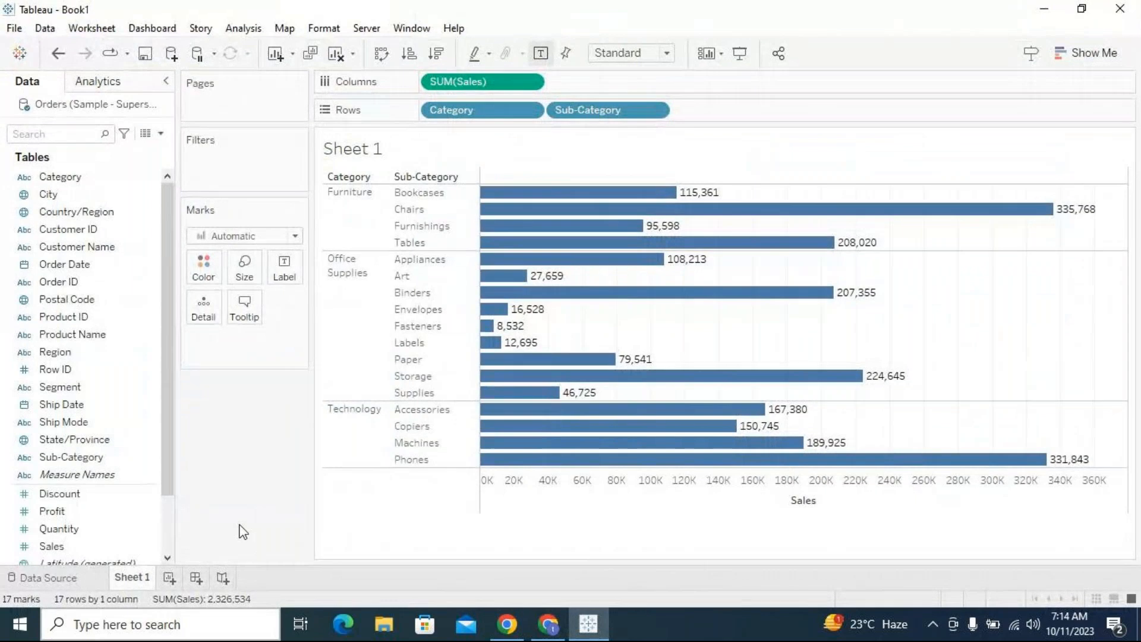
Create a new worksheet with Category on Rows and the sums of Sales and Profit on Columns.
{"action": "left_click_drag", "start_coordinate": [168, 492], "coordinate": [210, 540]}
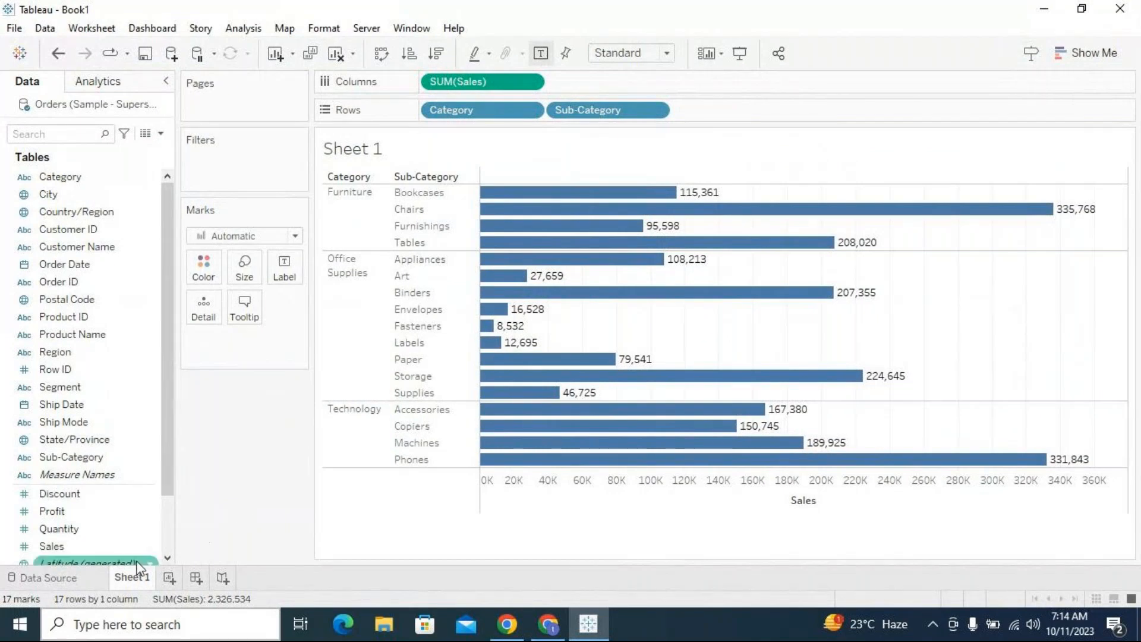
{"action": "left_click", "coordinate": [170, 578]}
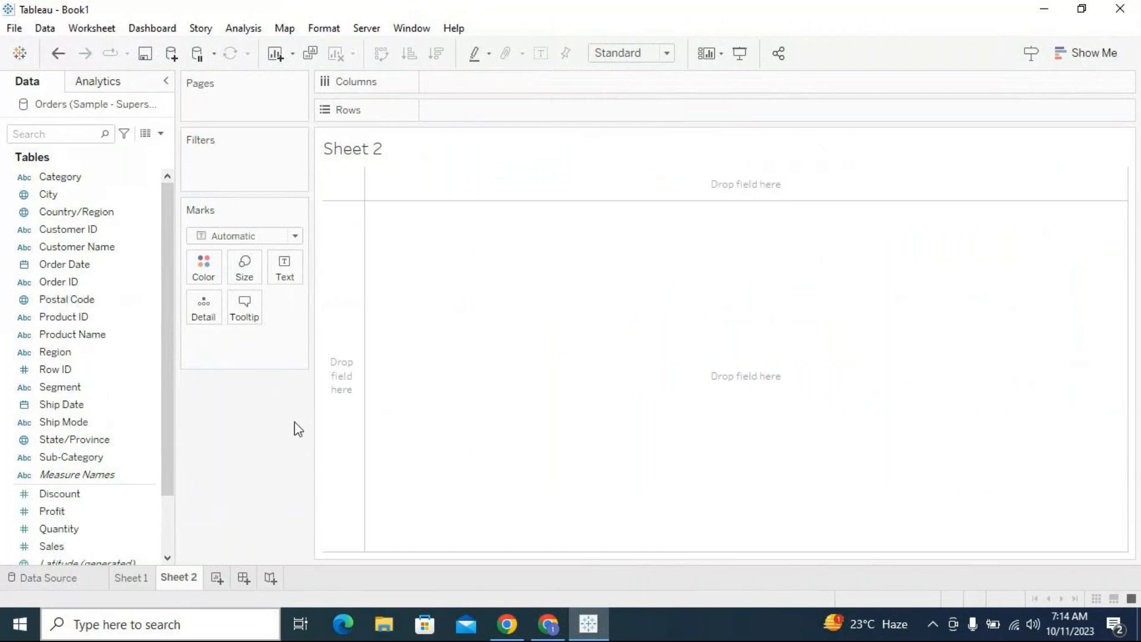
{"action": "left_click_drag", "start_coordinate": [58, 177], "coordinate": [485, 116]}
{"action": "scroll", "coordinate": [55, 443], "scroll_direction": "down", "scroll_amount": 1}
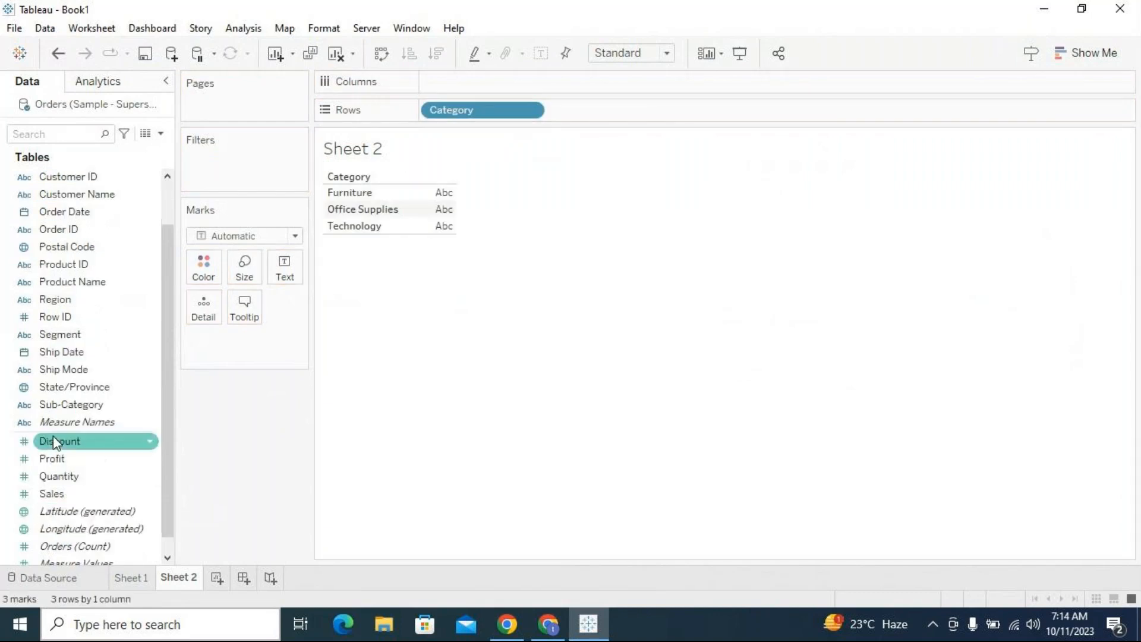
{"action": "scroll", "coordinate": [56, 452], "scroll_direction": "down", "scroll_amount": 1}
{"action": "left_click_drag", "start_coordinate": [66, 482], "coordinate": [582, 83]}
{"action": "left_click_drag", "start_coordinate": [59, 440], "coordinate": [721, 73]}
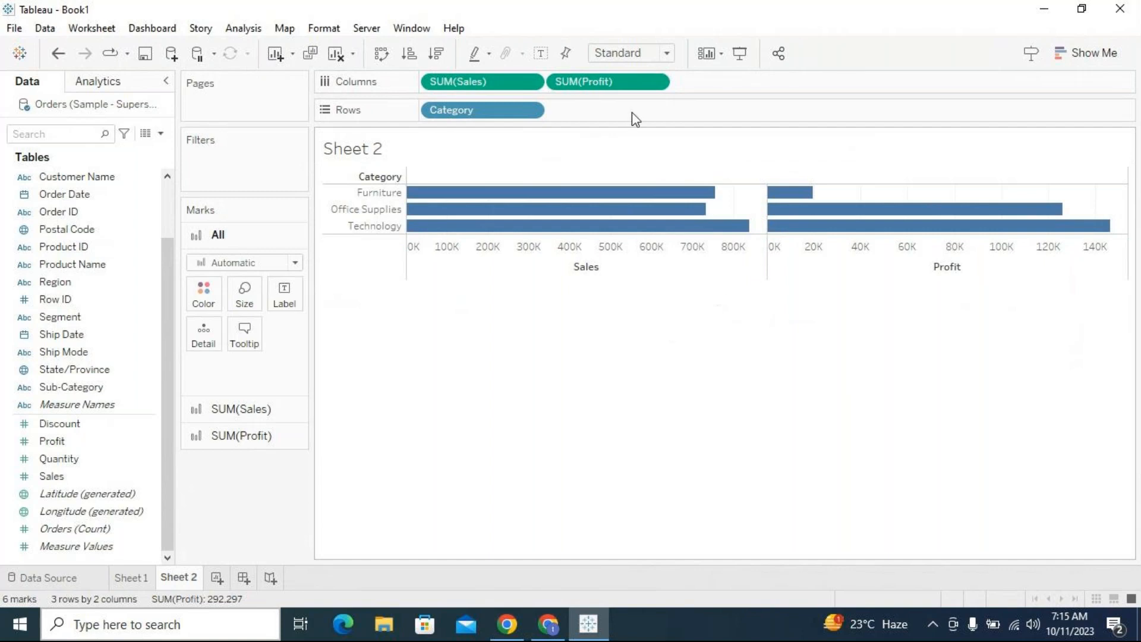
Combine Profit with Sales as a dual axis and replace Category with Sub-Category on Rows.
{"action": "left_click", "coordinate": [659, 87]}
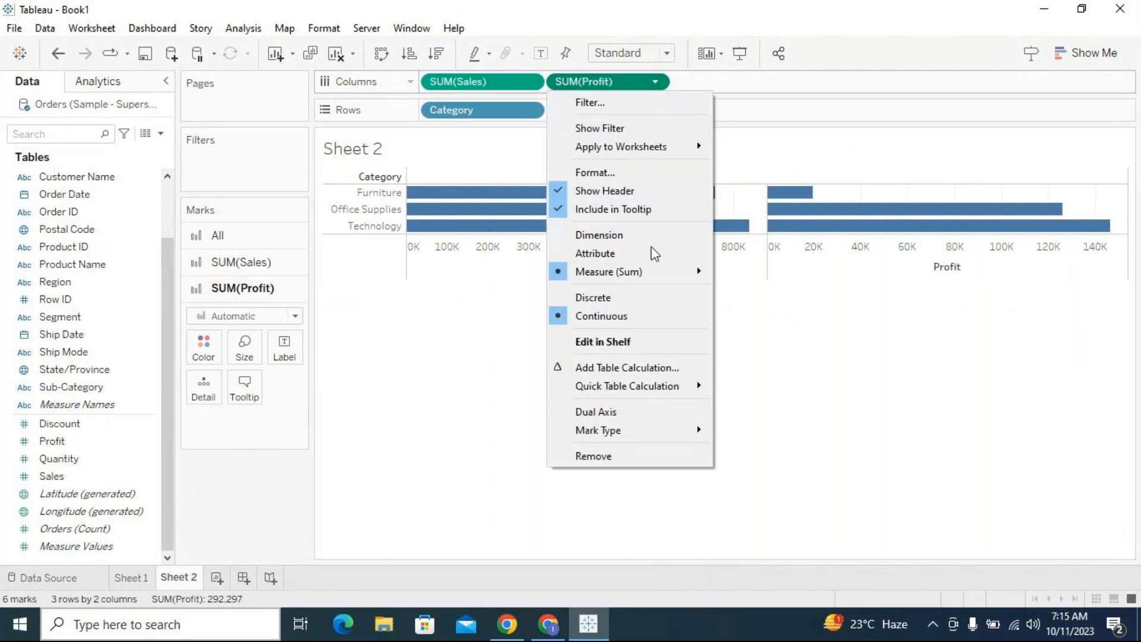
{"action": "left_click", "coordinate": [664, 417]}
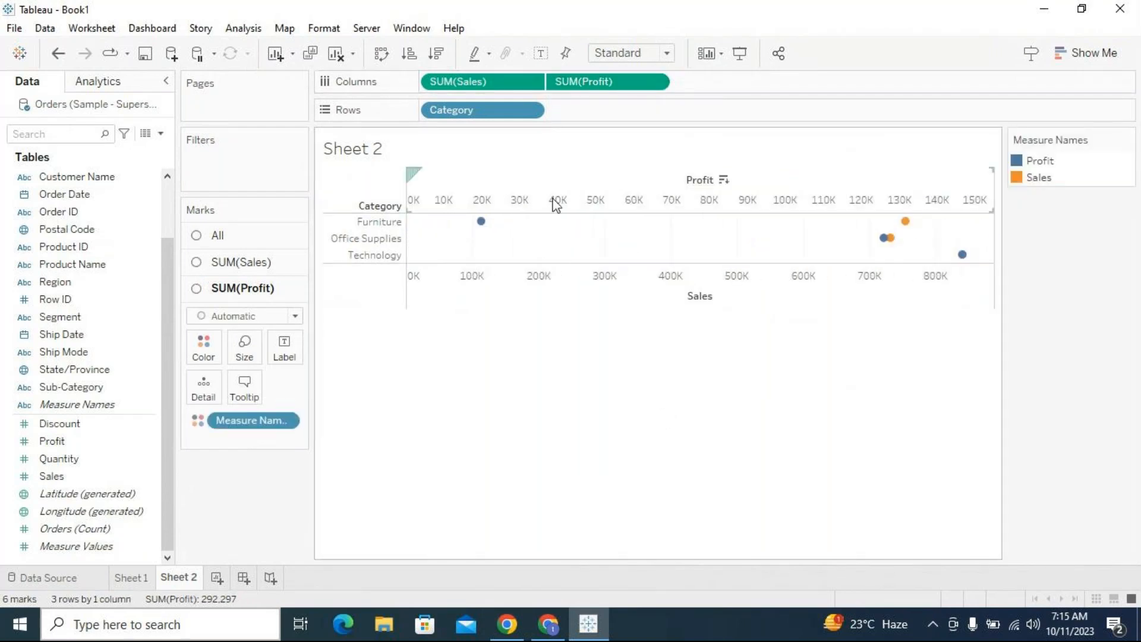
{"action": "left_click_drag", "start_coordinate": [484, 118], "coordinate": [726, 491]}
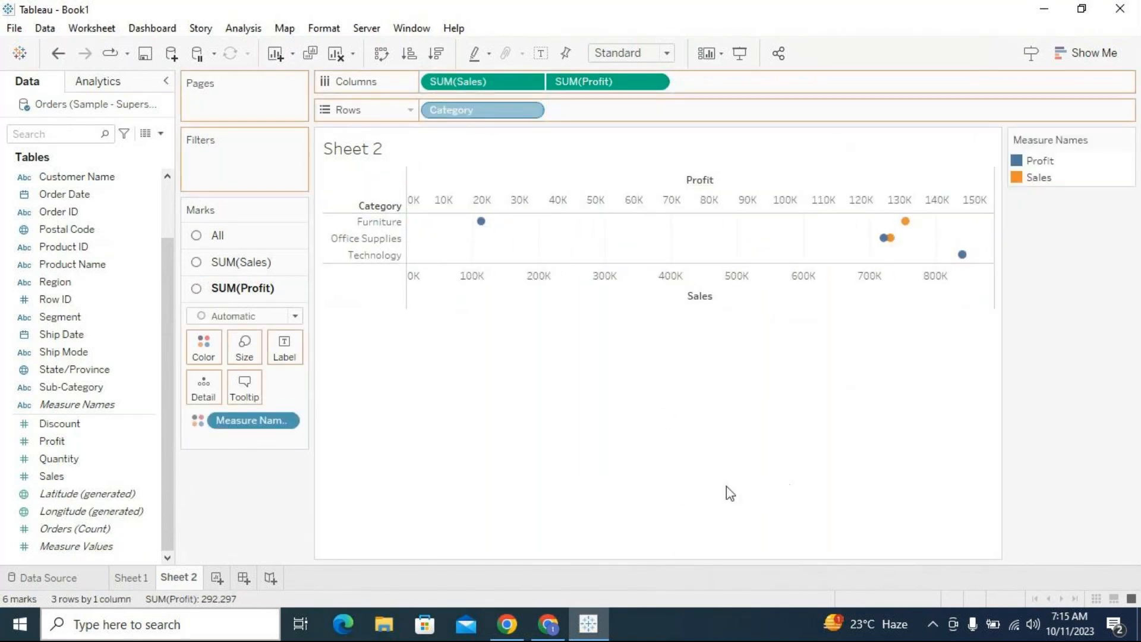
{"action": "left_click_drag", "start_coordinate": [74, 389], "coordinate": [798, 118]}
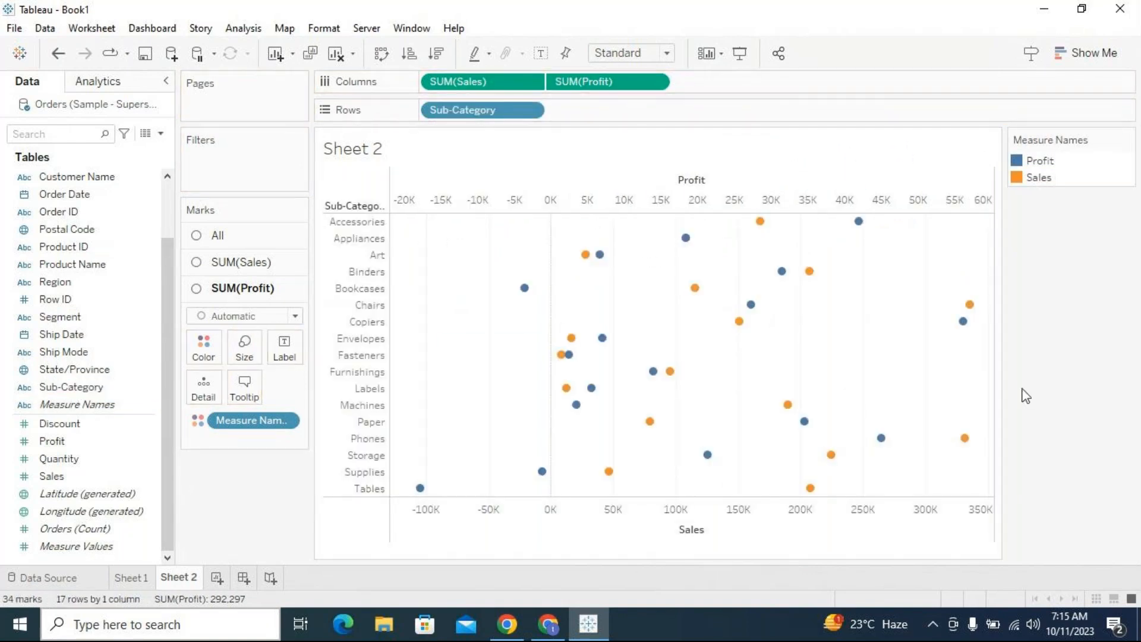
Set the mark type of the Sales measure to Bar.
{"action": "left_click", "coordinate": [218, 236]}
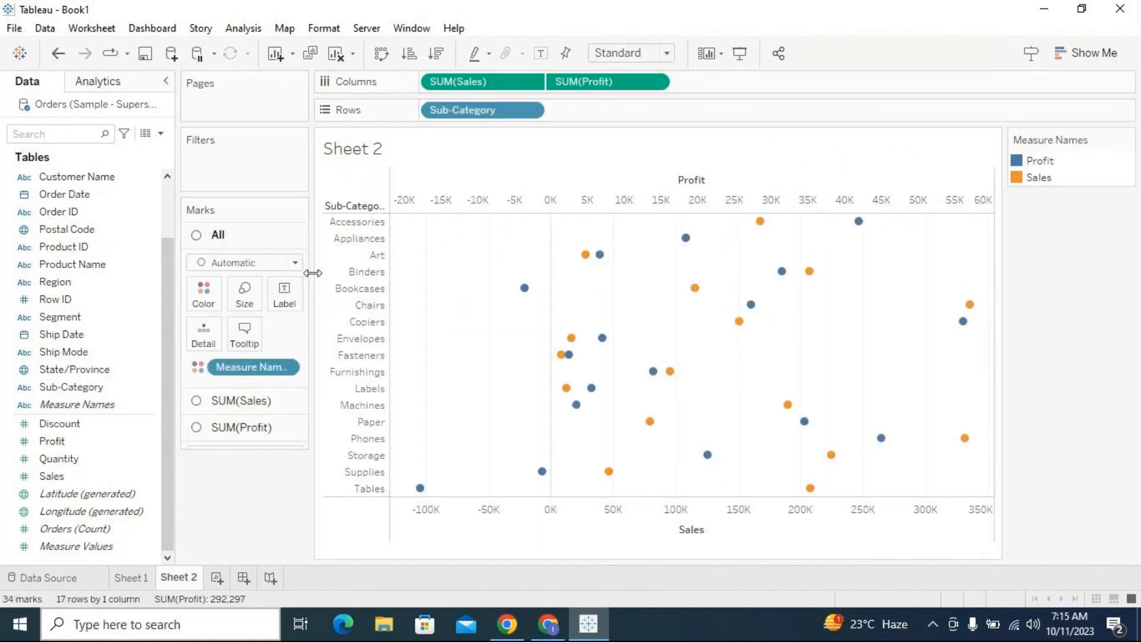
{"action": "left_click", "coordinate": [256, 419]}
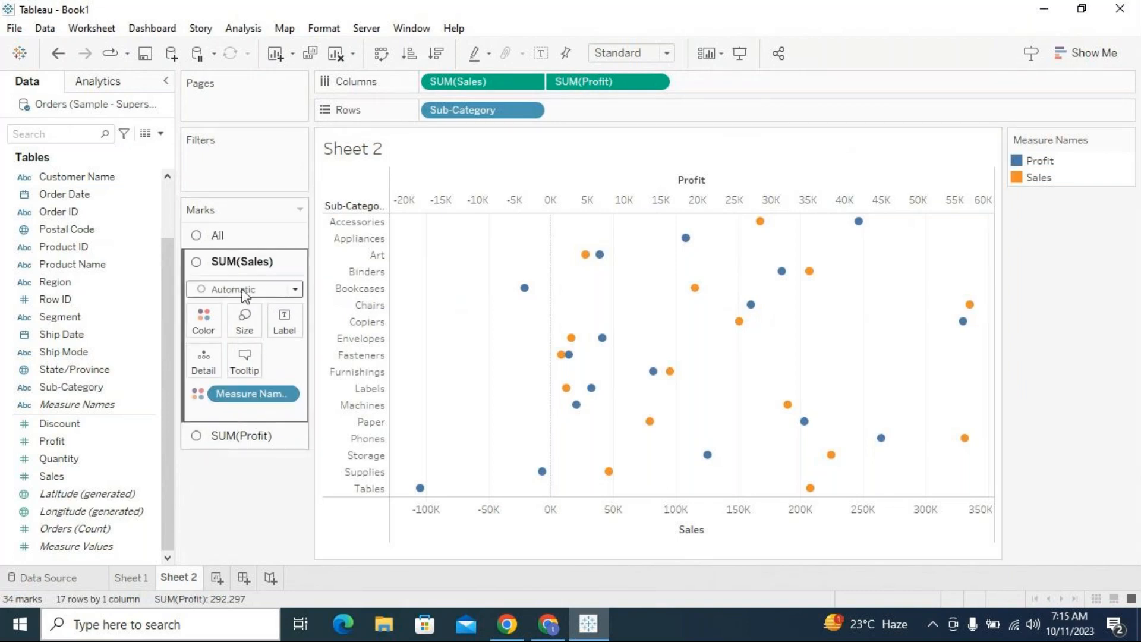
{"action": "left_click", "coordinate": [244, 290]}
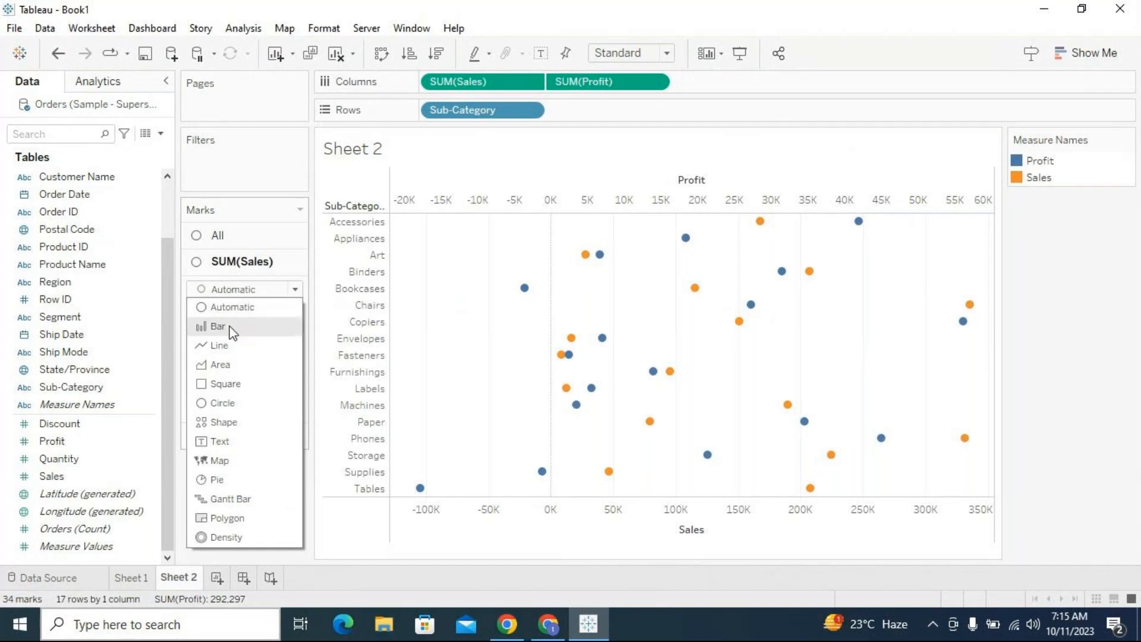
{"action": "left_click", "coordinate": [235, 289]}
{"action": "left_click", "coordinate": [233, 290]}
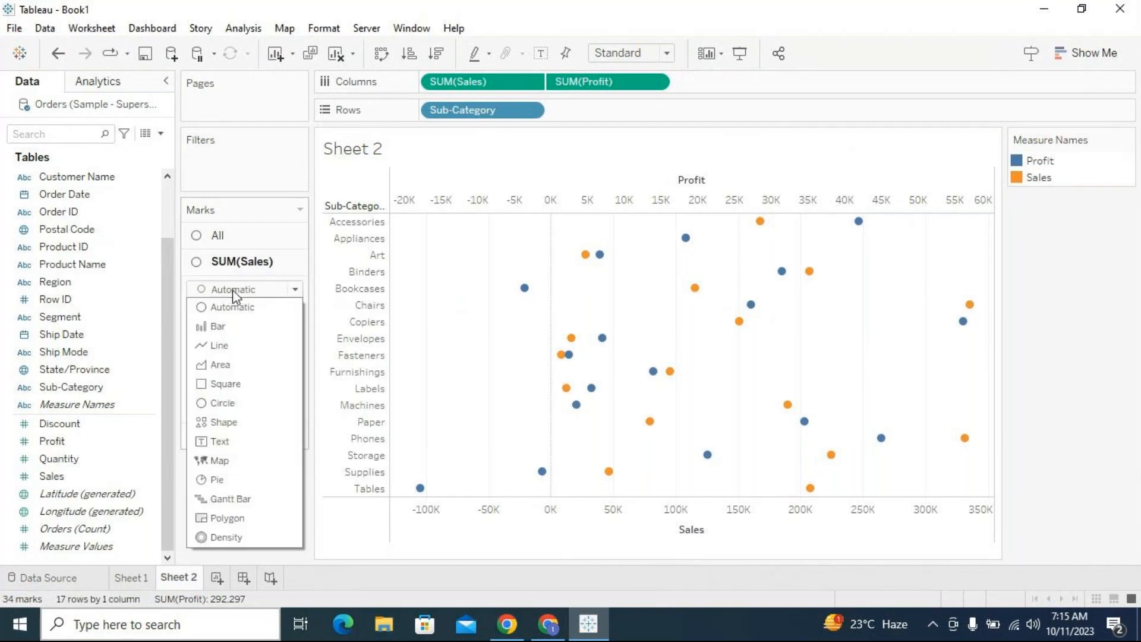
{"action": "left_click", "coordinate": [226, 326]}
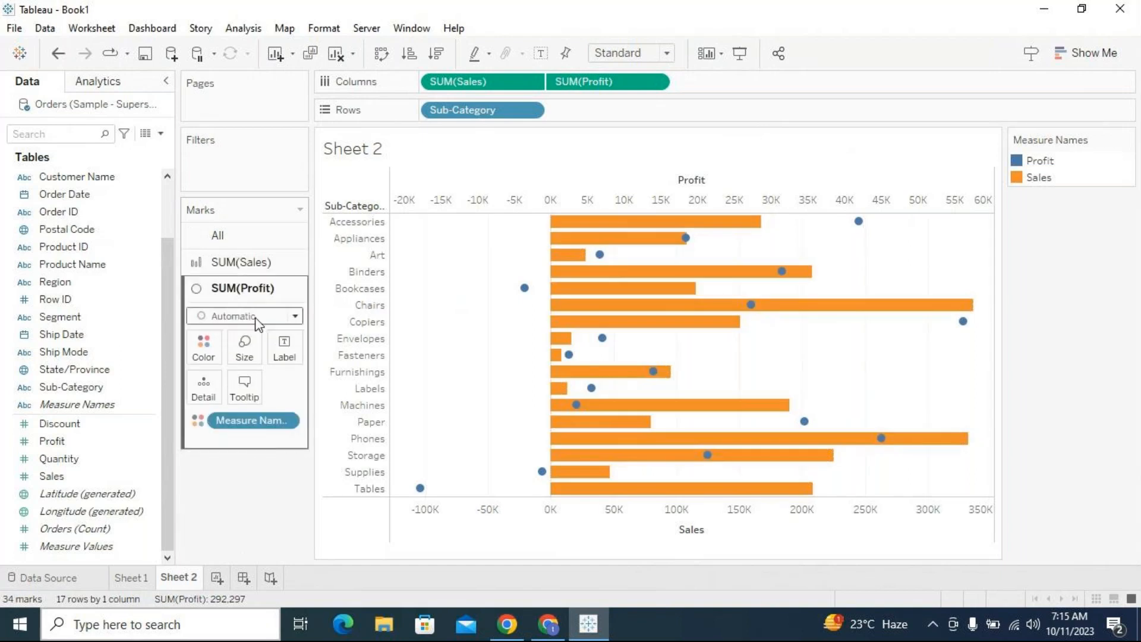
Set the Profit measure's mark type to Line and swap the chart's rows and columns.
{"action": "left_click", "coordinate": [257, 318]}
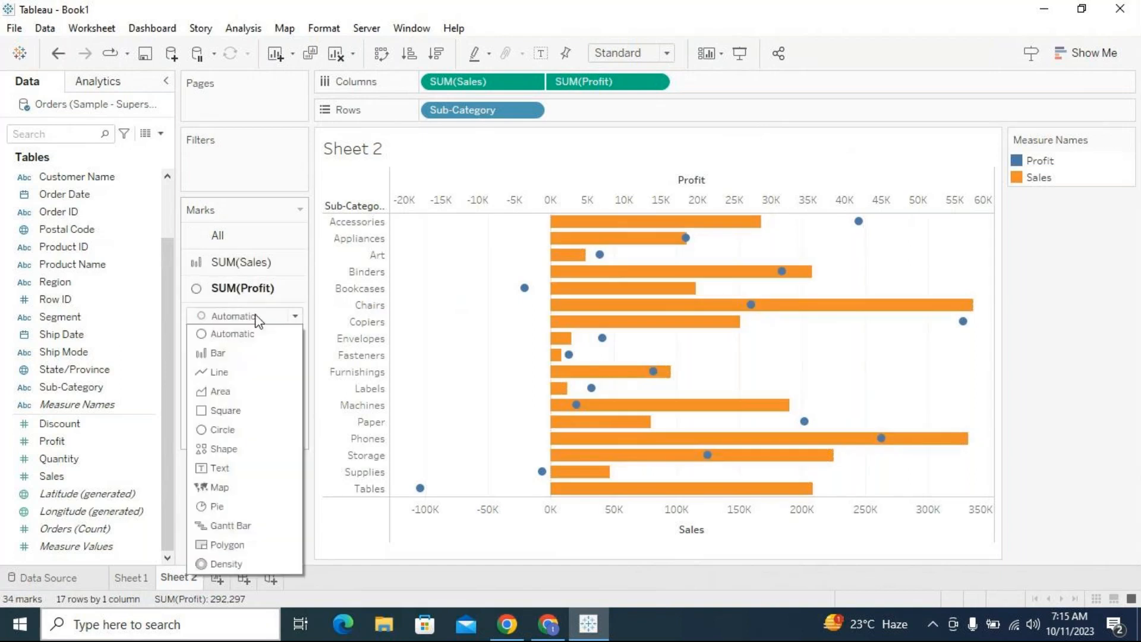
{"action": "left_click", "coordinate": [240, 370]}
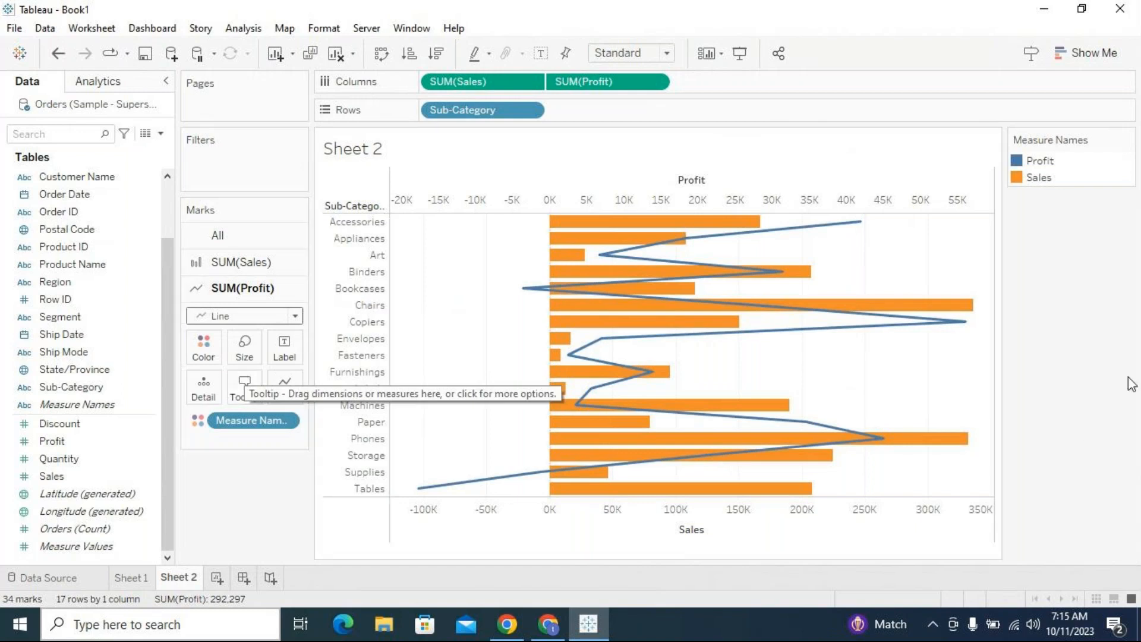
{"action": "left_click", "coordinate": [382, 53]}
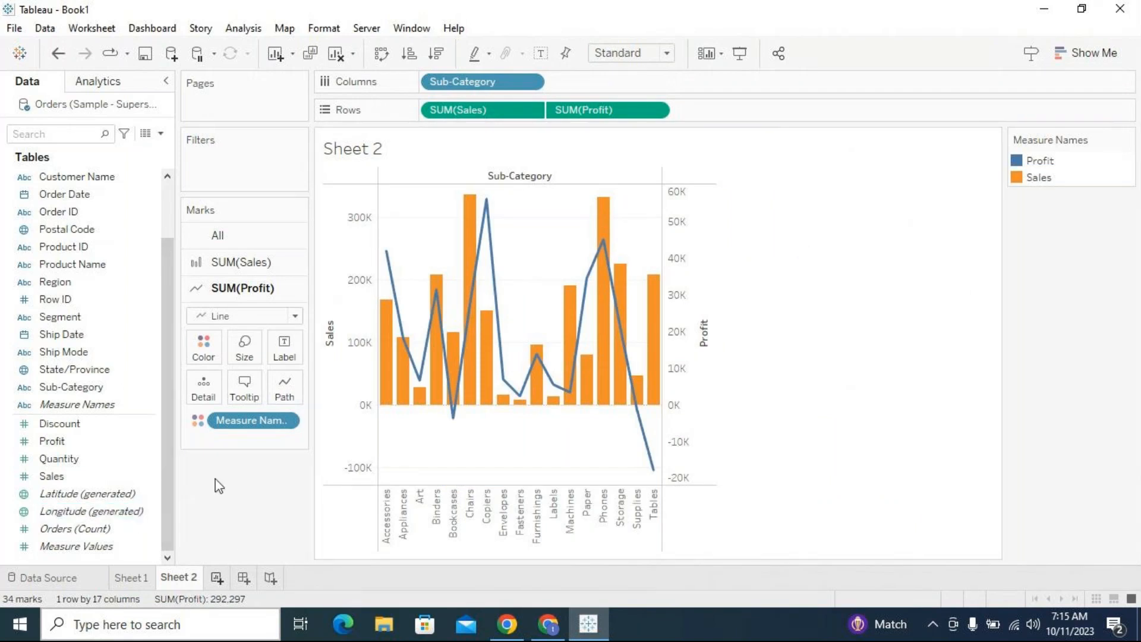
Create another worksheet with Sub-Category on Columns and the sums of Sales and Profit on Rows.
{"action": "left_click", "coordinate": [217, 577]}
{"action": "left_click_drag", "start_coordinate": [145, 387], "coordinate": [516, 81]}
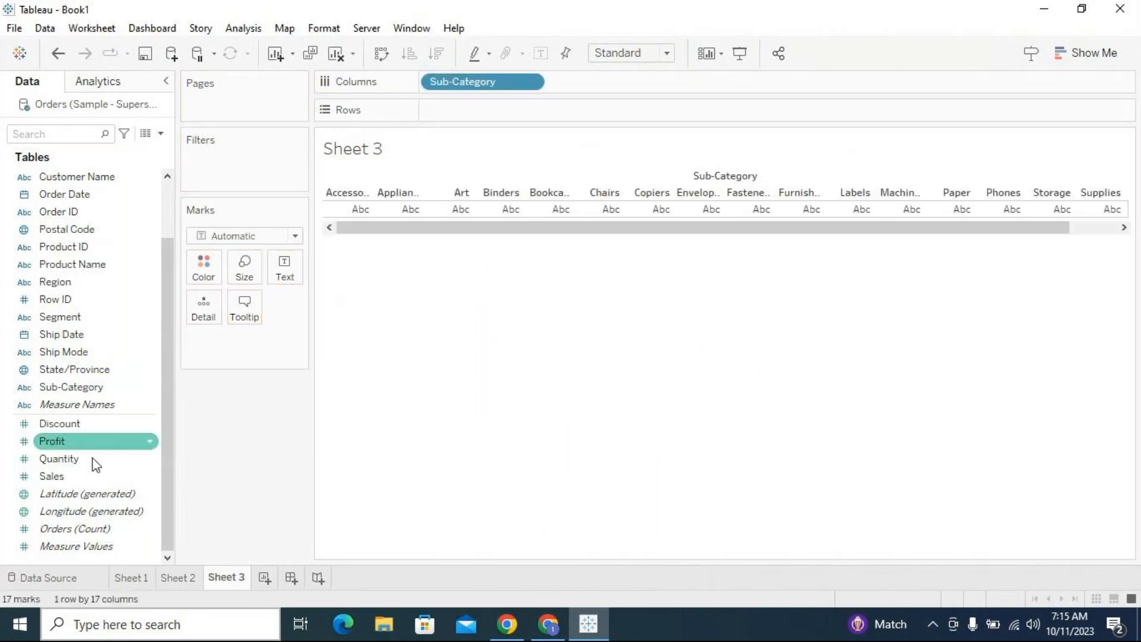
{"action": "left_click_drag", "start_coordinate": [54, 476], "coordinate": [487, 115]}
{"action": "left_click", "coordinate": [72, 442]}
{"action": "mouse_move", "coordinate": [67, 441]}
{"action": "left_mouse_down"}
{"action": "mouse_move", "coordinate": [790, 166]}
{"action": "mouse_move", "coordinate": [674, 95]}
{"action": "mouse_move", "coordinate": [729, 116]}
{"action": "left_mouse_up"}
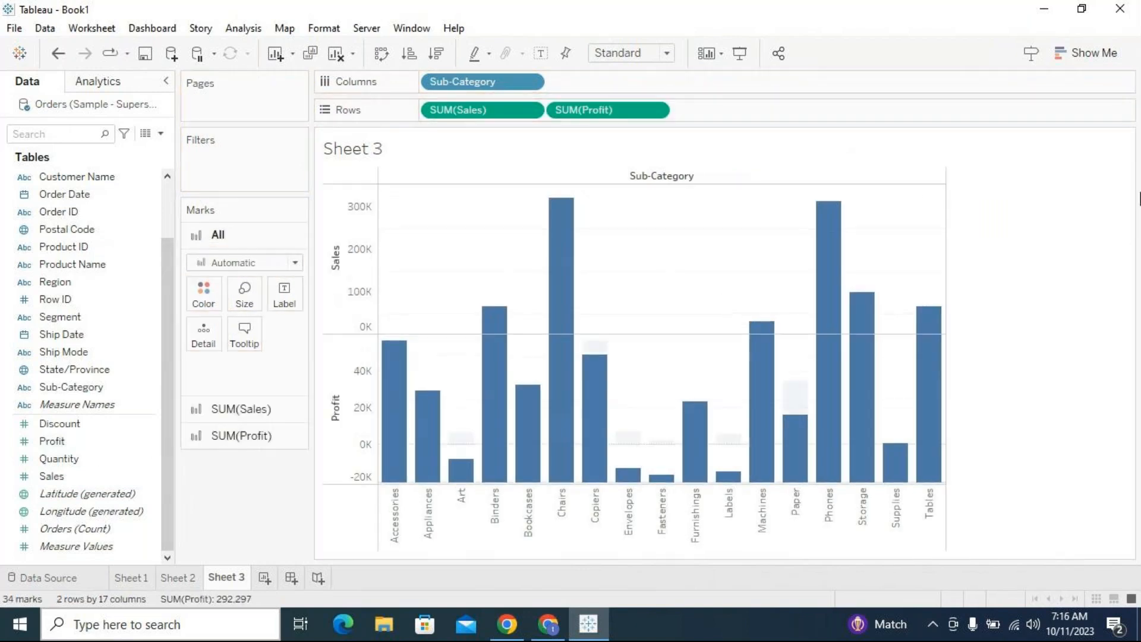
Compare the dual-axis chart on Sheet 2 with the separate Sales and Profit axes on Sheet 3.
{"action": "left_click", "coordinate": [186, 580]}
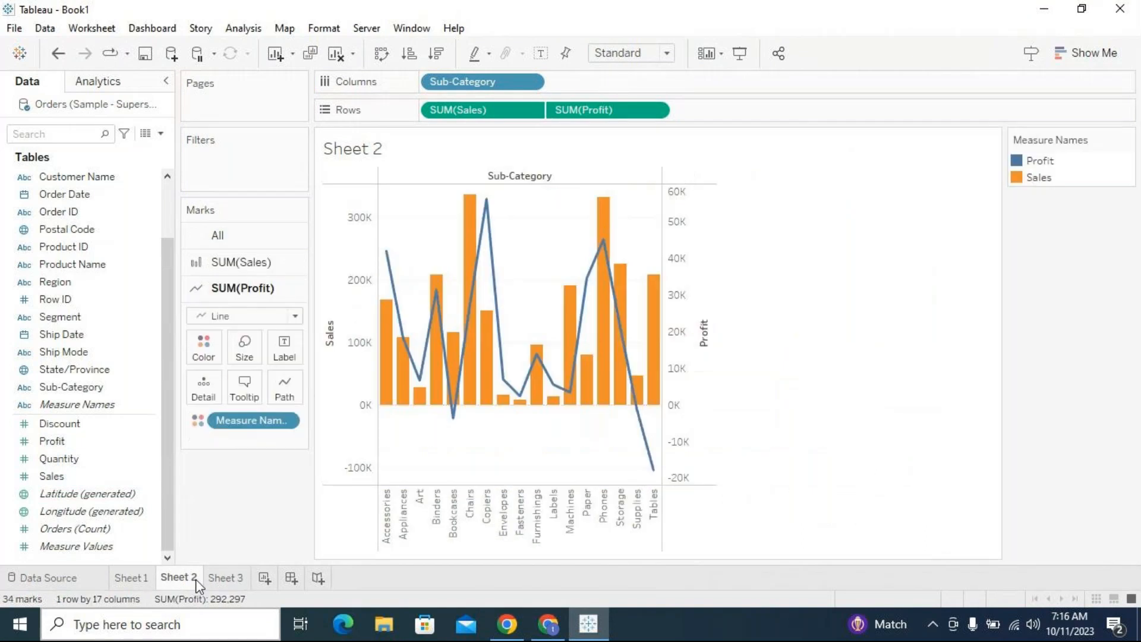
{"action": "left_click", "coordinate": [221, 578]}
{"action": "left_click", "coordinate": [178, 579]}
{"action": "left_click", "coordinate": [241, 577]}
{"action": "left_click", "coordinate": [195, 579]}
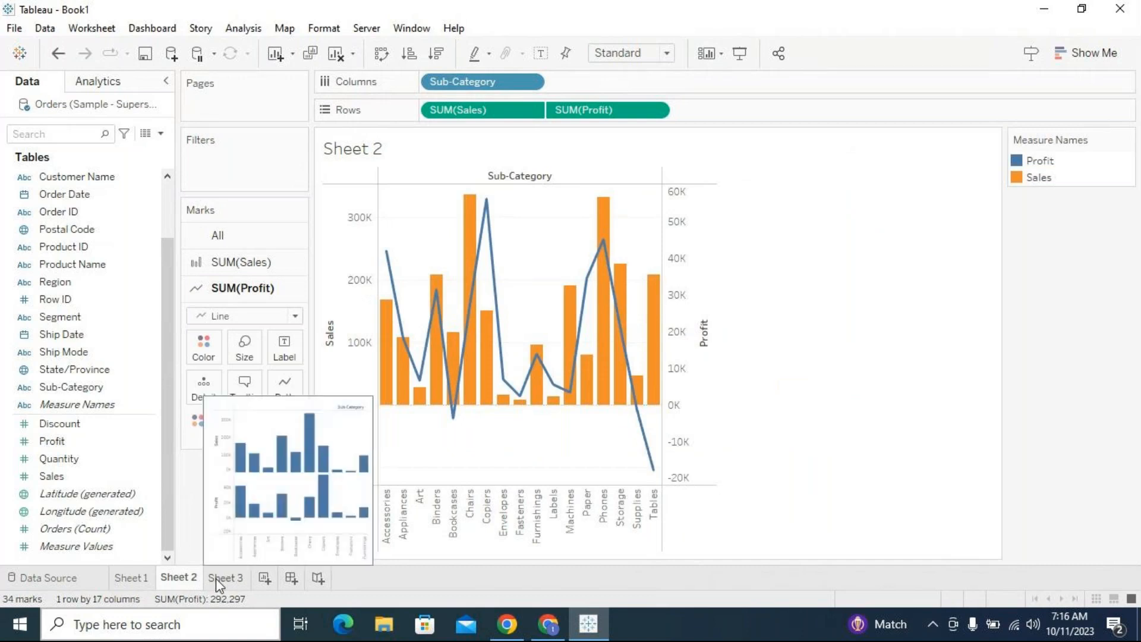
{"action": "left_click", "coordinate": [216, 579]}
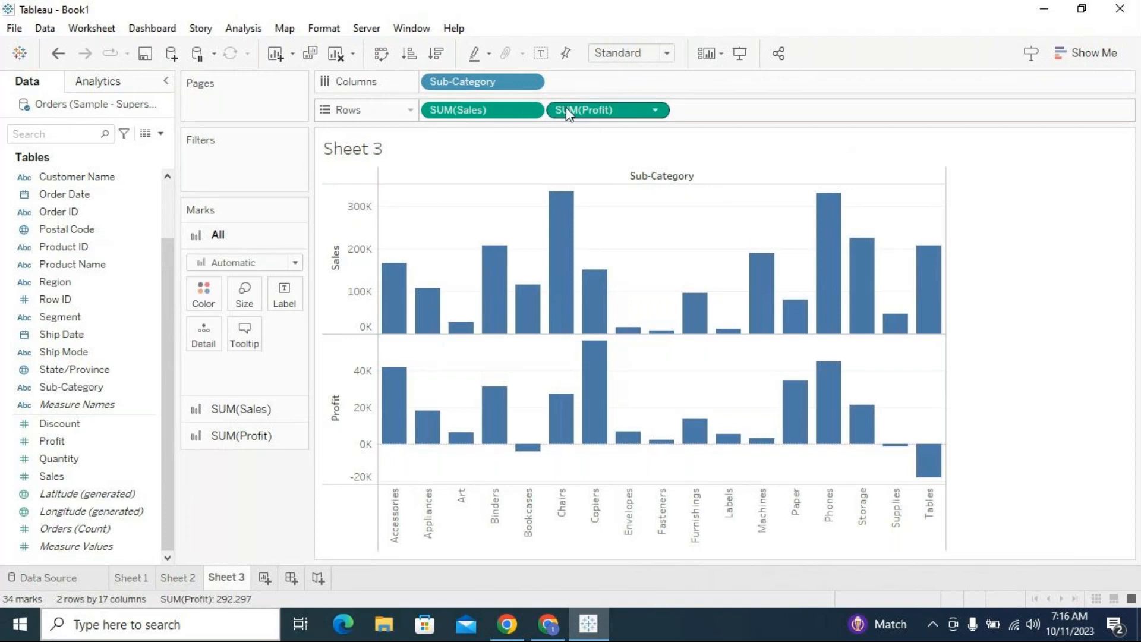
{"action": "left_click", "coordinate": [354, 288]}
{"action": "left_click", "coordinate": [352, 414]}
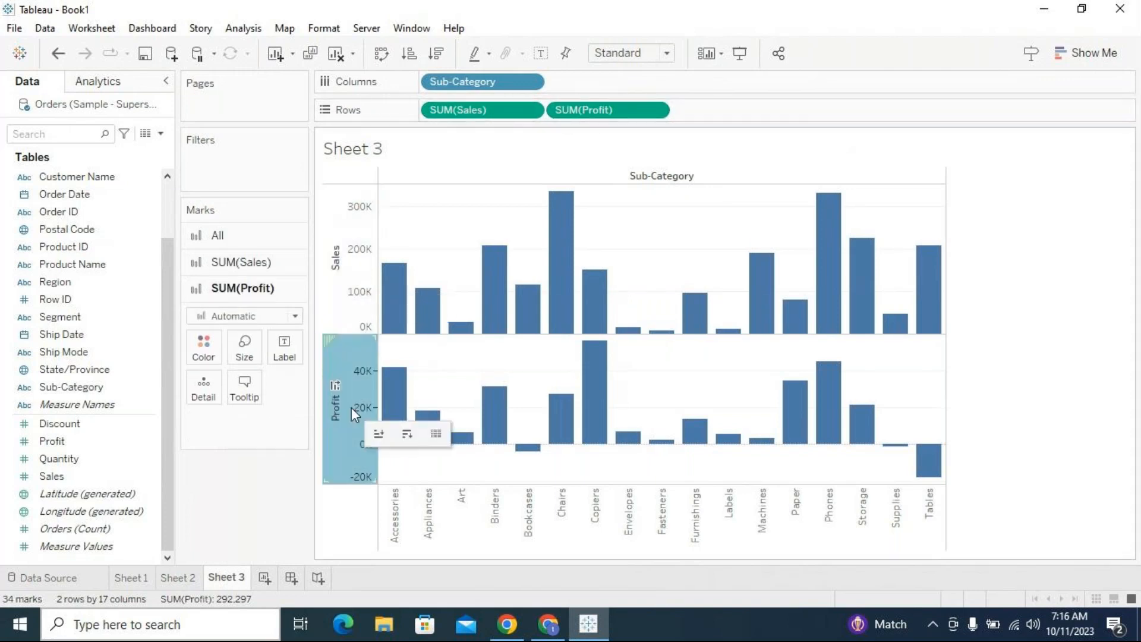
{"action": "left_click", "coordinate": [354, 278]}
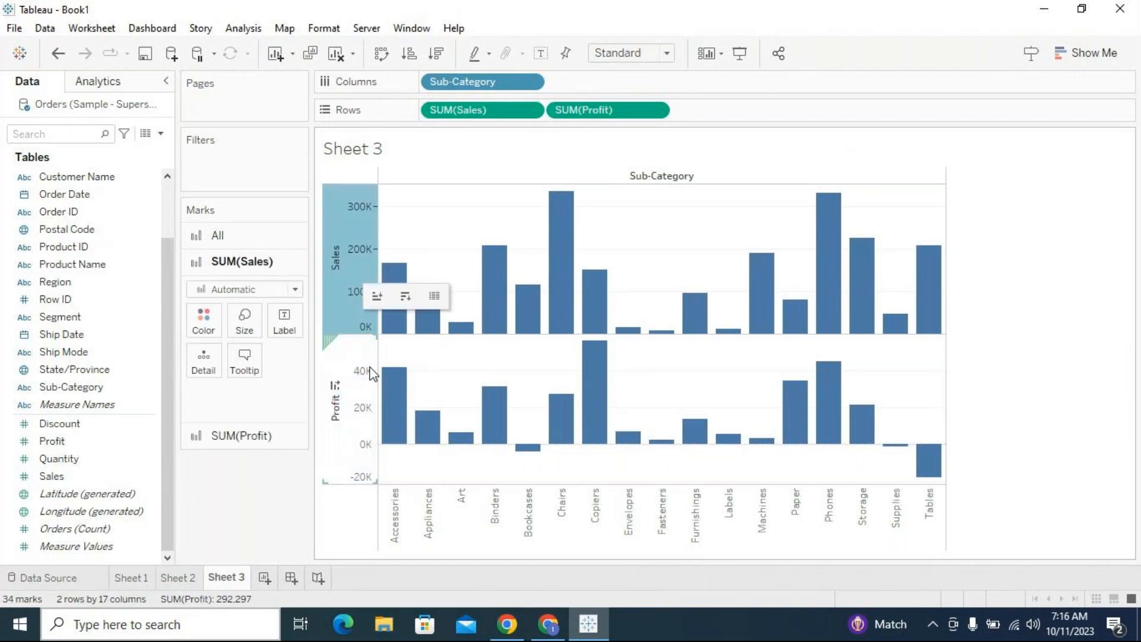
Rename Sheet 2 as Dual Axis.
{"action": "left_click", "coordinate": [178, 577]}
{"action": "type", "text": "Dual"}
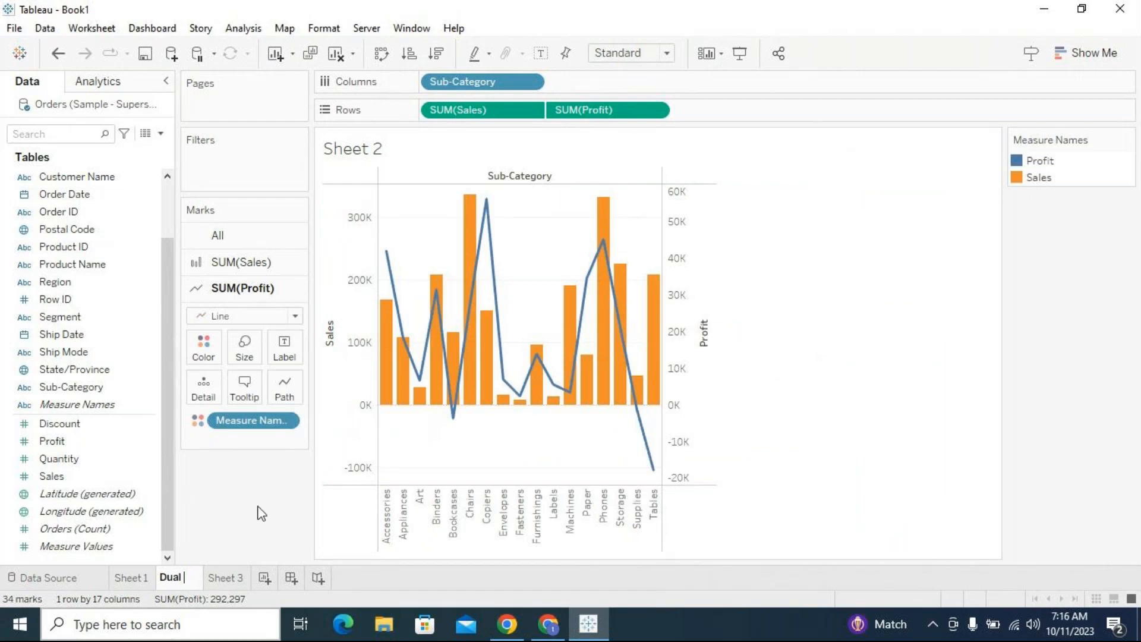
{"action": "type", "text": "Axis"}
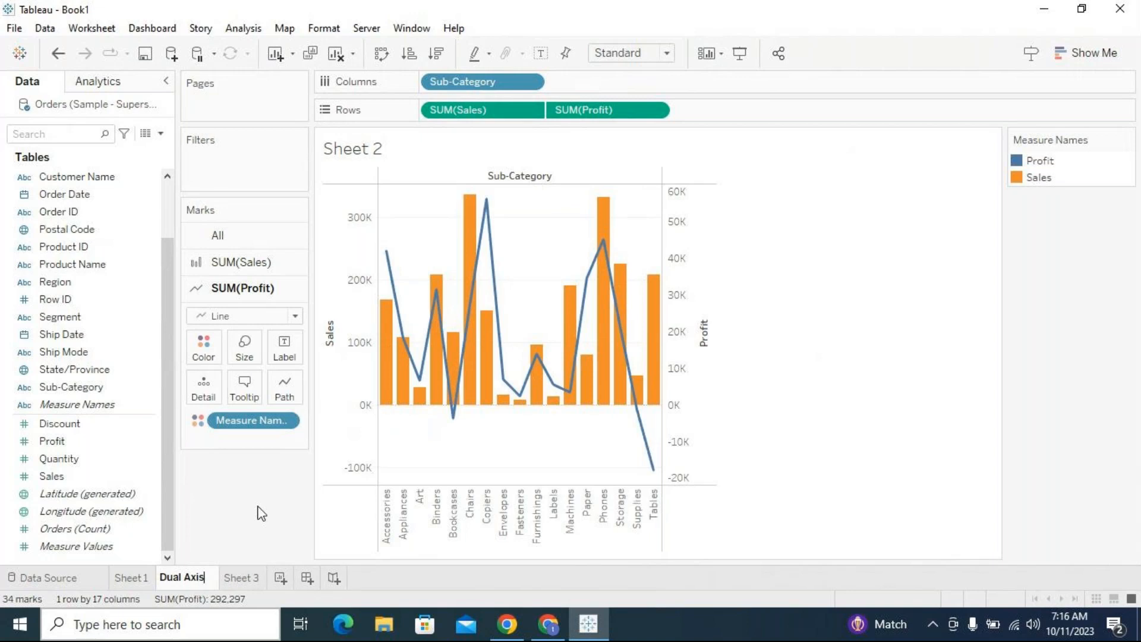
{"action": "key", "text": "Return"}
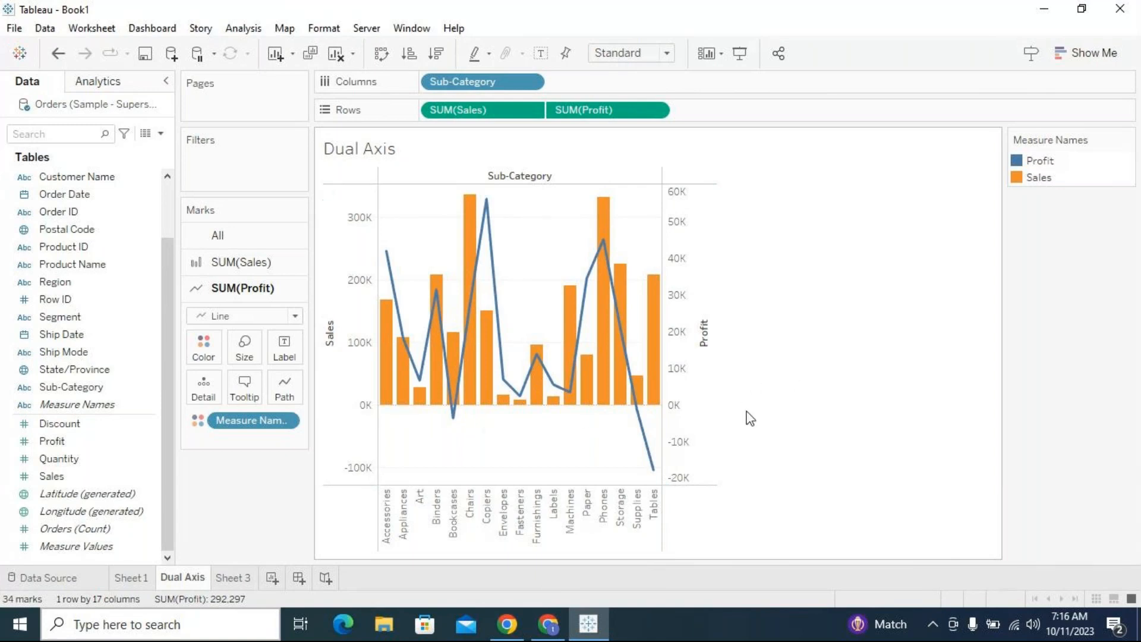
Duplicate the Dual Axis worksheet.
{"action": "left_click", "coordinate": [357, 283]}
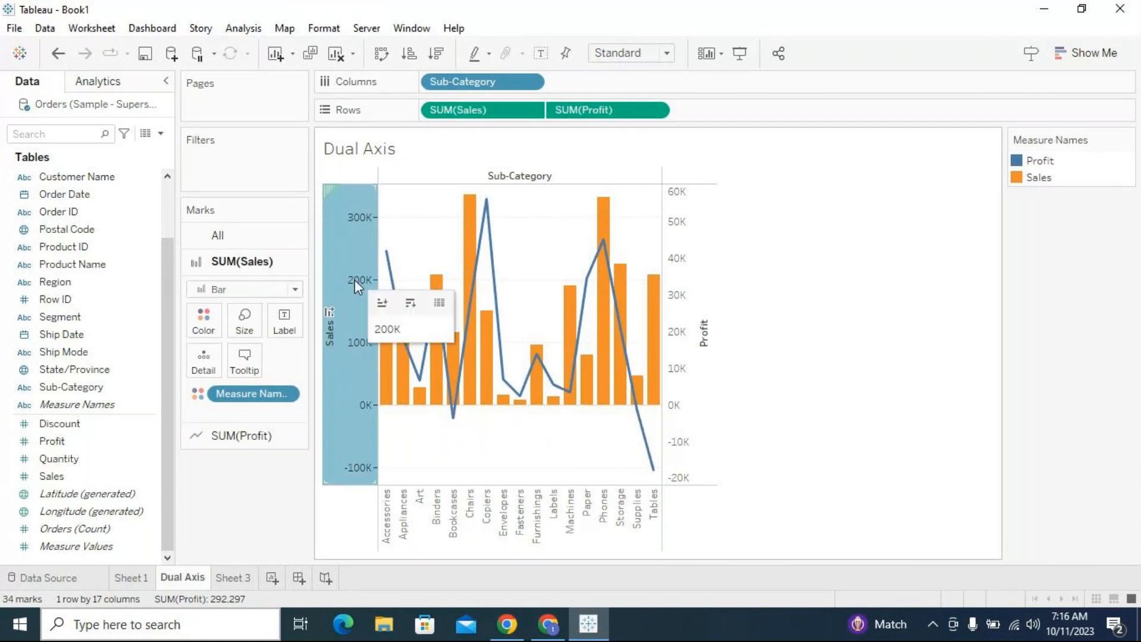
{"action": "left_click", "coordinate": [692, 258]}
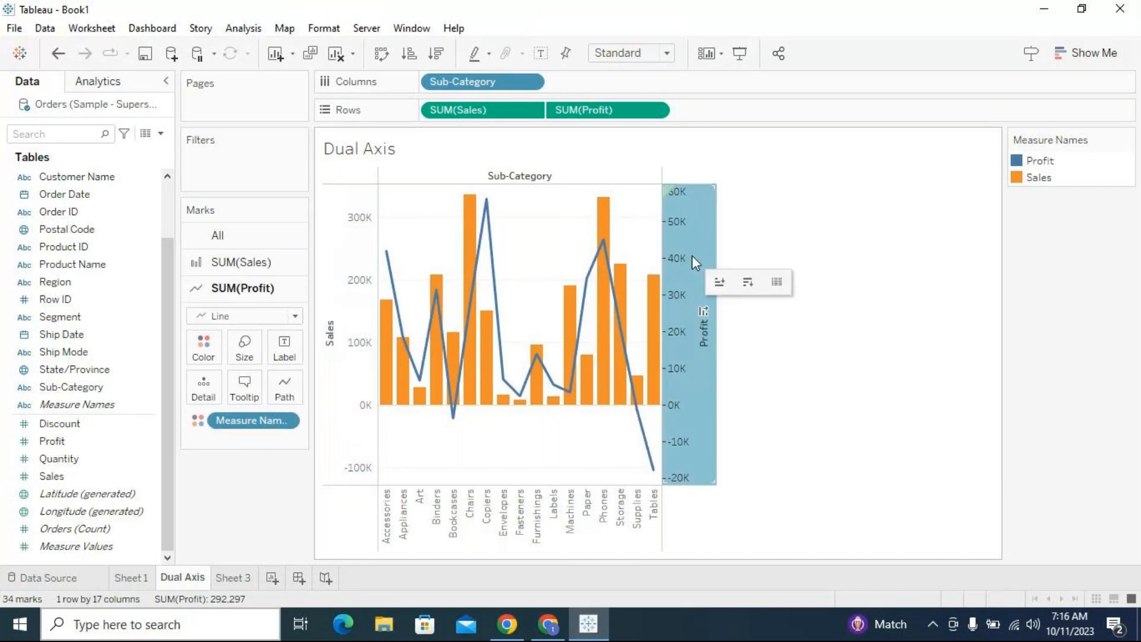
{"action": "right_click", "coordinate": [202, 580]}
{"action": "left_click", "coordinate": [247, 408]}
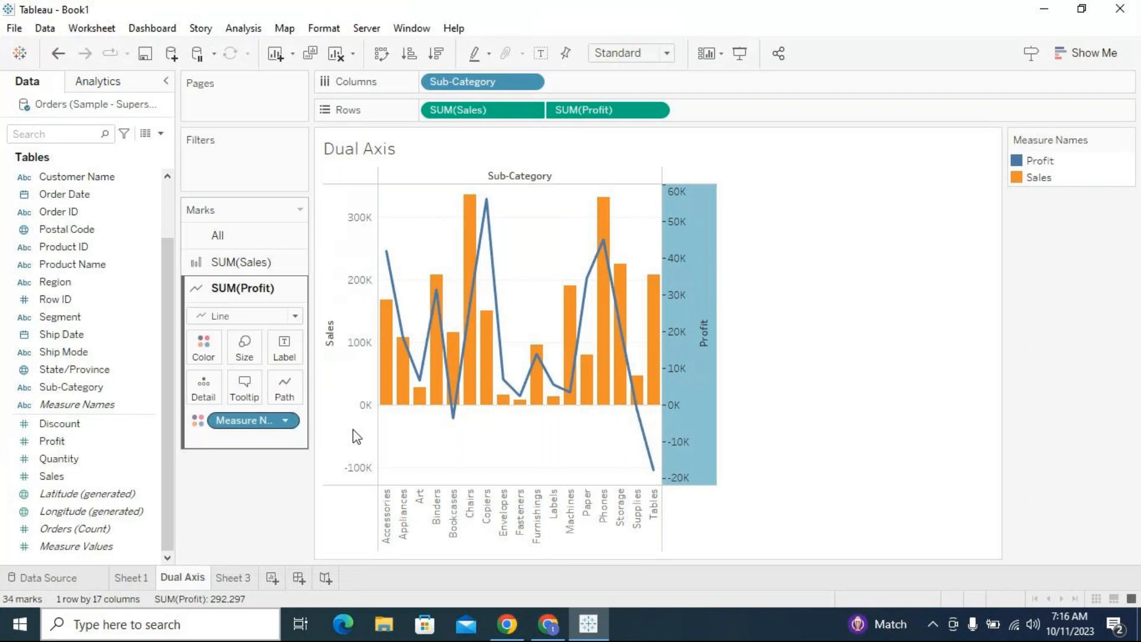
{"action": "left_click", "coordinate": [782, 355]}
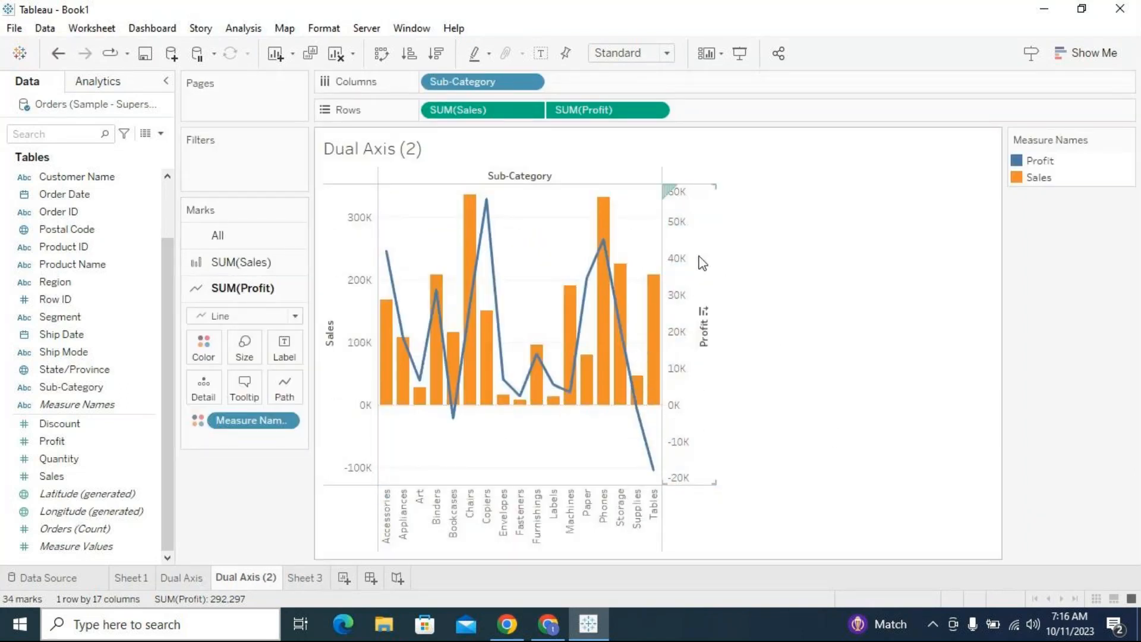
Examine the Profit axis options and the Sales axis scale on the duplicated dual-axis sheet.
{"action": "right_click", "coordinate": [681, 238]}
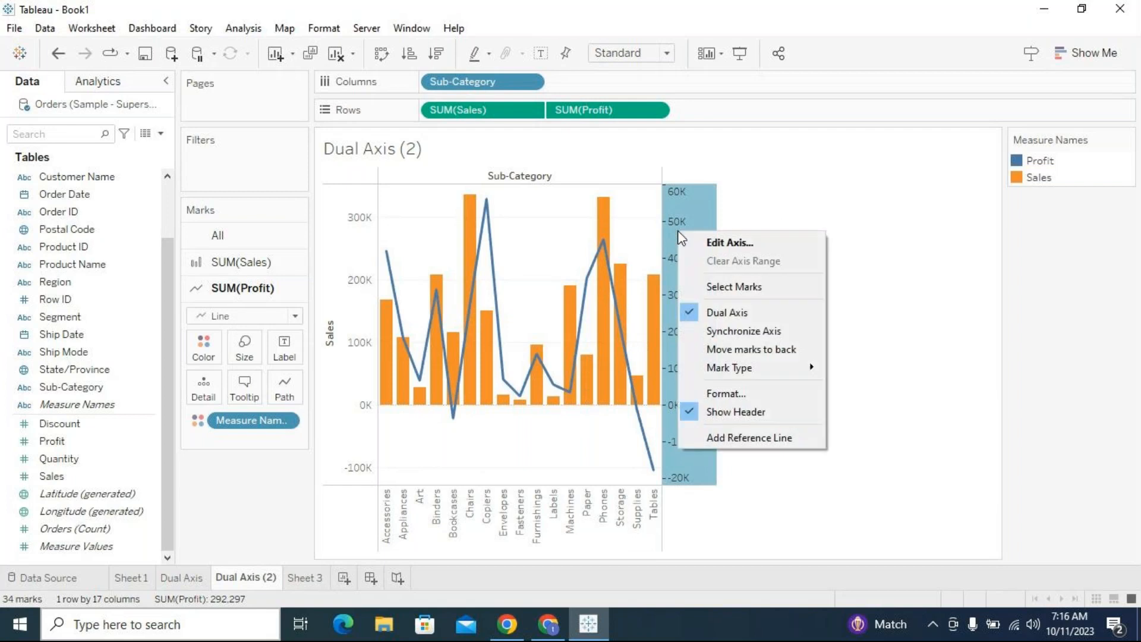
{"action": "left_click", "coordinate": [784, 195]}
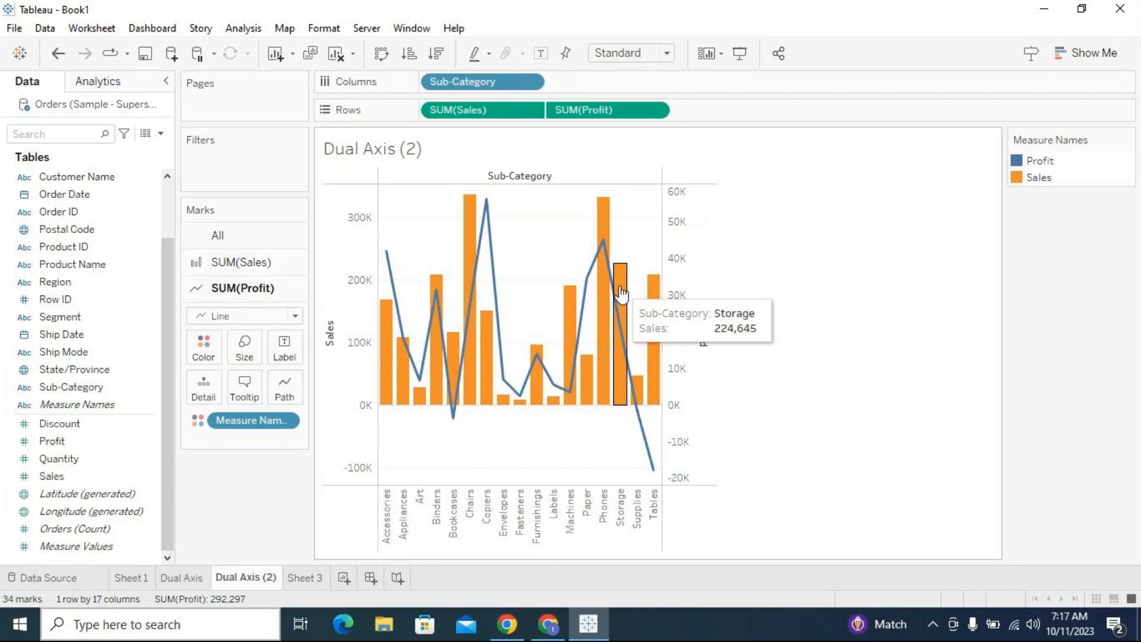
{"action": "left_click", "coordinate": [369, 295]}
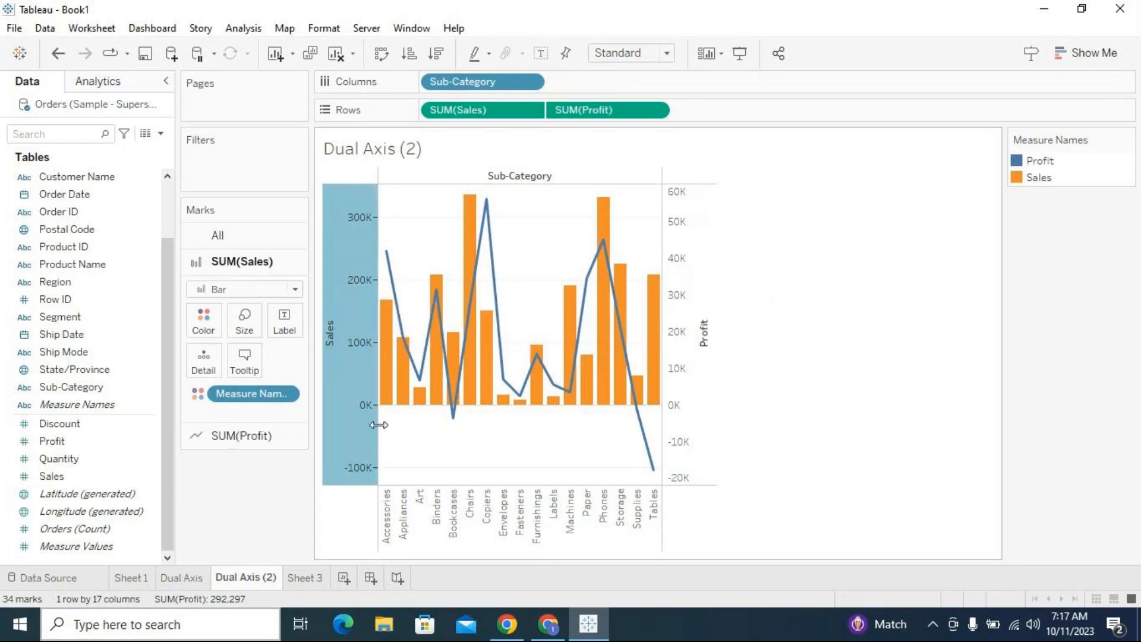
{"action": "mouse_move", "coordinate": [369, 296]}
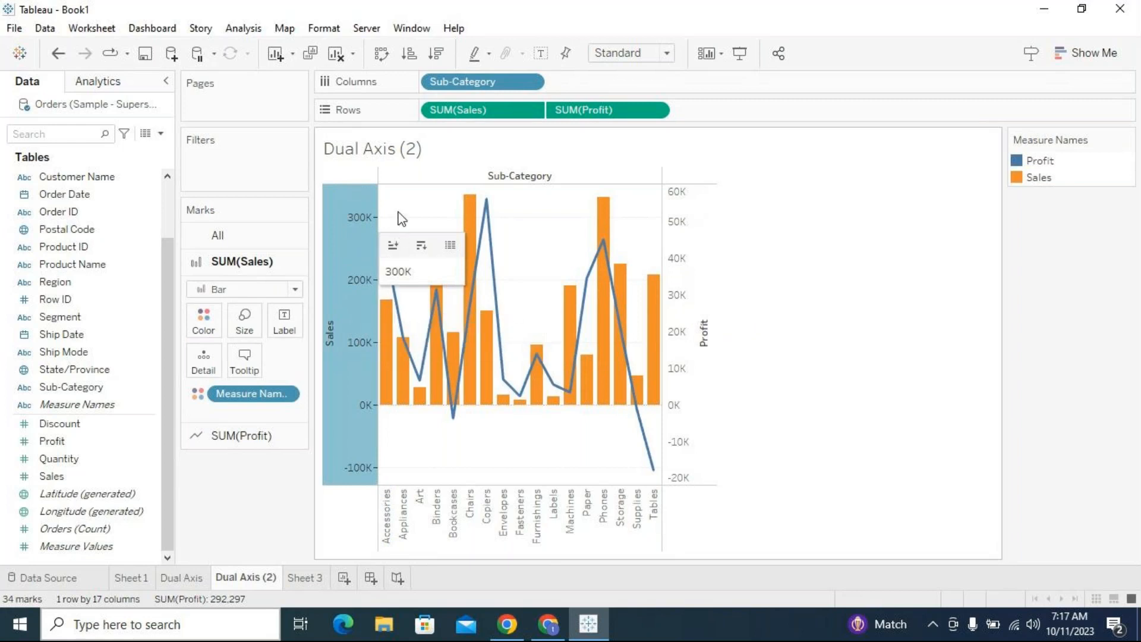
{"action": "mouse_move", "coordinate": [469, 209]}
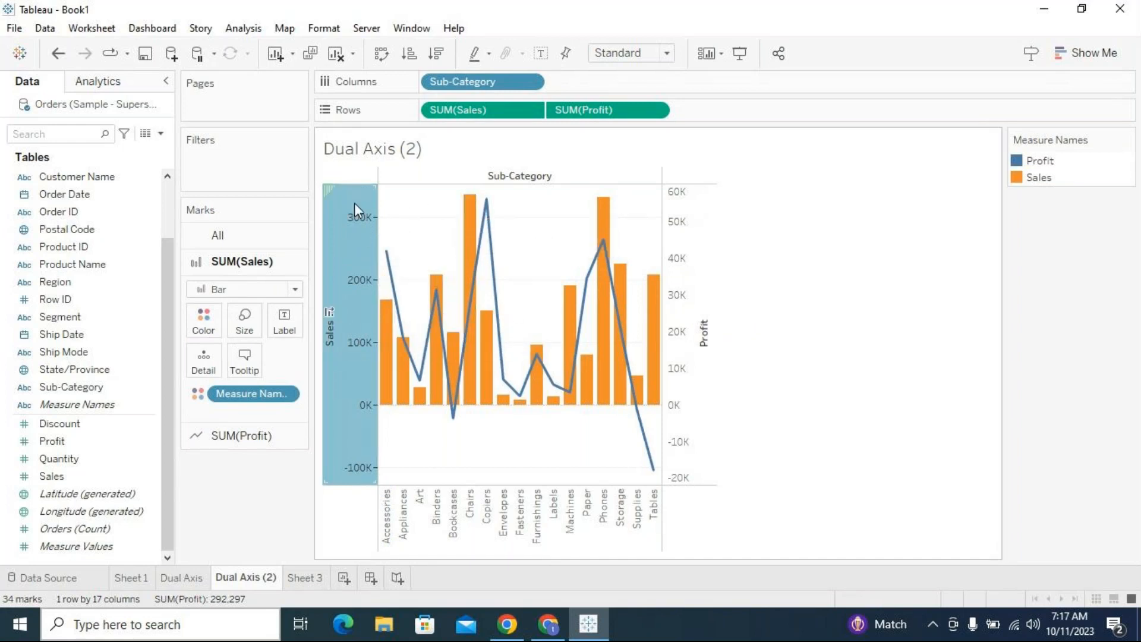
Synchronize the Profit axis with the Sales axis on the Dual Axis (2) sheet and hide the Profit axis header.
{"action": "left_click", "coordinate": [754, 356]}
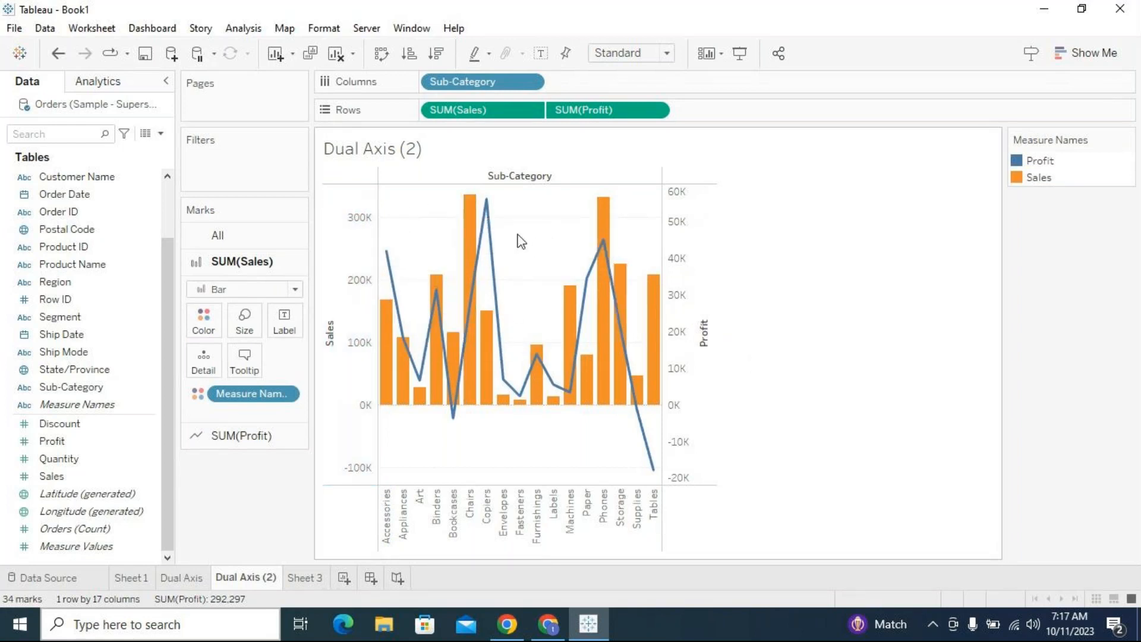
{"action": "mouse_move", "coordinate": [495, 211]}
{"action": "left_click", "coordinate": [362, 315]}
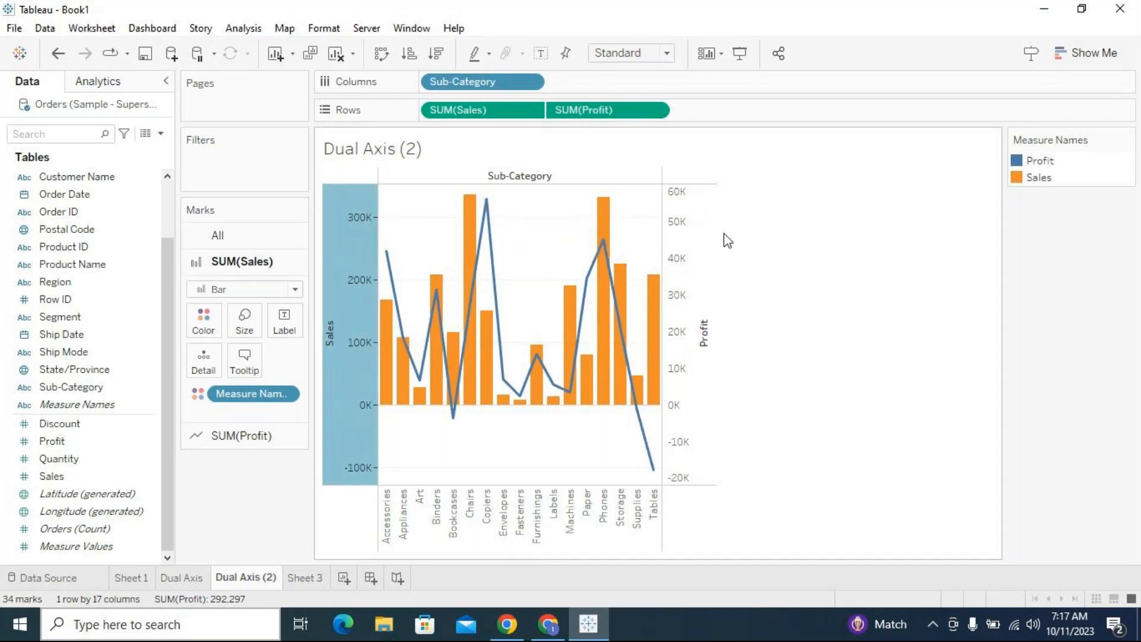
{"action": "left_click", "coordinate": [708, 237]}
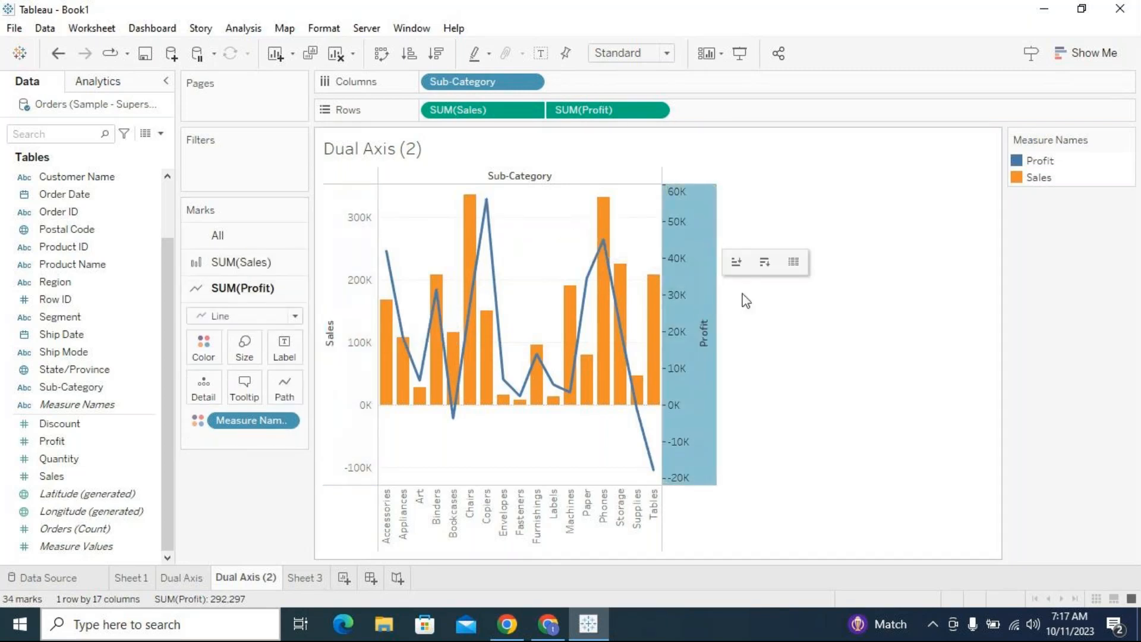
{"action": "left_click", "coordinate": [795, 400]}
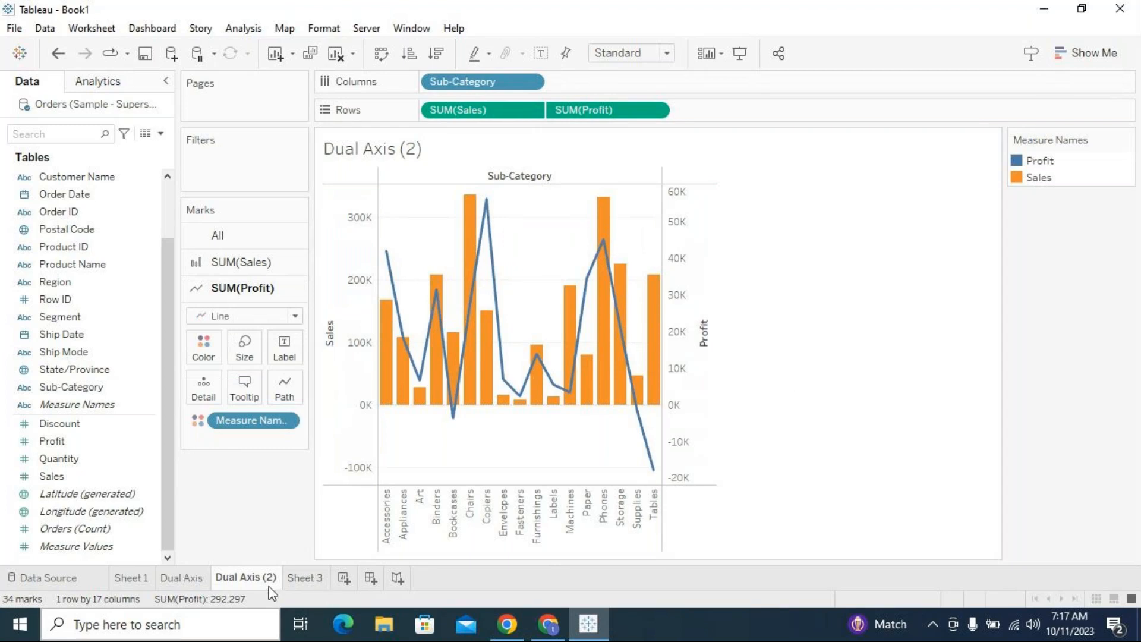
{"action": "right_click", "coordinate": [682, 237]}
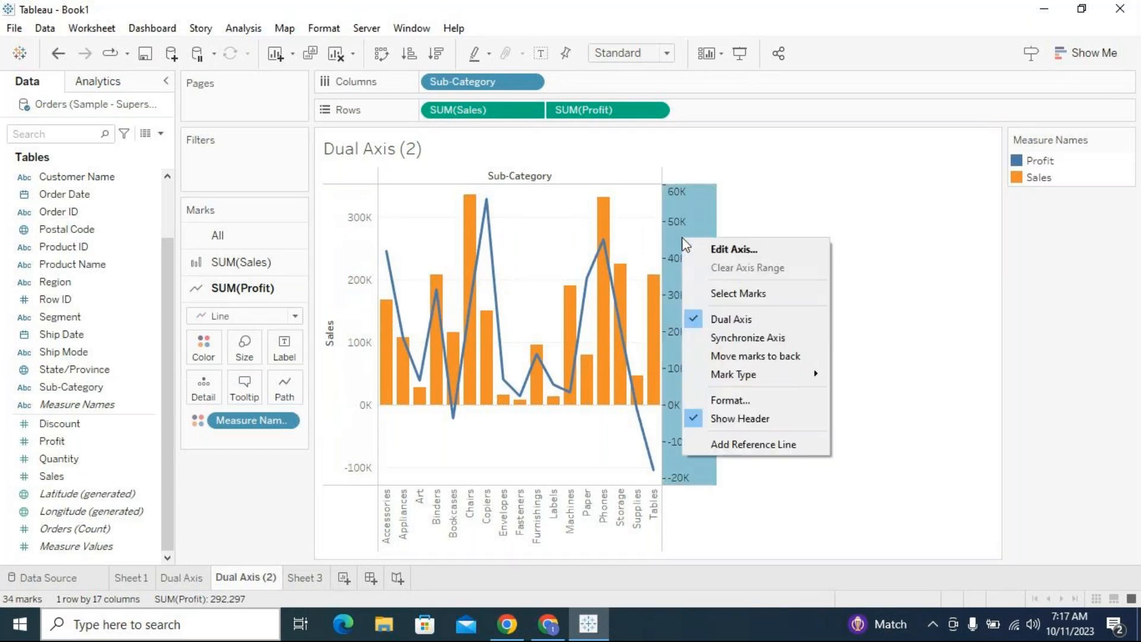
{"action": "left_click", "coordinate": [733, 338]}
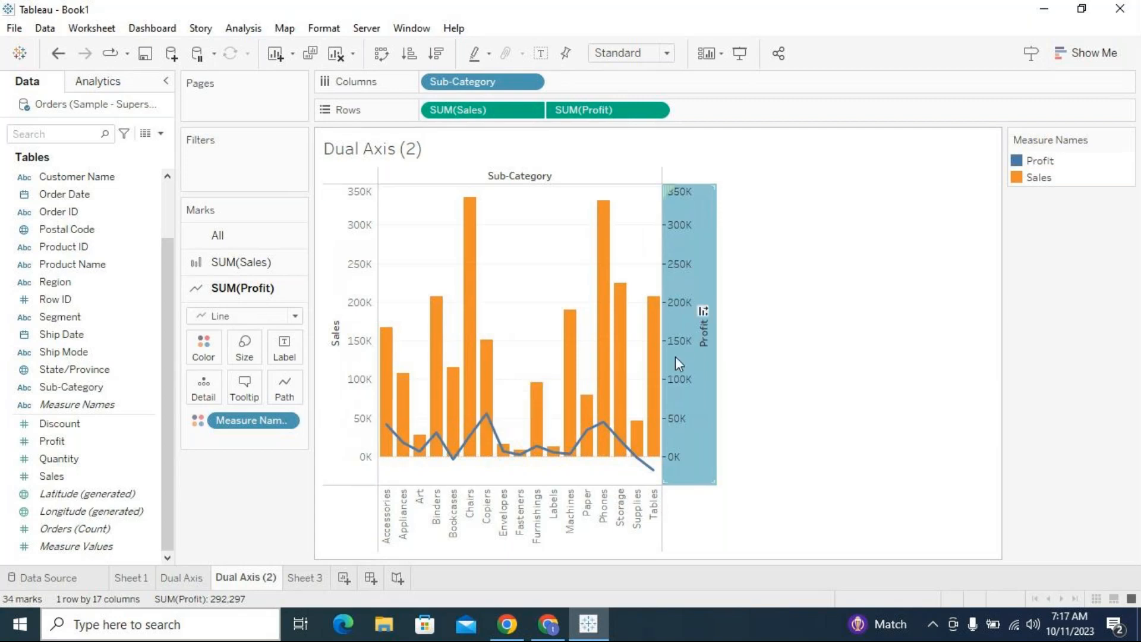
{"action": "right_click", "coordinate": [699, 253]}
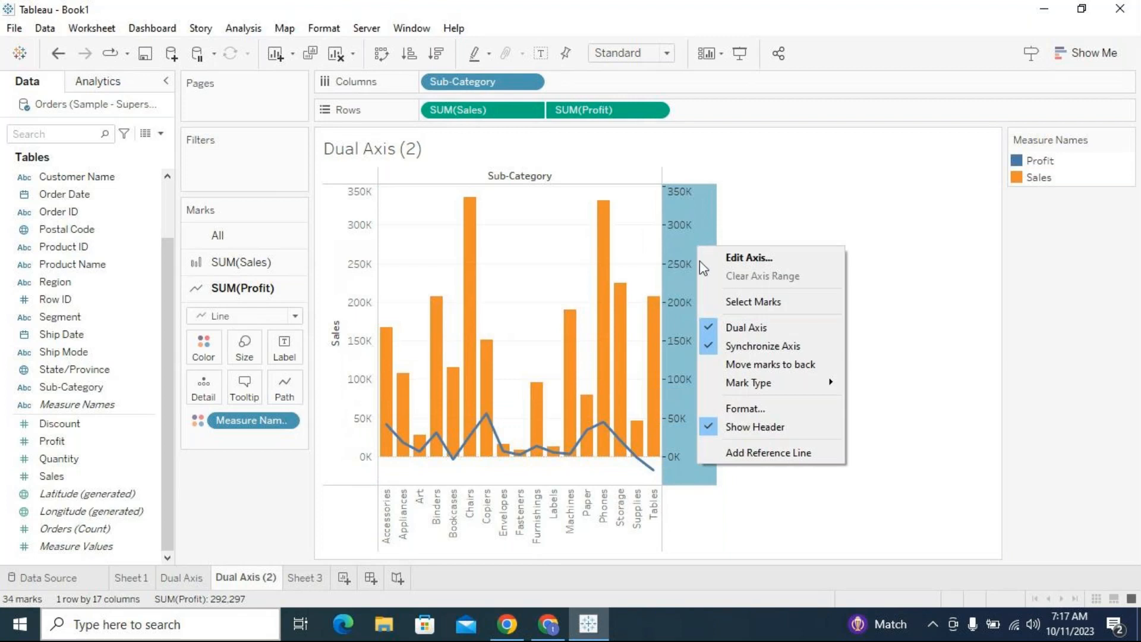
{"action": "left_click", "coordinate": [740, 427]}
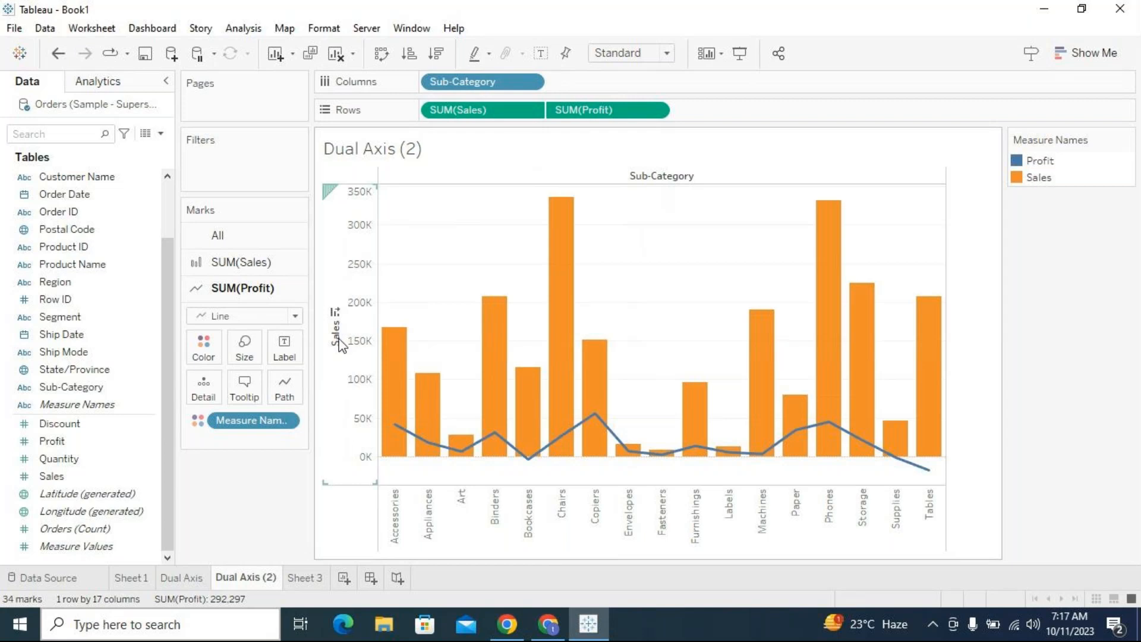
Change the title of the Sales axis to Value on the Dual Axis (2) sheet.
{"action": "right_click", "coordinate": [346, 279]}
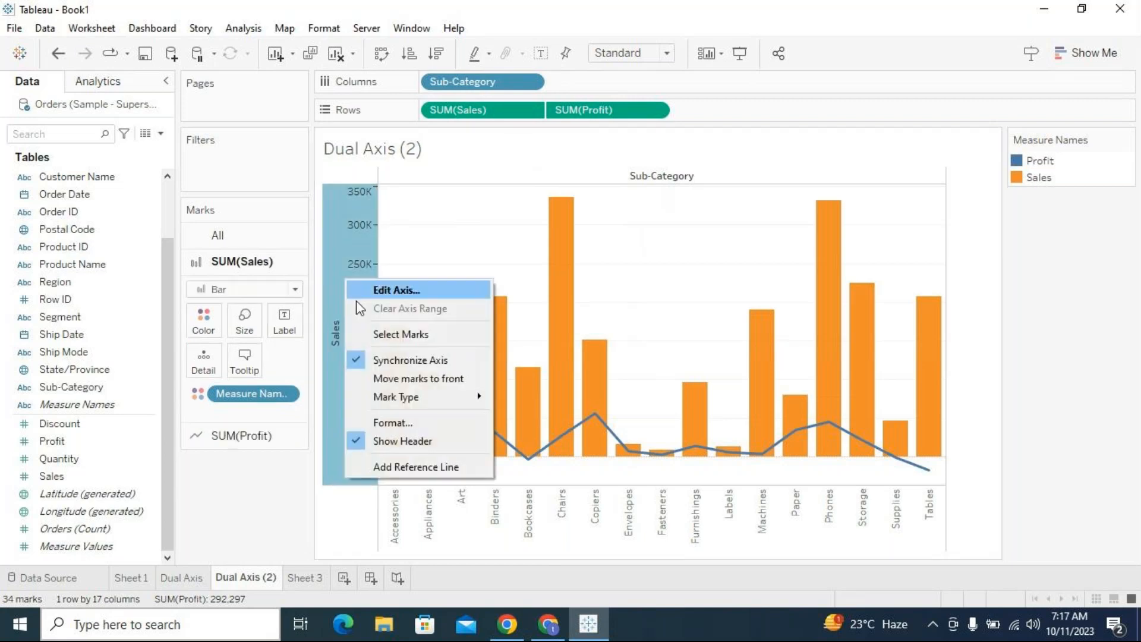
{"action": "left_click", "coordinate": [734, 372]}
{"action": "mouse_move", "coordinate": [925, 408]}
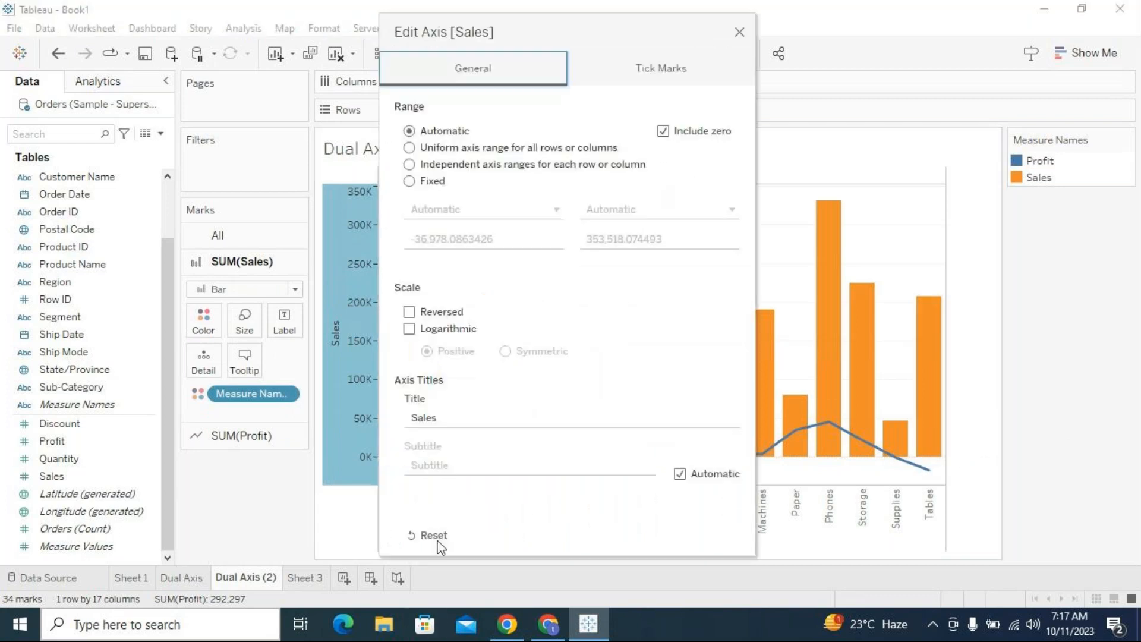
{"action": "left_click", "coordinate": [443, 418]}
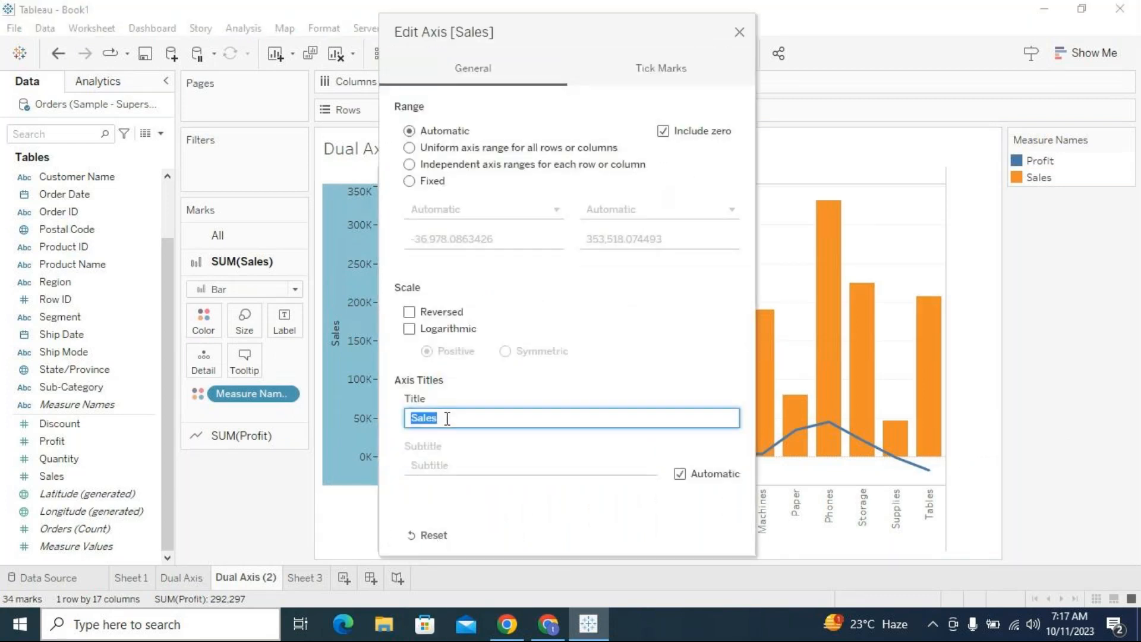
{"action": "key", "text": "BackSpace"}
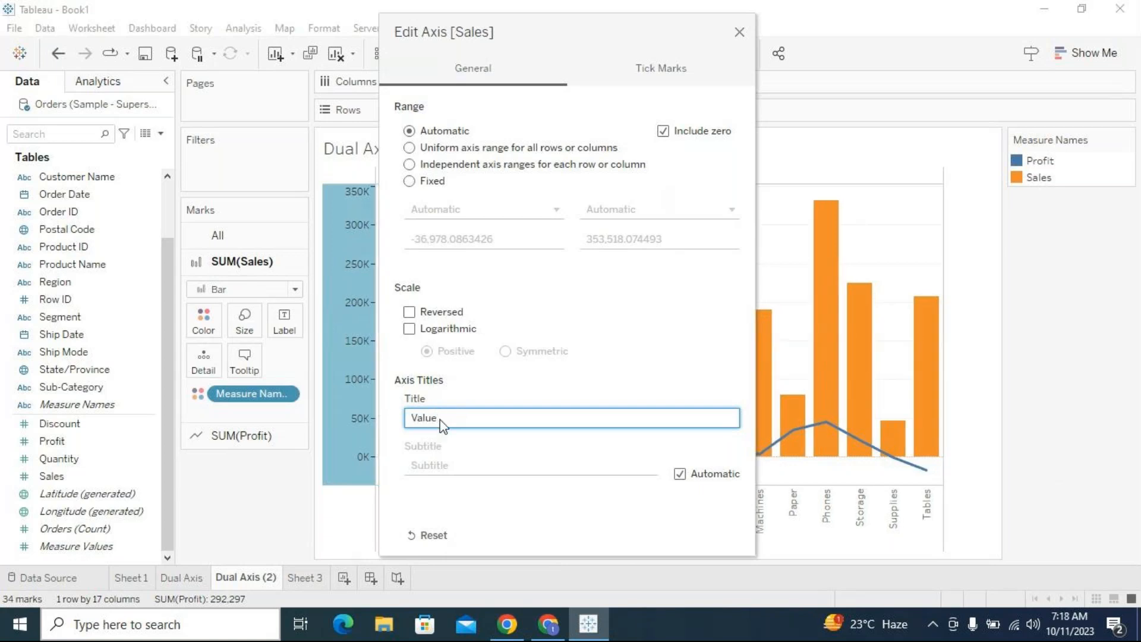
{"action": "left_click", "coordinate": [740, 33]}
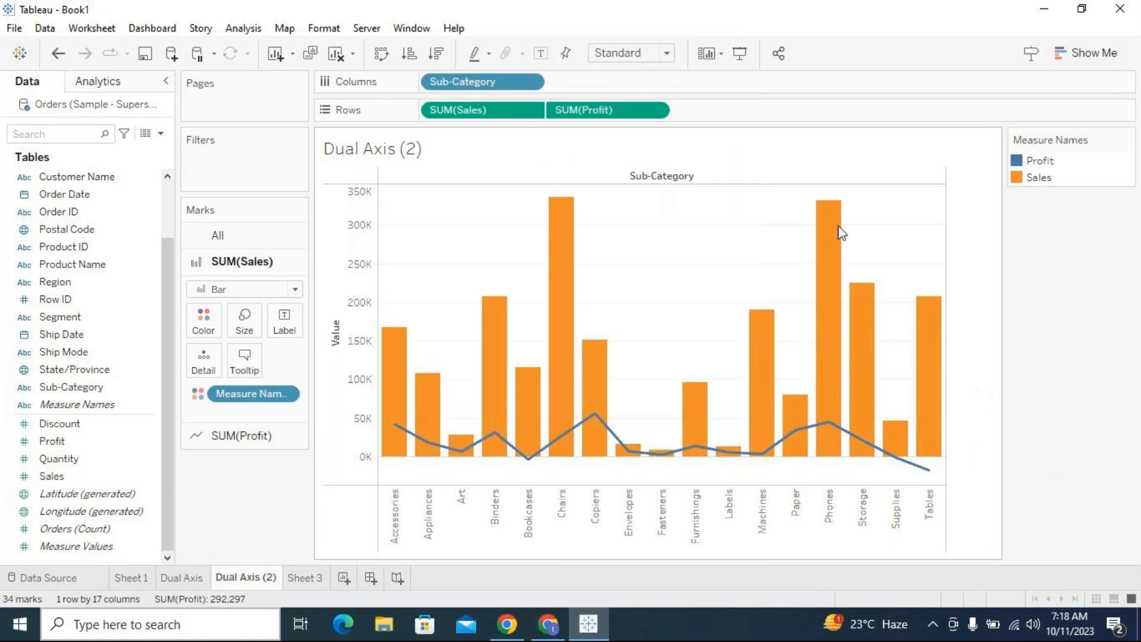
Compare the synchronized single-header chart on Dual Axis (2) with the unsynchronized two-axis chart on Dual Axis.
{"action": "mouse_move", "coordinate": [442, 402]}
{"action": "mouse_move", "coordinate": [464, 450]}
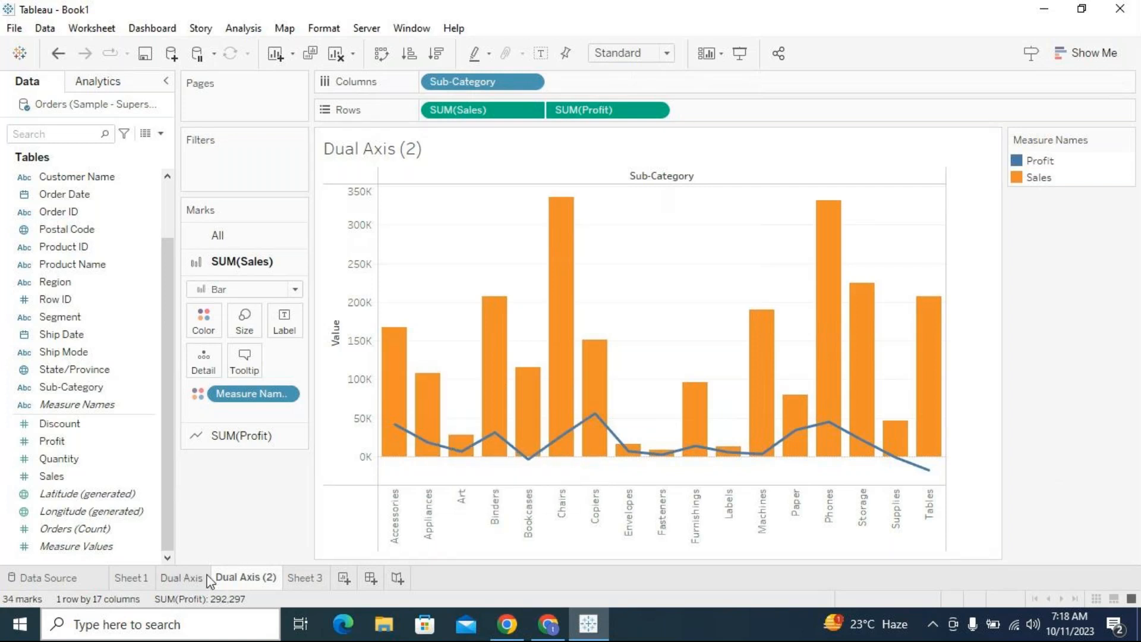
{"action": "left_click", "coordinate": [190, 578]}
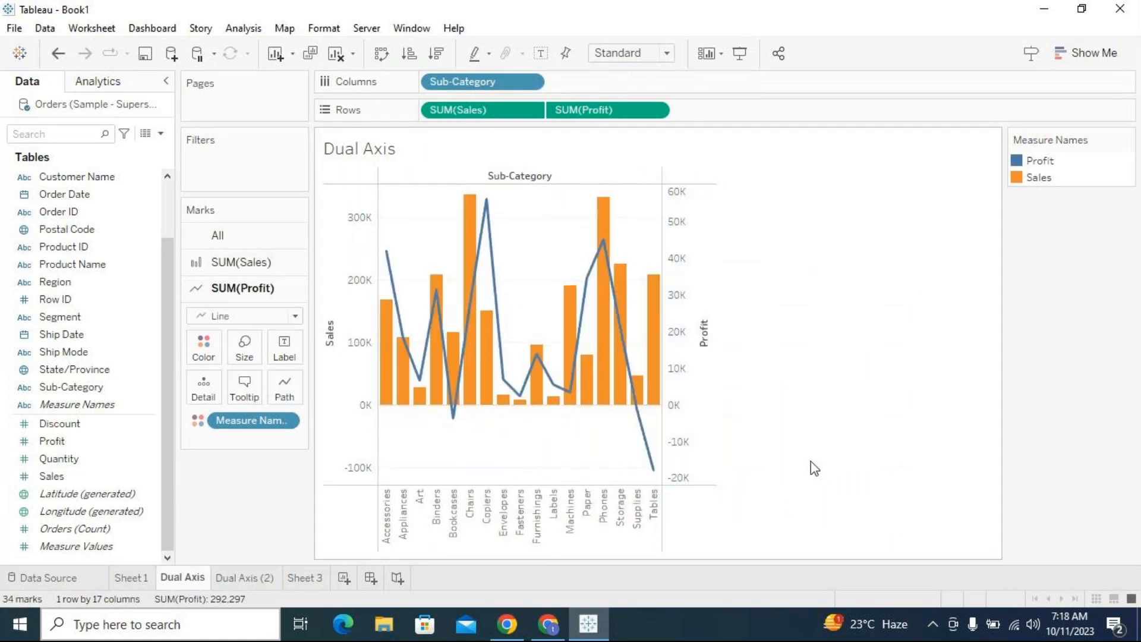
{"action": "left_click", "coordinate": [263, 578]}
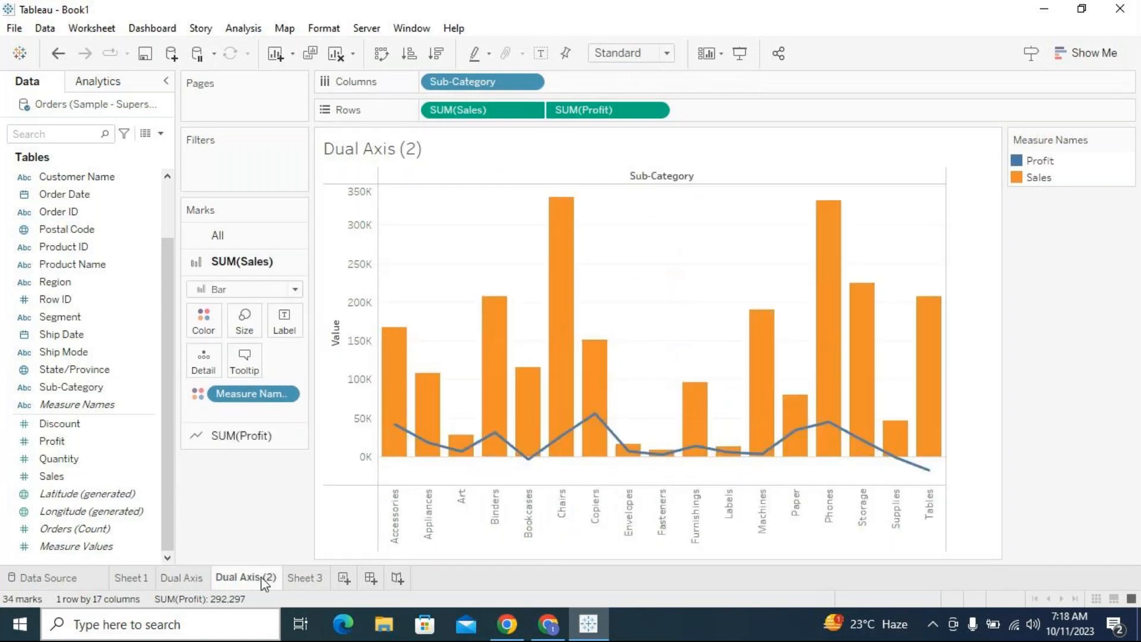
{"action": "left_click", "coordinate": [194, 577]}
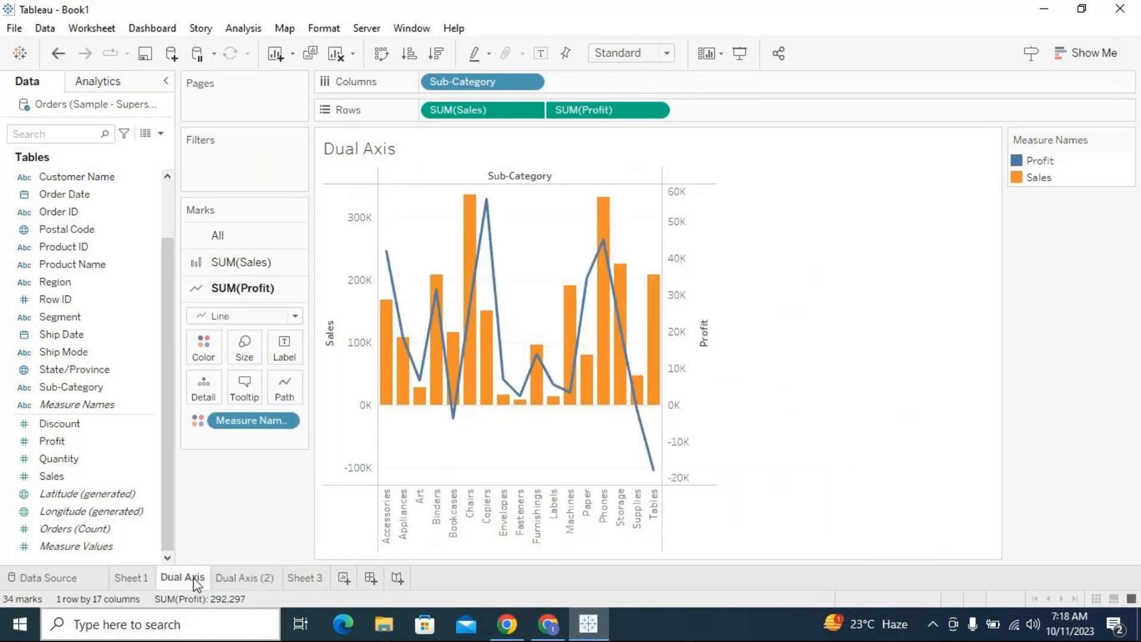
{"action": "left_click", "coordinate": [248, 584]}
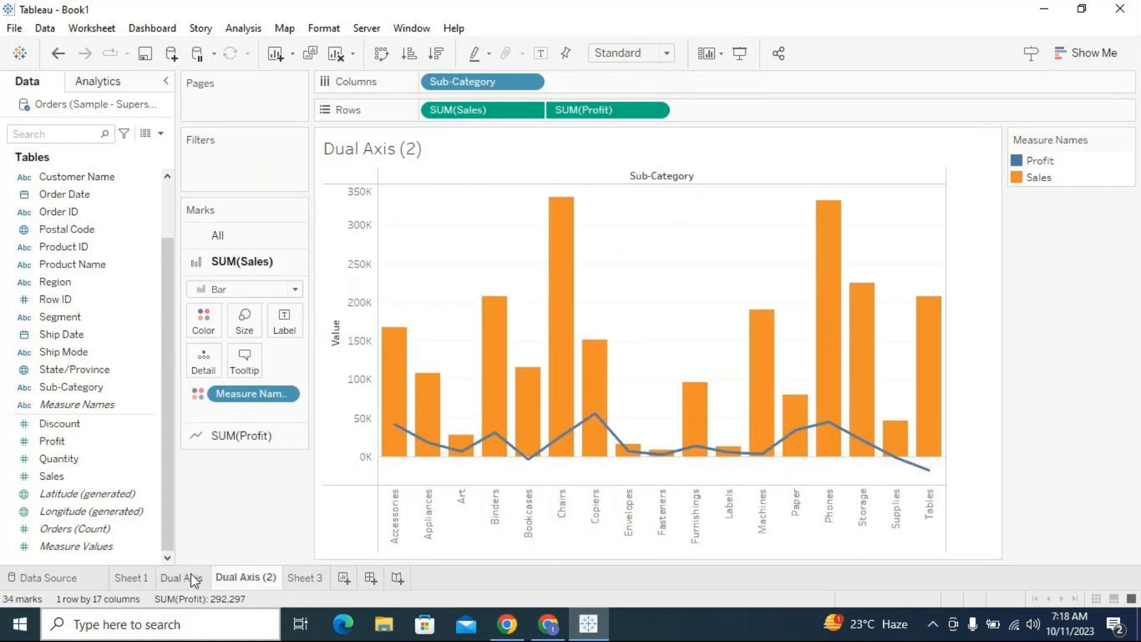
{"action": "left_click", "coordinate": [194, 579]}
{"action": "left_click", "coordinate": [231, 582]}
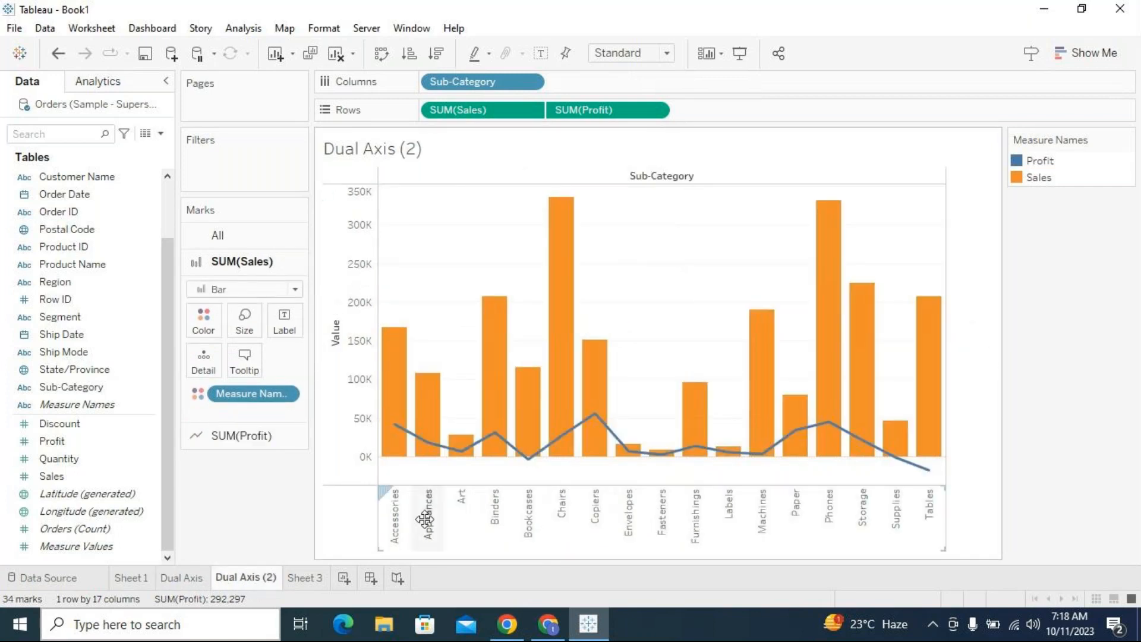
{"action": "left_click", "coordinate": [198, 580]}
{"action": "left_click", "coordinate": [220, 580]}
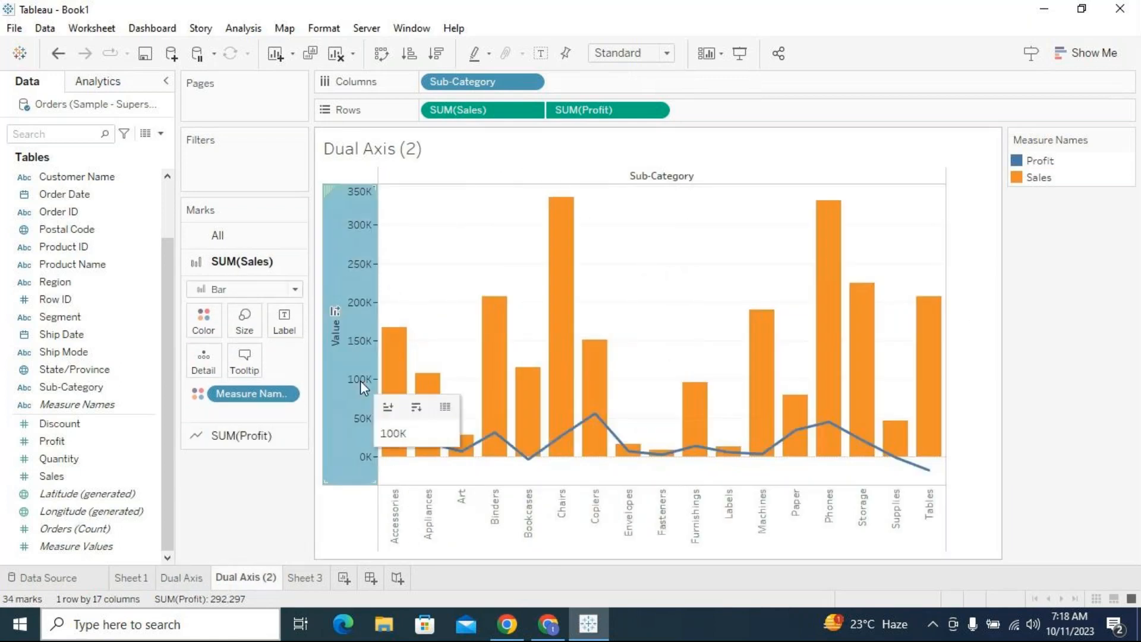
{"action": "left_click", "coordinate": [199, 583]}
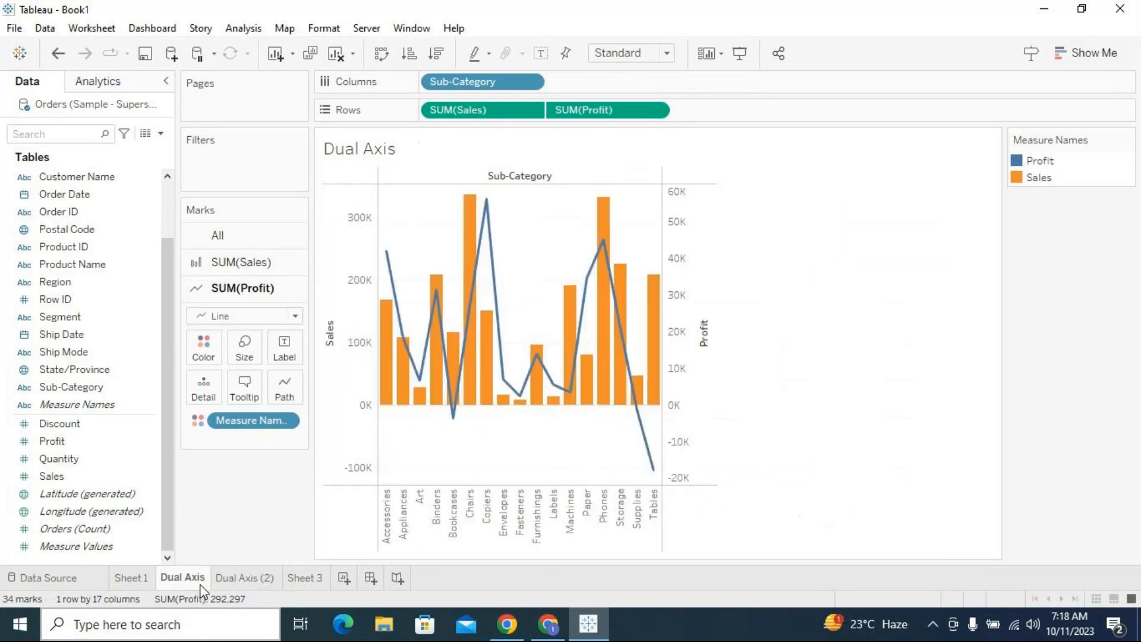
Examine the Sales and Profit axes and the mark settings of each measure on the Dual Axis sheet.
{"action": "left_click", "coordinate": [709, 390]}
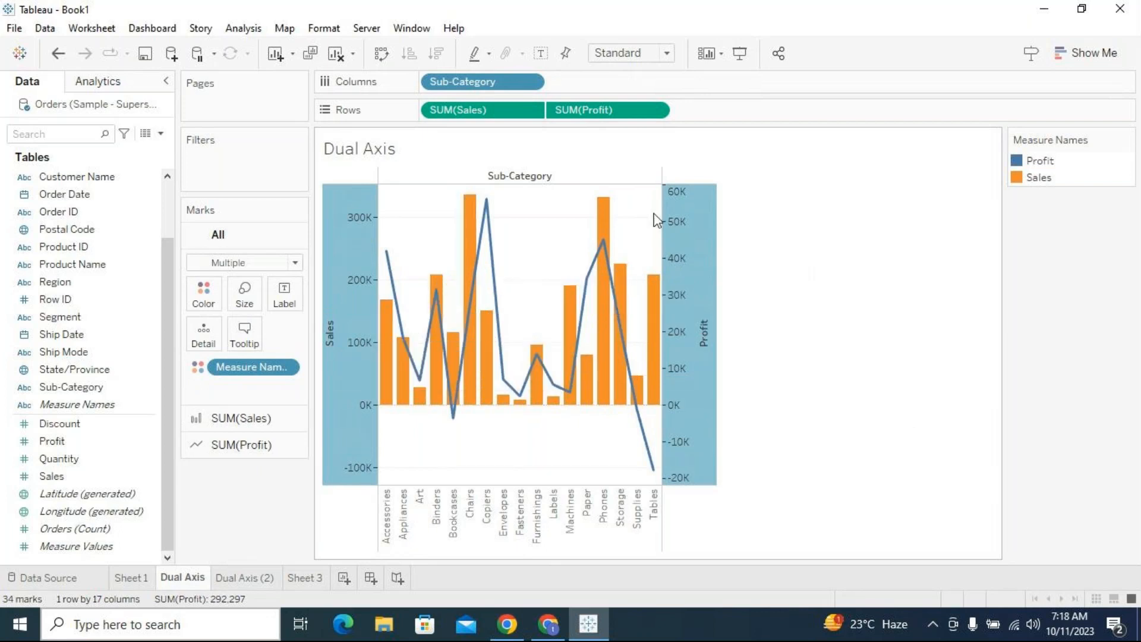
{"action": "left_click", "coordinate": [545, 214]}
{"action": "left_click", "coordinate": [480, 117]}
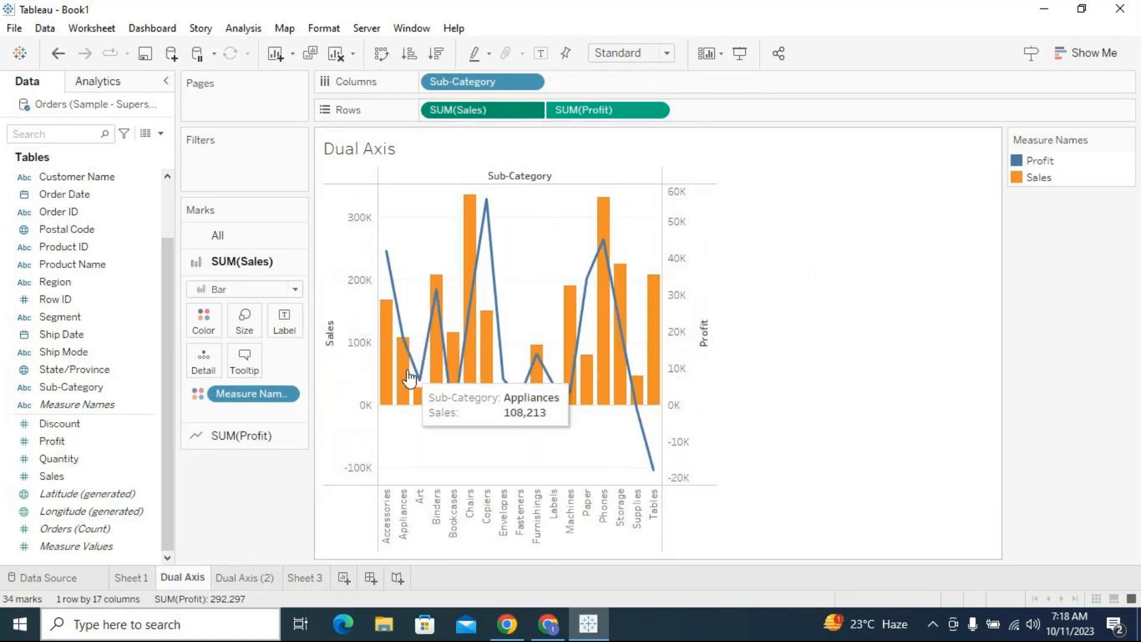
{"action": "left_click", "coordinate": [612, 113]}
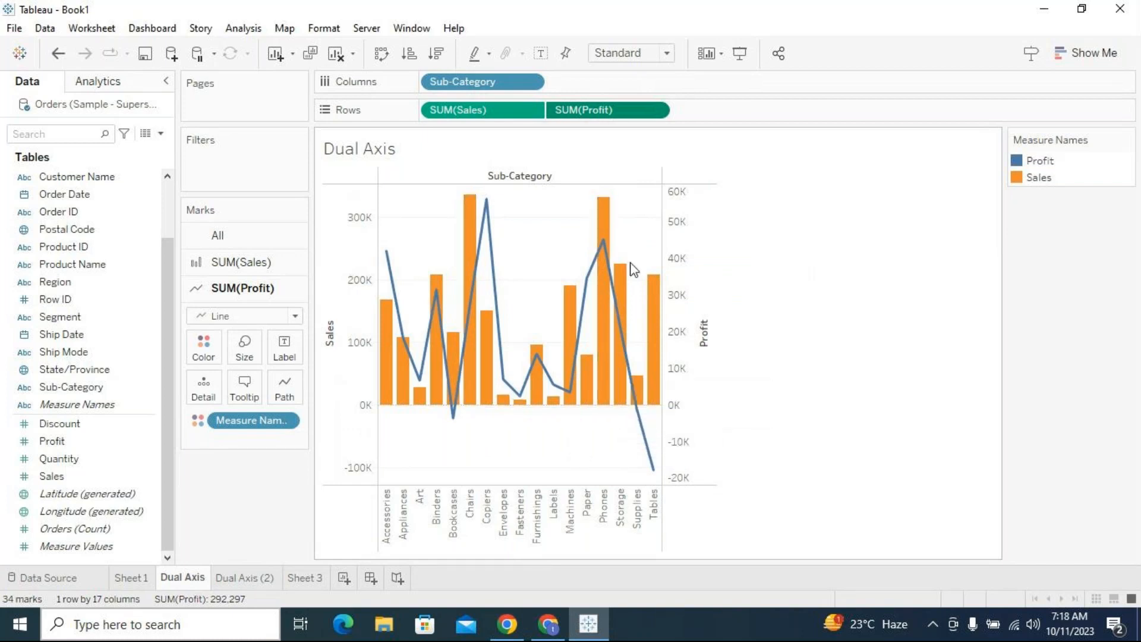
Build a bar chart on a new worksheet with Sub-Category on Columns and Sales on Rows.
{"action": "left_click", "coordinate": [323, 579]}
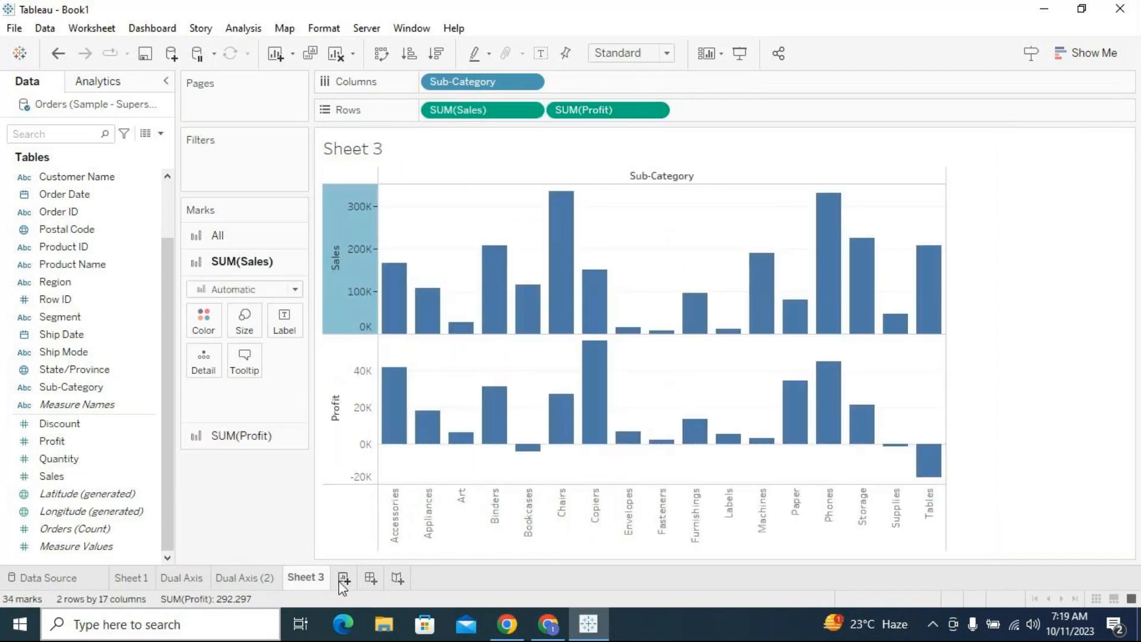
{"action": "left_click", "coordinate": [343, 578]}
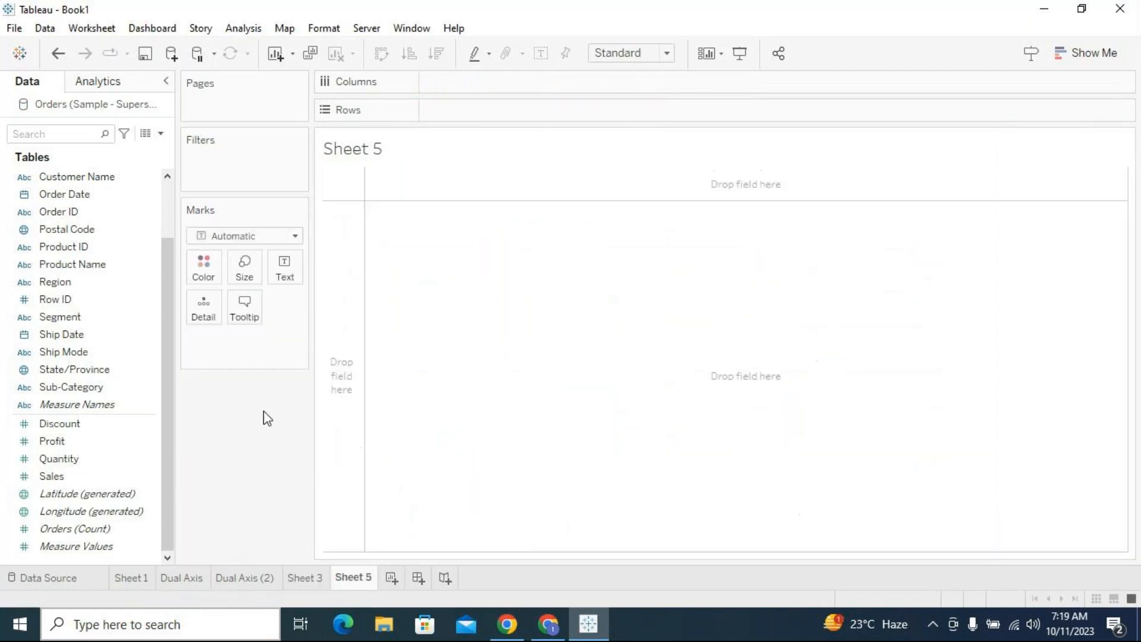
{"action": "left_click", "coordinate": [168, 208]}
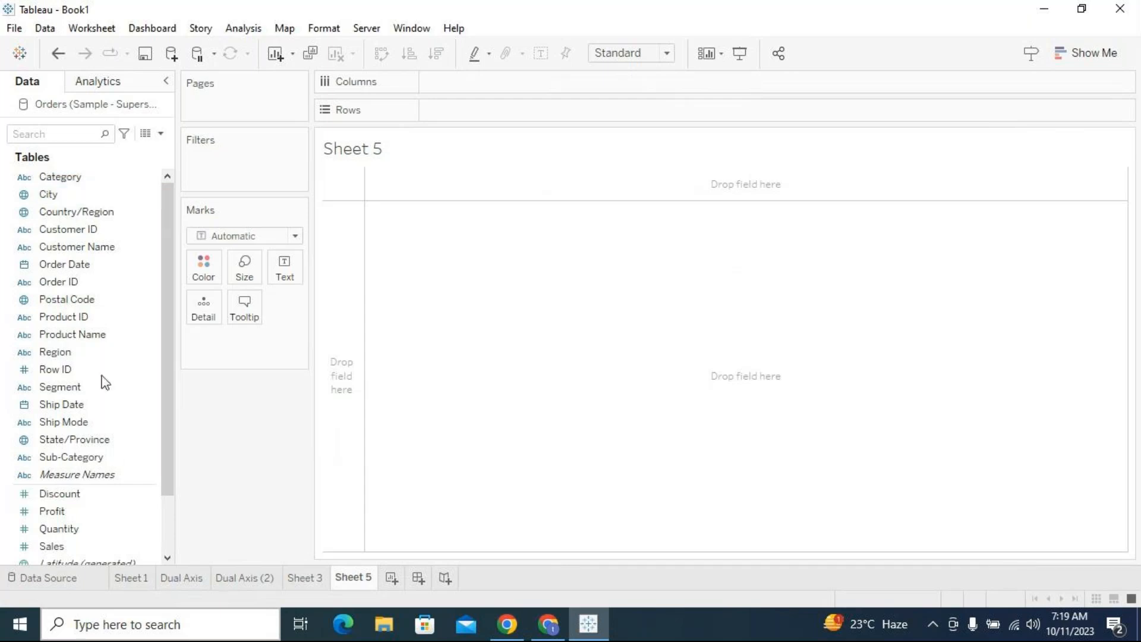
{"action": "left_click_drag", "start_coordinate": [114, 463], "coordinate": [491, 84]}
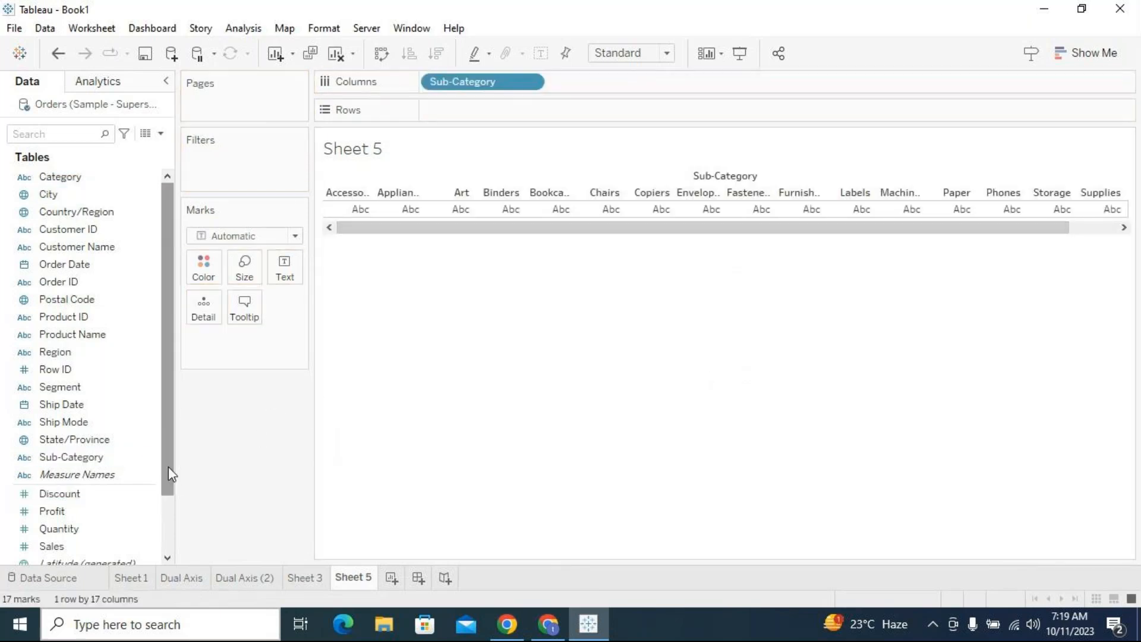
{"action": "scroll", "coordinate": [168, 466], "scroll_direction": "down", "scroll_amount": 1}
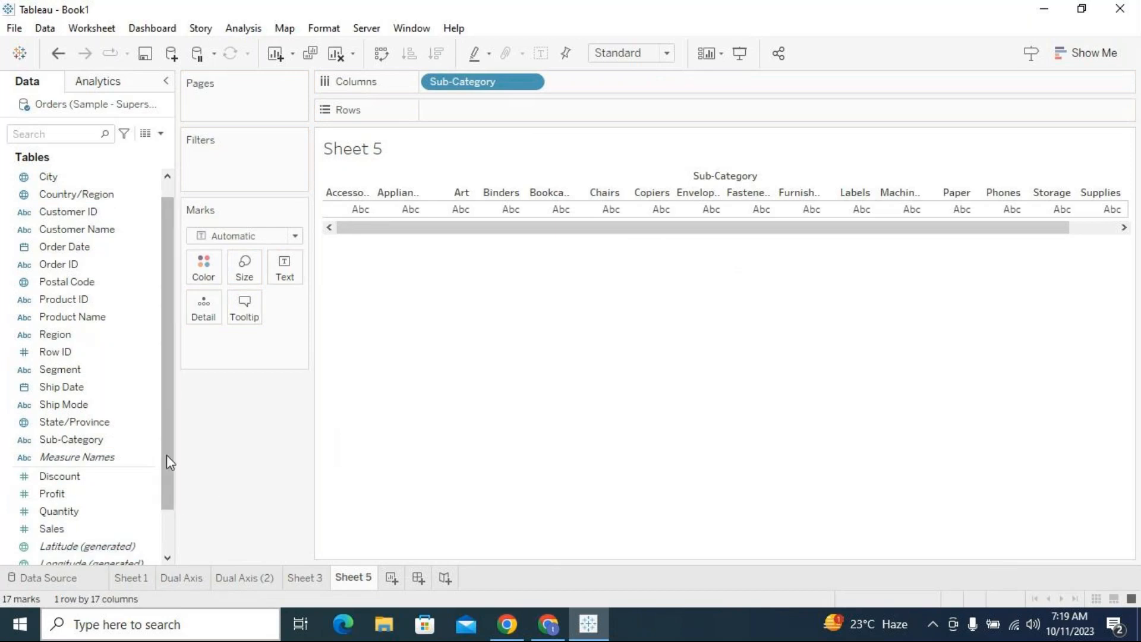
{"action": "left_click_drag", "start_coordinate": [169, 461], "coordinate": [171, 512]}
{"action": "mouse_move", "coordinate": [113, 481]}
{"action": "left_mouse_down"}
{"action": "mouse_move", "coordinate": [99, 473]}
{"action": "mouse_move", "coordinate": [604, 237]}
{"action": "mouse_move", "coordinate": [534, 112]}
{"action": "left_mouse_up"}
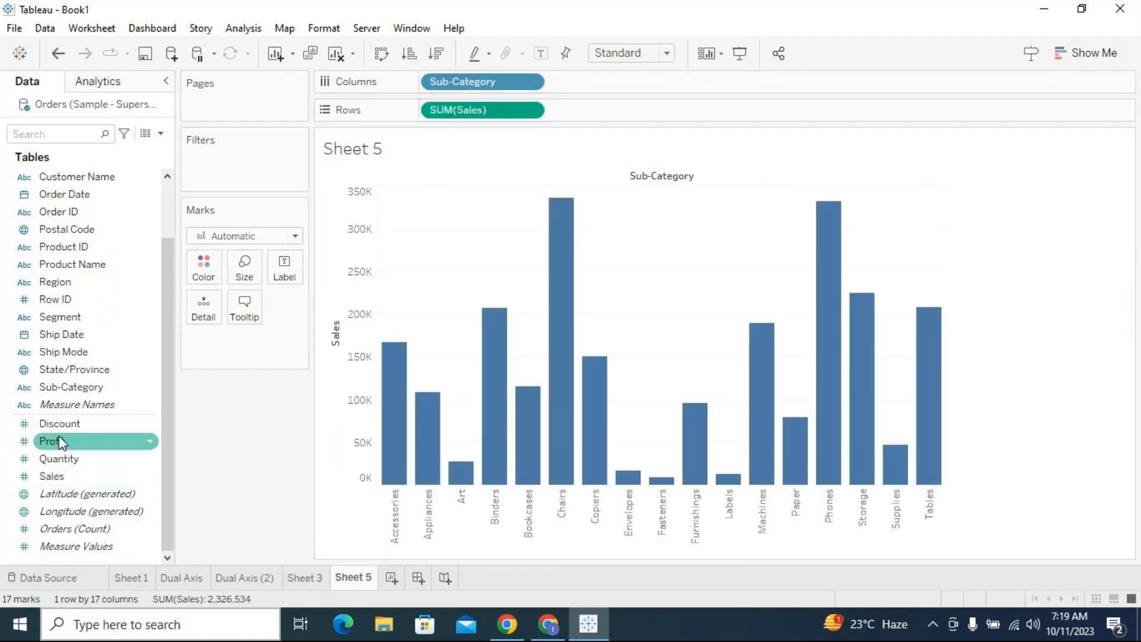
Add Profit to the existing Sales axis so that both measures share one axis by Sub-Category.
{"action": "left_click_drag", "start_coordinate": [62, 437], "coordinate": [360, 258]}
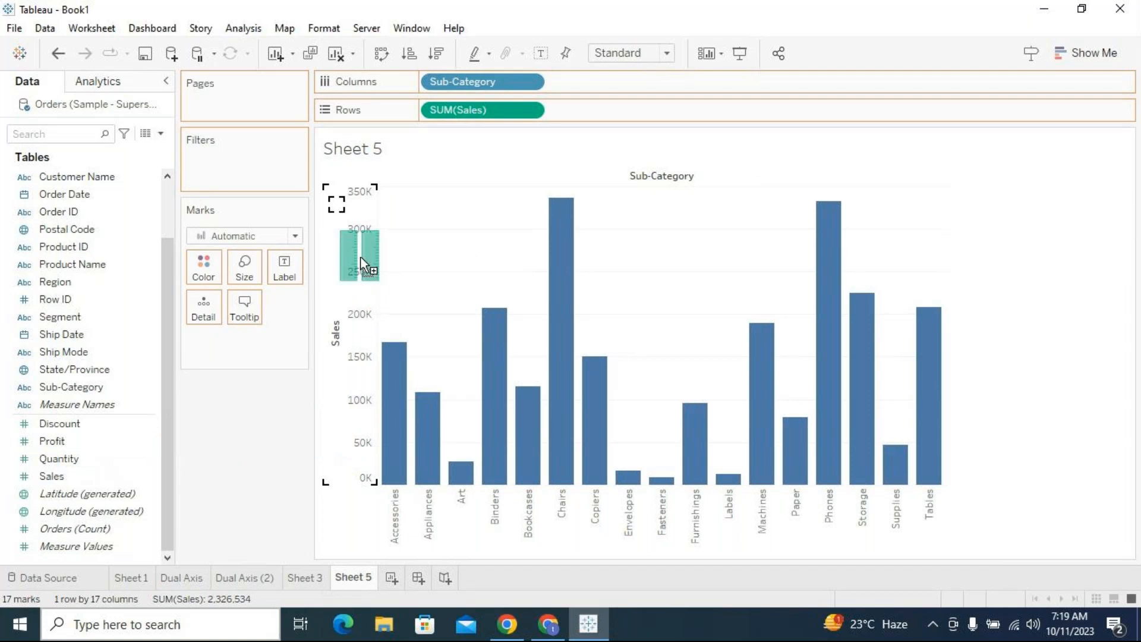
{"action": "left_click_drag", "start_coordinate": [359, 257], "coordinate": [1024, 293]}
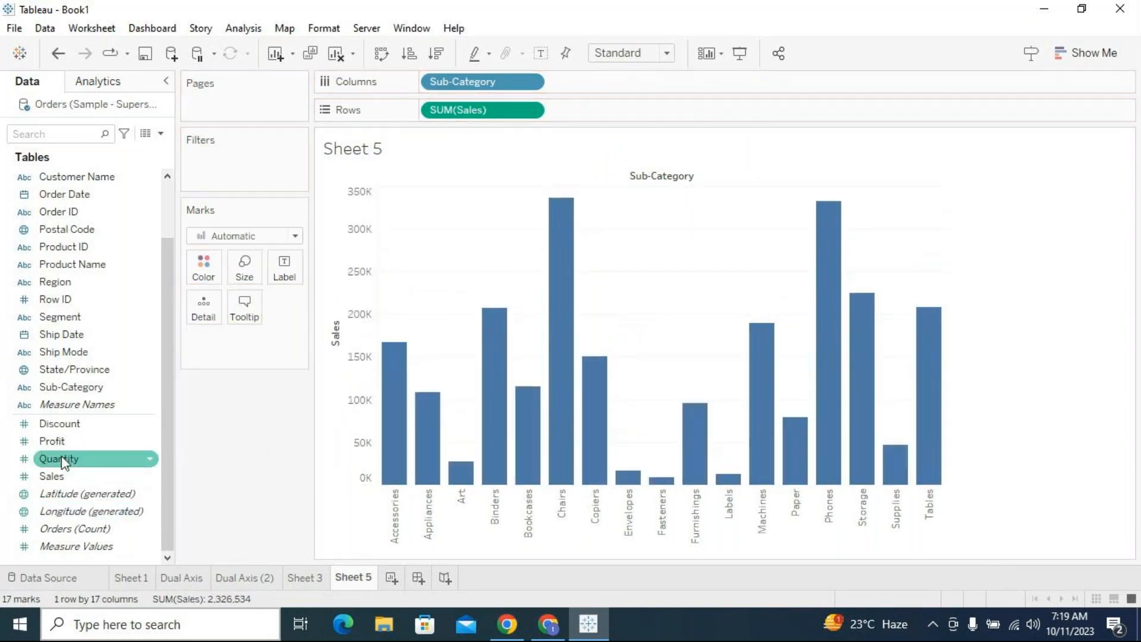
{"action": "left_click_drag", "start_coordinate": [53, 440], "coordinate": [352, 277]}
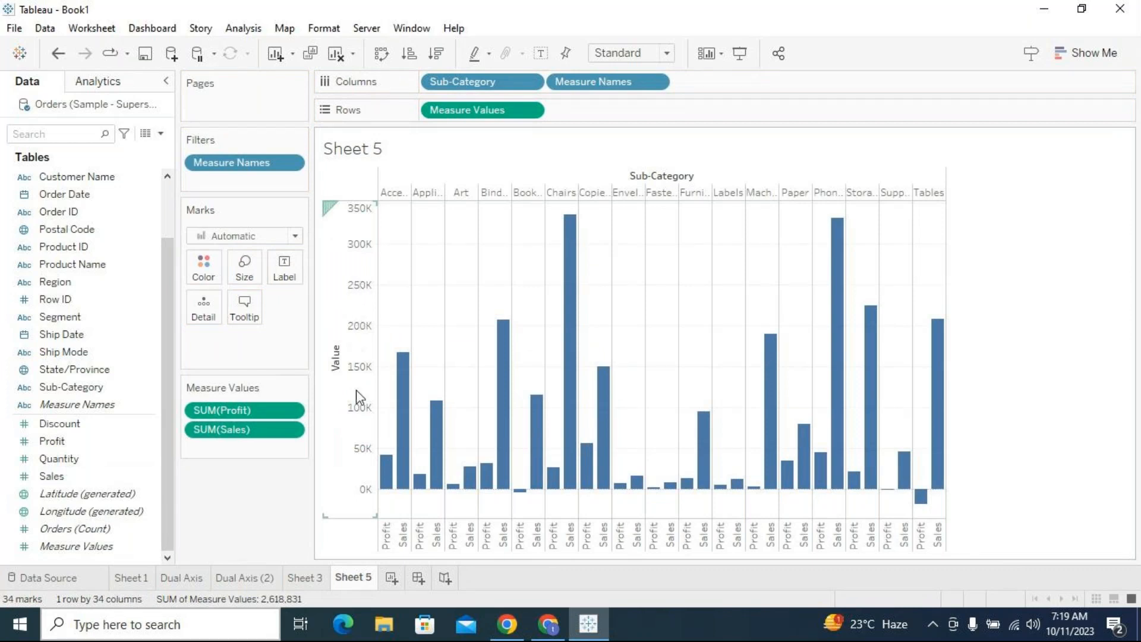
Try the Line mark type on the shared-axis chart of Sales and Profit by Sub-Category.
{"action": "left_click", "coordinate": [362, 249]}
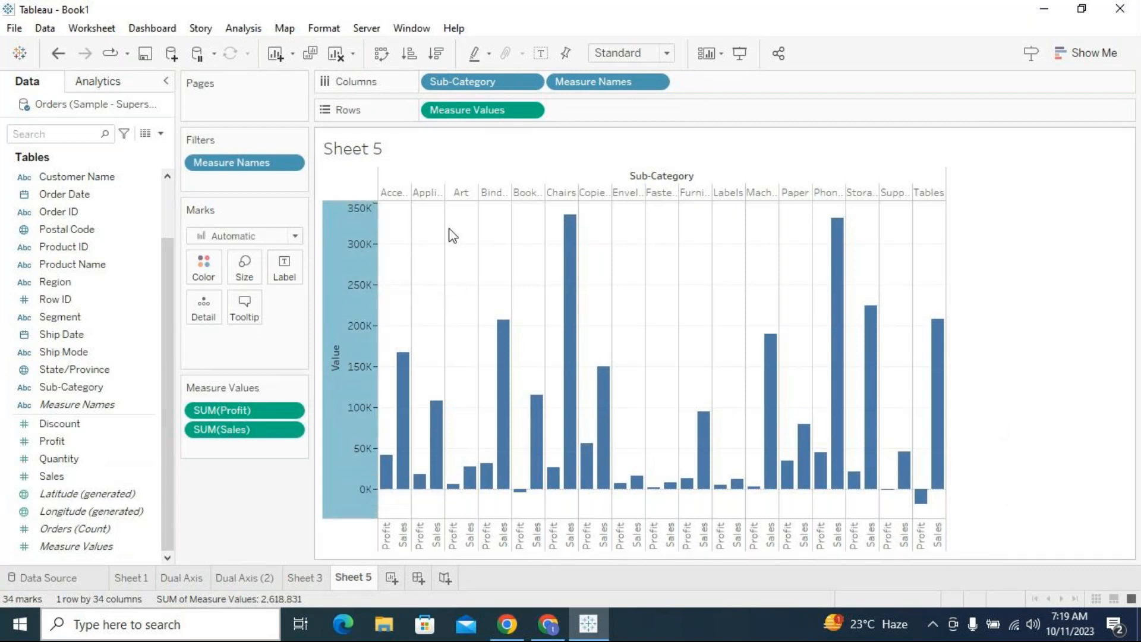
{"action": "left_click", "coordinate": [378, 303]}
{"action": "left_click", "coordinate": [364, 295]}
{"action": "left_click", "coordinate": [257, 235]}
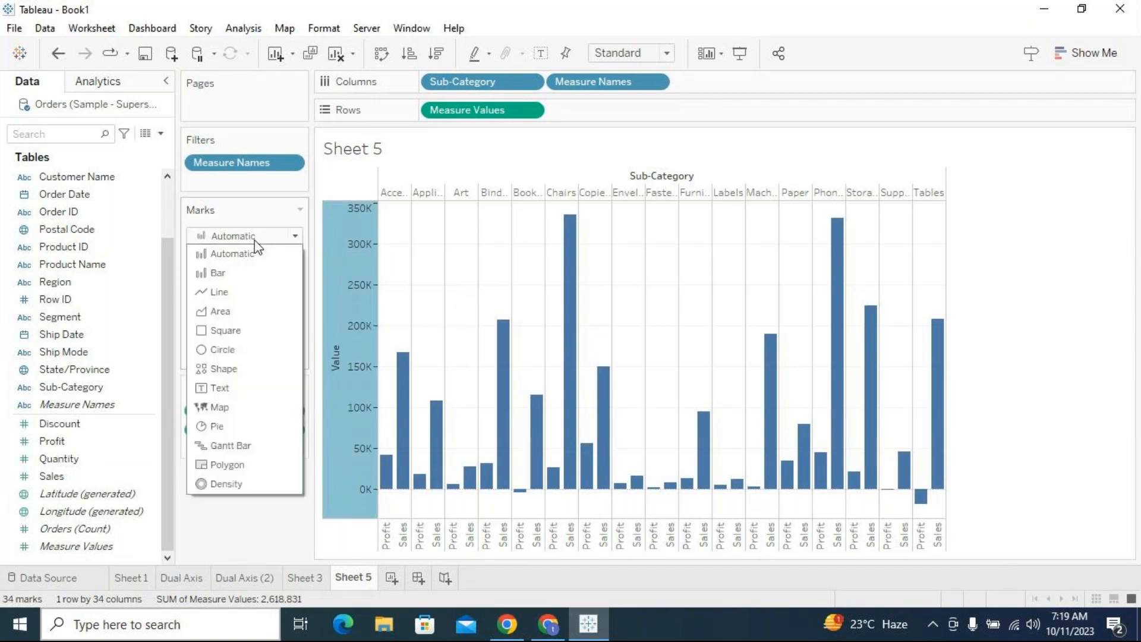
{"action": "left_click", "coordinate": [219, 292]}
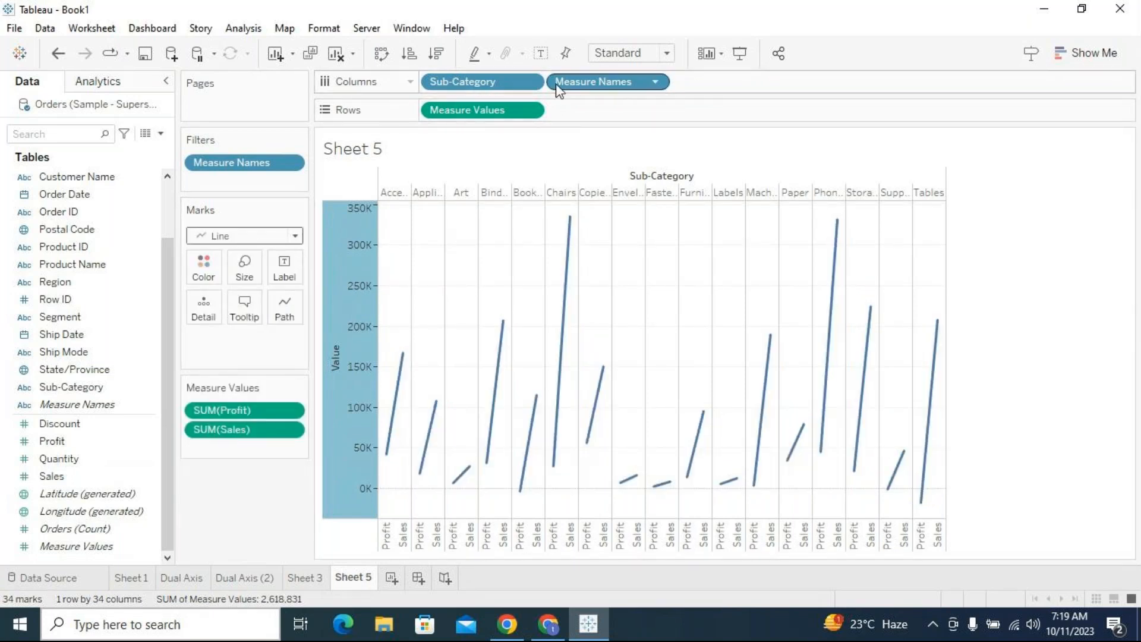
Undo the Line mark type and the addition of Profit to the Sales axis.
{"action": "left_click", "coordinate": [57, 59]}
{"action": "left_click", "coordinate": [57, 59]}
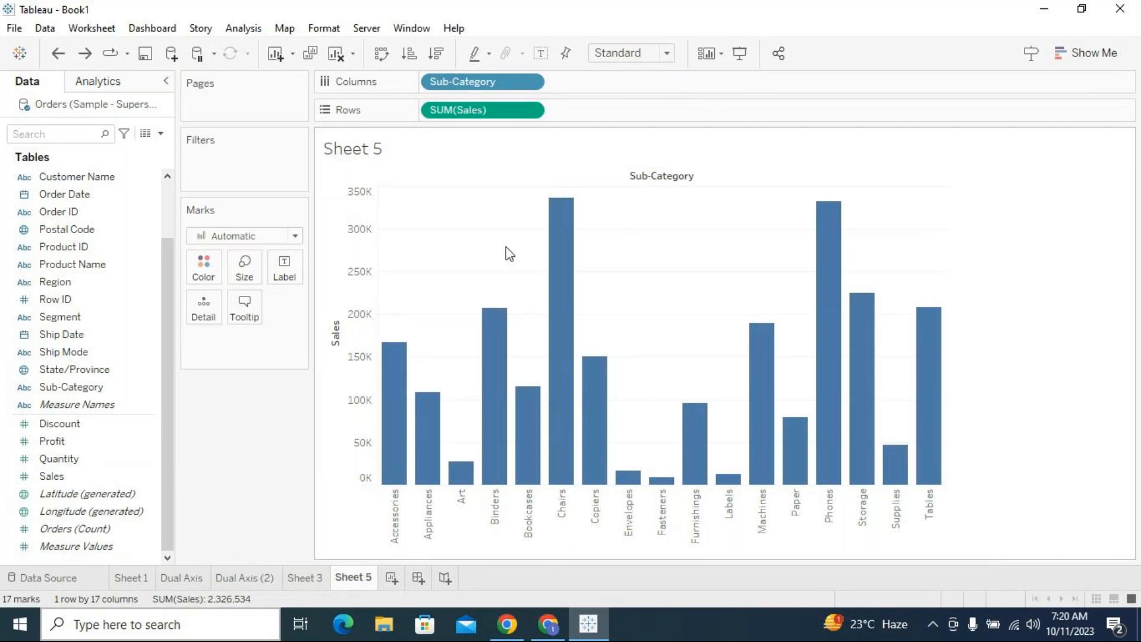
{"action": "left_click", "coordinate": [149, 478]}
{"action": "left_click_drag", "start_coordinate": [58, 475], "coordinate": [369, 238]}
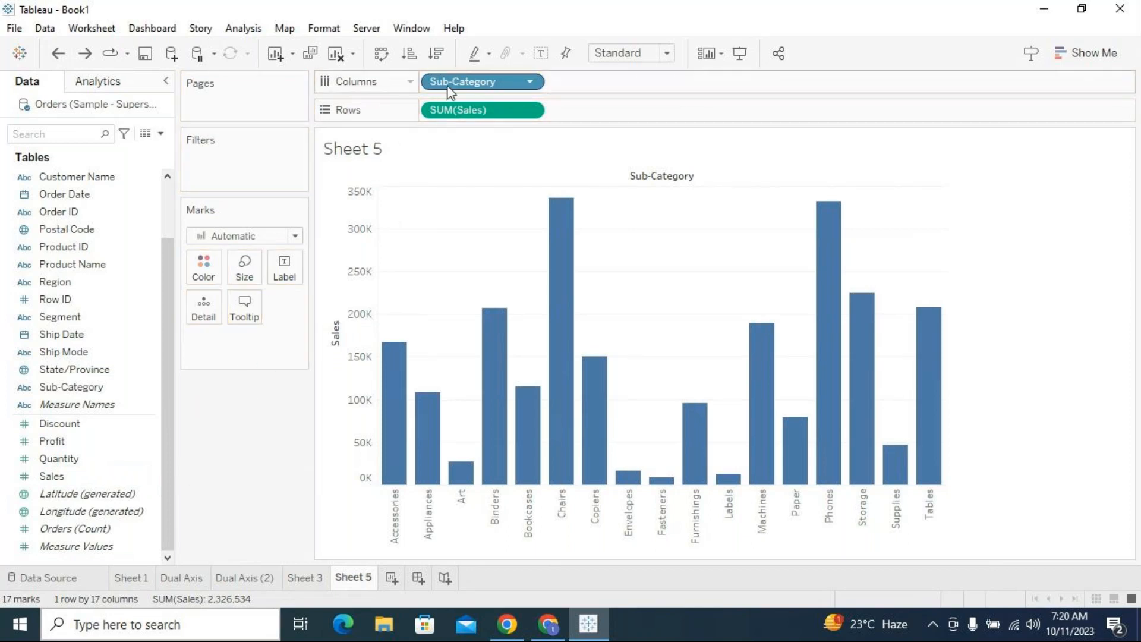
Clear the worksheet and chart Sales and Profit on one shared axis by year of Order Date.
{"action": "left_click", "coordinate": [336, 54]}
{"action": "left_click_drag", "start_coordinate": [92, 196], "coordinate": [570, 90]}
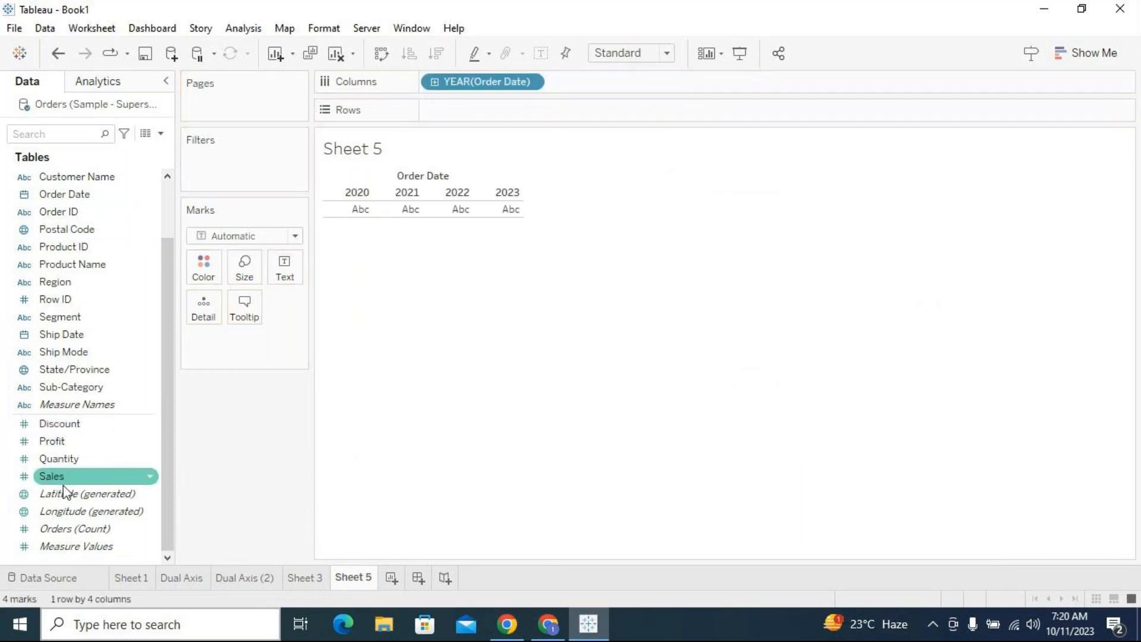
{"action": "left_click_drag", "start_coordinate": [63, 479], "coordinate": [452, 110]}
{"action": "left_click_drag", "start_coordinate": [57, 443], "coordinate": [350, 249]}
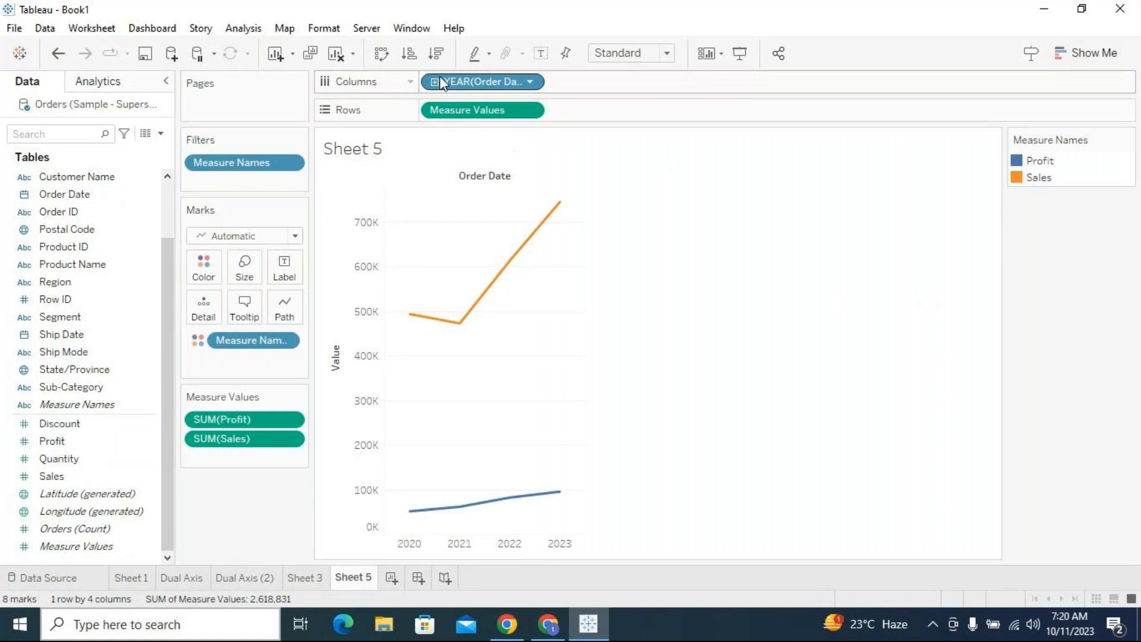
Filter the year of Order Date to 2023 only.
{"action": "left_click", "coordinate": [530, 82]}
{"action": "left_click", "coordinate": [472, 34]}
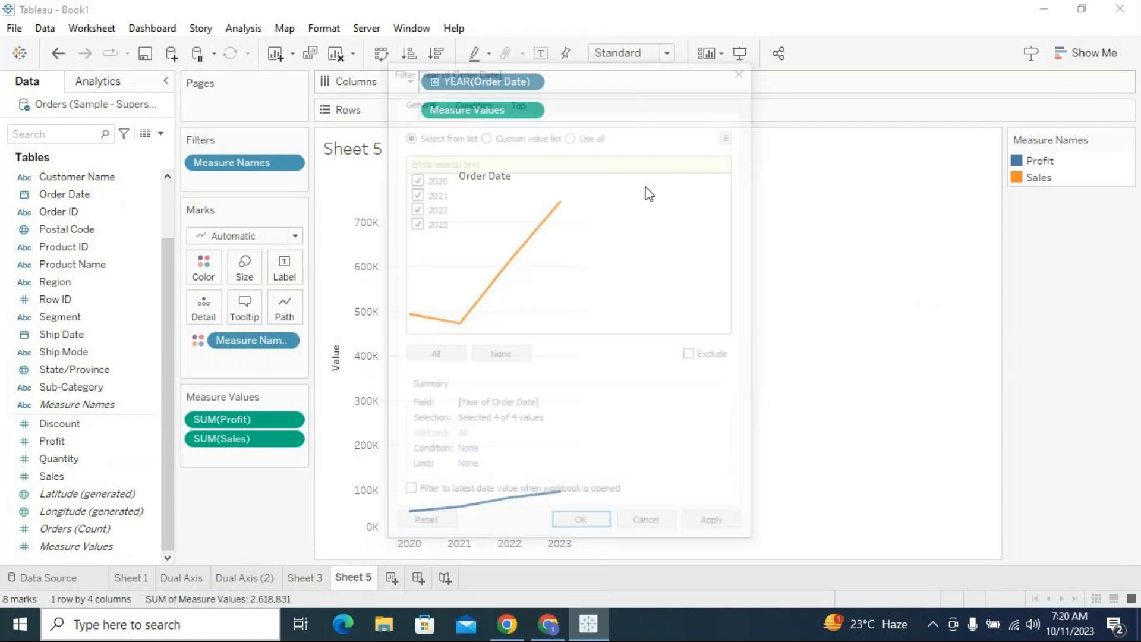
{"action": "left_click", "coordinate": [499, 357]}
{"action": "left_click", "coordinate": [414, 223]}
{"action": "left_click", "coordinate": [582, 526]}
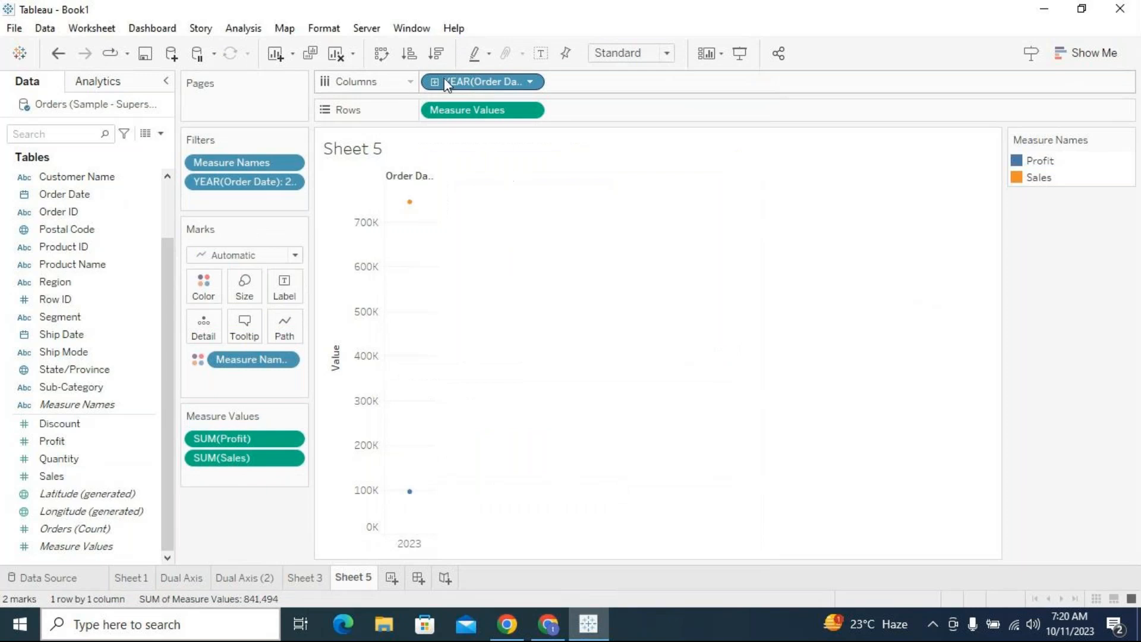
Drill Order Date down to months and remove the year and quarter levels from Columns.
{"action": "left_click", "coordinate": [436, 83]}
{"action": "left_click", "coordinate": [560, 82]}
{"action": "left_click", "coordinate": [560, 82]}
{"action": "left_click", "coordinate": [560, 82]}
{"action": "left_click_drag", "start_coordinate": [520, 83], "coordinate": [1113, 282]}
{"action": "left_click_drag", "start_coordinate": [482, 82], "coordinate": [1119, 416]}
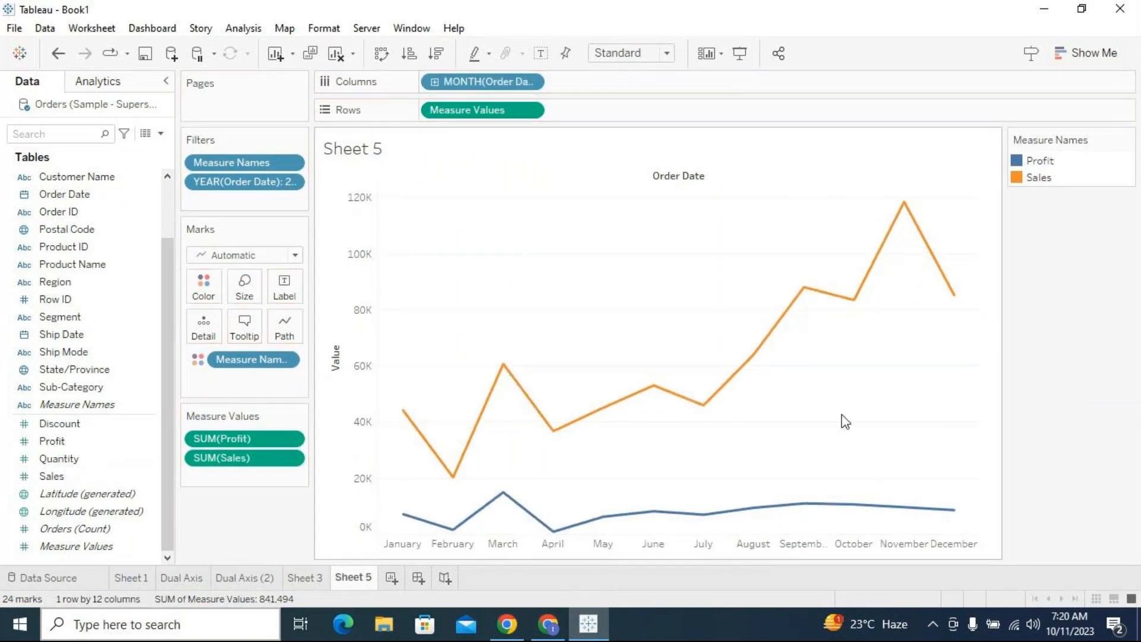
Show mark labels on the monthly line chart and compare it with Sheet 3.
{"action": "left_click", "coordinate": [541, 53]}
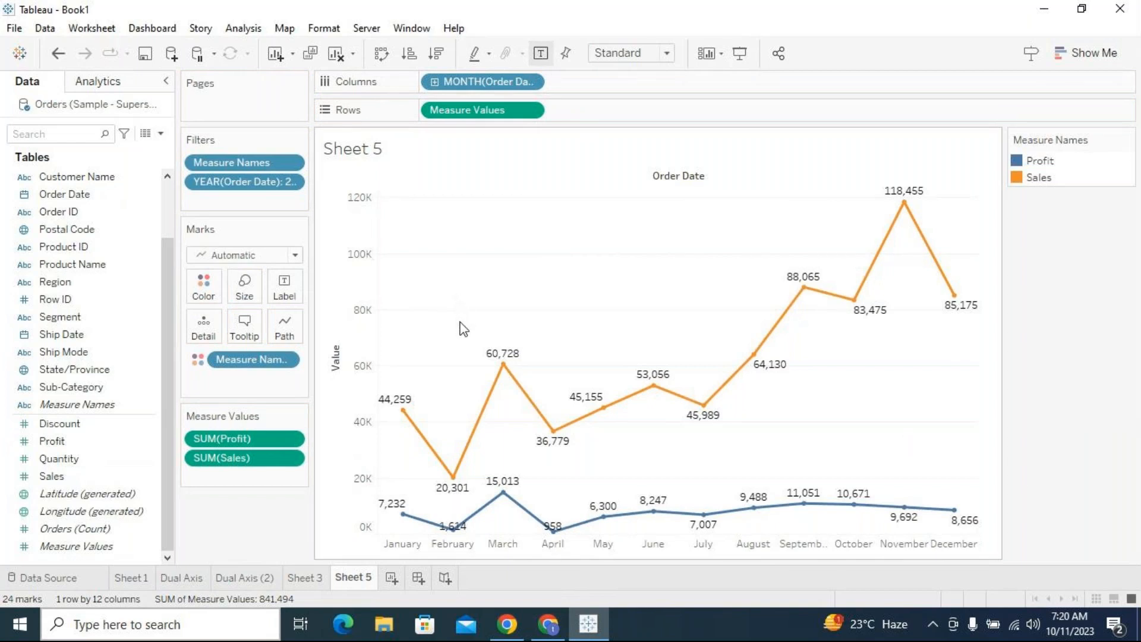
{"action": "left_click", "coordinate": [309, 586]}
{"action": "left_click", "coordinate": [334, 579]}
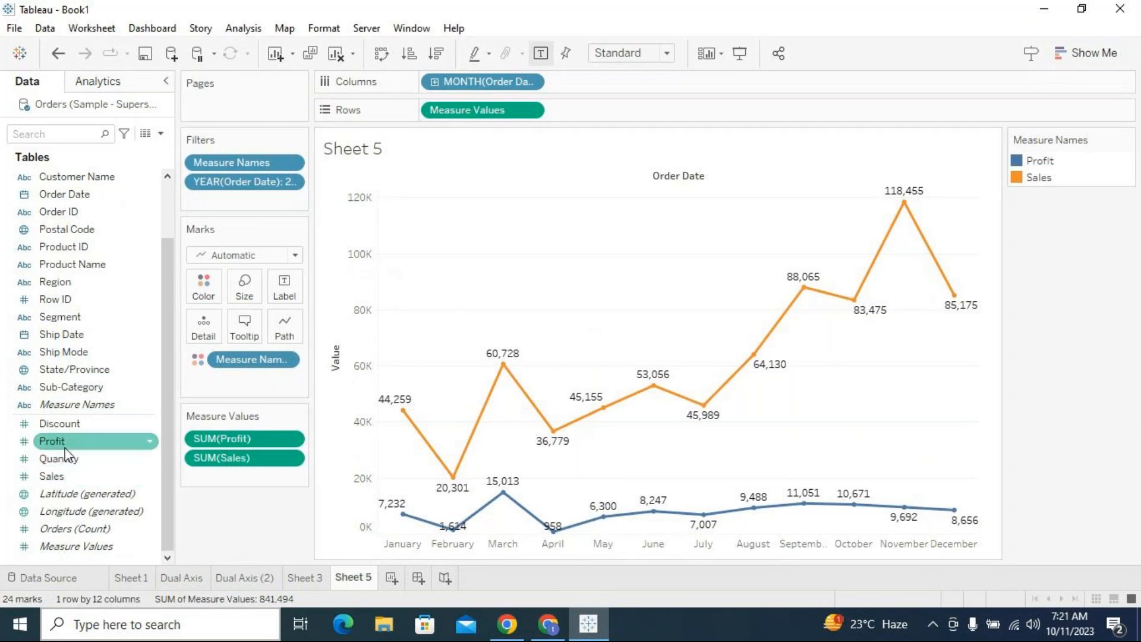
Add Discount and Quantity to the shared Value axis of the monthly chart.
{"action": "left_click_drag", "start_coordinate": [62, 424], "coordinate": [354, 269]}
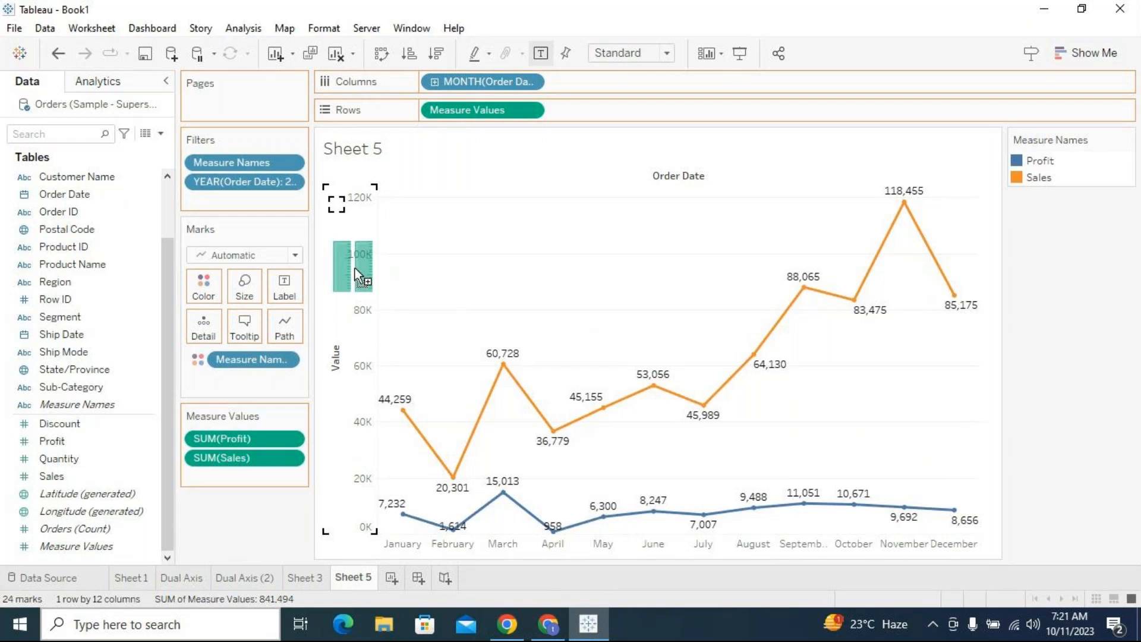
{"action": "left_click_drag", "start_coordinate": [355, 268], "coordinate": [355, 267]}
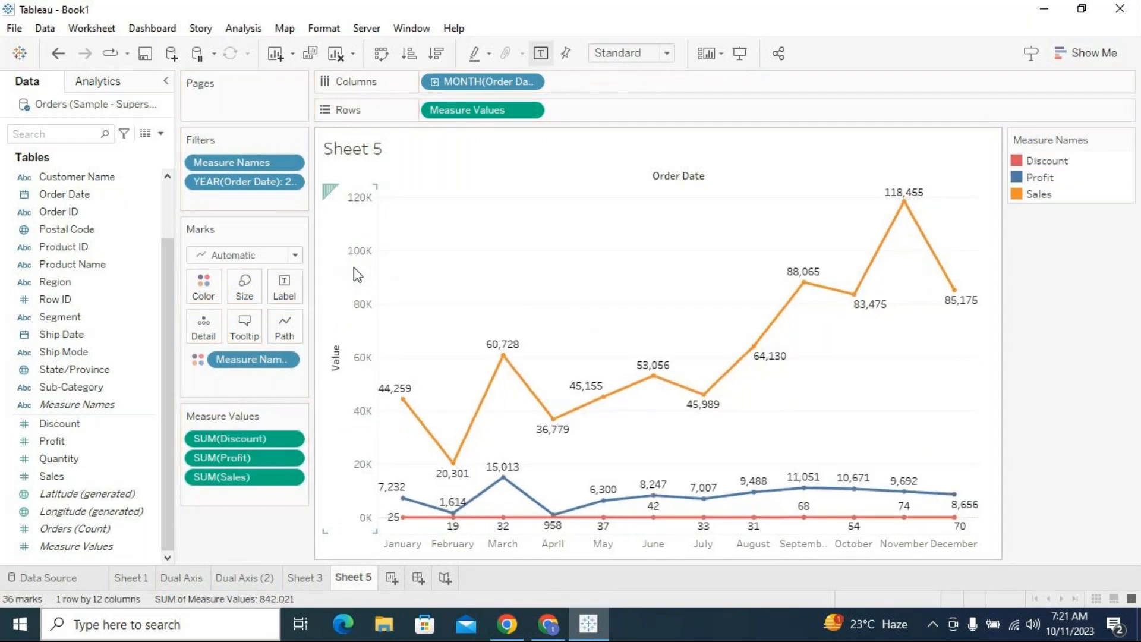
{"action": "left_click", "coordinate": [67, 460]}
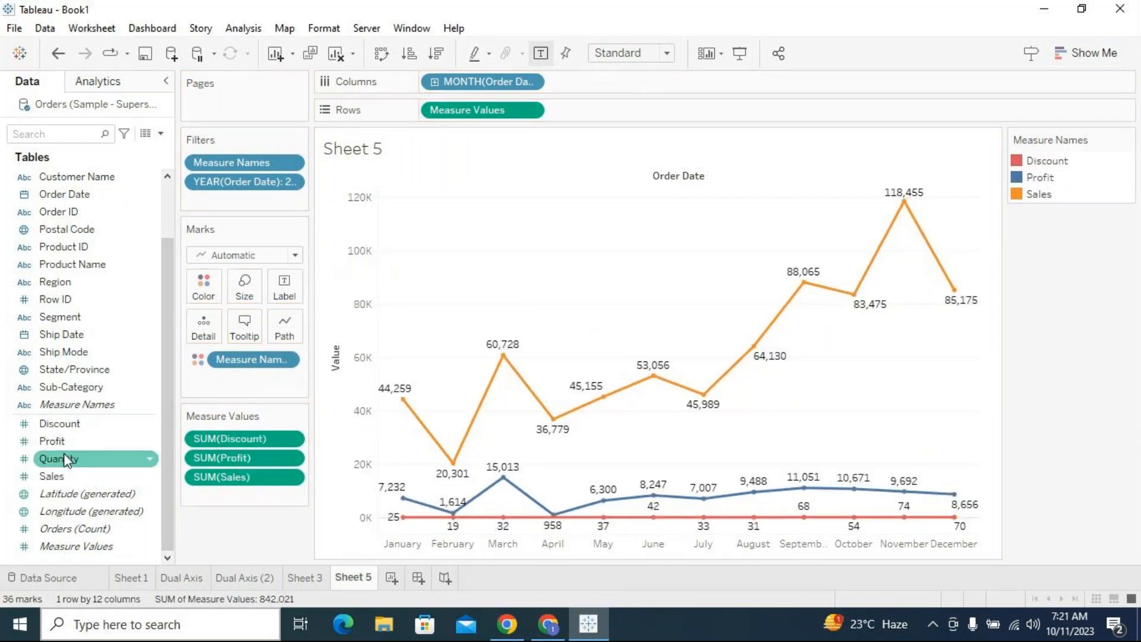
{"action": "left_click_drag", "start_coordinate": [63, 453], "coordinate": [359, 253]}
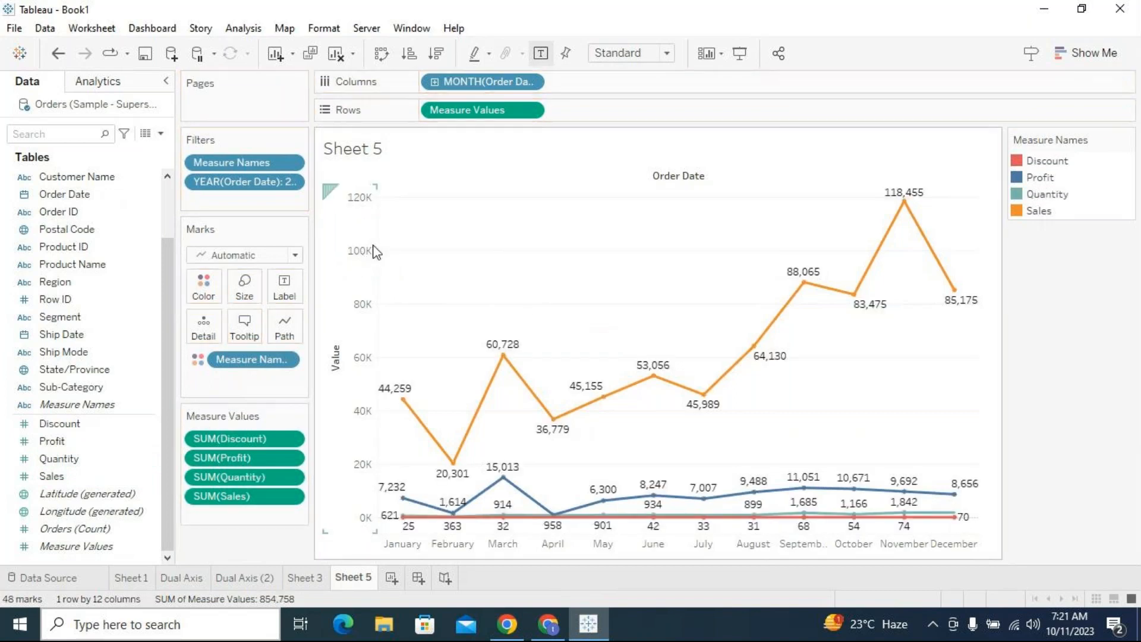
Highlight the Sales, Quantity, Profit and Discount lines one at a time and examine their shared Value axis.
{"action": "left_click", "coordinate": [1041, 213]}
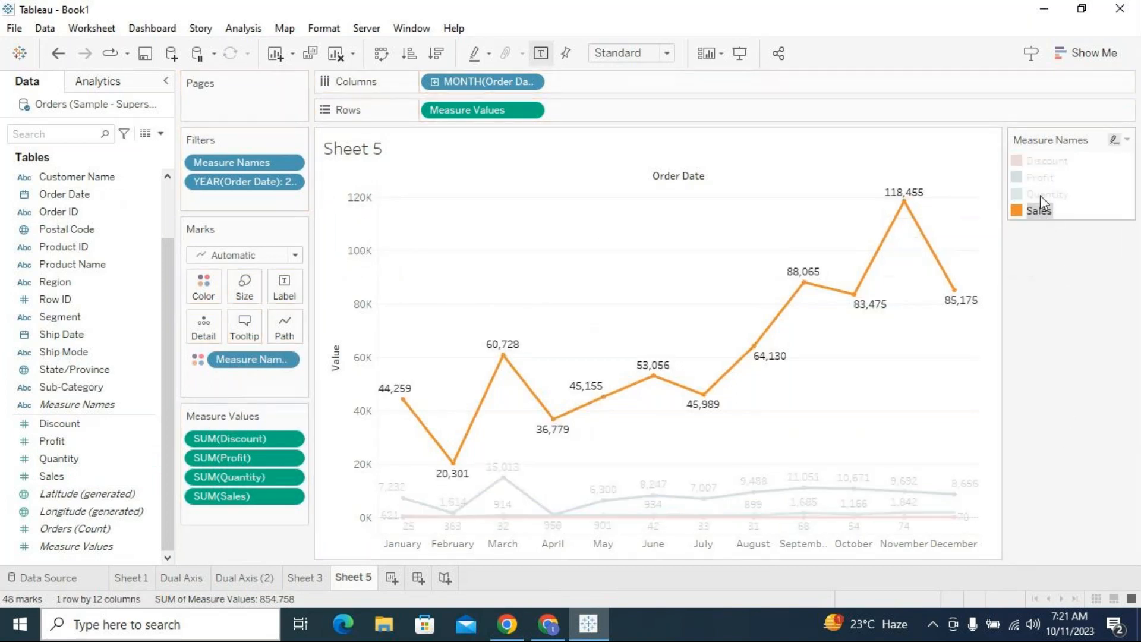
{"action": "left_click", "coordinate": [1042, 194]}
{"action": "left_click", "coordinate": [1040, 177]}
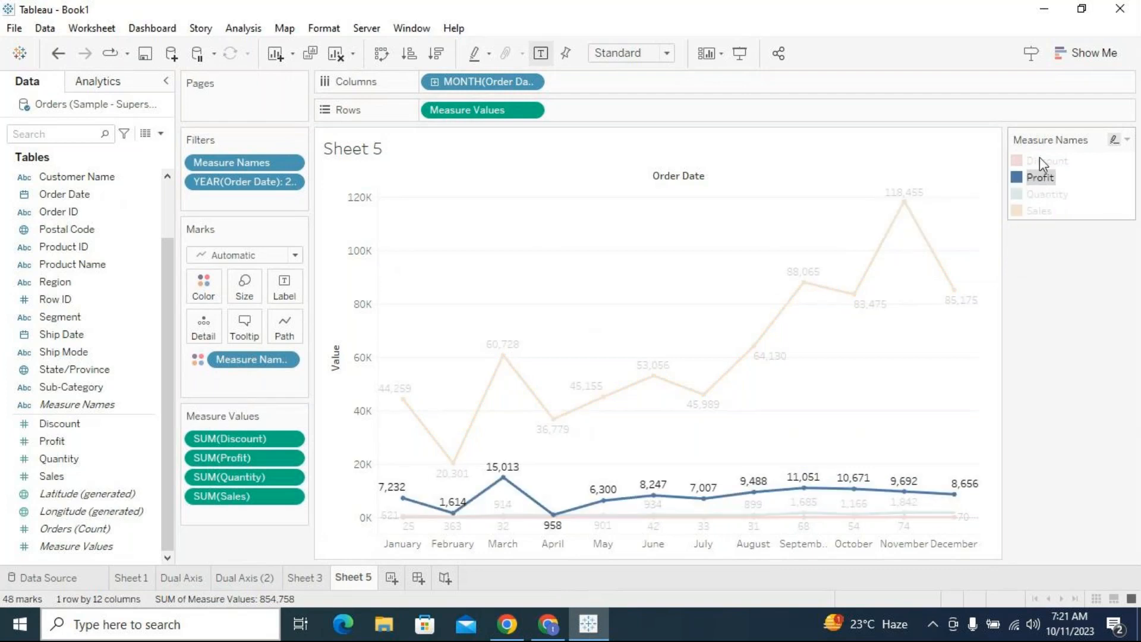
{"action": "left_click", "coordinate": [1039, 161]}
{"action": "left_click", "coordinate": [1045, 181]}
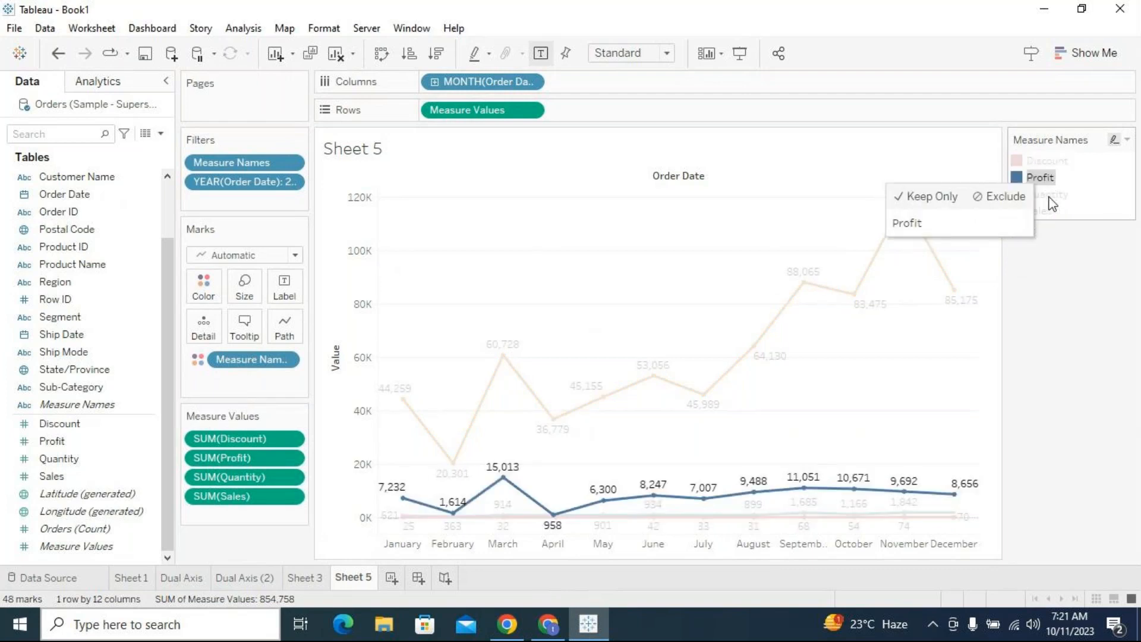
{"action": "left_click", "coordinate": [1048, 196]}
{"action": "left_click", "coordinate": [1041, 211]}
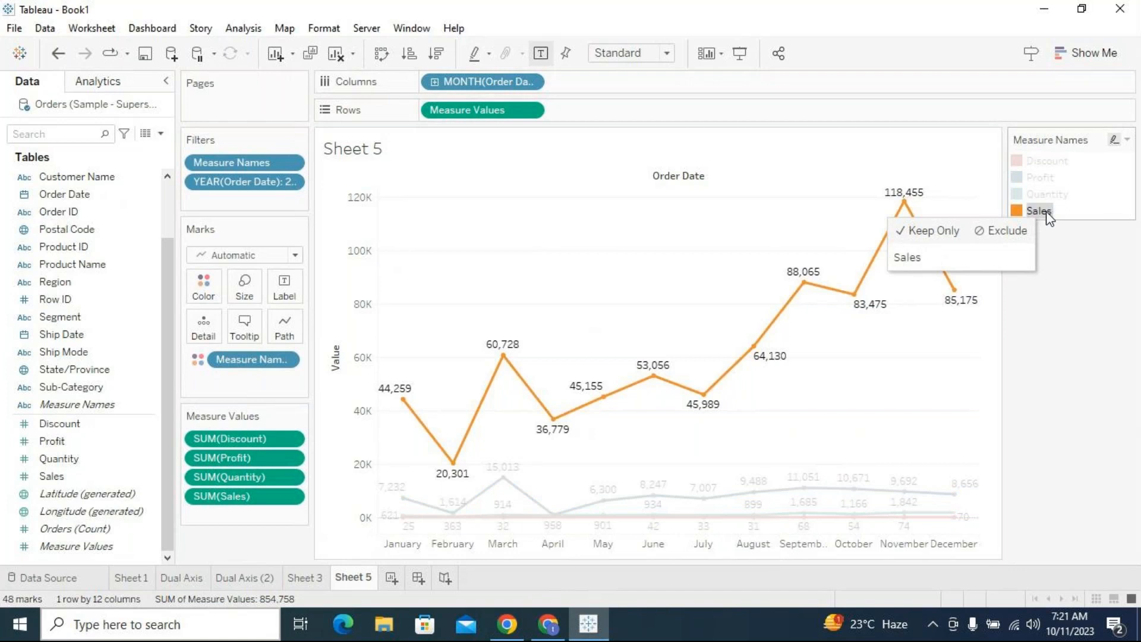
{"action": "left_click", "coordinate": [1048, 212]}
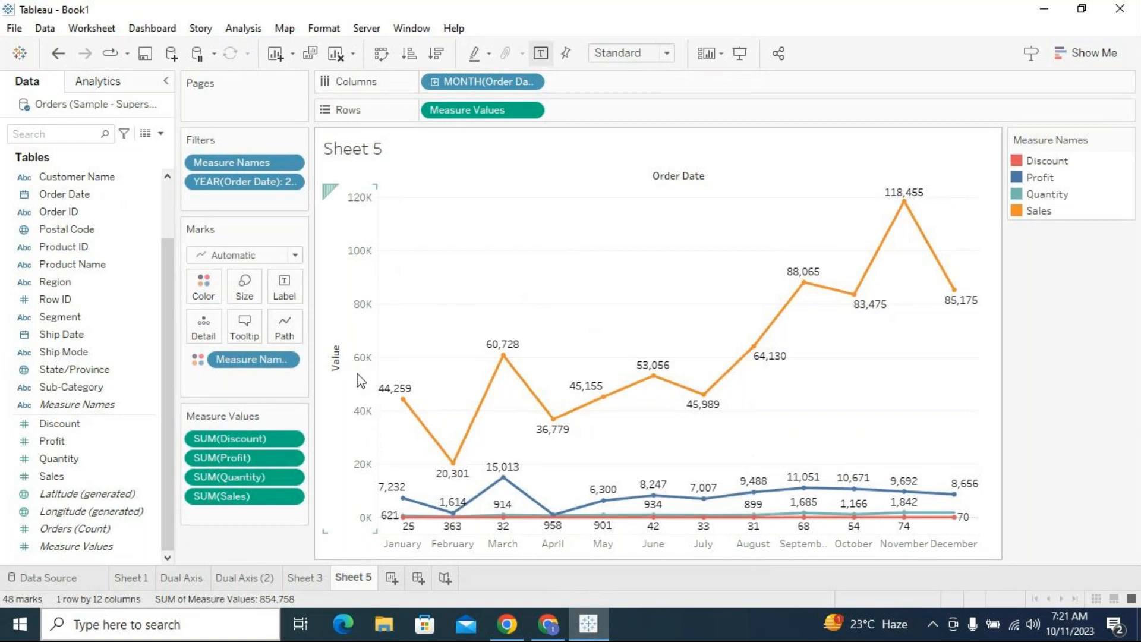
{"action": "left_click", "coordinate": [360, 399]}
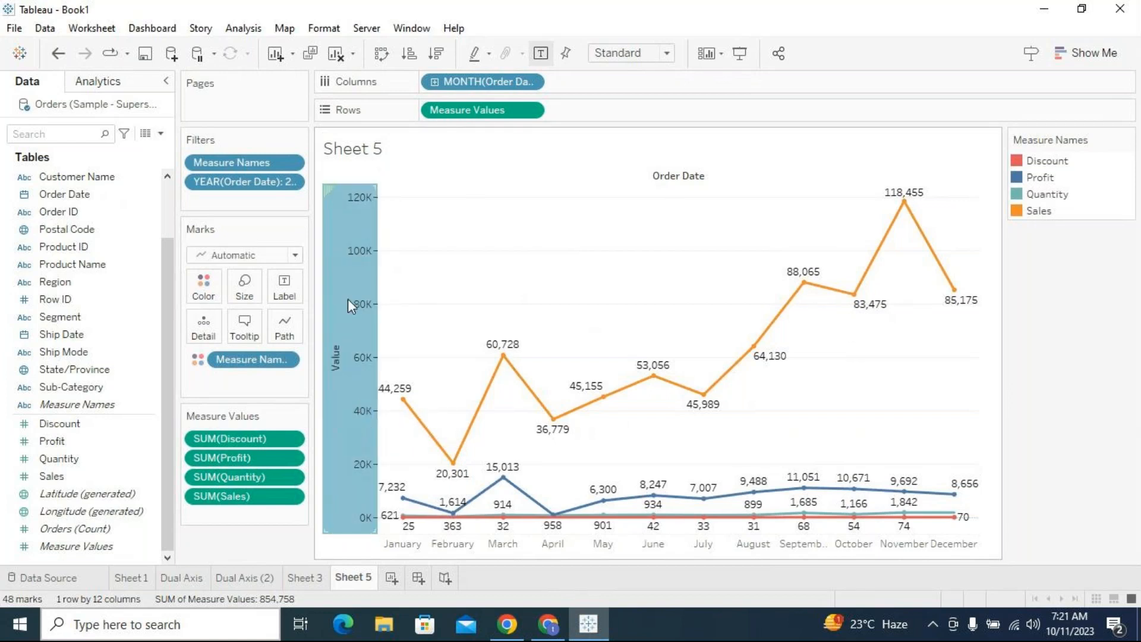
Open a new Notepad document and write the heading "Blended Axis:" with the line "Blending multiple measures on to the single axis called as blended axis.".
{"action": "left_click", "coordinate": [172, 625]}
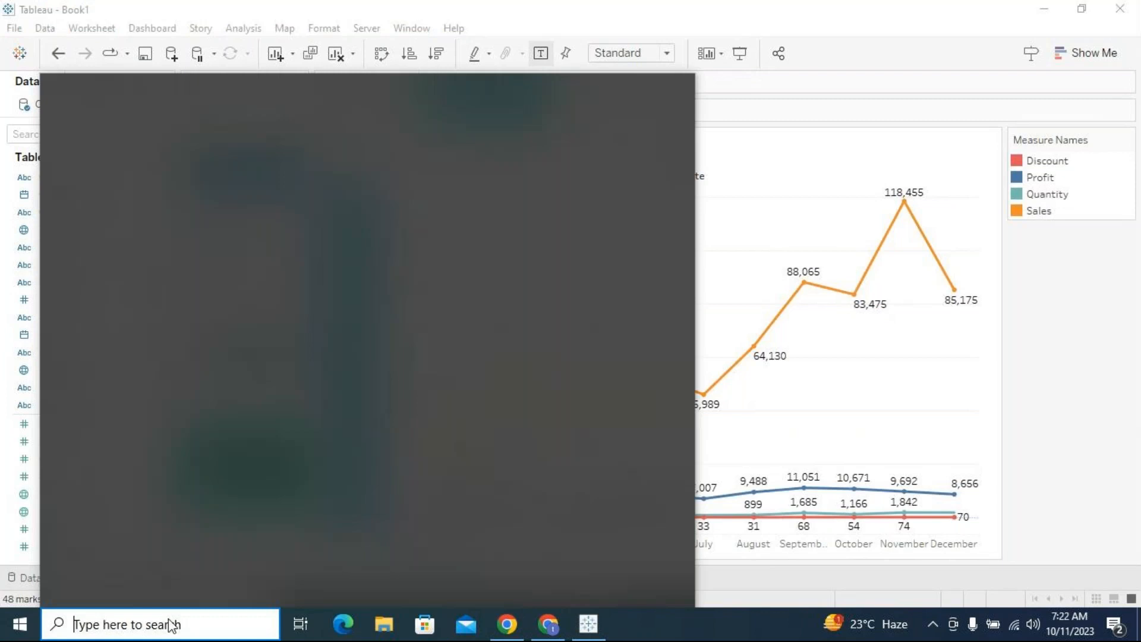
{"action": "type", "text": "note"}
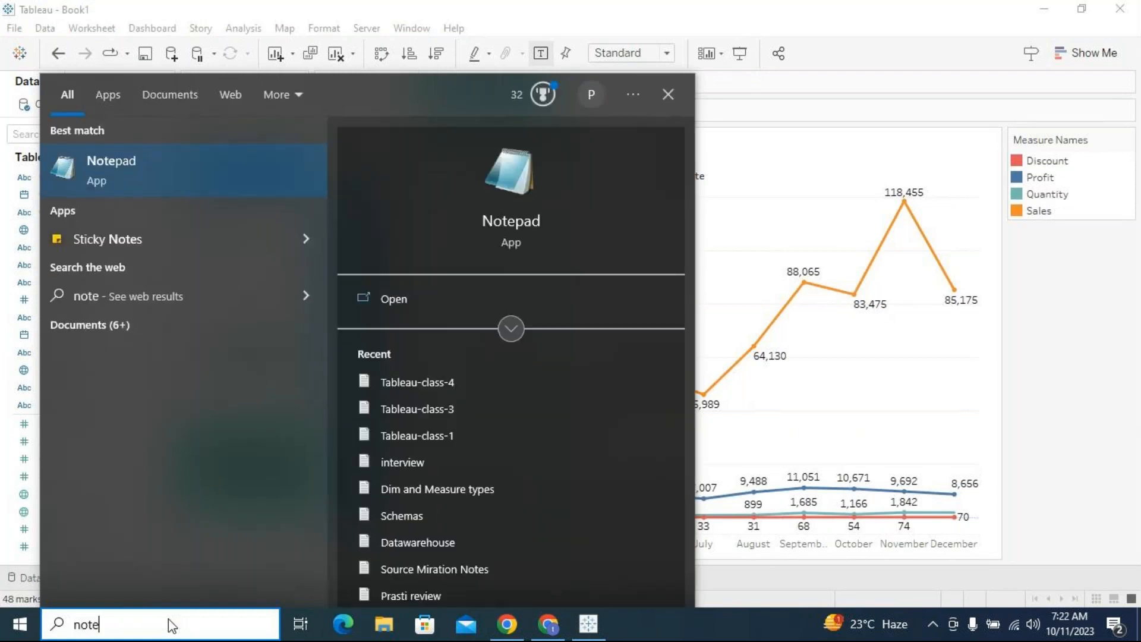
{"action": "left_click", "coordinate": [115, 163]}
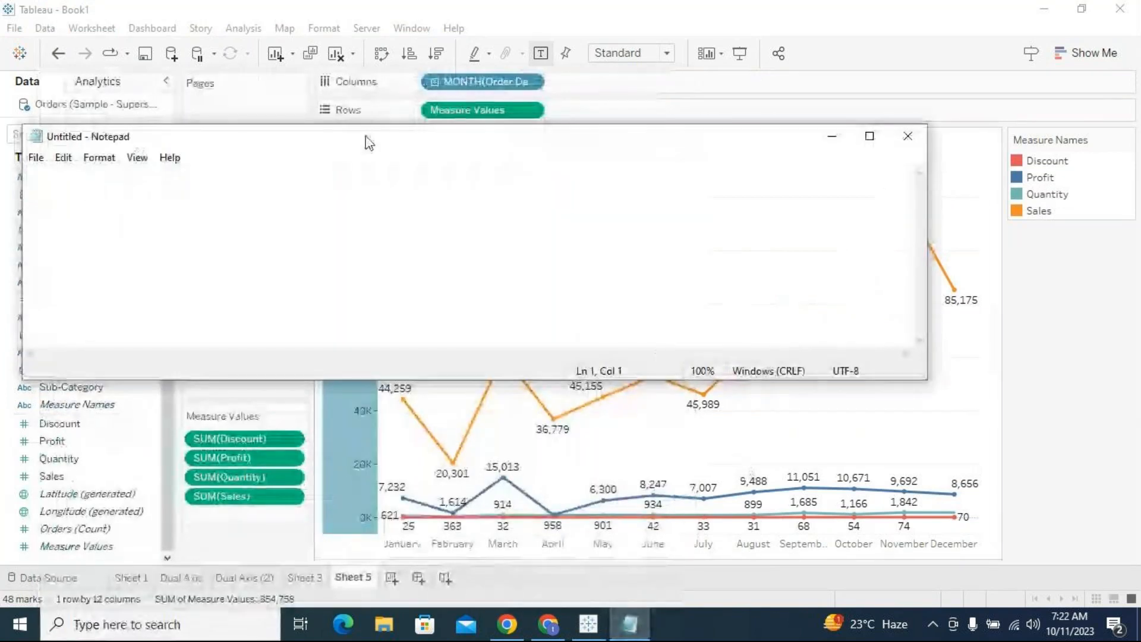
{"action": "type", "text": "Blended Axis:"}
{"action": "key", "text": "Return"}
{"action": "key", "text": "Return"}
{"action": "type", "text": "Blendi"}
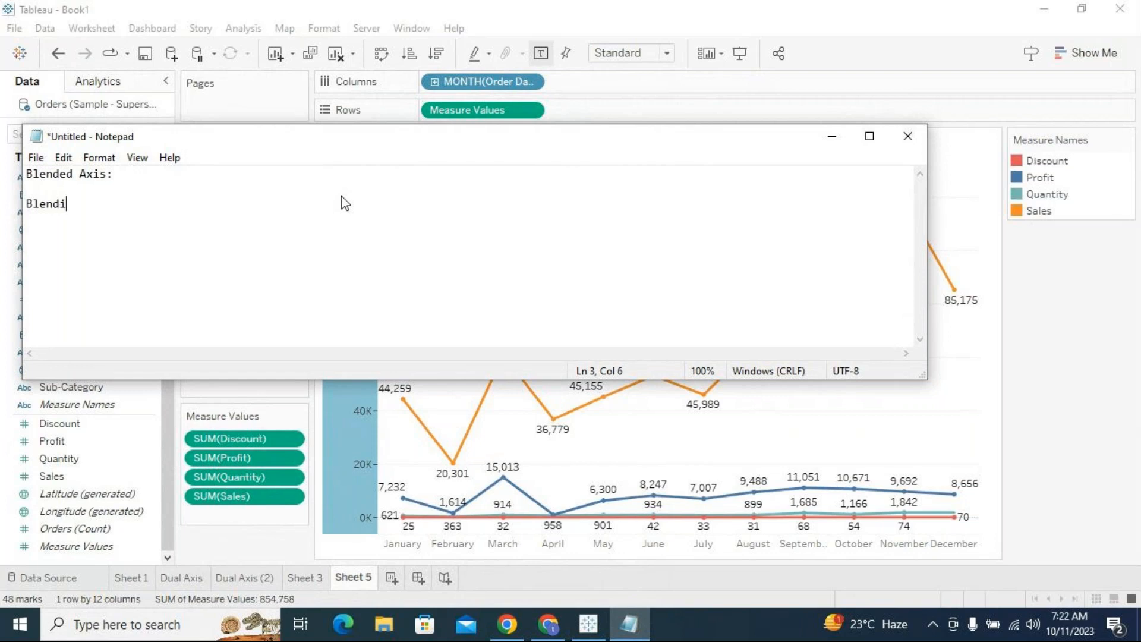
{"action": "type", "text": "ng multiple measures "}
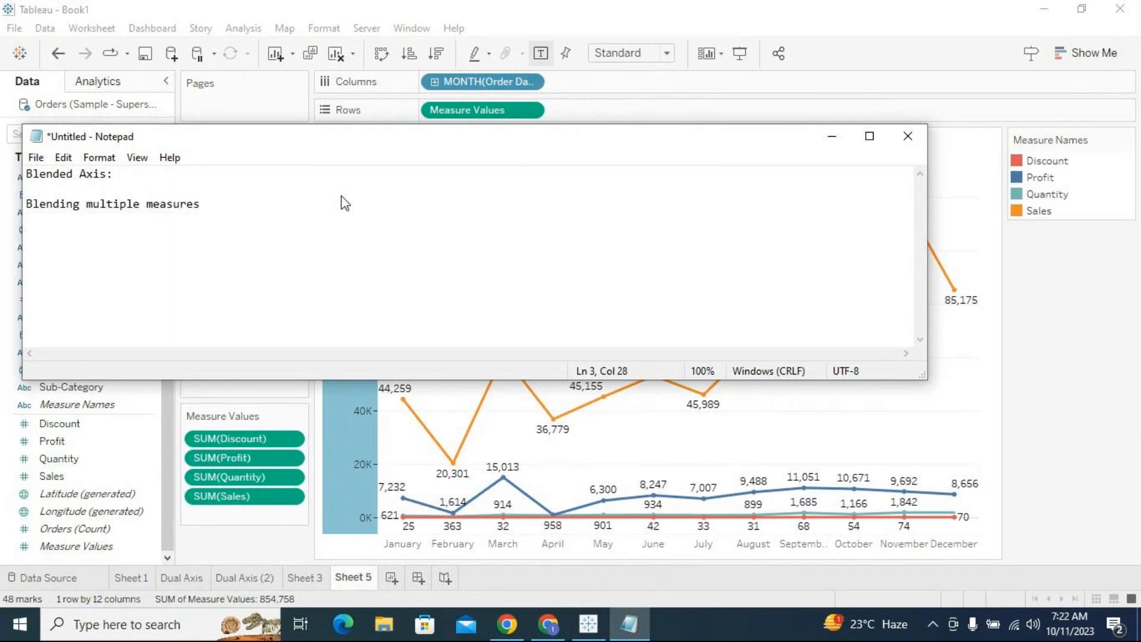
{"action": "type", "text": "on to the single "}
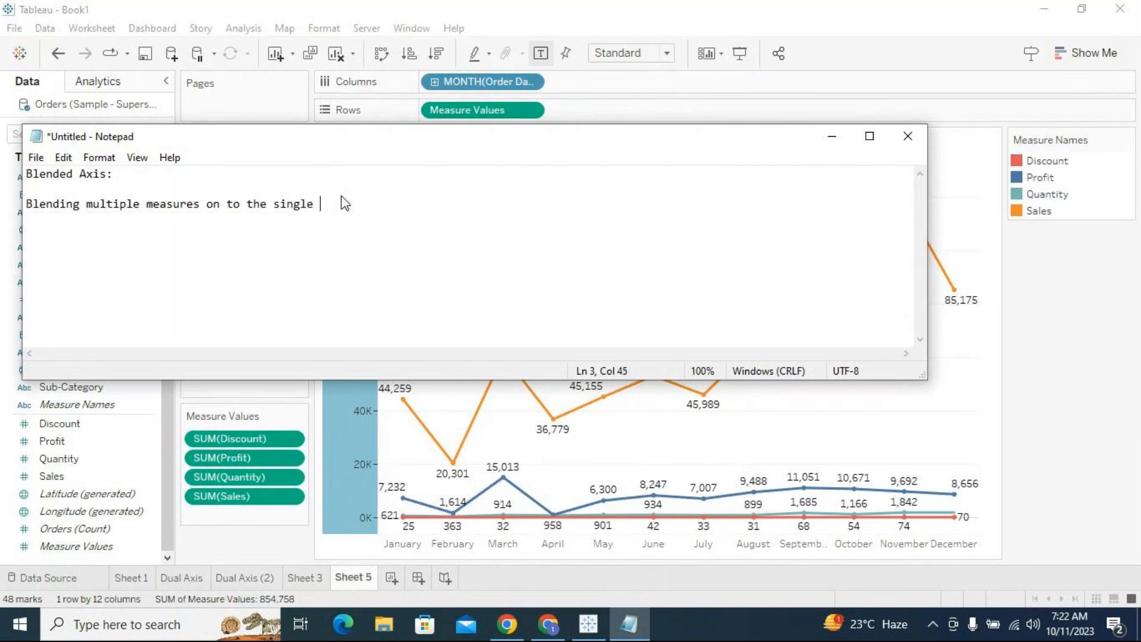
{"action": "type", "text": "axis called as blended a"}
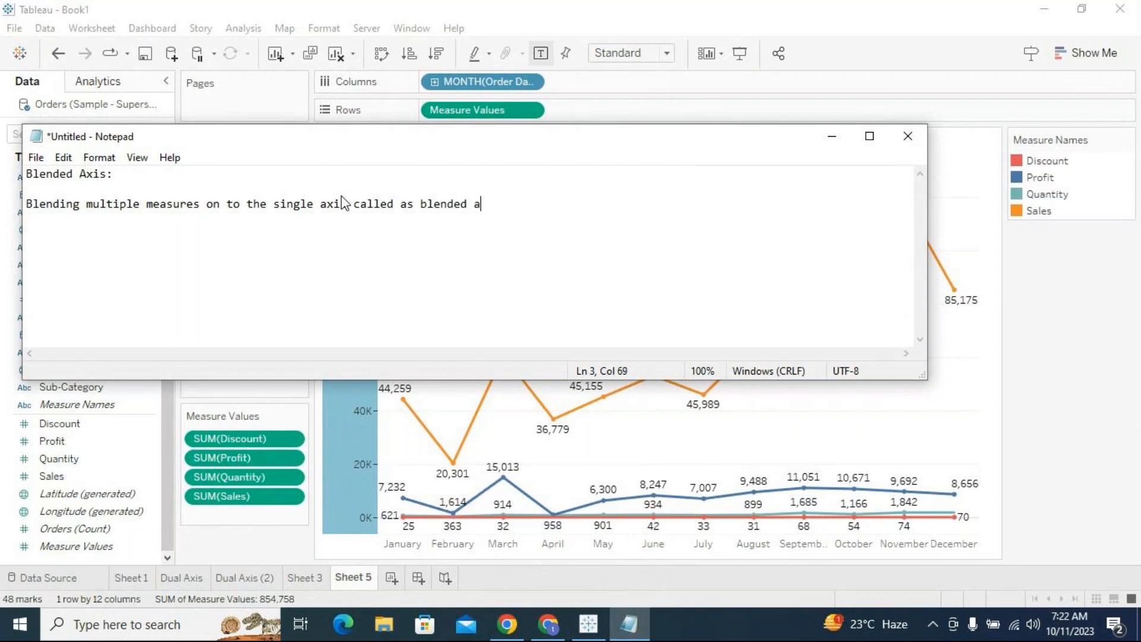
{"action": "type", "text": "xis."}
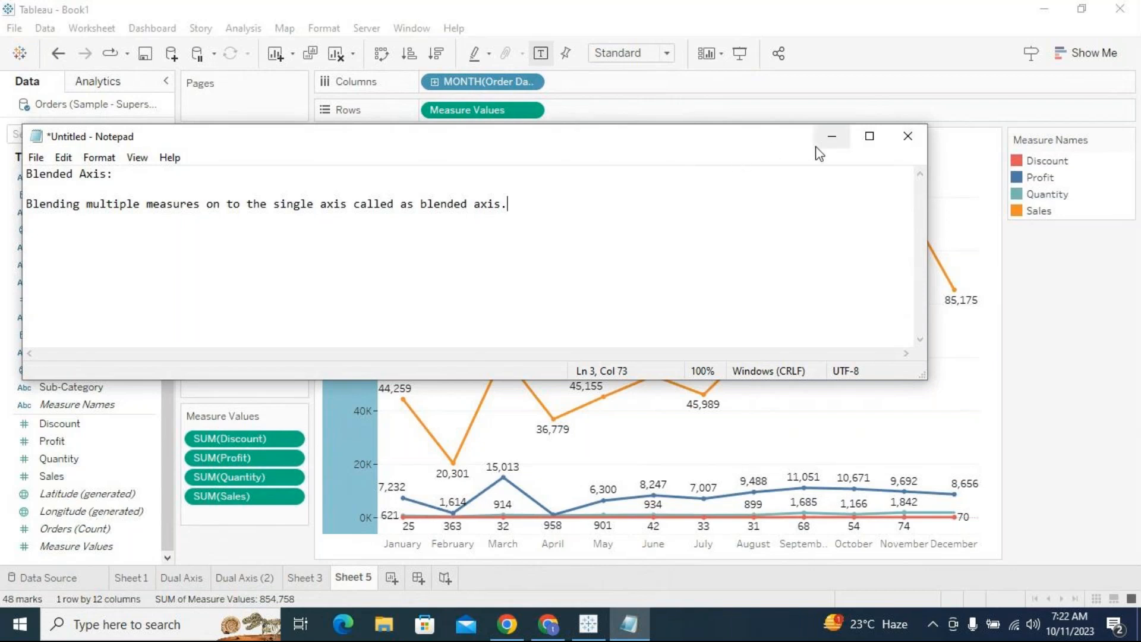
{"action": "left_click", "coordinate": [833, 138]}
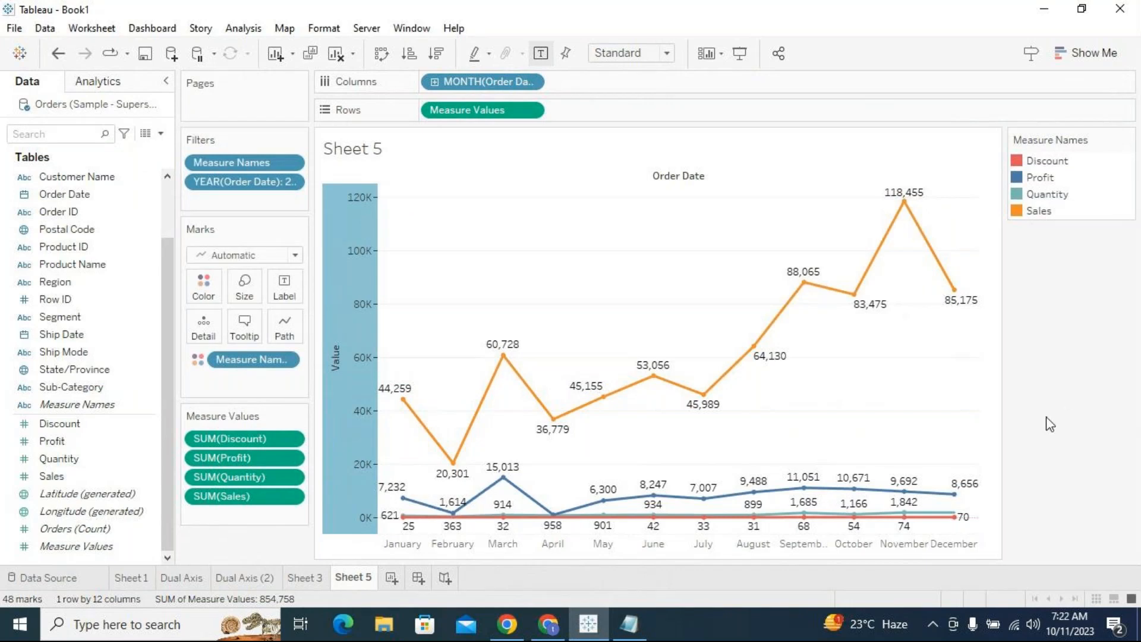
Switch to the Notepad notes and start a new paragraph reading "Dual Axis: There will be two axis points".
{"action": "left_click", "coordinate": [629, 625]}
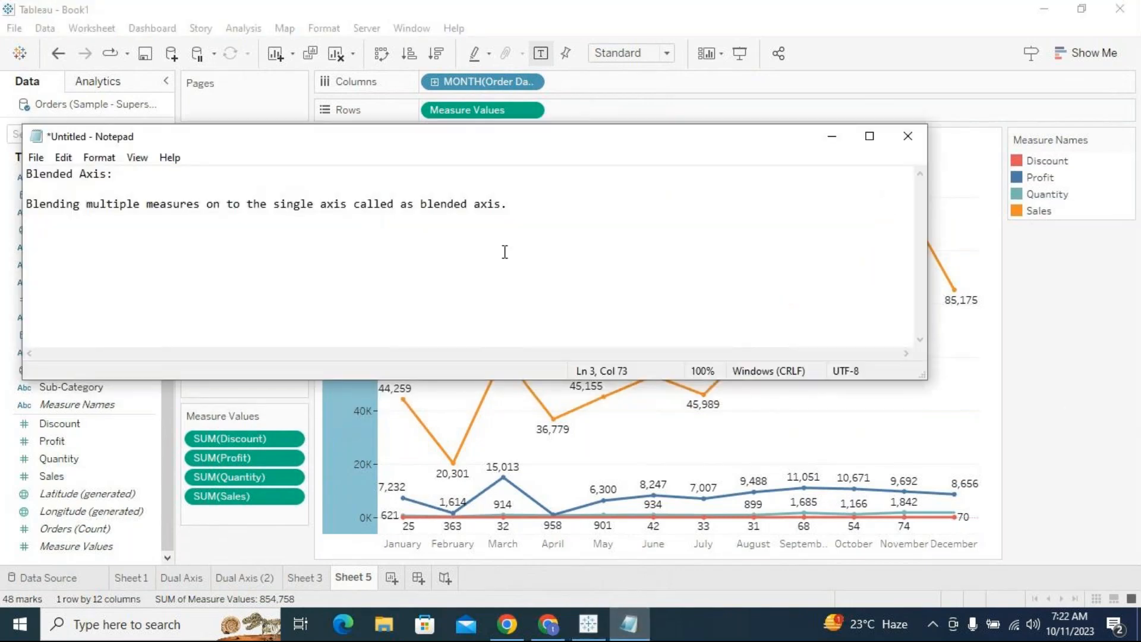
{"action": "key", "text": "Return"}
{"action": "key", "text": "Return"}
{"action": "type", "text": "Dual Axis: There w"}
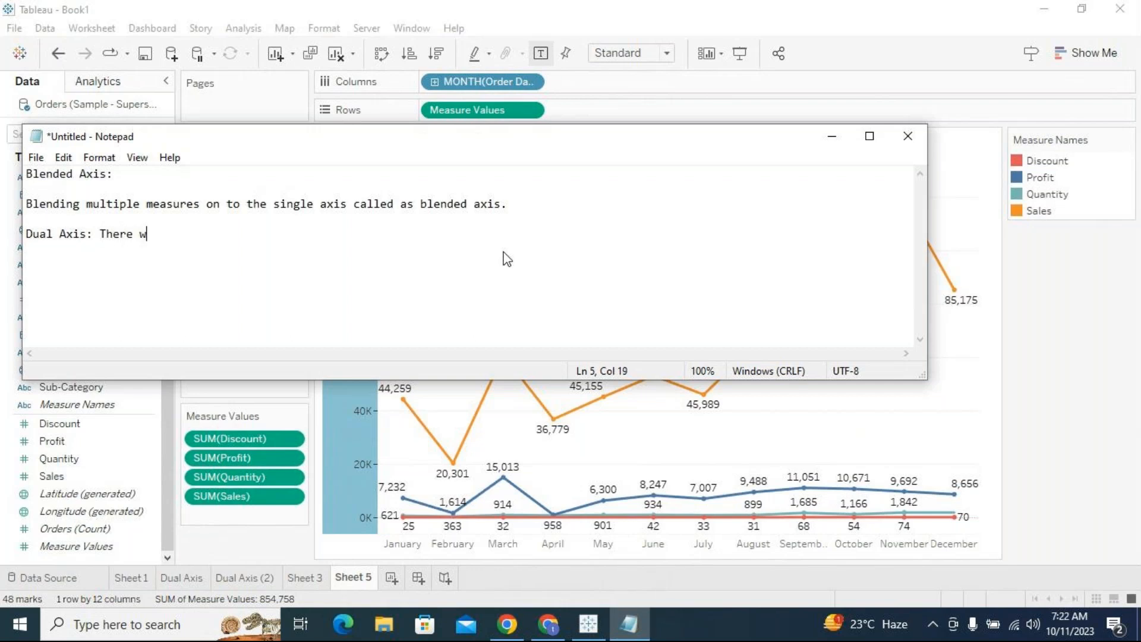
{"action": "type", "text": "ill"}
{"action": "key", "text": "BackSpace"}
{"action": "key", "text": "BackSpace"}
{"action": "key", "text": "BackSpace"}
{"action": "key", "text": "BackSpace"}
{"action": "key", "text": "BackSpace"}
{"action": "type", "text": "will be two axis points "}
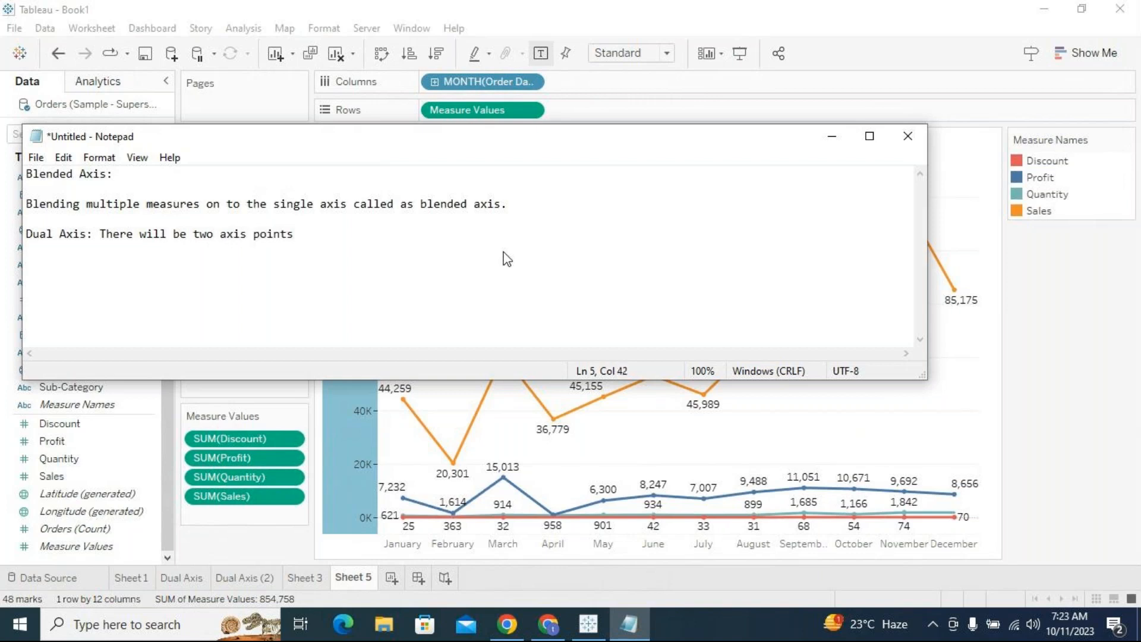
Continue the Dual Axis line with "and two measures can be ploted against with resptive axis. We can create combinational graph using dual axis".
{"action": "type", "text": "and two measure"}
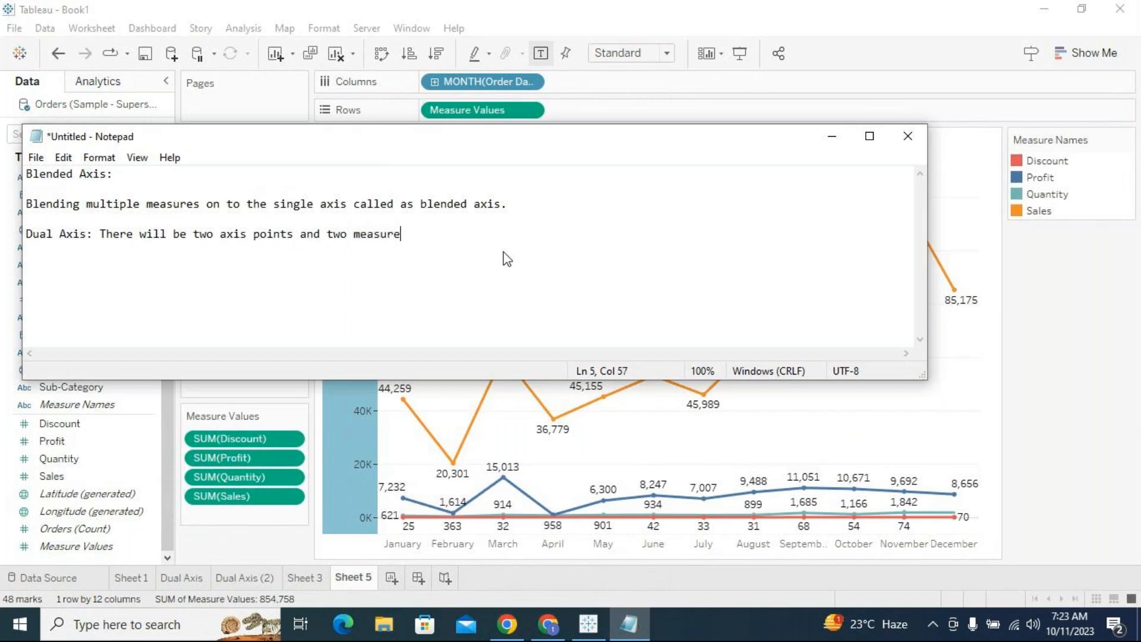
{"action": "type", "text": "s can be ploted against "}
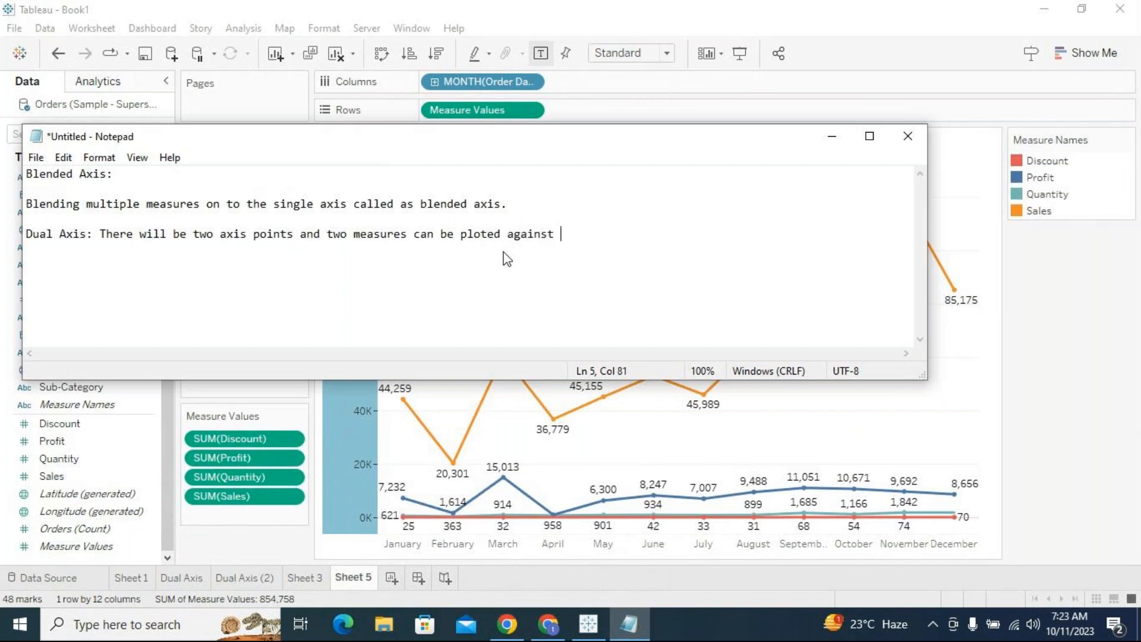
{"action": "type", "text": "with resptive "}
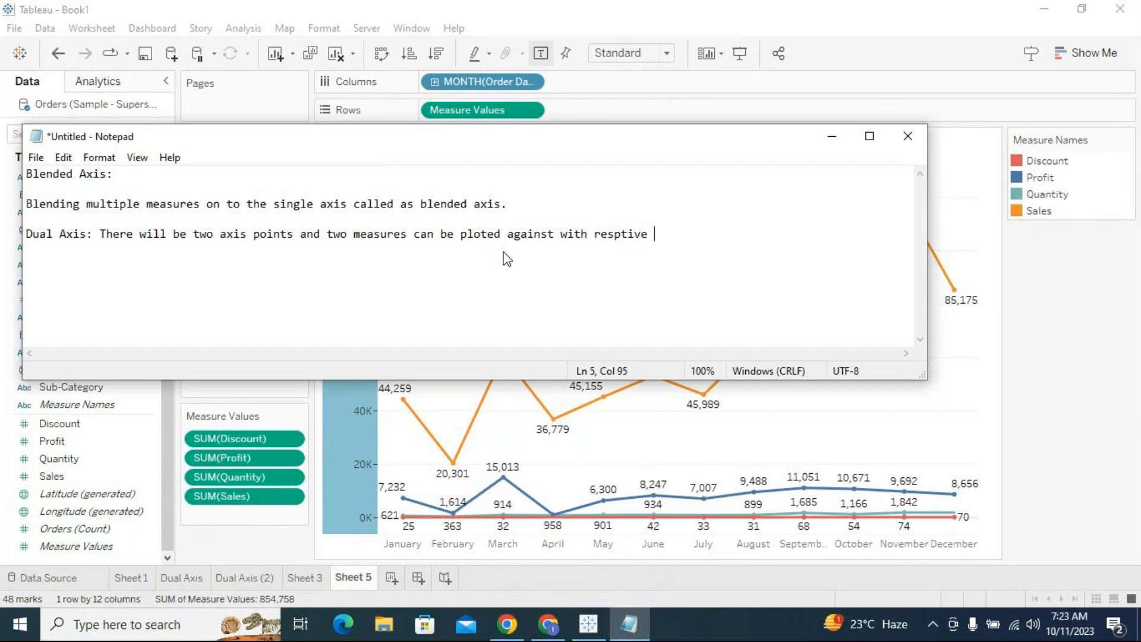
{"action": "type", "text": "axis. We can cre"}
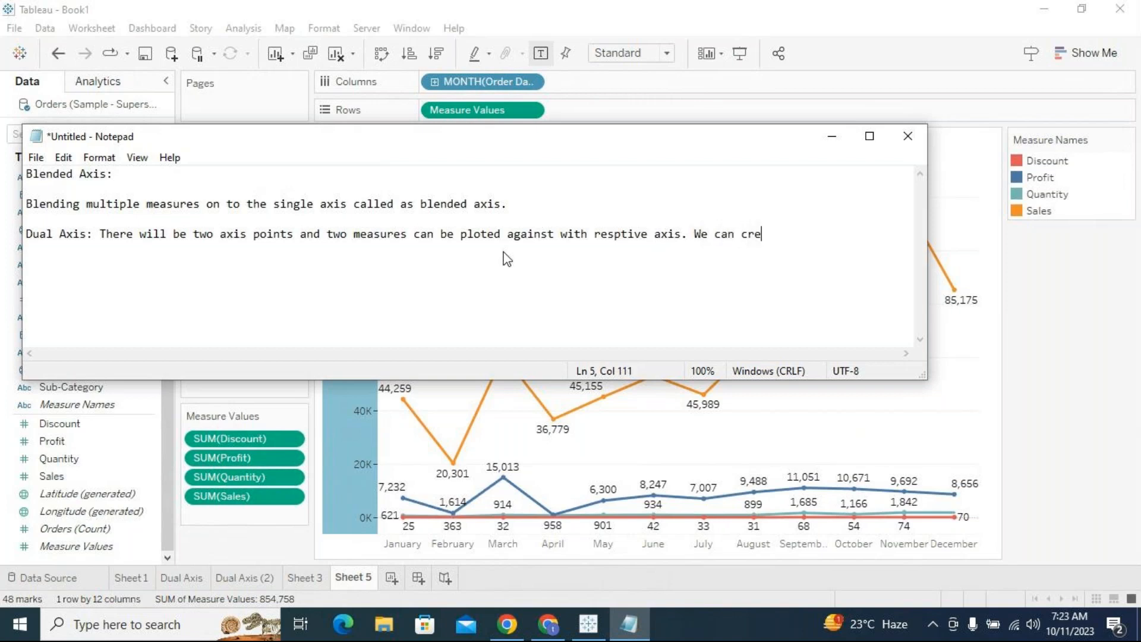
{"action": "type", "text": "ate combinational "}
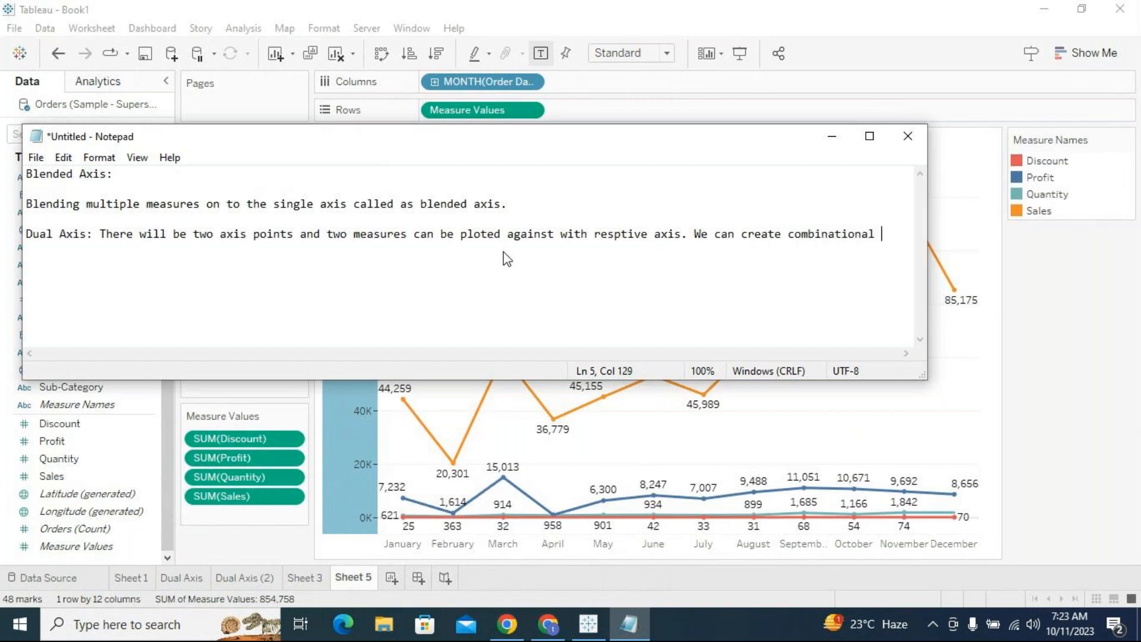
{"action": "type", "text": "graph using "}
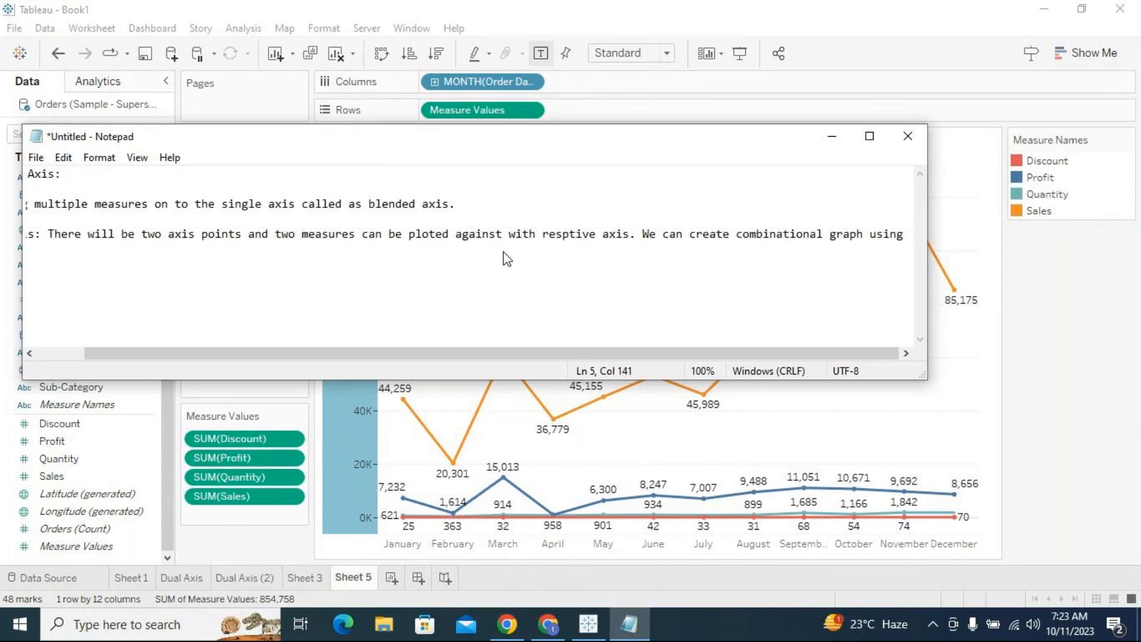
{"action": "type", "text": "du"}
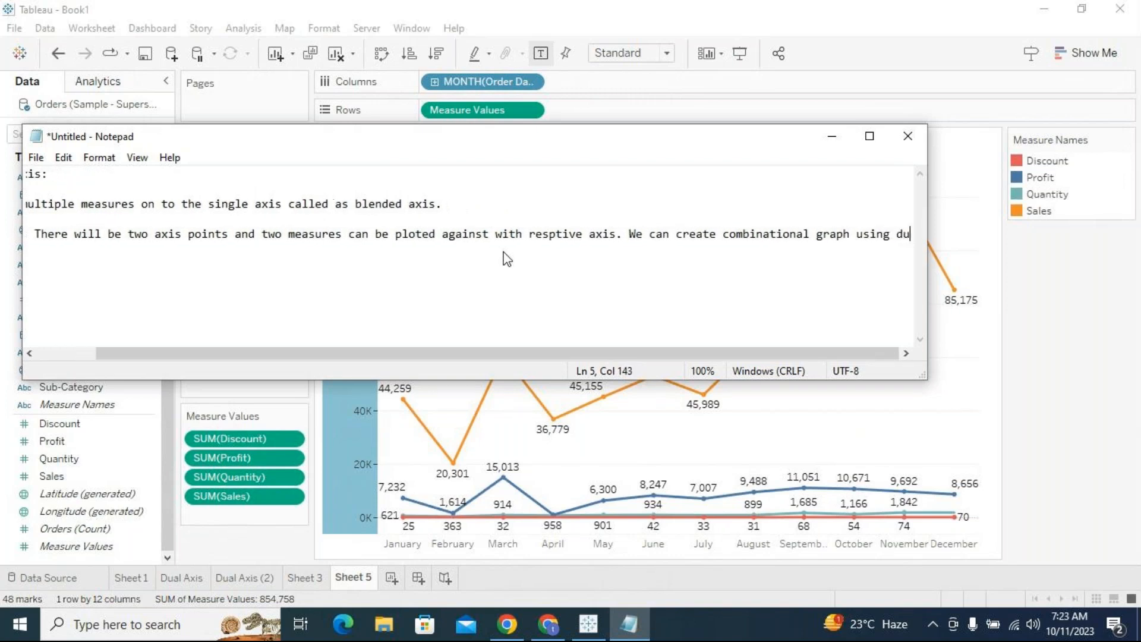
{"action": "type", "text": "al axis"}
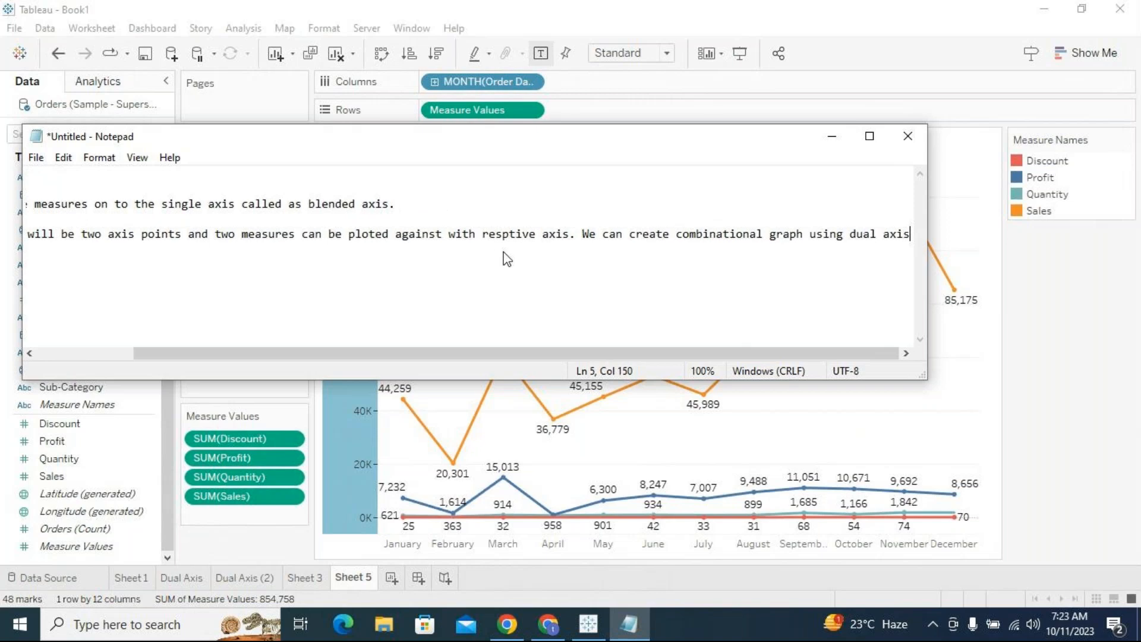
Add the line "We can also synchronize the axis to maintain single axis for both measures." below the Dual Axis note.
{"action": "key", "text": "Return"}
{"action": "type", "text": "We"}
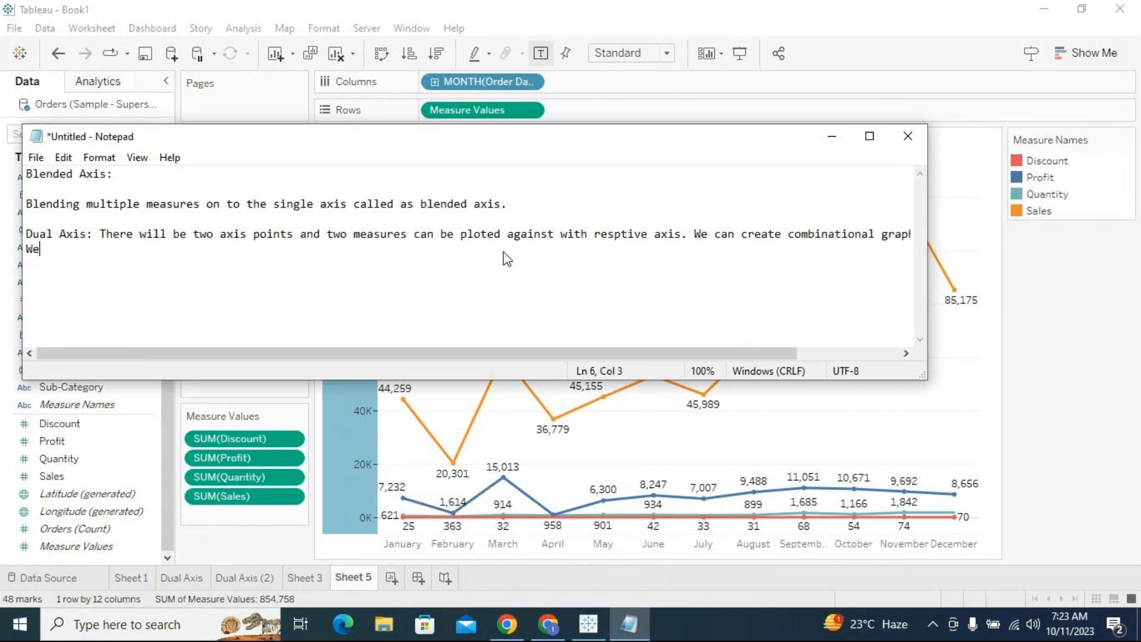
{"action": "type", "text": " can also create"}
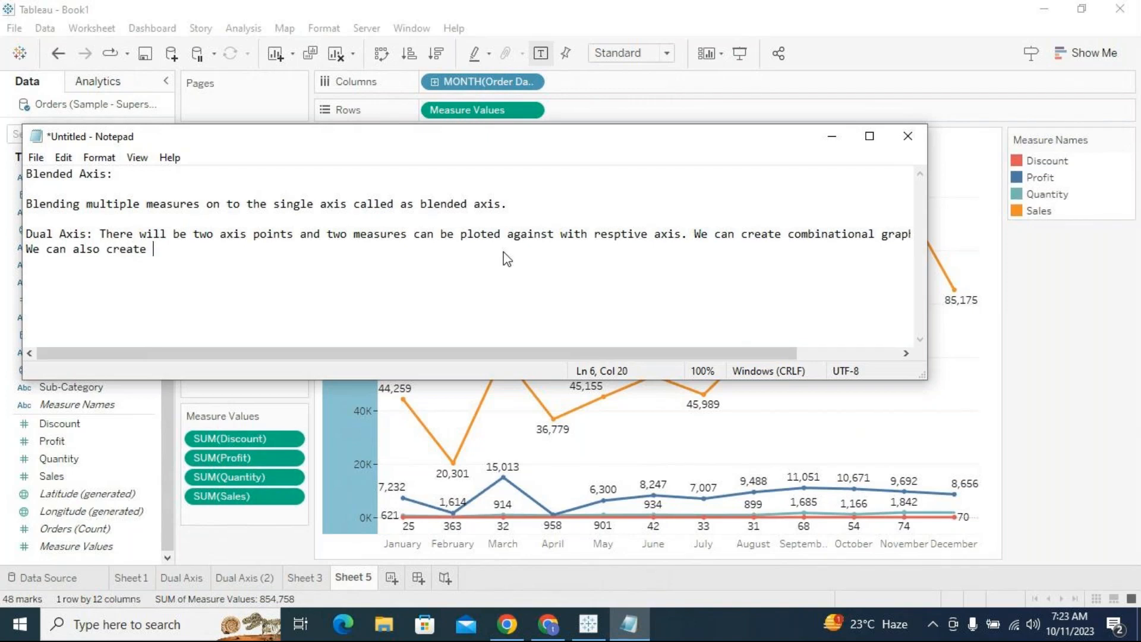
{"action": "type", "text": " Syna"}
{"action": "key", "text": "BackSpace"}
{"action": "key", "text": "BackSpace"}
{"action": "key", "text": "BackSpace"}
{"action": "key", "text": "BackSpace"}
{"action": "key", "text": "BackSpace"}
{"action": "key", "text": "BackSpace"}
{"action": "key", "text": "BackSpace"}
{"action": "key", "text": "BackSpace"}
{"action": "key", "text": "BackSpace"}
{"action": "key", "text": "BackSpace"}
{"action": "key", "text": "BackSpace"}
{"action": "type", "text": "synchronizethe"}
{"action": "key", "text": "BackSpace"}
{"action": "key", "text": "BackSpace"}
{"action": "key", "text": "BackSpace"}
{"action": "key", "text": "BackSpace"}
{"action": "type", "text": "the axis"}
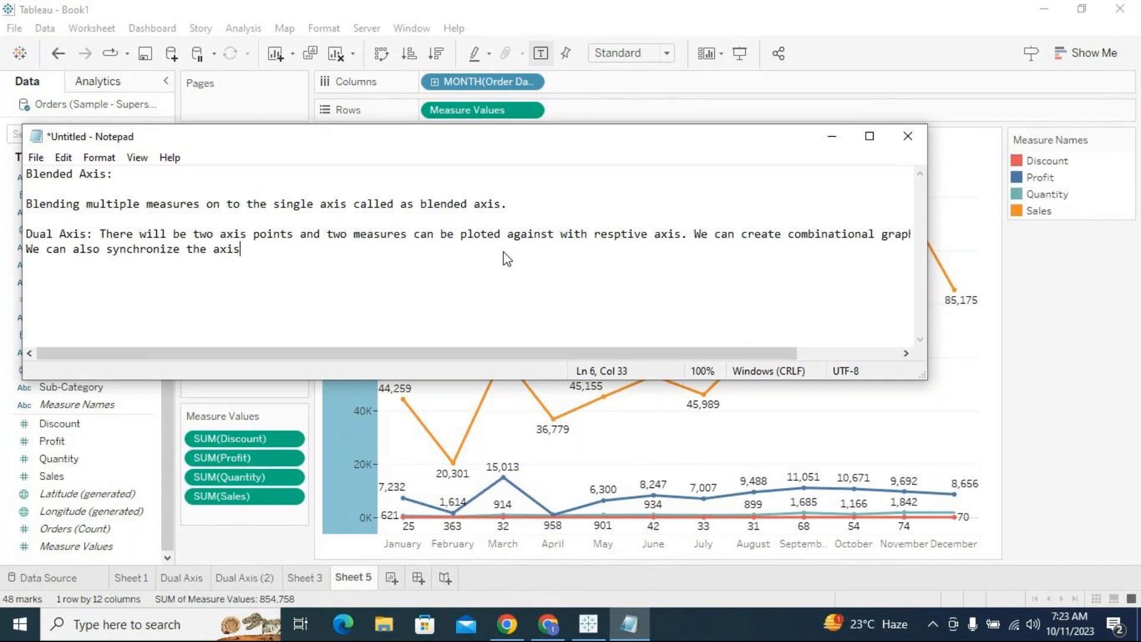
{"action": "type", "text": " to maintain sing"}
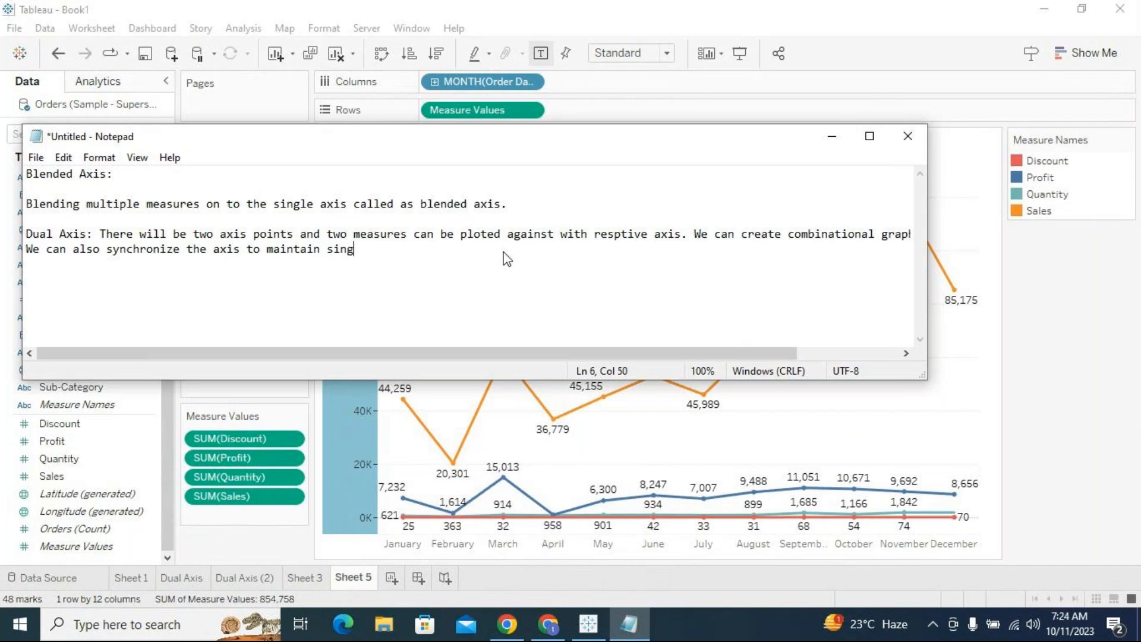
{"action": "type", "text": "le axis for both measures"}
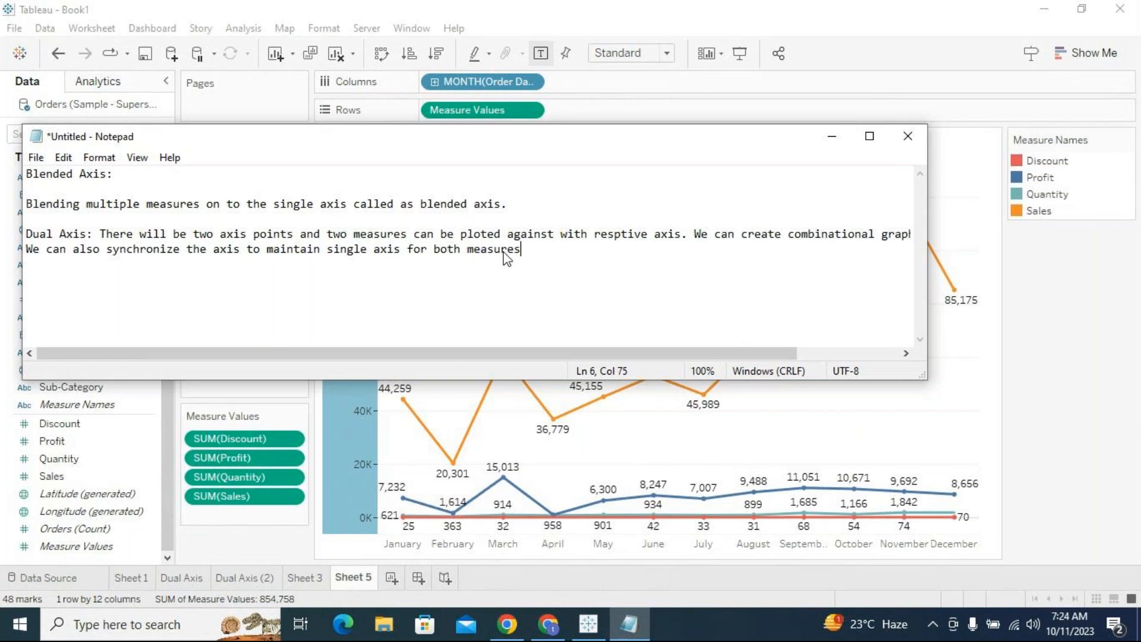
{"action": "type", "text": " to"}
{"action": "key", "text": "BackSpace"}
{"action": "key", "text": "BackSpace"}
{"action": "key", "text": "BackSpace"}
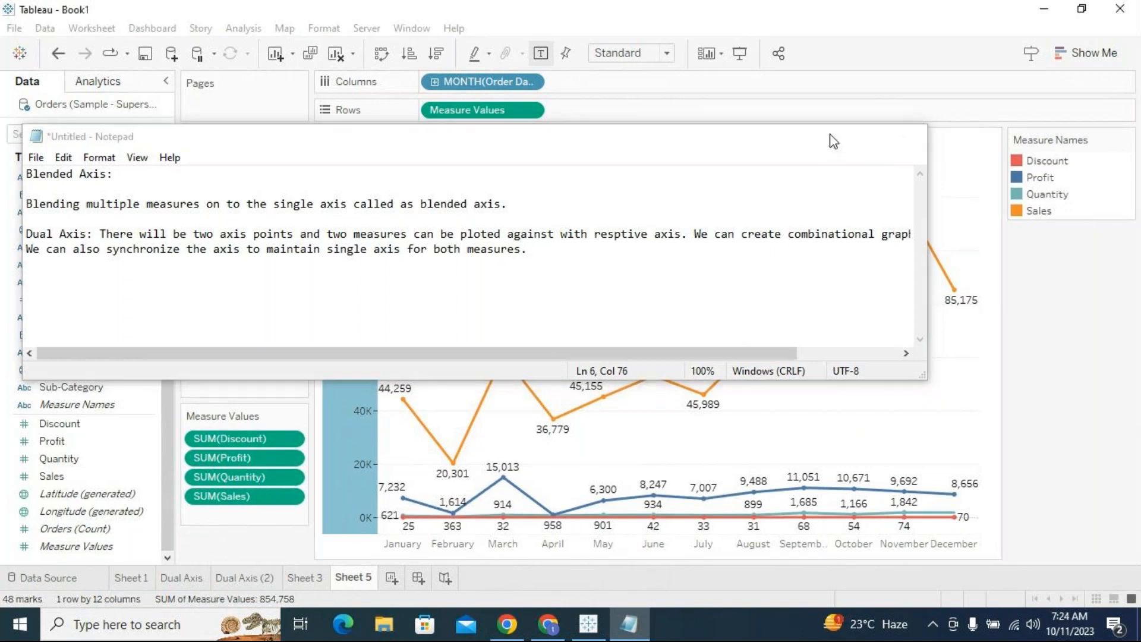
Return to Tableau and compare the Dual Axis, Dual Axis (2) and Sheet 5 charts, examining the Copiers profit point against its axis.
{"action": "left_click", "coordinate": [832, 140]}
{"action": "left_click", "coordinate": [261, 580]}
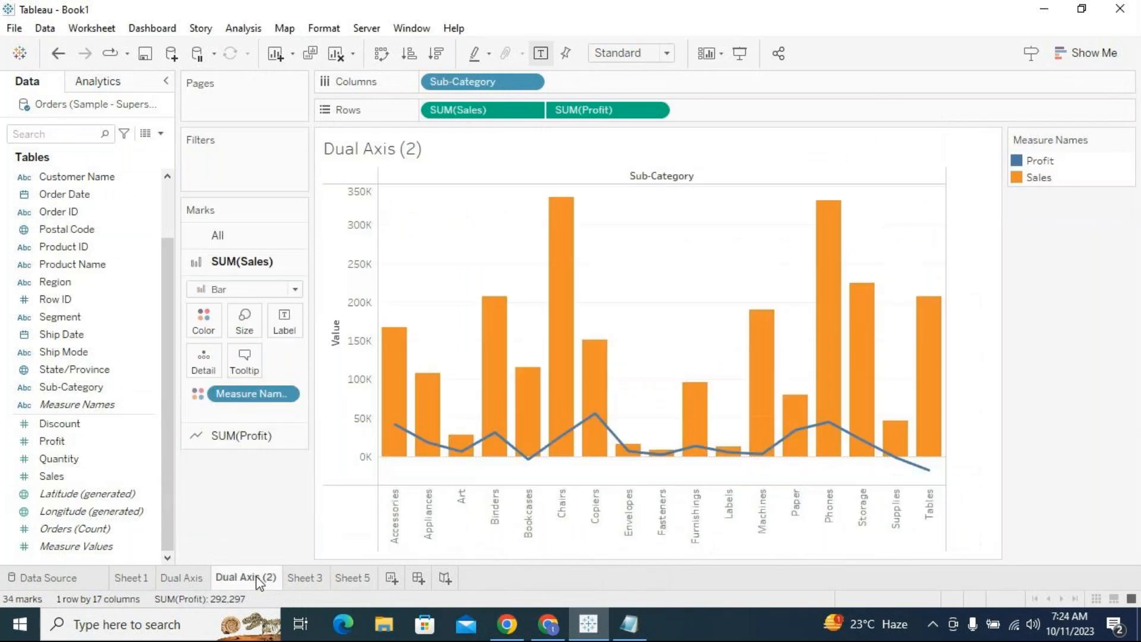
{"action": "left_click", "coordinate": [181, 578]}
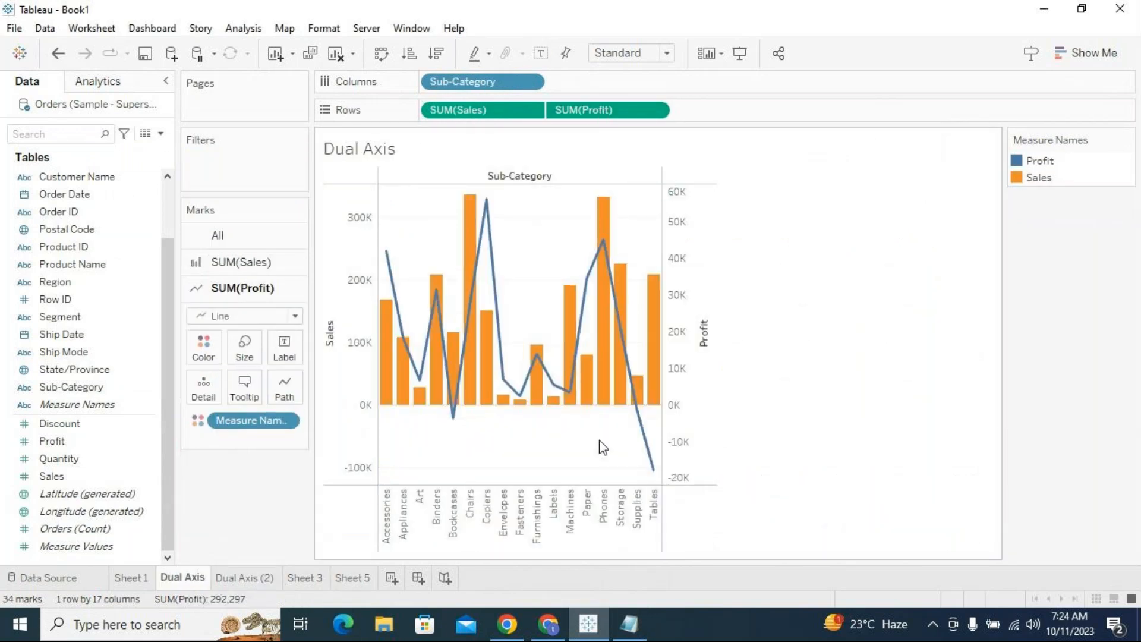
{"action": "left_click", "coordinate": [488, 201]}
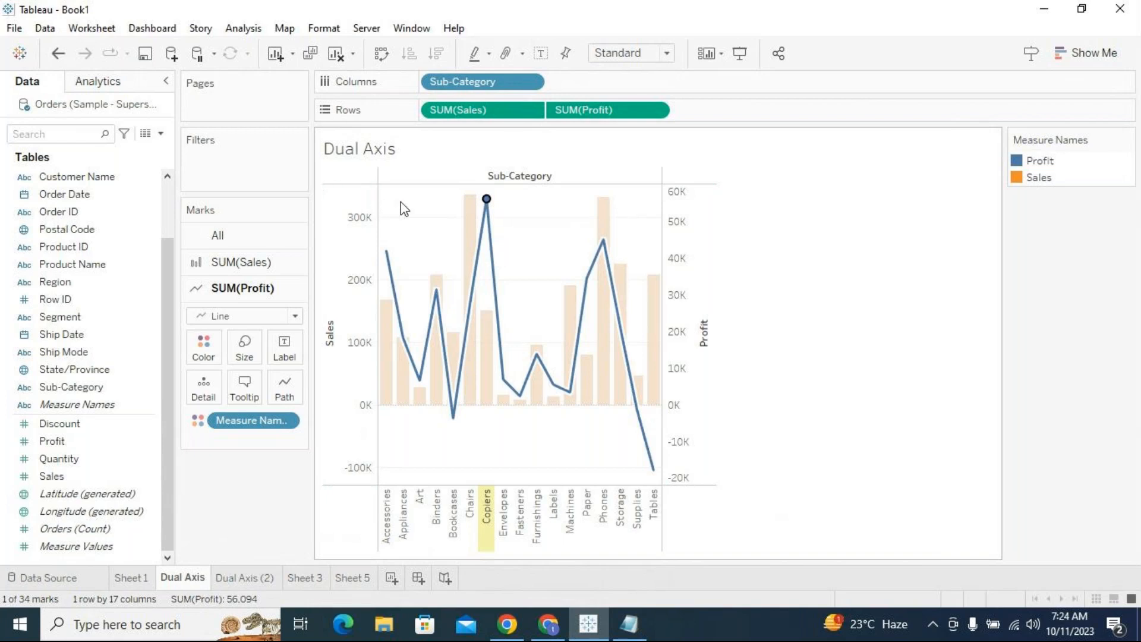
{"action": "mouse_move", "coordinate": [486, 205]}
{"action": "left_click", "coordinate": [710, 214]}
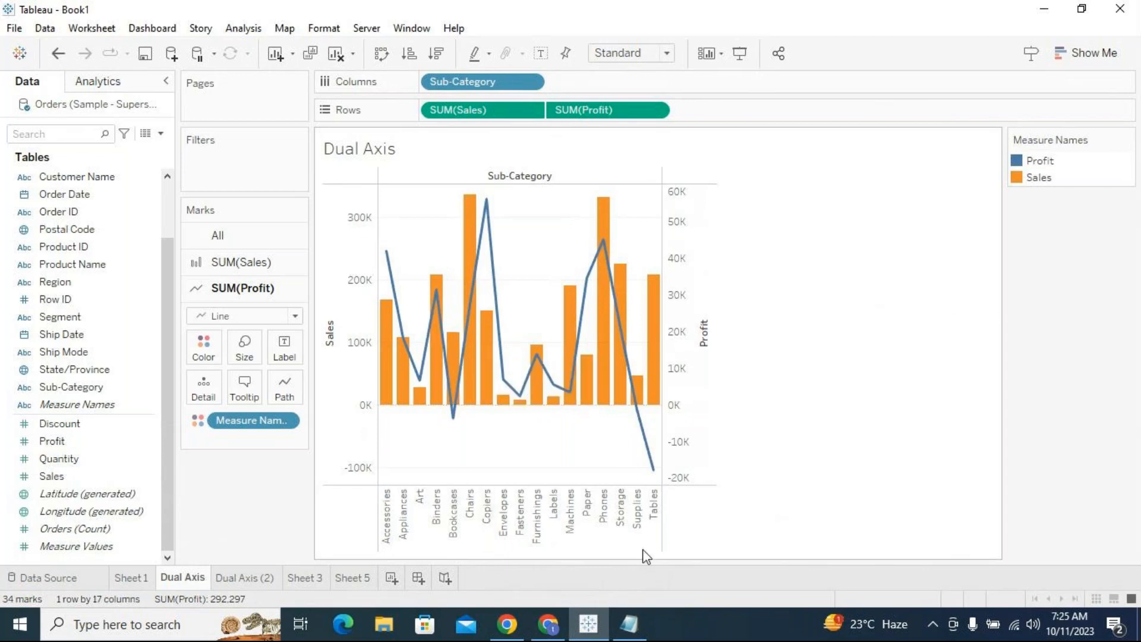
{"action": "left_click", "coordinate": [271, 577]}
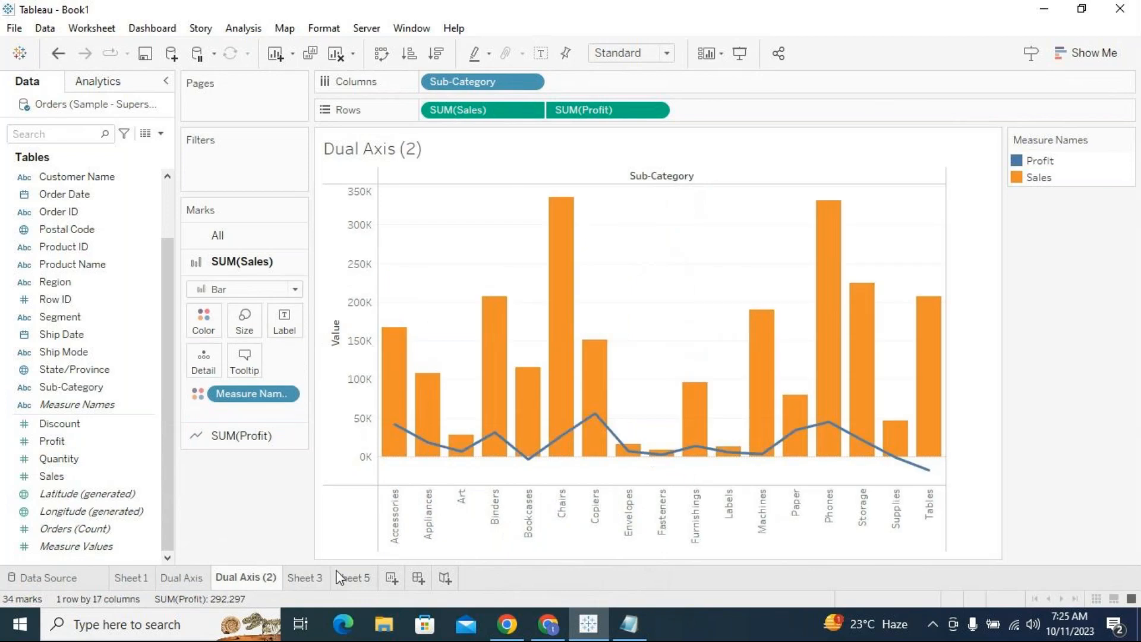
{"action": "left_click", "coordinate": [355, 579]}
Add a new worksheet and rename Sheet 5 as "Blended Axis".
{"action": "left_click", "coordinate": [392, 578]}
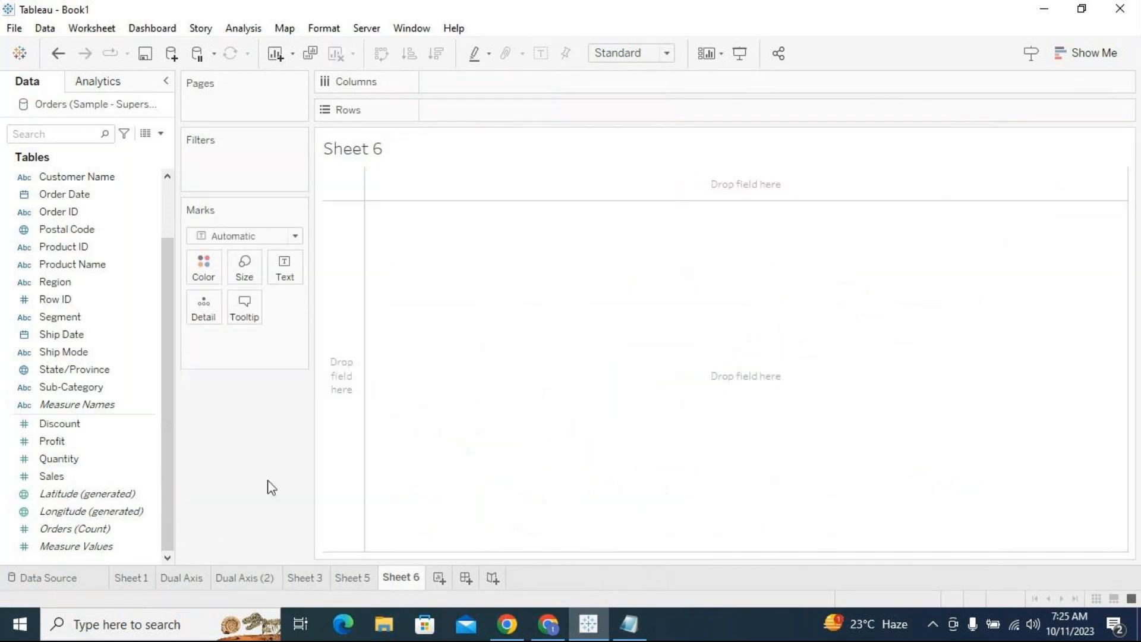
{"action": "left_click", "coordinate": [360, 580]}
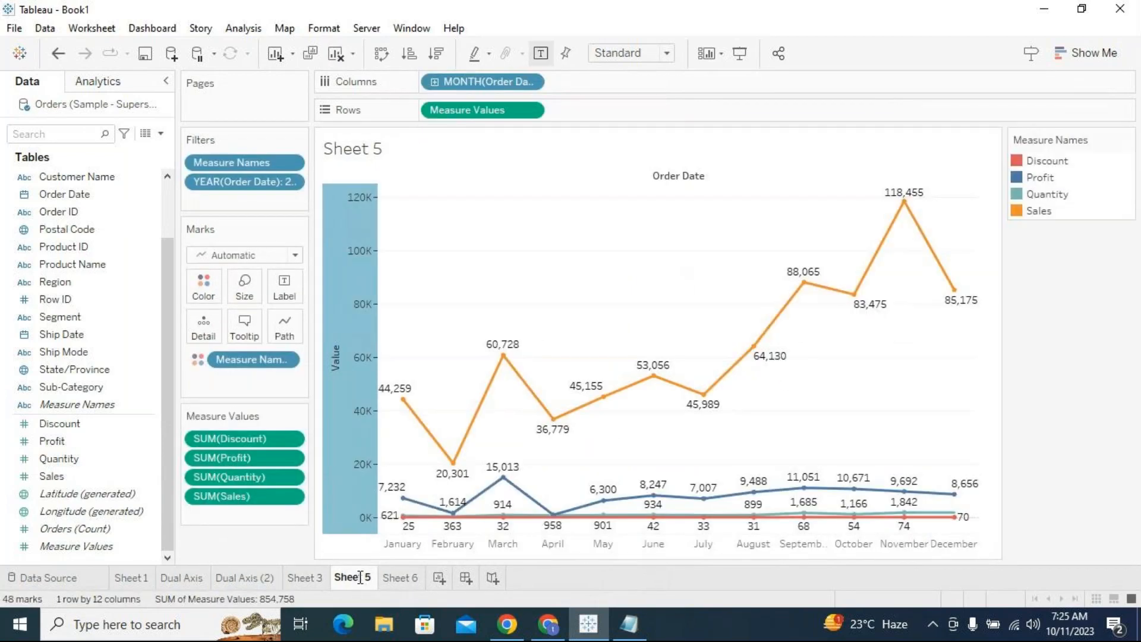
{"action": "double_click", "coordinate": [359, 576]}
{"action": "type", "text": "Blended"}
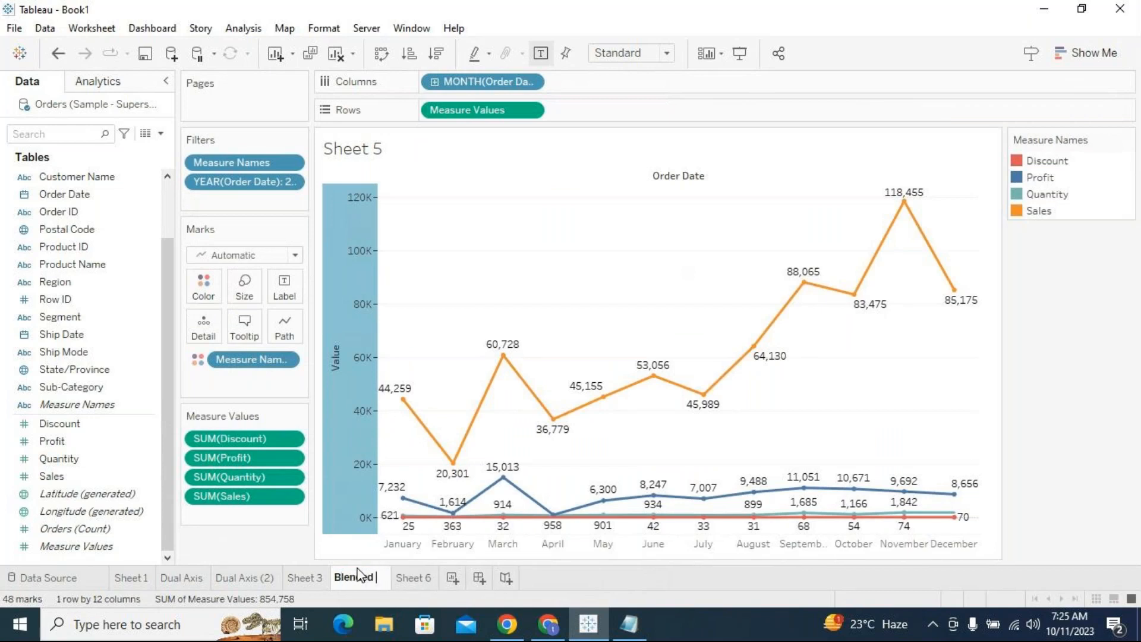
{"action": "type", "text": " Axis"}
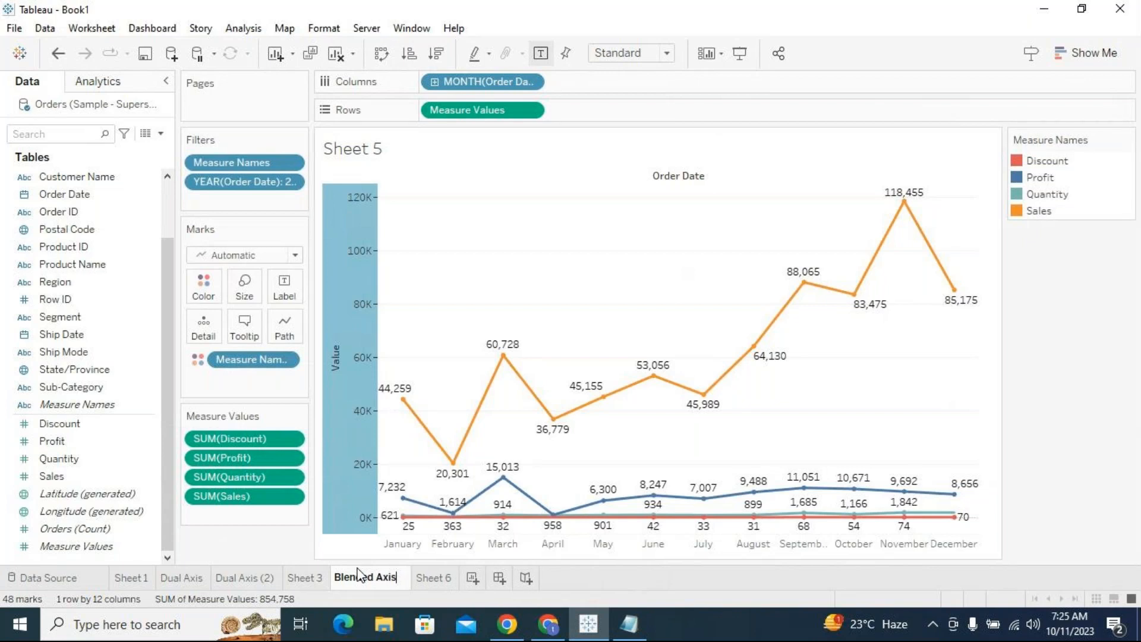
{"action": "key", "text": "Return"}
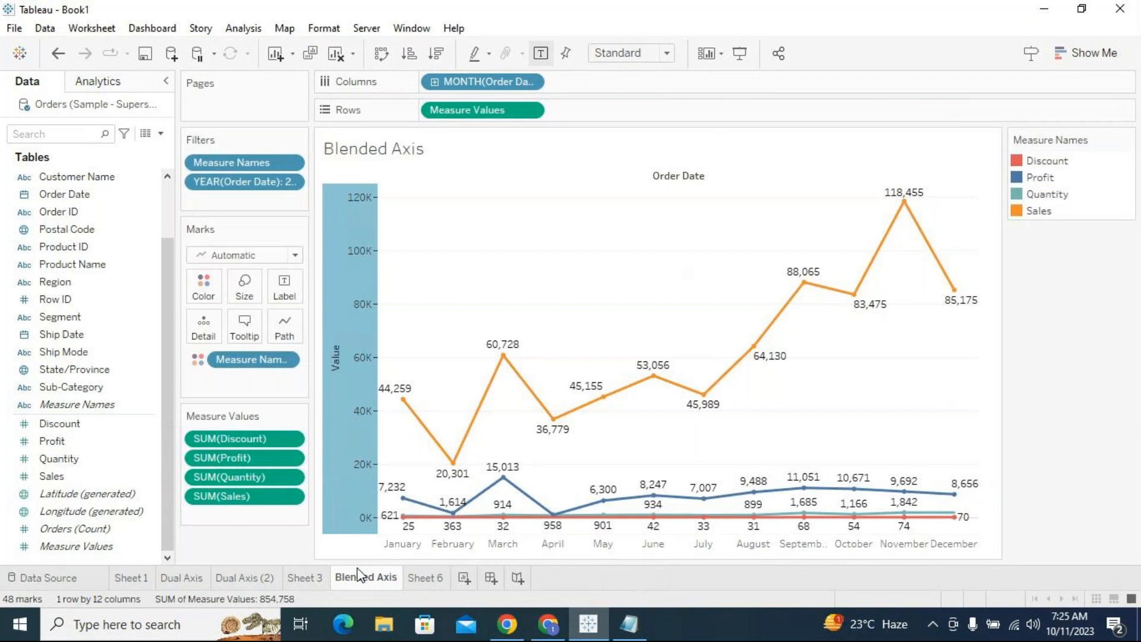
Build a horizontal bar chart of Sales by Category and Sub-Category on Sheet 6 and show its mark labels.
{"action": "left_click", "coordinate": [426, 578]}
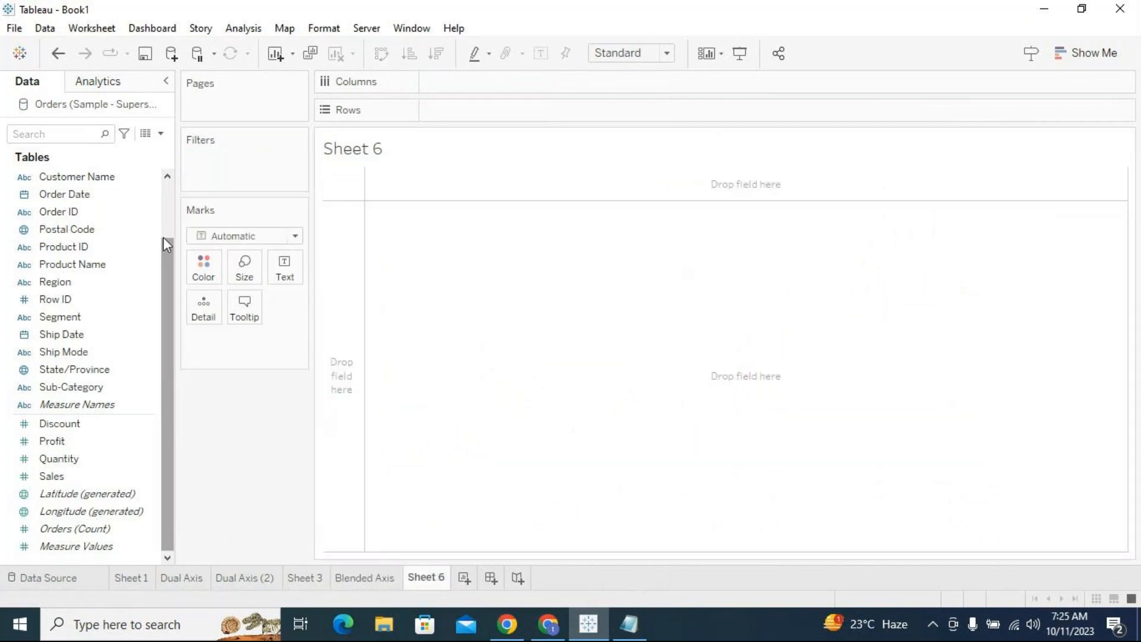
{"action": "scroll", "coordinate": [166, 214], "scroll_direction": "up", "scroll_amount": 2}
{"action": "left_click_drag", "start_coordinate": [113, 184], "coordinate": [500, 110]}
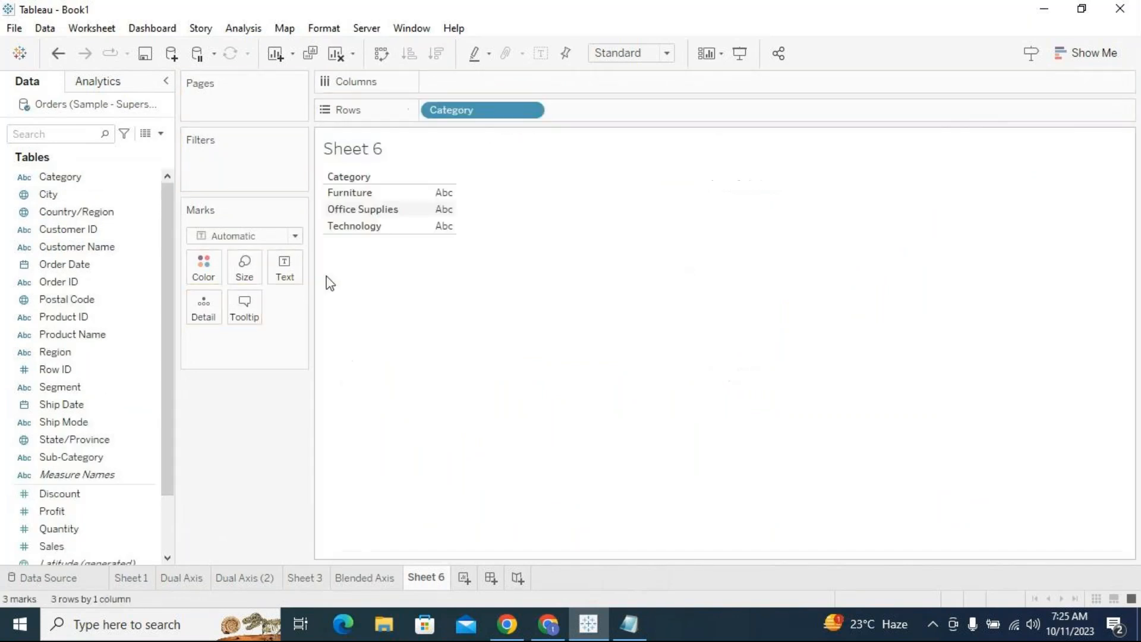
{"action": "left_click_drag", "start_coordinate": [92, 456], "coordinate": [689, 114]}
{"action": "mouse_move", "coordinate": [72, 544]}
{"action": "left_mouse_down"}
{"action": "mouse_move", "coordinate": [516, 366]}
{"action": "mouse_move", "coordinate": [518, 66]}
{"action": "mouse_move", "coordinate": [516, 76]}
{"action": "left_mouse_up"}
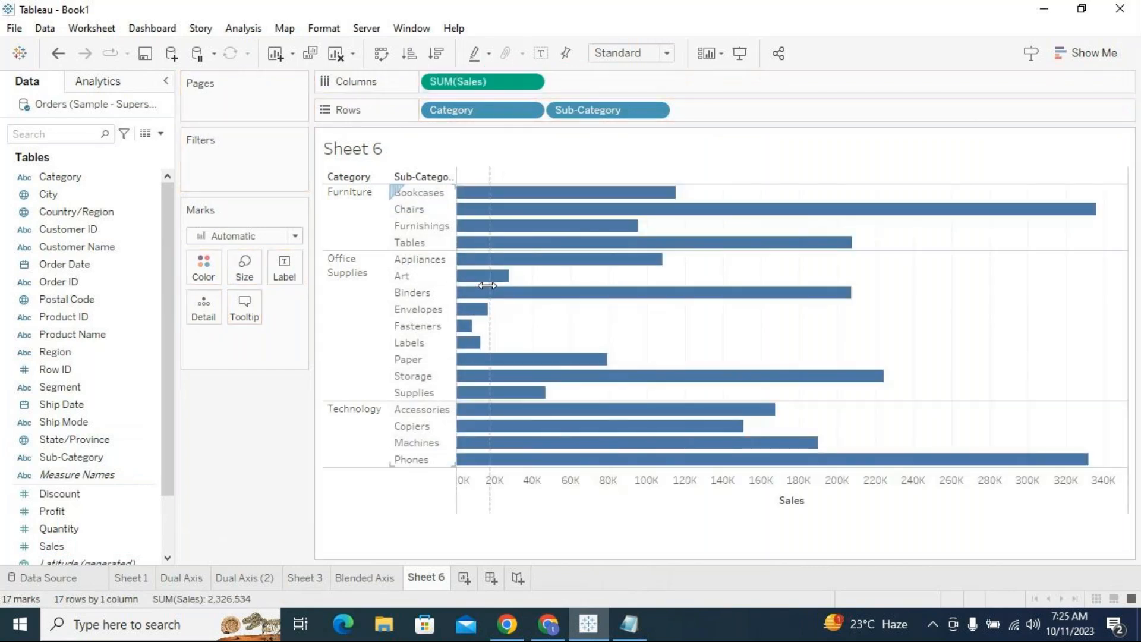
{"action": "left_click", "coordinate": [541, 55]}
Open the editor for a new calculated field, expand its function reference and filter it to Number functions.
{"action": "left_click", "coordinate": [160, 134]}
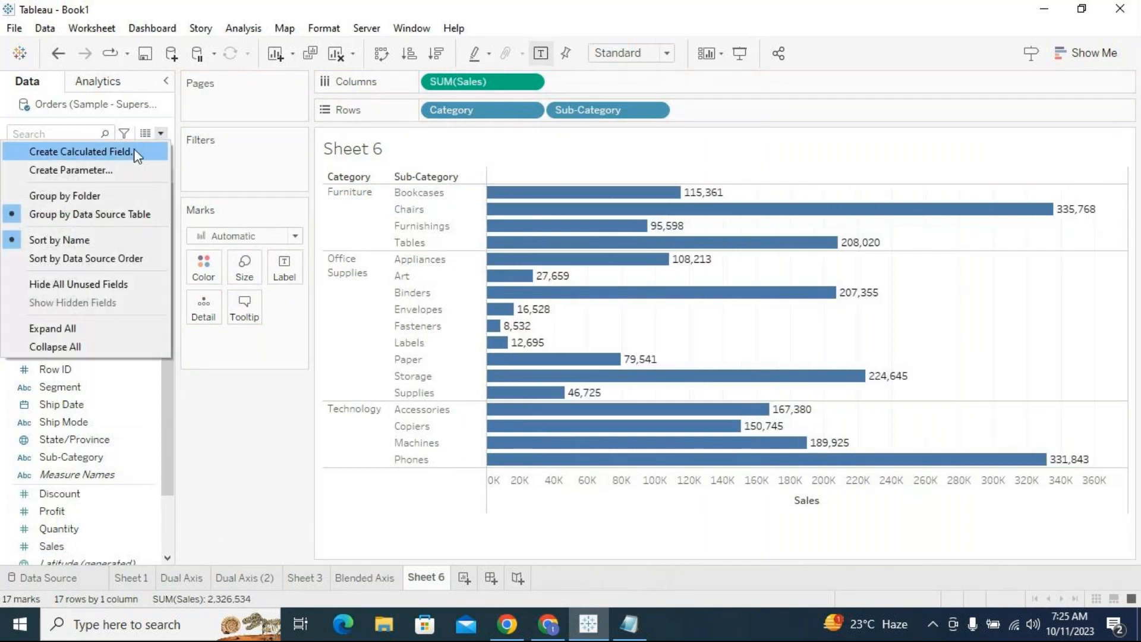
{"action": "left_click", "coordinate": [134, 152]}
{"action": "left_click_drag", "start_coordinate": [694, 336], "coordinate": [385, 138]}
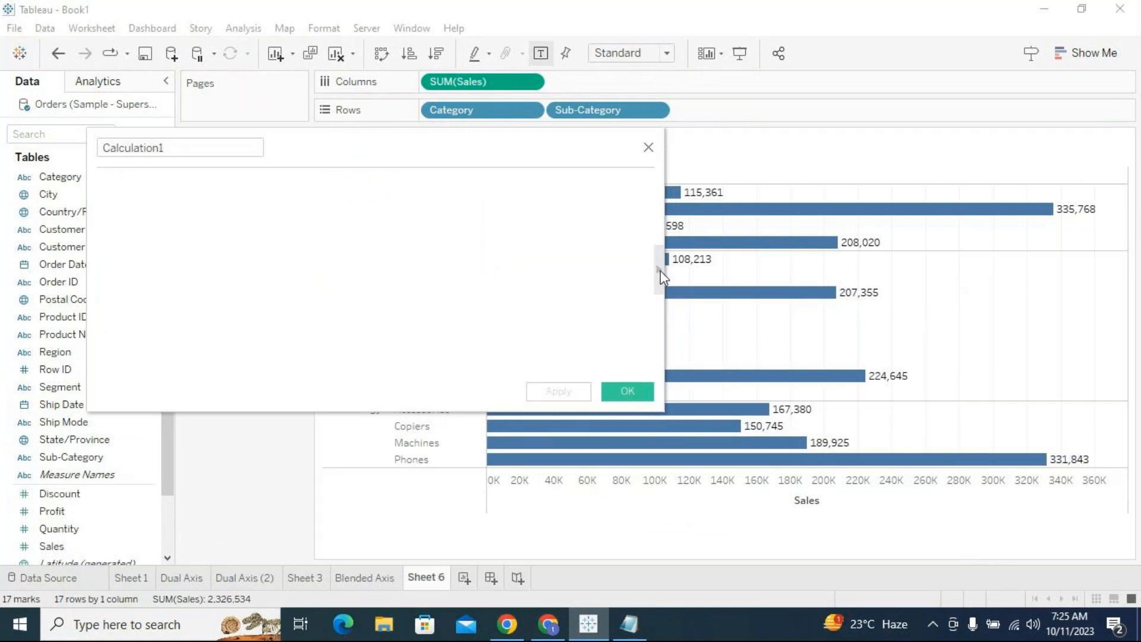
{"action": "left_click", "coordinate": [661, 269]}
{"action": "left_click", "coordinate": [736, 153]}
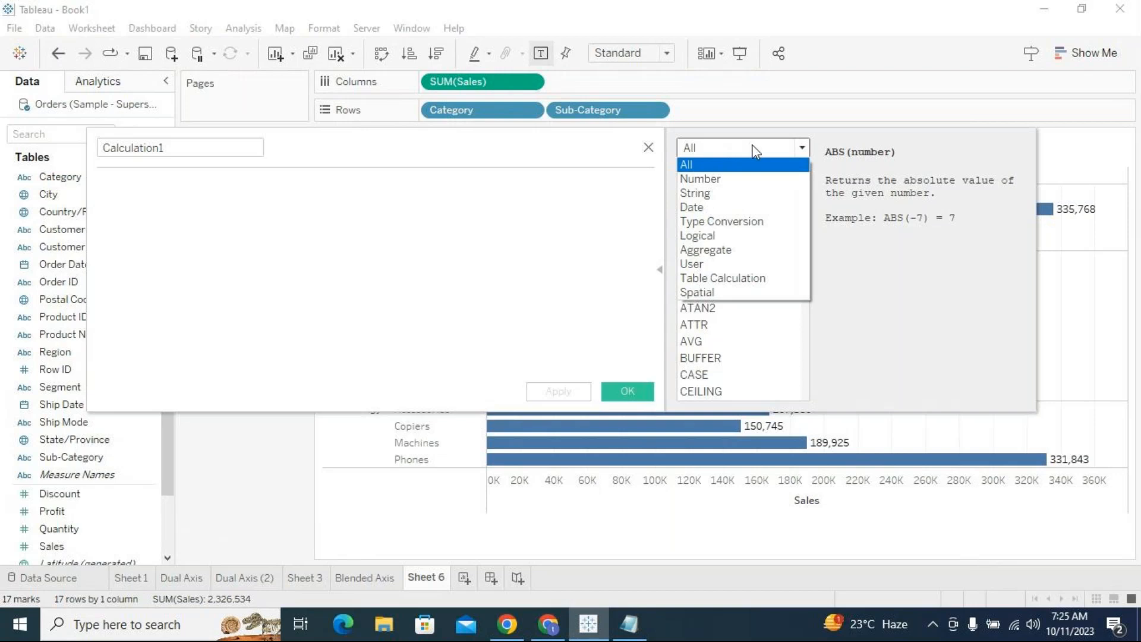
{"action": "left_click", "coordinate": [737, 177]}
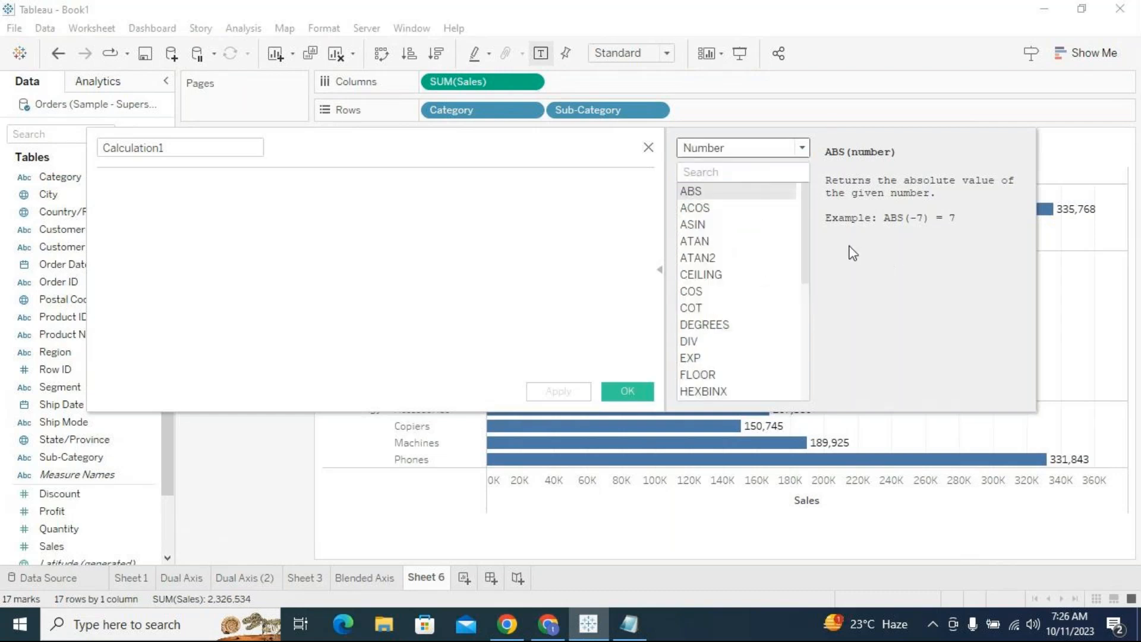
{"action": "scroll", "coordinate": [810, 214], "scroll_direction": "down", "scroll_amount": 1}
{"action": "scroll", "coordinate": [808, 213], "scroll_direction": "up", "scroll_amount": 1}
{"action": "left_click_drag", "start_coordinate": [522, 149], "coordinate": [560, 212]}
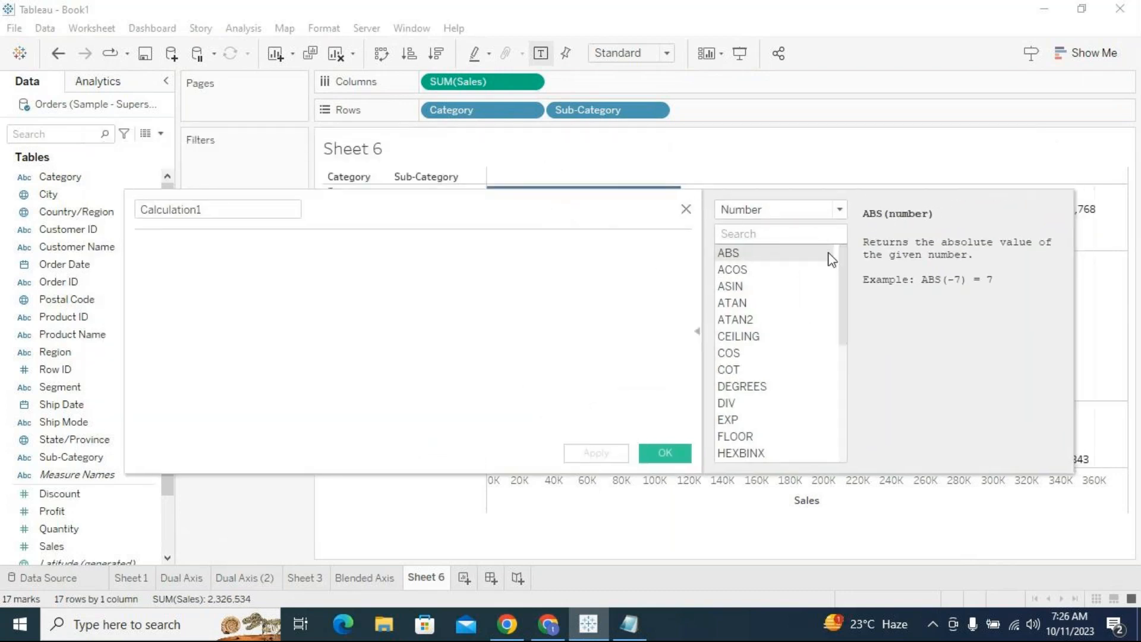
Look through the function categories and examine the descriptions of the ACOS, ASIN, ATAN and ATAN2 number functions.
{"action": "left_click", "coordinate": [793, 211]}
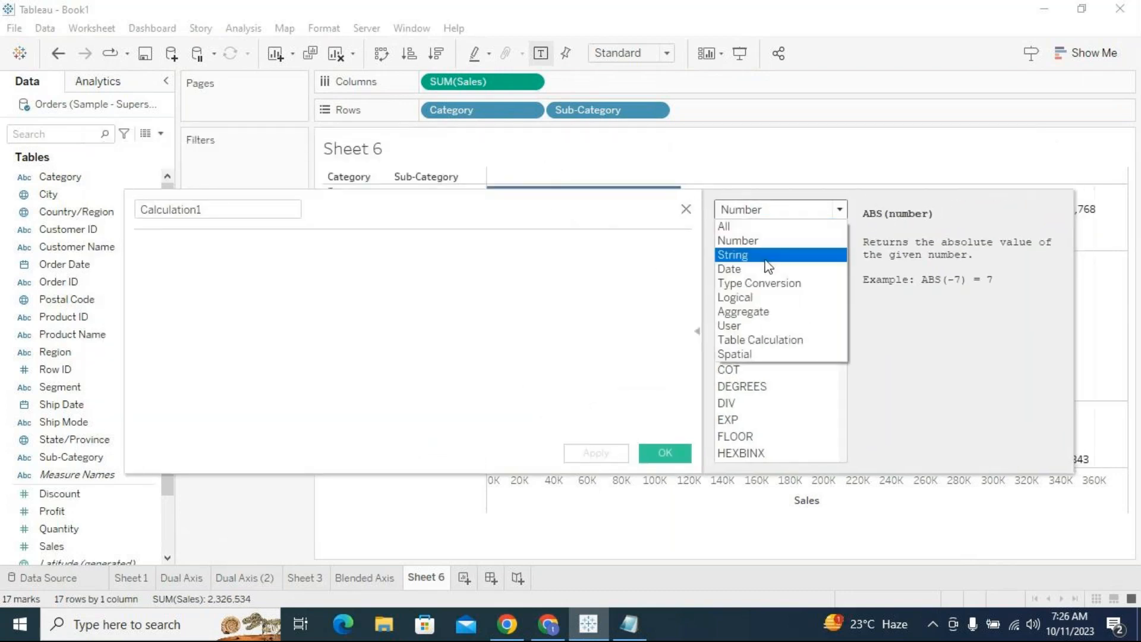
{"action": "left_click", "coordinate": [765, 256]}
{"action": "left_click", "coordinate": [765, 209]}
{"action": "left_click", "coordinate": [758, 252]}
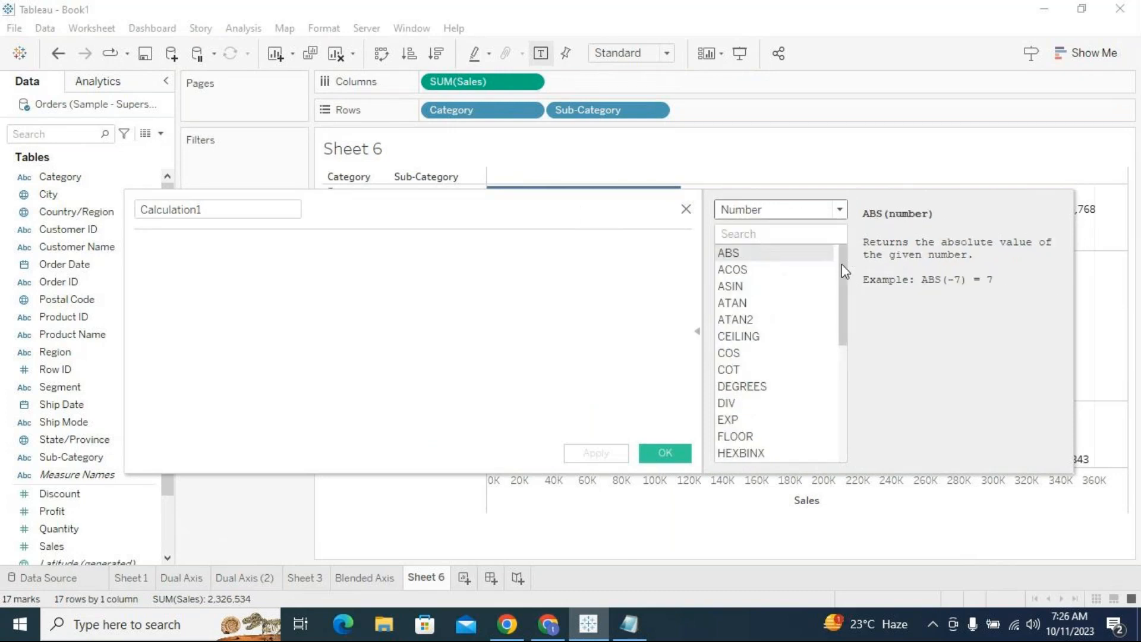
{"action": "left_click_drag", "start_coordinate": [841, 264], "coordinate": [847, 272]}
{"action": "scroll", "coordinate": [850, 271], "scroll_direction": "up", "scroll_amount": 1}
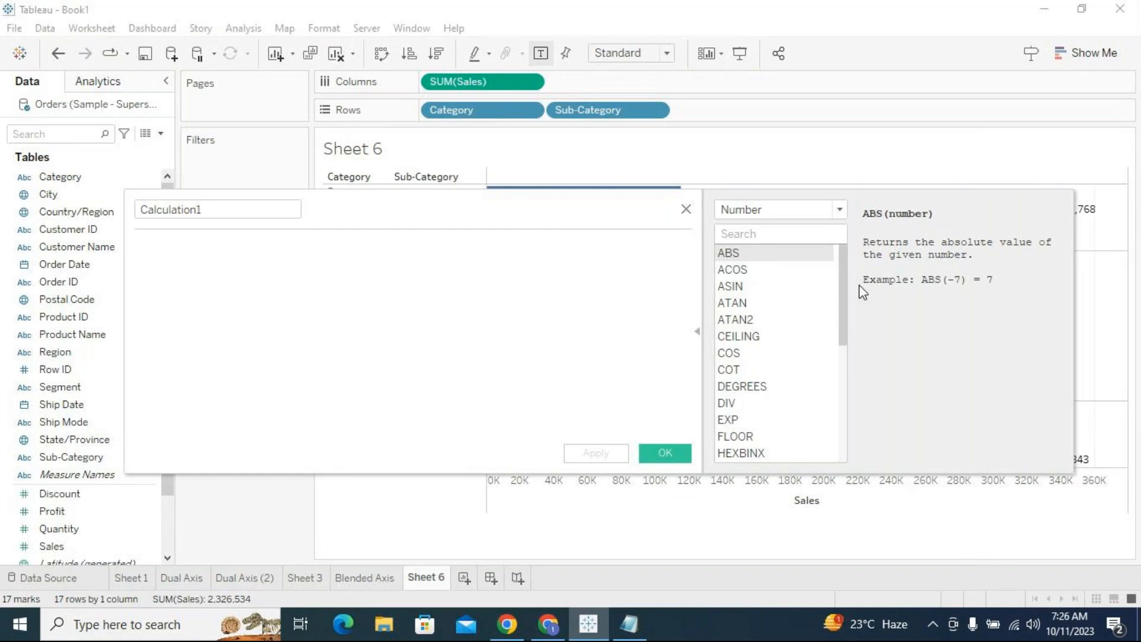
{"action": "left_click", "coordinate": [775, 272]}
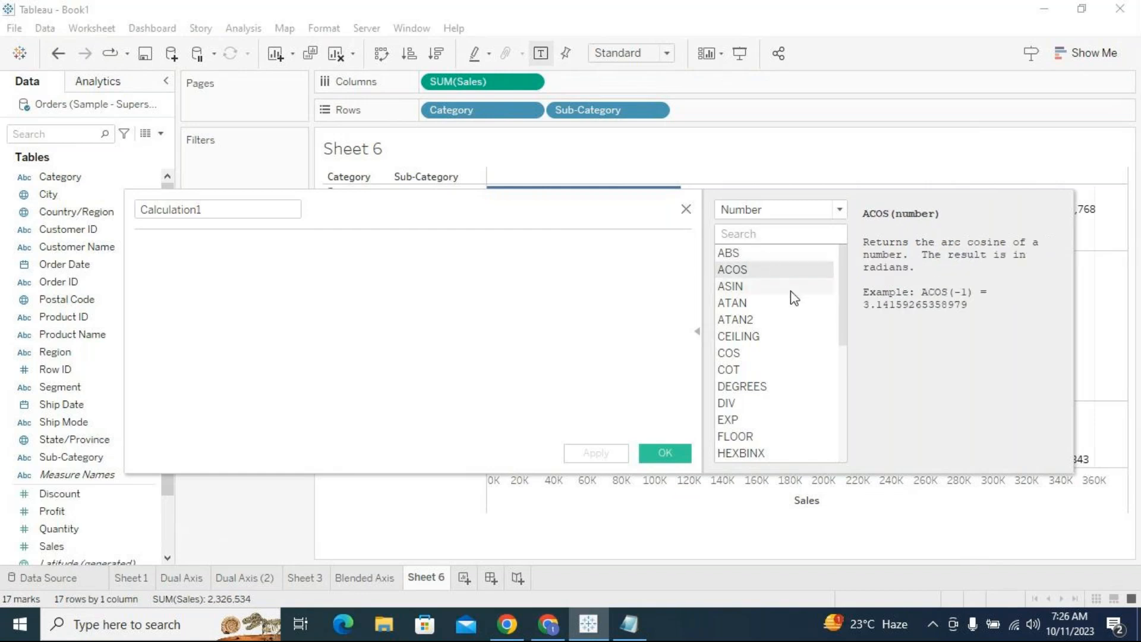
{"action": "scroll", "coordinate": [845, 274], "scroll_direction": "down", "scroll_amount": 1}
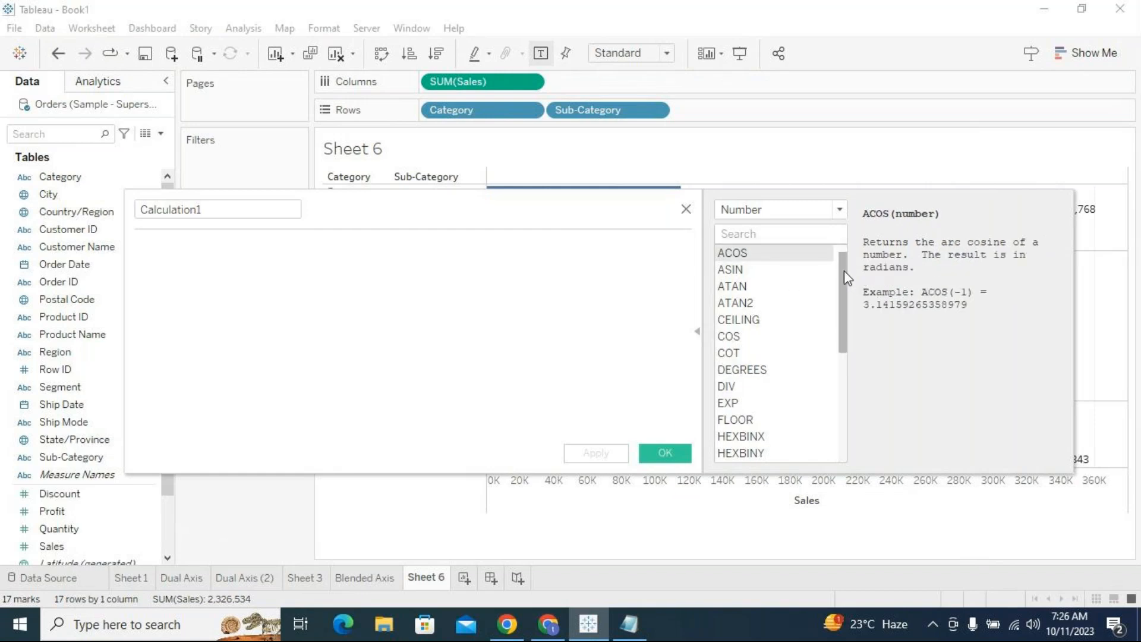
{"action": "left_click_drag", "start_coordinate": [844, 272], "coordinate": [843, 263]}
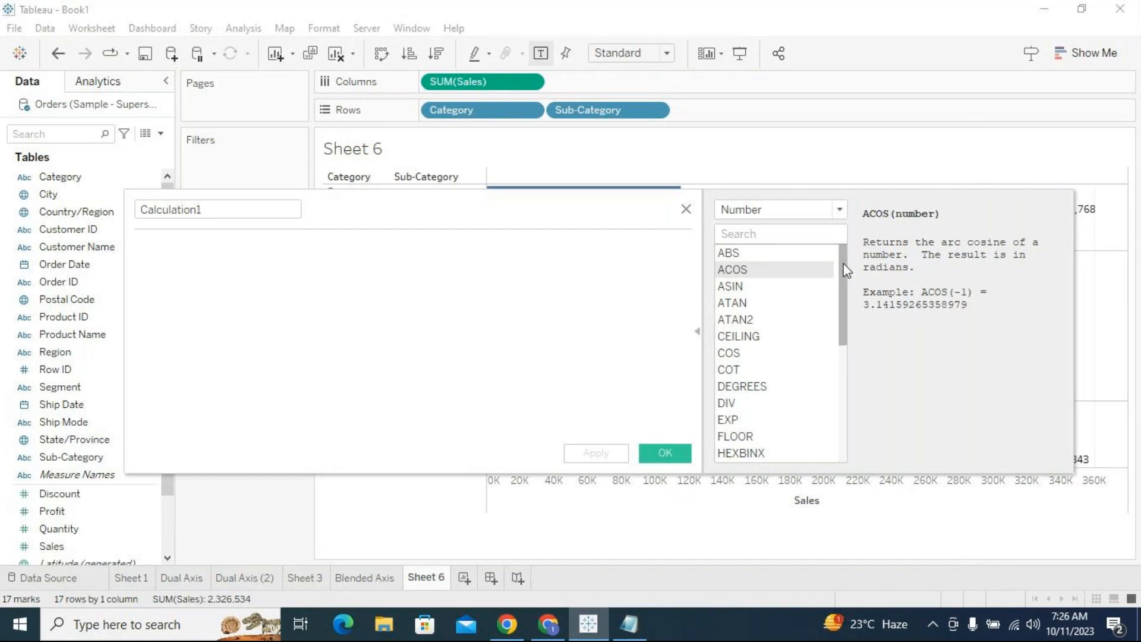
{"action": "left_click", "coordinate": [813, 291]}
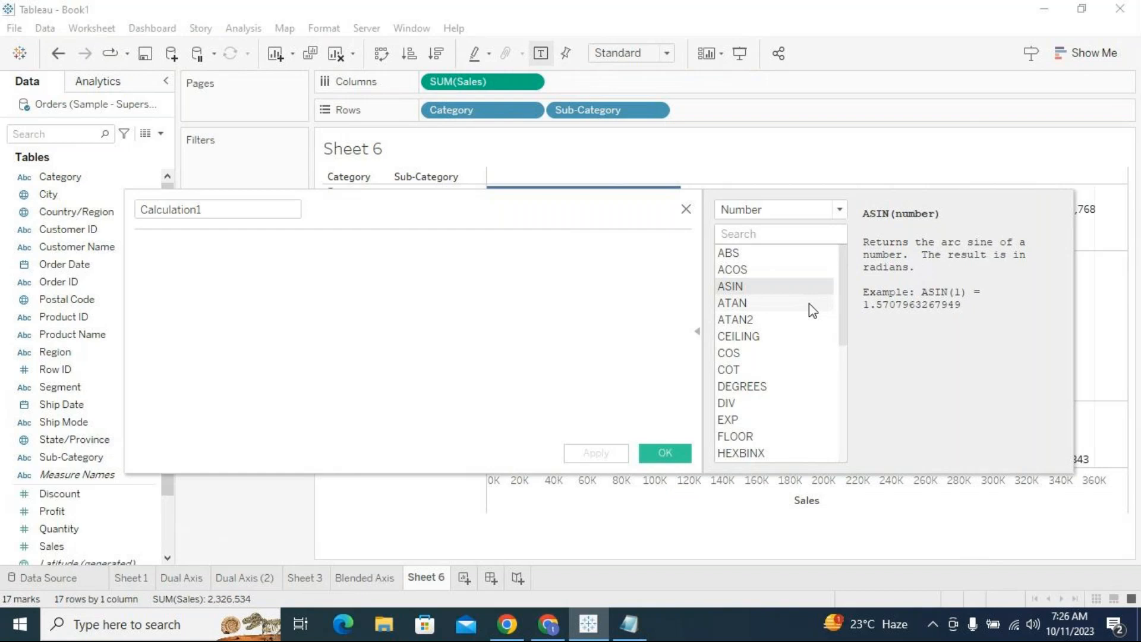
{"action": "left_click", "coordinate": [766, 303]}
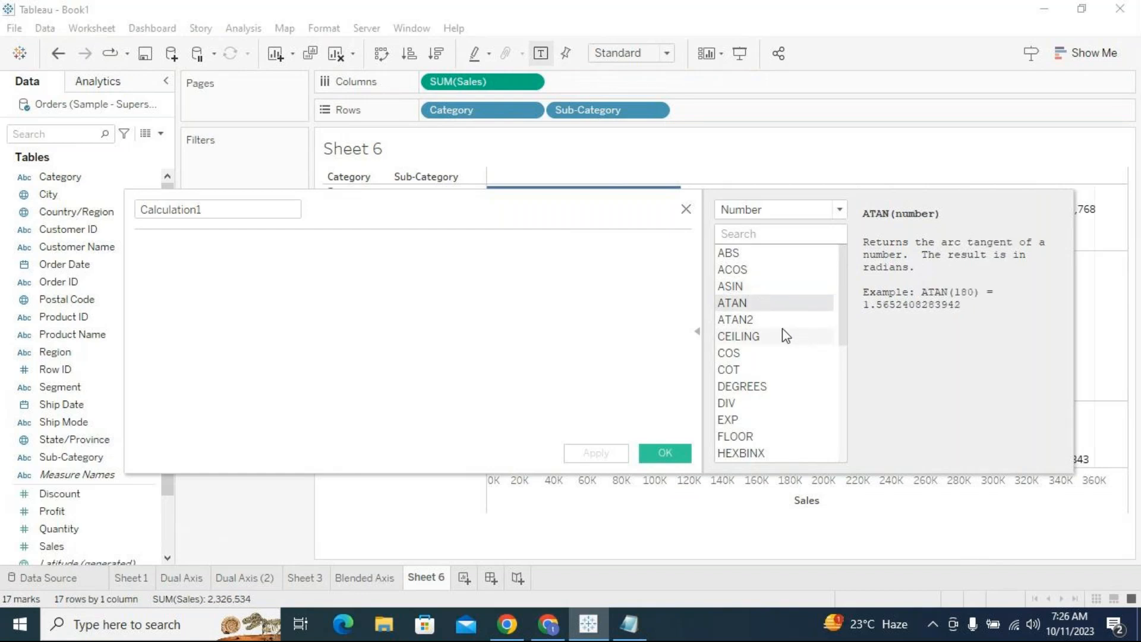
{"action": "left_click", "coordinate": [781, 321]}
{"action": "scroll", "coordinate": [841, 302], "scroll_direction": "down", "scroll_amount": 1}
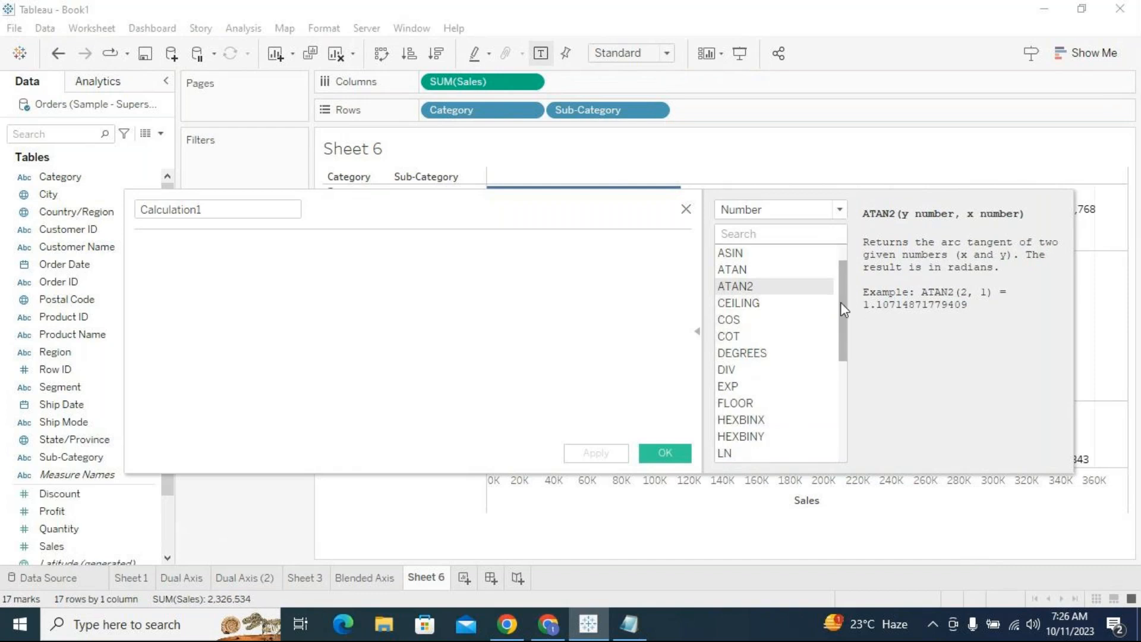
Revisit the arc function descriptions and examine those of the CEILING, COS, COT and DIV number functions.
{"action": "scroll", "coordinate": [840, 301], "scroll_direction": "up", "scroll_amount": 1}
{"action": "left_click", "coordinate": [758, 272]}
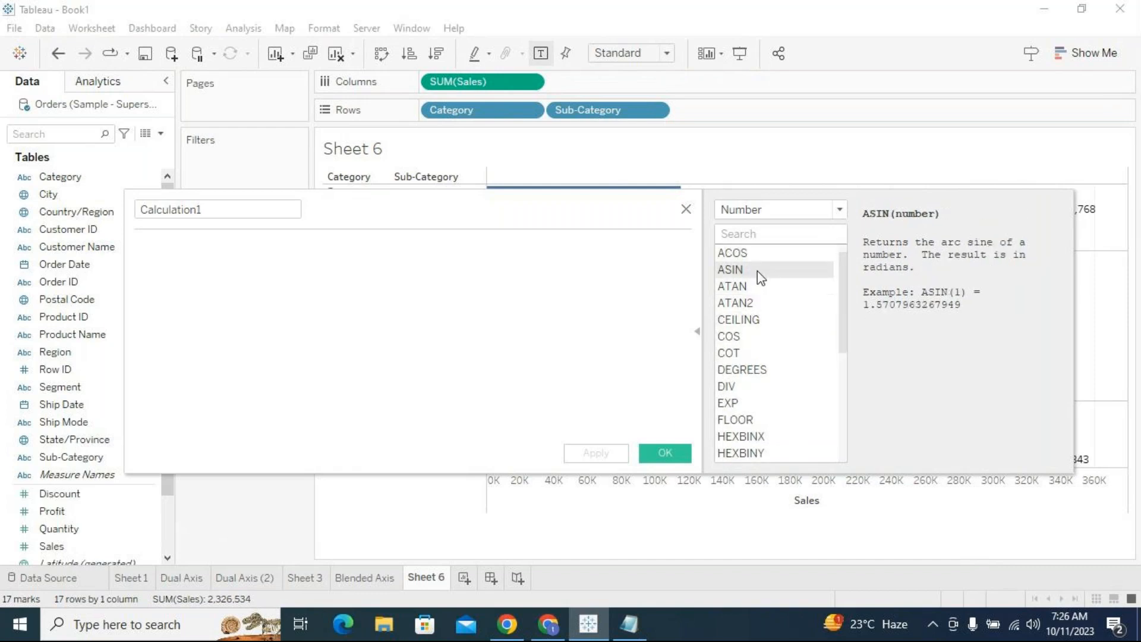
{"action": "left_click", "coordinate": [761, 286]}
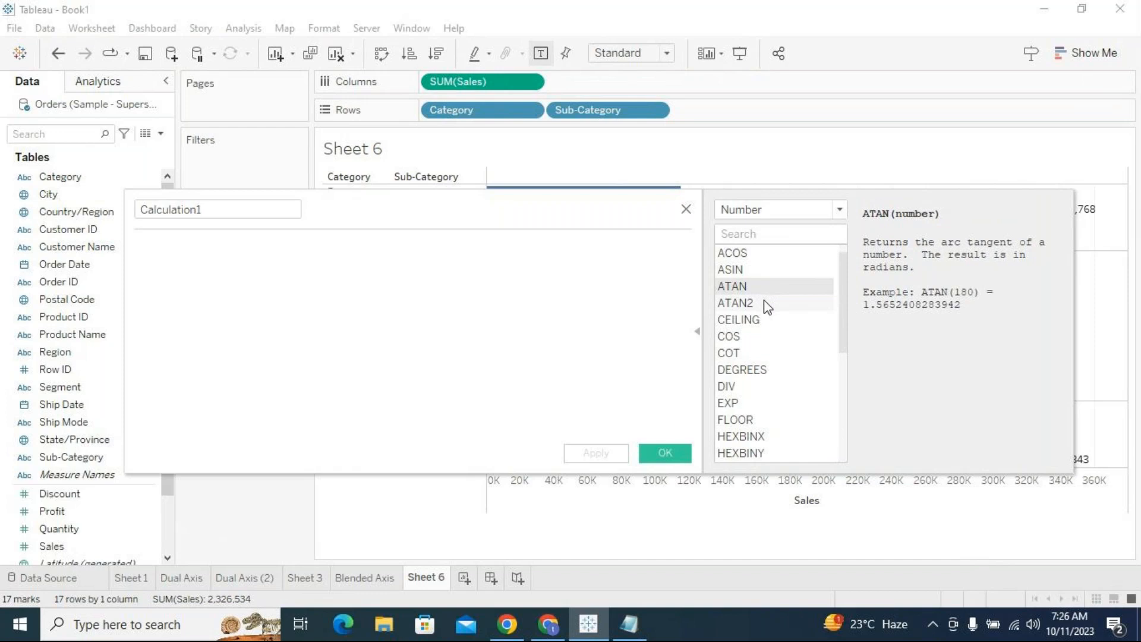
{"action": "left_click", "coordinate": [767, 304]}
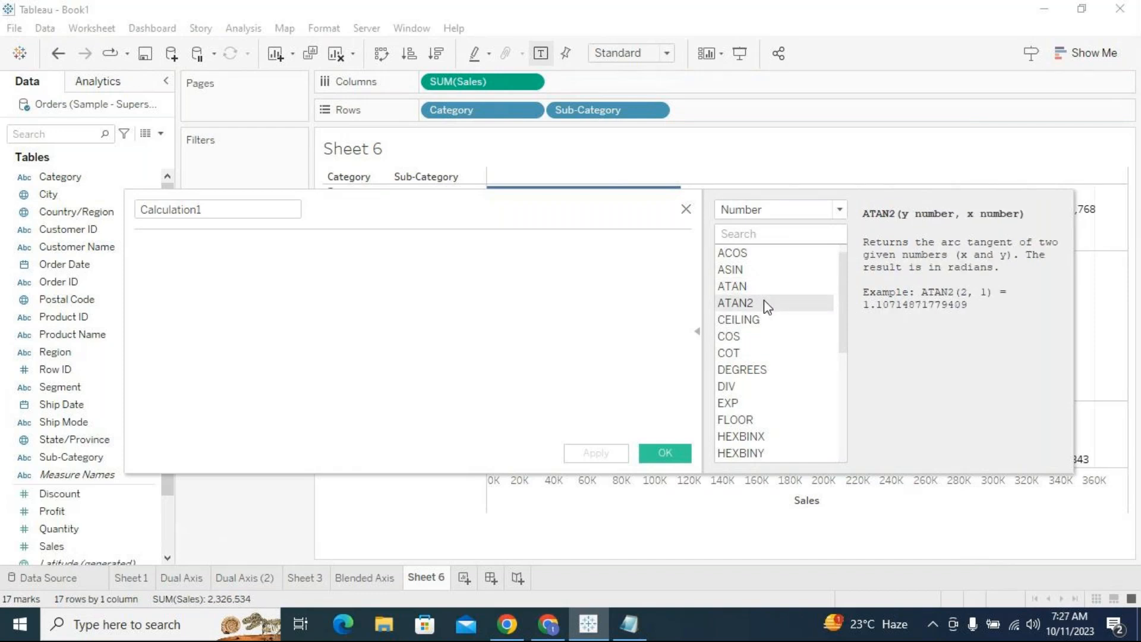
{"action": "left_click", "coordinate": [761, 322]}
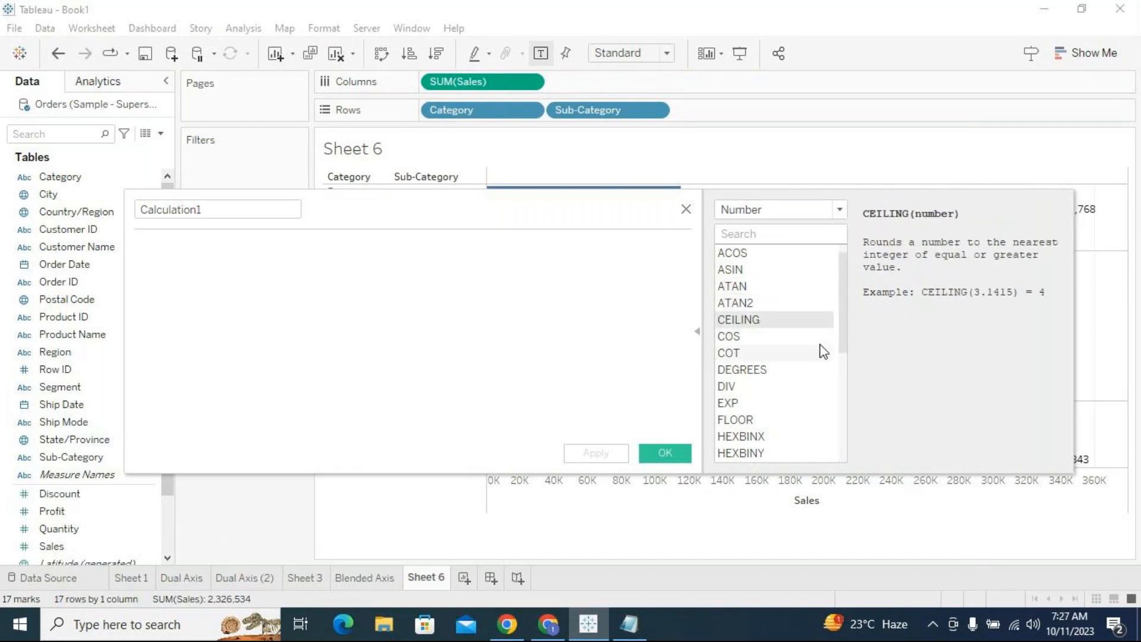
{"action": "scroll", "coordinate": [845, 339], "scroll_direction": "down", "scroll_amount": 1}
{"action": "scroll", "coordinate": [843, 336], "scroll_direction": "down", "scroll_amount": 1}
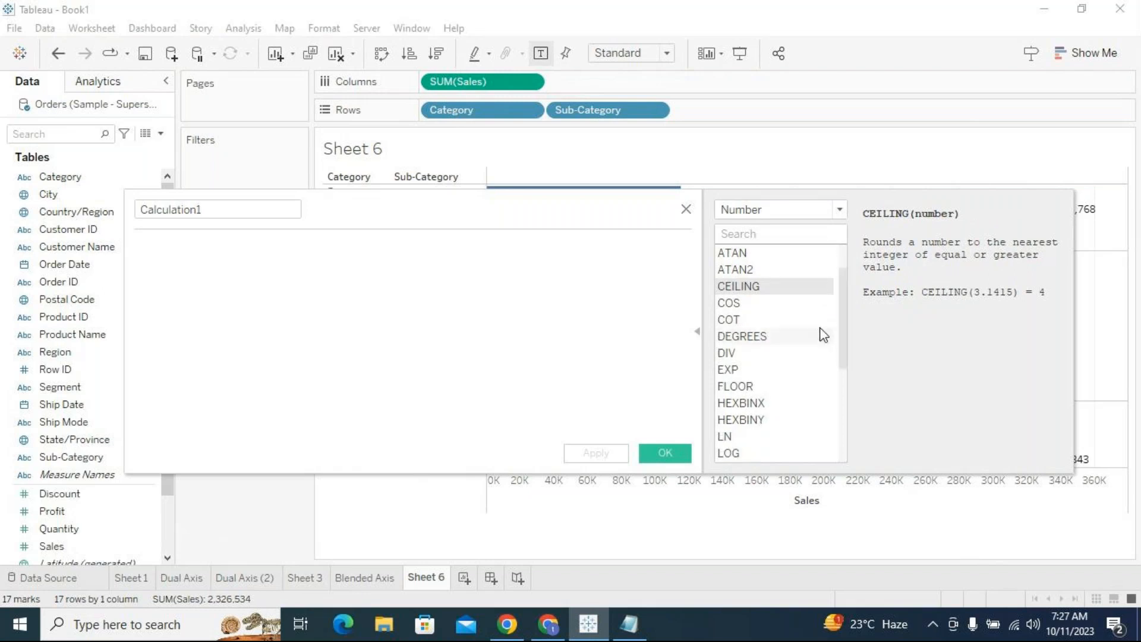
{"action": "left_click", "coordinate": [779, 305]}
{"action": "left_click", "coordinate": [779, 322]}
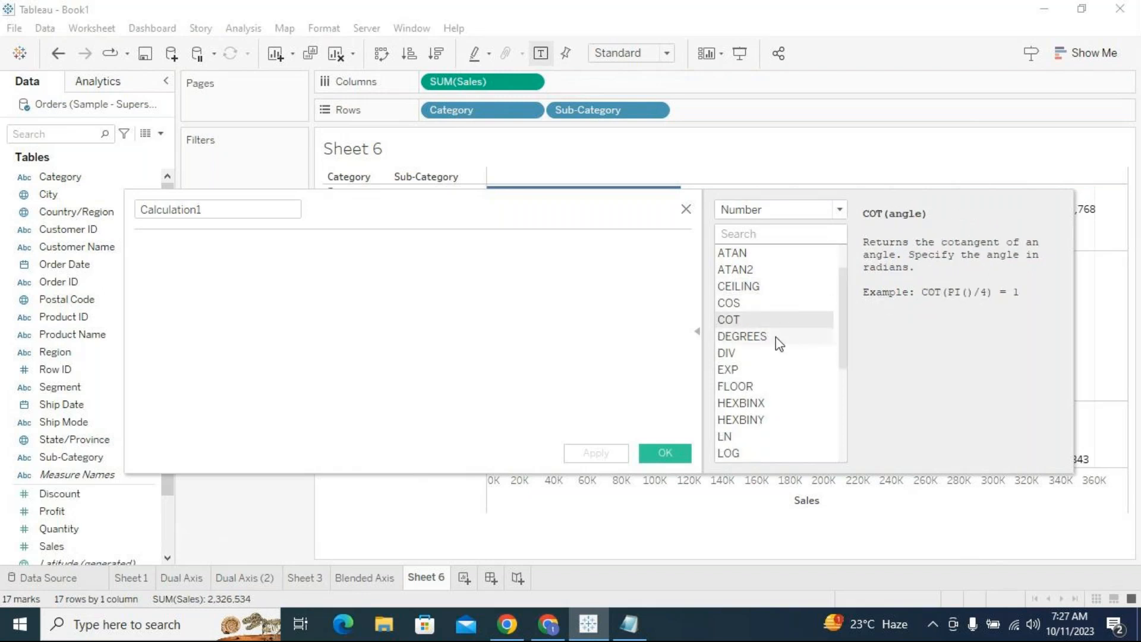
{"action": "scroll", "coordinate": [780, 357], "scroll_direction": "down", "scroll_amount": 3}
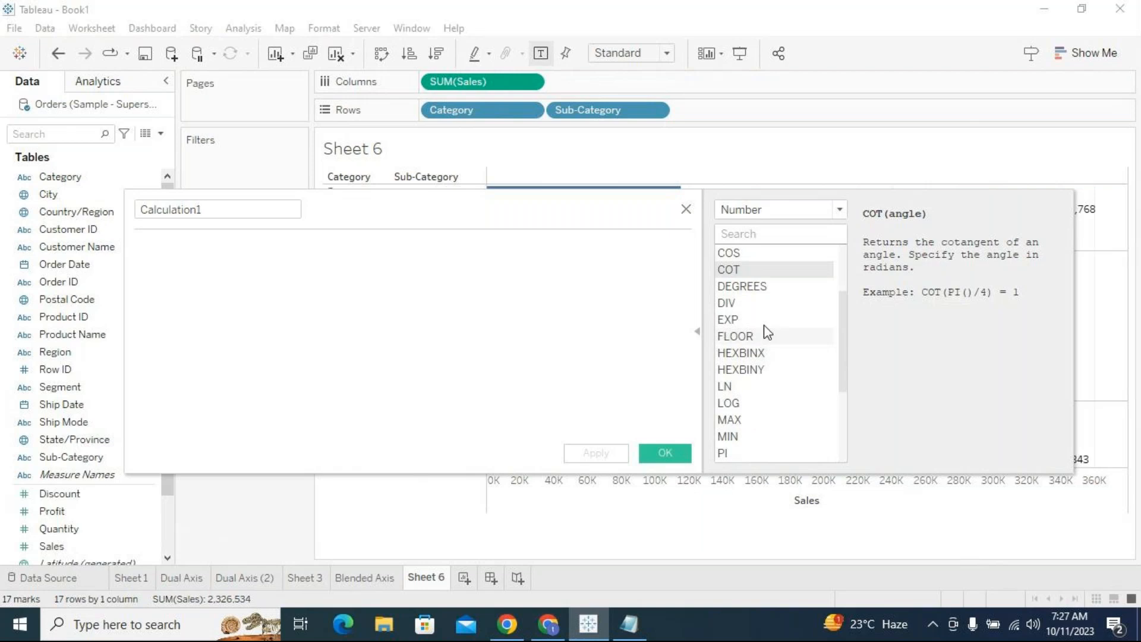
{"action": "left_click", "coordinate": [761, 304]}
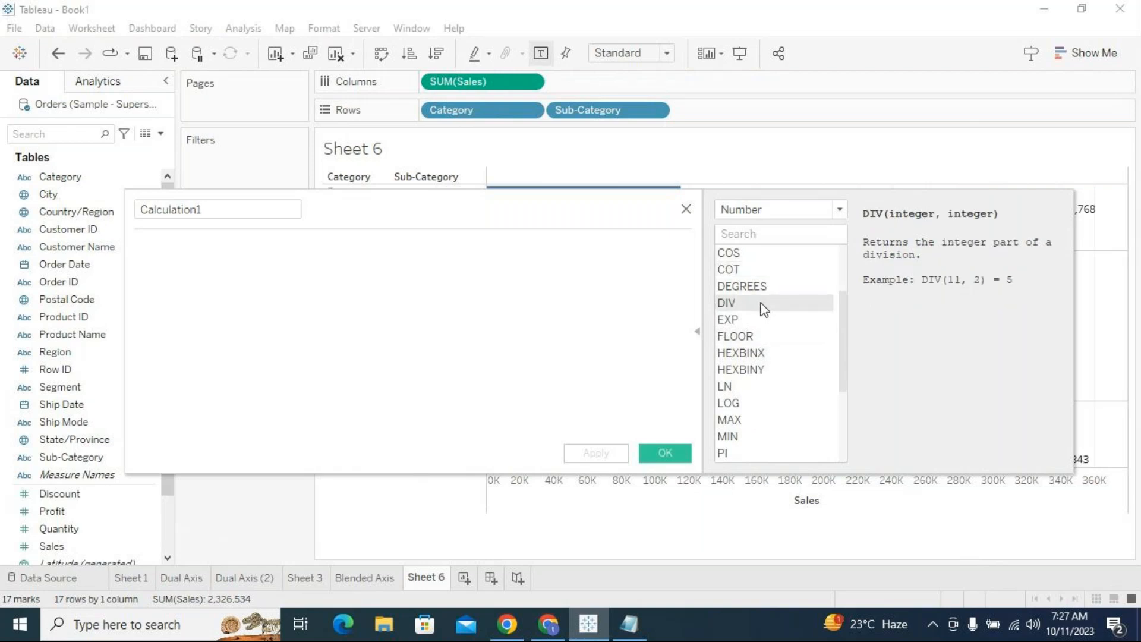
Close the empty calculated field editor and swap the rows and columns of the Sheet 6 chart.
{"action": "left_click_drag", "start_coordinate": [635, 215], "coordinate": [651, 242]}
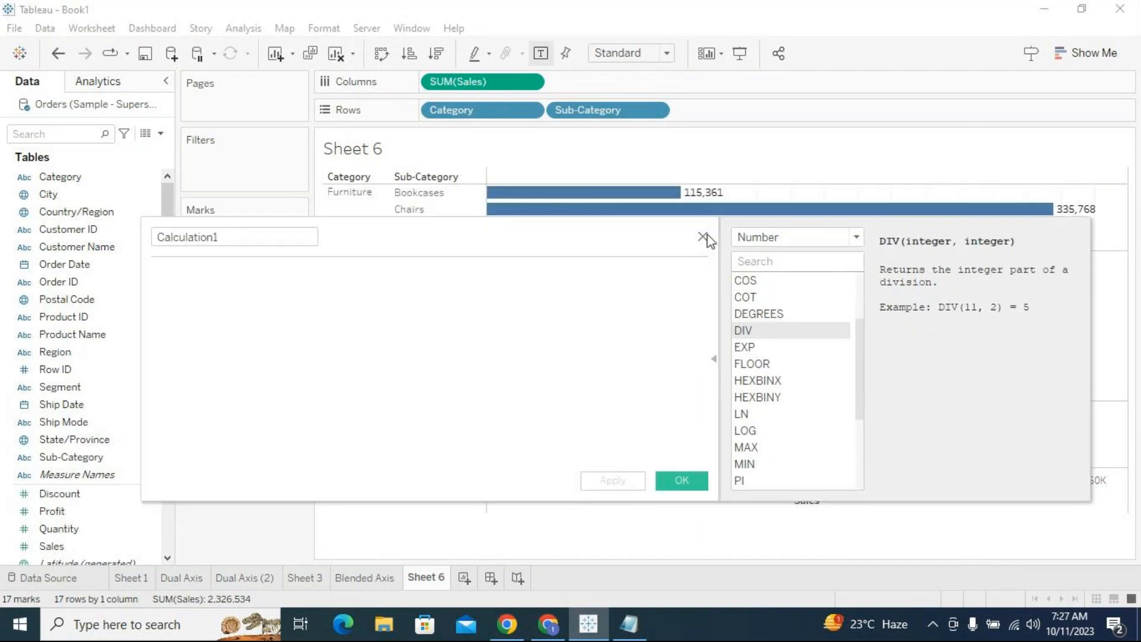
{"action": "left_click", "coordinate": [703, 238]}
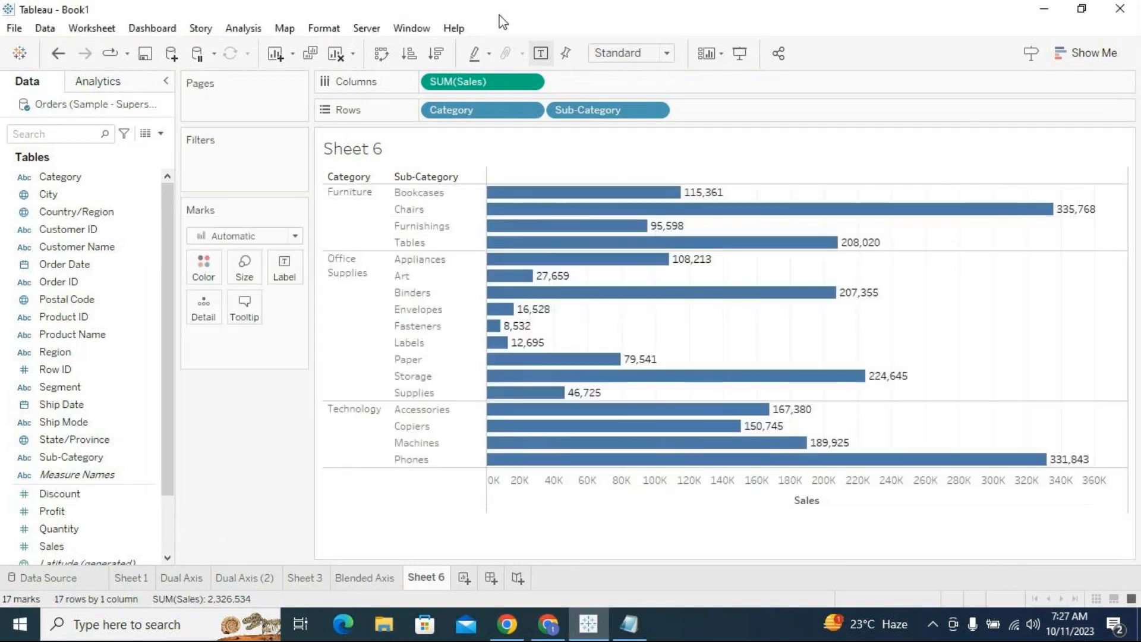
{"action": "left_click", "coordinate": [384, 58]}
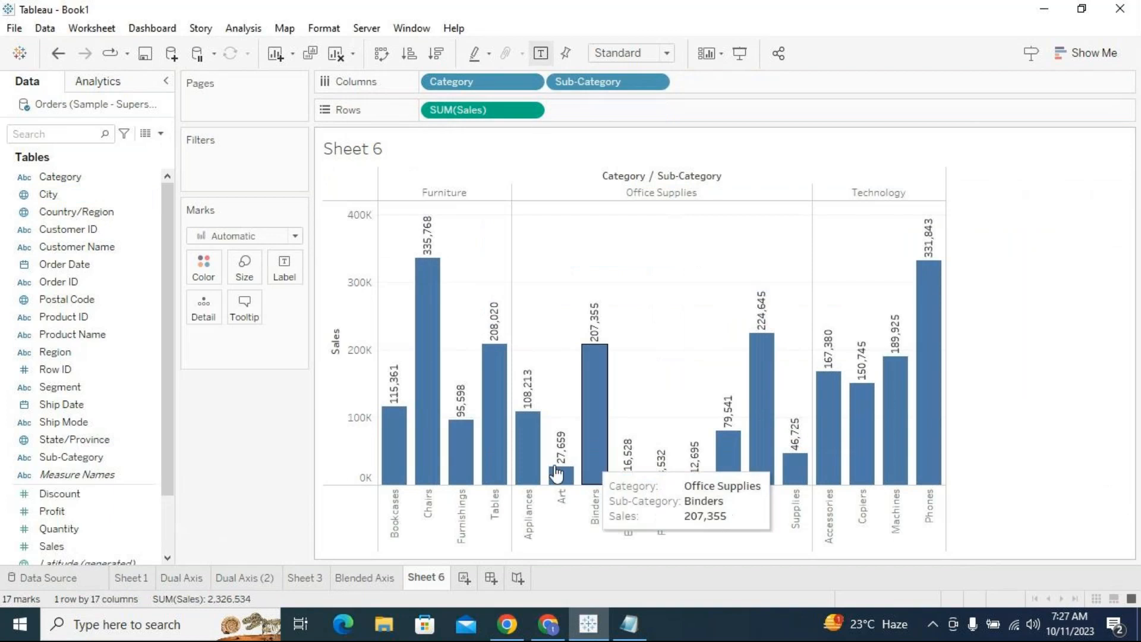
Add a new worksheet and create a calculated field named "ABS" with the formula ABS(-1).
{"action": "left_click", "coordinate": [465, 578]}
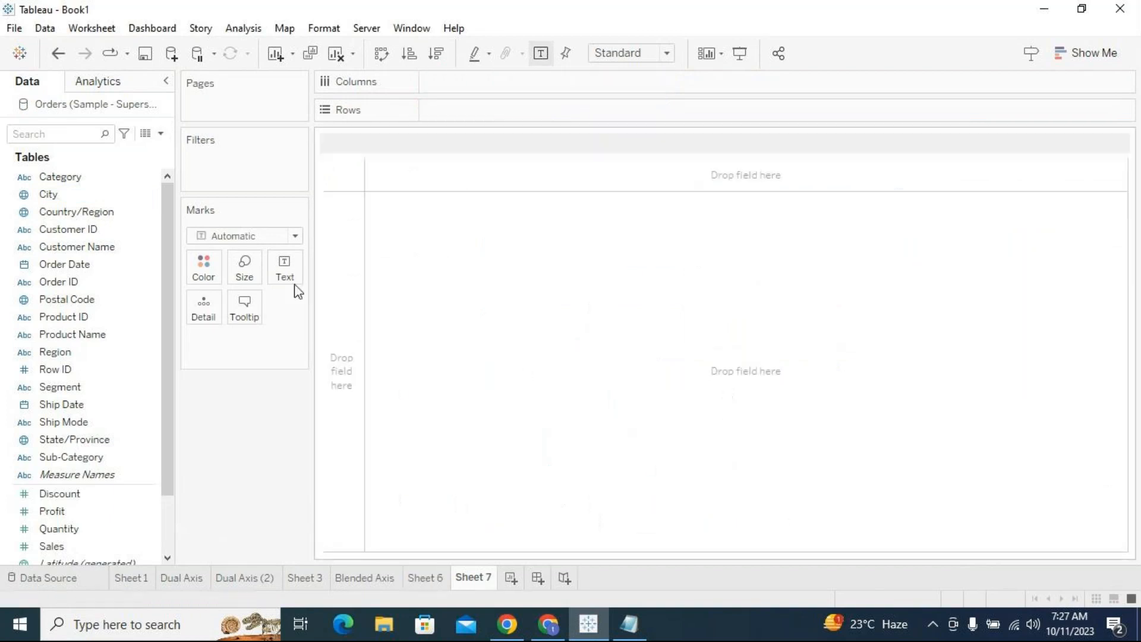
{"action": "left_click", "coordinate": [161, 133]}
{"action": "left_click", "coordinate": [132, 153]}
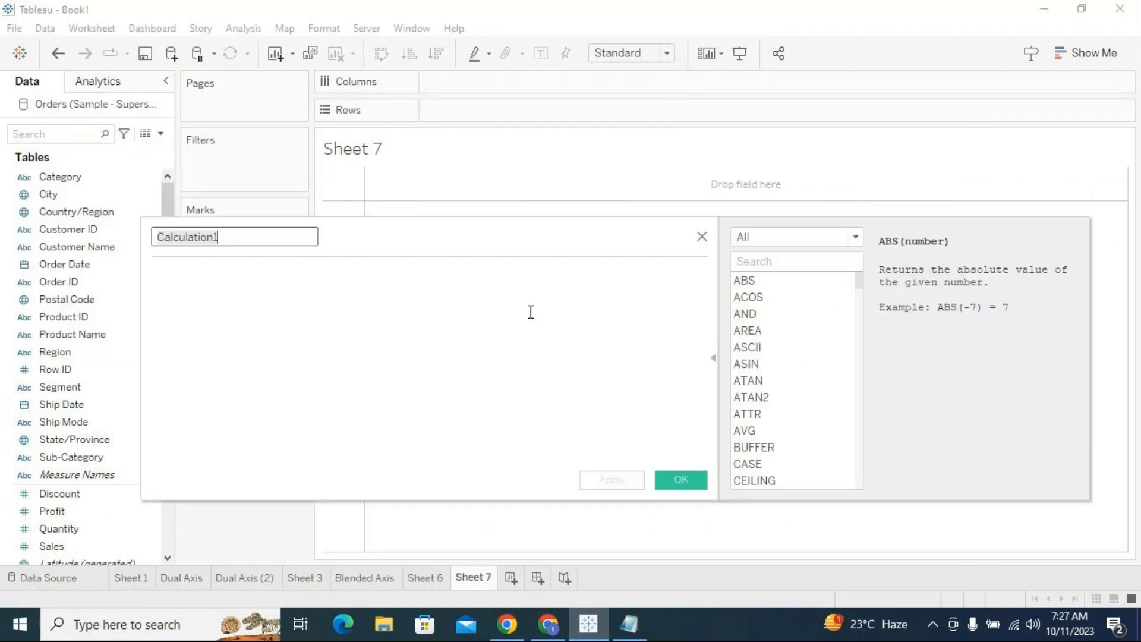
{"action": "type", "text": "ABS"}
{"action": "left_click", "coordinate": [465, 269]}
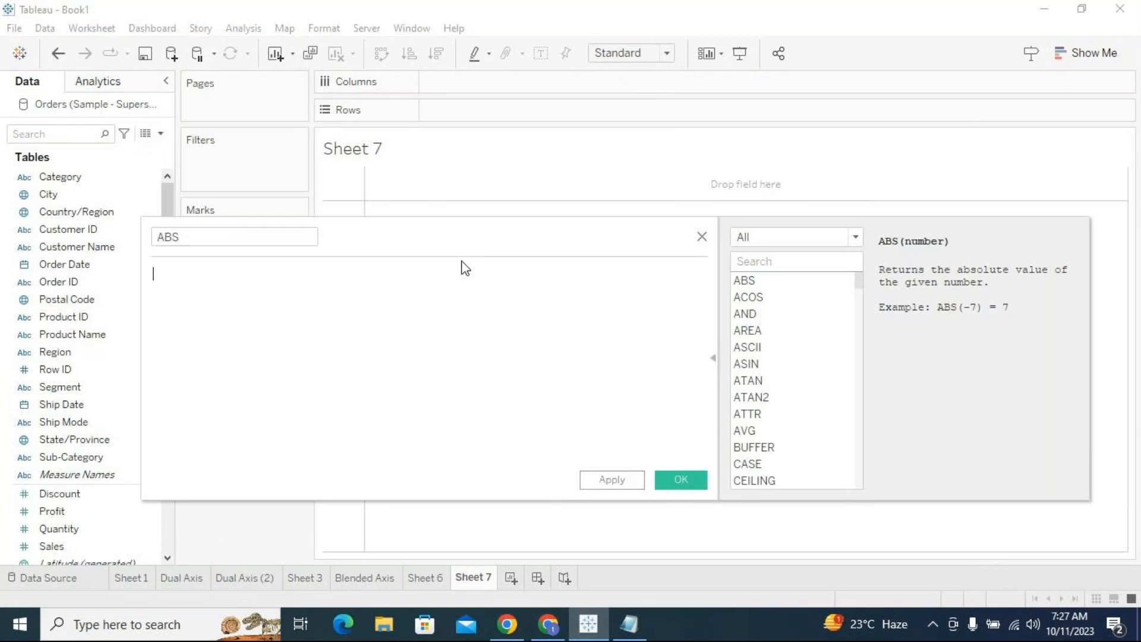
{"action": "type", "text": "ABS"}
{"action": "key", "text": "Return"}
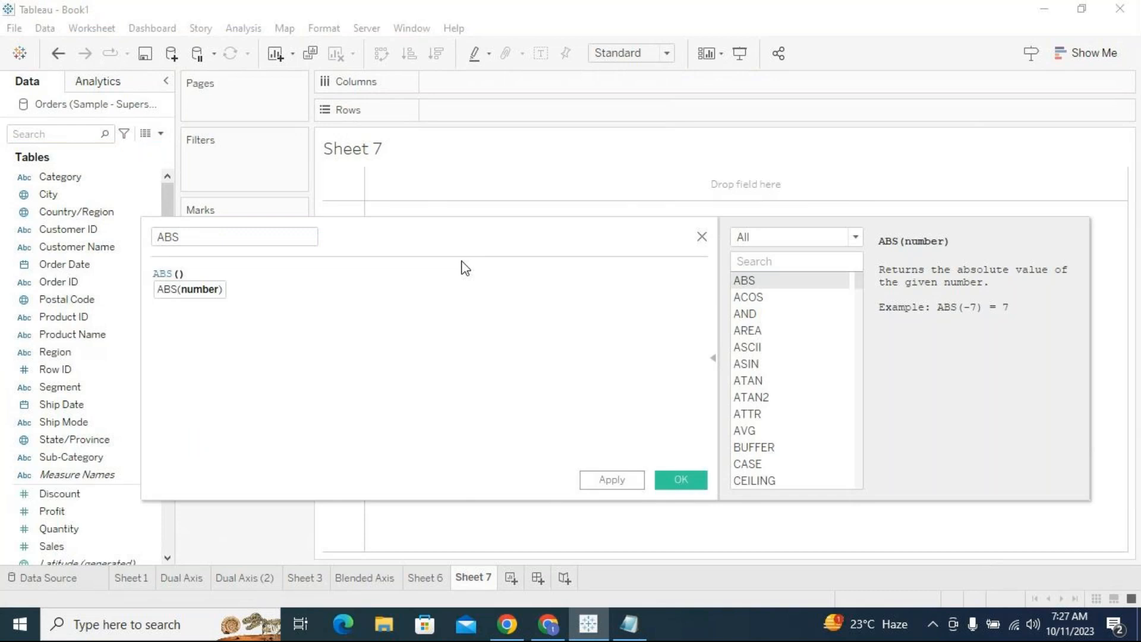
{"action": "type", "text": "-1"}
{"action": "left_click", "coordinate": [675, 479]}
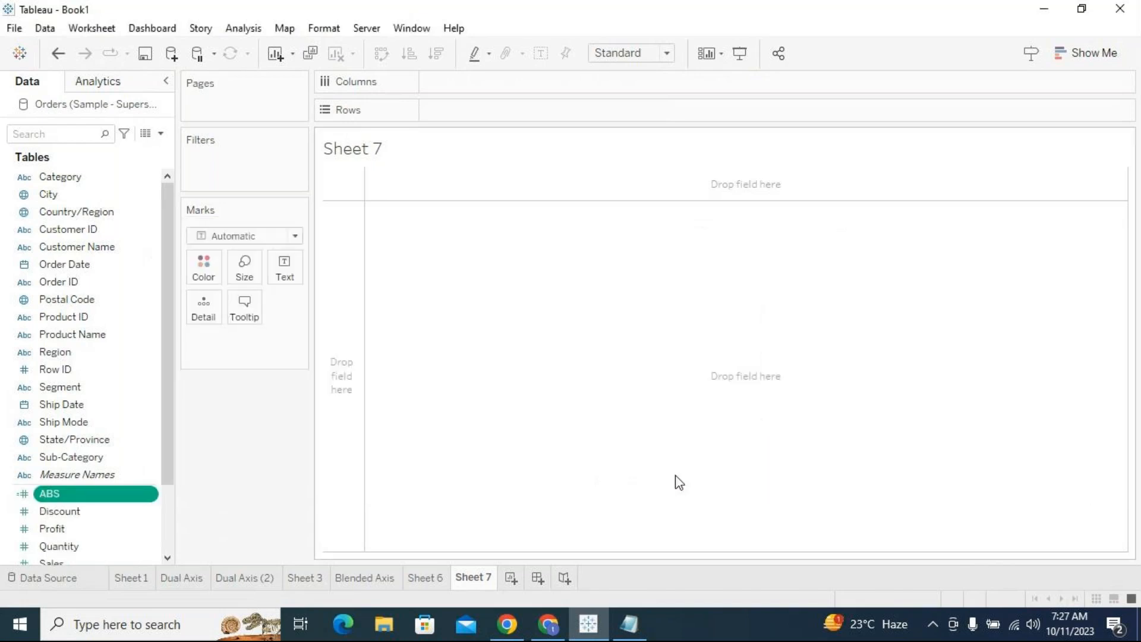
Create a second calculated field named "ABS 2" with the formula ABS(1).
{"action": "left_click", "coordinate": [161, 134]}
{"action": "left_click", "coordinate": [83, 151]}
{"action": "left_click", "coordinate": [268, 237]}
{"action": "double_click", "coordinate": [268, 237]}
{"action": "type", "text": "ABS 2"}
{"action": "left_click", "coordinate": [259, 296]}
{"action": "type", "text": "ABS"}
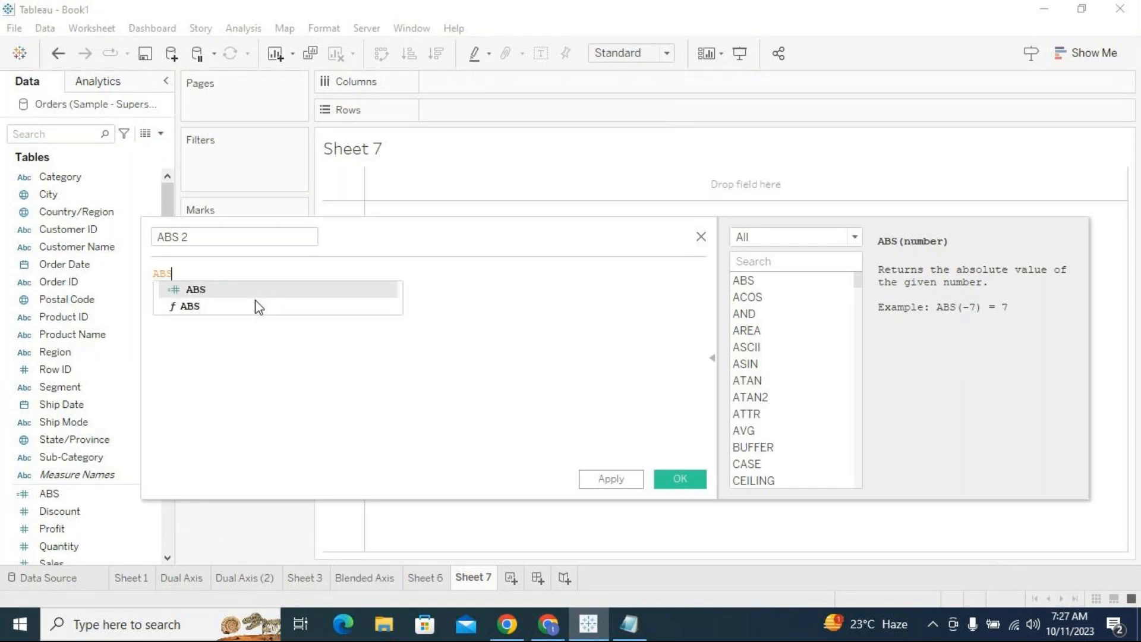
{"action": "left_click", "coordinate": [259, 307]}
{"action": "type", "text": "1"}
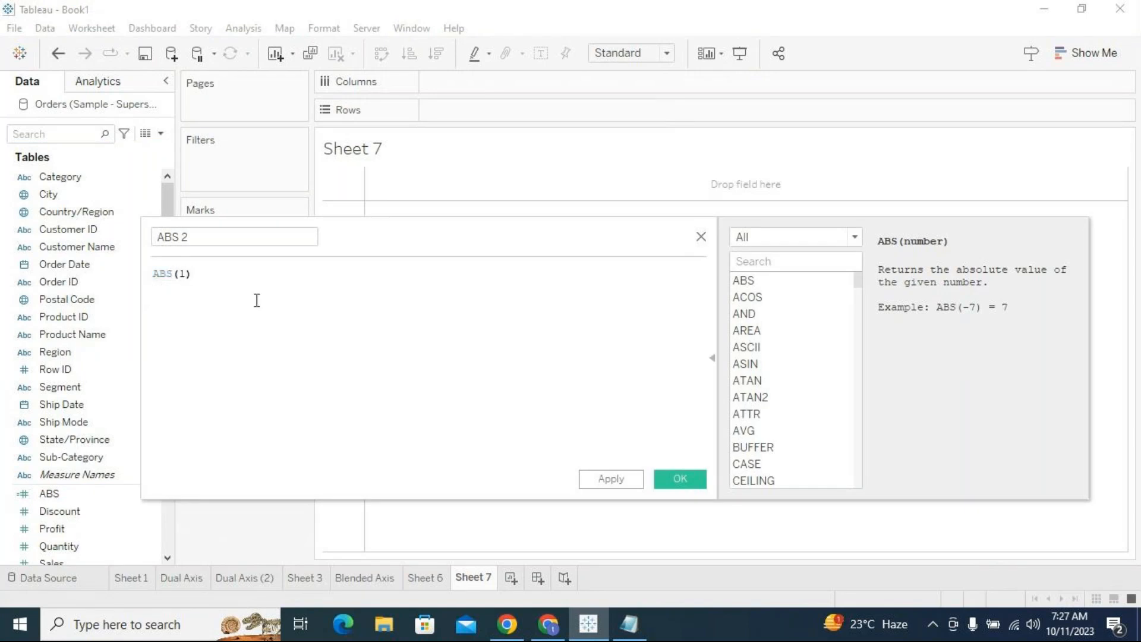
{"action": "left_click", "coordinate": [681, 478]}
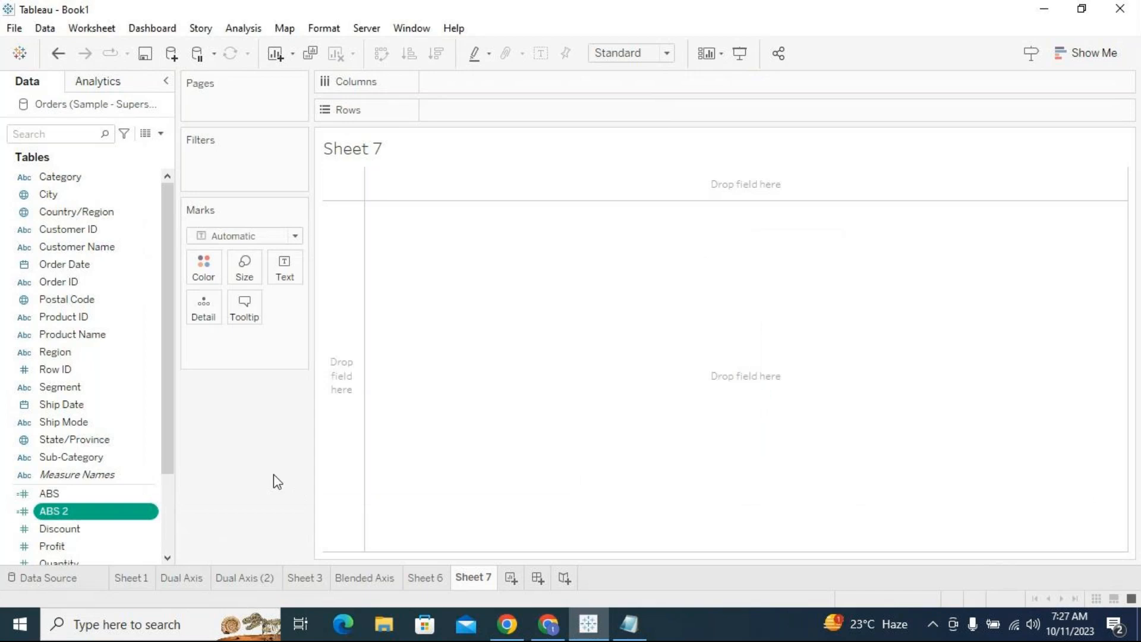
Plot ABS and ABS 2 as two measures on the rows of Sheet 7 and show their mark labels.
{"action": "left_click_drag", "start_coordinate": [109, 493], "coordinate": [511, 114]}
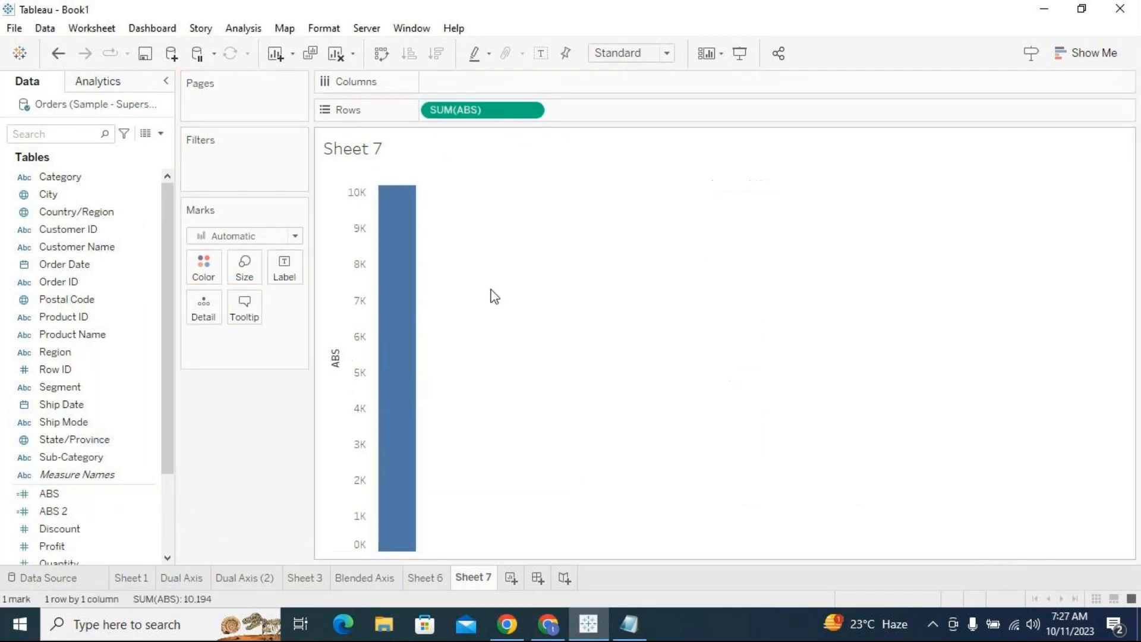
{"action": "left_click_drag", "start_coordinate": [67, 515], "coordinate": [642, 109]}
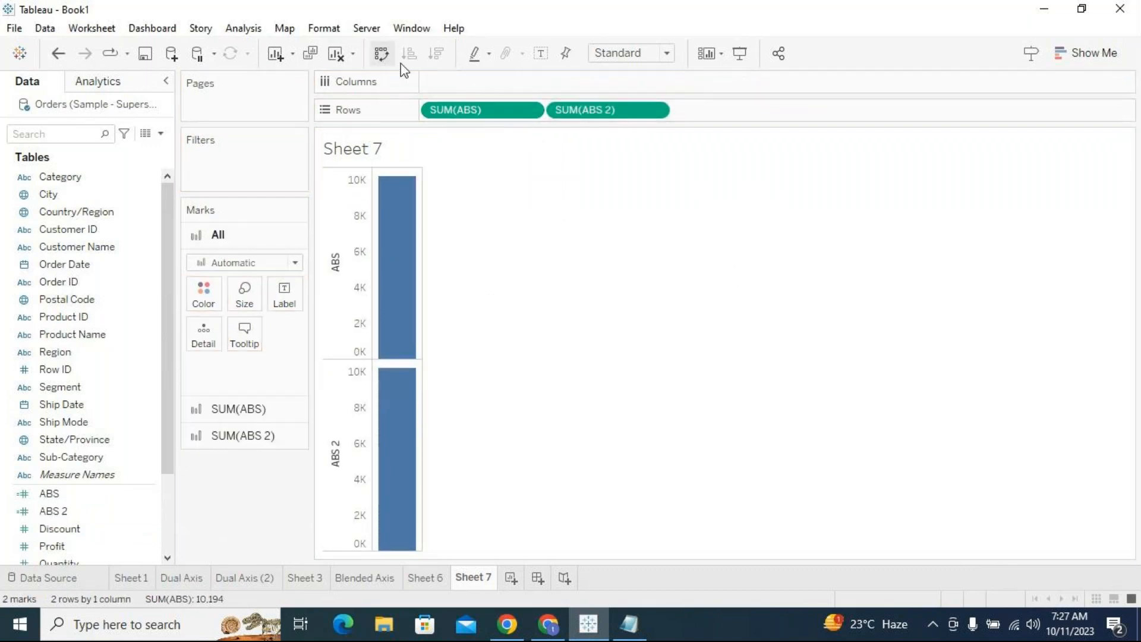
{"action": "left_click", "coordinate": [540, 53]}
{"action": "mouse_move", "coordinate": [400, 212]}
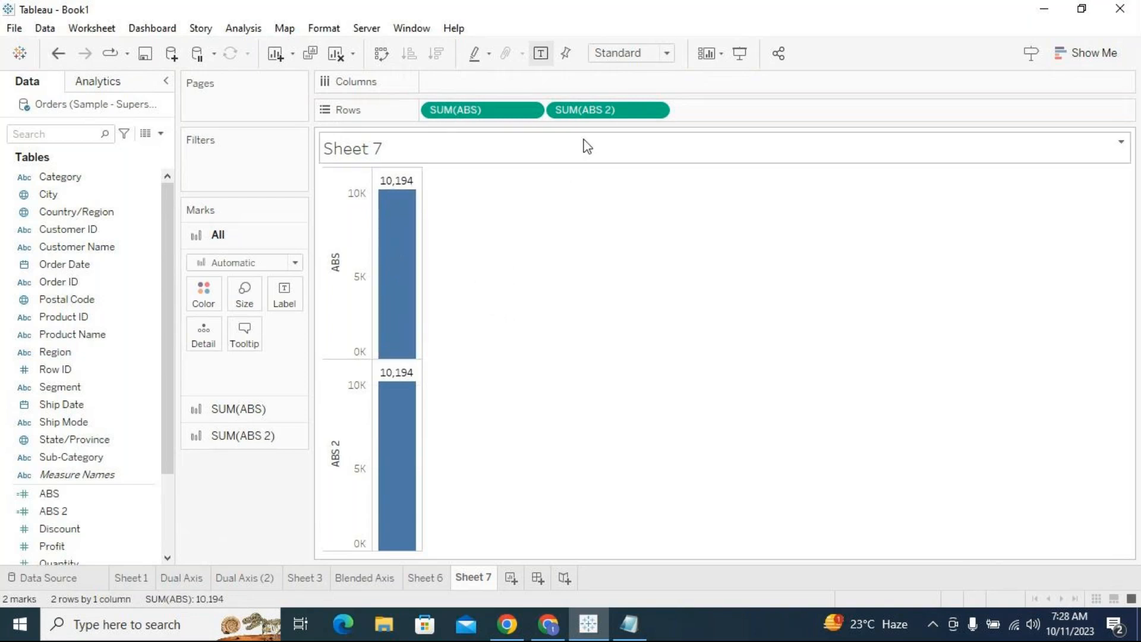
Reopen the ABS calculated field, examine its -1 argument and the ABS function description against the chart, and close the editor.
{"action": "right_click", "coordinate": [153, 503]}
{"action": "left_click", "coordinate": [189, 172]}
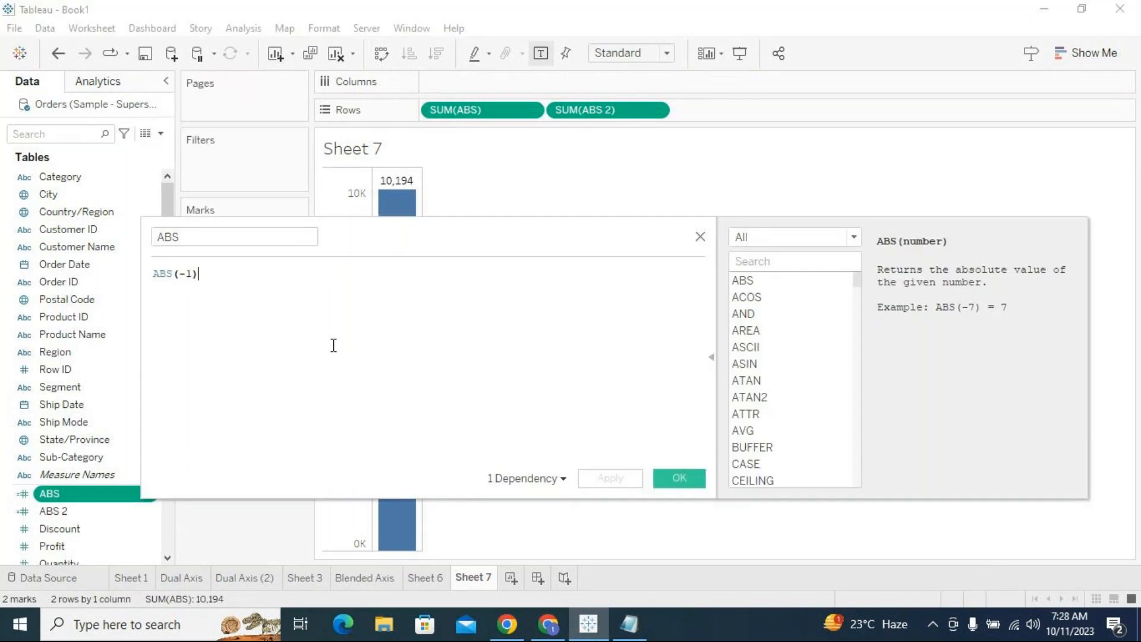
{"action": "left_click", "coordinate": [747, 283]}
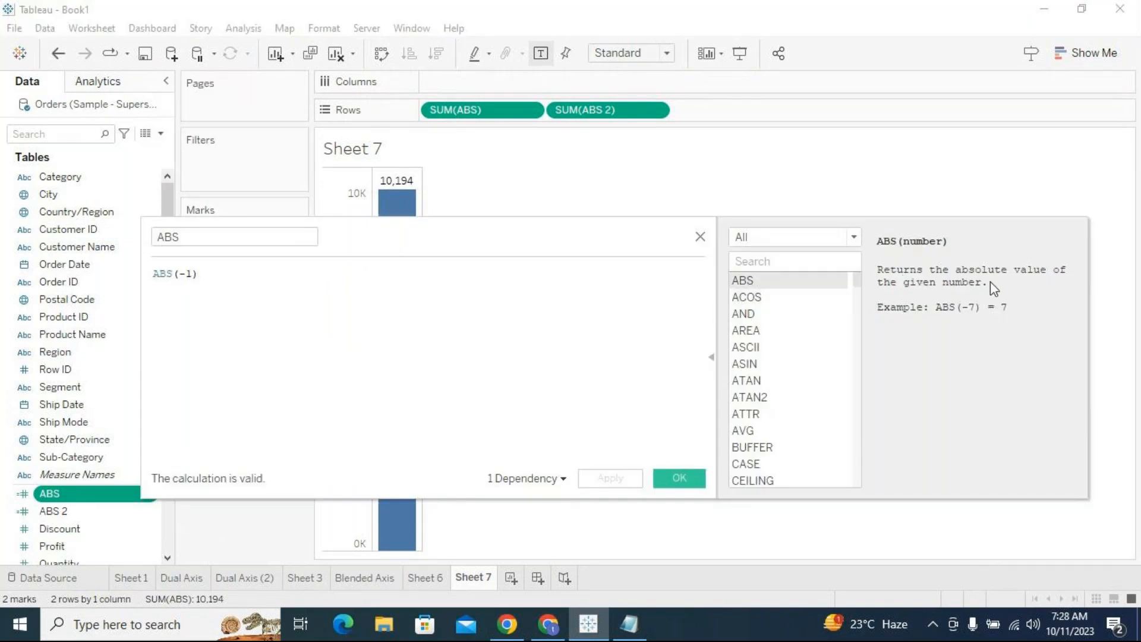
{"action": "left_click_drag", "start_coordinate": [193, 273], "coordinate": [181, 273]}
{"action": "left_click", "coordinate": [187, 274]}
{"action": "double_click", "coordinate": [187, 274]}
{"action": "left_click_drag", "start_coordinate": [342, 233], "coordinate": [331, 288]}
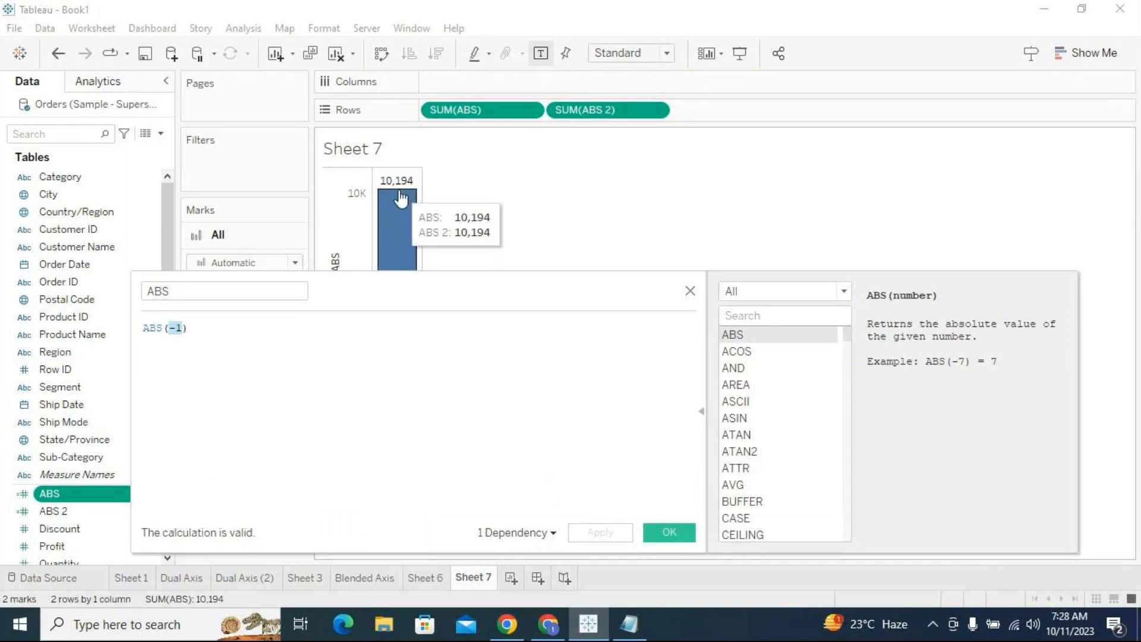
{"action": "left_click", "coordinate": [669, 533]}
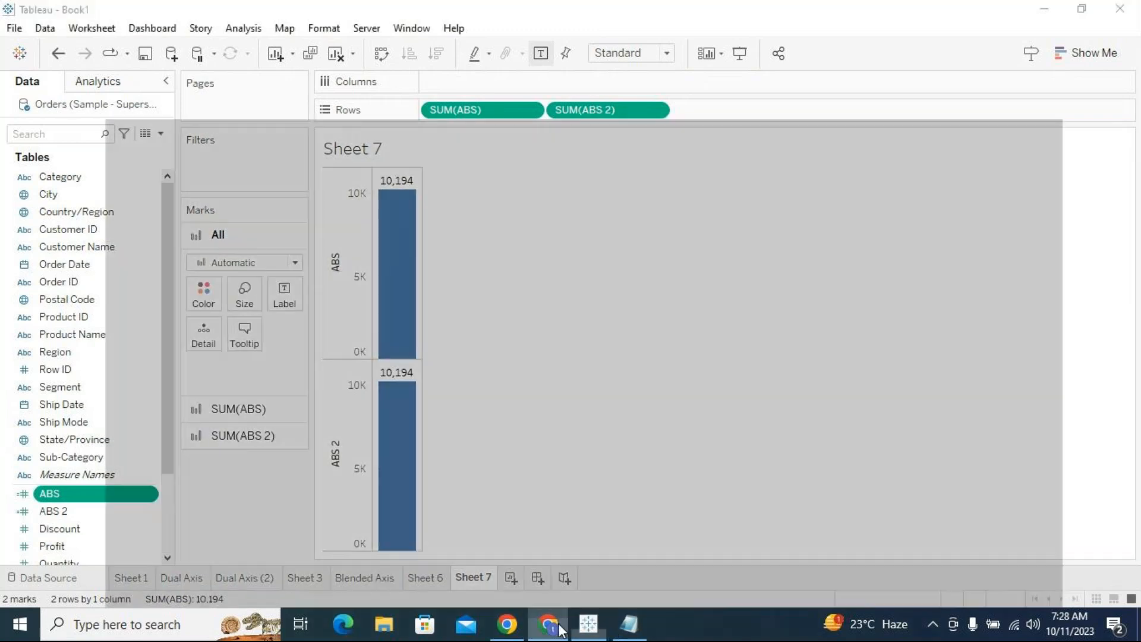
{"action": "left_click", "coordinate": [566, 593]}
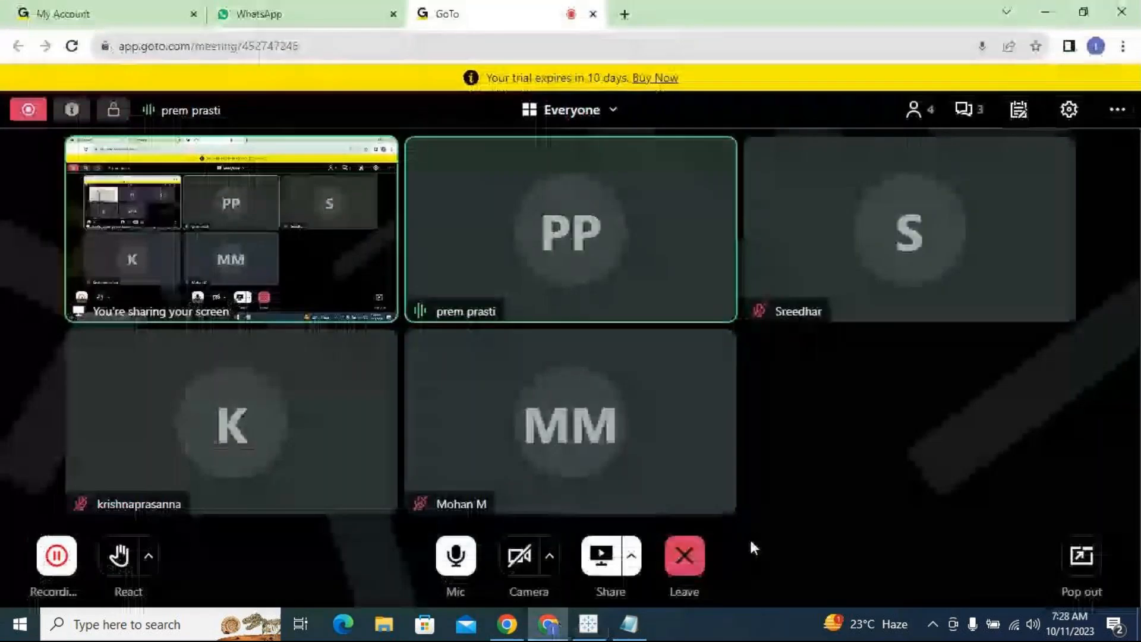
{"action": "left_click", "coordinate": [1045, 13]}
{"action": "mouse_move", "coordinate": [395, 209]}
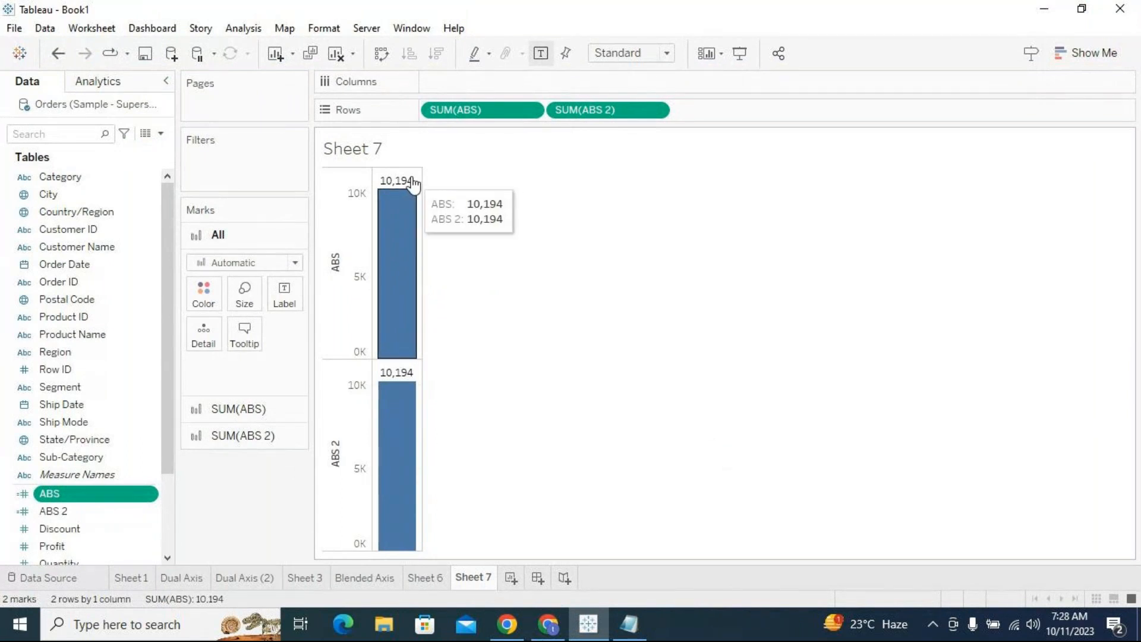
Reopen the ABS calculated field, review the function name and its -1 argument beside the ABS description, and close the editor.
{"action": "left_click", "coordinate": [152, 497]}
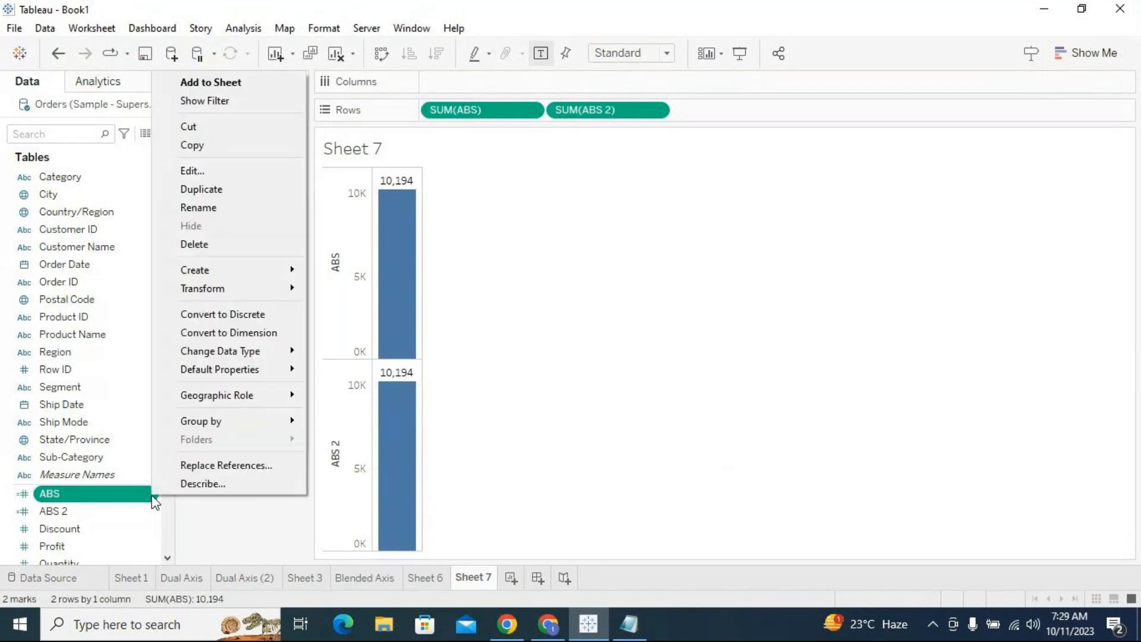
{"action": "left_click", "coordinate": [233, 170]}
{"action": "left_click_drag", "start_coordinate": [409, 300], "coordinate": [388, 355]}
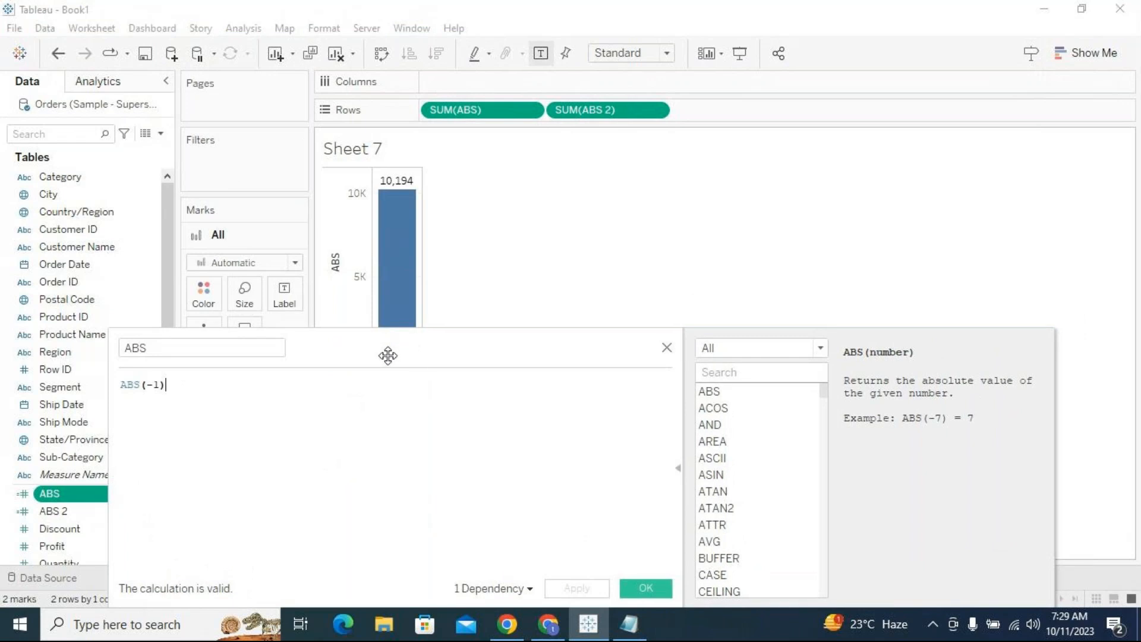
{"action": "left_click", "coordinate": [743, 393]}
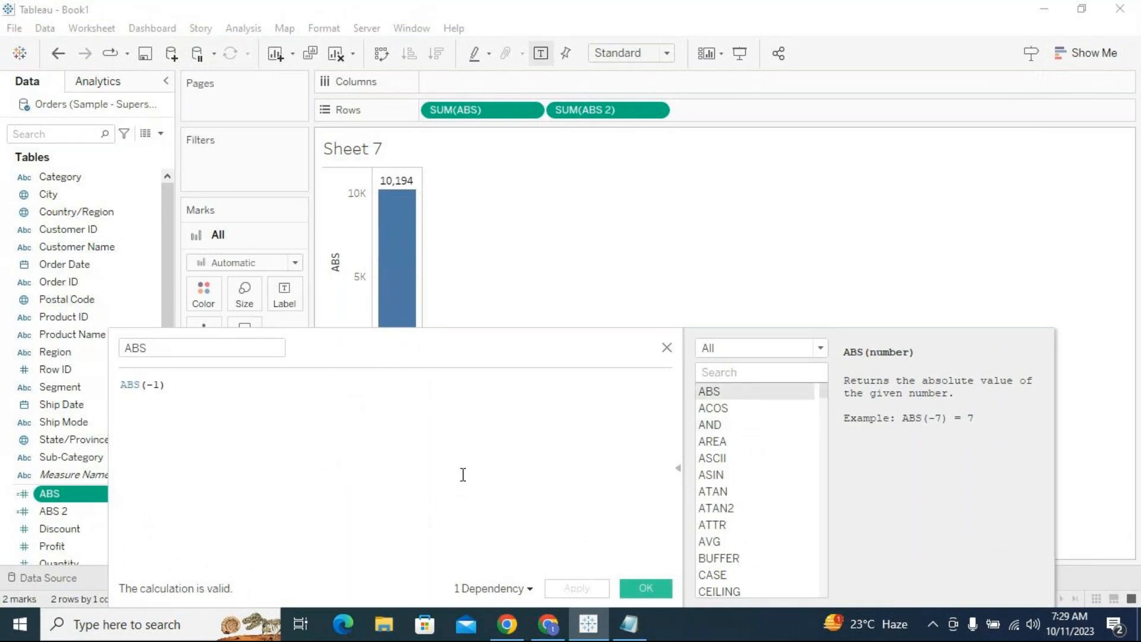
{"action": "left_click_drag", "start_coordinate": [181, 385], "coordinate": [118, 389]}
{"action": "left_click", "coordinate": [141, 387]}
{"action": "left_click_drag", "start_coordinate": [146, 388], "coordinate": [115, 387]}
{"action": "double_click", "coordinate": [150, 385]}
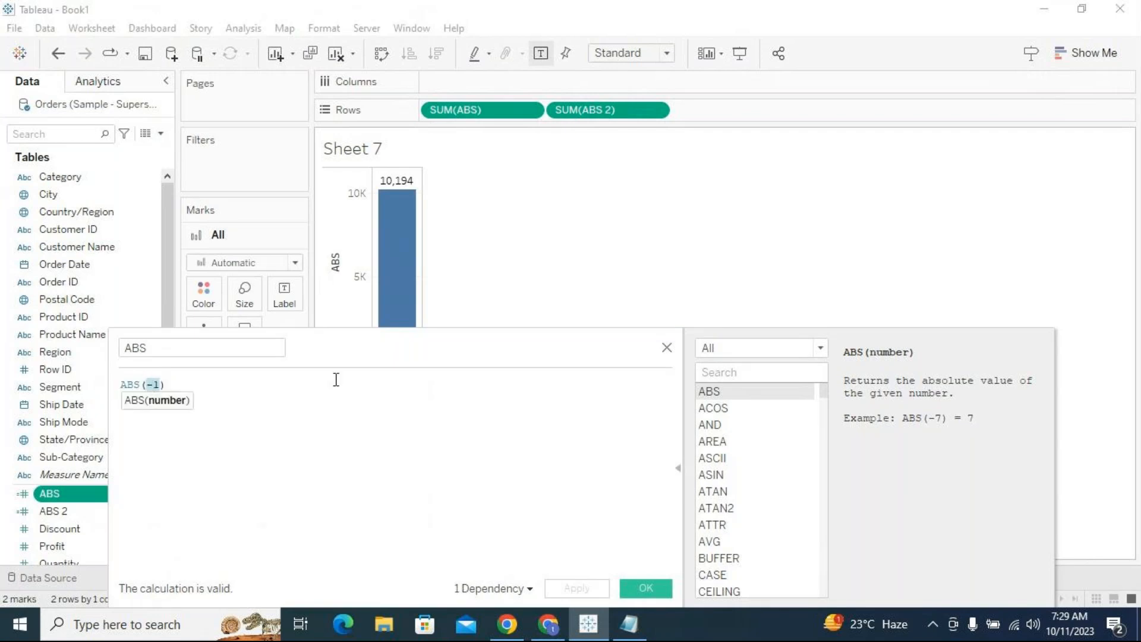
{"action": "left_click_drag", "start_coordinate": [342, 346], "coordinate": [316, 332]}
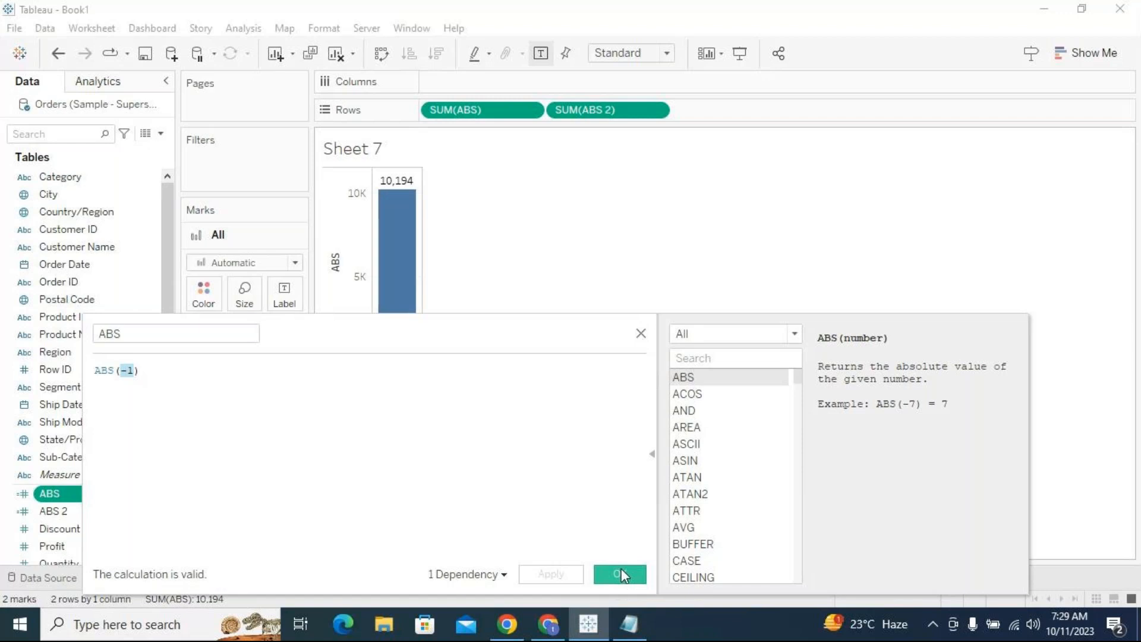
{"action": "left_click", "coordinate": [620, 572]}
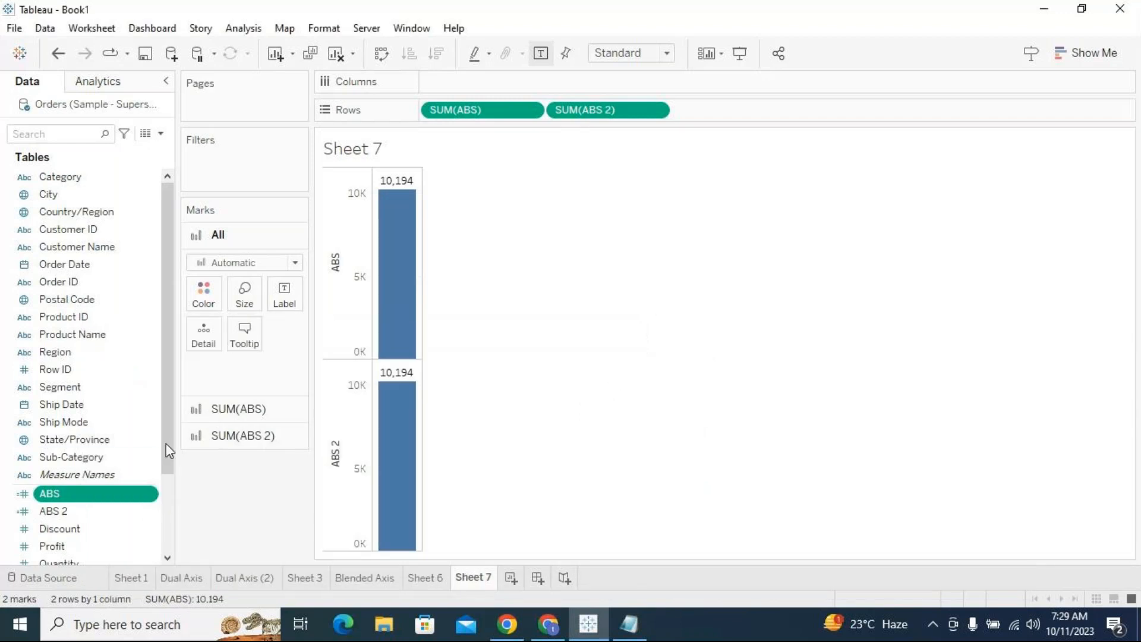
Examine the complete ABS(-1) formula in the ABS field's editor against the Sheet 7 bars, leaving the formula unedited.
{"action": "left_click_drag", "start_coordinate": [166, 438], "coordinate": [168, 515]}
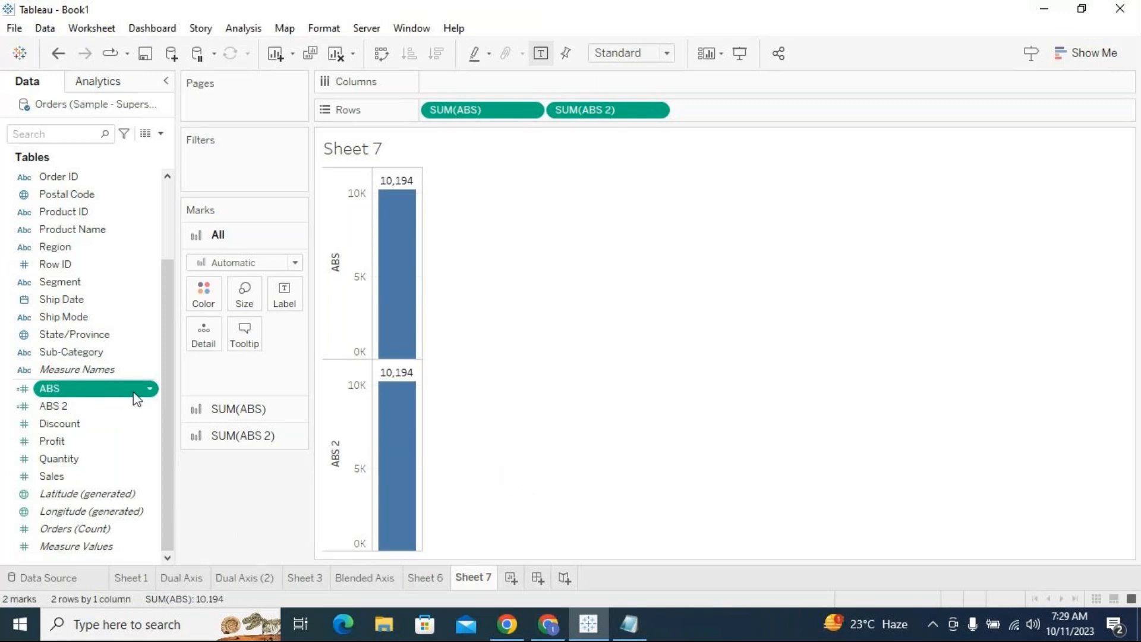
{"action": "left_click", "coordinate": [153, 389]}
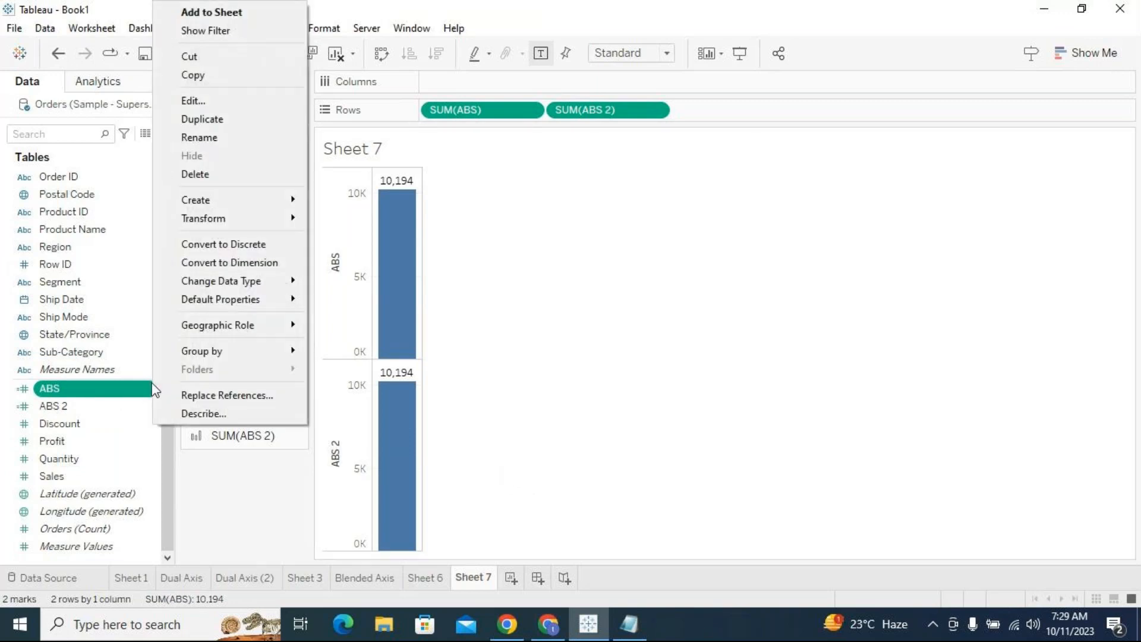
{"action": "left_click", "coordinate": [191, 102]}
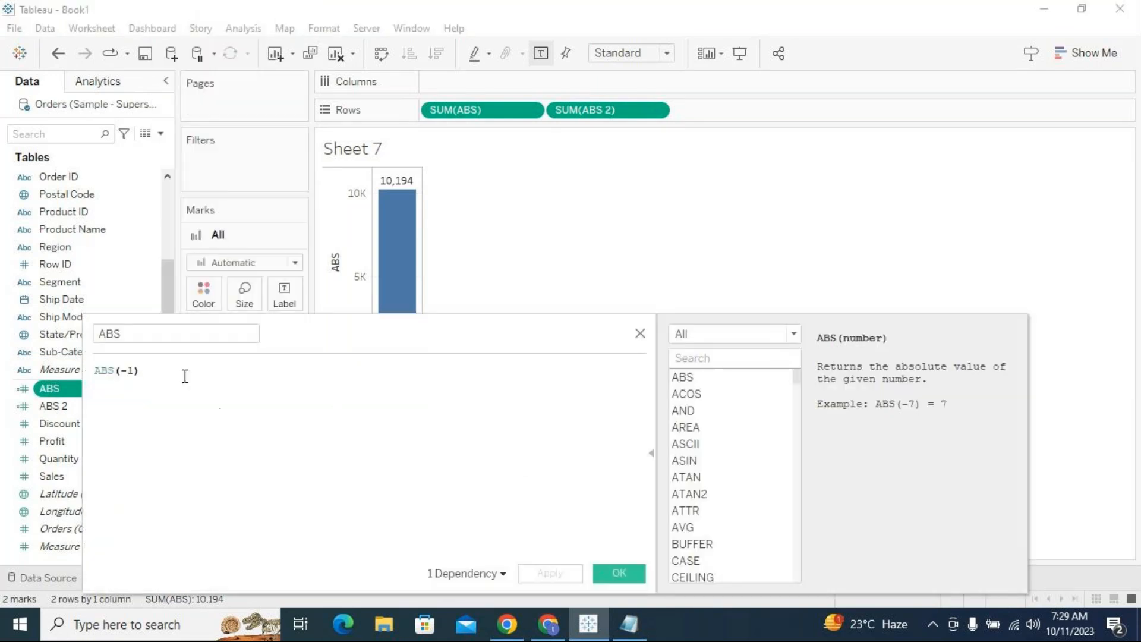
{"action": "left_click_drag", "start_coordinate": [155, 372], "coordinate": [94, 371]}
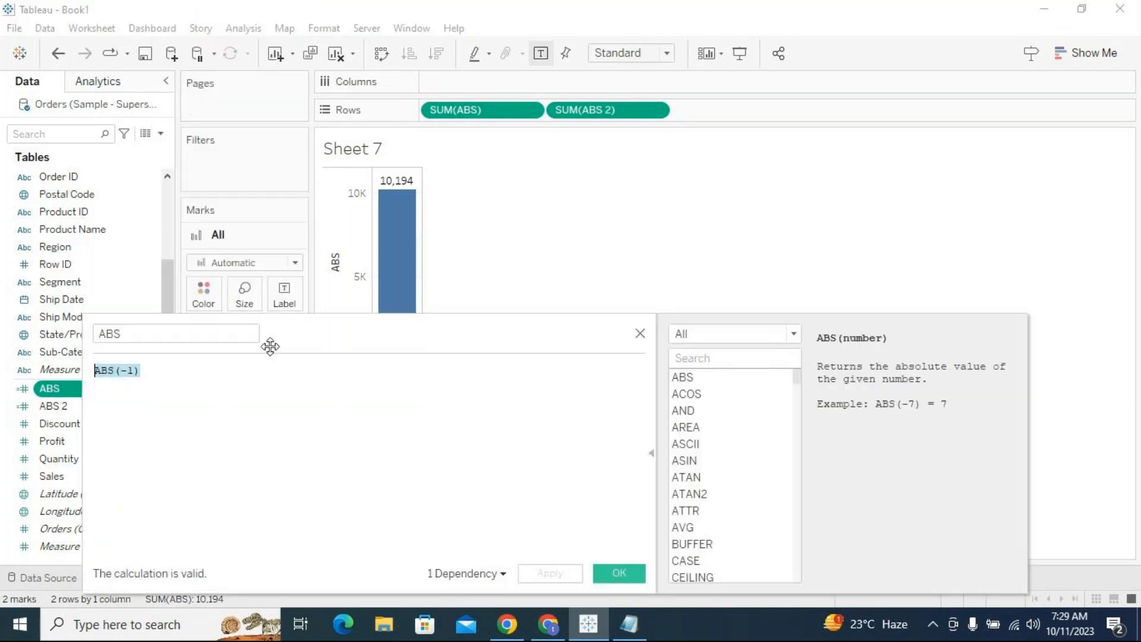
{"action": "left_click_drag", "start_coordinate": [301, 337], "coordinate": [323, 415]}
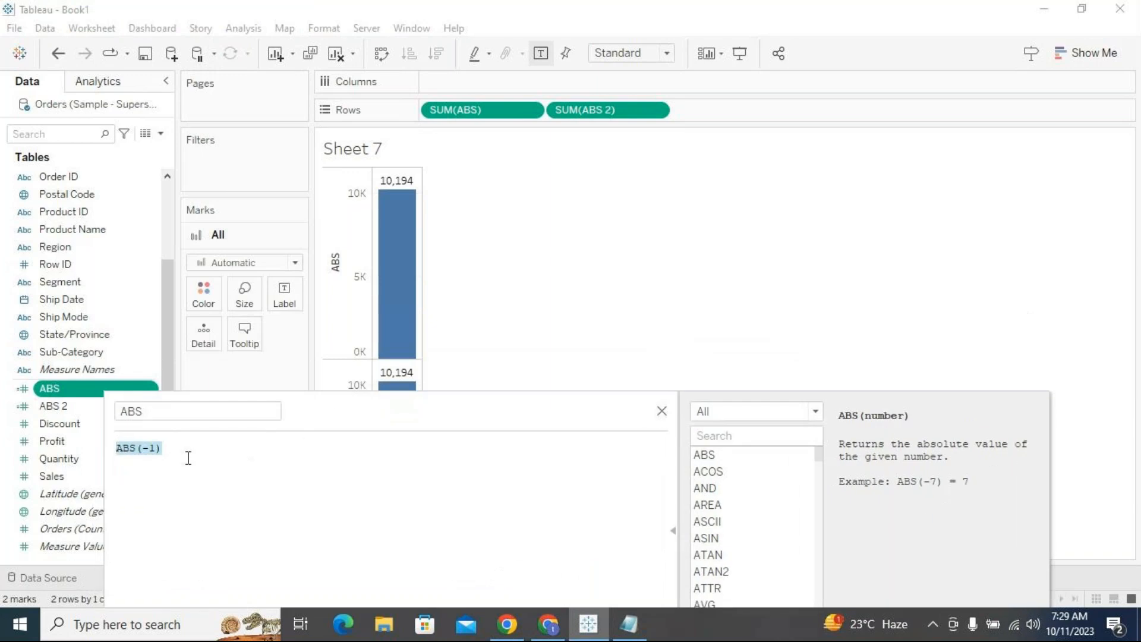
{"action": "left_click_drag", "start_coordinate": [163, 450], "coordinate": [119, 455]}
{"action": "left_click_drag", "start_coordinate": [161, 455], "coordinate": [115, 446]}
{"action": "left_click_drag", "start_coordinate": [597, 415], "coordinate": [596, 306]}
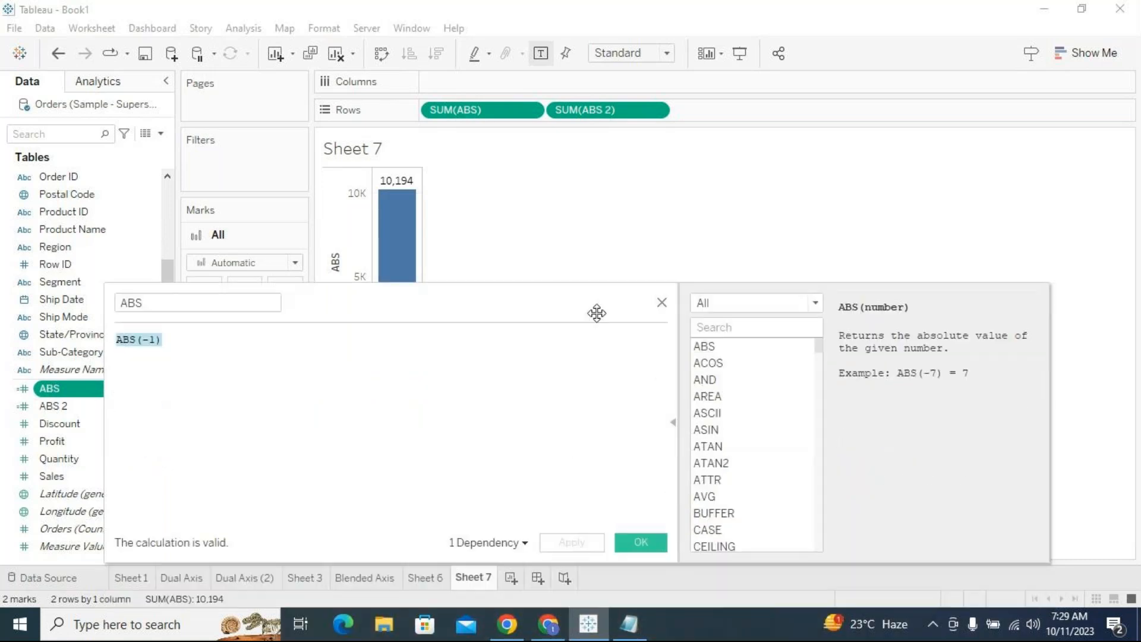
{"action": "left_click", "coordinate": [661, 304]}
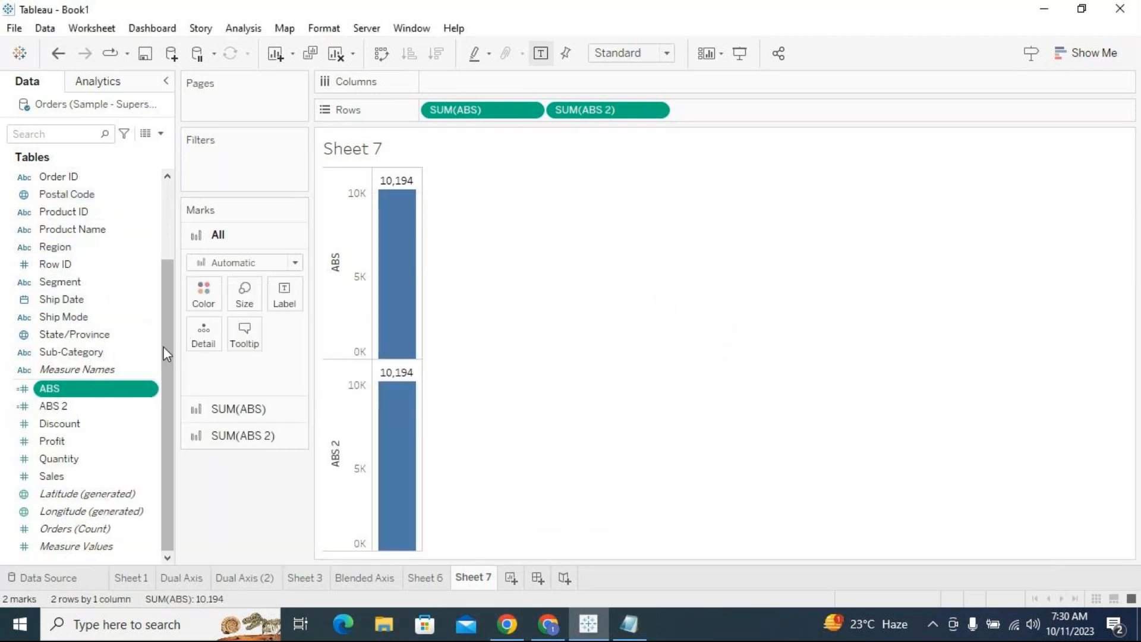
{"action": "left_click", "coordinate": [151, 392]}
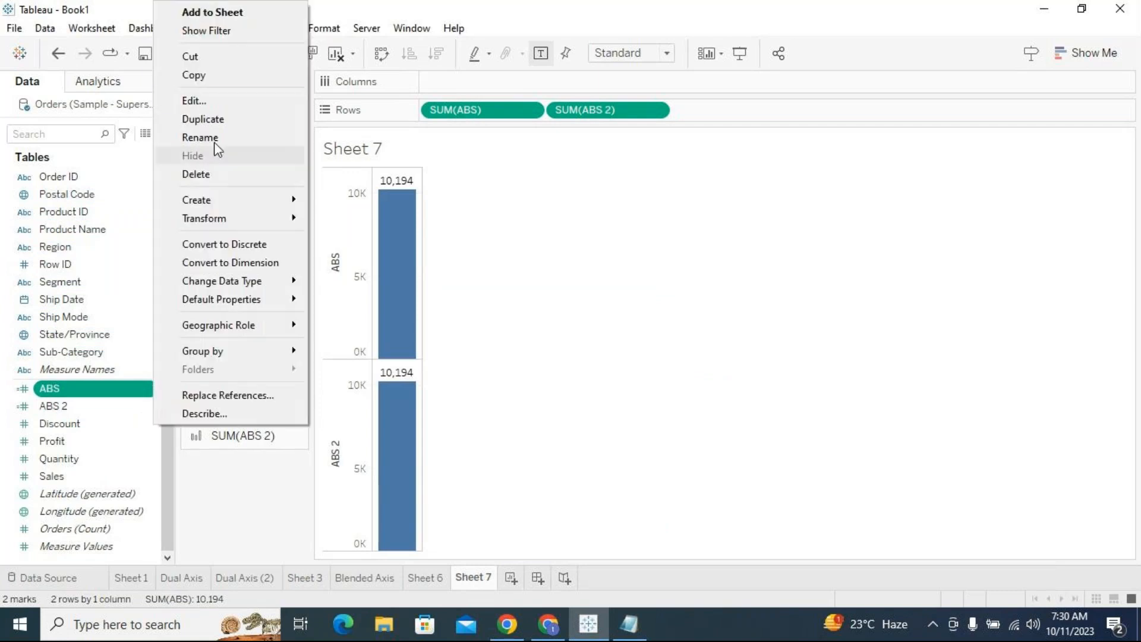
{"action": "left_click", "coordinate": [214, 102]}
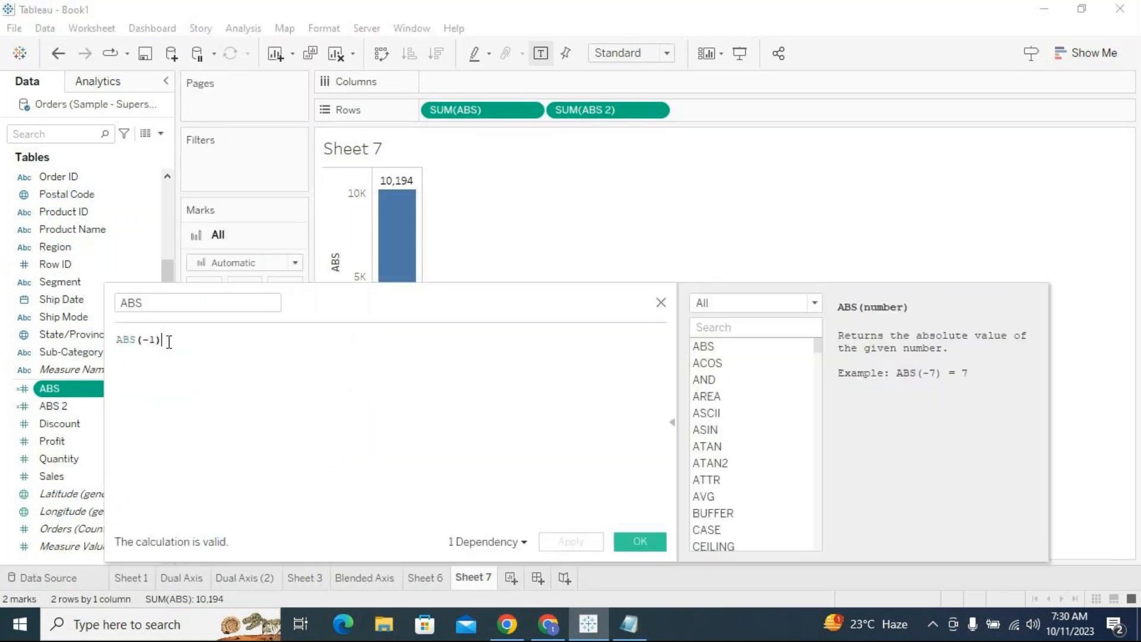
{"action": "left_click_drag", "start_coordinate": [164, 340], "coordinate": [105, 333]}
{"action": "left_click", "coordinate": [662, 303]}
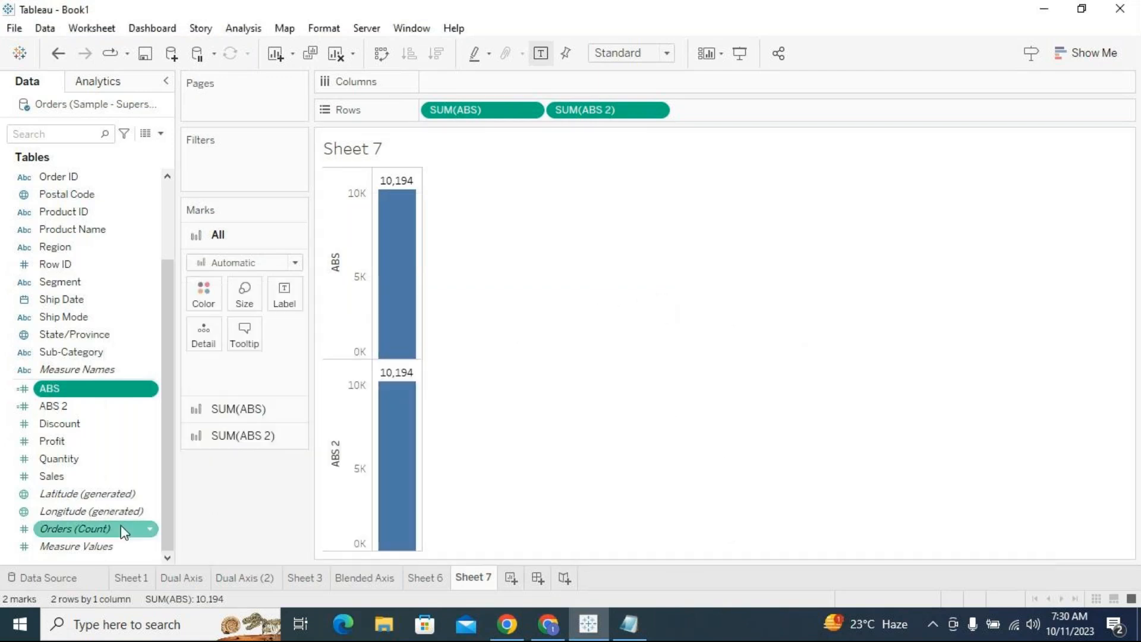
Add Orders (Count) as a third measure on the rows after ABS 2 and compare its bar with the ABS bar.
{"action": "double_click", "coordinate": [142, 529]}
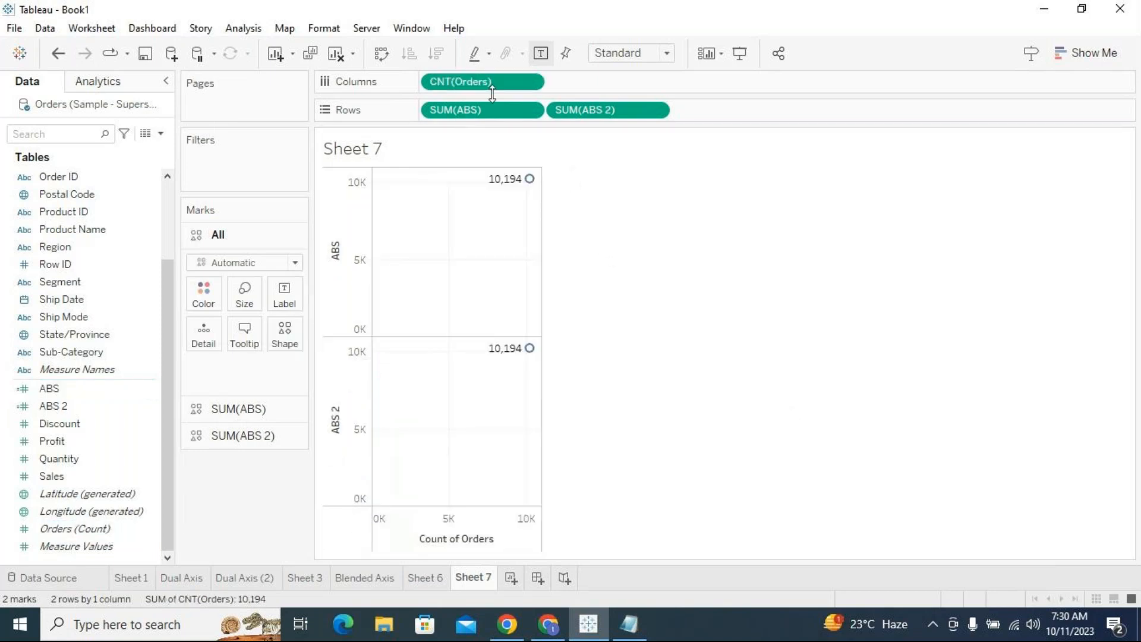
{"action": "left_click_drag", "start_coordinate": [484, 83], "coordinate": [783, 116]}
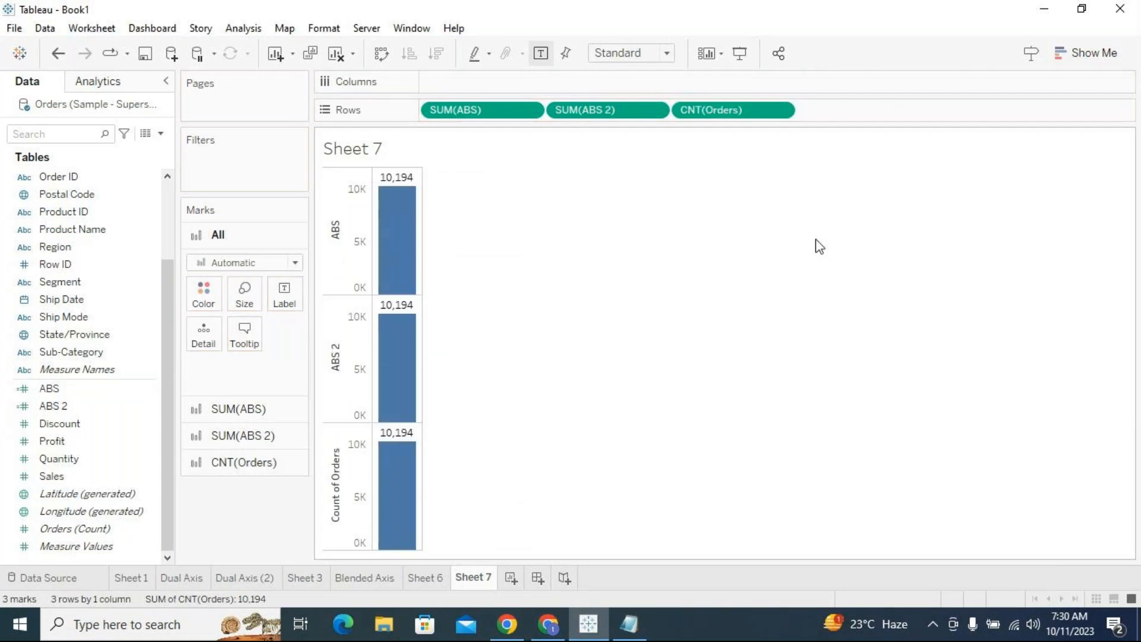
{"action": "mouse_move", "coordinate": [395, 465]}
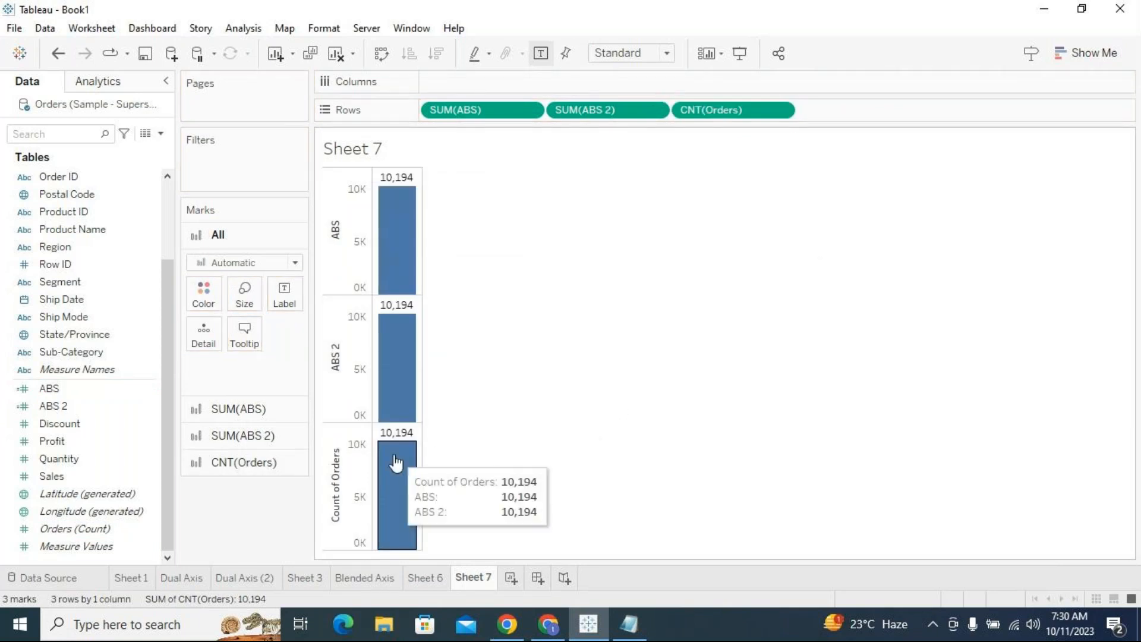
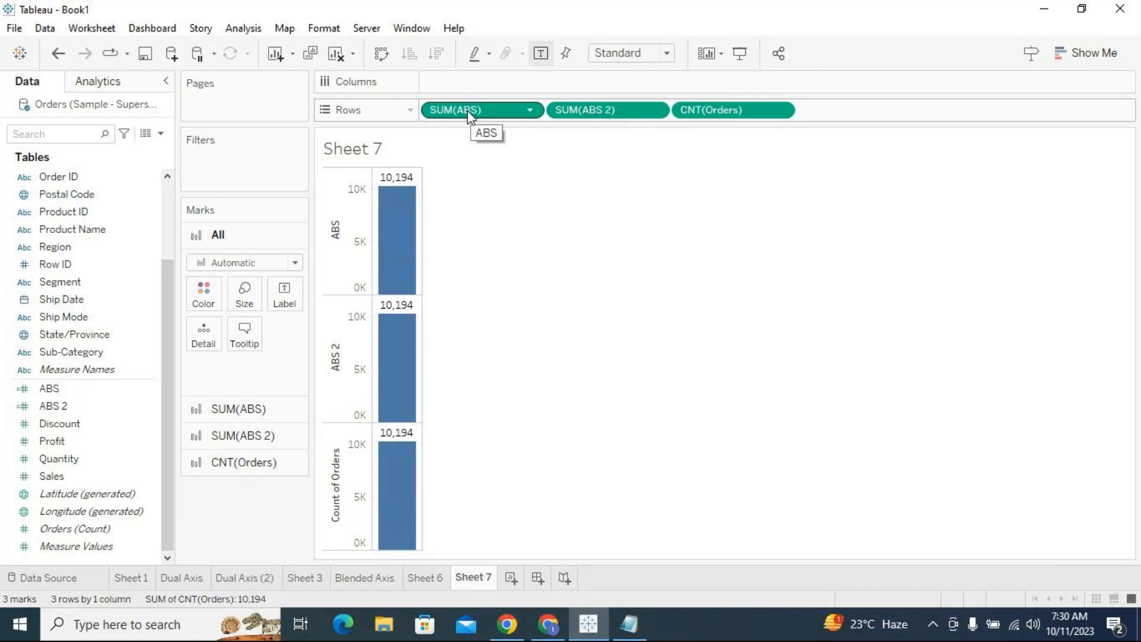
{"action": "mouse_move", "coordinate": [414, 192]}
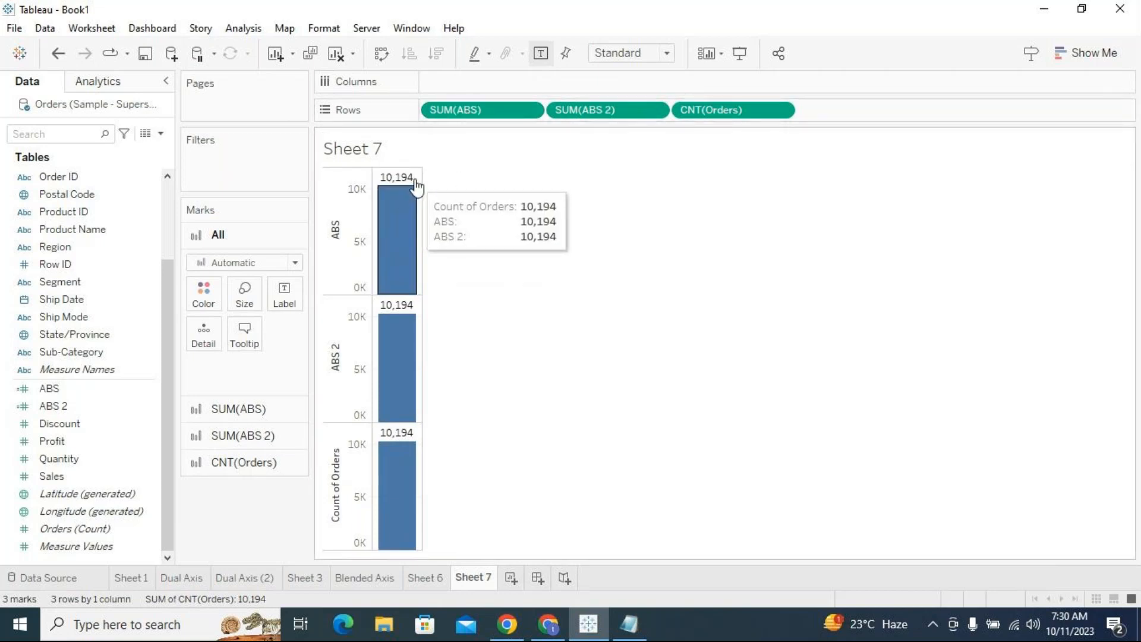
{"action": "left_click", "coordinate": [110, 426]}
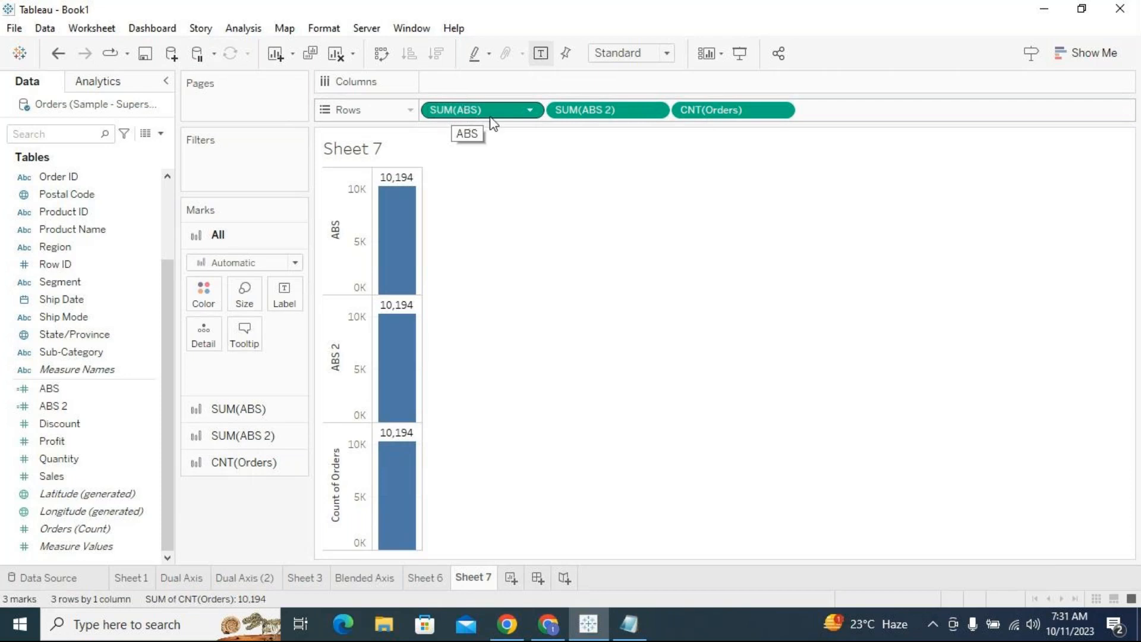
{"action": "mouse_move", "coordinate": [407, 184]}
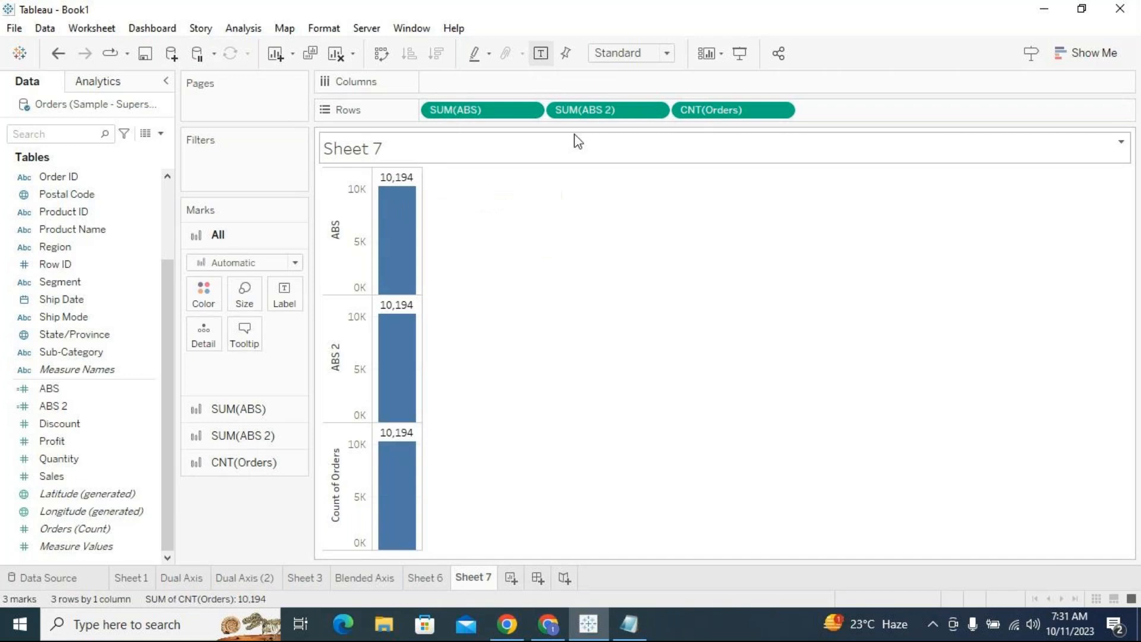
Change the aggregation of ABS on the rows to Average and inspect its bar.
{"action": "left_click", "coordinate": [530, 111]}
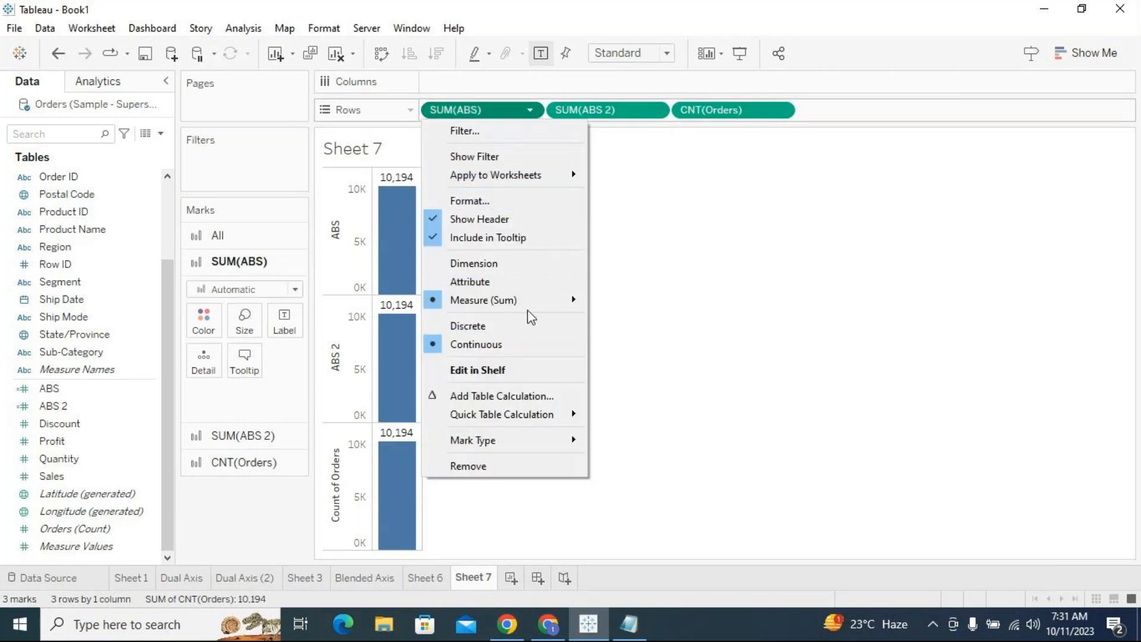
{"action": "mouse_move", "coordinate": [529, 309]}
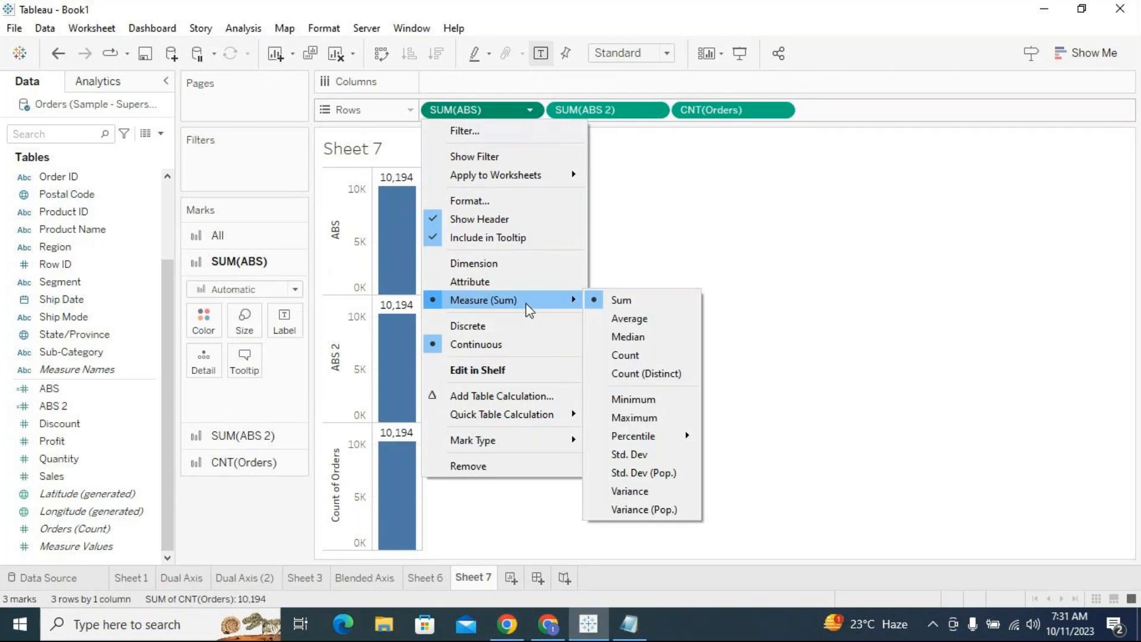
{"action": "left_click", "coordinate": [609, 319]}
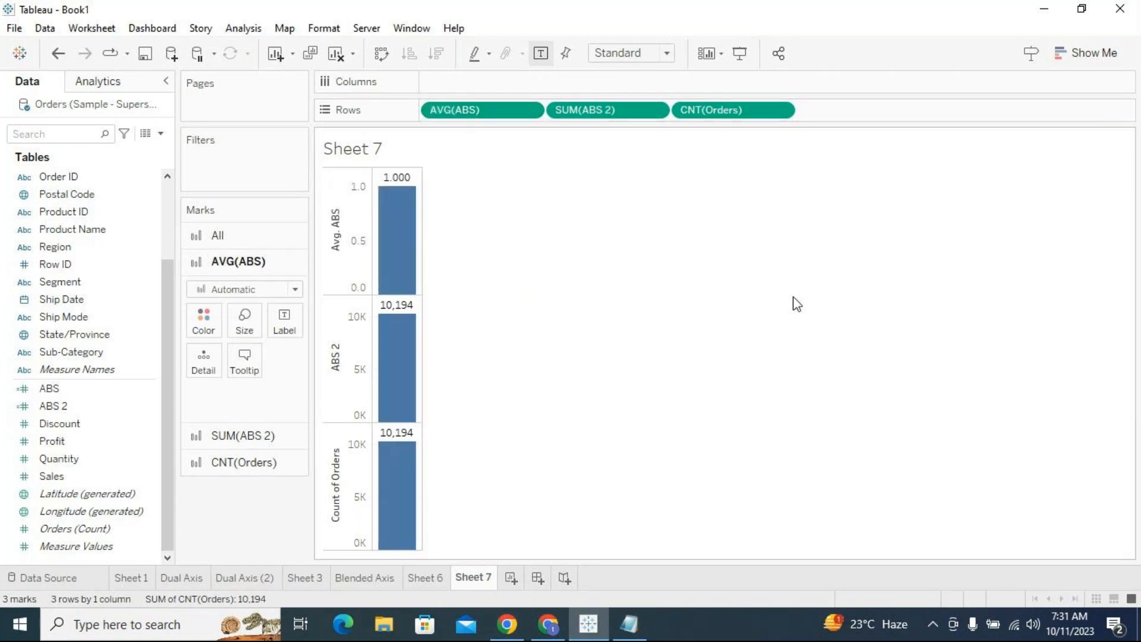
{"action": "mouse_move", "coordinate": [395, 227]}
Convert ABS on the rows to an unaggregated dimension and review its available measure aggregations without choosing one.
{"action": "left_click", "coordinate": [530, 110]}
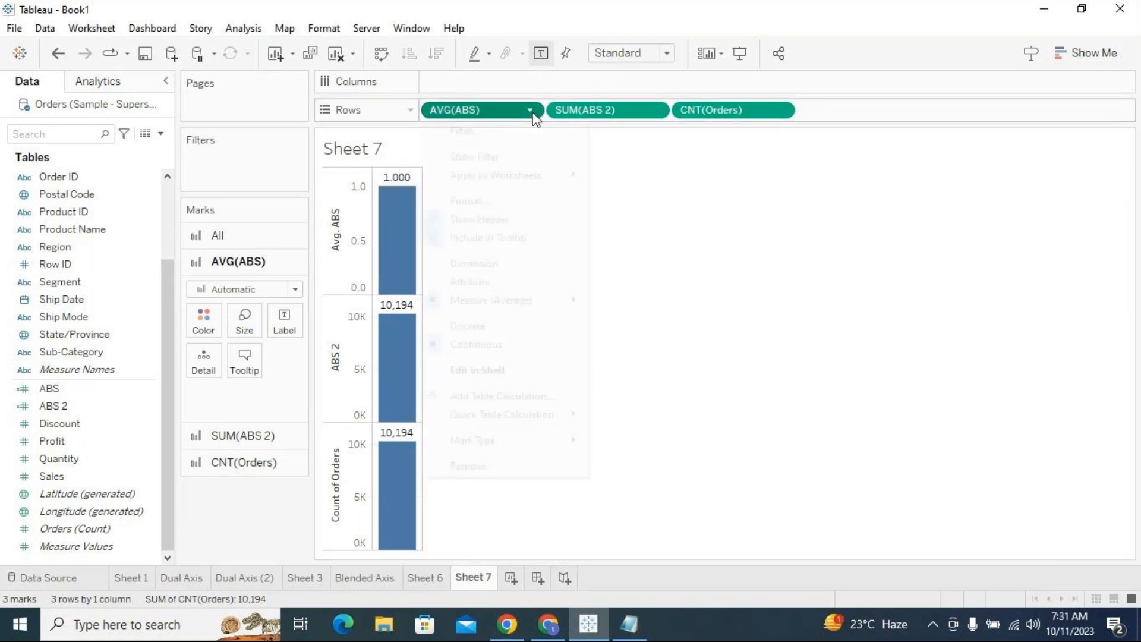
{"action": "left_click", "coordinate": [519, 262]}
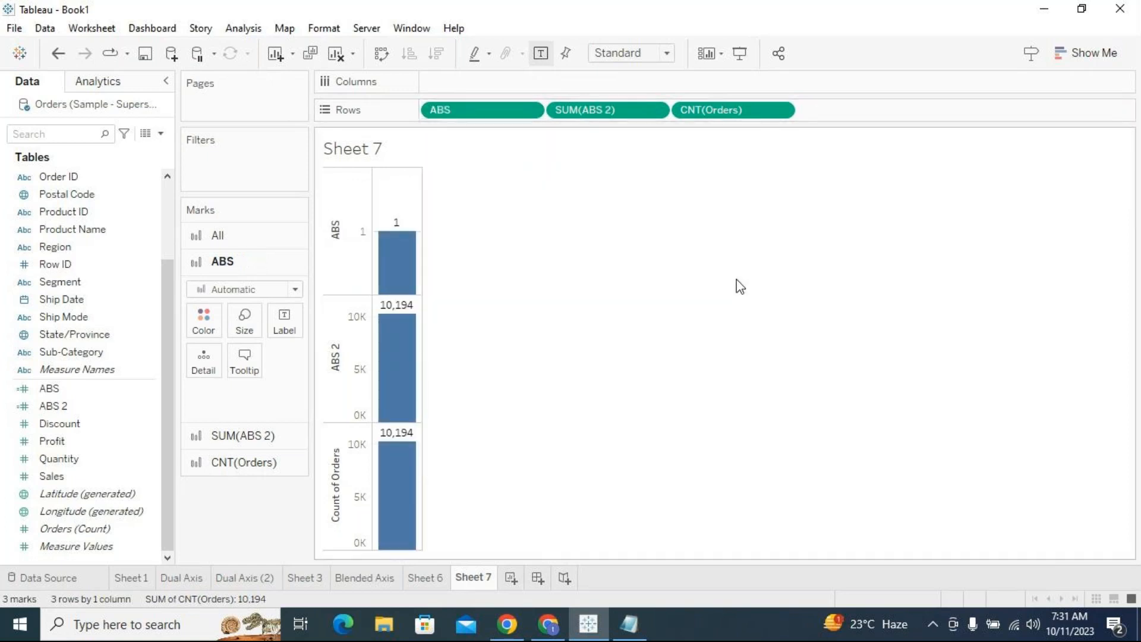
{"action": "left_click", "coordinate": [529, 111]}
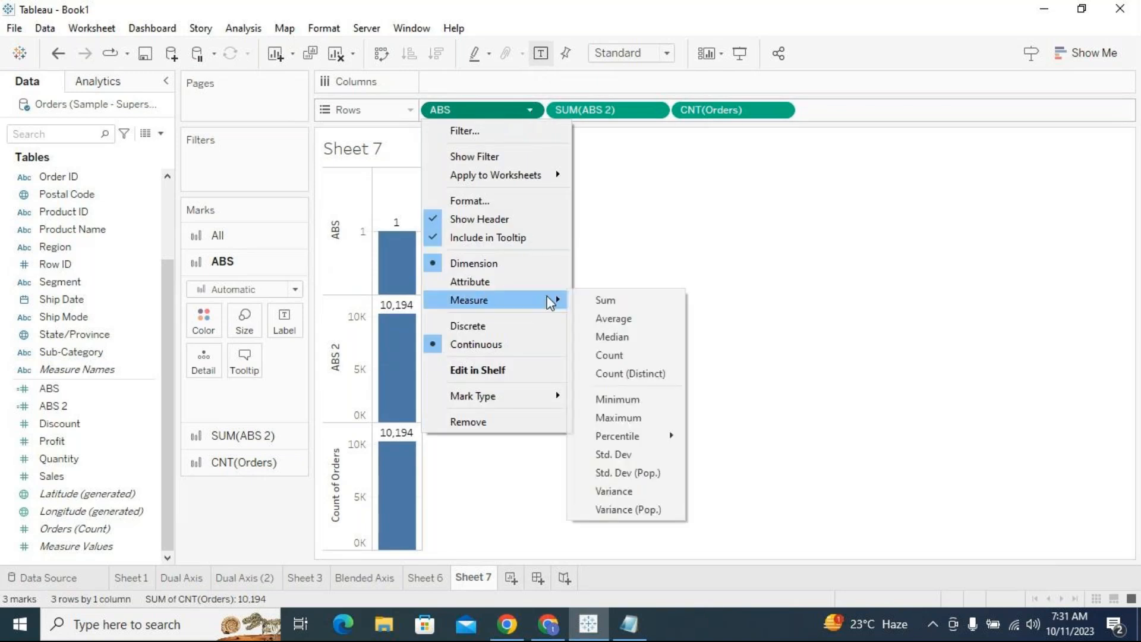
{"action": "left_click", "coordinate": [581, 234]}
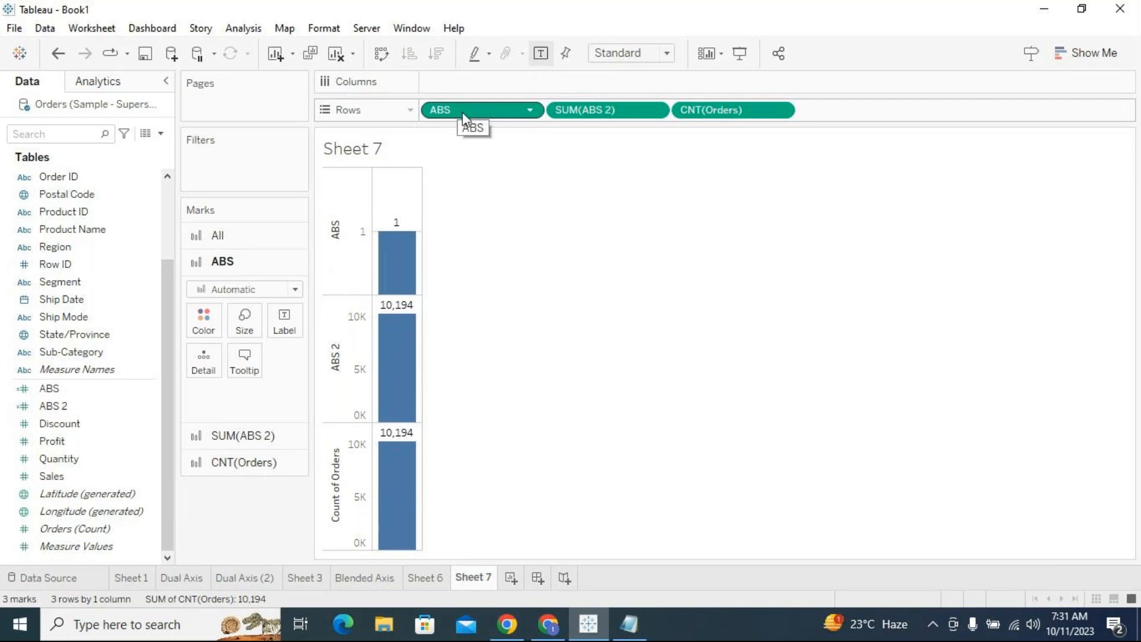
Set the aggregation of ABS 2 to Average and remove the count of Orders from the rows.
{"action": "left_click", "coordinate": [657, 110]}
{"action": "mouse_move", "coordinate": [675, 304]}
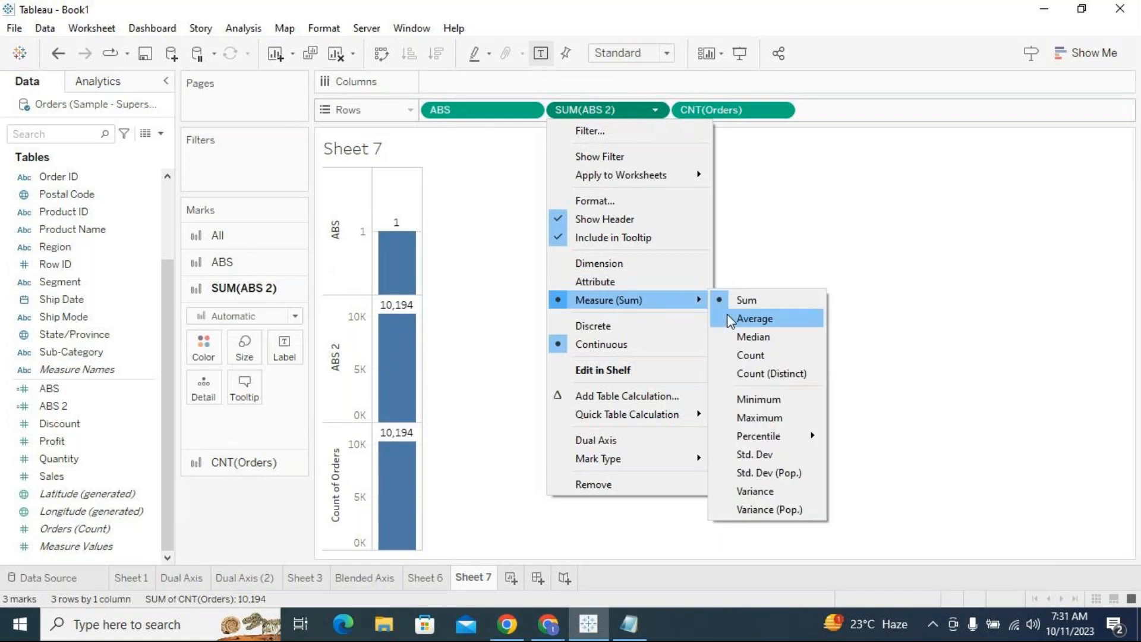
{"action": "left_click", "coordinate": [730, 320]}
{"action": "left_click_drag", "start_coordinate": [742, 116], "coordinate": [544, 330]}
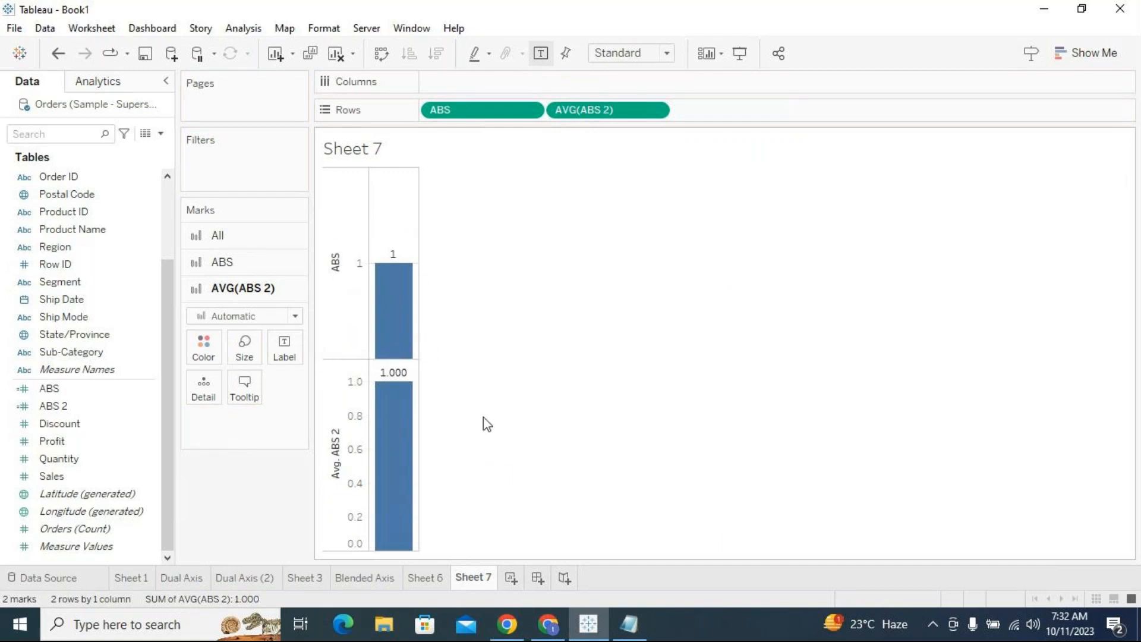
{"action": "mouse_move", "coordinate": [383, 355]}
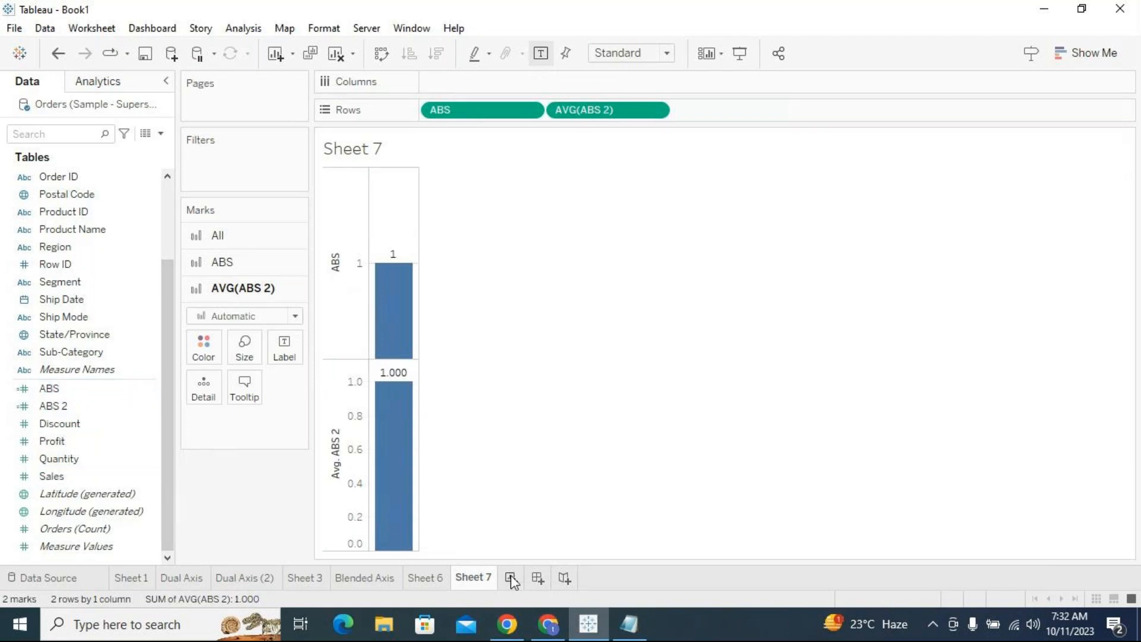
Rename the Sheet 7 worksheet as ABS and add a new blank worksheet after it.
{"action": "double_click", "coordinate": [473, 580]}
{"action": "type", "text": "ABS"}
{"action": "key", "text": "Return"}
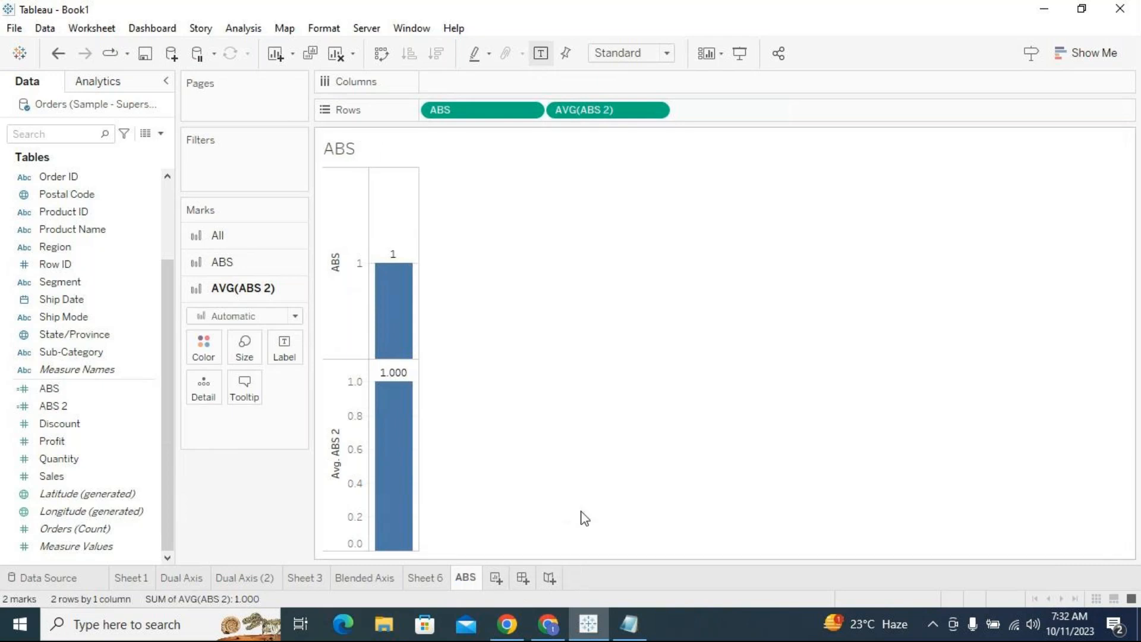
{"action": "left_click", "coordinate": [489, 577]}
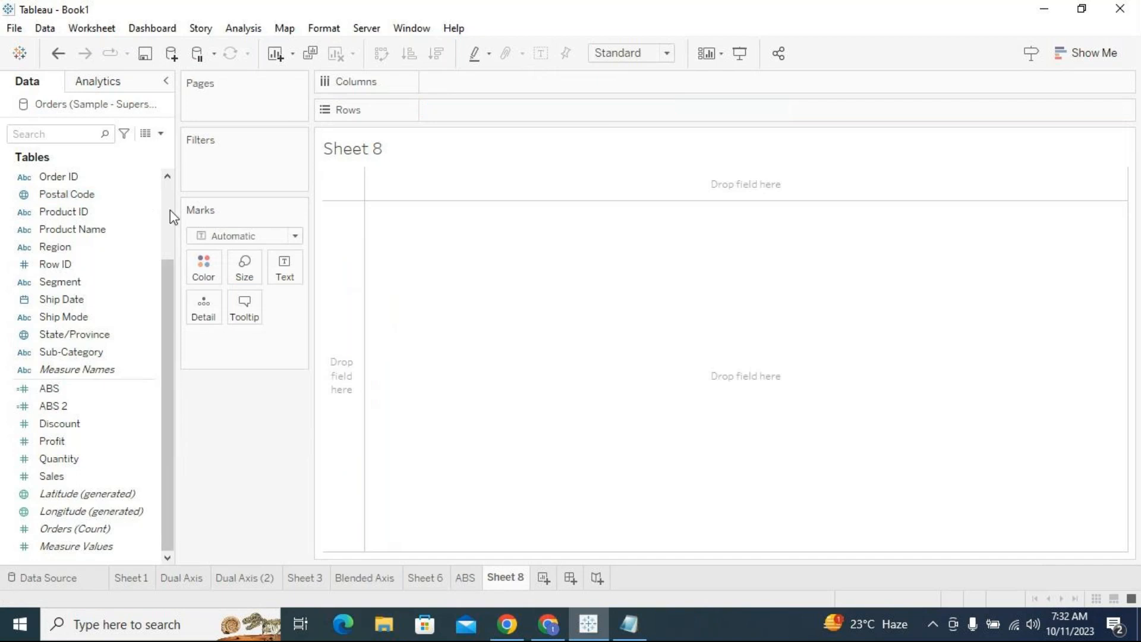
Start a new calculated field and look up the DIV description among the Number functions.
{"action": "scroll", "coordinate": [170, 210], "scroll_direction": "up", "scroll_amount": 3}
{"action": "left_click", "coordinate": [161, 134]}
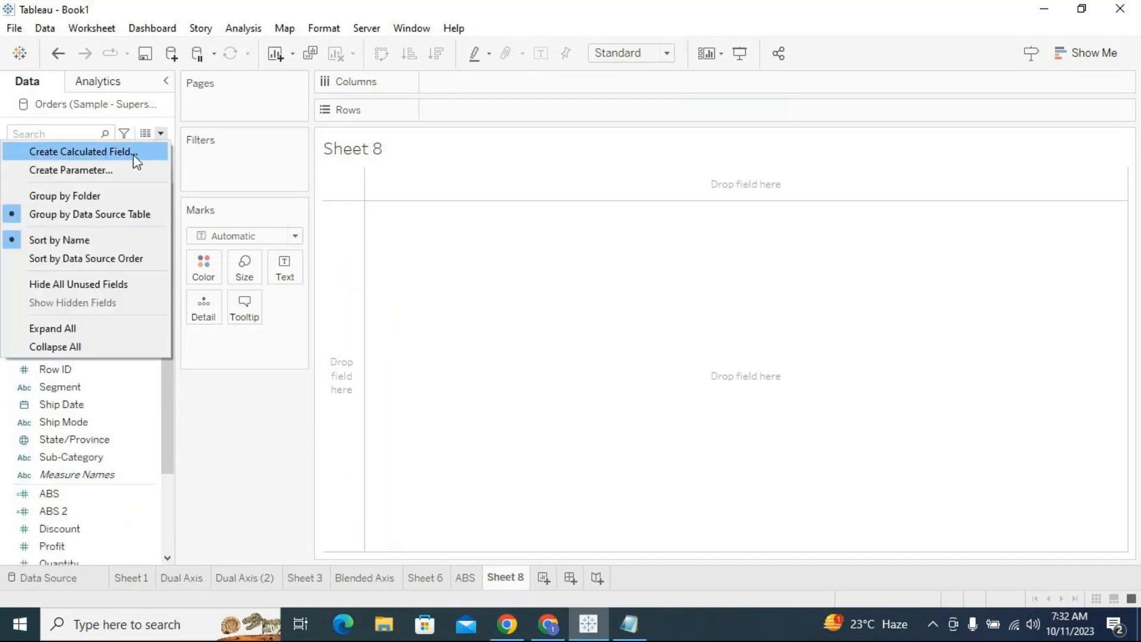
{"action": "left_click", "coordinate": [136, 153]}
{"action": "left_click", "coordinate": [722, 195]}
{"action": "left_click", "coordinate": [678, 225]}
{"action": "left_click_drag", "start_coordinate": [765, 265], "coordinate": [767, 298]}
{"action": "left_click", "coordinate": [650, 321]}
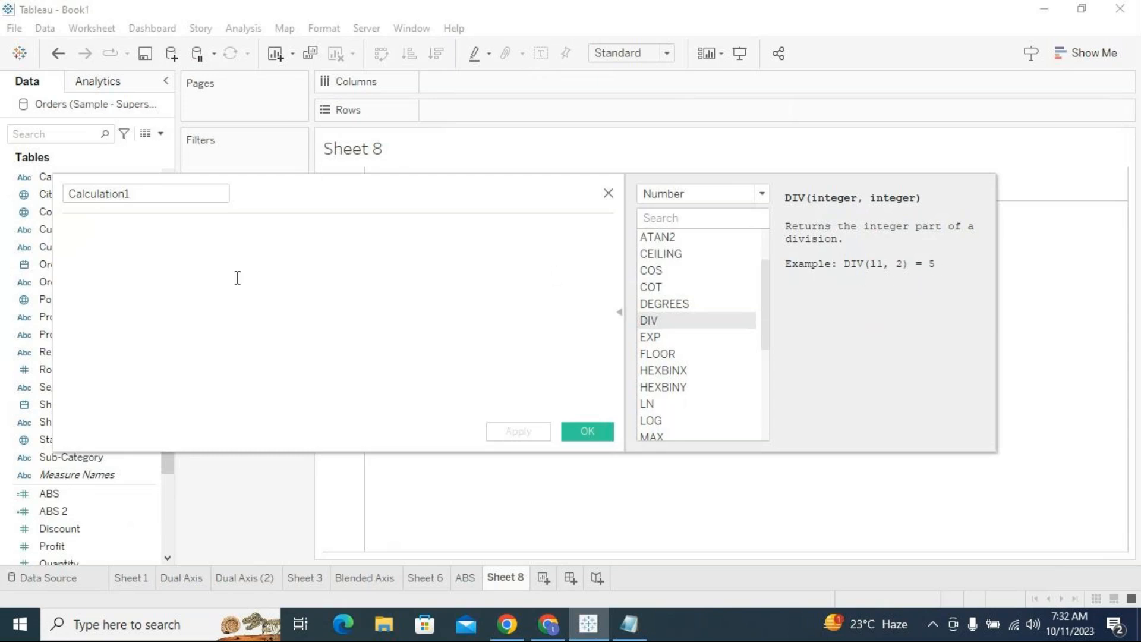
Name the calculated field DIV, enter the formula DIV(35,7), and save it.
{"action": "double_click", "coordinate": [170, 198]}
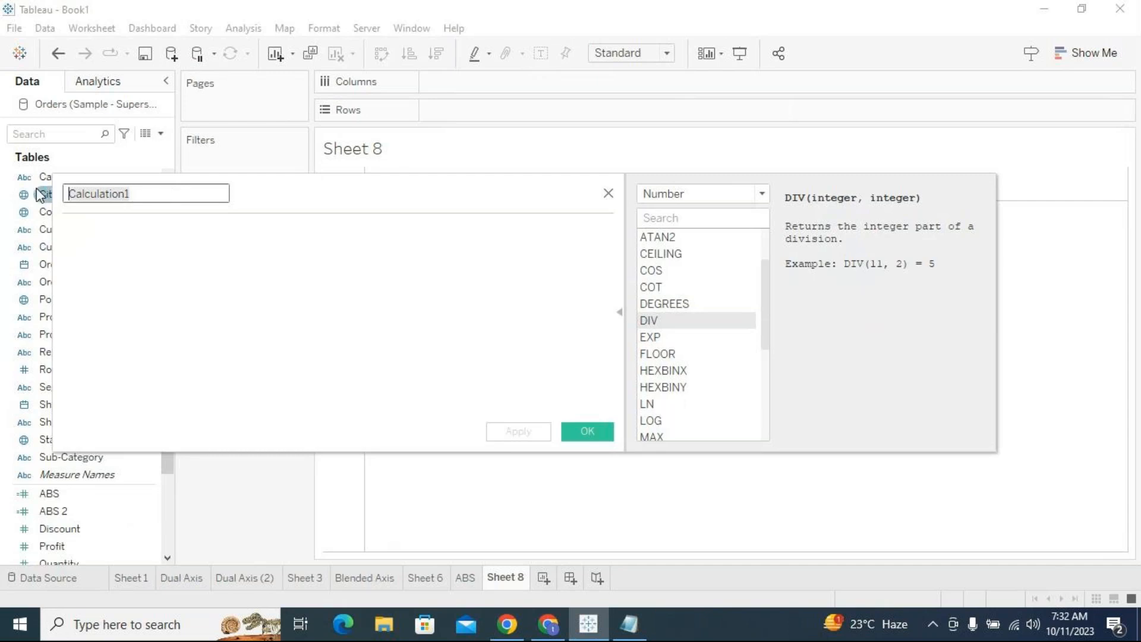
{"action": "type", "text": "DIV"}
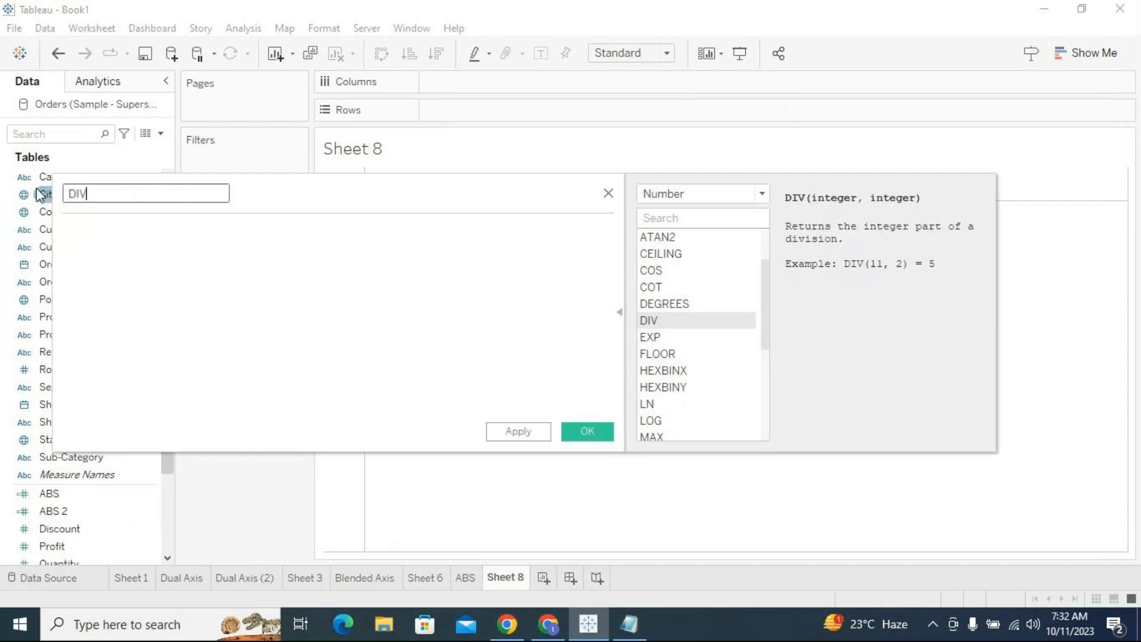
{"action": "left_click", "coordinate": [168, 260]}
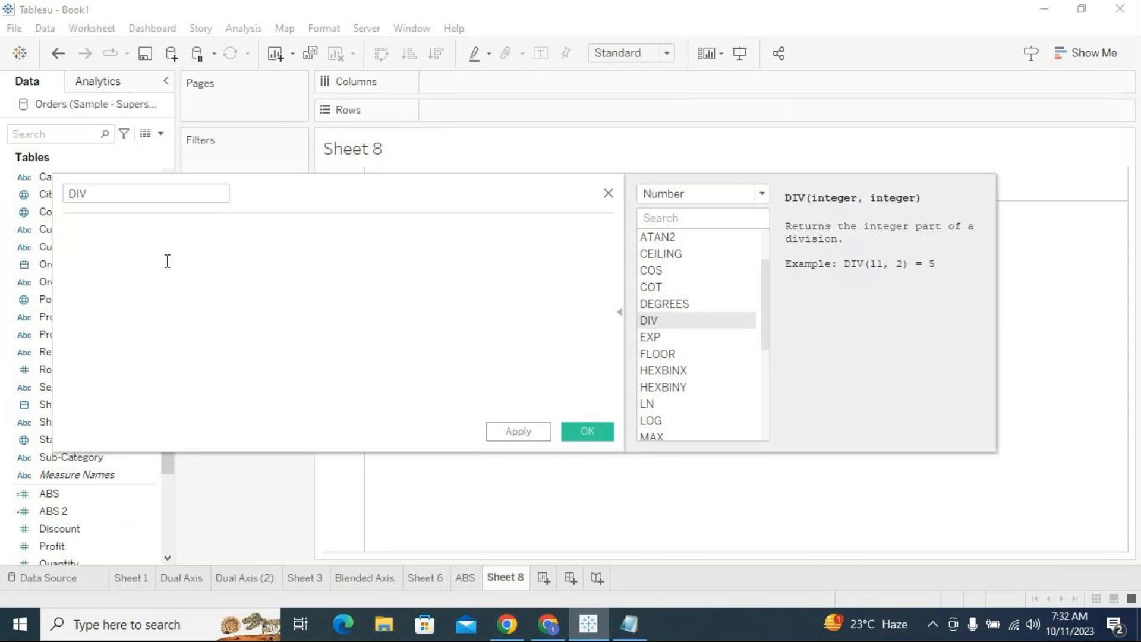
{"action": "type", "text": "DIV"}
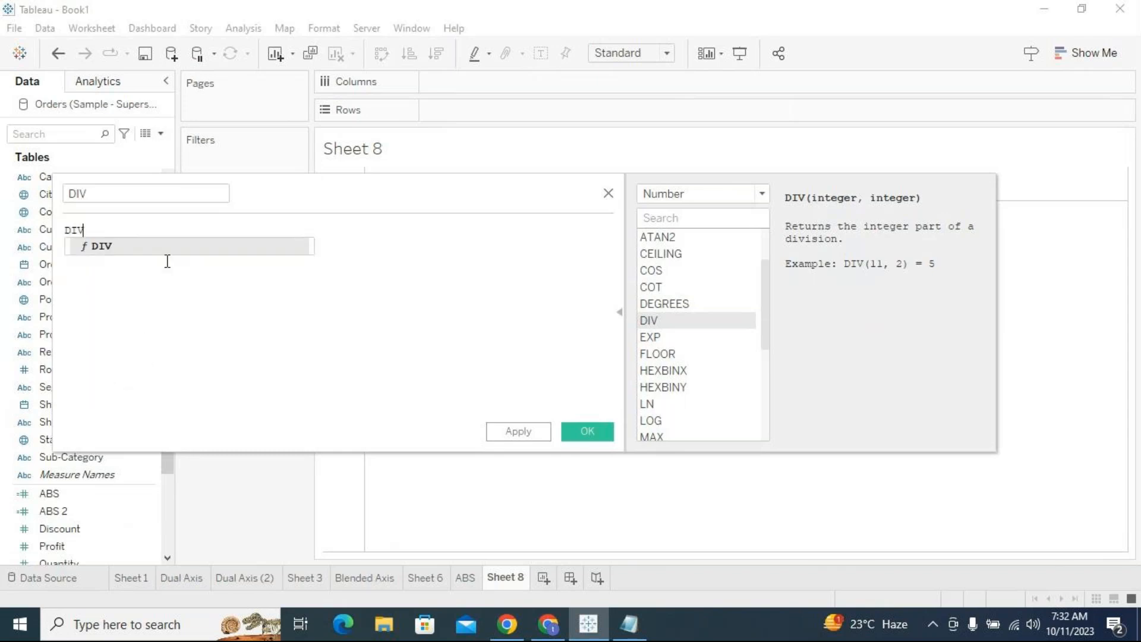
{"action": "key", "text": "Return"}
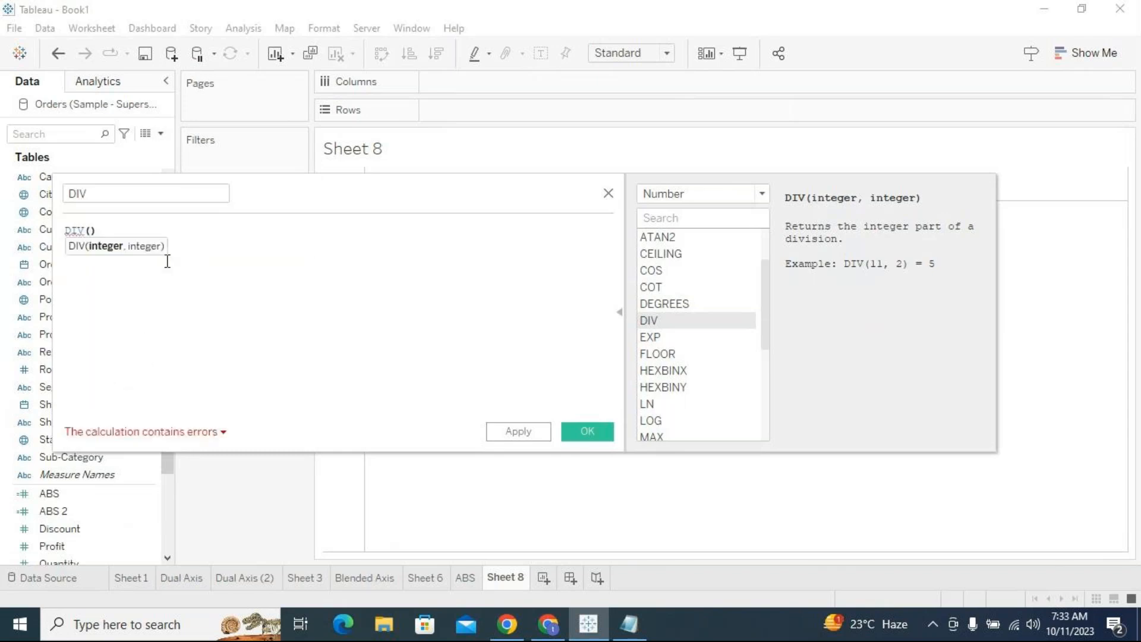
{"action": "type", "text": "35"}
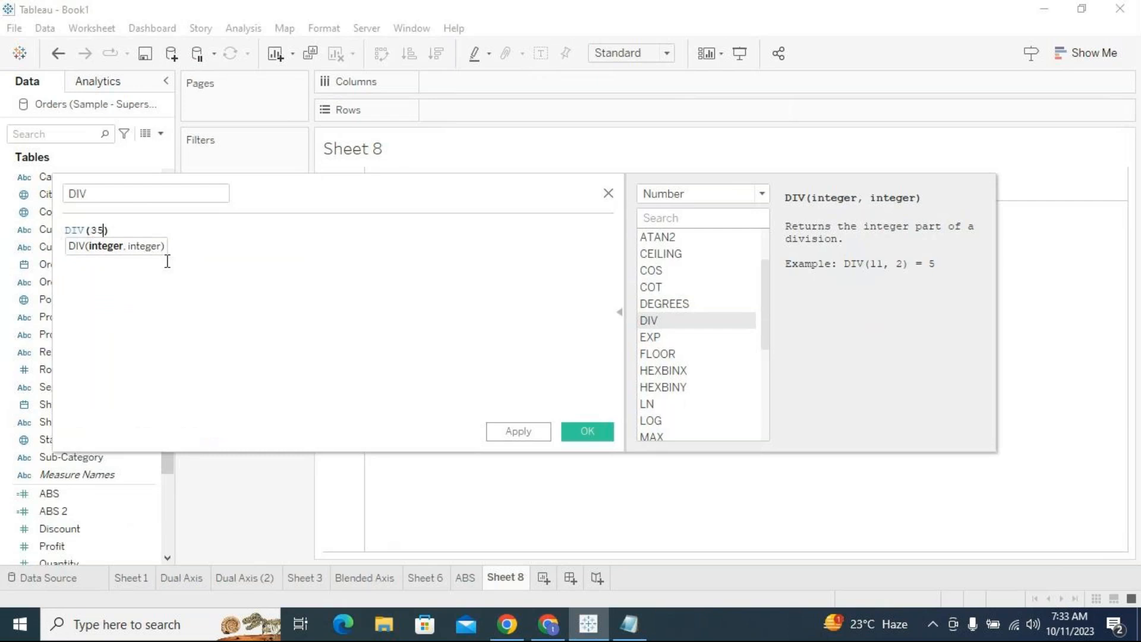
{"action": "type", "text": ",7"}
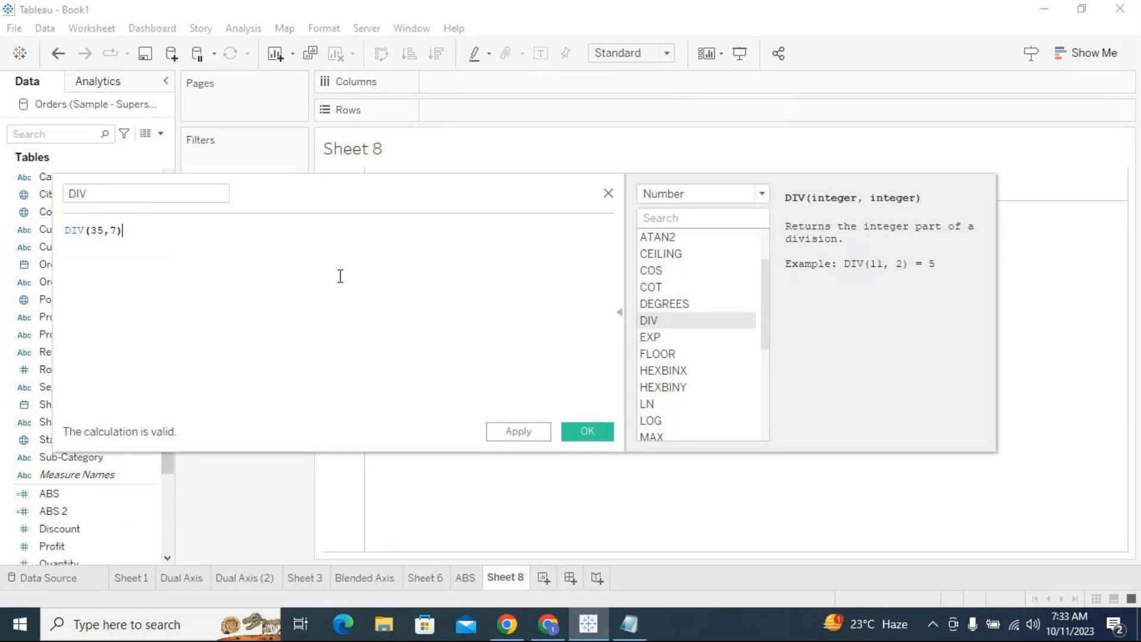
{"action": "left_click", "coordinate": [517, 433]}
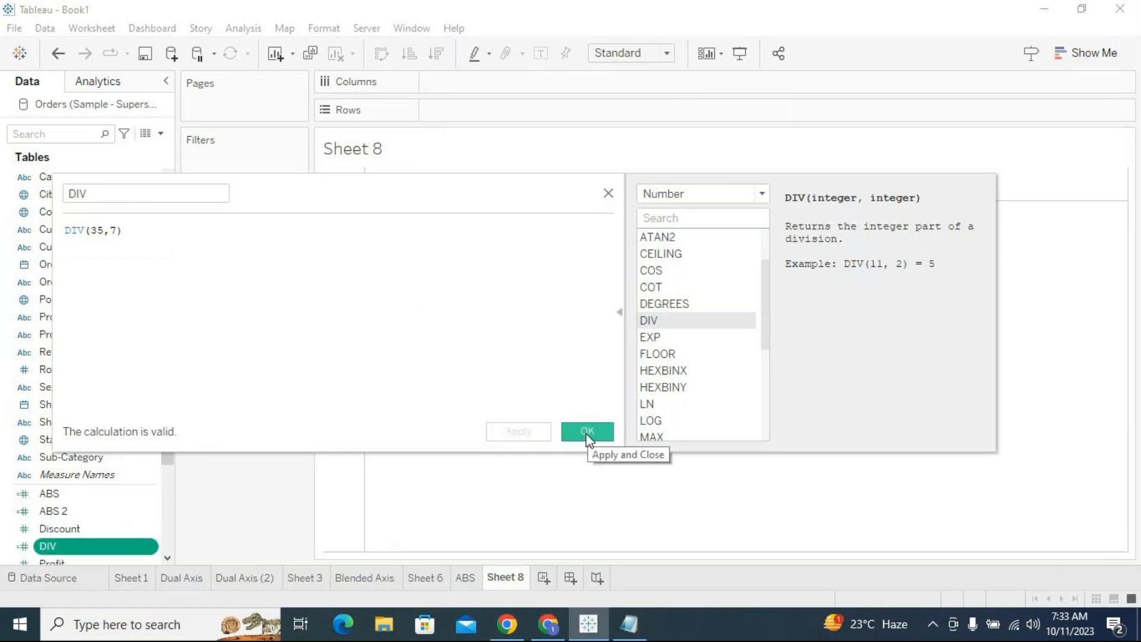
{"action": "left_click", "coordinate": [587, 432]}
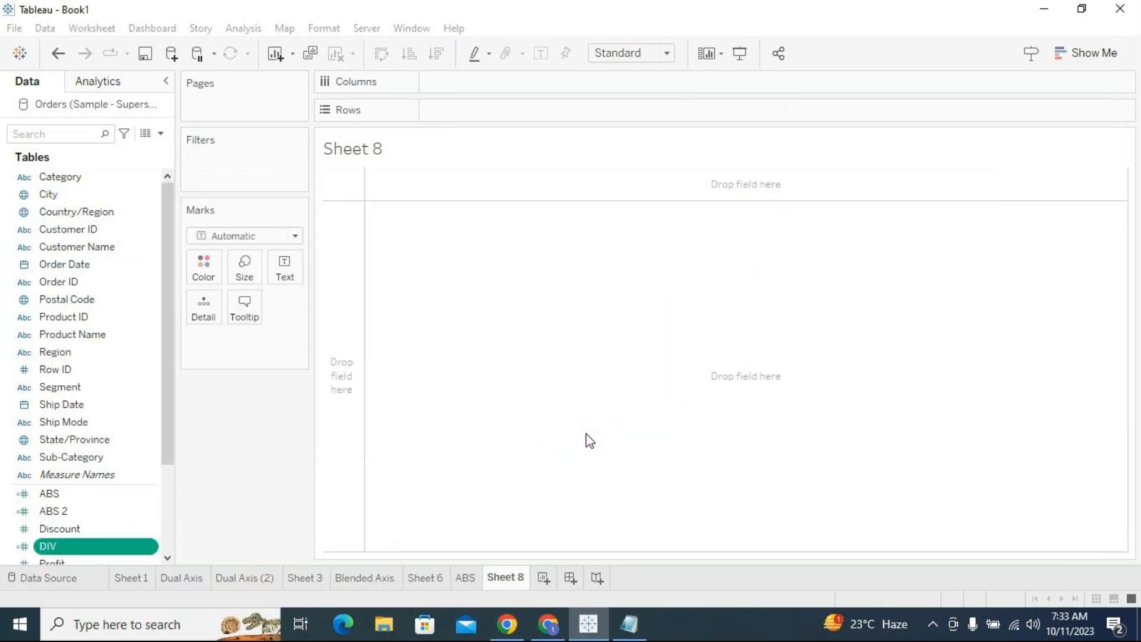
Set the default aggregation of the DIV field to Average.
{"action": "left_click", "coordinate": [151, 549]}
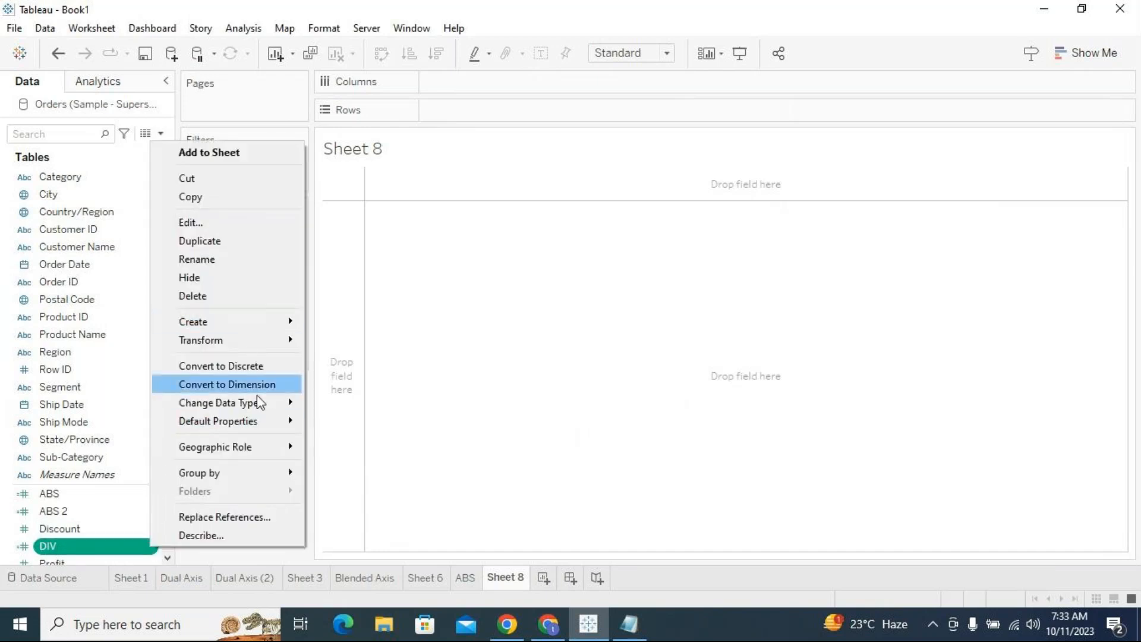
{"action": "mouse_move", "coordinate": [275, 426]}
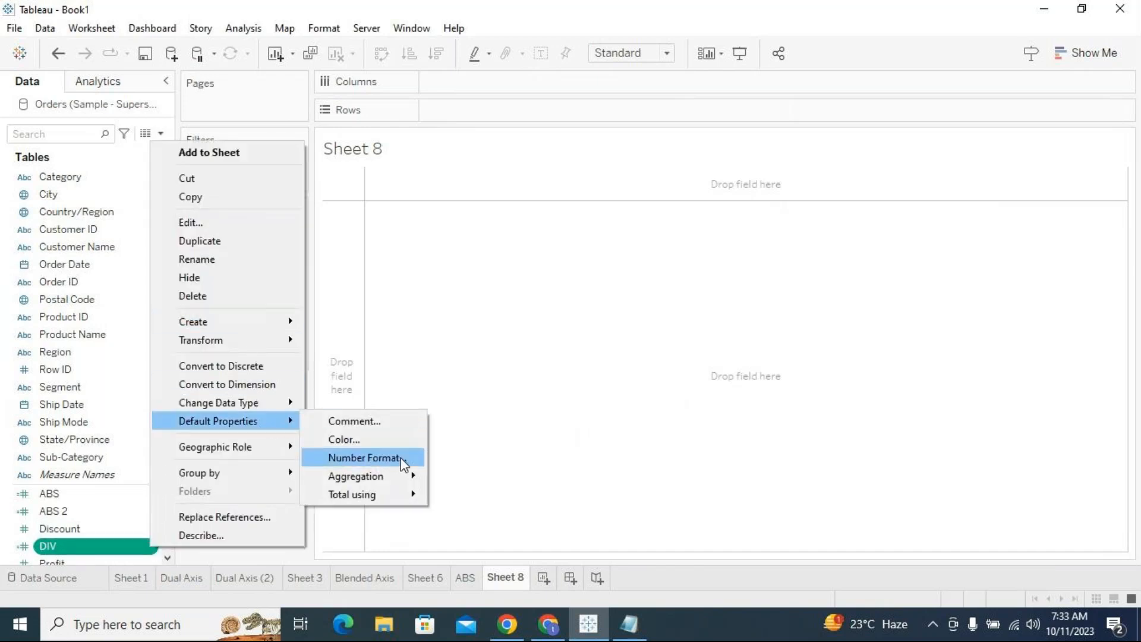
{"action": "mouse_move", "coordinate": [409, 482]}
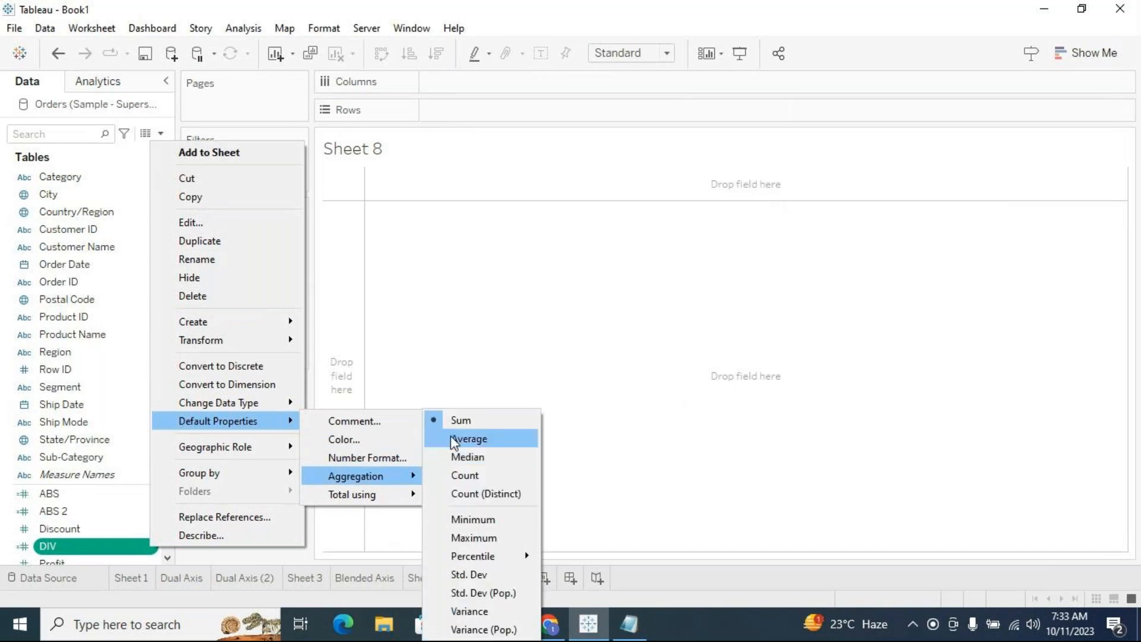
{"action": "left_click", "coordinate": [458, 437]}
Place DIV on the rows and show mark labels on its bar.
{"action": "left_click_drag", "start_coordinate": [67, 544], "coordinate": [461, 110]}
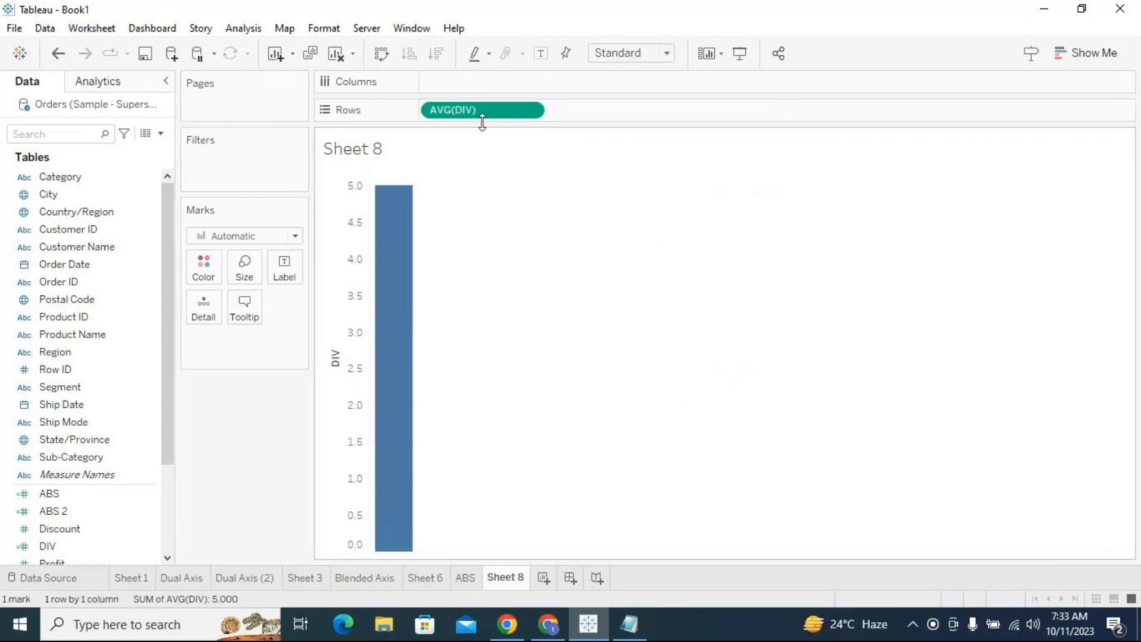
{"action": "left_click", "coordinate": [541, 53]}
{"action": "mouse_move", "coordinate": [409, 199]}
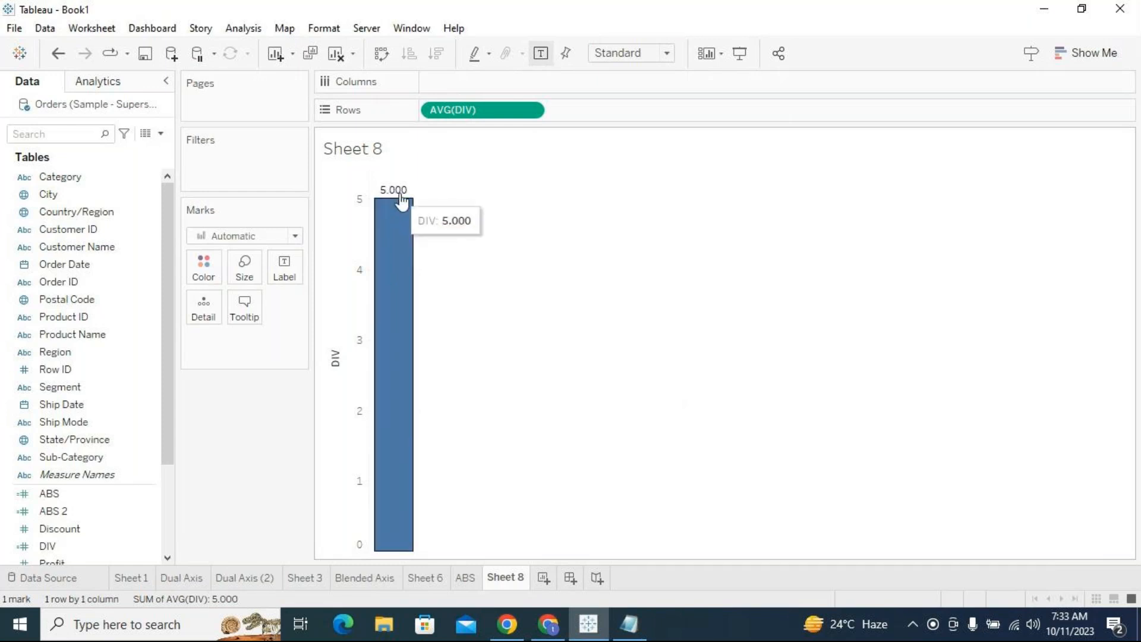
Format the pane numbers of AVG(DIV) as Number (Custom) with 0 decimal places, and remove the field from the rows.
{"action": "left_click", "coordinate": [531, 113]}
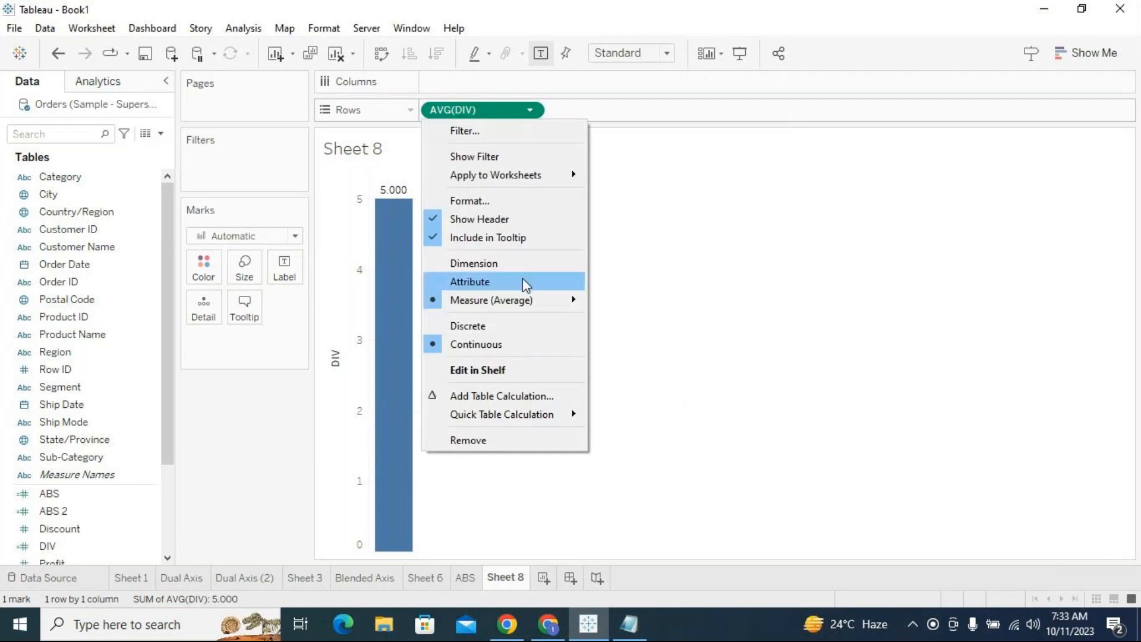
{"action": "left_click", "coordinate": [506, 205]}
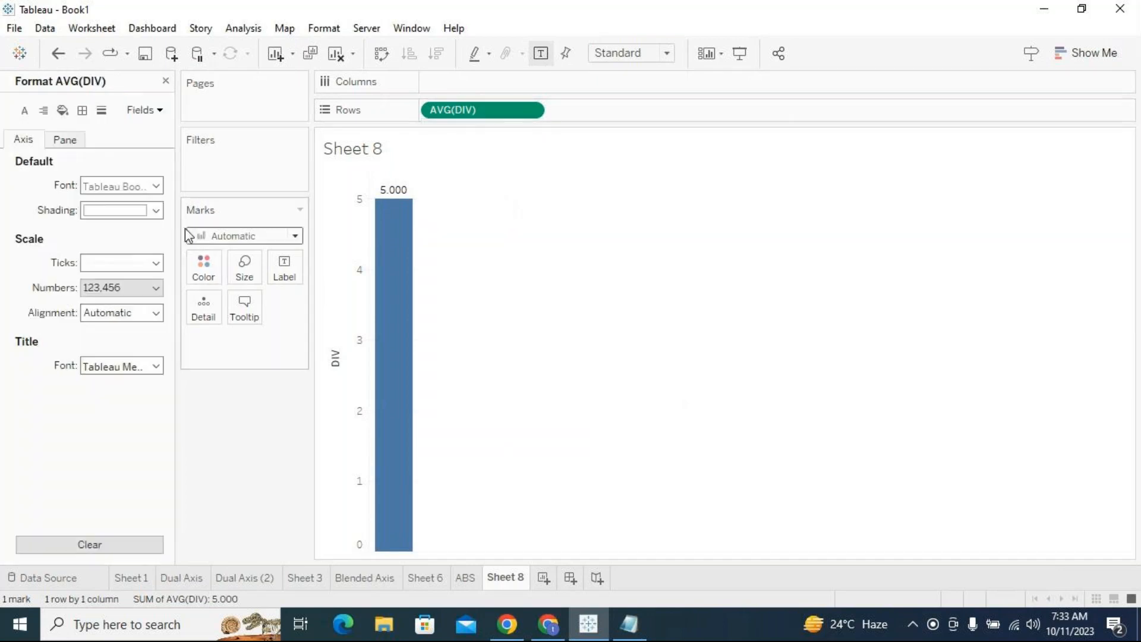
{"action": "left_click", "coordinate": [66, 141]}
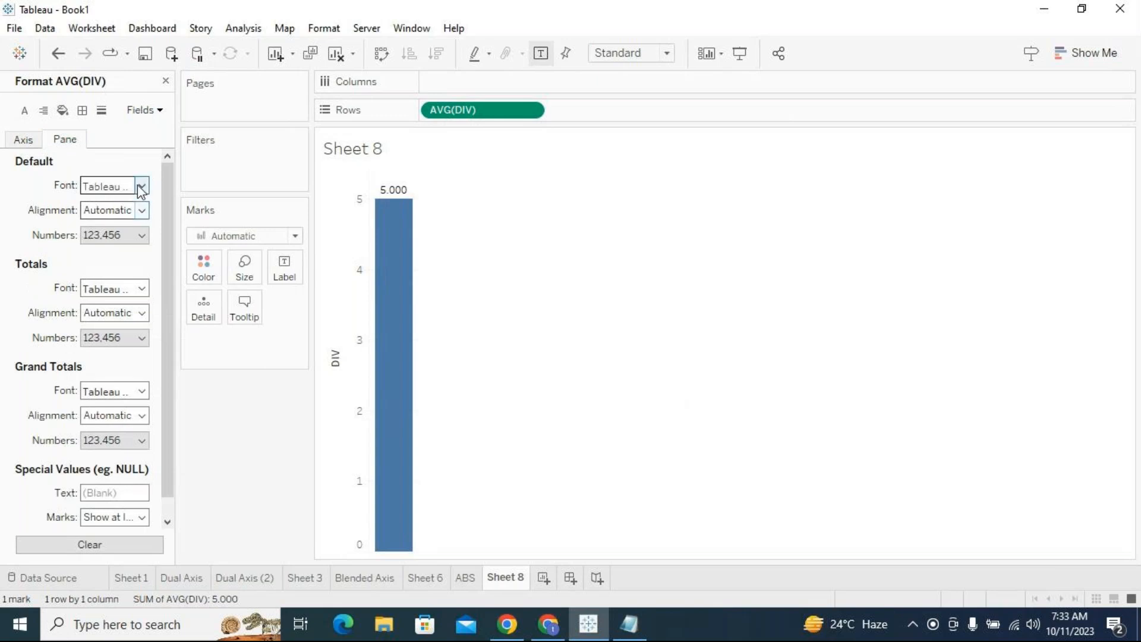
{"action": "left_click", "coordinate": [141, 237]}
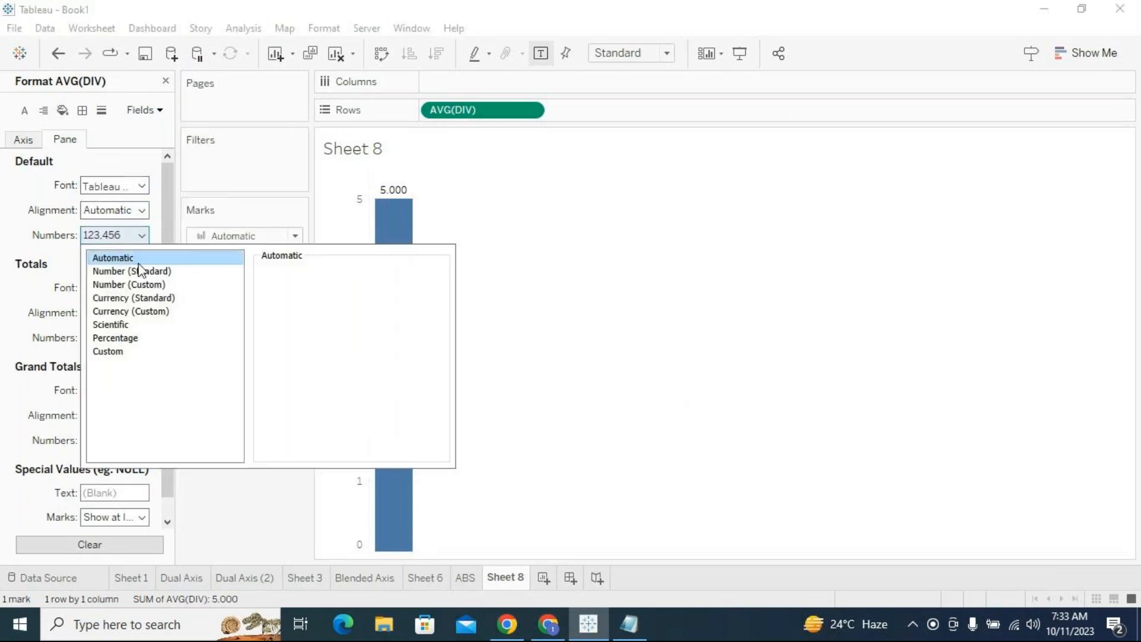
{"action": "left_click", "coordinate": [142, 350]}
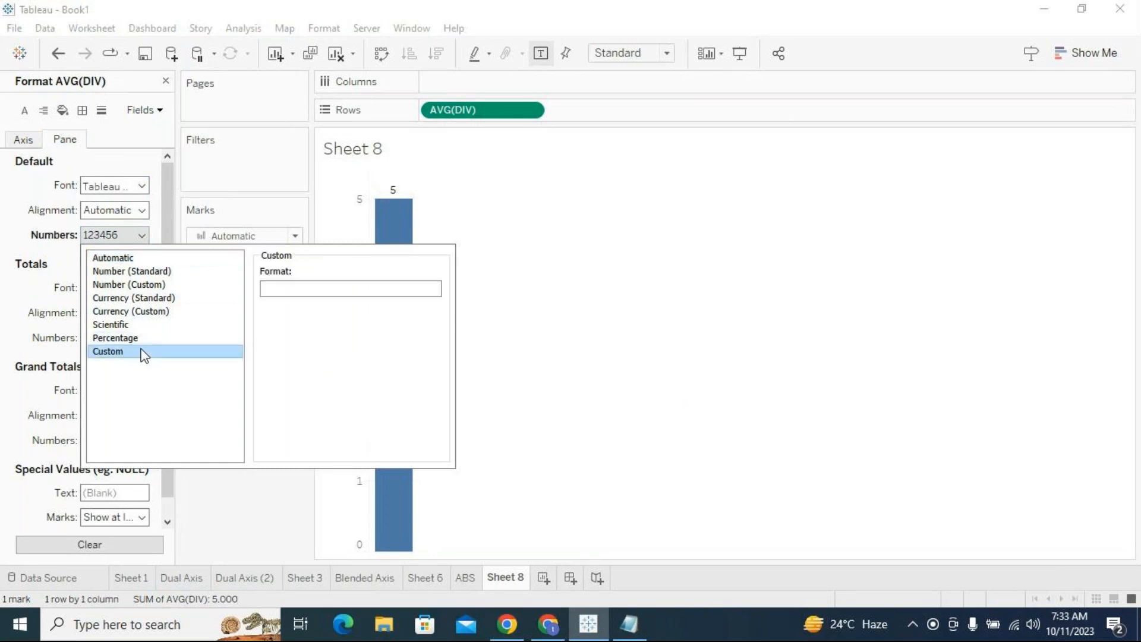
{"action": "left_click", "coordinate": [145, 287]}
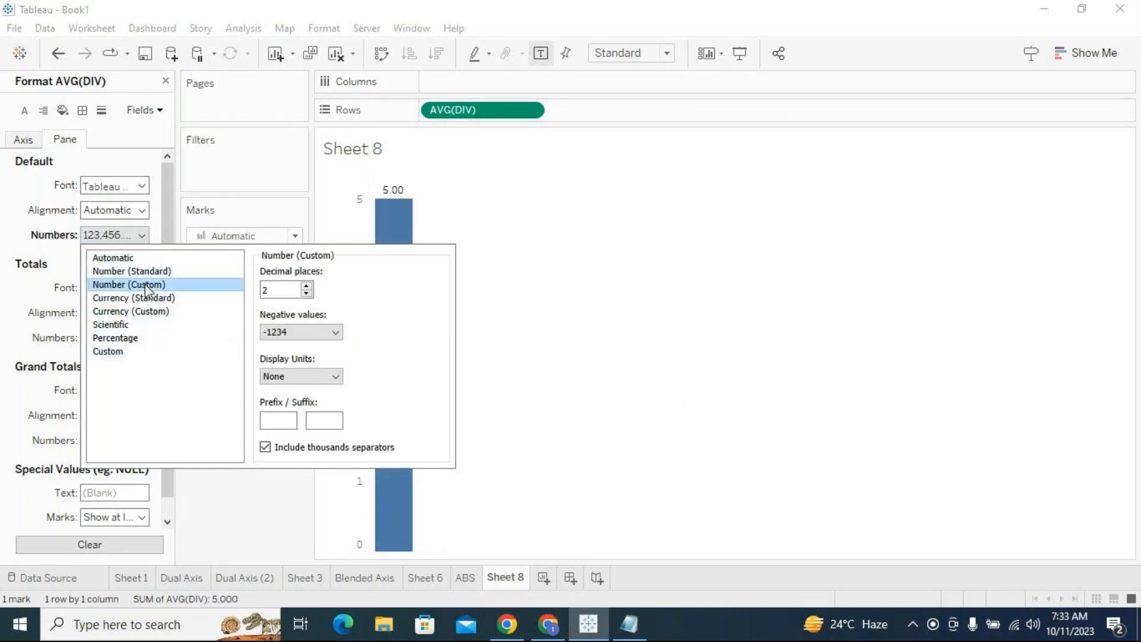
{"action": "left_click", "coordinate": [306, 294]}
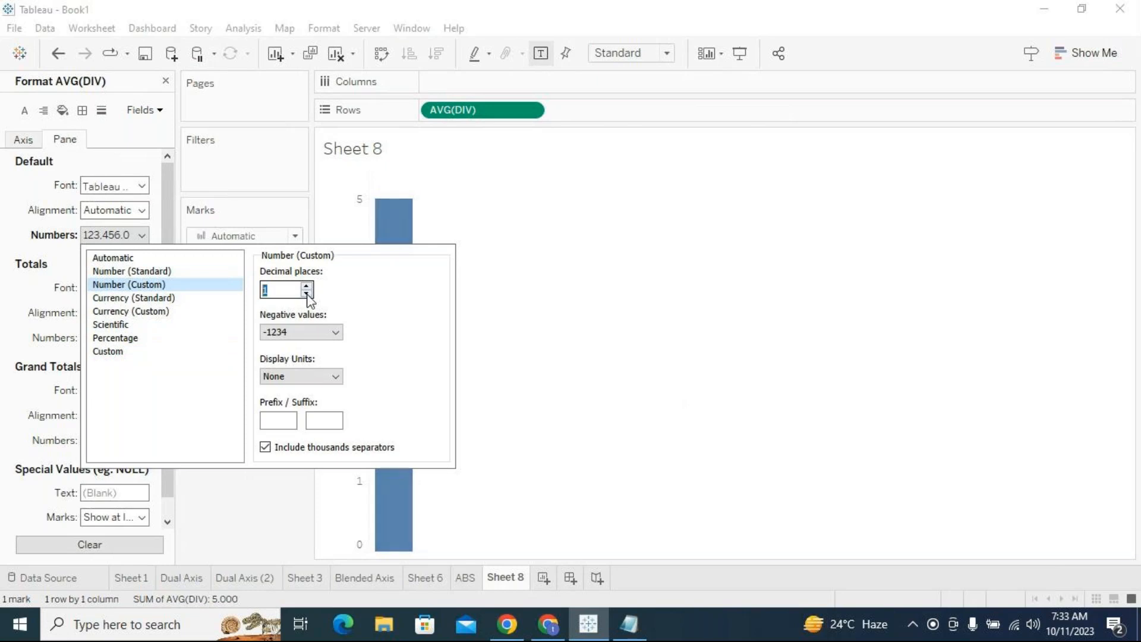
{"action": "left_click", "coordinate": [306, 294]}
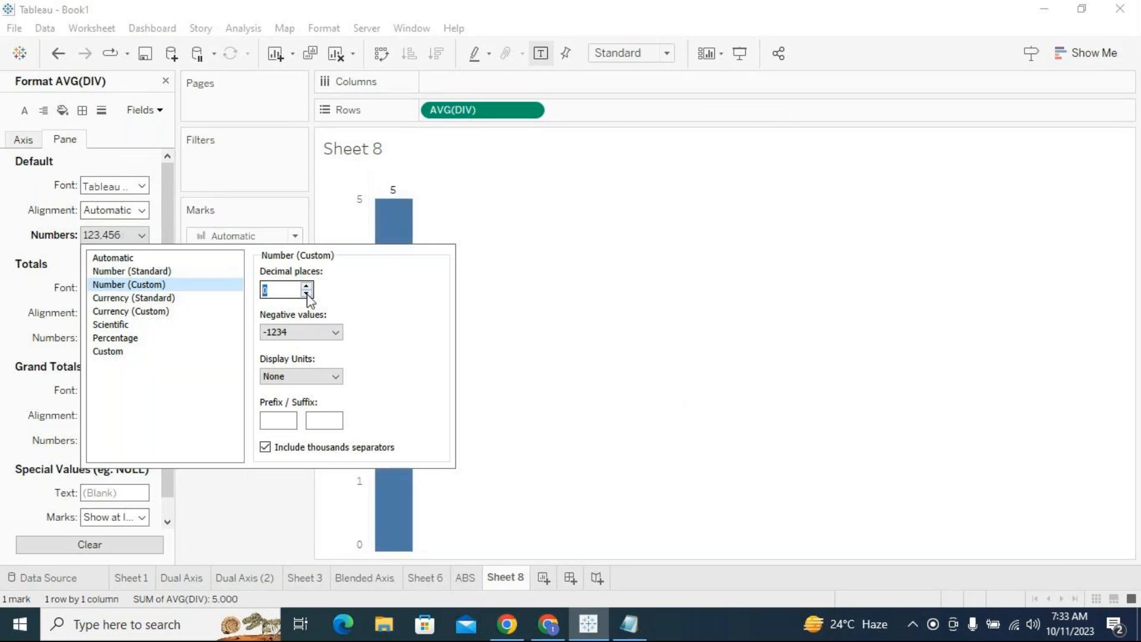
{"action": "left_click", "coordinate": [167, 207]}
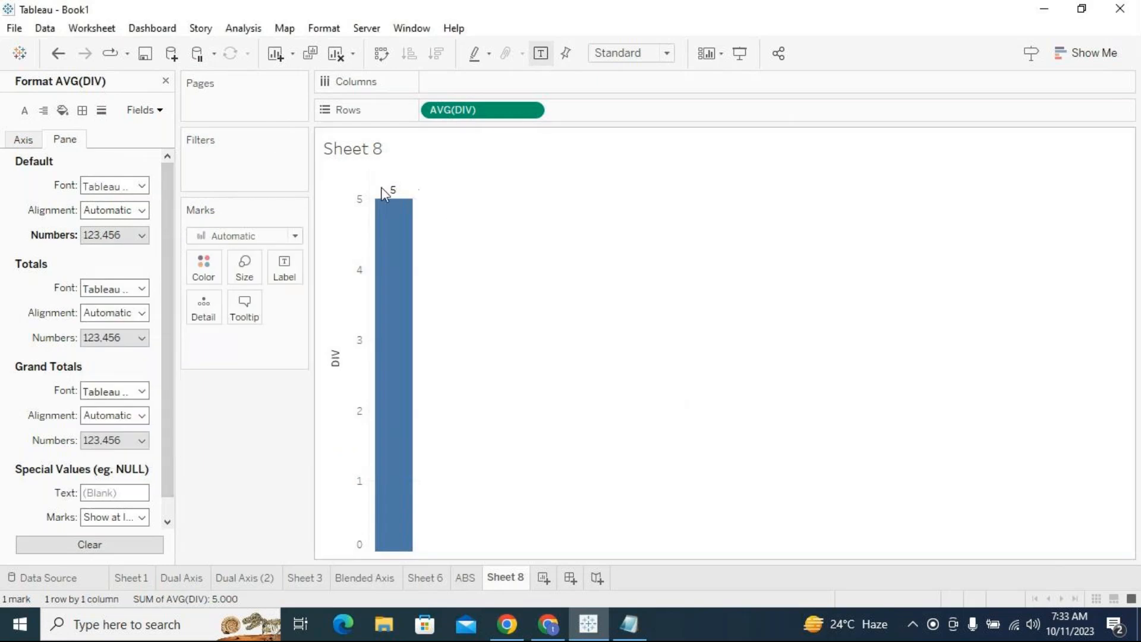
{"action": "left_click", "coordinate": [165, 81]}
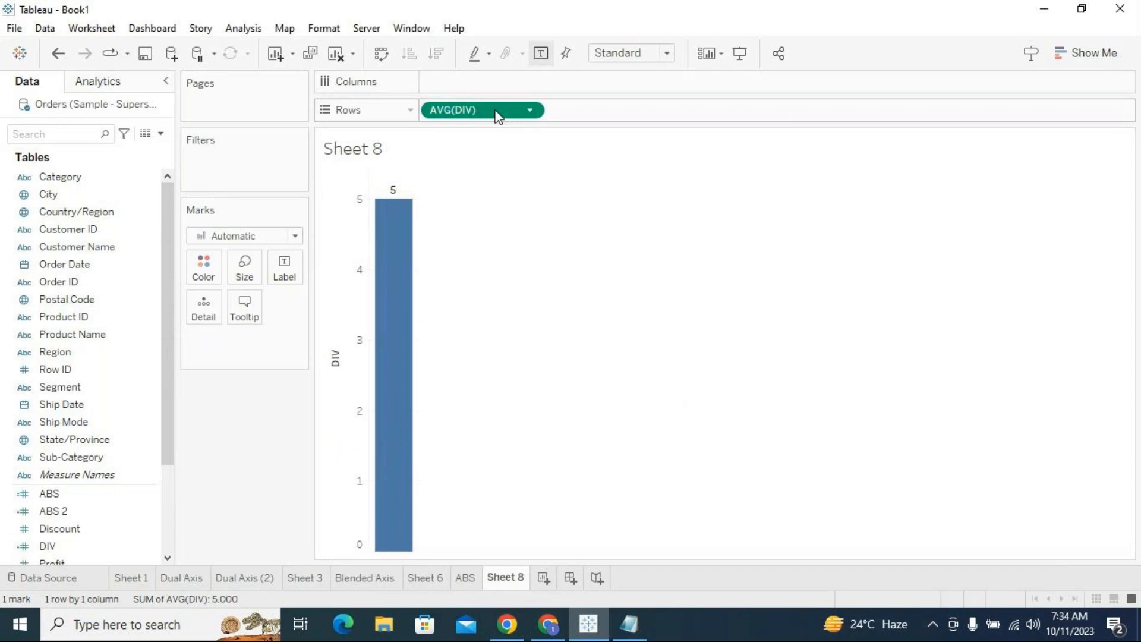
{"action": "left_click_drag", "start_coordinate": [498, 115], "coordinate": [711, 295]}
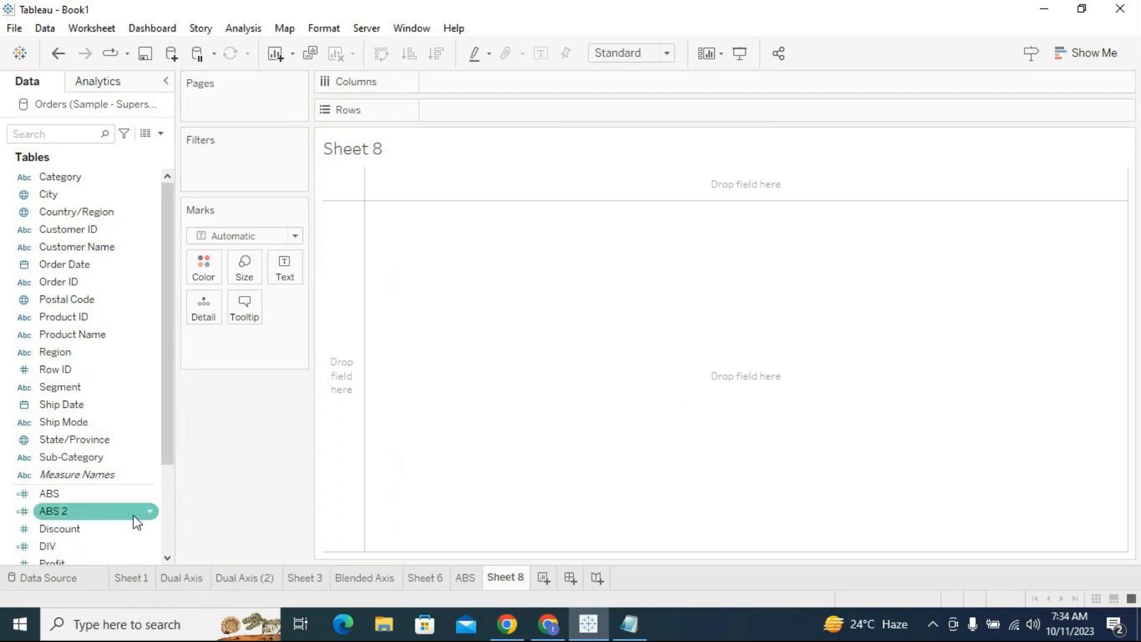
Set the default number format of the DIV field to Number (Custom) with 1 decimal place.
{"action": "scroll", "coordinate": [166, 431], "scroll_direction": "down", "scroll_amount": 3}
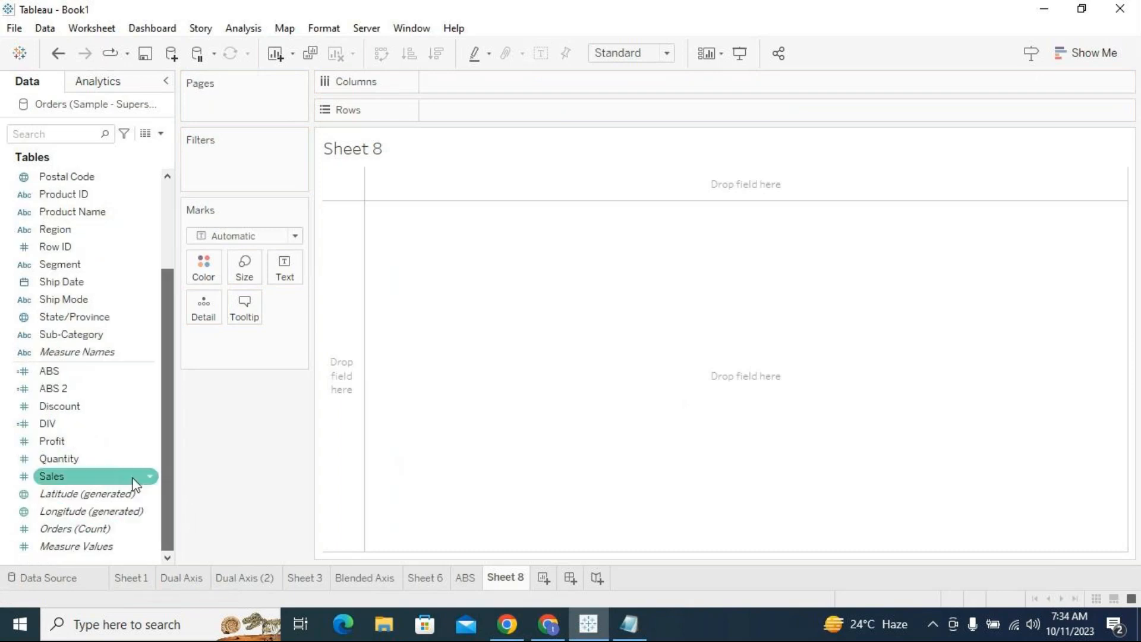
{"action": "left_click", "coordinate": [152, 422]}
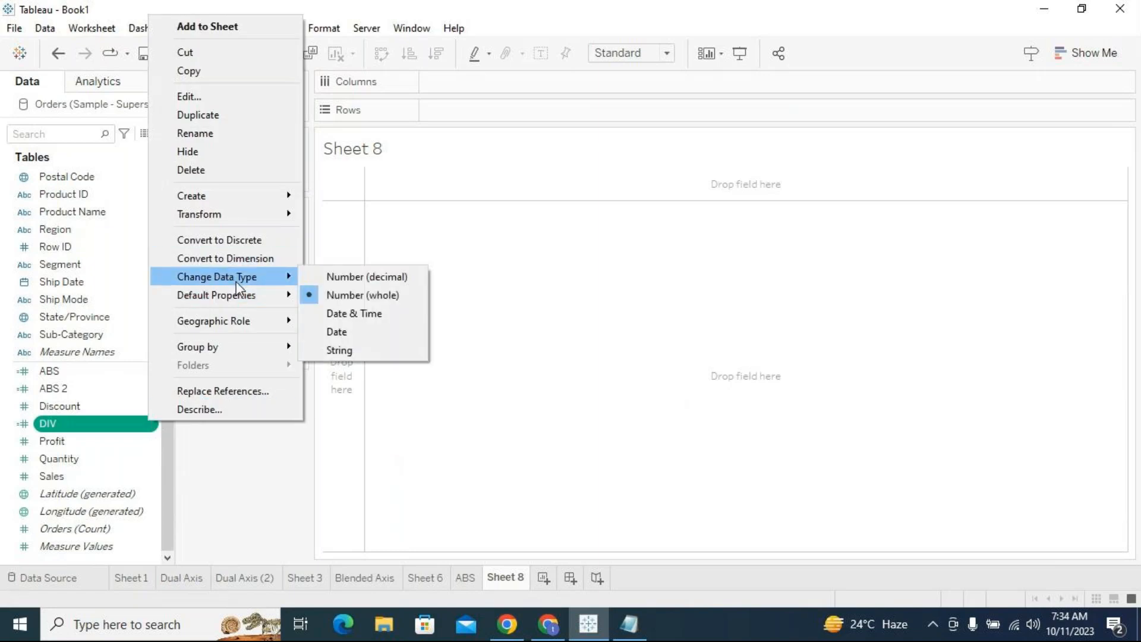
{"action": "mouse_move", "coordinate": [238, 298]}
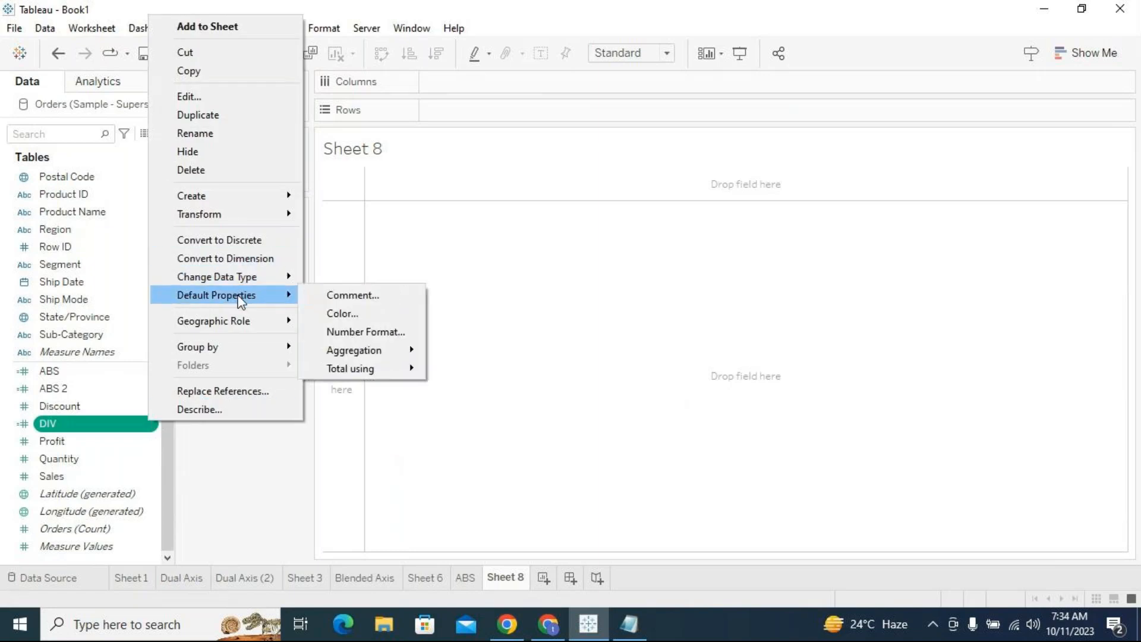
{"action": "left_click", "coordinate": [376, 333]}
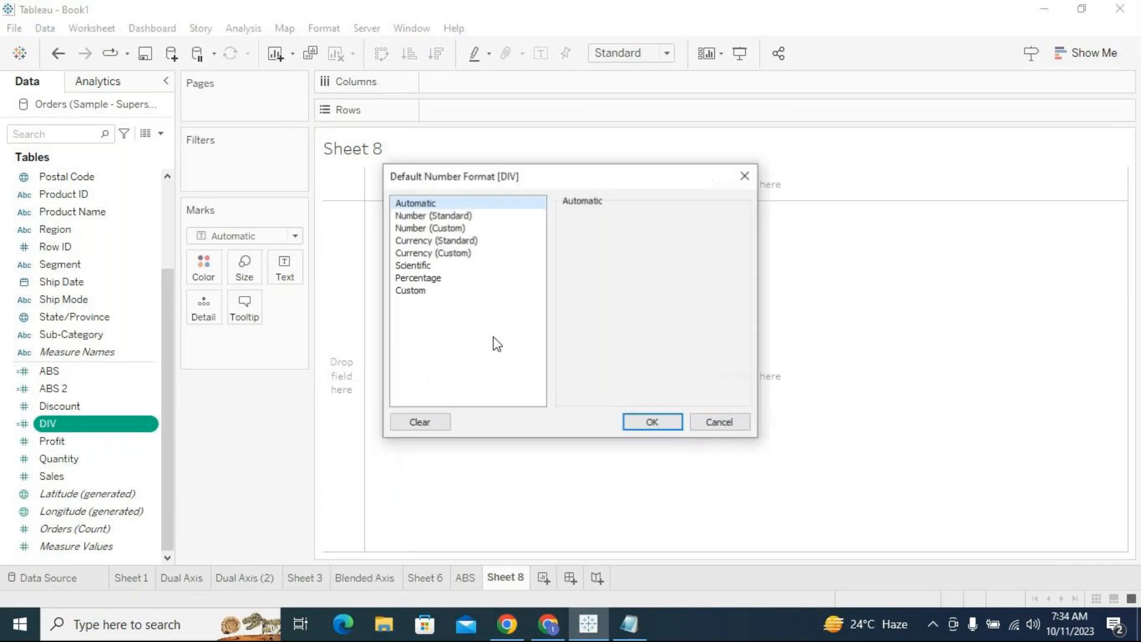
{"action": "left_click", "coordinate": [464, 216]}
{"action": "left_click", "coordinate": [461, 229]}
{"action": "left_click", "coordinate": [609, 237]}
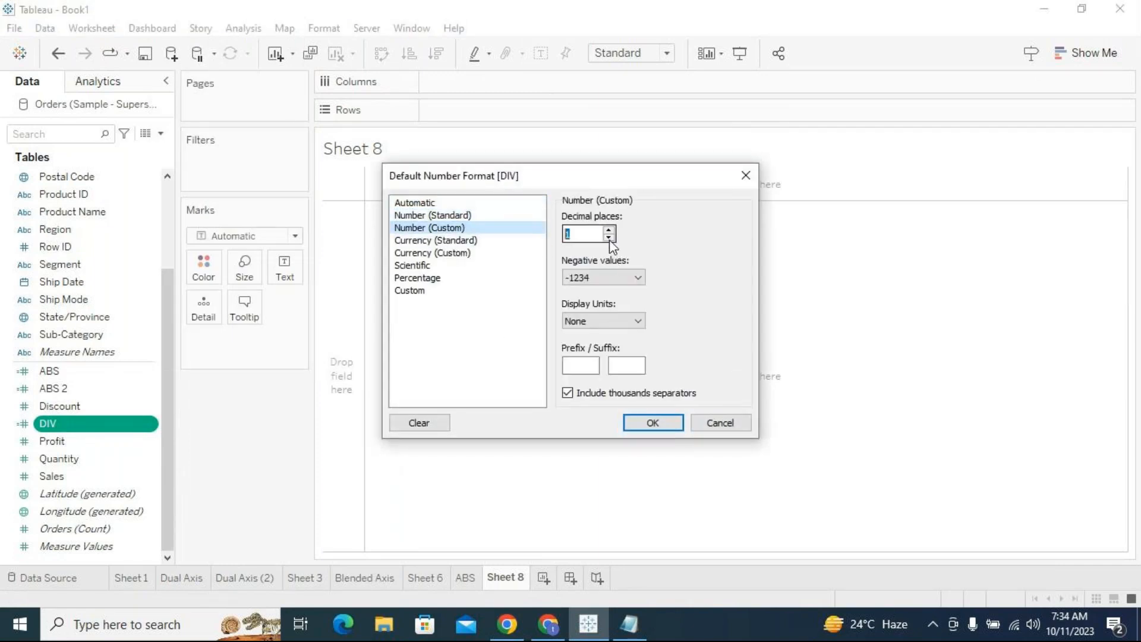
{"action": "left_click", "coordinate": [643, 424]}
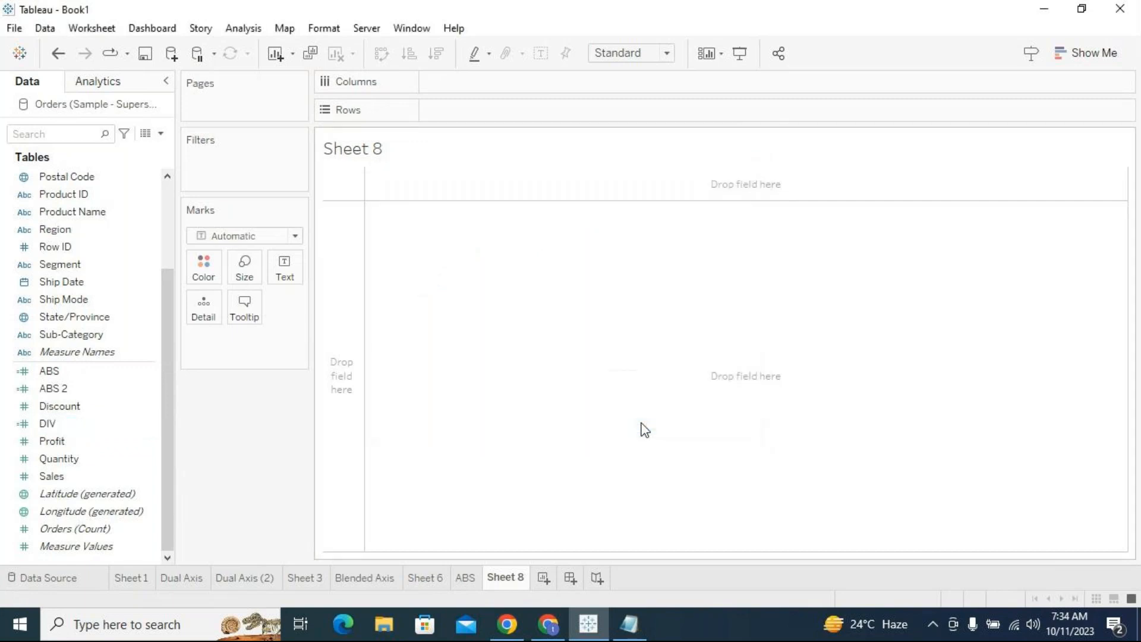
Place DIV on the rows and reopen the default number format settings of the DIV field.
{"action": "left_click_drag", "start_coordinate": [477, 127], "coordinate": [484, 113]}
{"action": "mouse_move", "coordinate": [388, 193]}
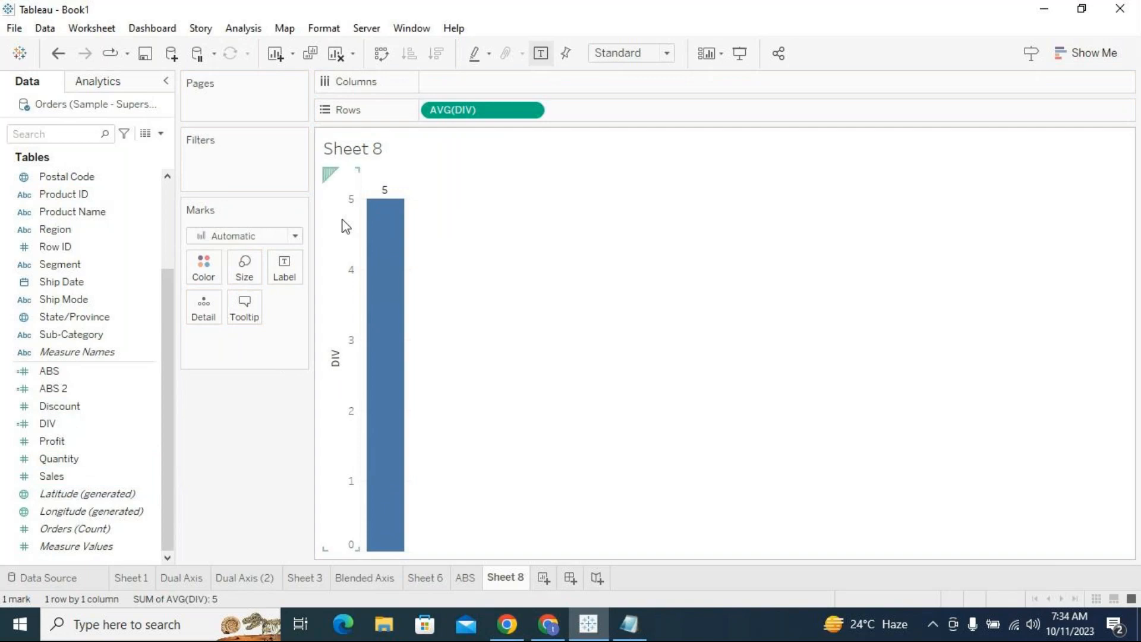
{"action": "right_click", "coordinate": [95, 425]}
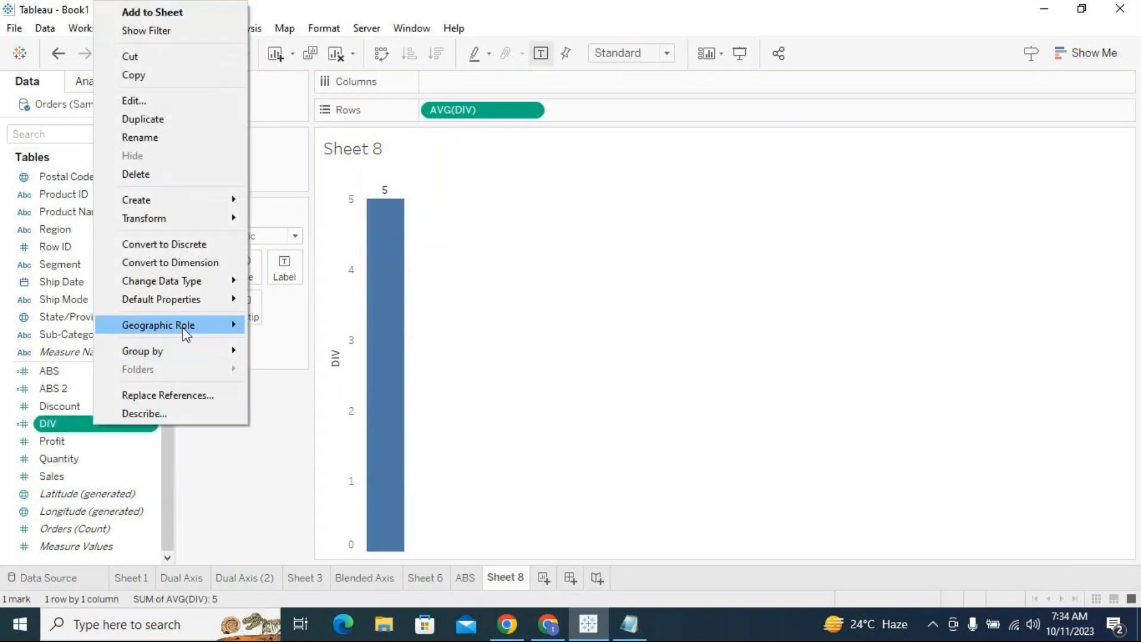
{"action": "mouse_move", "coordinate": [196, 288]}
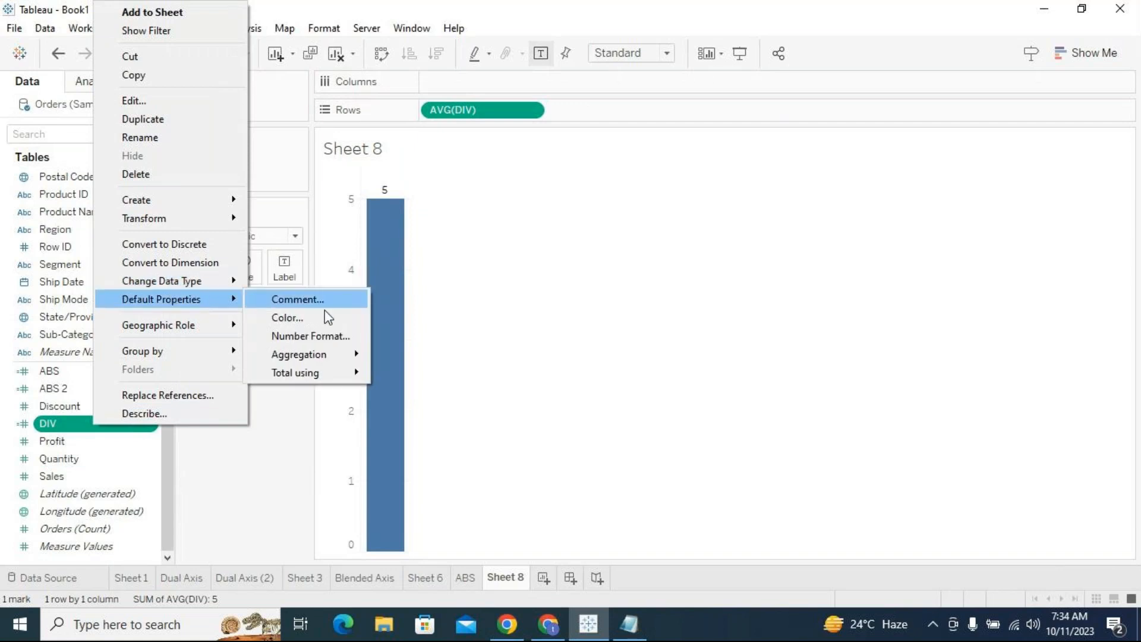
{"action": "left_click", "coordinate": [342, 337]}
{"action": "left_click", "coordinate": [608, 237]}
{"action": "left_click", "coordinate": [719, 423]}
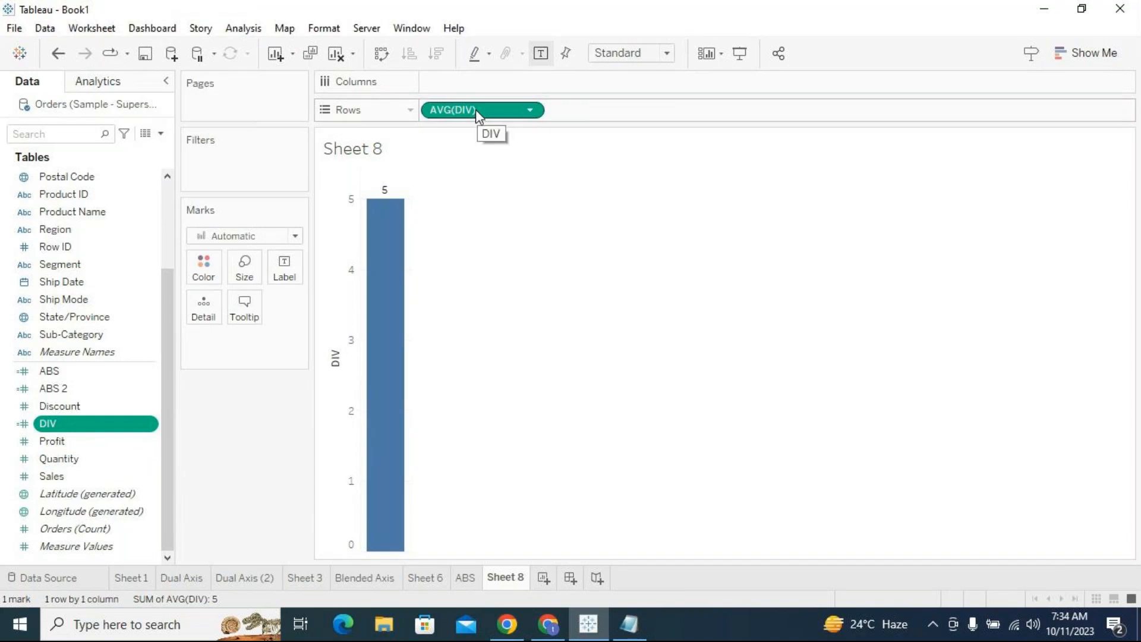
{"action": "left_click_drag", "start_coordinate": [476, 110], "coordinate": [582, 255]}
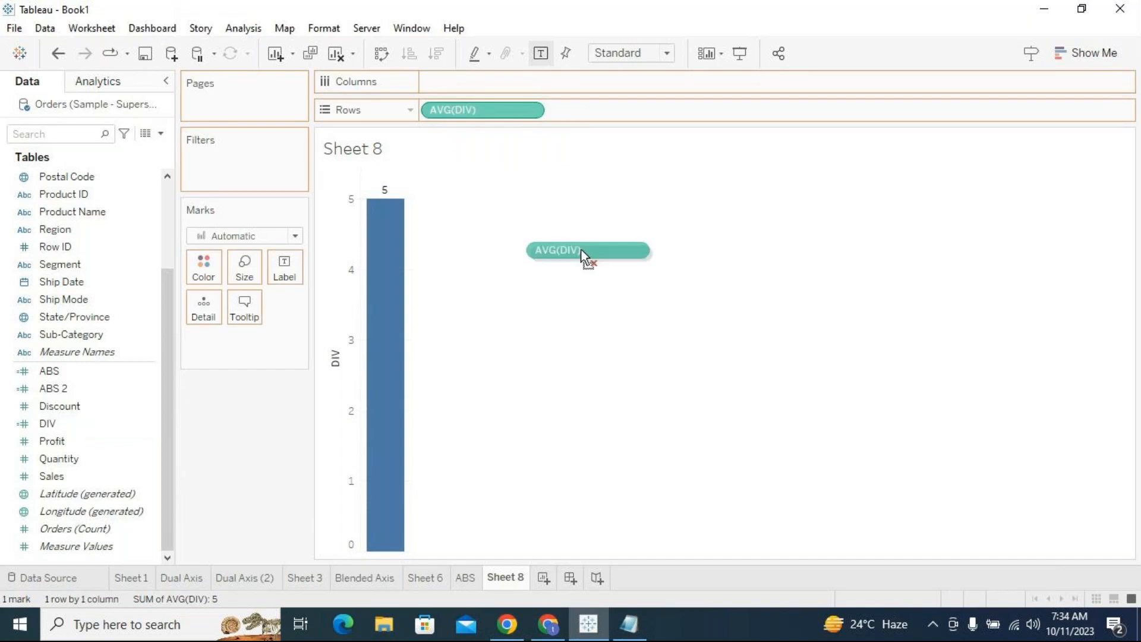
{"action": "left_click_drag", "start_coordinate": [581, 250], "coordinate": [479, 109]}
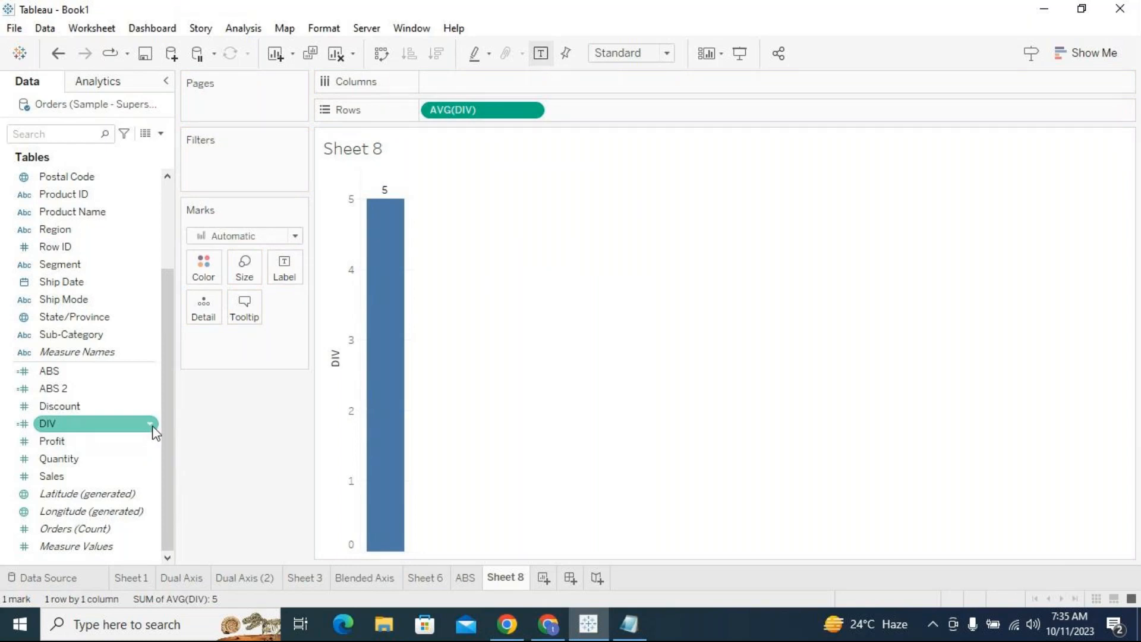
{"action": "left_click", "coordinate": [152, 427]}
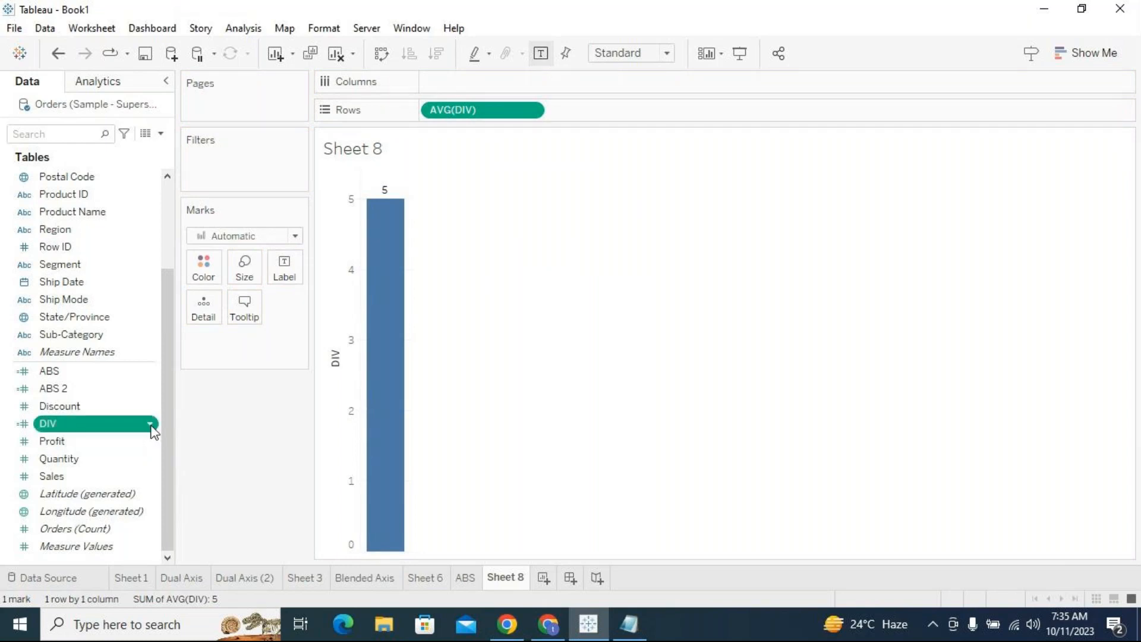
{"action": "left_click", "coordinate": [223, 440]}
Browse the Number category of functions in a new calculated field, and close the editor without creating the field.
{"action": "left_click", "coordinate": [162, 134]}
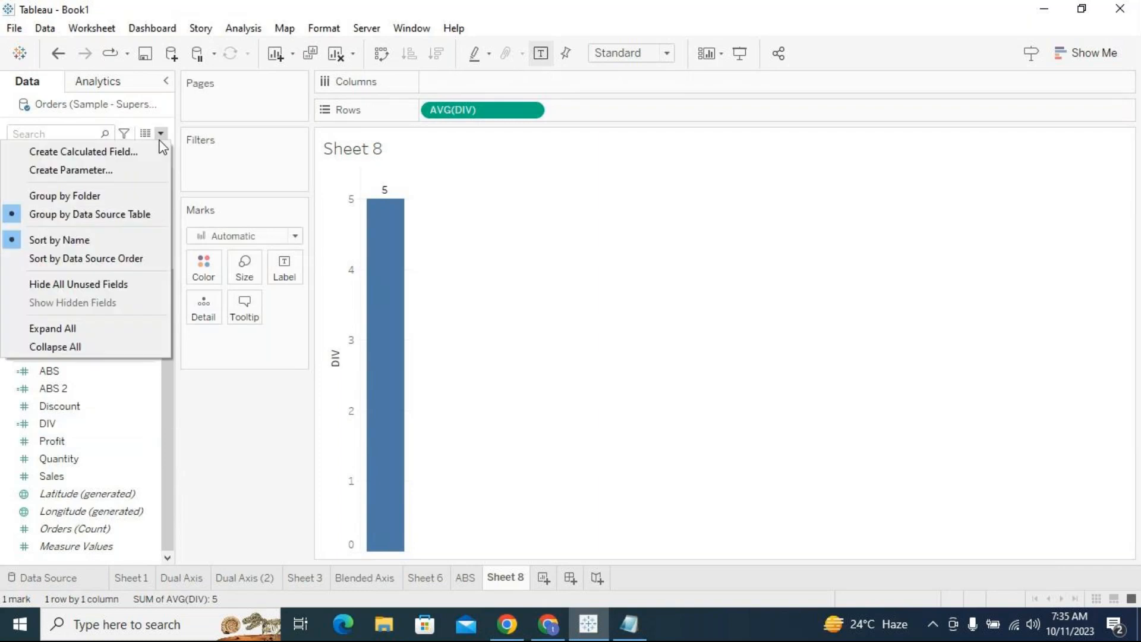
{"action": "left_click", "coordinate": [119, 151]}
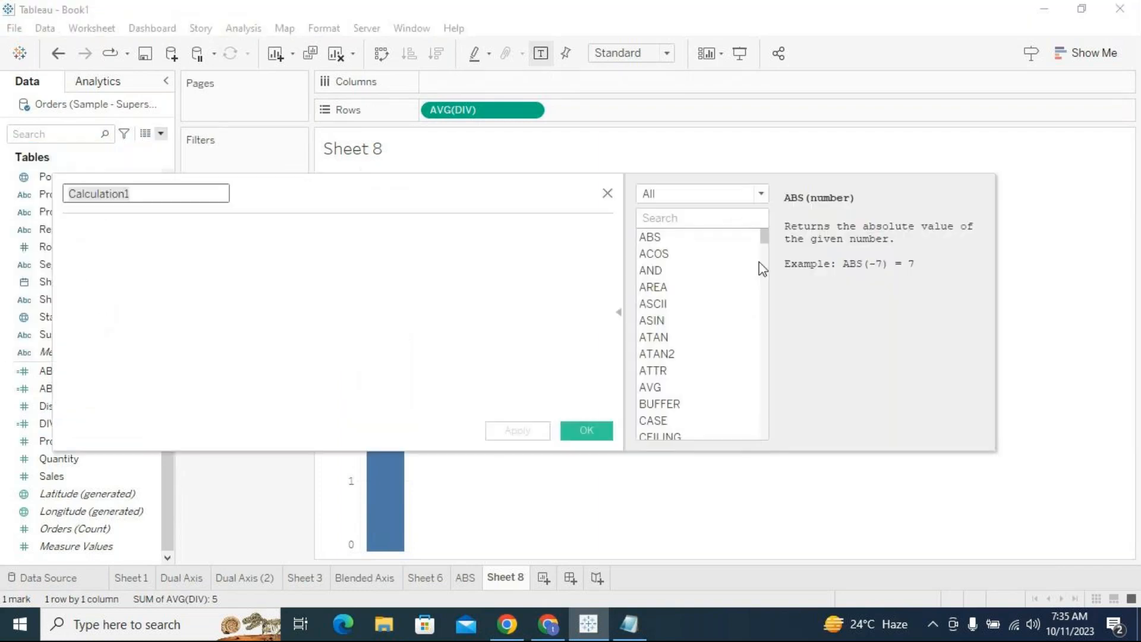
{"action": "left_click", "coordinate": [726, 194]}
{"action": "left_click", "coordinate": [660, 221]}
{"action": "left_click_drag", "start_coordinate": [762, 253], "coordinate": [770, 302]}
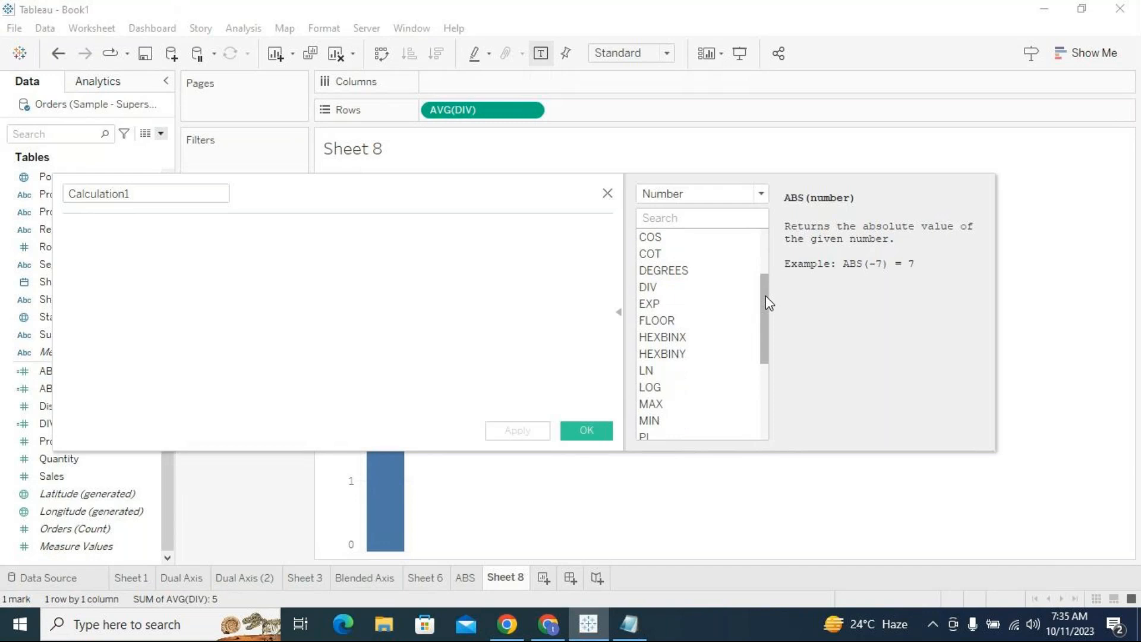
{"action": "left_click_drag", "start_coordinate": [770, 303], "coordinate": [770, 309]}
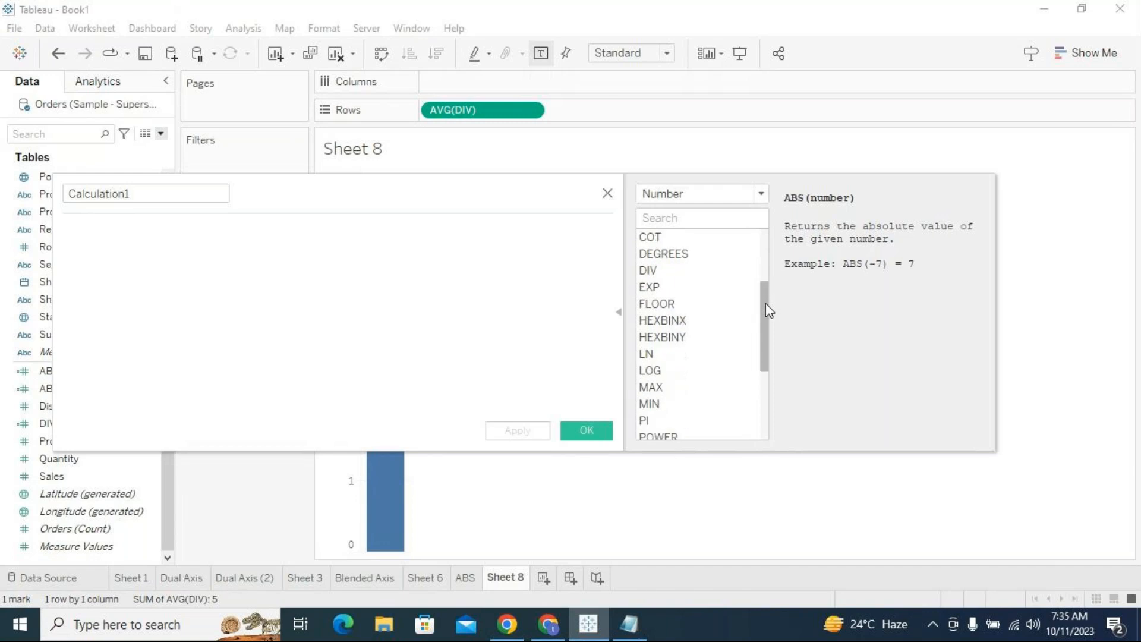
{"action": "left_click", "coordinate": [607, 192]}
Add a new worksheet with Category and Sub-Category on the rows, and widen the Sub-Category header column.
{"action": "left_click", "coordinate": [544, 577]}
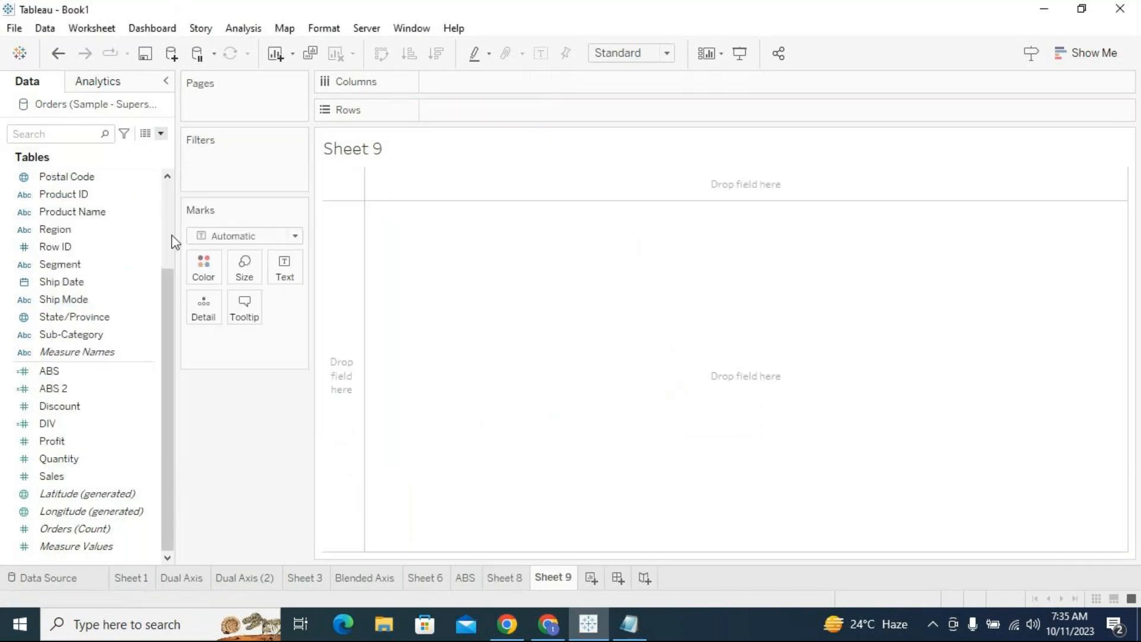
{"action": "left_click", "coordinate": [168, 237]}
{"action": "left_click_drag", "start_coordinate": [87, 192], "coordinate": [613, 119]}
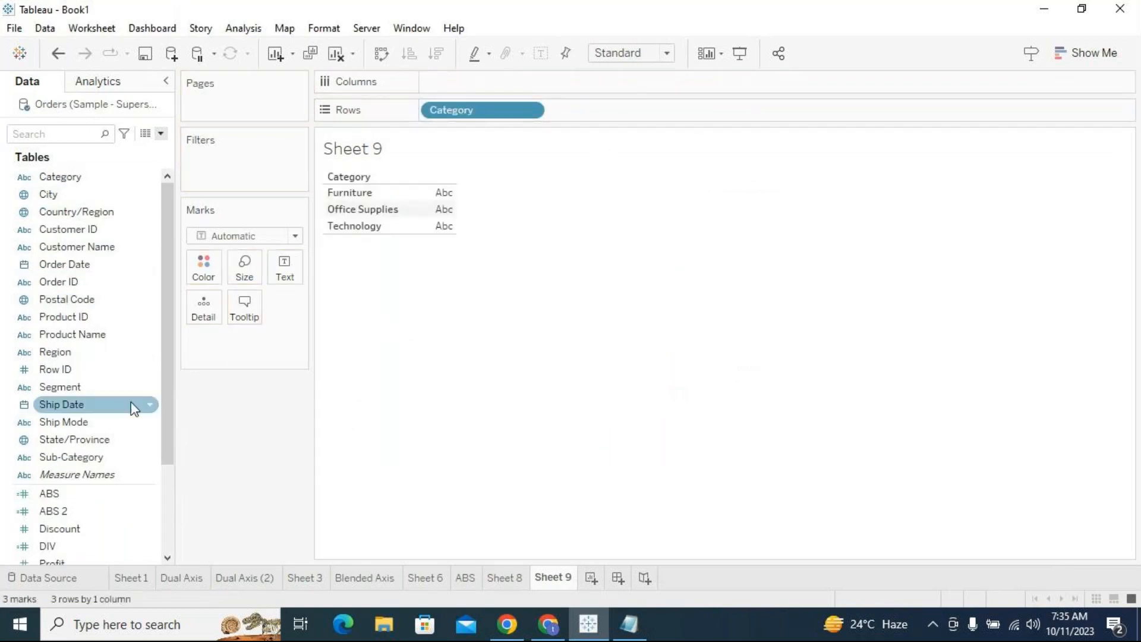
{"action": "left_click_drag", "start_coordinate": [113, 458], "coordinate": [657, 116]}
{"action": "left_click_drag", "start_coordinate": [457, 269], "coordinate": [486, 264]}
Place Sales on the columns and show mark labels on the bars.
{"action": "scroll", "coordinate": [74, 508], "scroll_direction": "down", "scroll_amount": 3}
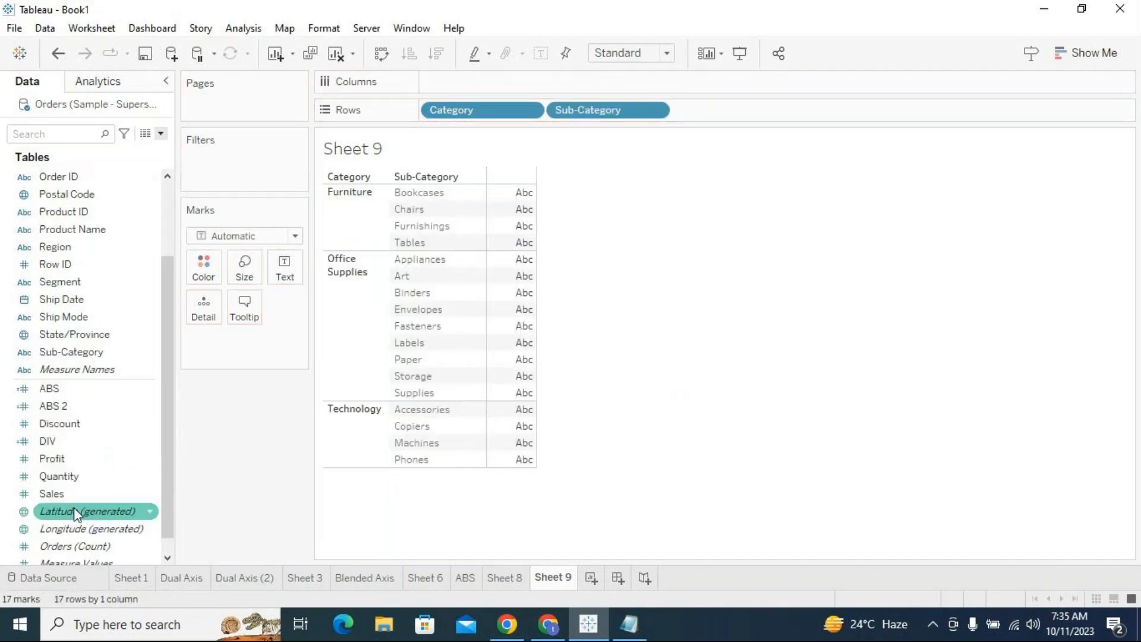
{"action": "left_click_drag", "start_coordinate": [78, 479], "coordinate": [595, 86]}
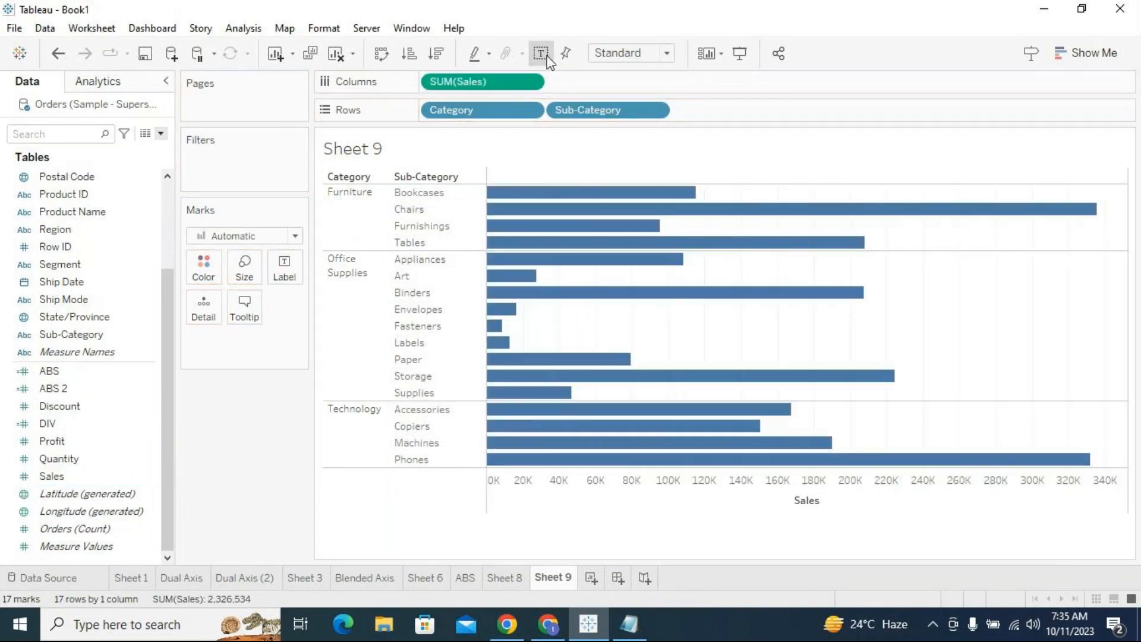
{"action": "left_click", "coordinate": [547, 57]}
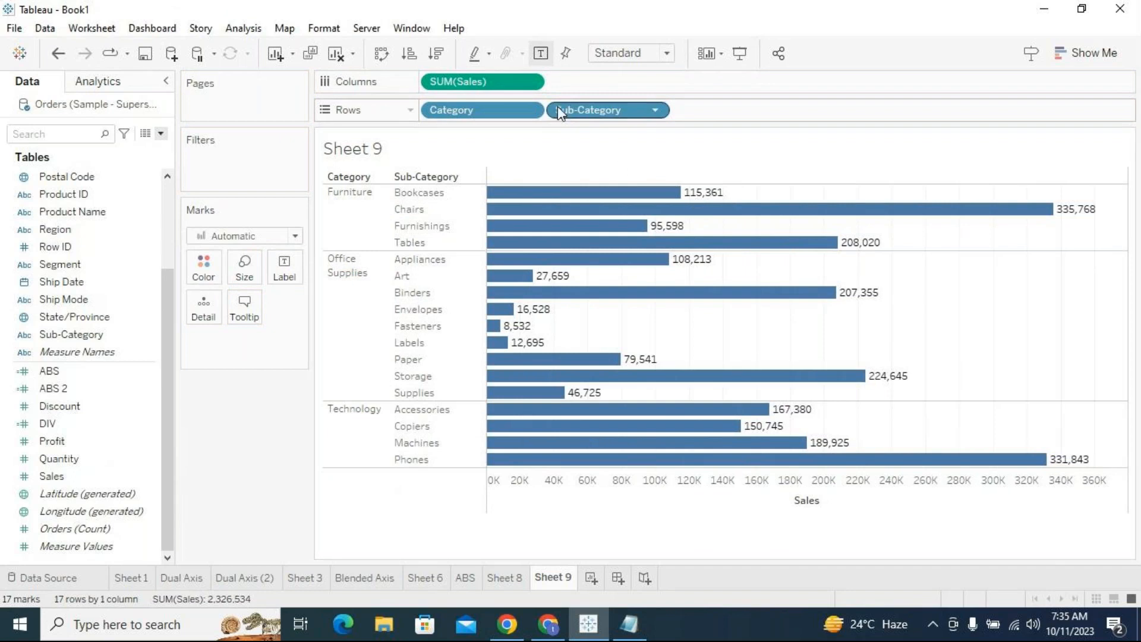
Review the aggregation options available for SUM(Sales) and inspect the sales bars of individual sub-categories.
{"action": "left_click", "coordinate": [530, 82]}
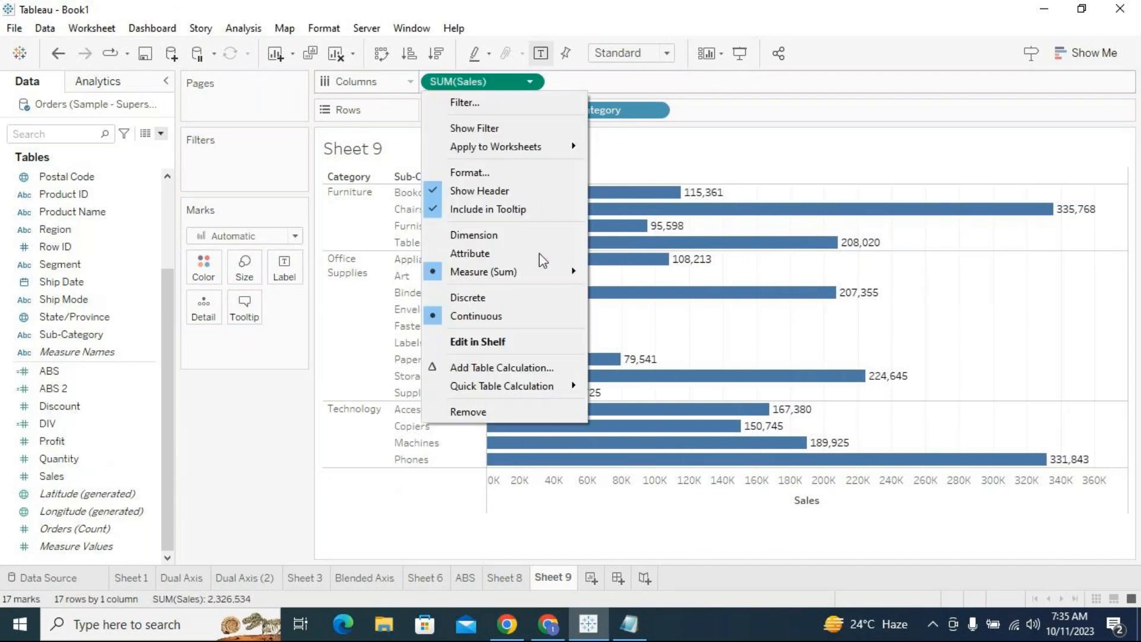
{"action": "mouse_move", "coordinate": [543, 276]}
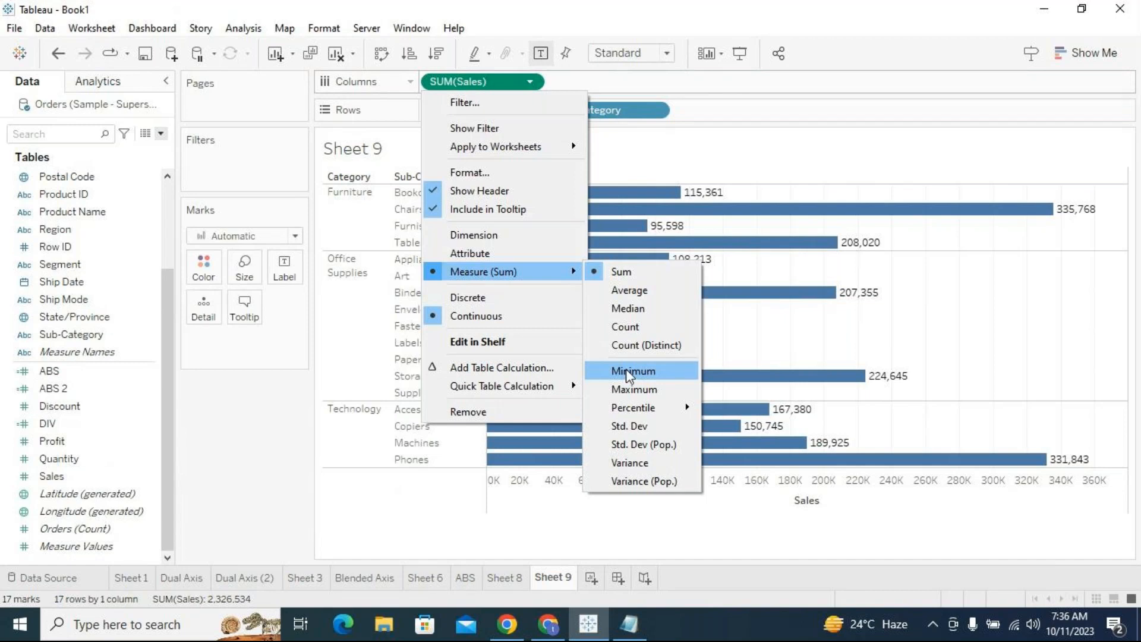
{"action": "left_click", "coordinate": [896, 335]}
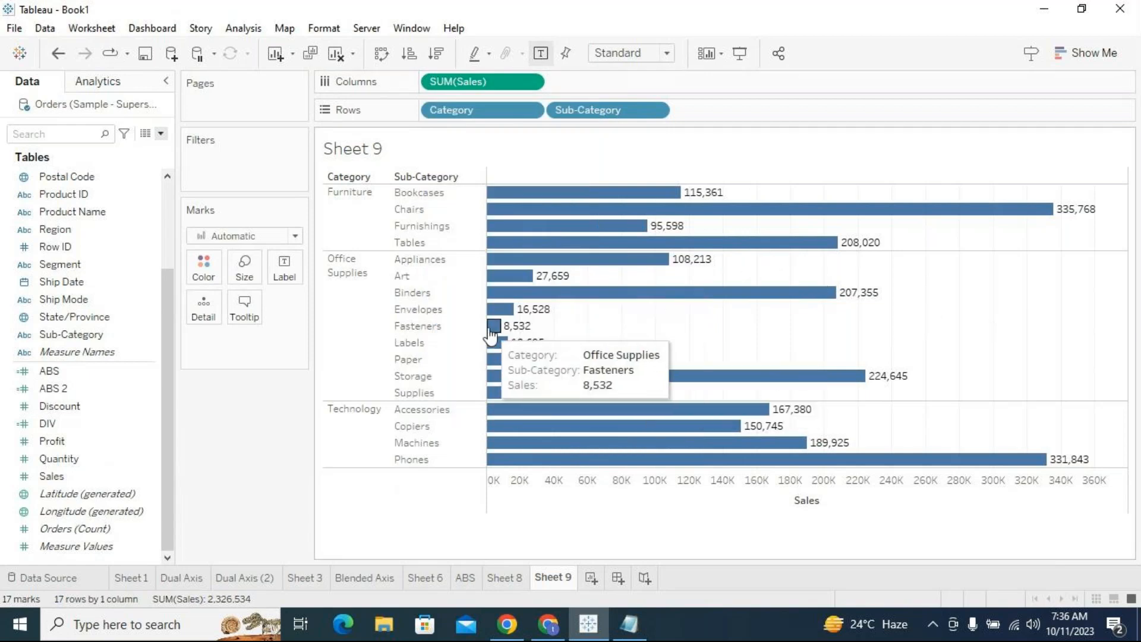
{"action": "mouse_move", "coordinate": [513, 334]}
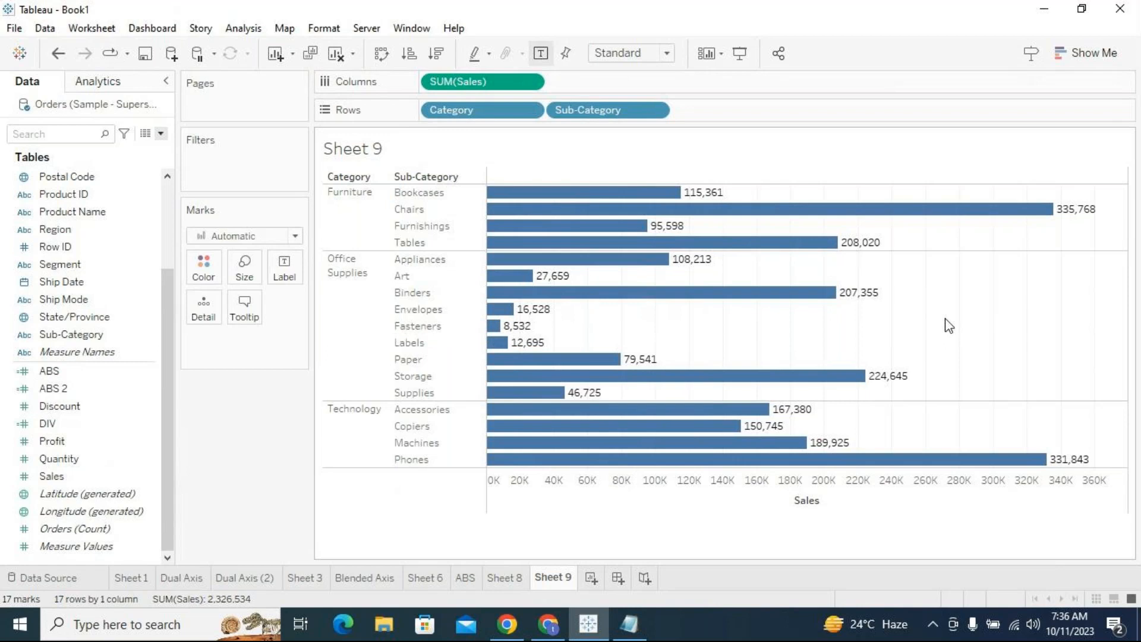
{"action": "mouse_move", "coordinate": [695, 201]}
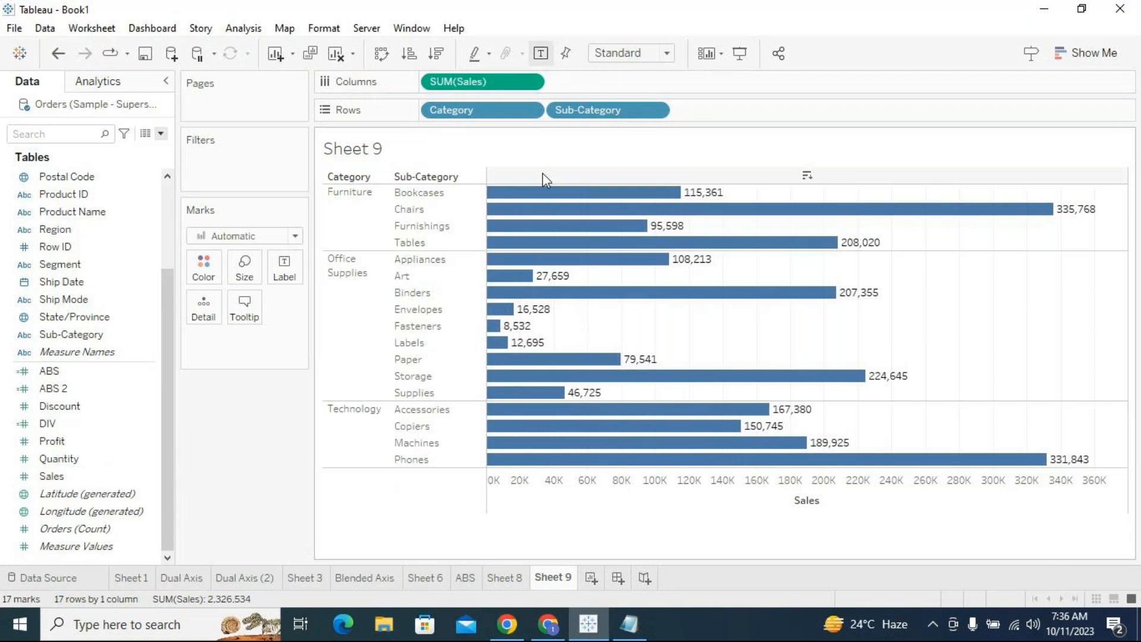
Set the aggregation of Sales on the columns to Minimum, and add a second Sales measure aggregated as Maximum.
{"action": "left_click", "coordinate": [529, 83]}
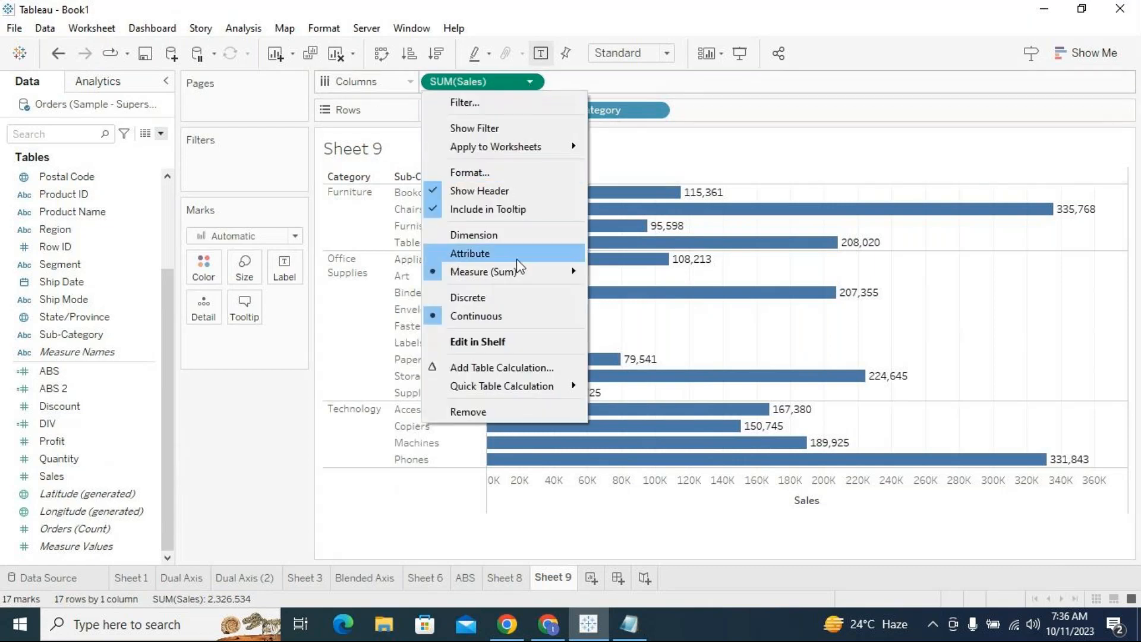
{"action": "left_click", "coordinate": [661, 373]}
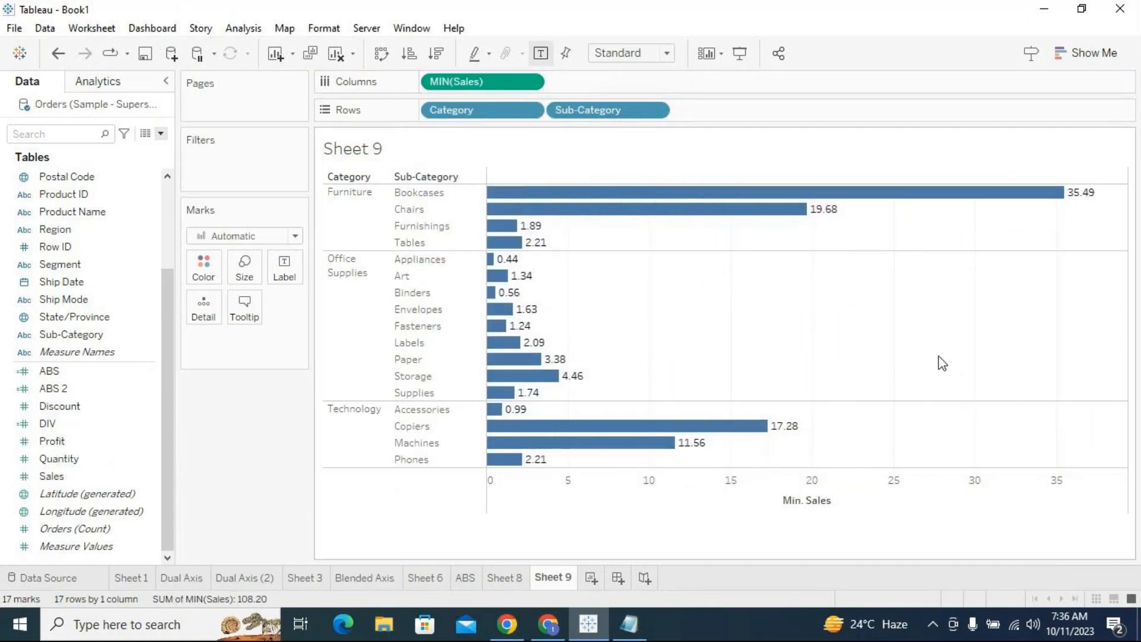
{"action": "left_click_drag", "start_coordinate": [131, 476], "coordinate": [654, 85]}
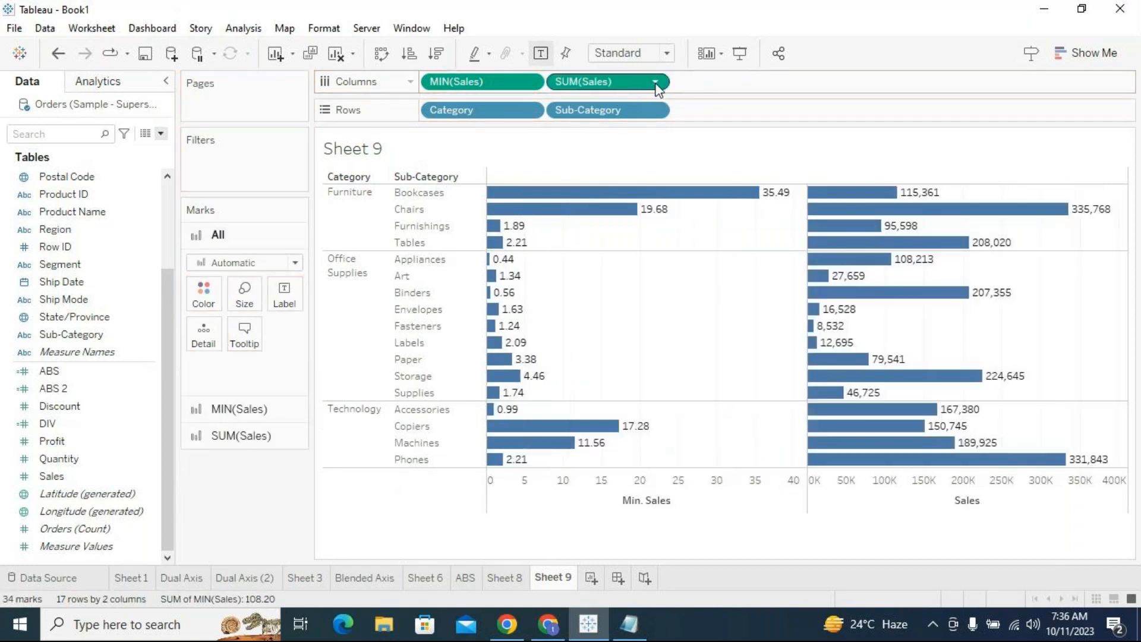
{"action": "left_click", "coordinate": [655, 85]}
{"action": "mouse_move", "coordinate": [654, 271]}
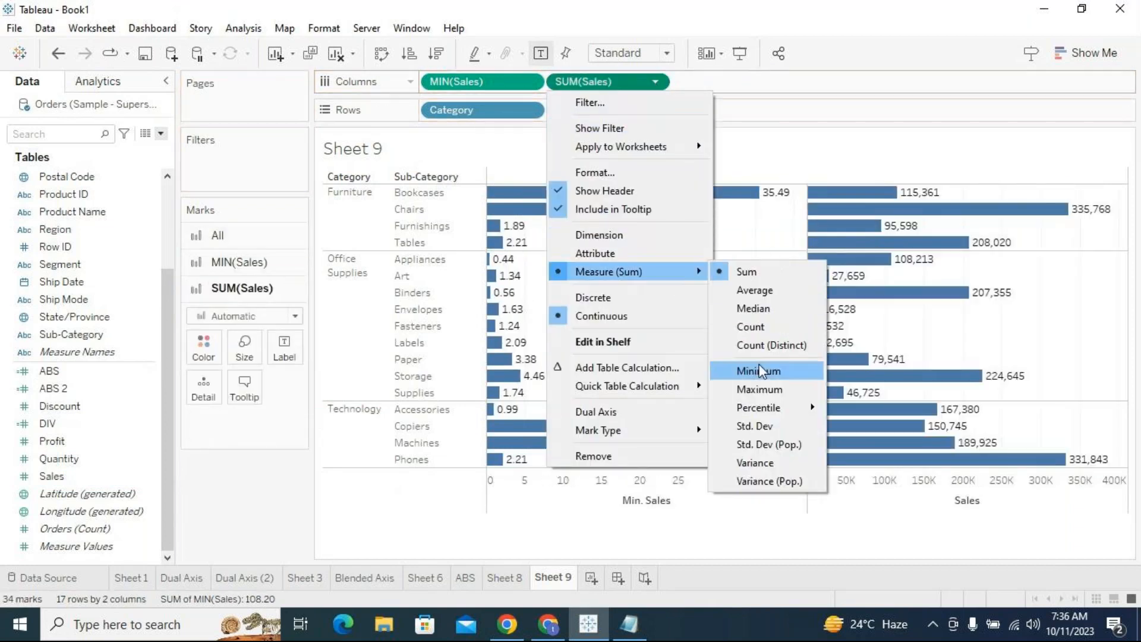
{"action": "left_click", "coordinate": [761, 389]}
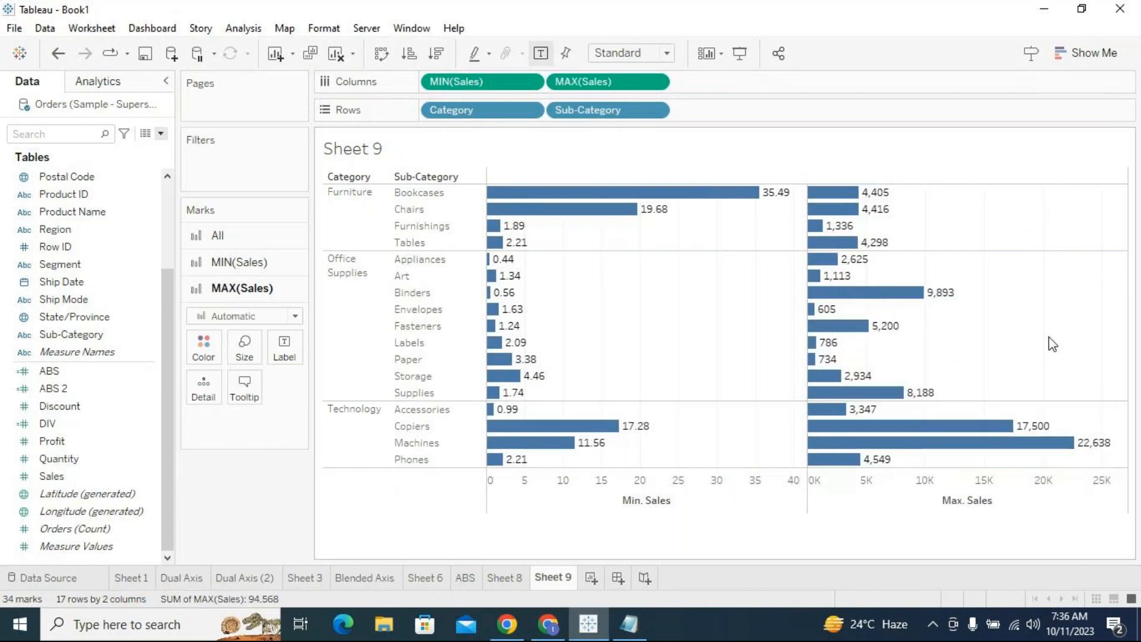
Add Sales to the columns as a third measure summed by default, and highlight the Bookcases row.
{"action": "mouse_move", "coordinate": [890, 202]}
{"action": "left_click_drag", "start_coordinate": [89, 477], "coordinate": [873, 80]}
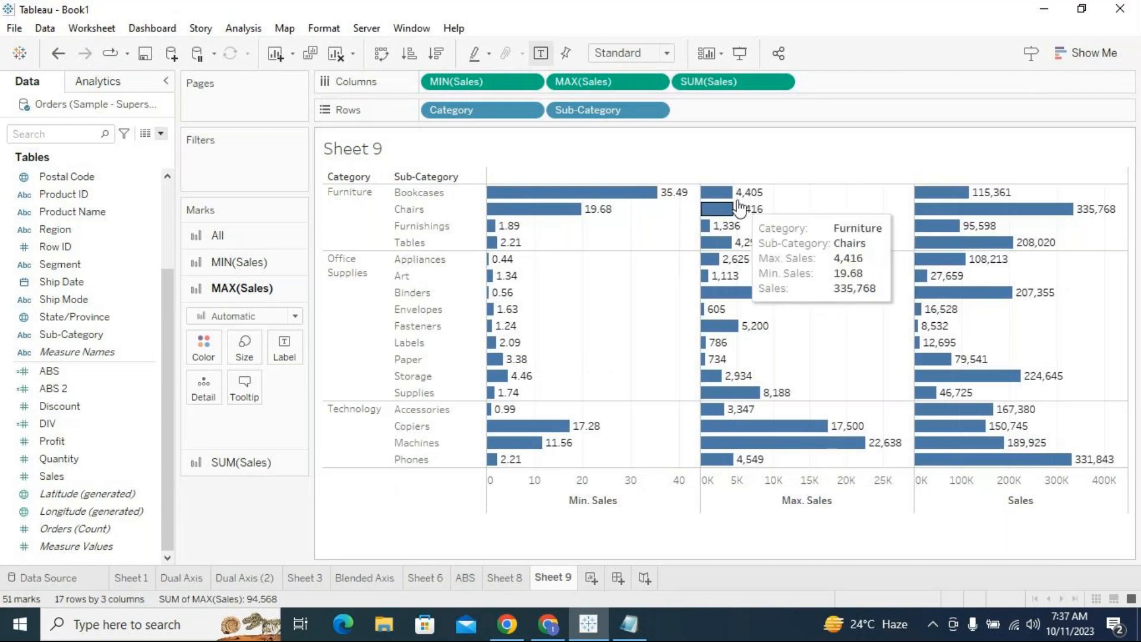
{"action": "left_click", "coordinate": [433, 200]}
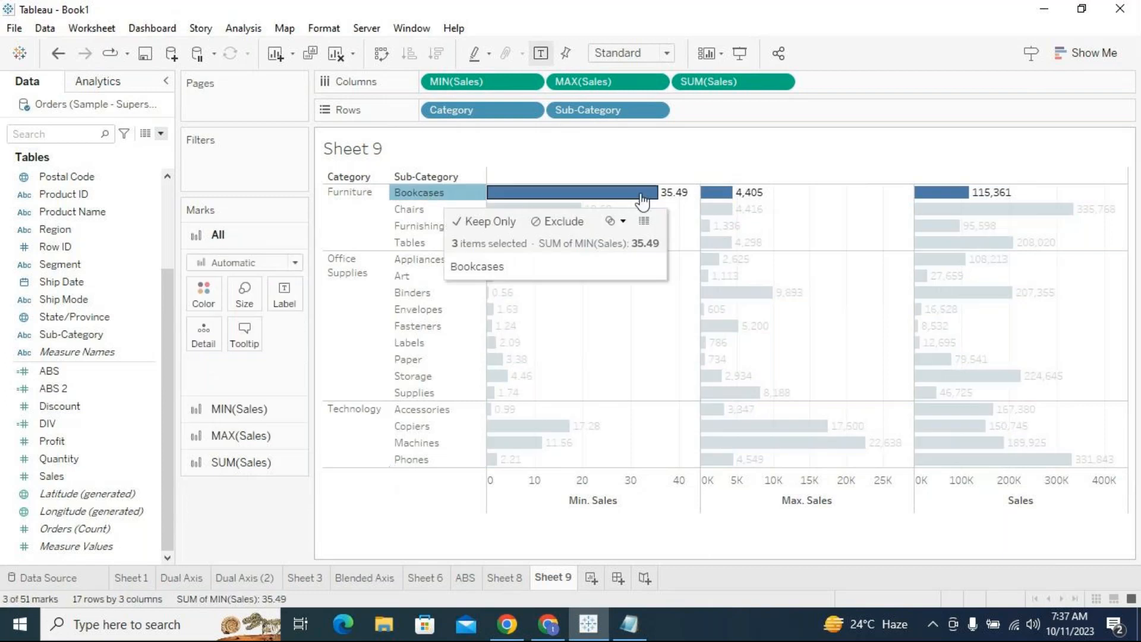
{"action": "left_click", "coordinate": [857, 226]}
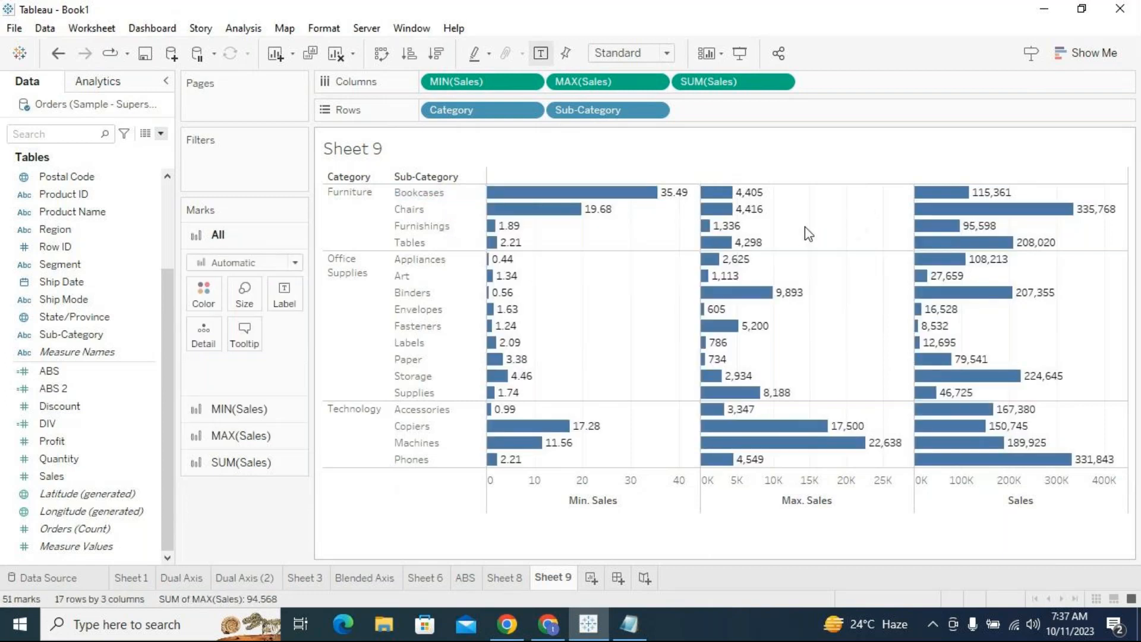
{"action": "left_click", "coordinate": [440, 191]}
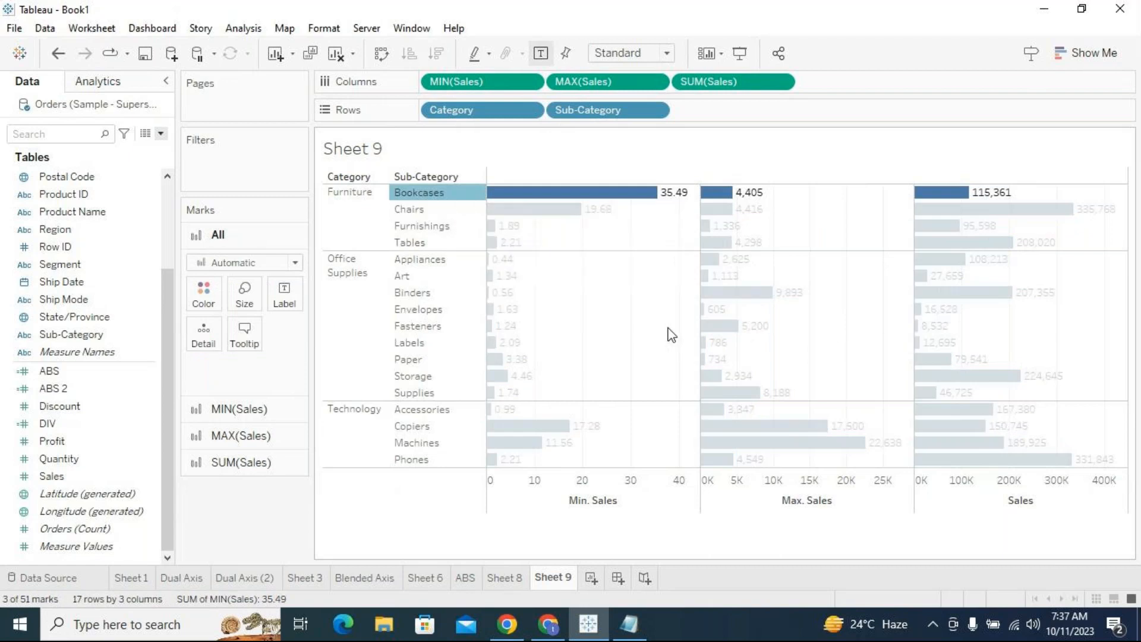
Add Orders (Count) to the columns after SUM(Sales), and inspect the highlighted Bookcases values across all four measures.
{"action": "left_click_drag", "start_coordinate": [113, 529], "coordinate": [925, 187]}
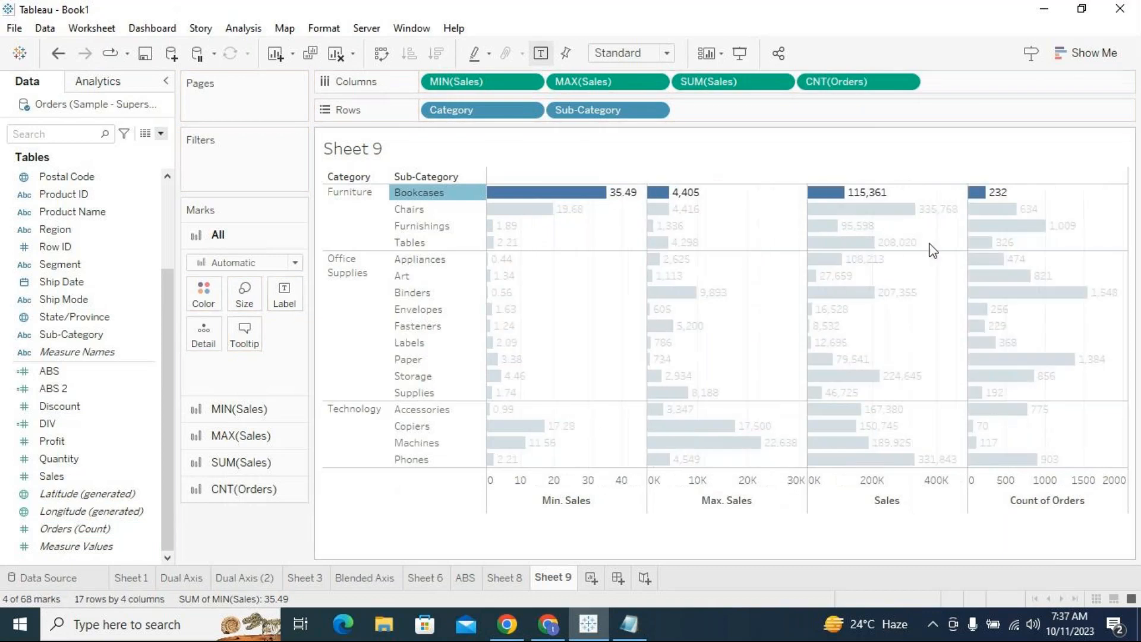
{"action": "mouse_move", "coordinate": [984, 196]}
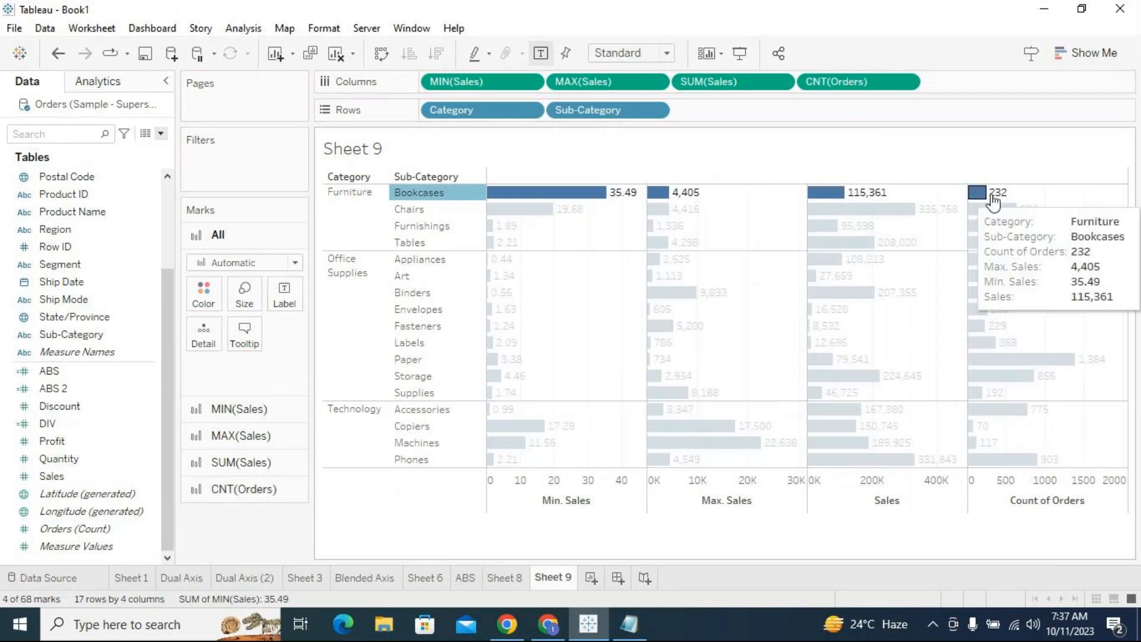
{"action": "mouse_move", "coordinate": [447, 202]}
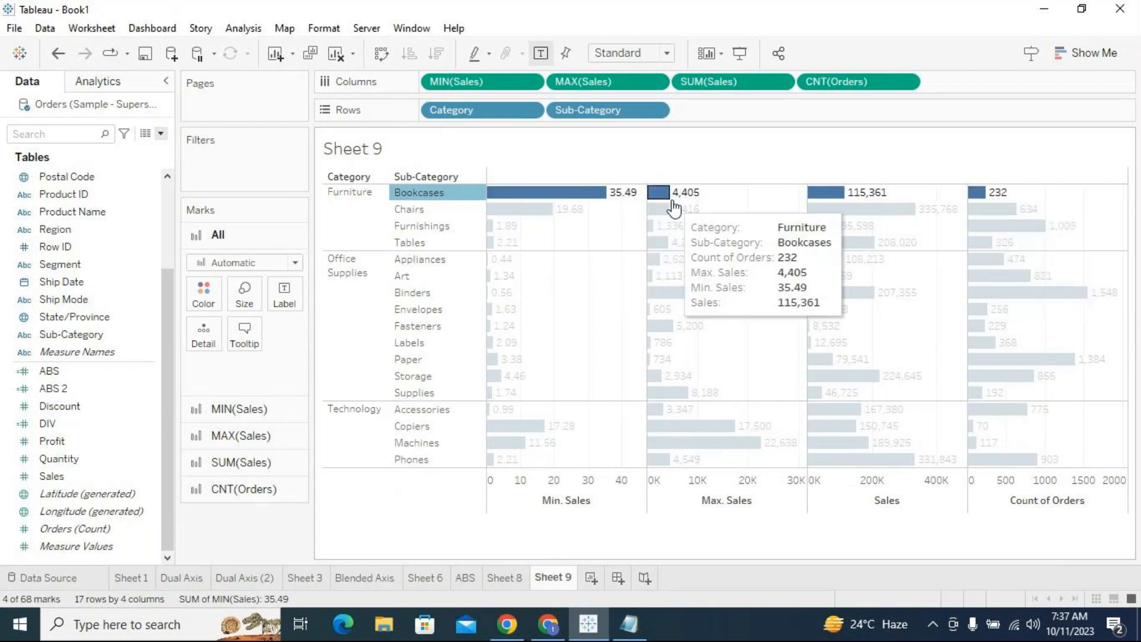
{"action": "mouse_move", "coordinate": [692, 199]}
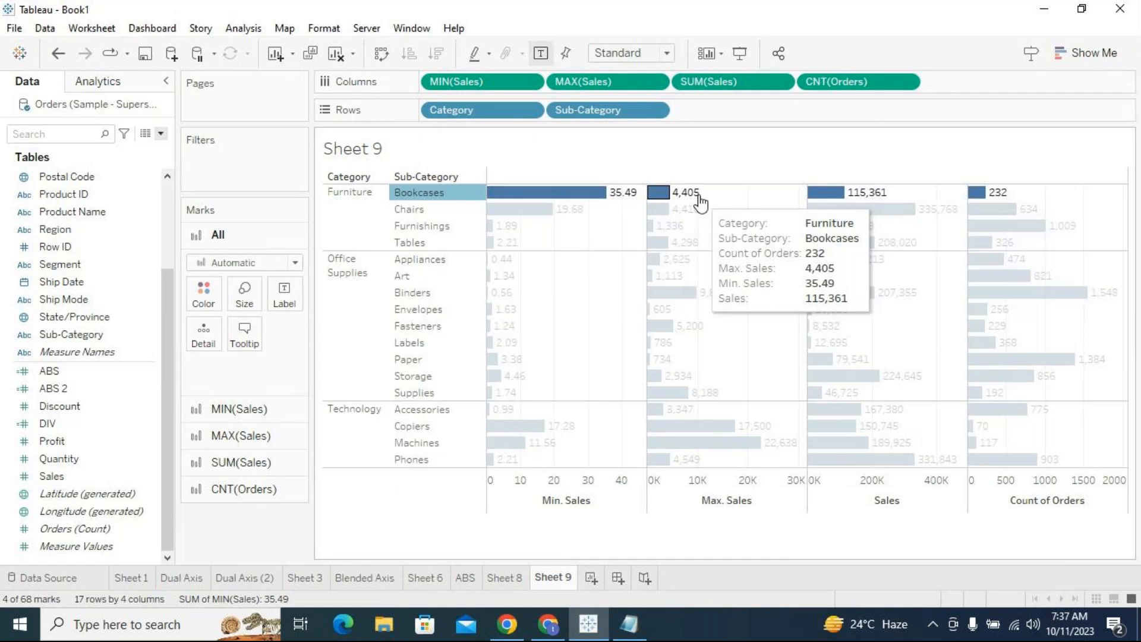
{"action": "left_click", "coordinate": [619, 232]}
{"action": "left_click", "coordinate": [450, 194]}
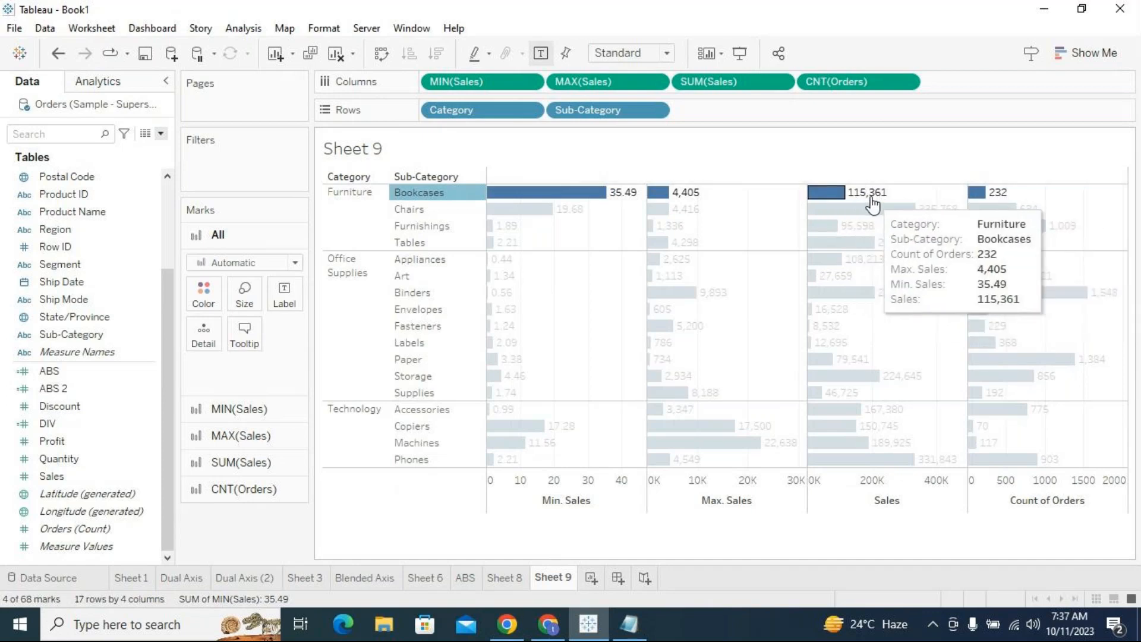
Highlight the Chairs row, then the Phones row, and compare the Phones values across the minimum, maximum, sum and order count measures.
{"action": "left_click", "coordinate": [512, 260]}
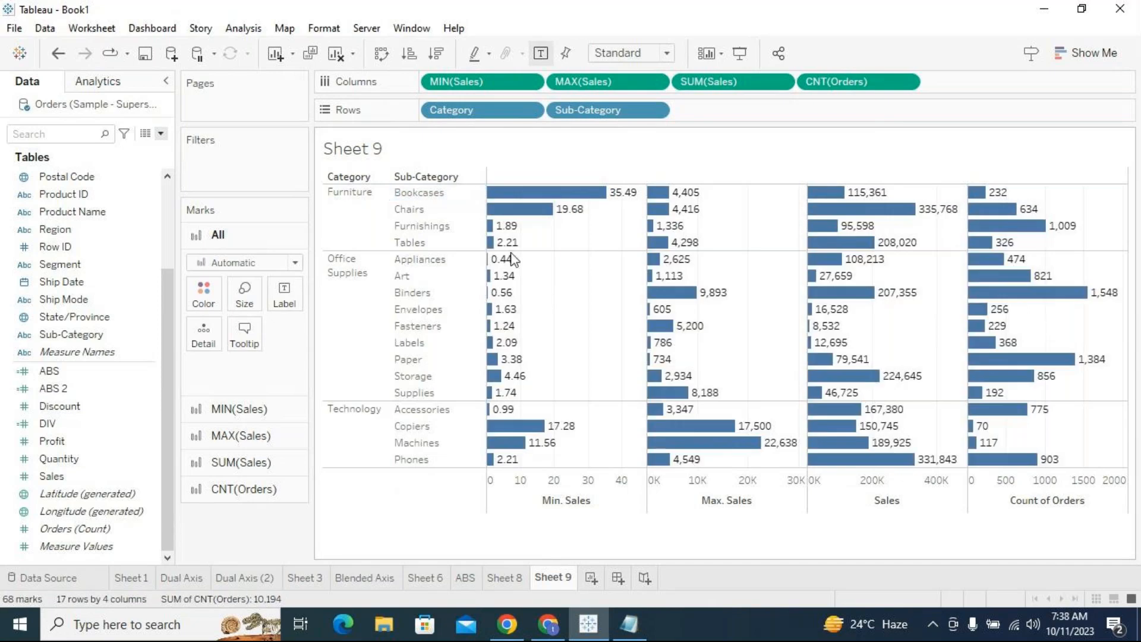
{"action": "left_click", "coordinate": [419, 208]}
{"action": "left_click", "coordinate": [619, 350]}
{"action": "left_click", "coordinate": [432, 461]}
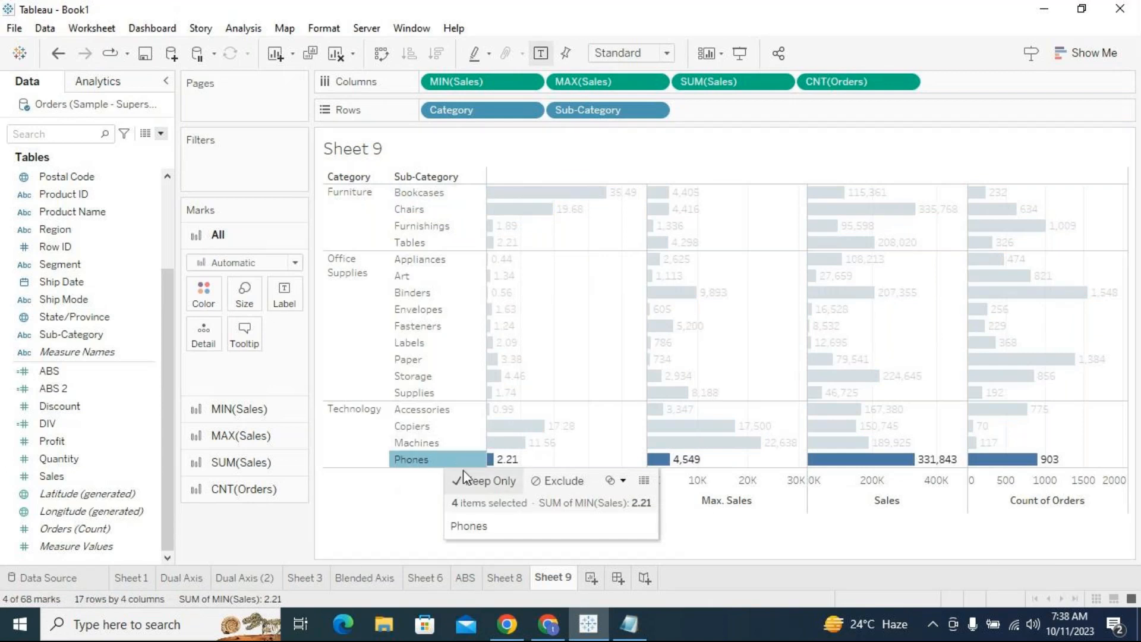
{"action": "mouse_move", "coordinate": [1053, 467]}
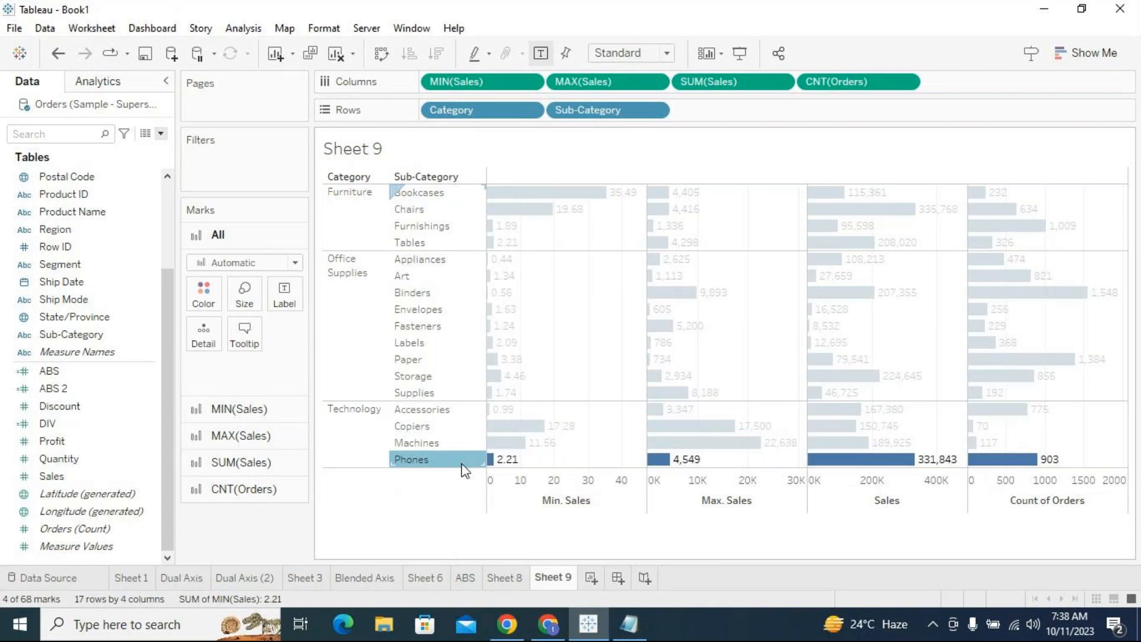
{"action": "mouse_move", "coordinate": [507, 467]}
{"action": "mouse_move", "coordinate": [686, 450]}
{"action": "mouse_move", "coordinate": [436, 464]}
{"action": "mouse_move", "coordinate": [935, 473]}
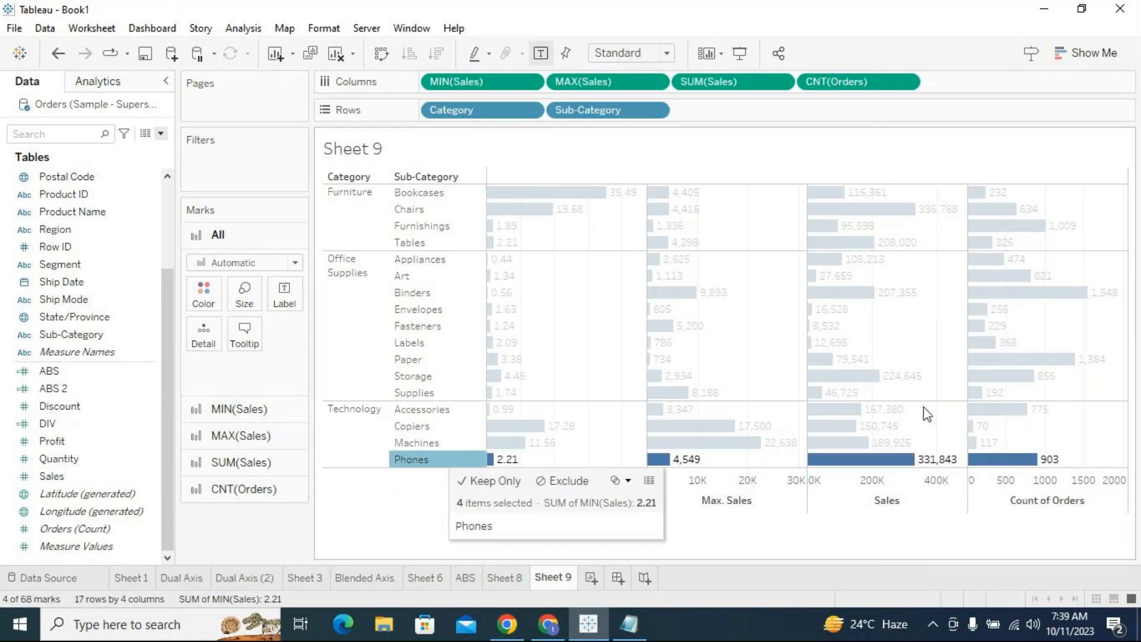
{"action": "left_click", "coordinate": [938, 414]}
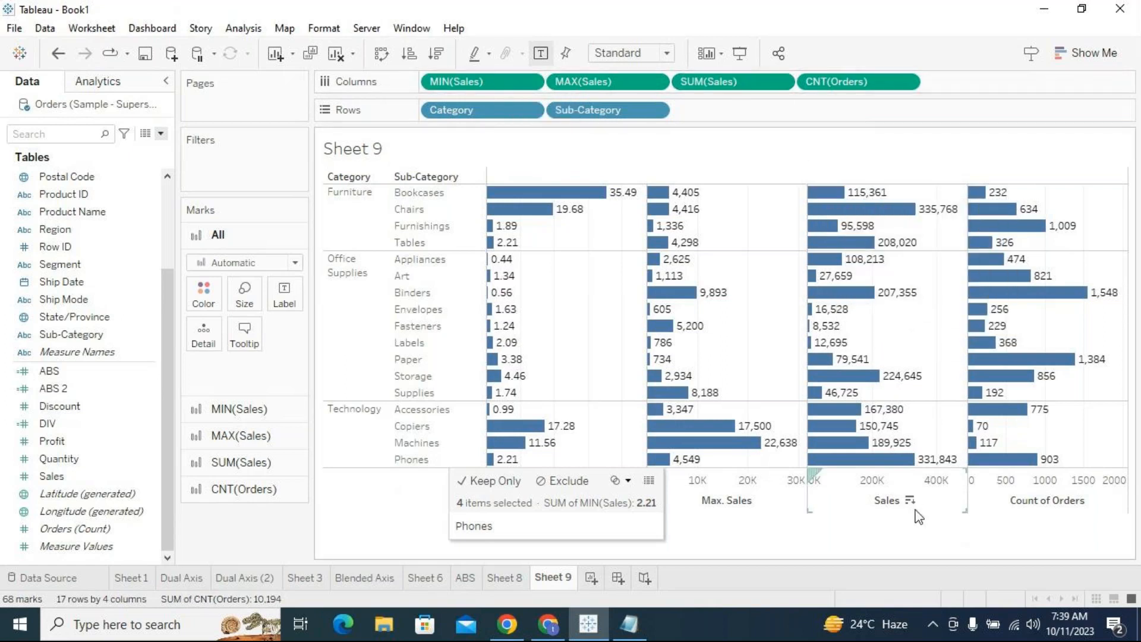
Review the Sales axis and the minimum, maximum and sum Sales measures on the columns one after another.
{"action": "left_click", "coordinate": [910, 500]}
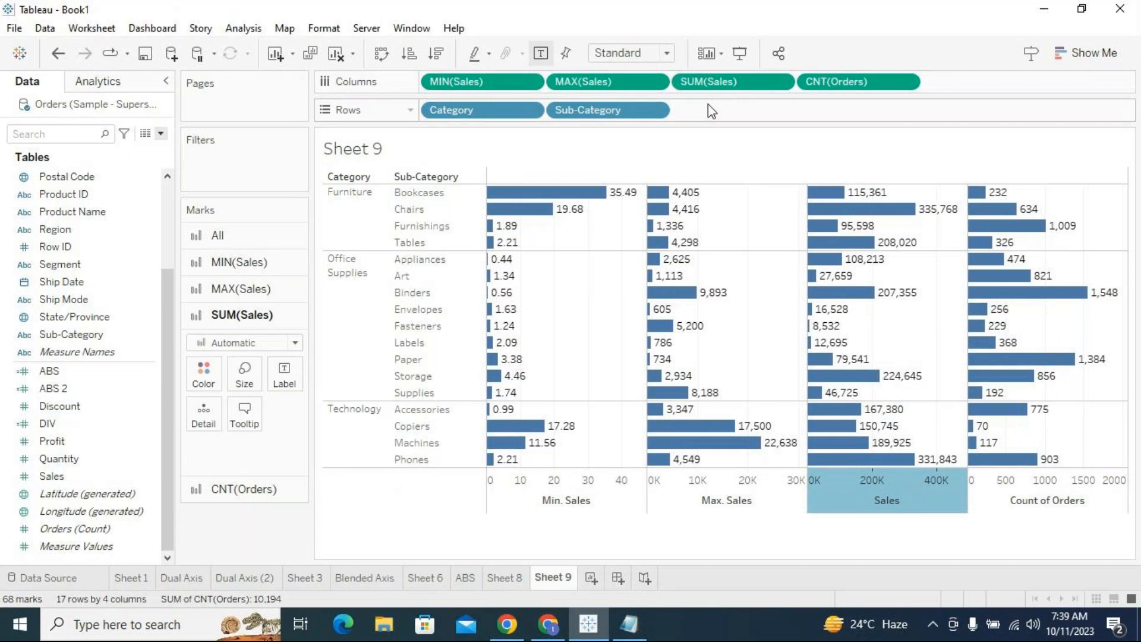
{"action": "left_click", "coordinate": [450, 84]}
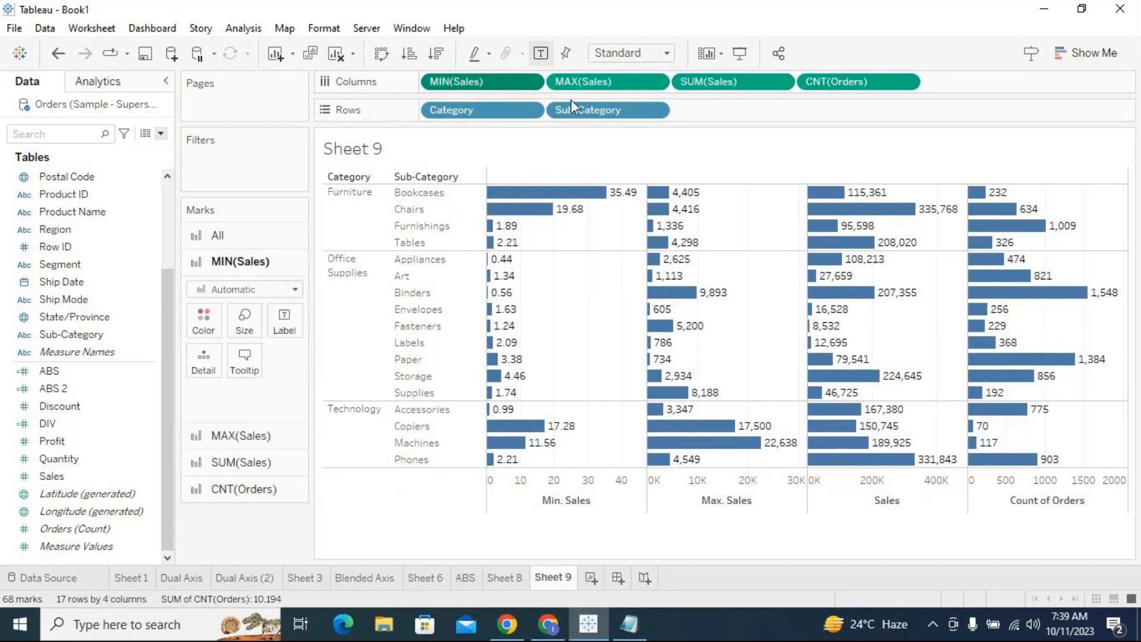
{"action": "left_click", "coordinate": [610, 88]}
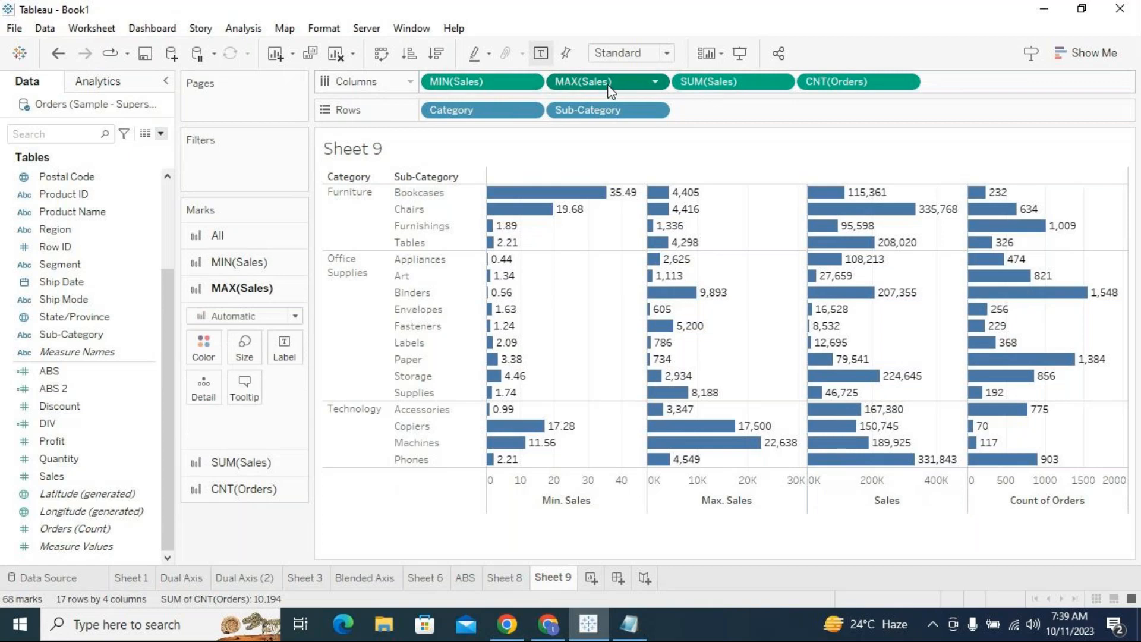
{"action": "left_click", "coordinate": [720, 89]}
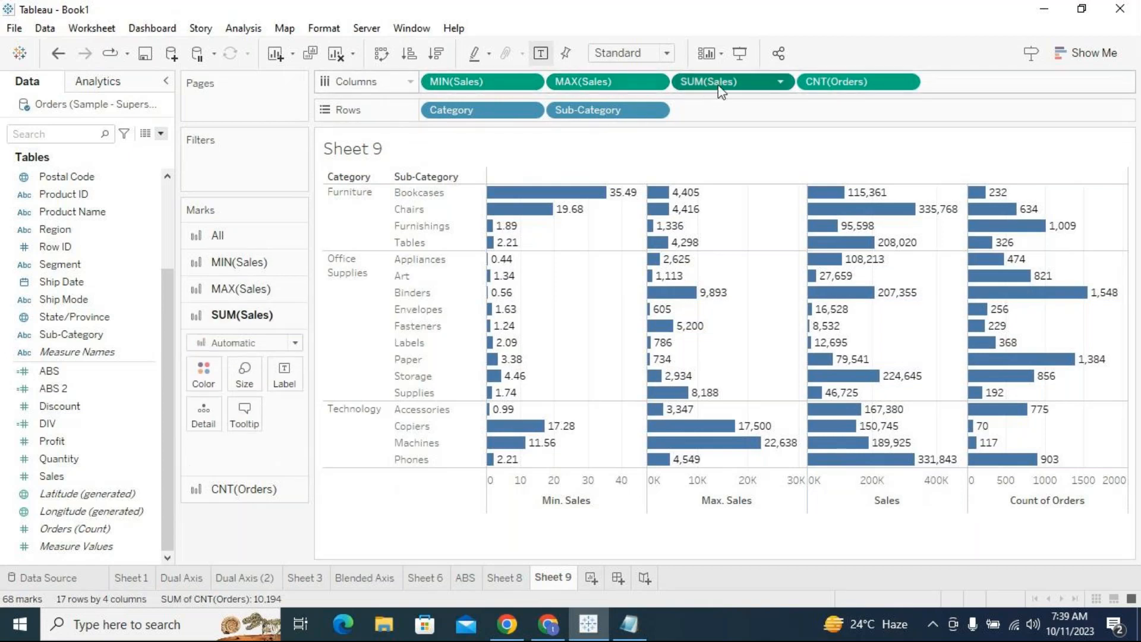
{"action": "left_click", "coordinate": [747, 324]}
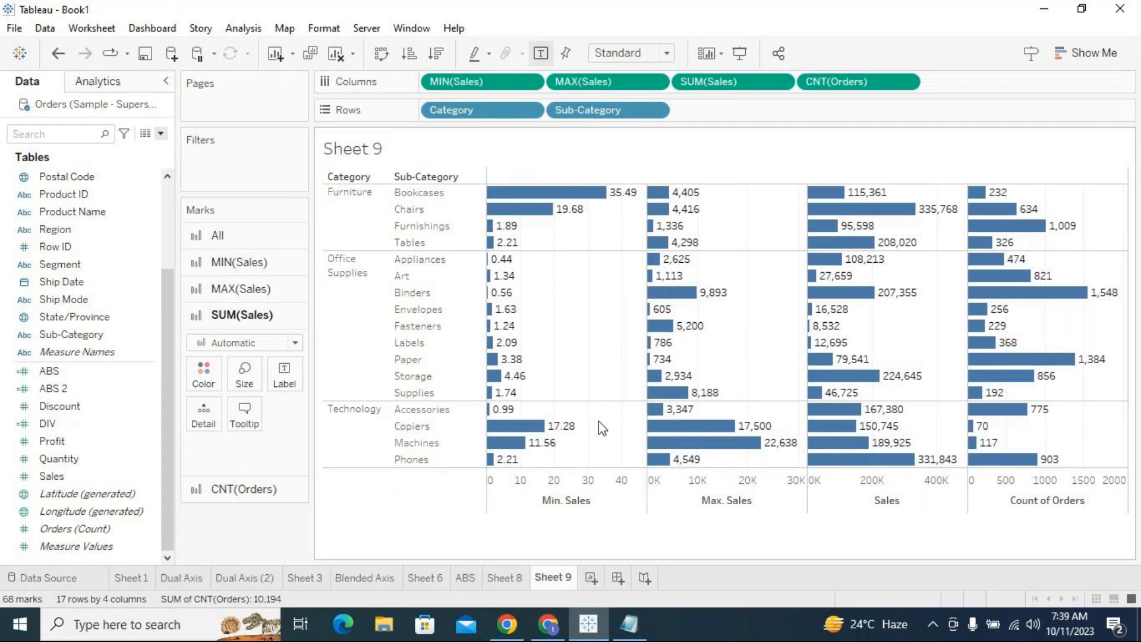
Create a new worksheet and place Category and Sub-Category on its rows.
{"action": "left_click", "coordinate": [591, 578]}
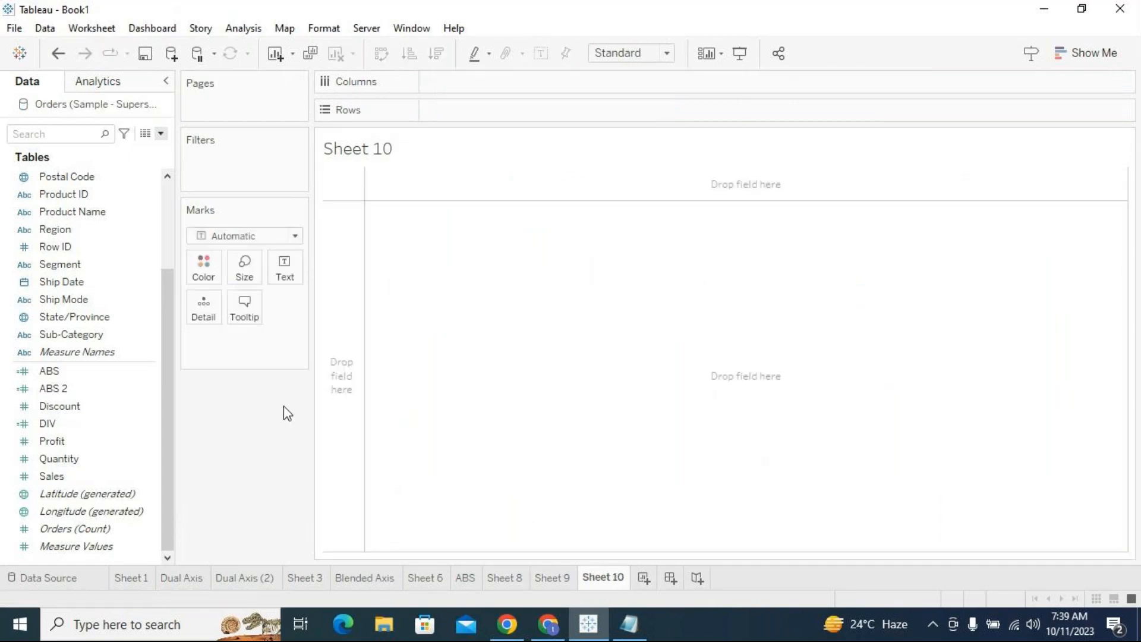
{"action": "left_click", "coordinate": [169, 207]}
{"action": "left_click_drag", "start_coordinate": [120, 183], "coordinate": [461, 119]}
{"action": "left_click_drag", "start_coordinate": [71, 457], "coordinate": [604, 112]}
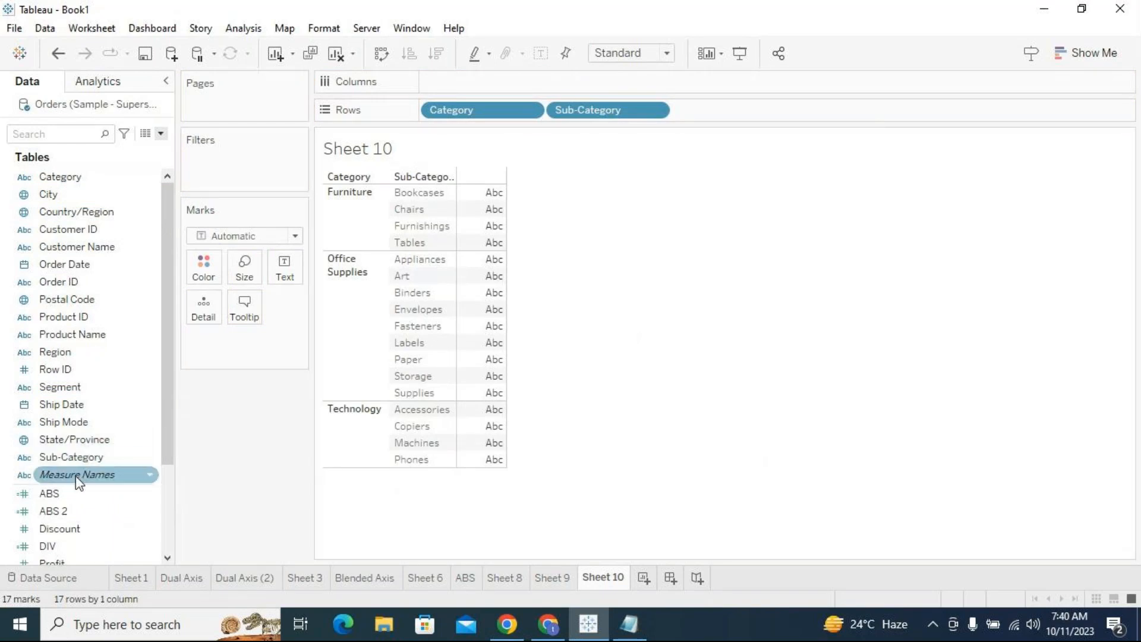
Read the description of the ZN function among the Number functions in a new calculated field, and close the editor without saving.
{"action": "left_click_drag", "start_coordinate": [171, 461], "coordinate": [168, 487]}
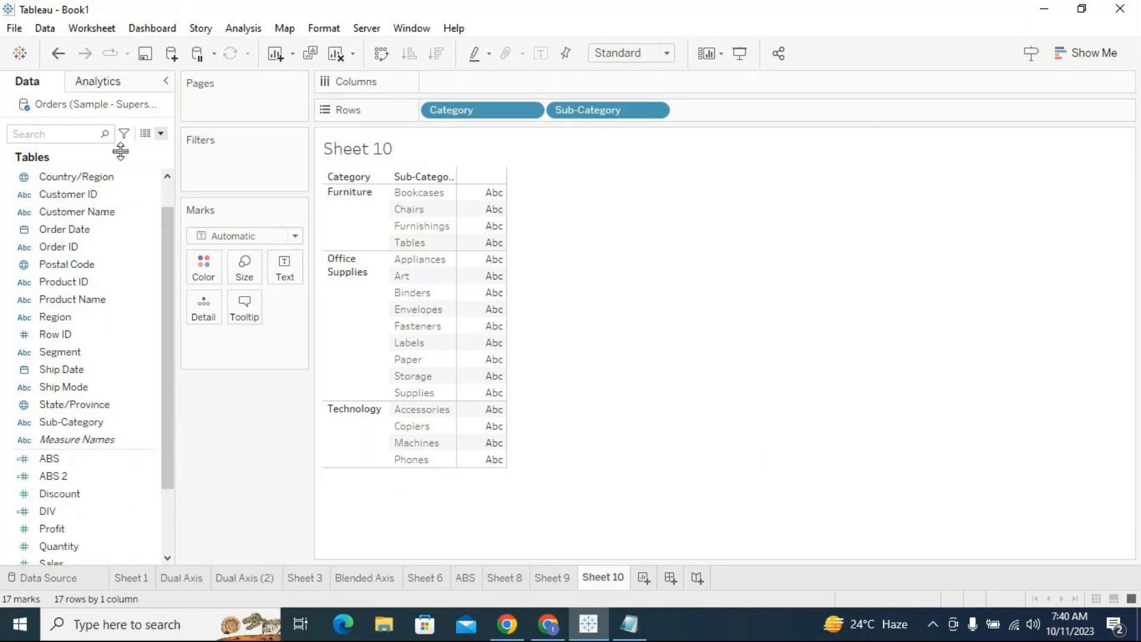
{"action": "left_click", "coordinate": [161, 133]}
{"action": "left_click", "coordinate": [132, 153]}
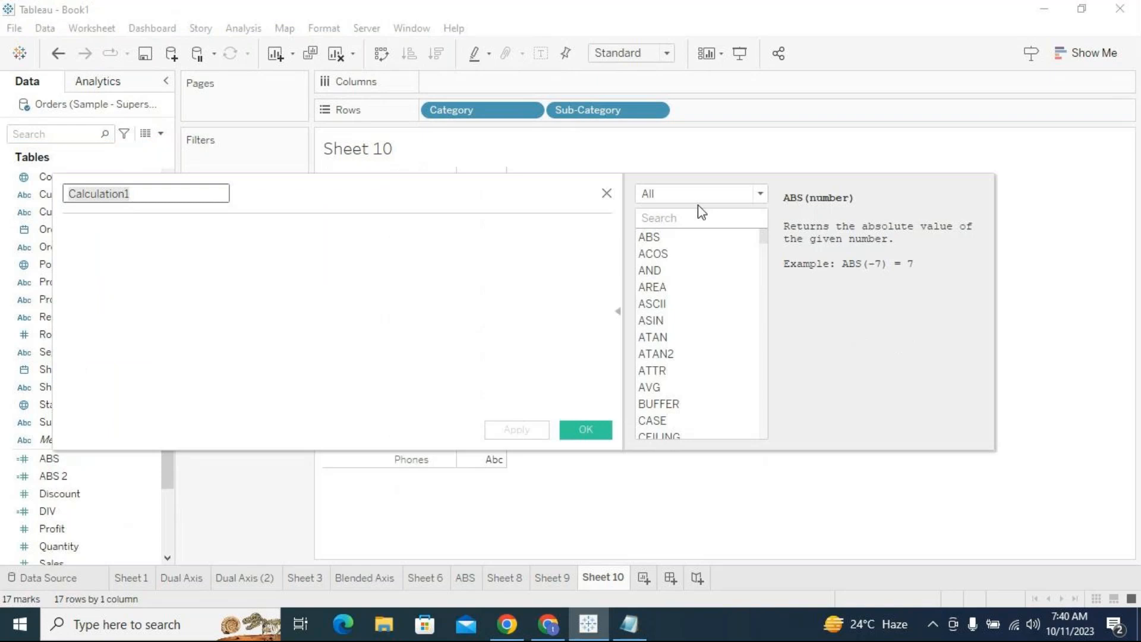
{"action": "left_click", "coordinate": [699, 197]}
{"action": "left_click", "coordinate": [703, 225]}
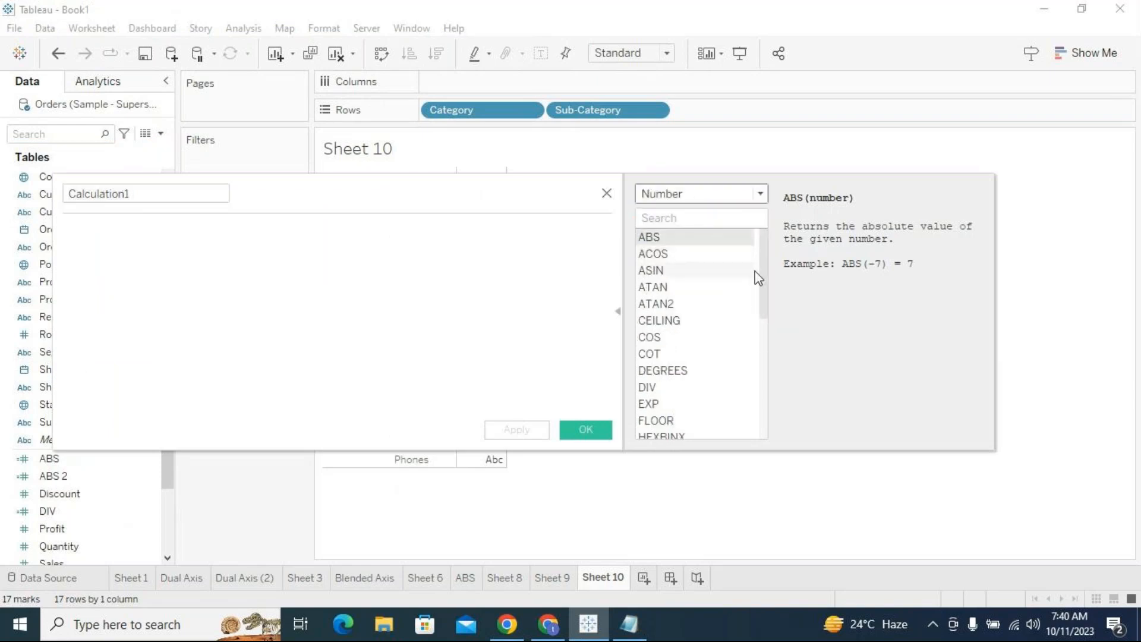
{"action": "left_click_drag", "start_coordinate": [765, 285], "coordinate": [767, 404]}
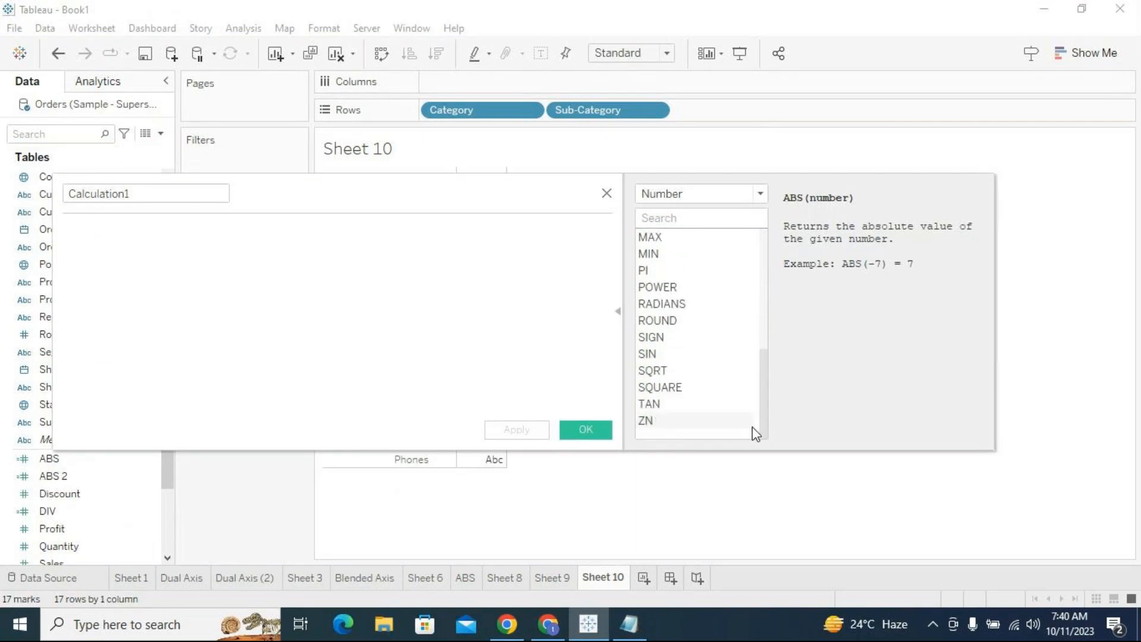
{"action": "left_click", "coordinate": [679, 422]}
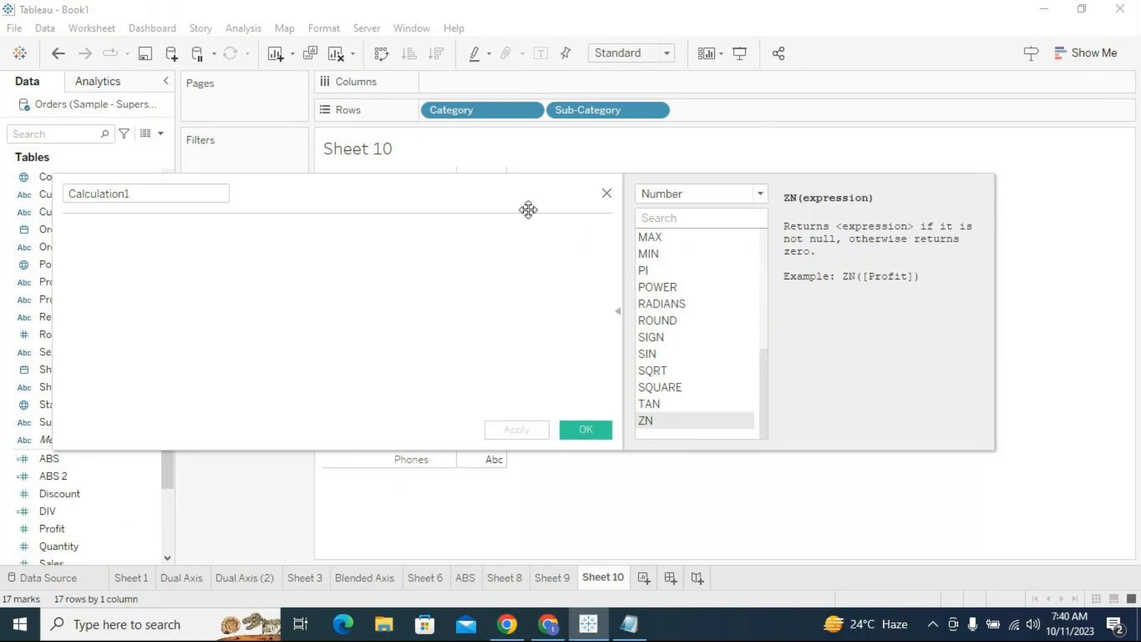
{"action": "left_click_drag", "start_coordinate": [522, 193], "coordinate": [573, 218]}
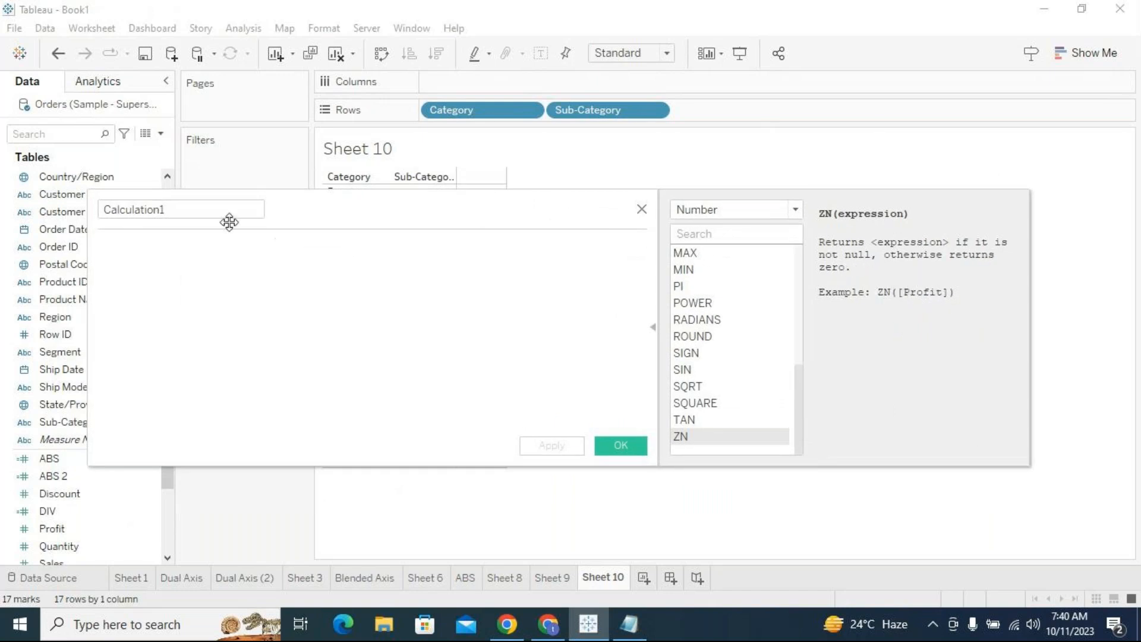
{"action": "left_click", "coordinate": [643, 211]}
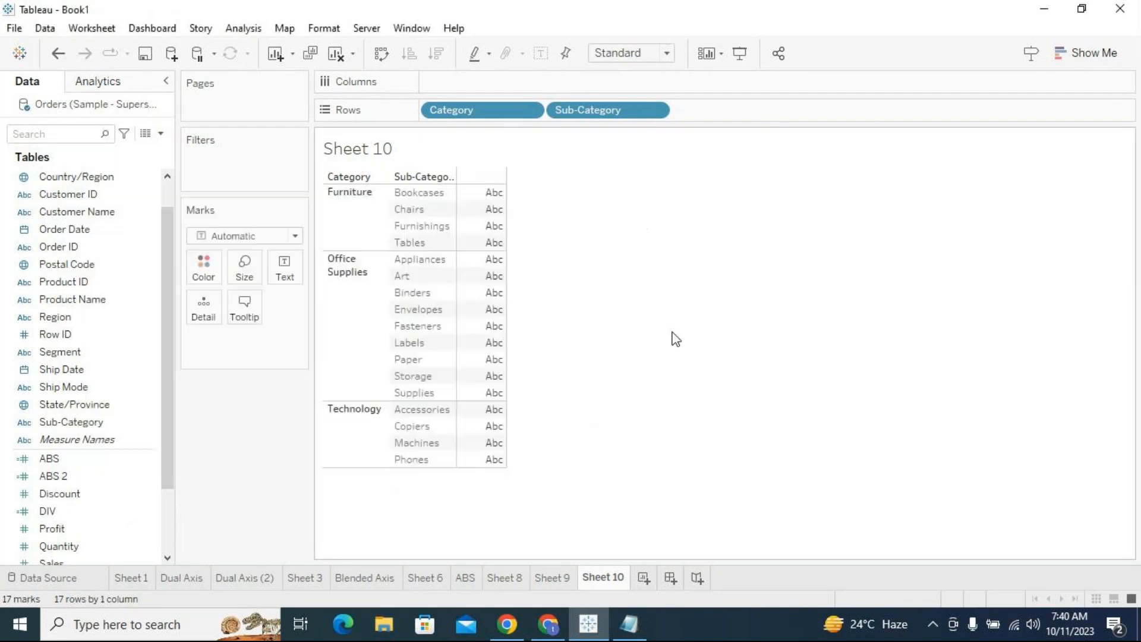
Add another blank worksheet, return to Sheet 10, and place Discount on its columns.
{"action": "left_click", "coordinate": [644, 578]}
{"action": "left_click", "coordinate": [597, 577]}
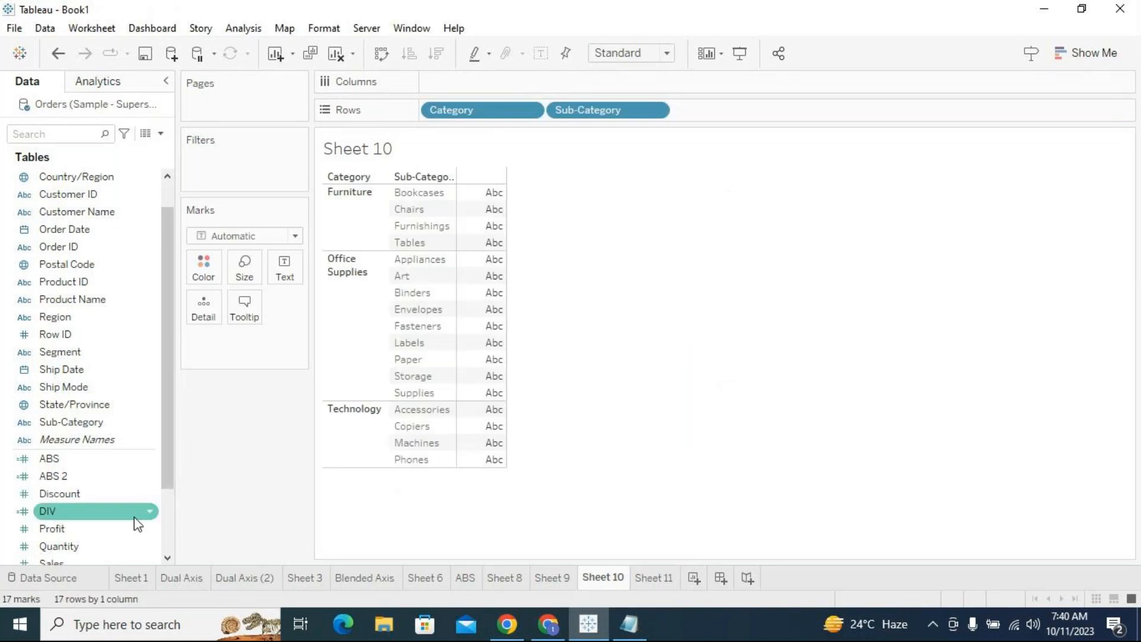
{"action": "left_click_drag", "start_coordinate": [166, 468], "coordinate": [164, 483]}
{"action": "left_click_drag", "start_coordinate": [59, 476], "coordinate": [675, 82]}
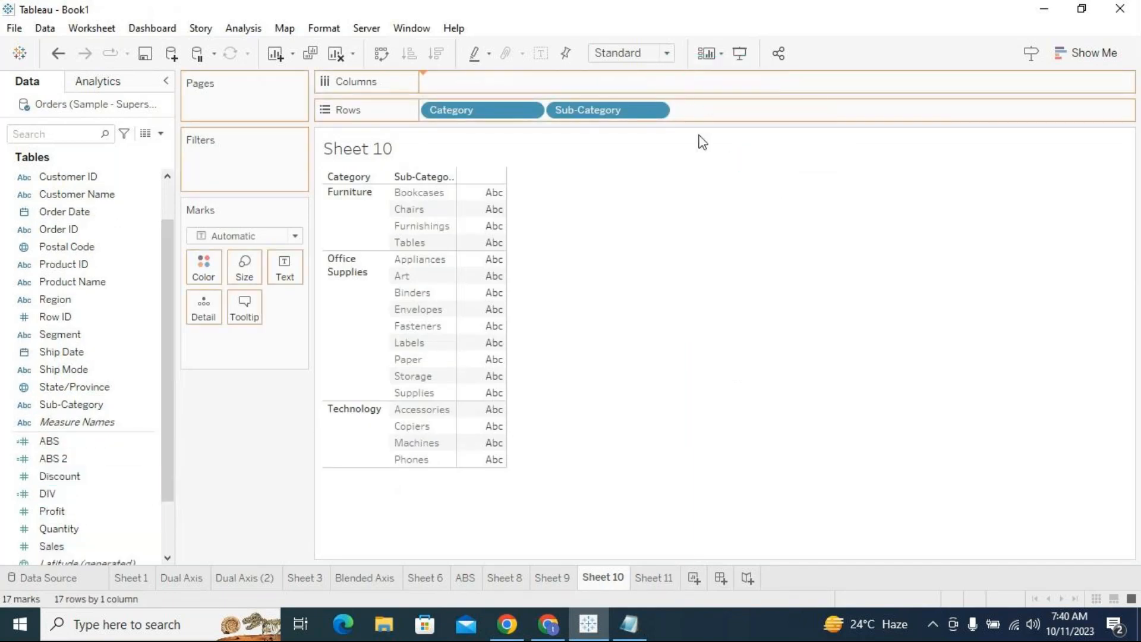
Try Product Name in place of Sub-Category on the rows, inspect the products' discounts, and restore Sub-Category beside Category.
{"action": "left_click_drag", "start_coordinate": [79, 281], "coordinate": [988, 474]}
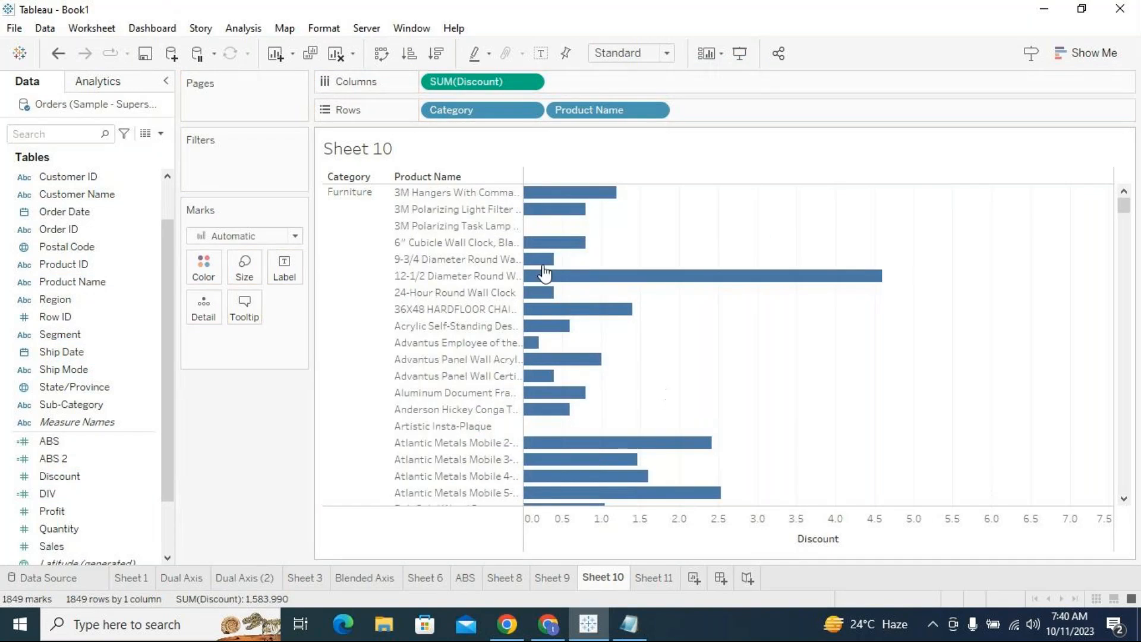
{"action": "left_click", "coordinate": [529, 229]}
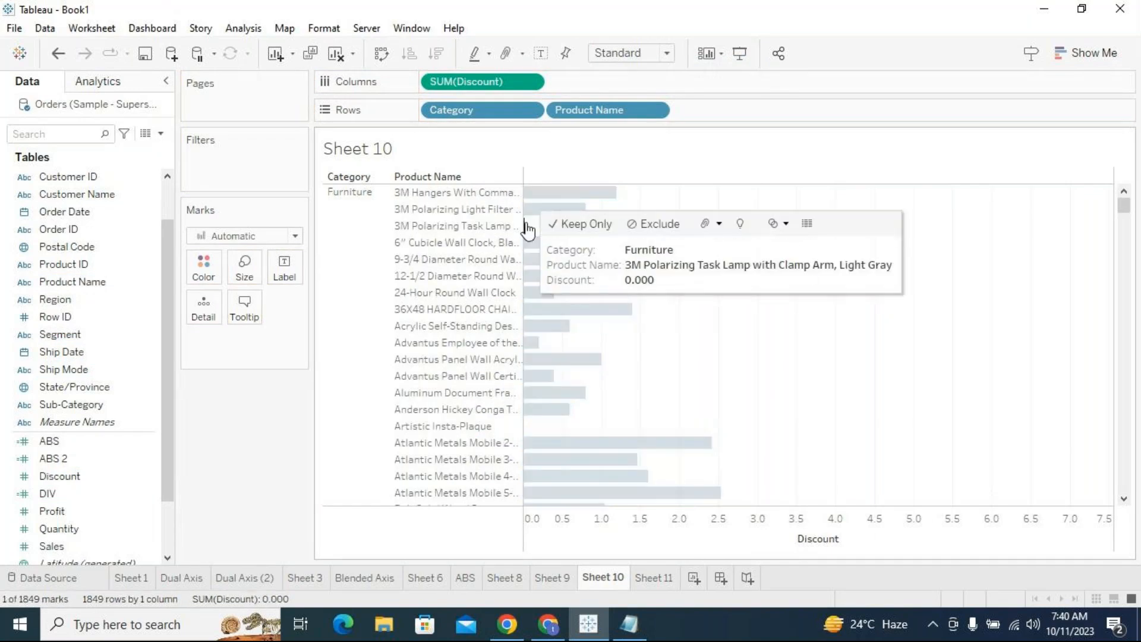
{"action": "left_click", "coordinate": [813, 413]}
{"action": "scroll", "coordinate": [623, 345], "scroll_direction": "down", "scroll_amount": 5}
{"action": "scroll", "coordinate": [623, 345], "scroll_direction": "down", "scroll_amount": 10}
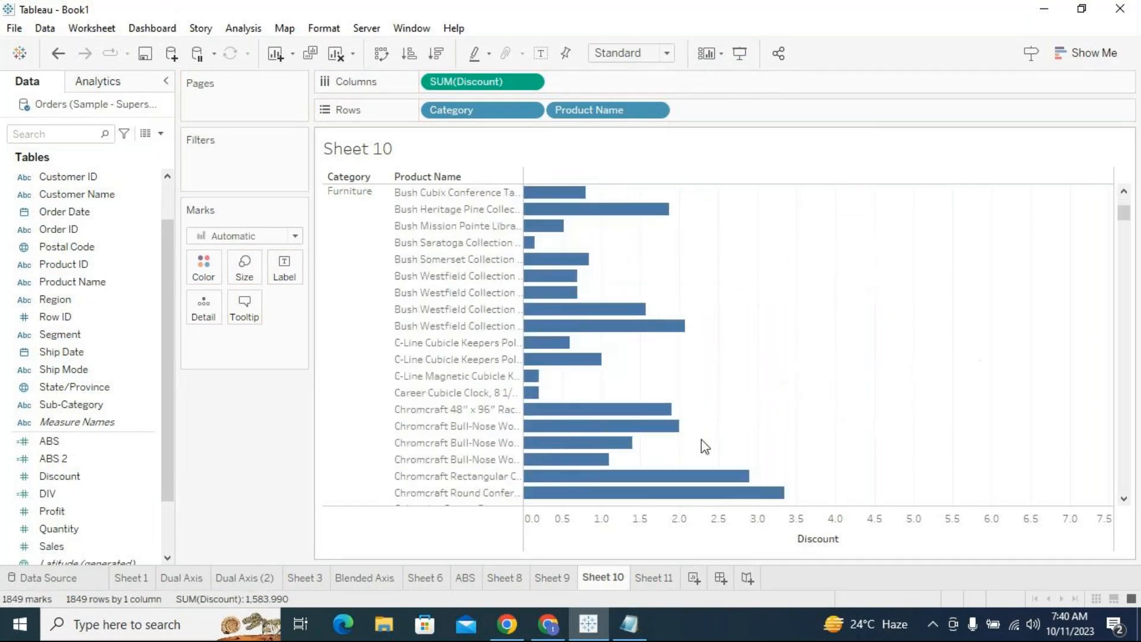
{"action": "scroll", "coordinate": [705, 444], "scroll_direction": "up", "scroll_amount": 5}
{"action": "left_click_drag", "start_coordinate": [604, 117], "coordinate": [249, 458]}
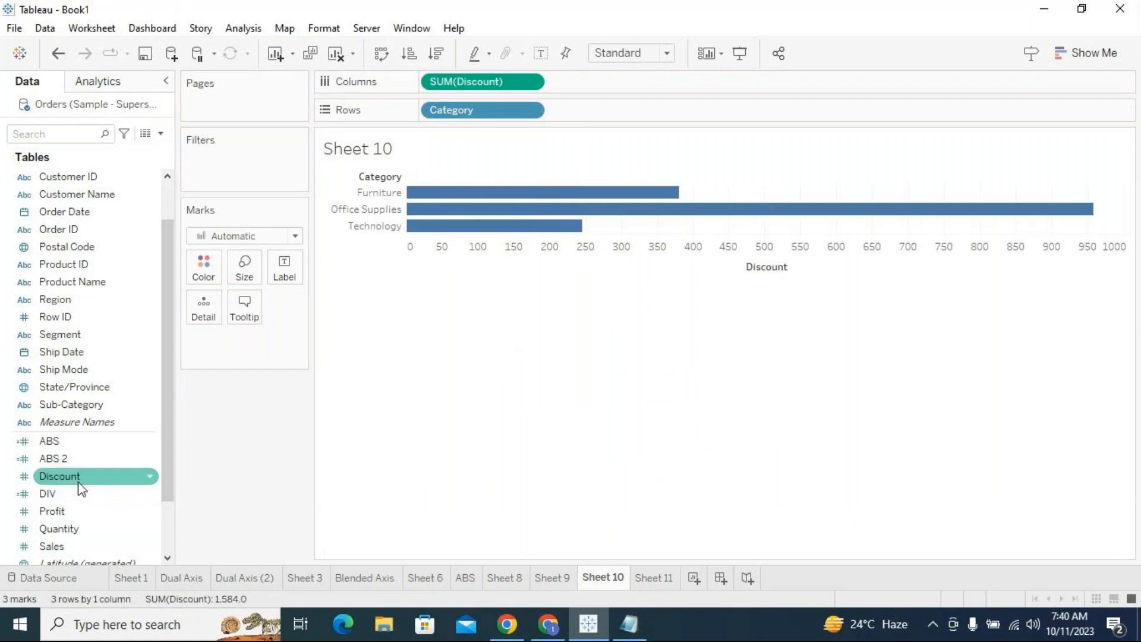
{"action": "scroll", "coordinate": [104, 490], "scroll_direction": "down", "scroll_amount": 3}
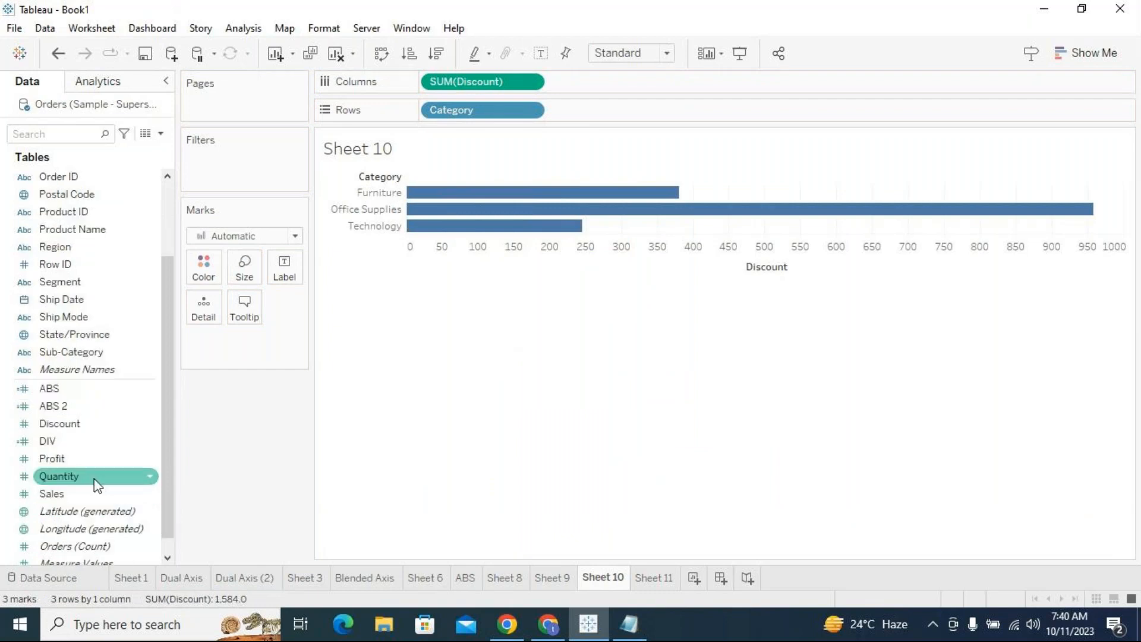
{"action": "left_click_drag", "start_coordinate": [89, 352], "coordinate": [608, 110]}
Remove Discount from the columns, add it again as a sum, and show mark labels on the bars.
{"action": "left_click_drag", "start_coordinate": [476, 86], "coordinate": [248, 492]}
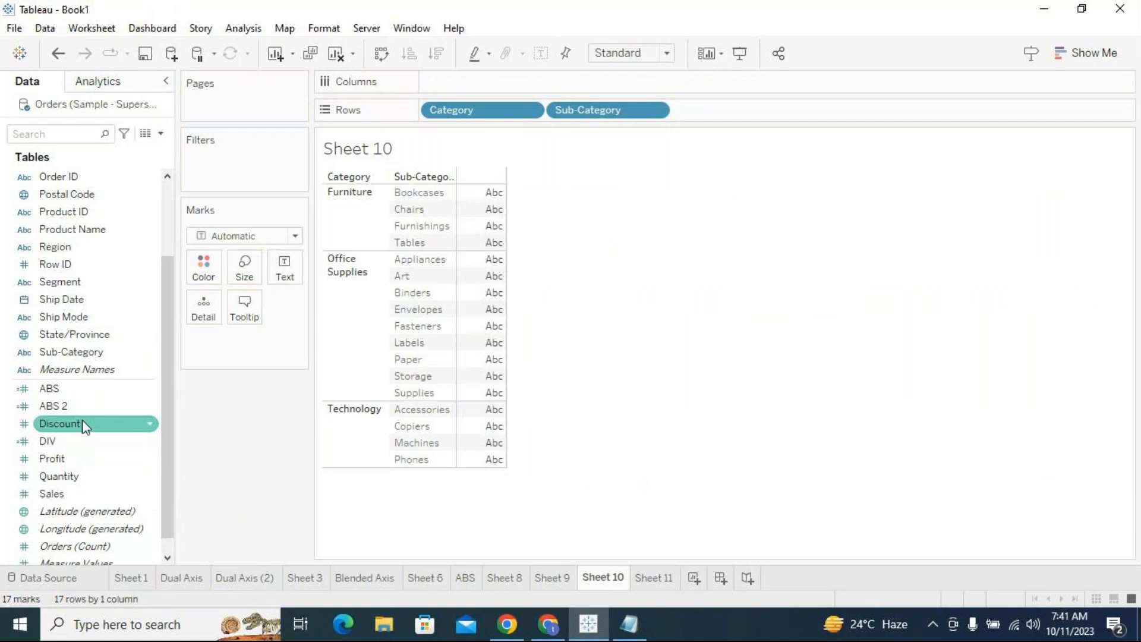
{"action": "left_click_drag", "start_coordinate": [80, 422], "coordinate": [643, 85]}
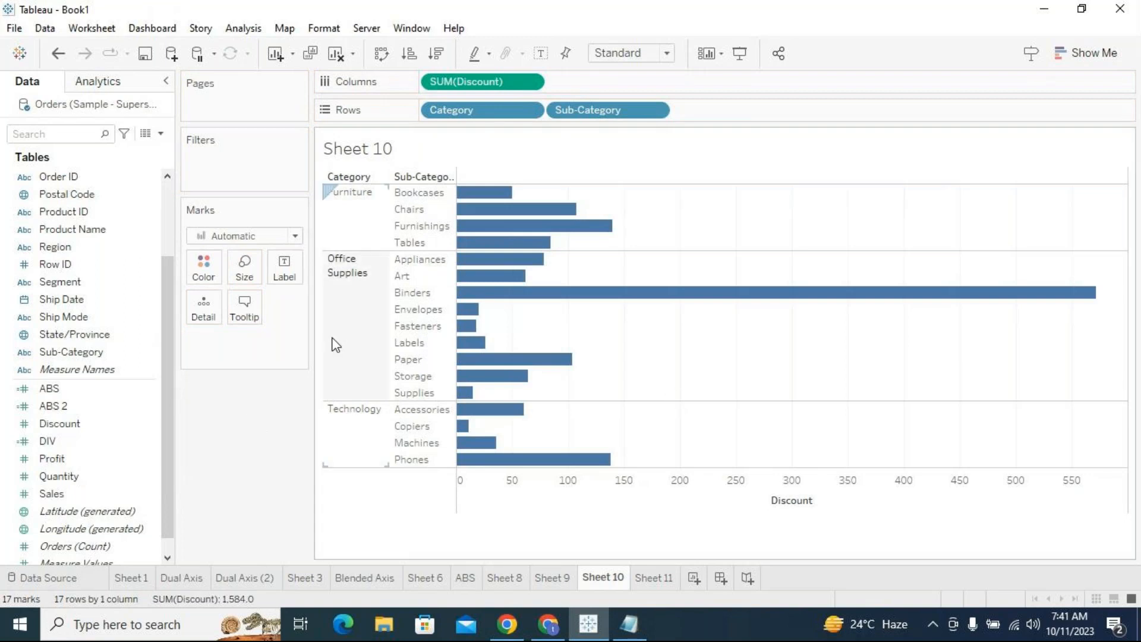
{"action": "left_click", "coordinate": [540, 59]}
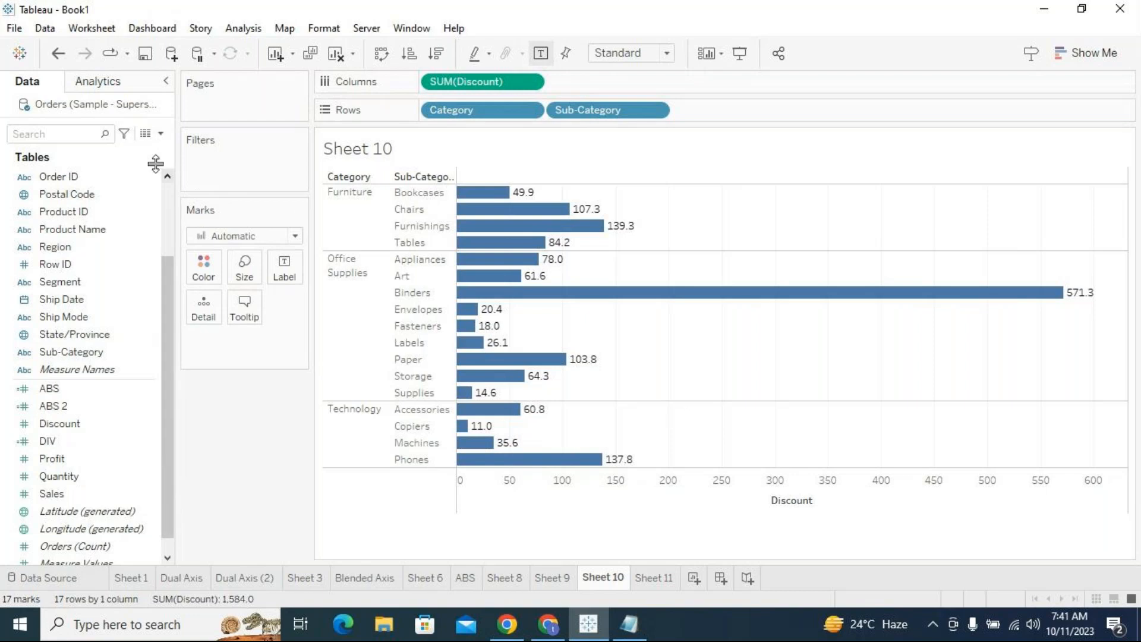
Start a new calculated field on Sheet 10 and enter the formula ZN([Profit]).
{"action": "left_click", "coordinate": [163, 136]}
{"action": "left_click", "coordinate": [140, 155]}
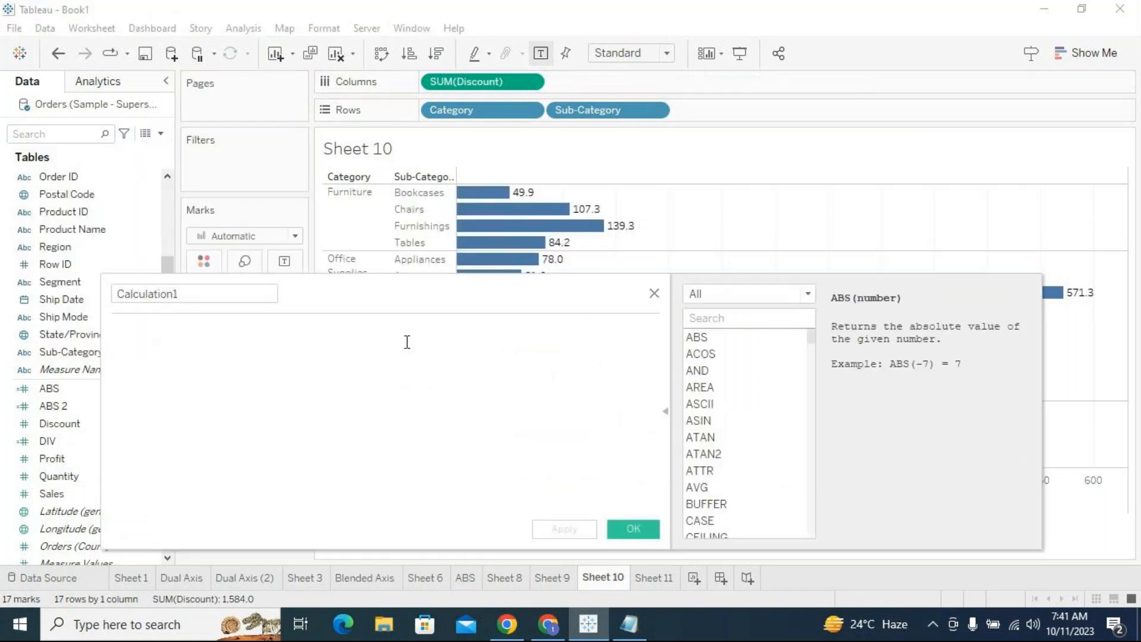
{"action": "type", "text": "ZN"}
{"action": "key", "text": "Return"}
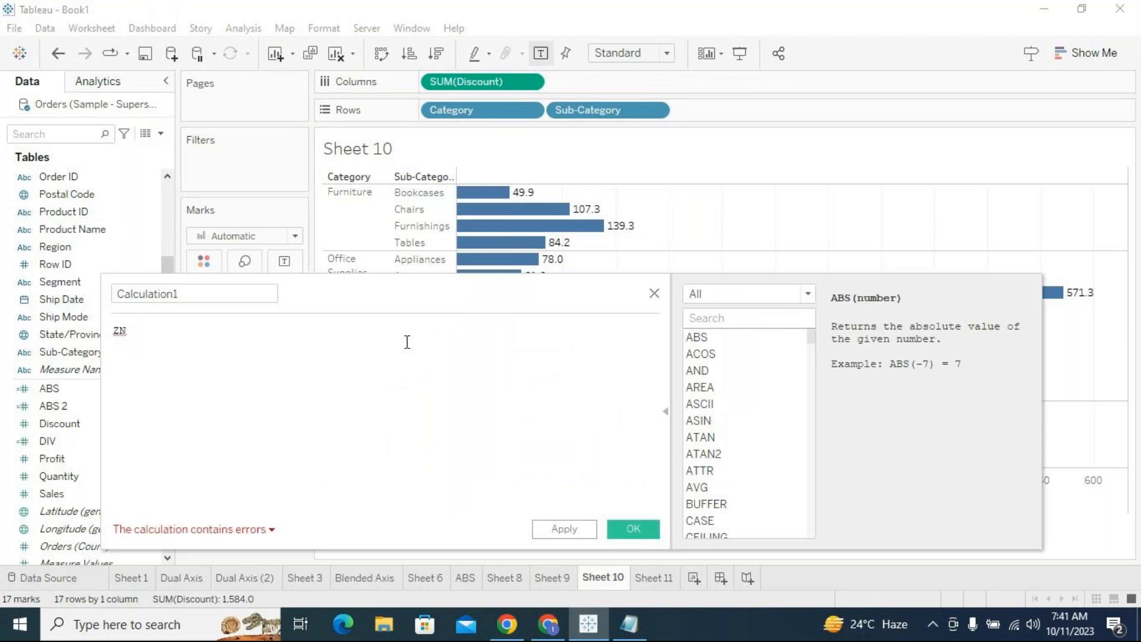
{"action": "type", "text": "("}
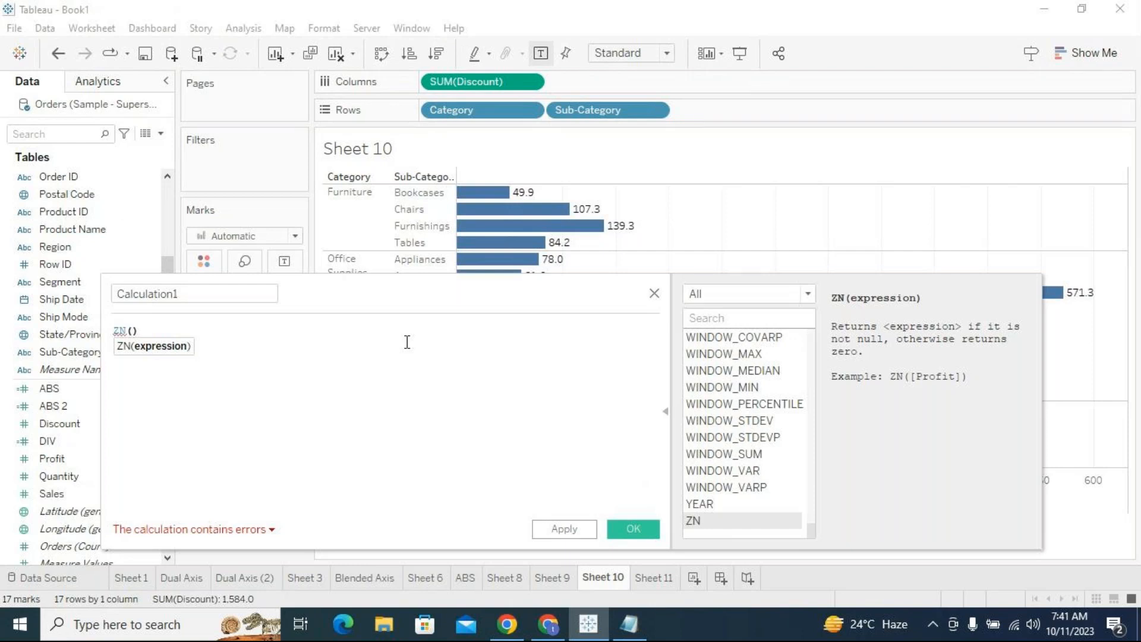
{"action": "type", "text": "PROF"}
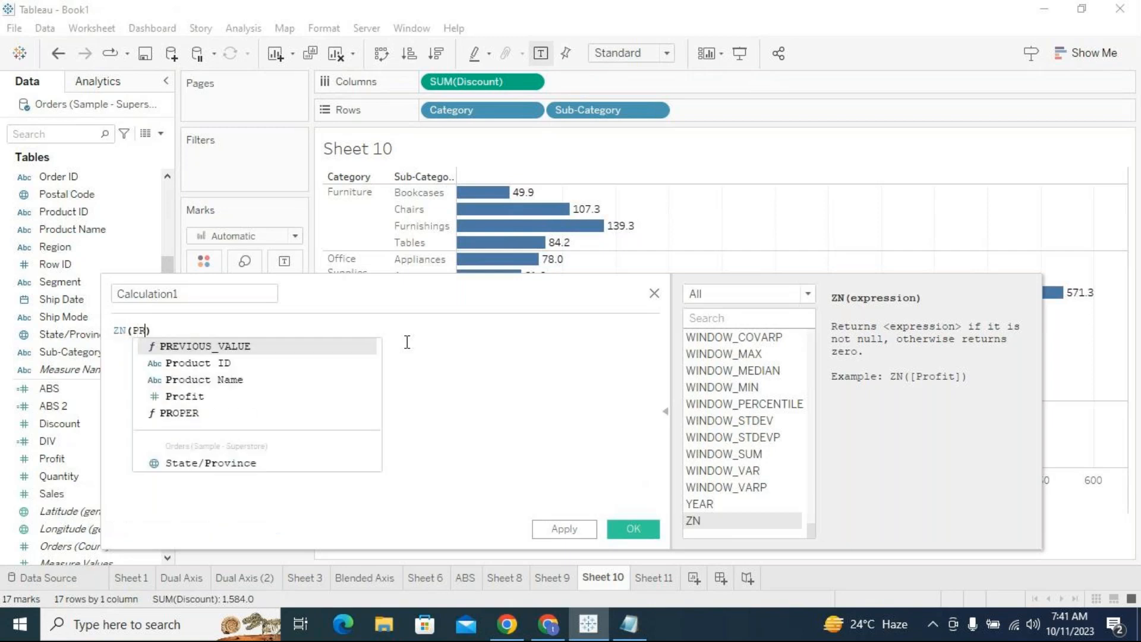
{"action": "type", "text": "IT"}
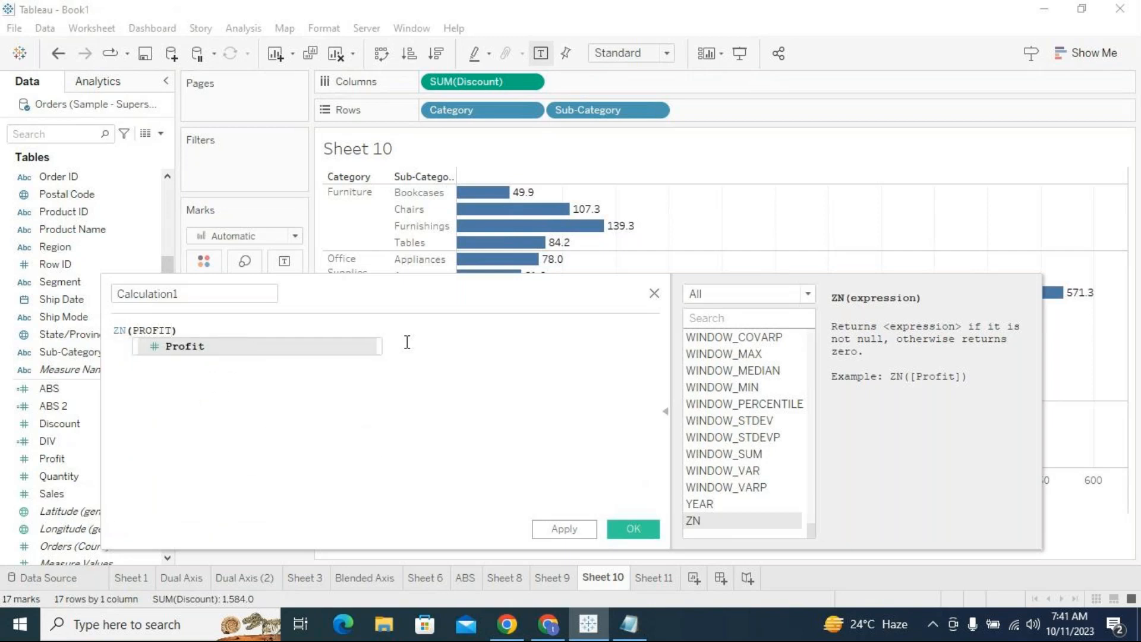
{"action": "key", "text": "Return"}
Name the calculated field ZN, apply the calculation and save it.
{"action": "left_click", "coordinate": [267, 293]}
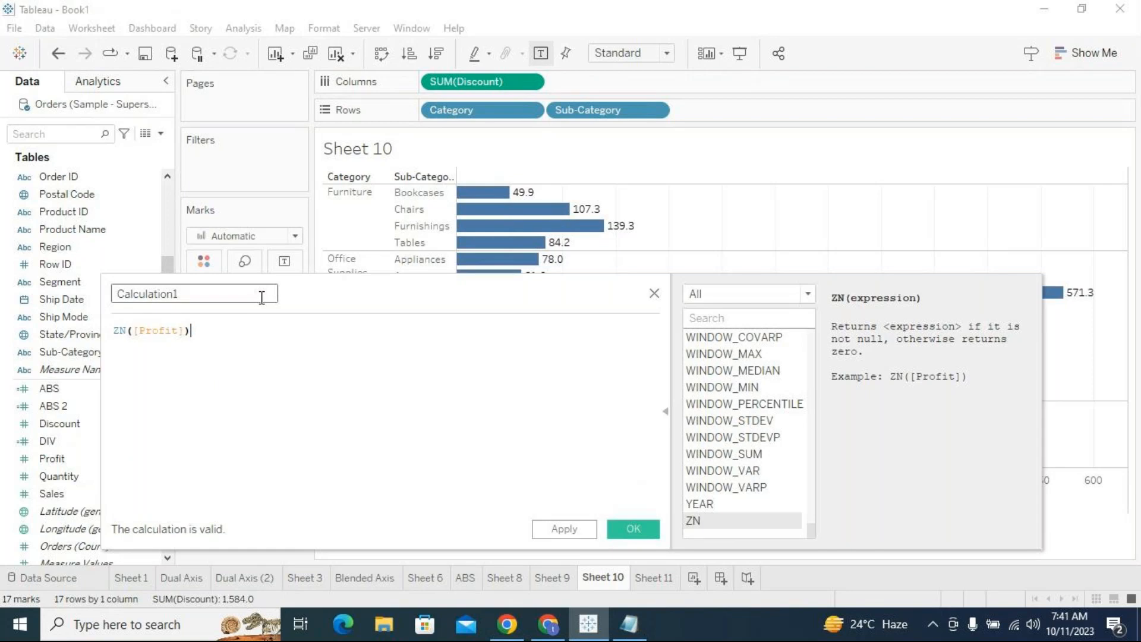
{"action": "double_click", "coordinate": [191, 289]}
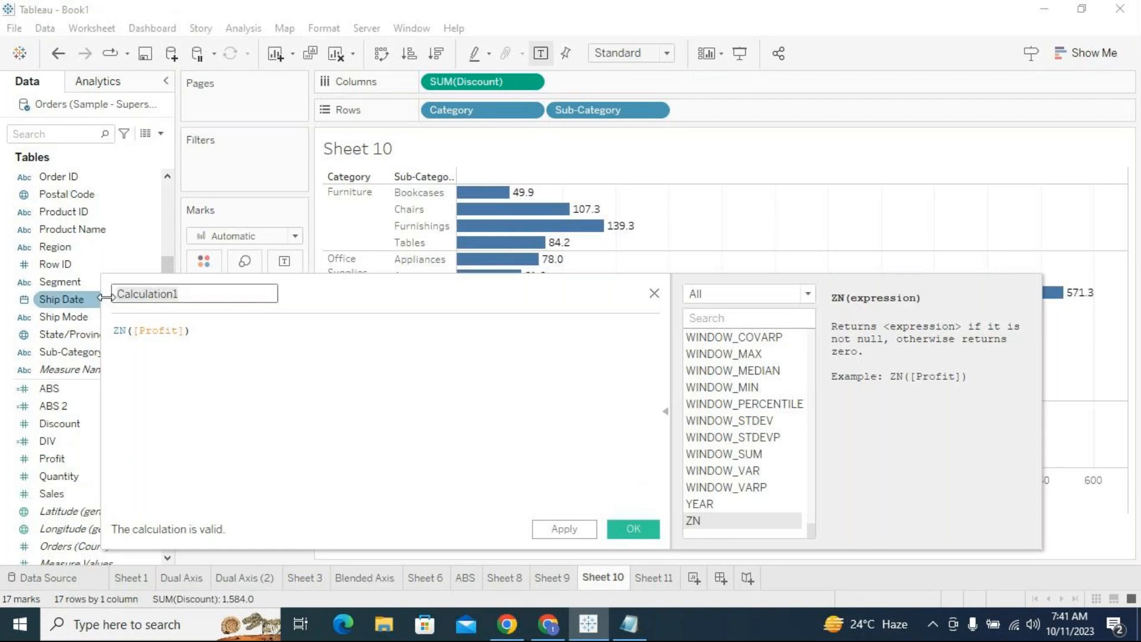
{"action": "type", "text": "ZN"}
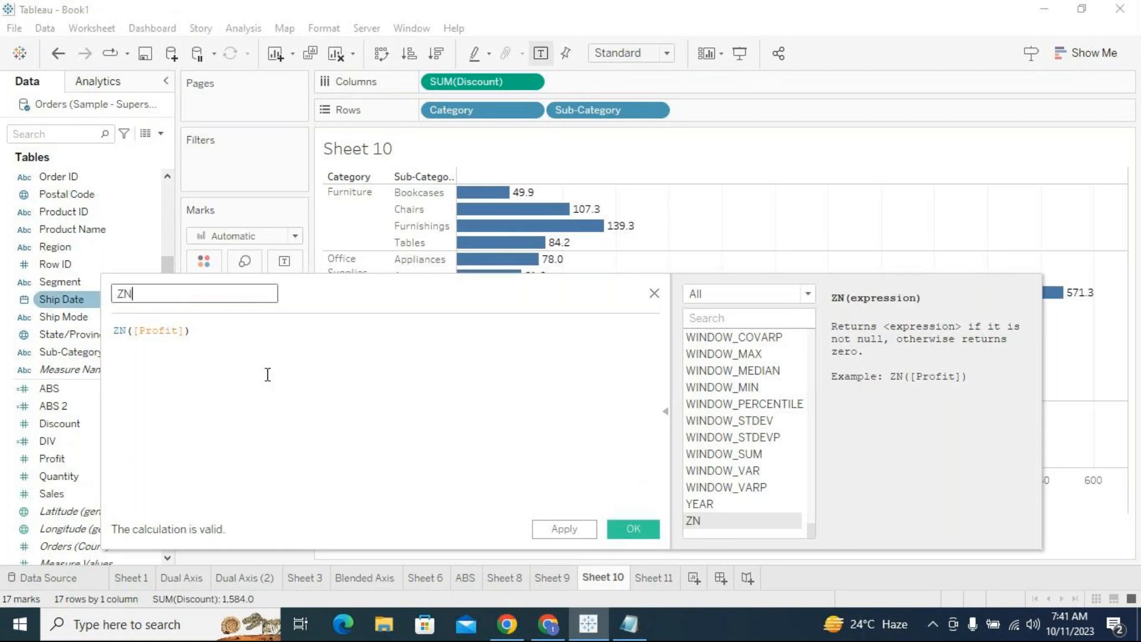
{"action": "left_click_drag", "start_coordinate": [376, 297], "coordinate": [373, 235]}
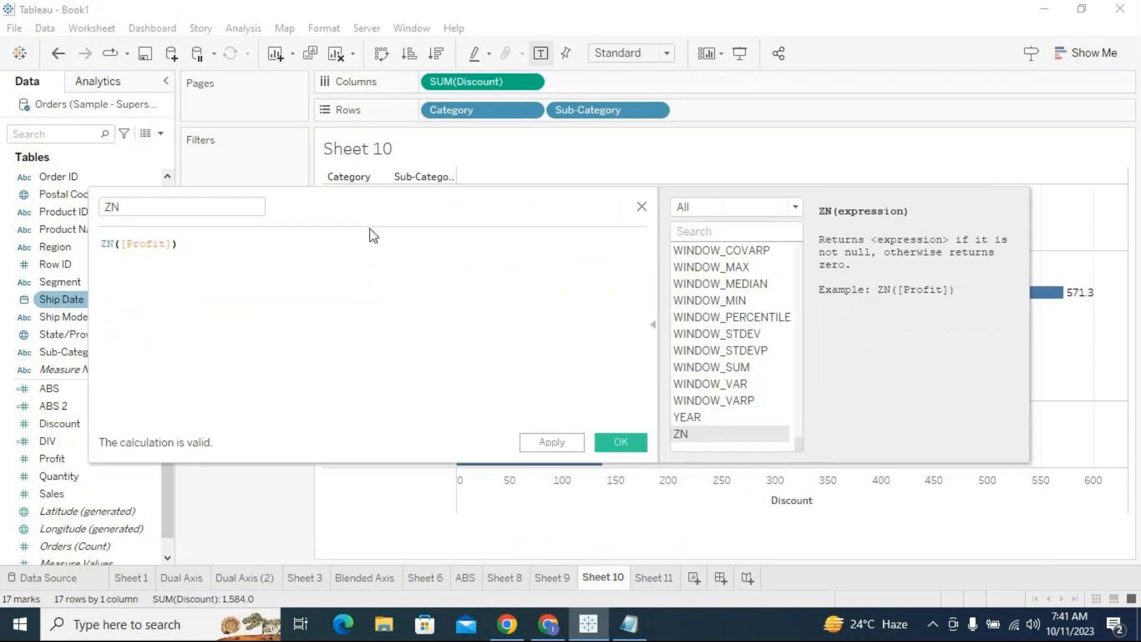
{"action": "left_click", "coordinate": [552, 444]}
{"action": "left_click", "coordinate": [621, 445]}
Add ZN and Profit as sums to the columns after Discount.
{"action": "left_click_drag", "start_coordinate": [121, 515], "coordinate": [720, 81]}
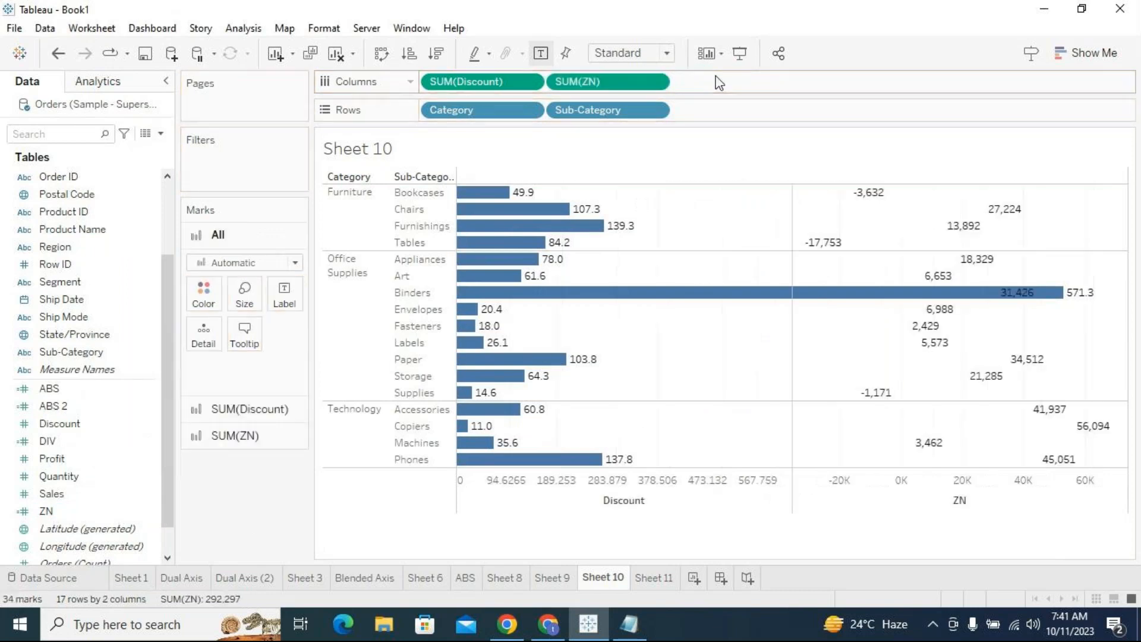
{"action": "left_click_drag", "start_coordinate": [94, 463], "coordinate": [803, 81]}
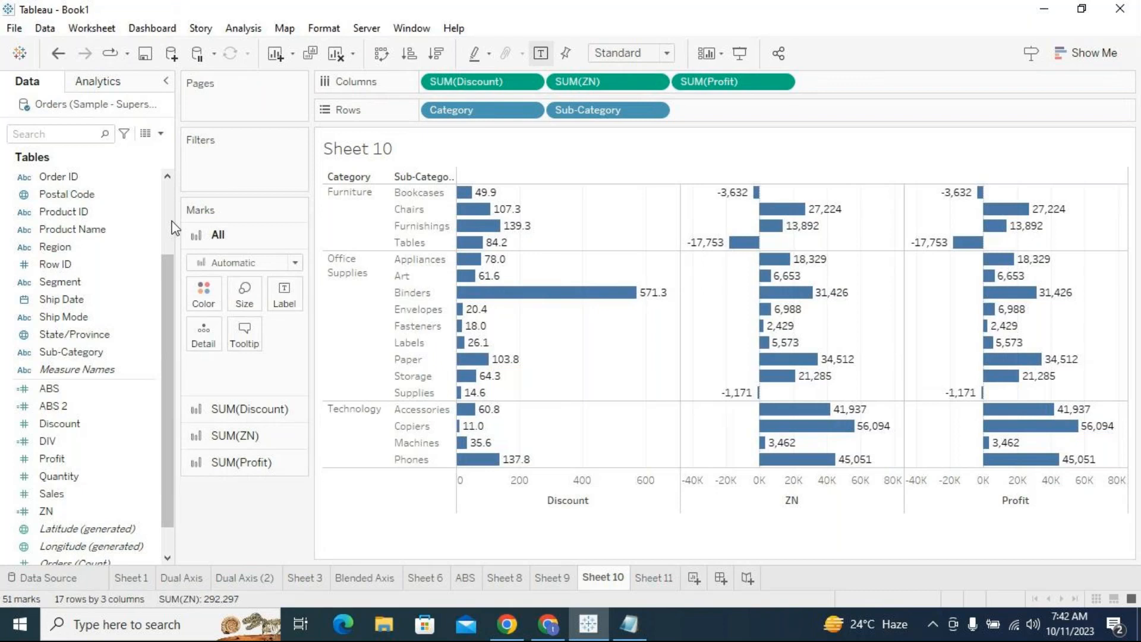
Duplicate the ZN field and change the copy's formula to ZN([Discount]).
{"action": "right_click", "coordinate": [157, 515]}
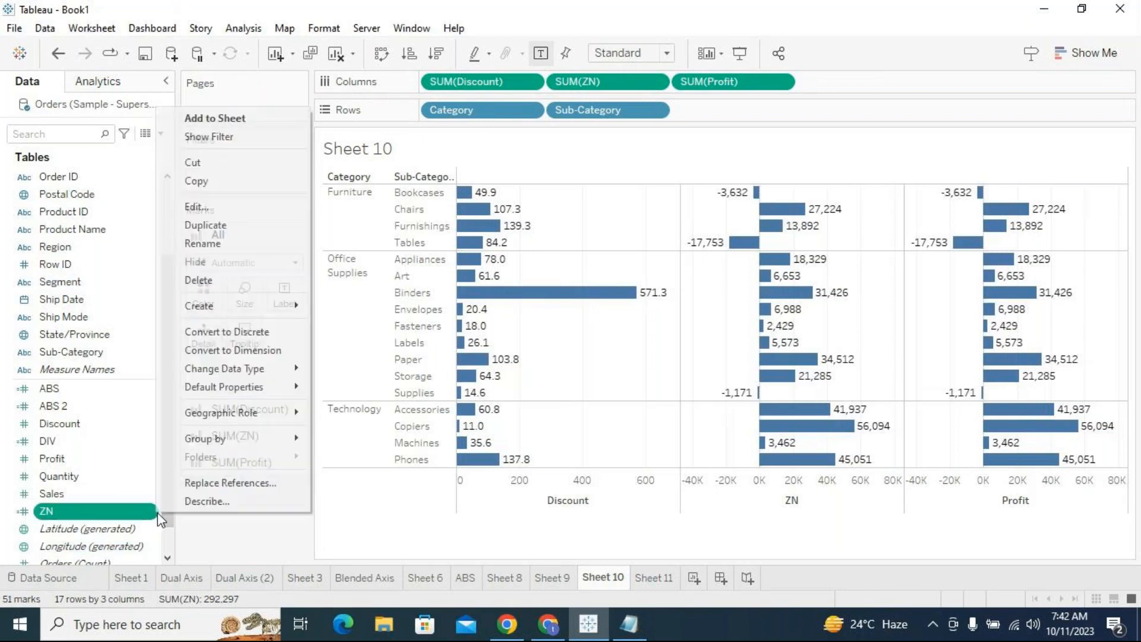
{"action": "left_click", "coordinate": [202, 226]}
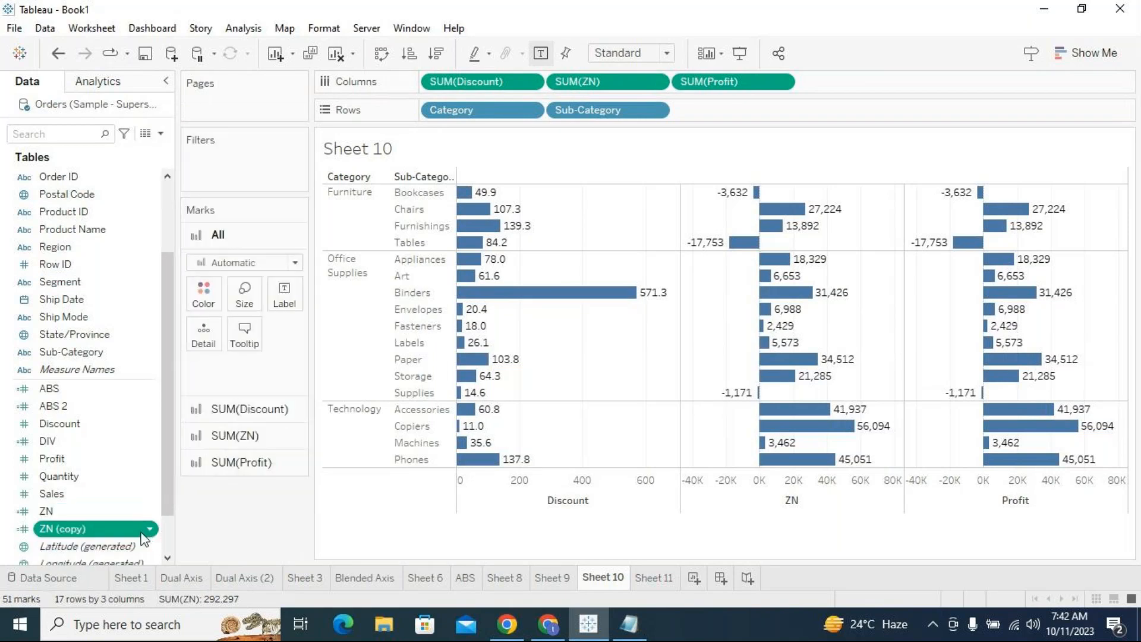
{"action": "left_click", "coordinate": [151, 530]}
{"action": "left_click", "coordinate": [203, 221]}
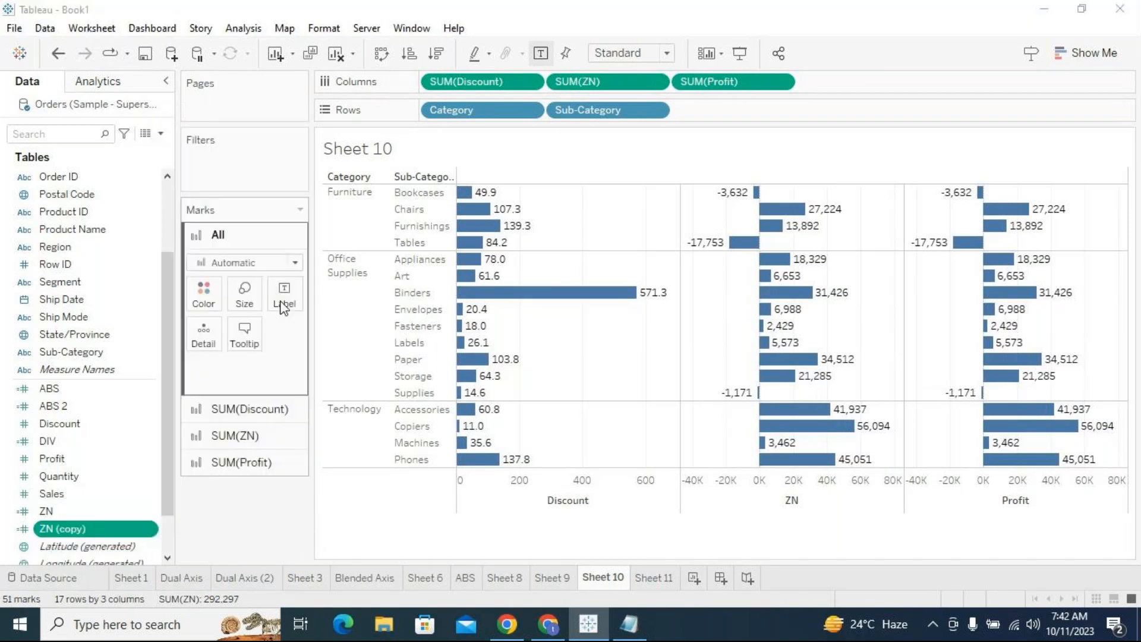
{"action": "left_click_drag", "start_coordinate": [171, 244], "coordinate": [122, 241]}
{"action": "type", "text": "DIS"}
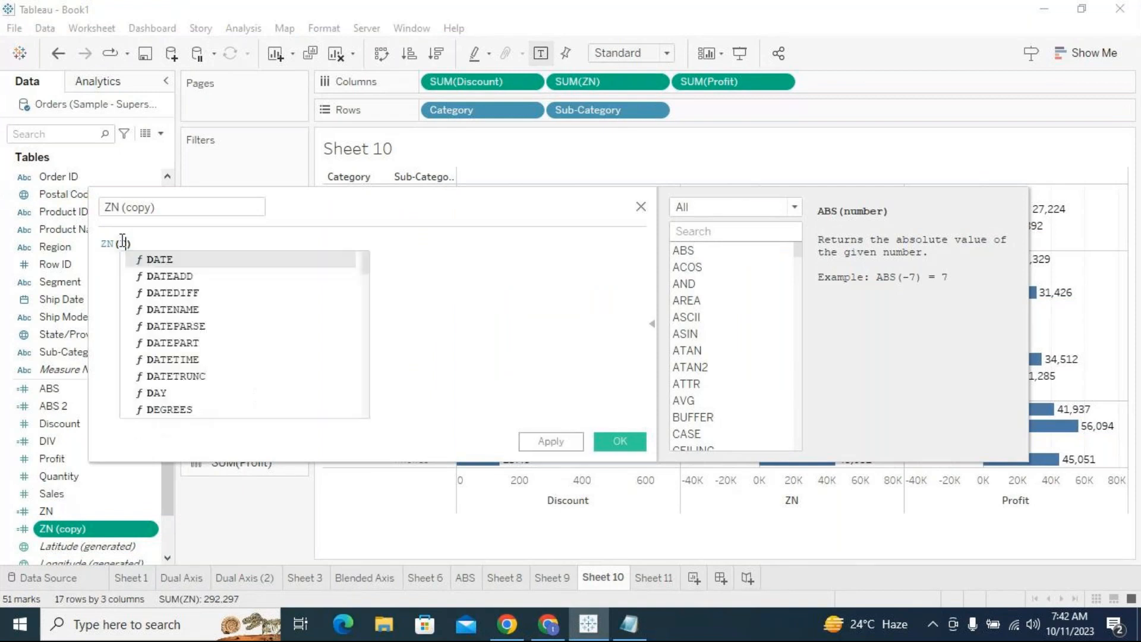
{"action": "left_click", "coordinate": [190, 262]}
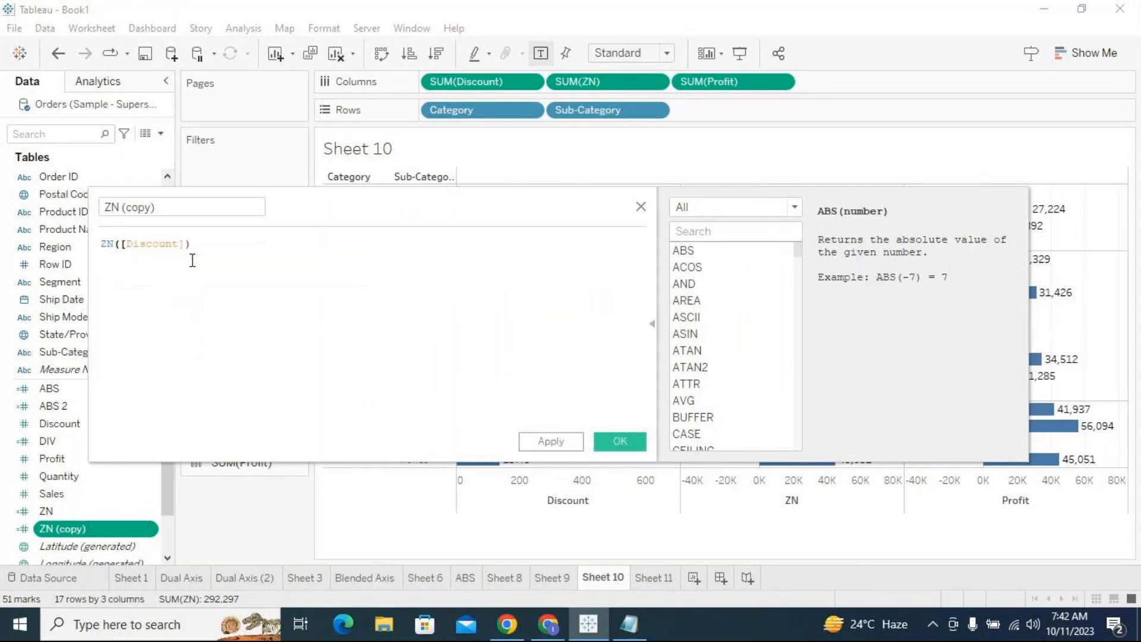
{"action": "left_click", "coordinate": [574, 441]}
{"action": "left_click", "coordinate": [619, 442]}
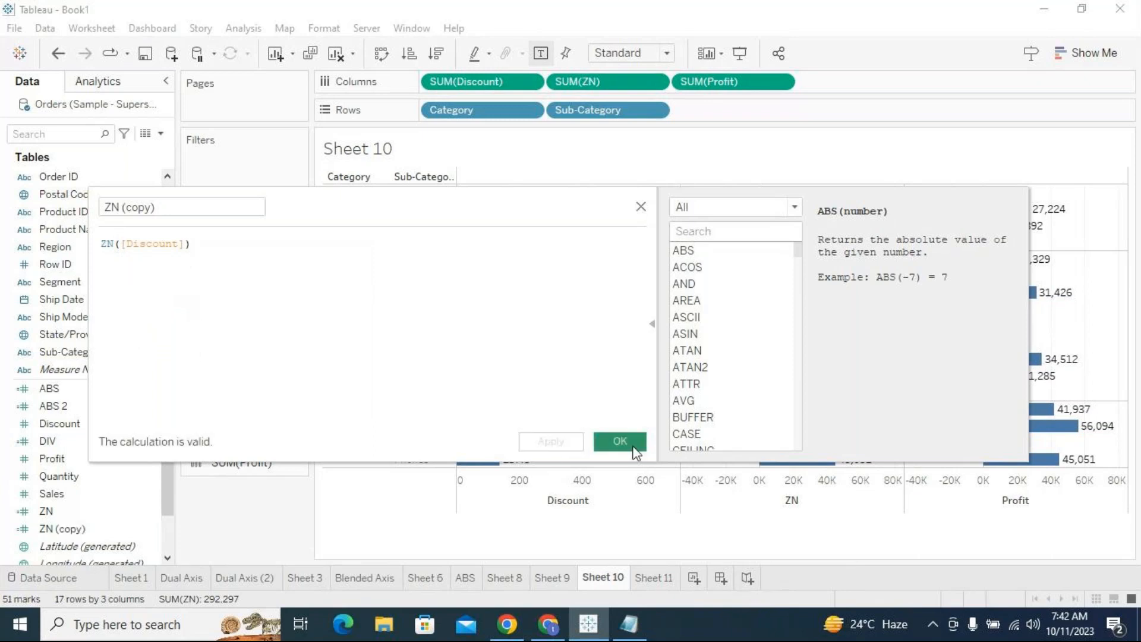
Add the duplicated ZN (copy) field to the columns after Profit and compare its bars with Discount.
{"action": "left_click_drag", "start_coordinate": [90, 529], "coordinate": [965, 73]}
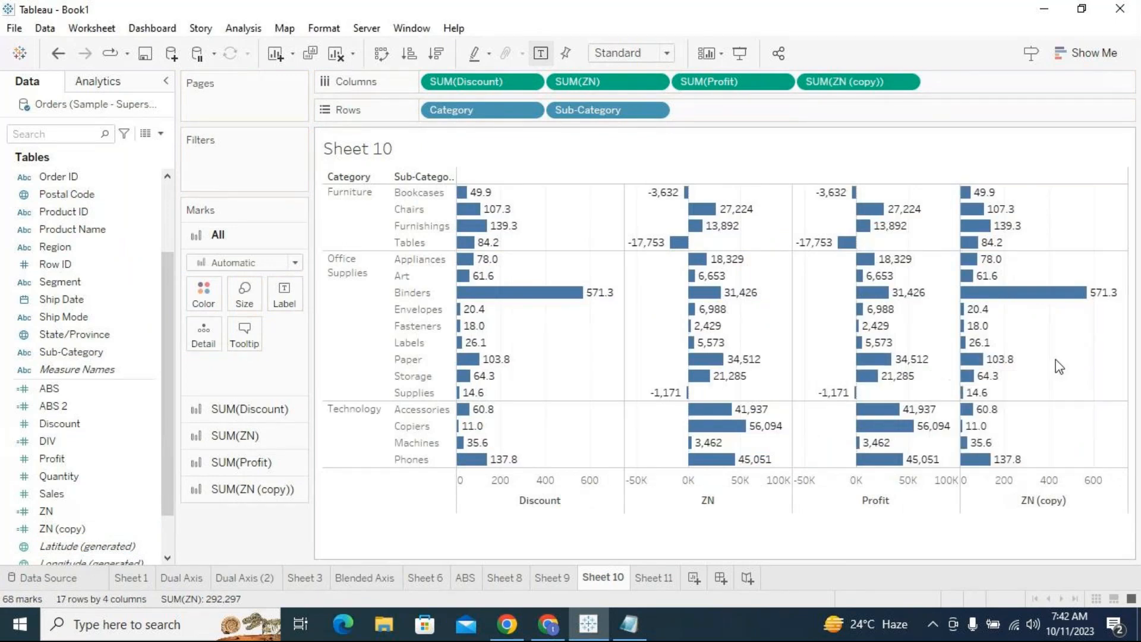
{"action": "mouse_move", "coordinate": [1072, 292]}
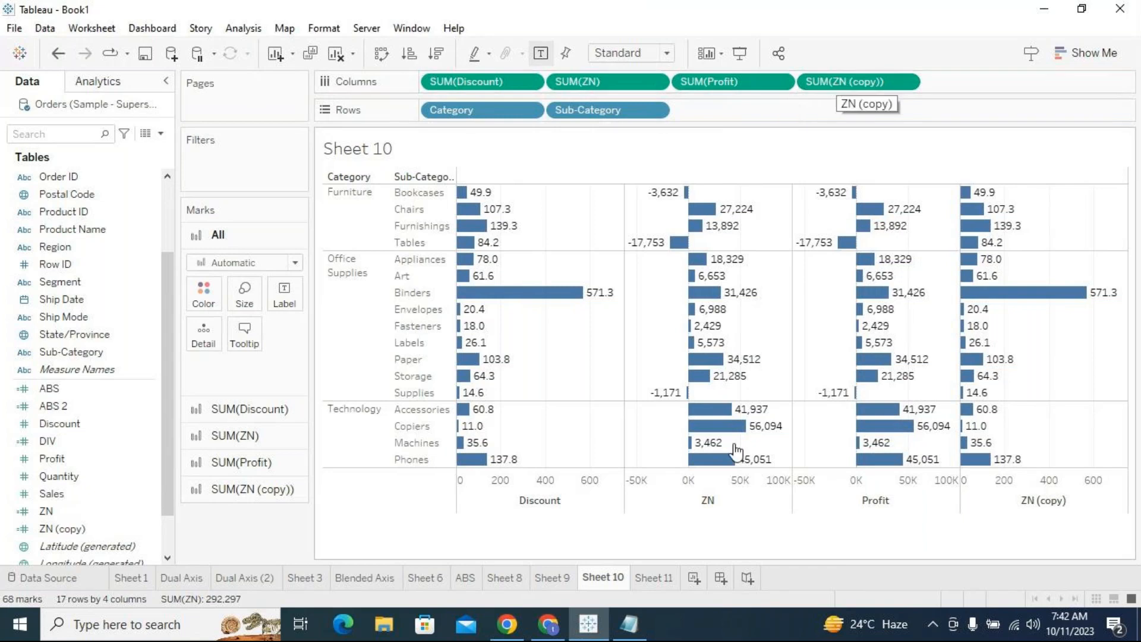
Start a calculated field on Sheet 11, limit the function list to String, and read the ASCII and CHAR descriptions.
{"action": "left_click", "coordinate": [668, 577]}
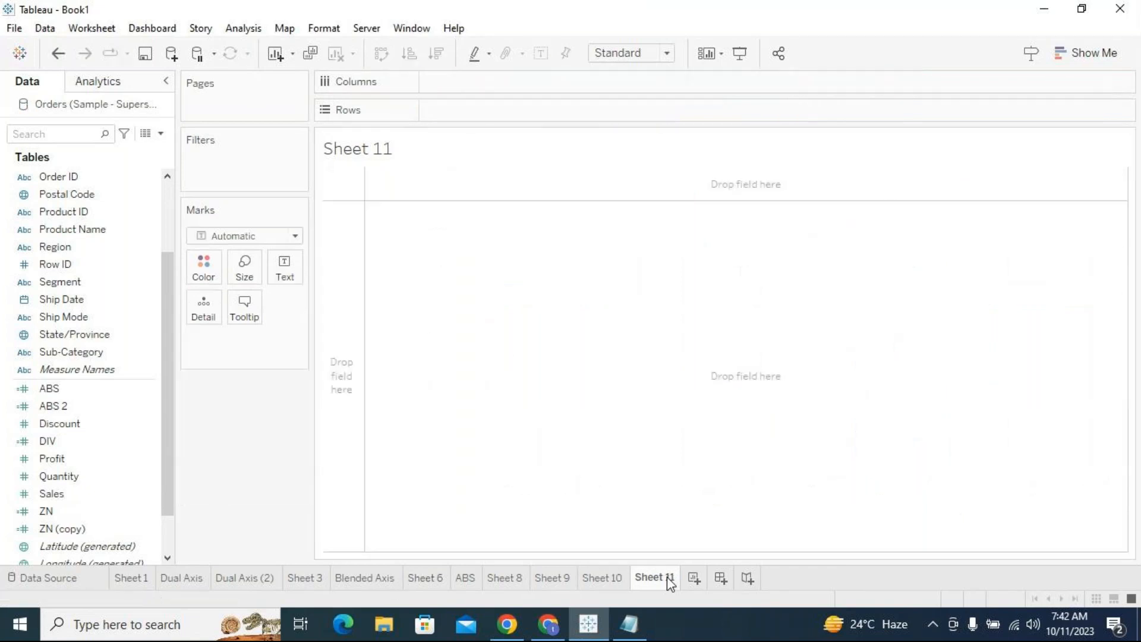
{"action": "left_click", "coordinate": [160, 135]}
{"action": "left_click", "coordinate": [120, 153]}
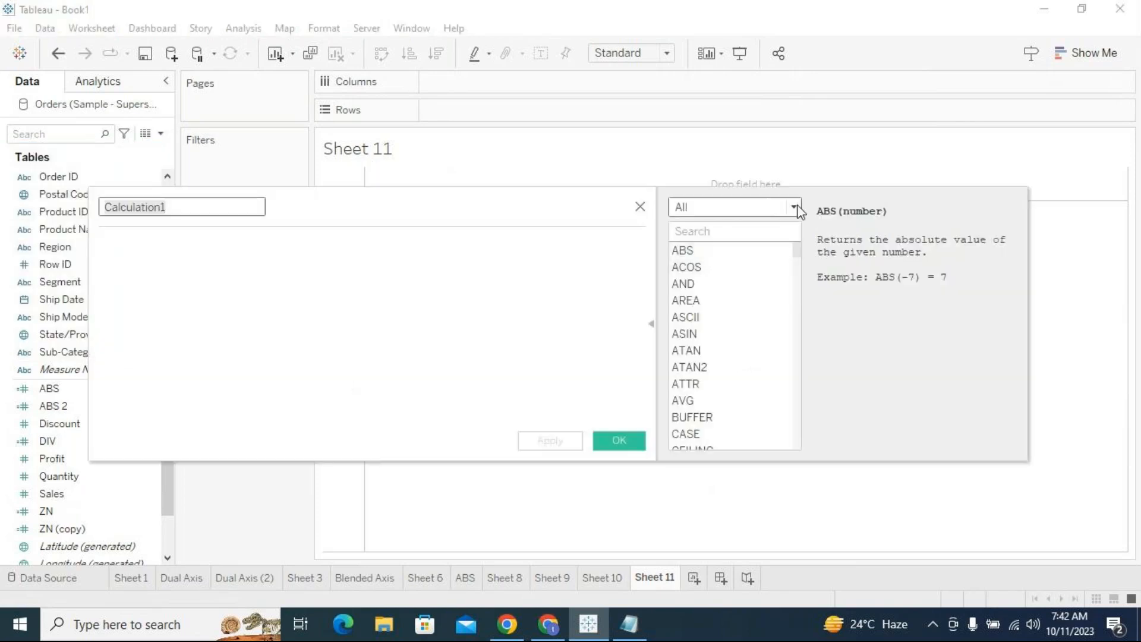
{"action": "left_click", "coordinate": [794, 207]}
{"action": "left_click", "coordinate": [763, 253]}
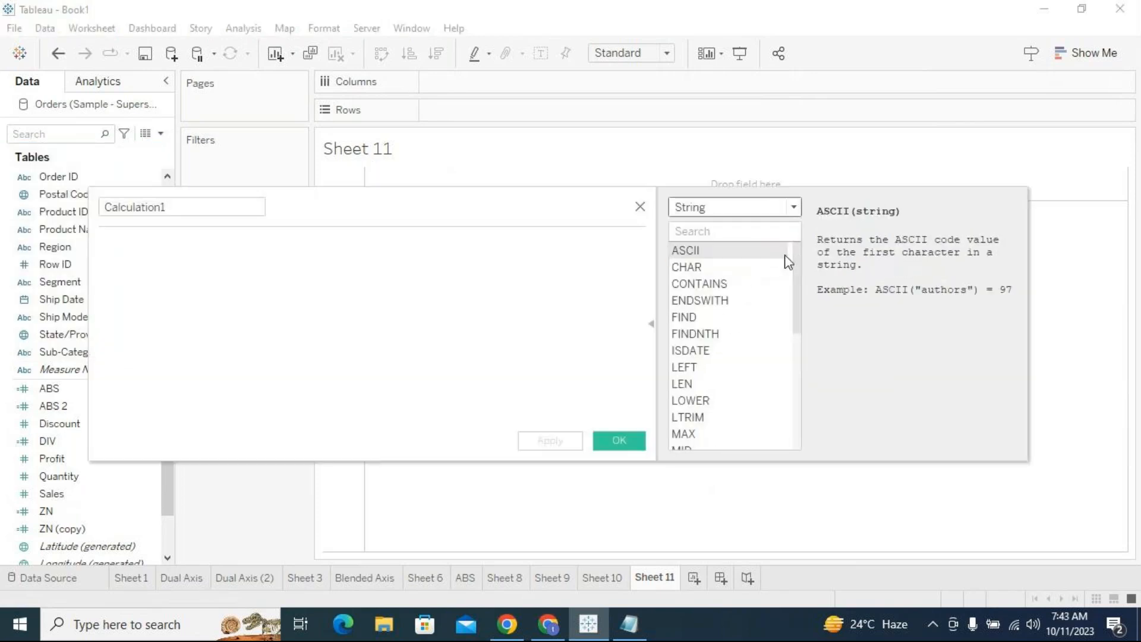
{"action": "left_click_drag", "start_coordinate": [795, 255], "coordinate": [797, 250]}
{"action": "left_click", "coordinate": [737, 267]}
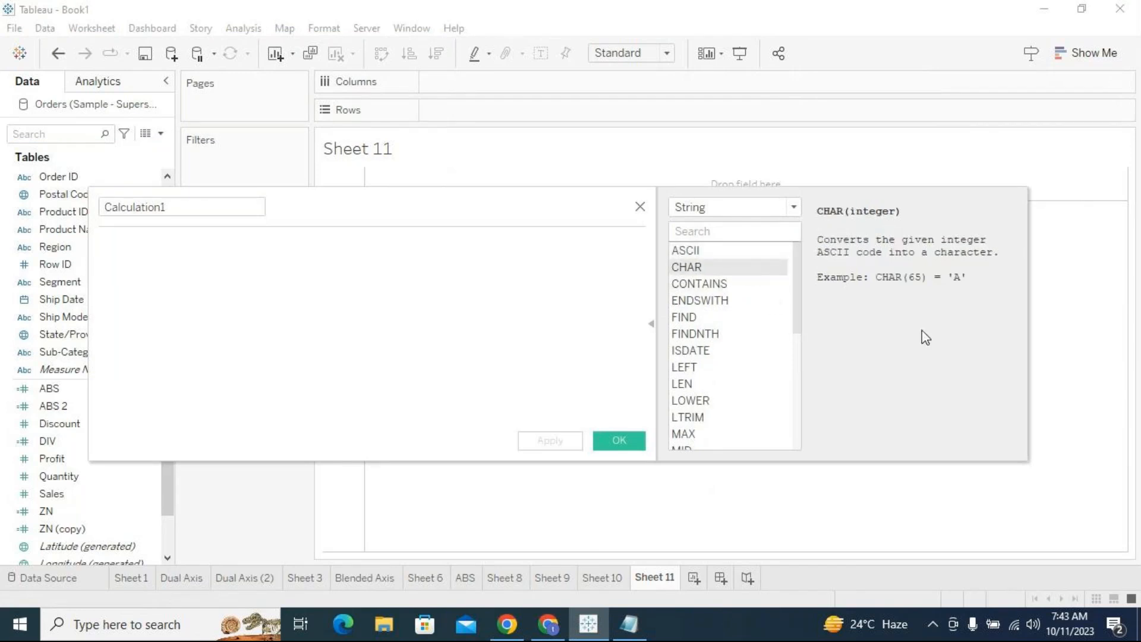
{"action": "left_click", "coordinate": [736, 254]}
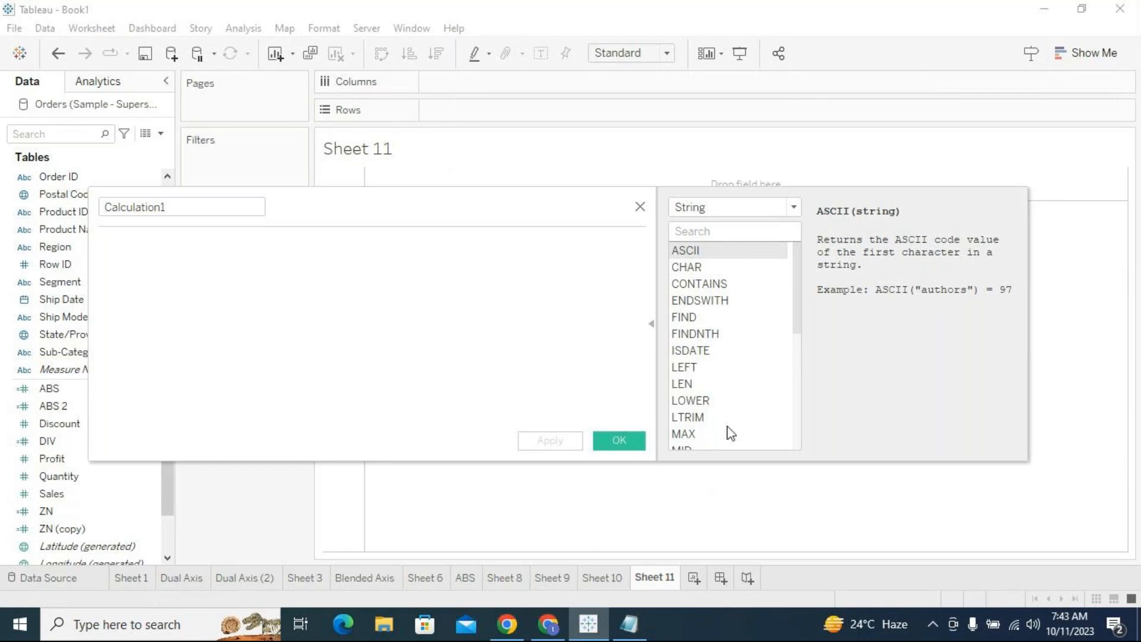
Switch to Chrome, search Google for ASCII CODES, and open the CMU ASCII Table result in a new tab.
{"action": "left_click", "coordinate": [507, 625]}
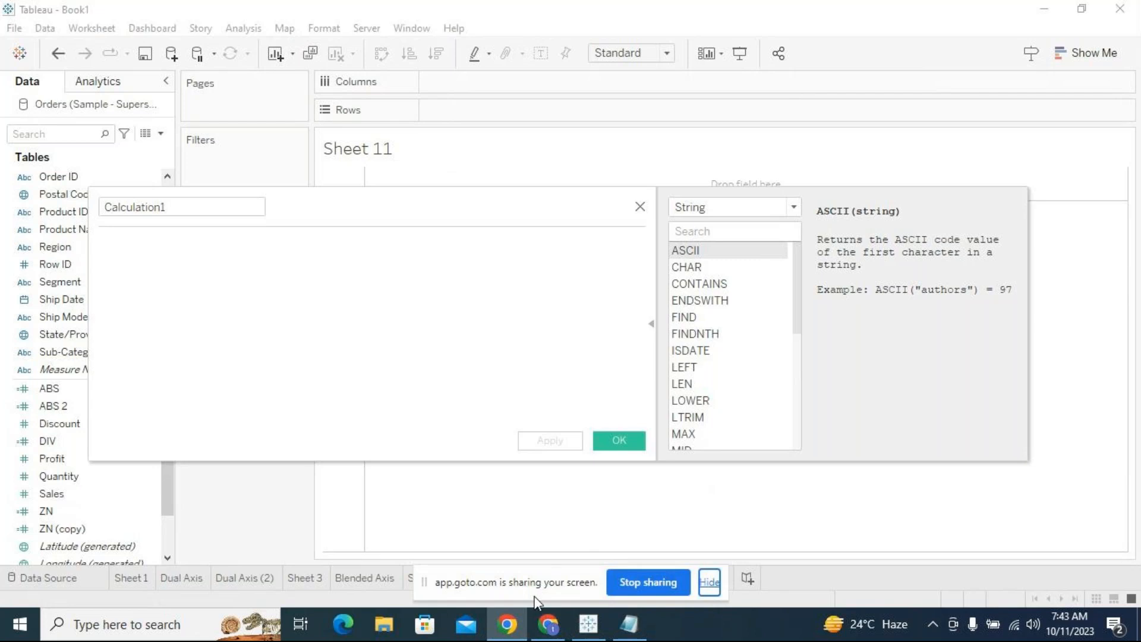
{"action": "left_click", "coordinate": [552, 631]}
{"action": "left_click", "coordinate": [623, 16]}
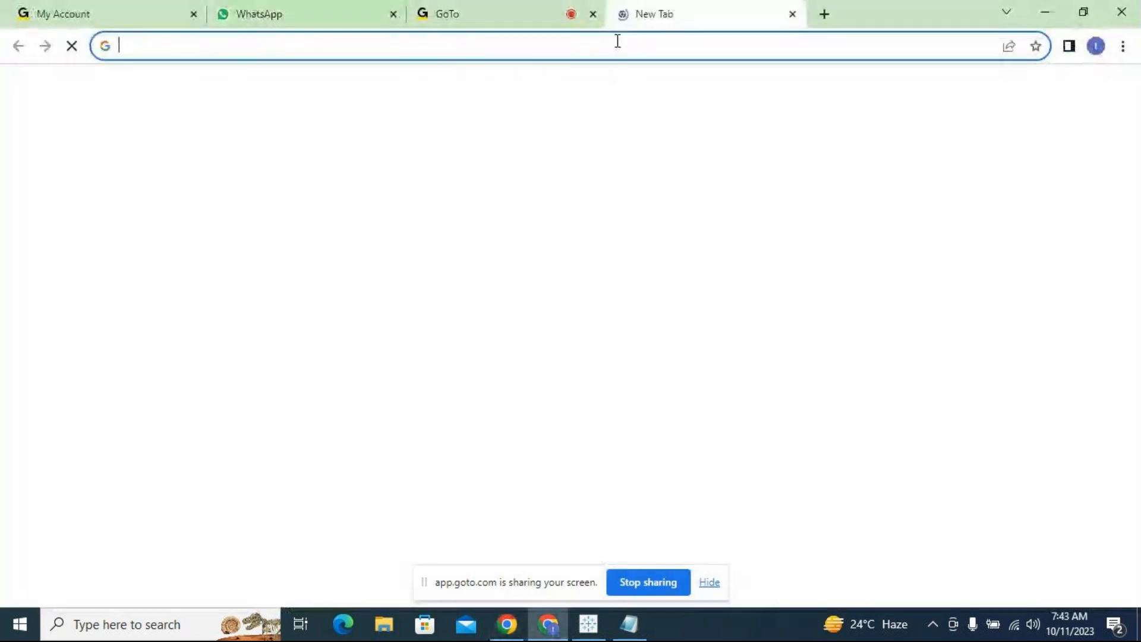
{"action": "type", "text": "ASCII CODES"}
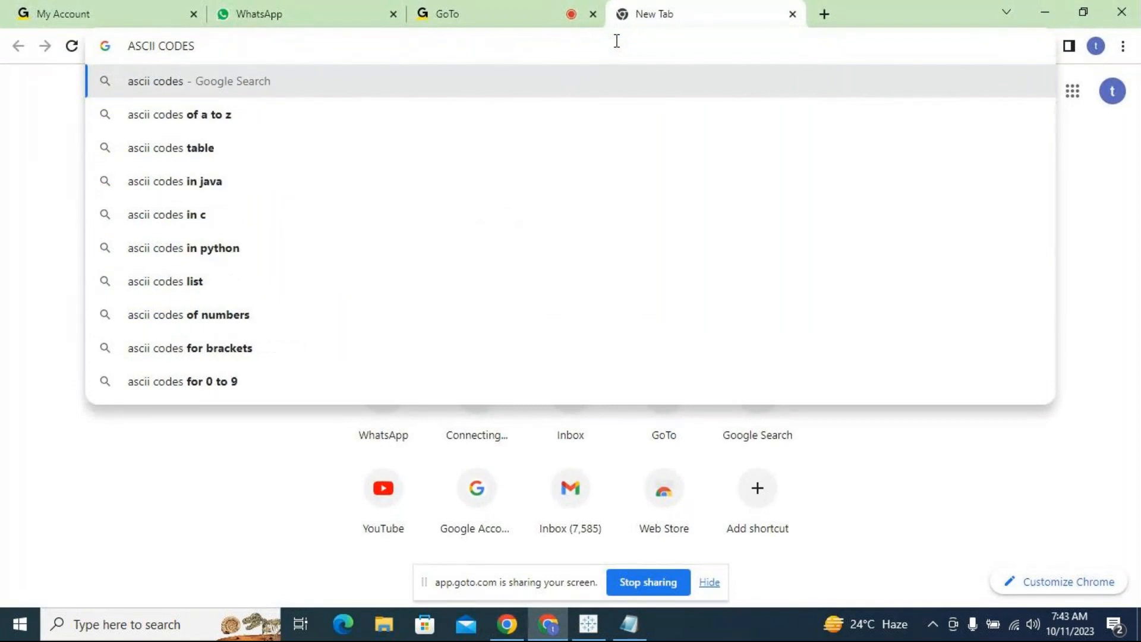
{"action": "key", "text": "Return"}
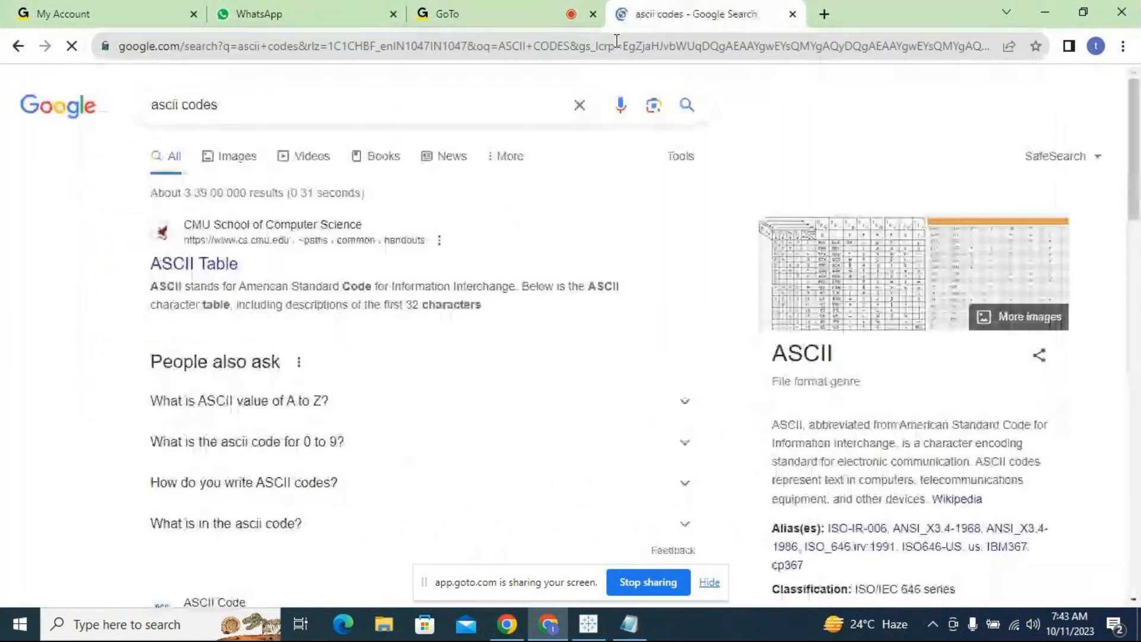
{"action": "right_click", "coordinate": [159, 263]}
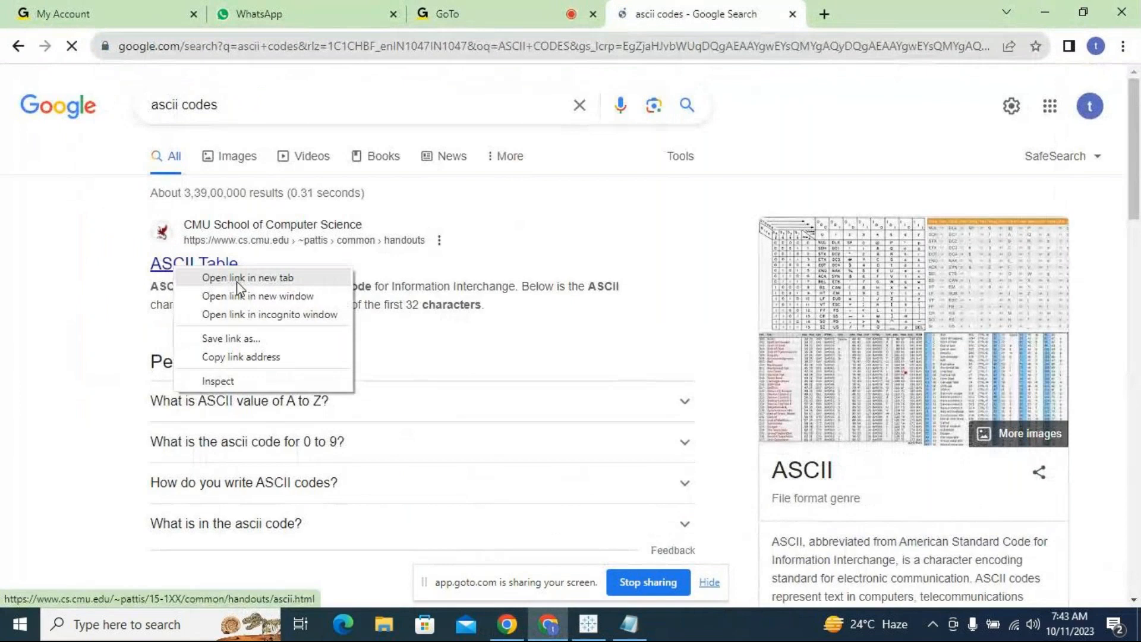
{"action": "left_click", "coordinate": [241, 276]}
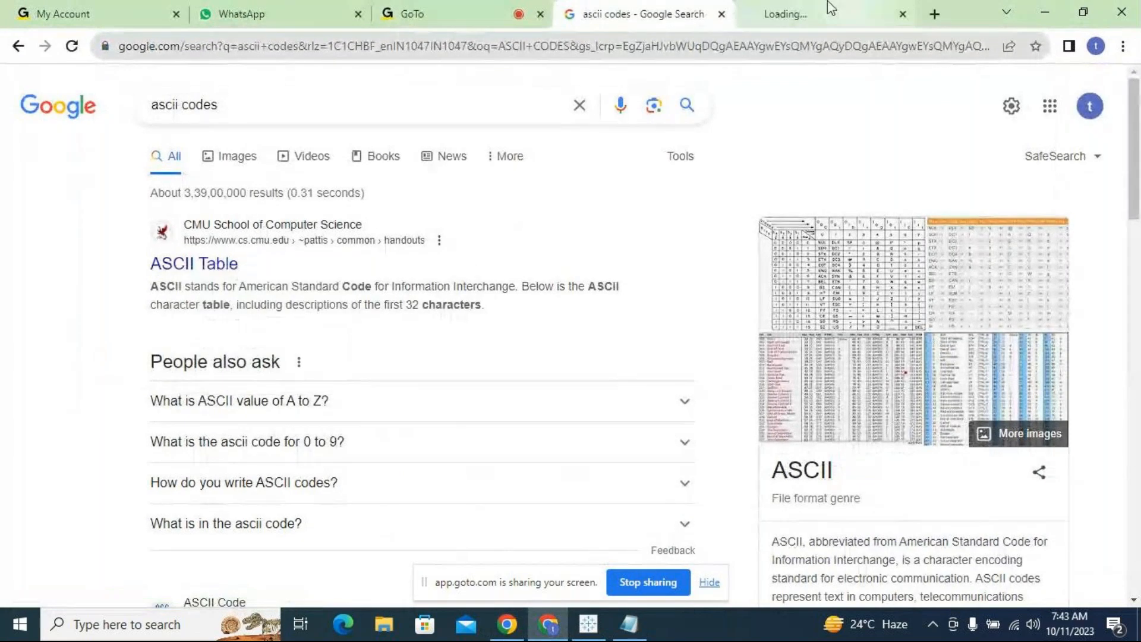
{"action": "left_click", "coordinate": [815, 13]}
Hide the screen-sharing notice and examine the decimal codes and their characters in the ASCII table.
{"action": "scroll", "coordinate": [465, 384], "scroll_direction": "down", "scroll_amount": 4}
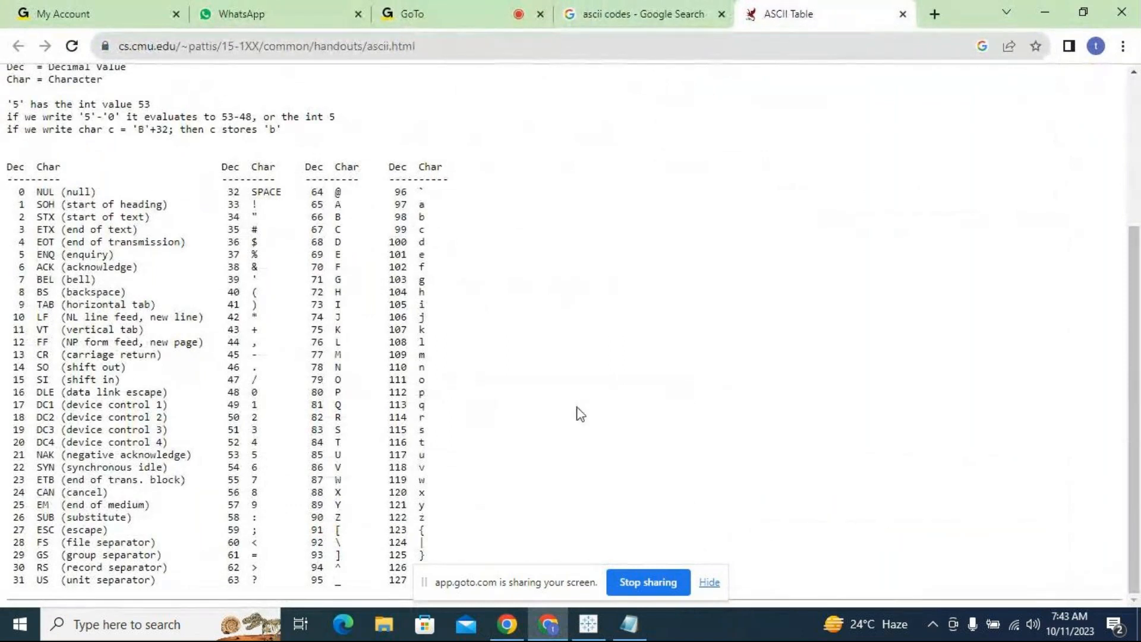
{"action": "left_click", "coordinate": [709, 583]}
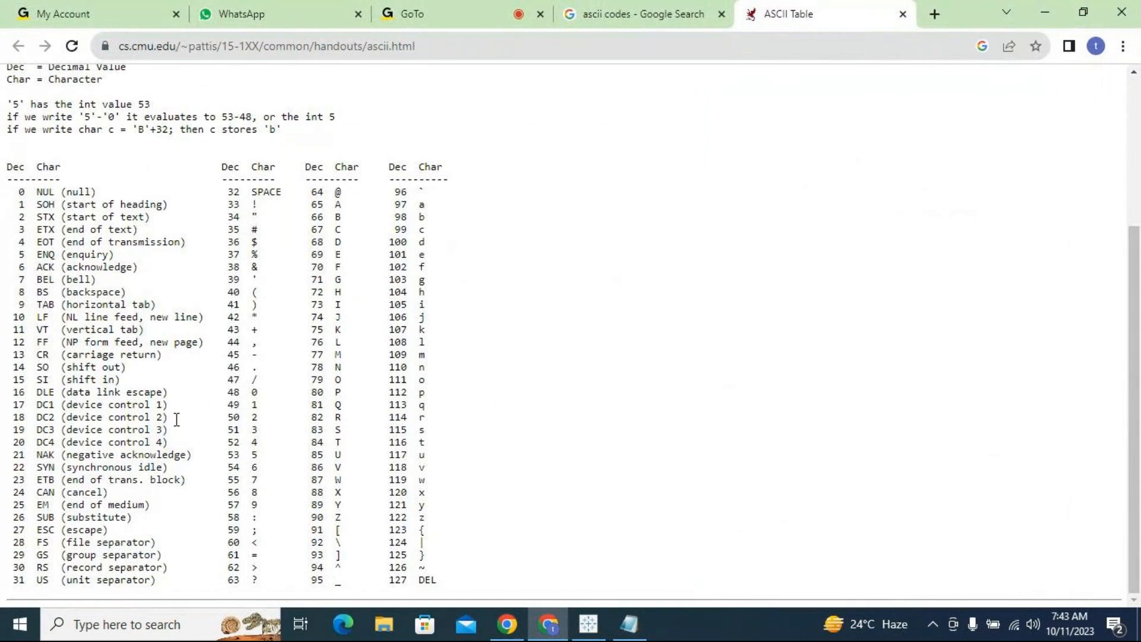
{"action": "scroll", "coordinate": [177, 420], "scroll_direction": "up", "scroll_amount": 5}
{"action": "scroll", "coordinate": [238, 416], "scroll_direction": "down", "scroll_amount": 5}
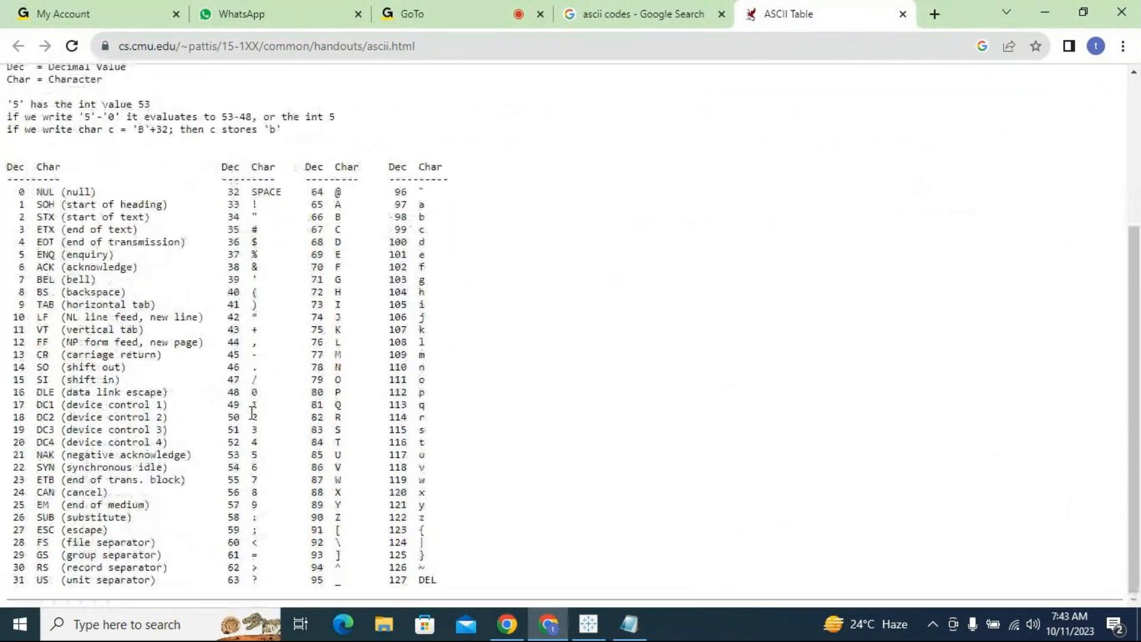
{"action": "scroll", "coordinate": [308, 280], "scroll_direction": "up", "scroll_amount": 4}
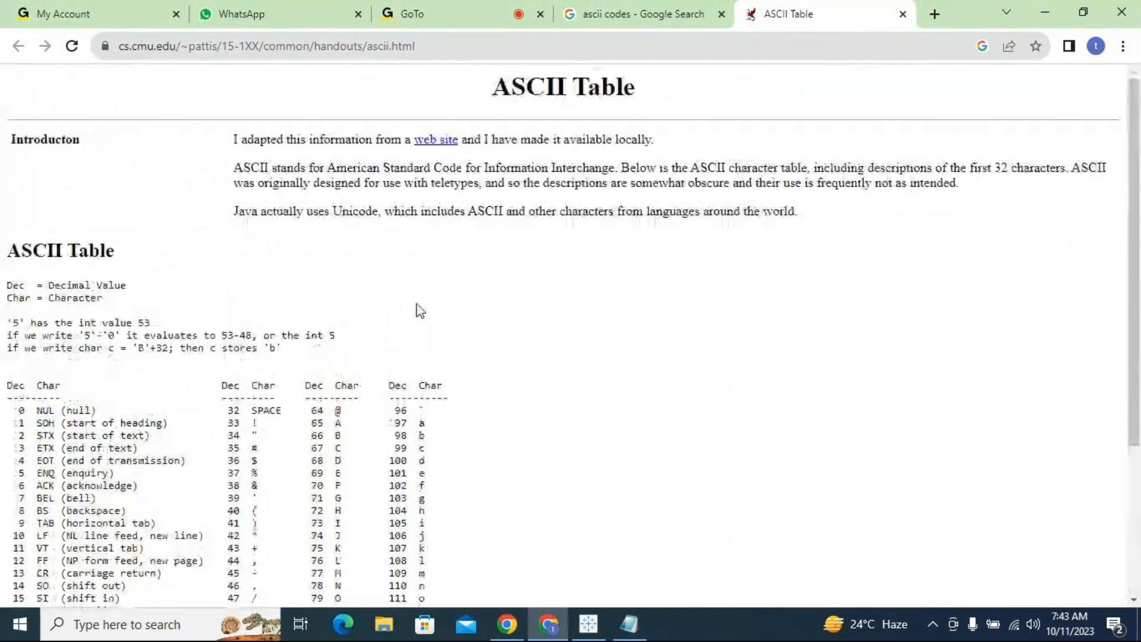
{"action": "scroll", "coordinate": [440, 416], "scroll_direction": "down", "scroll_amount": 4}
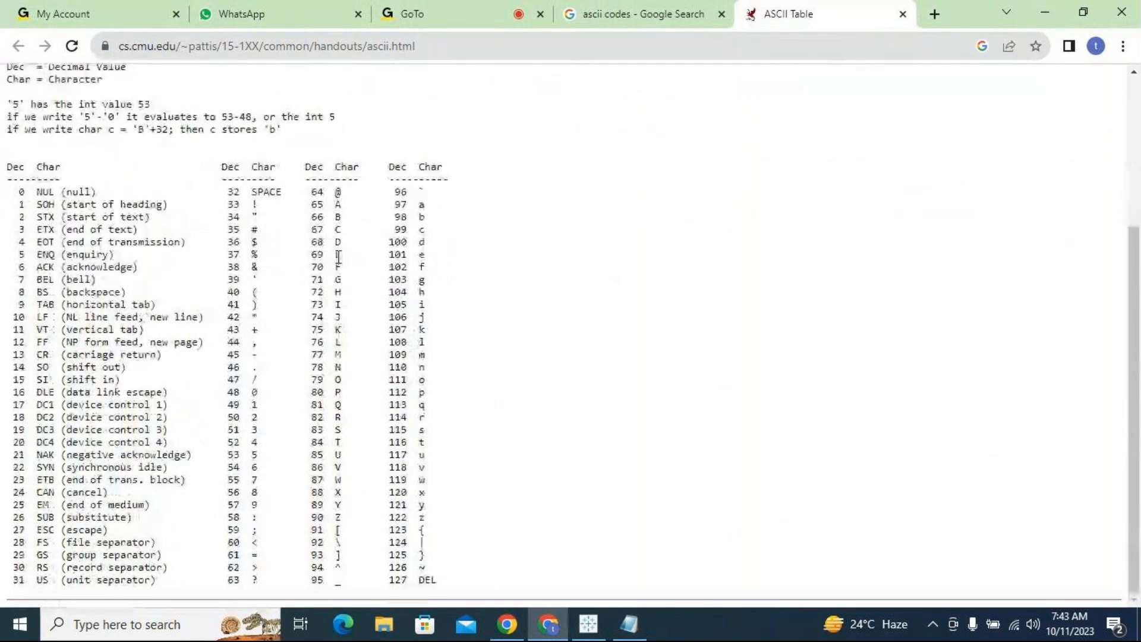
Compare the decimal codes of uppercase A and lowercase a in the ASCII table.
{"action": "double_click", "coordinate": [340, 206]}
{"action": "double_click", "coordinate": [423, 205]}
{"action": "double_click", "coordinate": [340, 205]}
{"action": "double_click", "coordinate": [318, 205]}
{"action": "double_click", "coordinate": [422, 204]}
{"action": "double_click", "coordinate": [400, 204]}
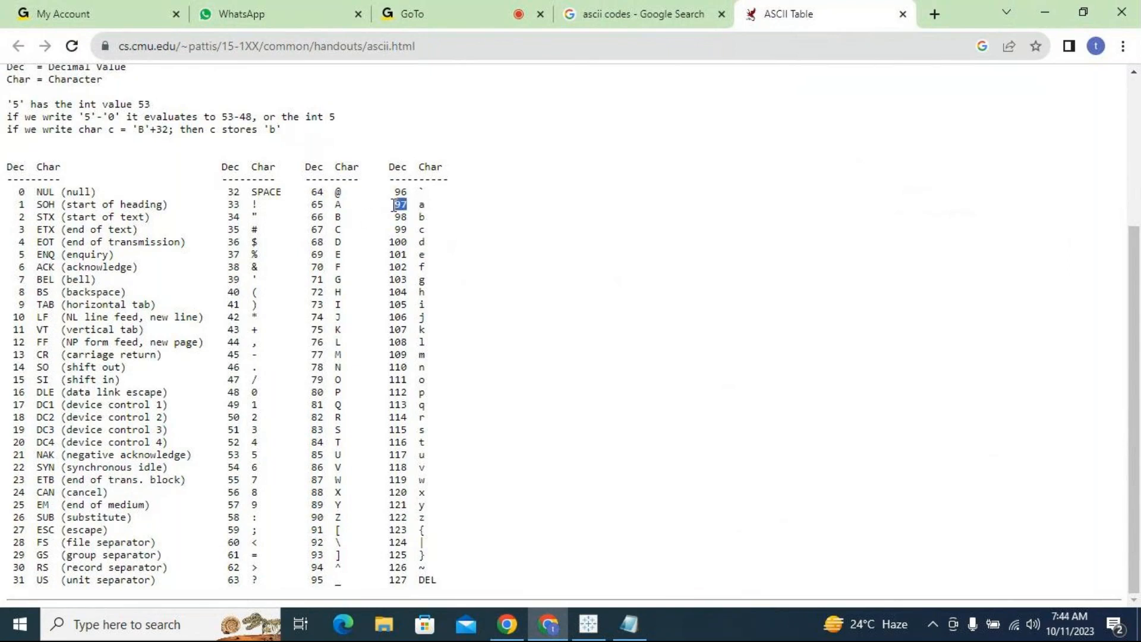
Examine the ASCII table entries for the @ character and SPACE, including the decimal code for SPACE.
{"action": "double_click", "coordinate": [338, 191]}
{"action": "left_click", "coordinate": [324, 192]}
{"action": "left_click_drag", "start_coordinate": [252, 192], "coordinate": [288, 191]}
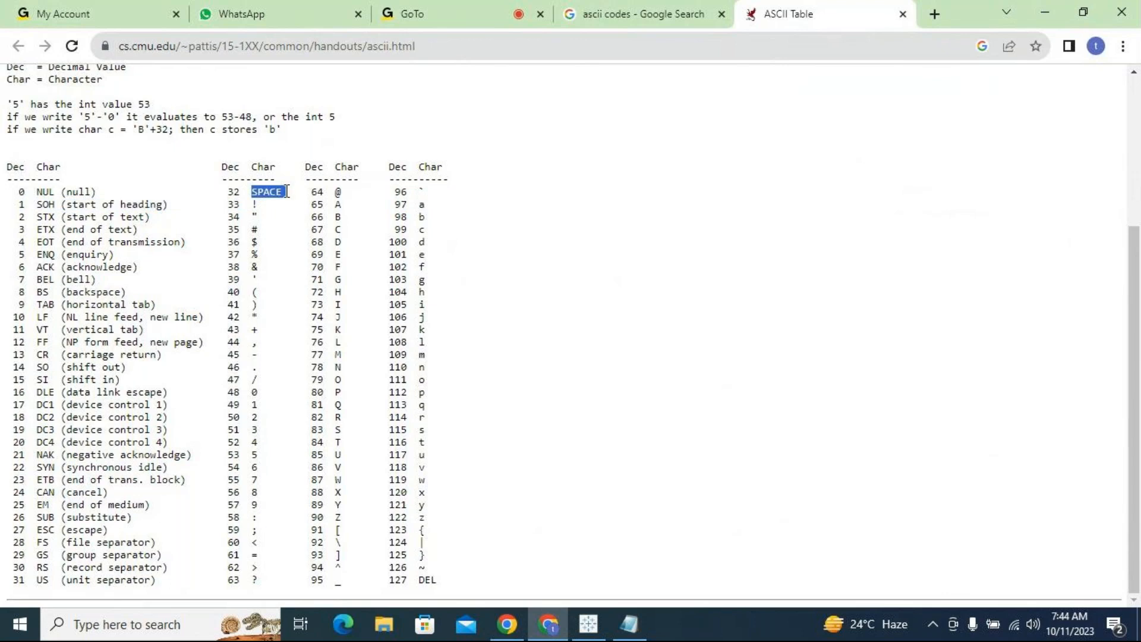
{"action": "double_click", "coordinate": [234, 192]}
Switch back to Tableau, read the CHAR function's description, and reposition the calculation editor over Sheet 11.
{"action": "left_click", "coordinate": [589, 624]}
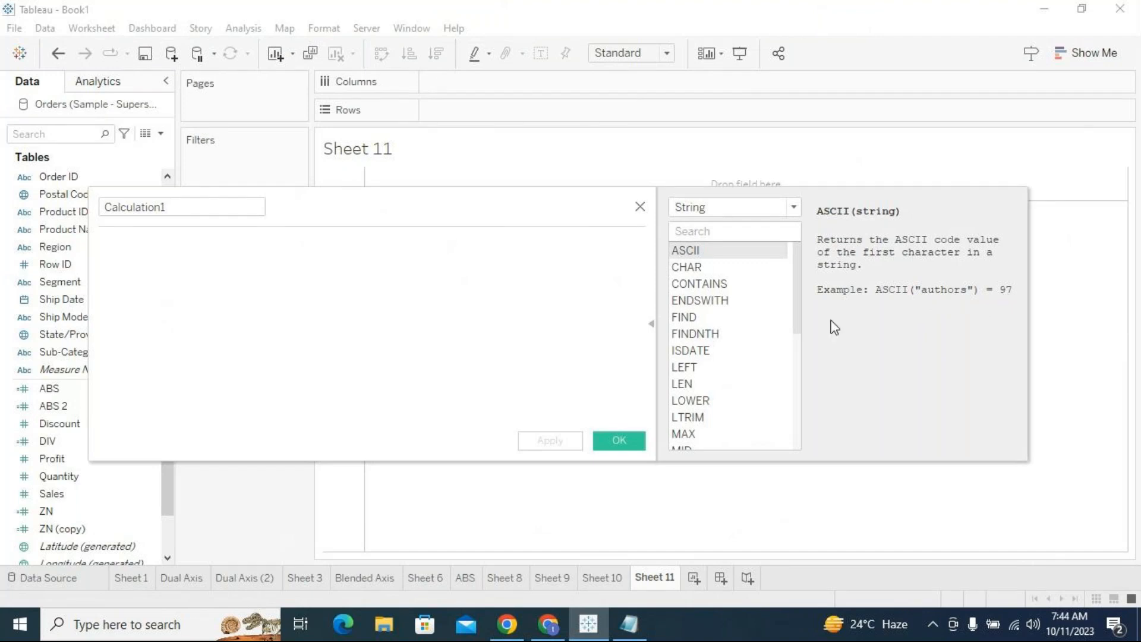
{"action": "left_click", "coordinate": [739, 269]}
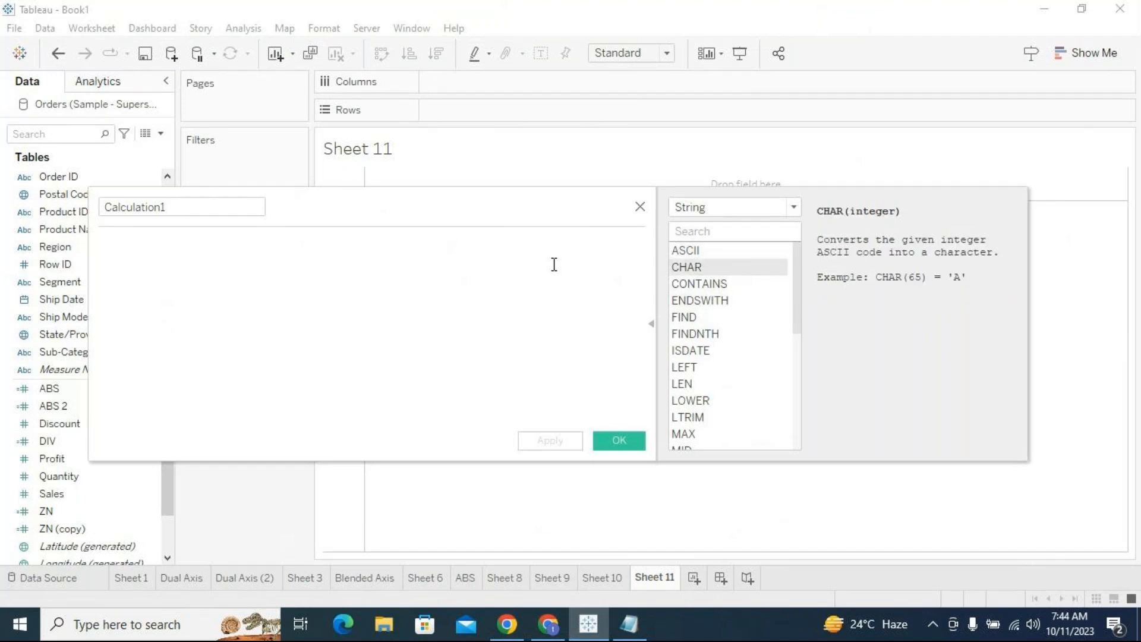
{"action": "left_click_drag", "start_coordinate": [514, 216], "coordinate": [469, 197]}
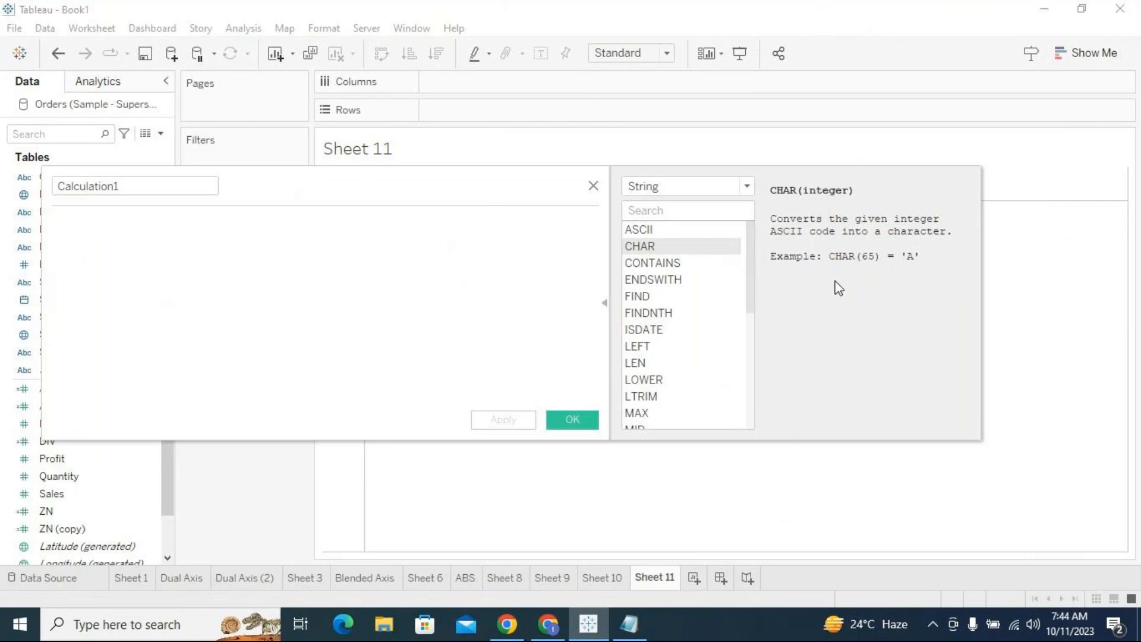
{"action": "left_click_drag", "start_coordinate": [580, 201], "coordinate": [667, 211]}
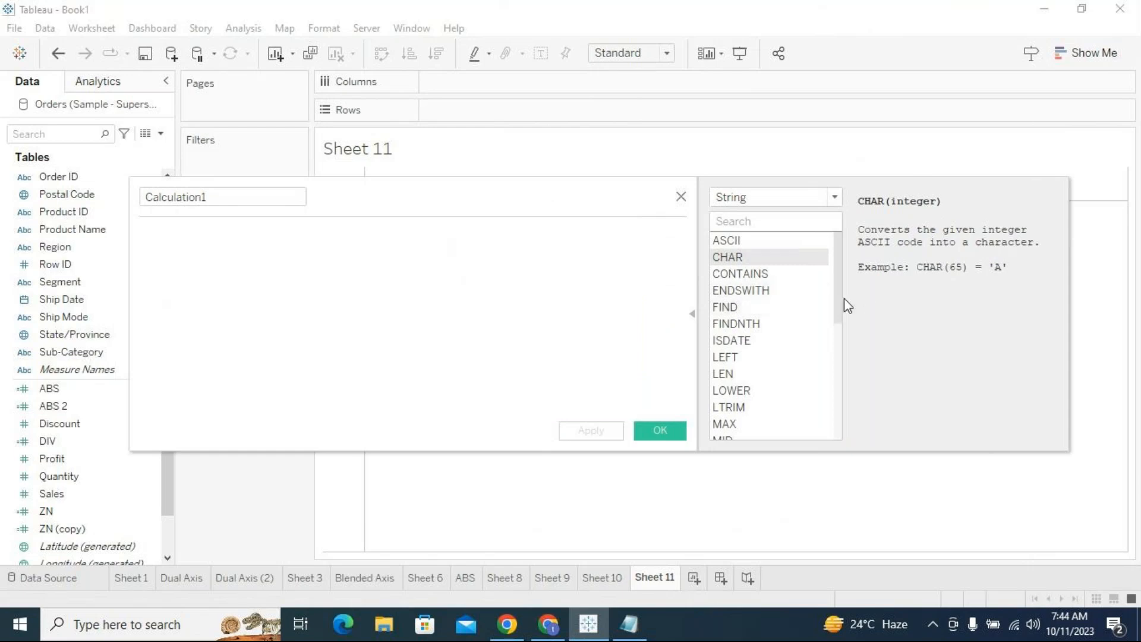
{"action": "scroll", "coordinate": [838, 306], "scroll_direction": "down", "scroll_amount": 1}
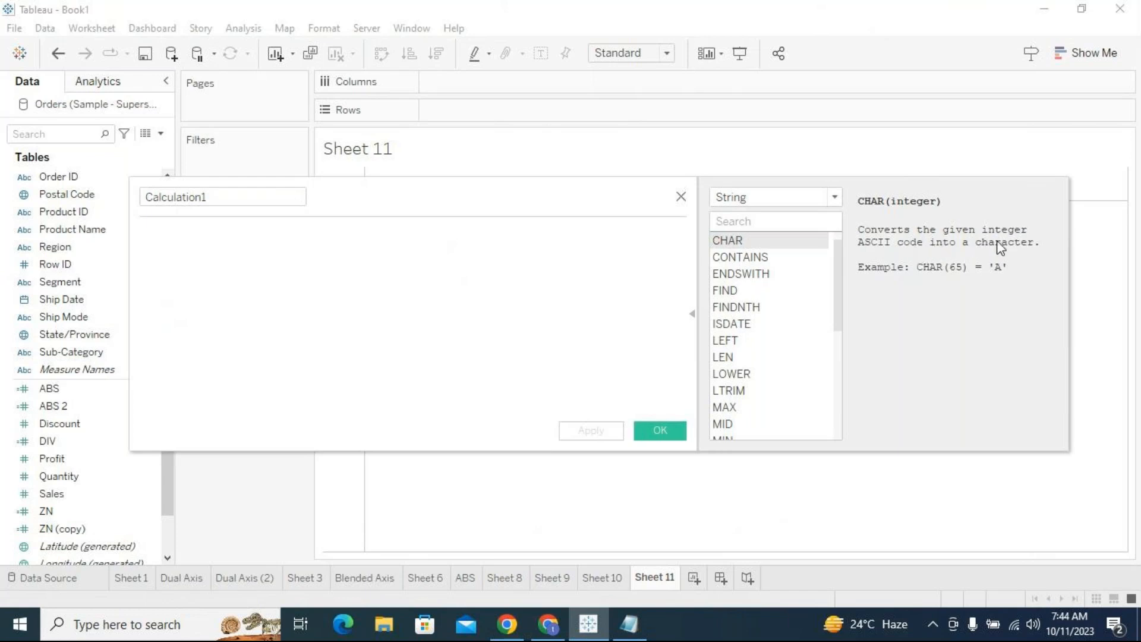
Name the calculated field CHAR and insert the CHAR() function with no argument in its formula.
{"action": "double_click", "coordinate": [173, 197]}
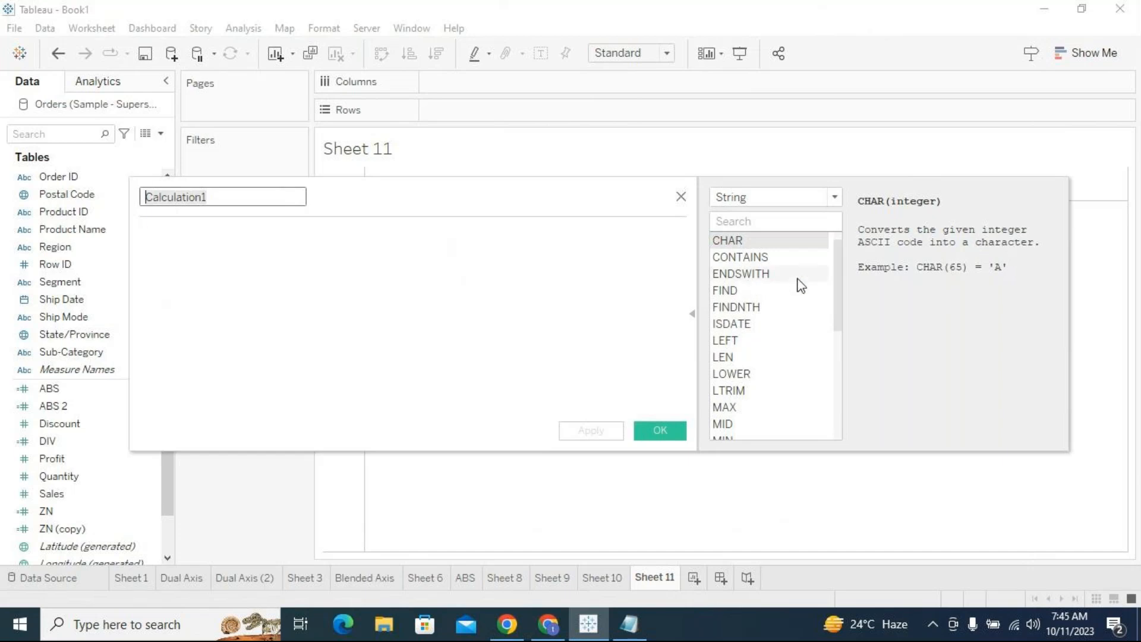
{"action": "type", "text": "CHAR"}
{"action": "key", "text": "Tab"}
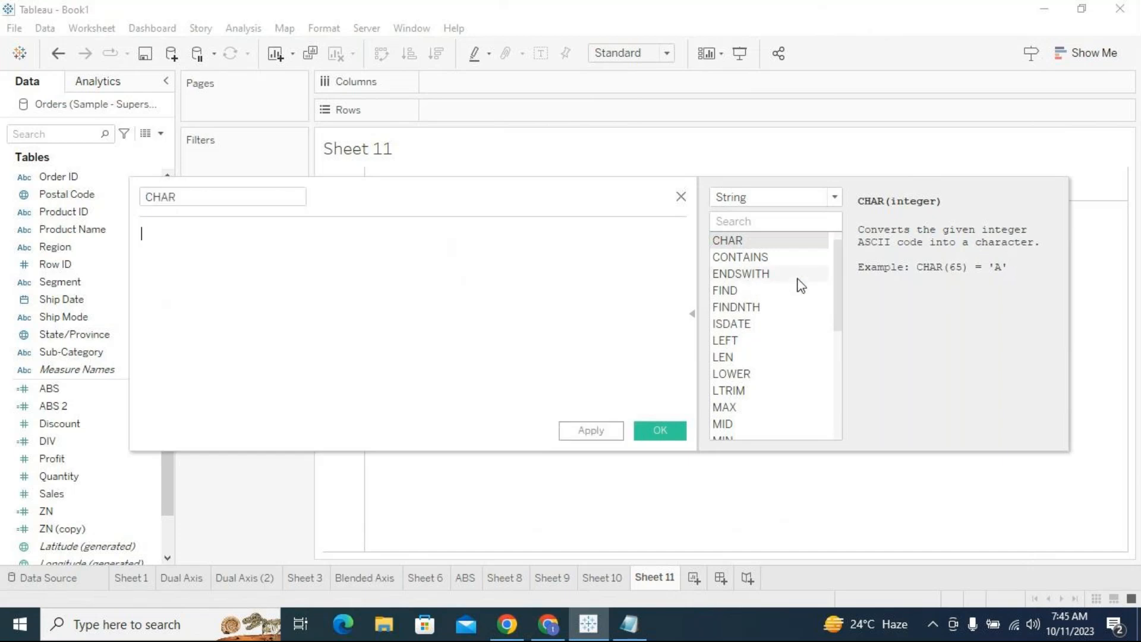
{"action": "type", "text": "CHAR"}
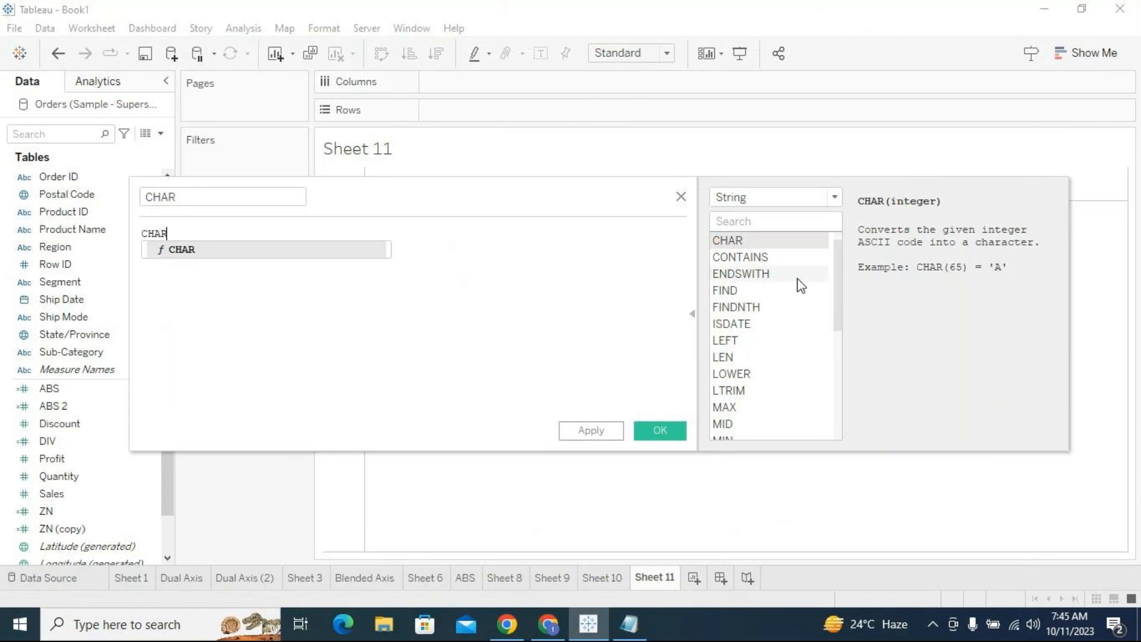
{"action": "key", "text": "Return"}
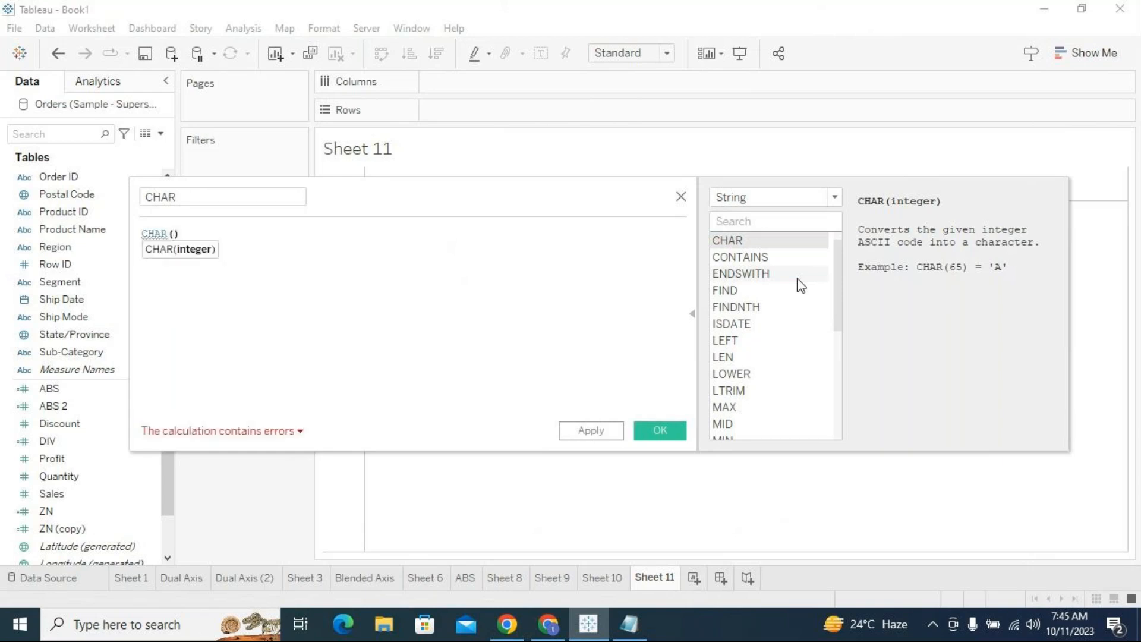
Read the ASCII function's description, check the code for lowercase a in Chrome's ASCII table, and return to Tableau.
{"action": "scroll", "coordinate": [801, 286], "scroll_direction": "up", "scroll_amount": 1}
{"action": "left_click", "coordinate": [772, 240]}
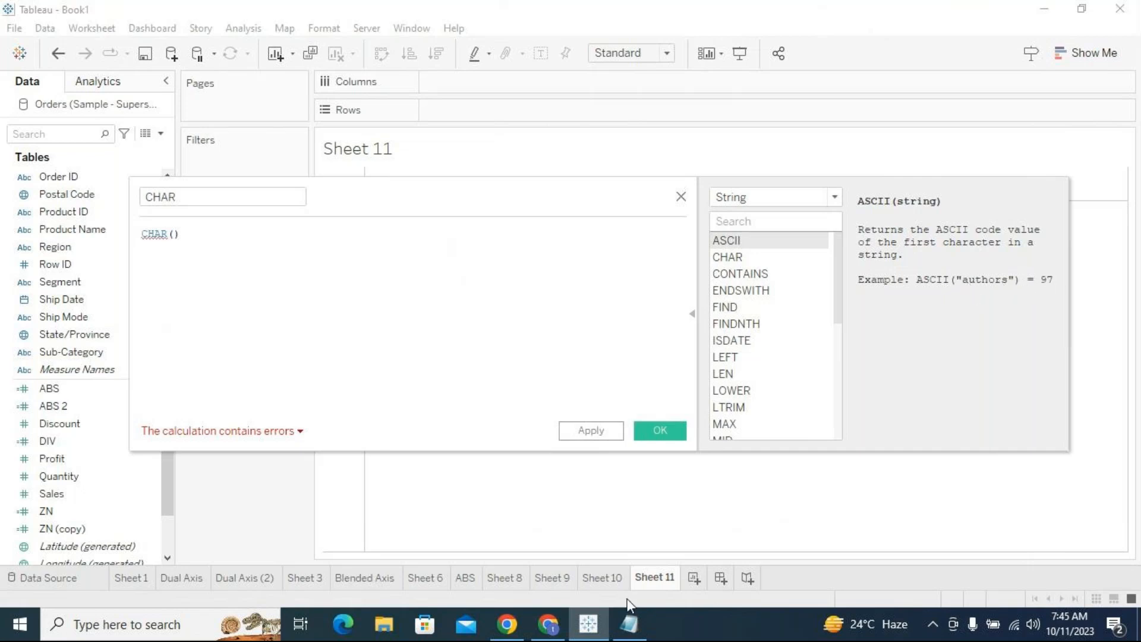
{"action": "left_click", "coordinate": [548, 625]}
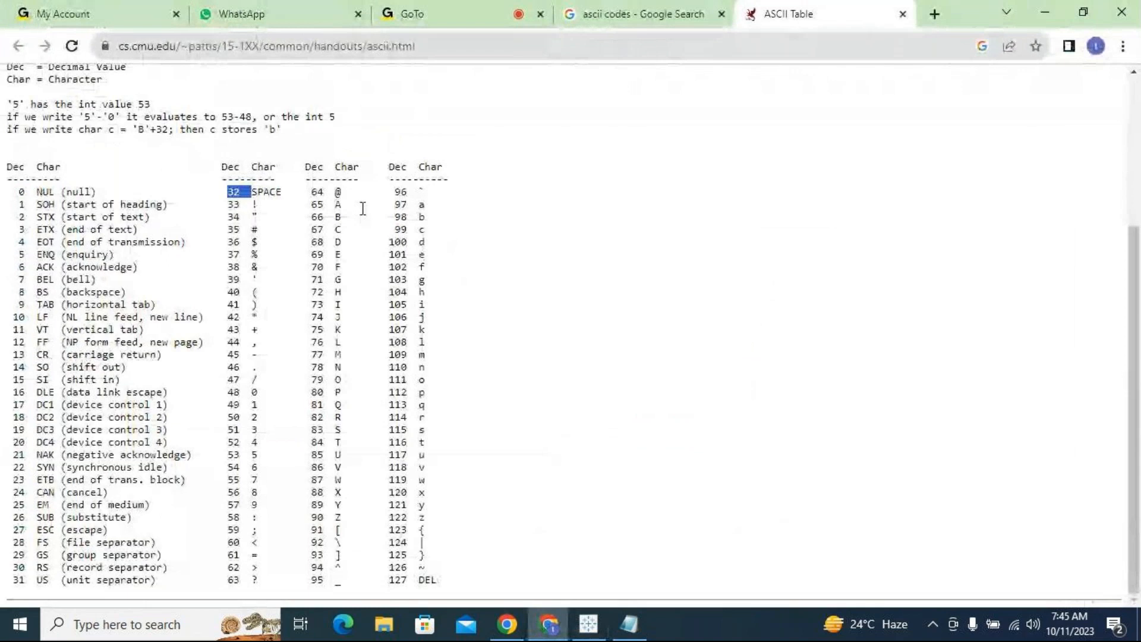
{"action": "double_click", "coordinate": [422, 206]}
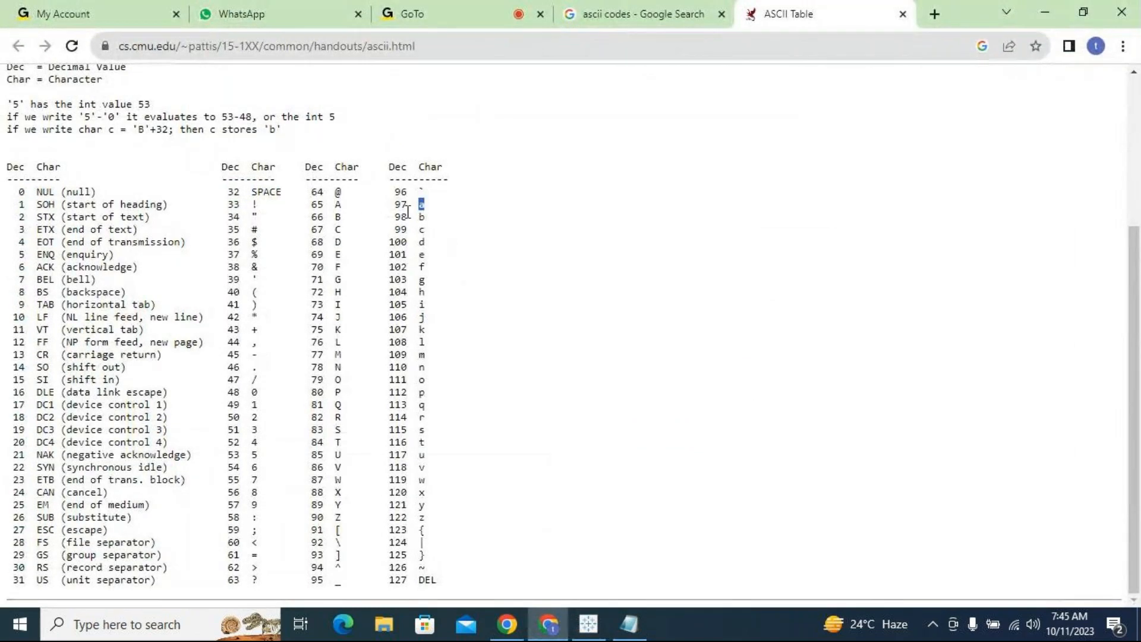
{"action": "left_click", "coordinate": [405, 204]}
{"action": "left_click", "coordinate": [1046, 13]}
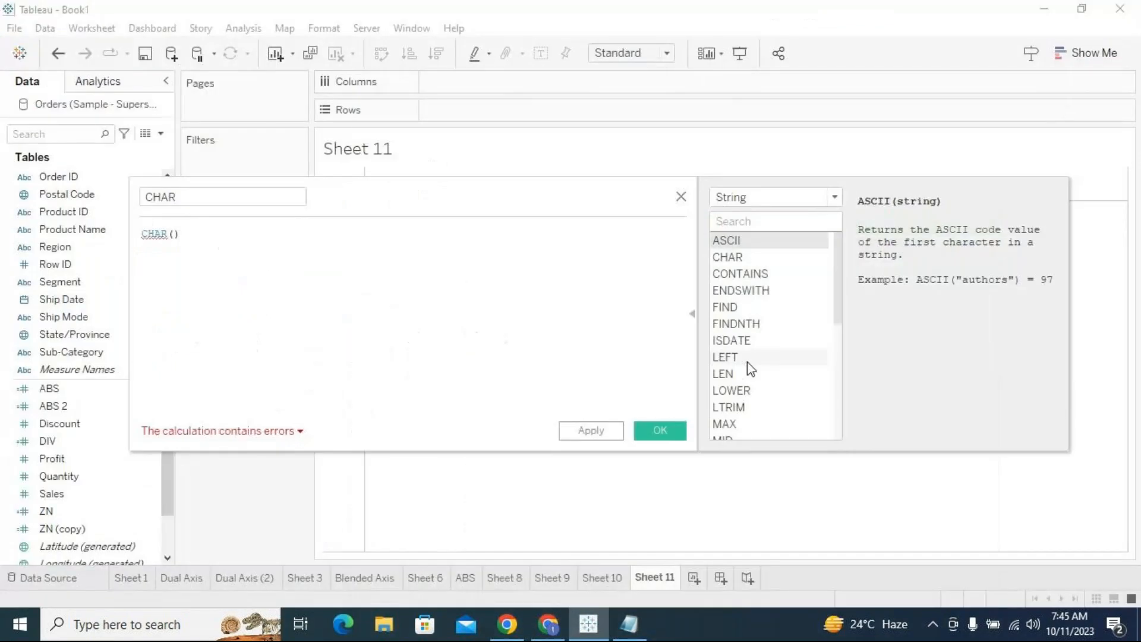
Complete the CHAR calculated field as CHAR(98), save it, and place it on Rows.
{"action": "left_click", "coordinate": [173, 234]}
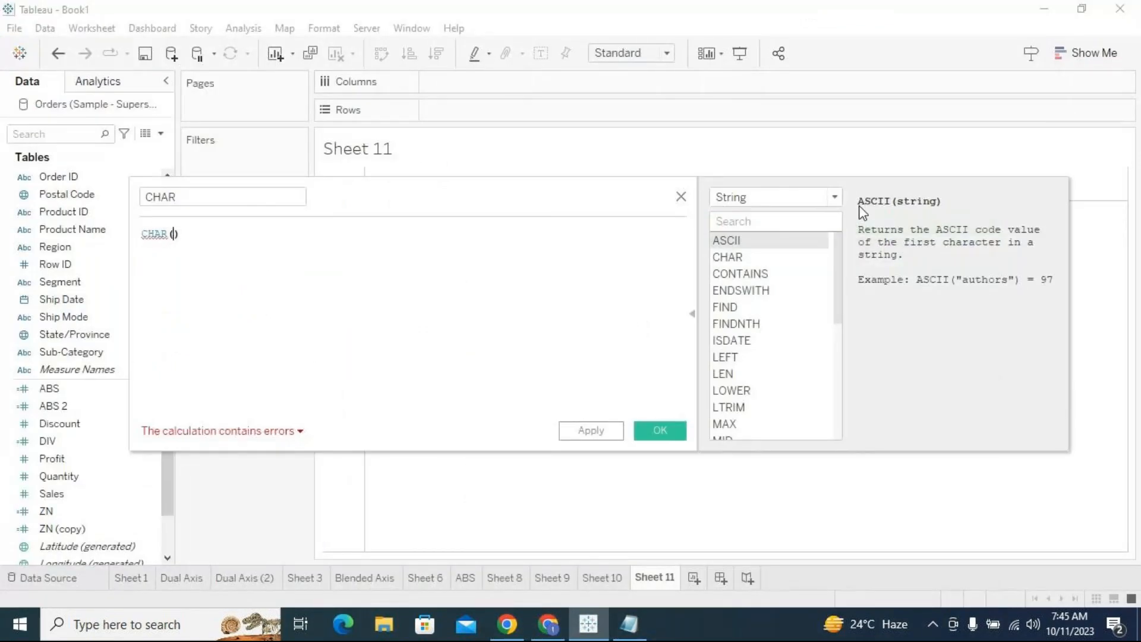
{"action": "left_click", "coordinate": [743, 259]}
{"action": "left_click", "coordinate": [174, 234]}
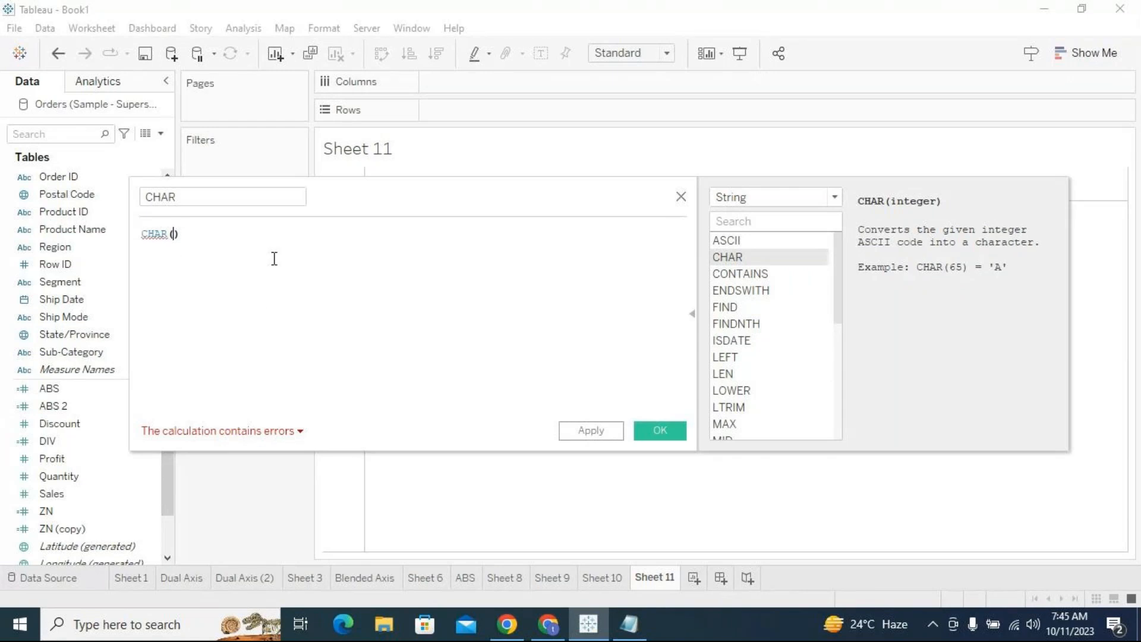
{"action": "type", "text": "98"}
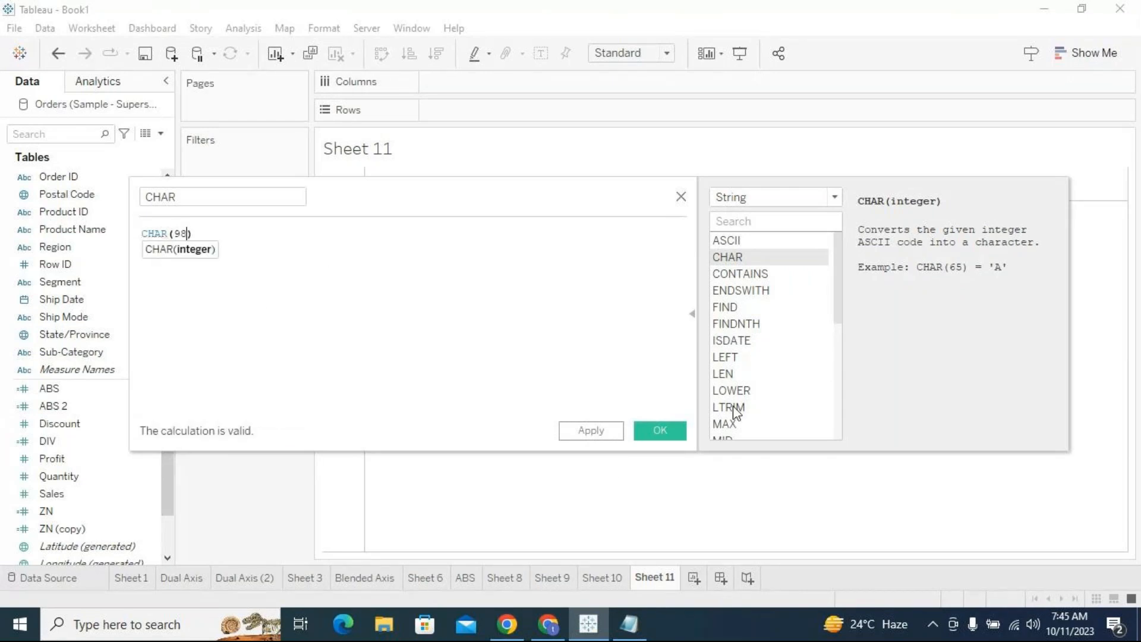
{"action": "left_click", "coordinate": [588, 430]}
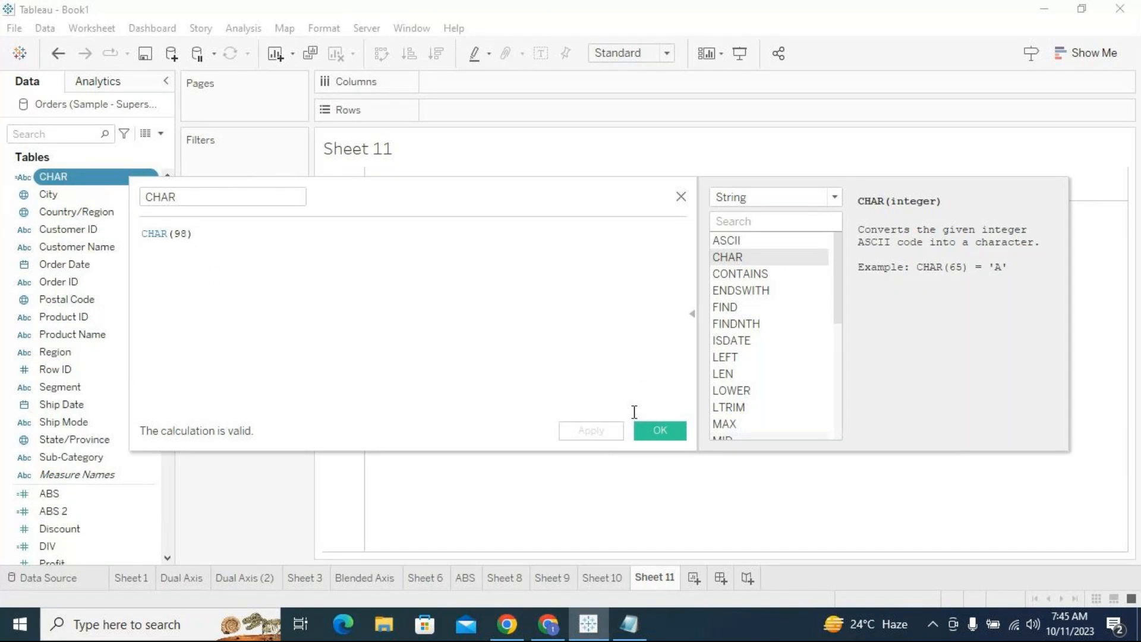
{"action": "left_click", "coordinate": [658, 431]}
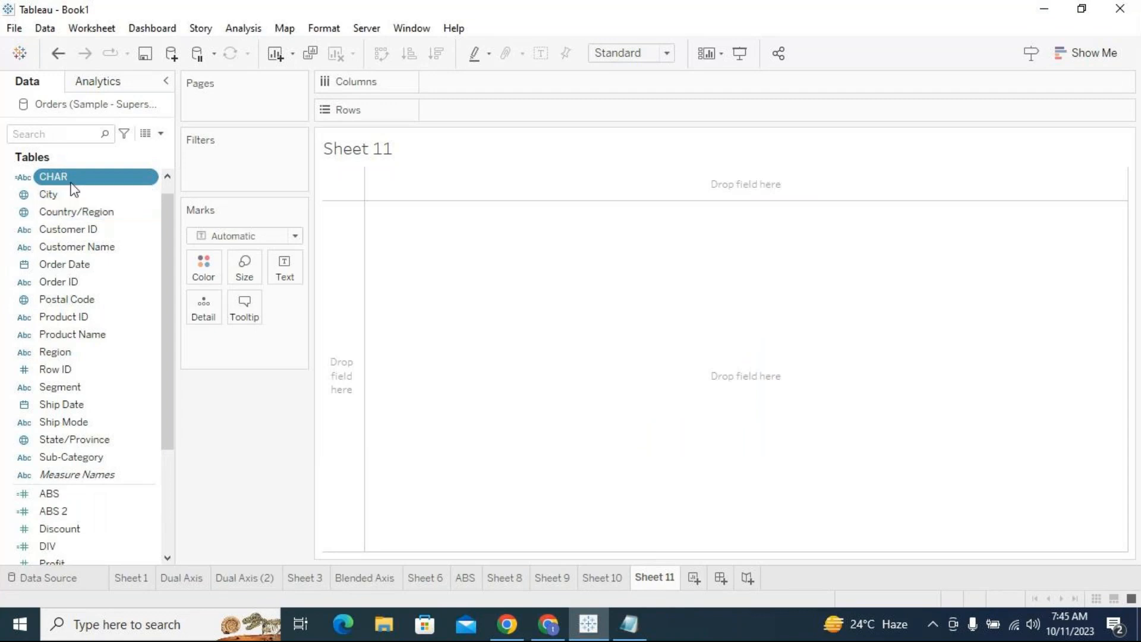
{"action": "left_click_drag", "start_coordinate": [51, 178], "coordinate": [450, 115]}
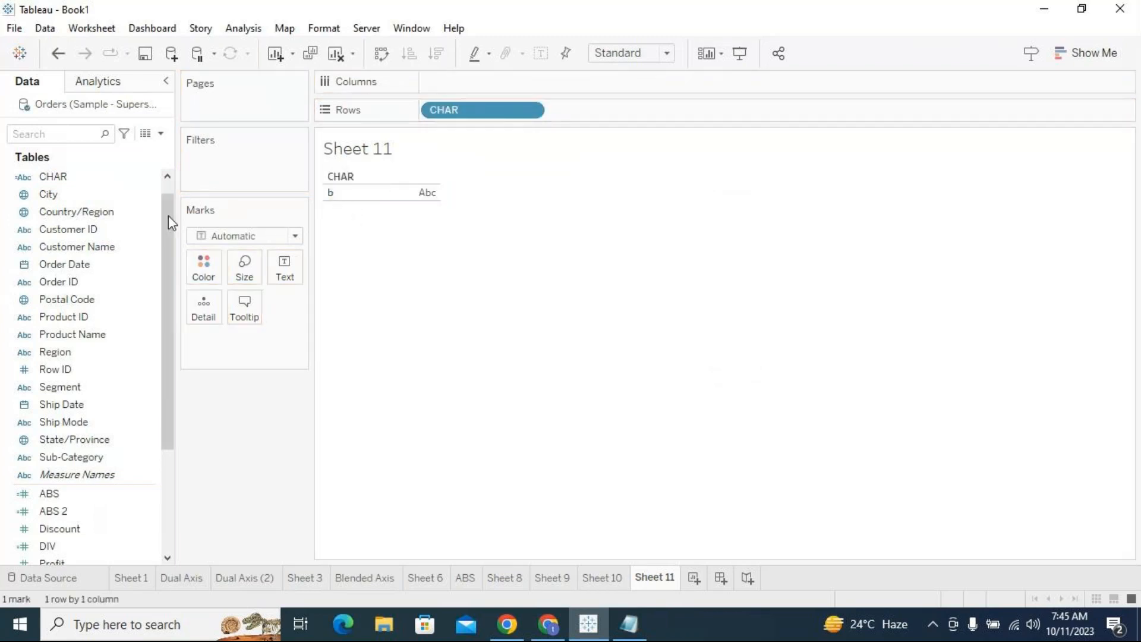
Reopen the CHAR calculation and check code 98 against the ASCII table in the browser.
{"action": "left_click", "coordinate": [151, 177]}
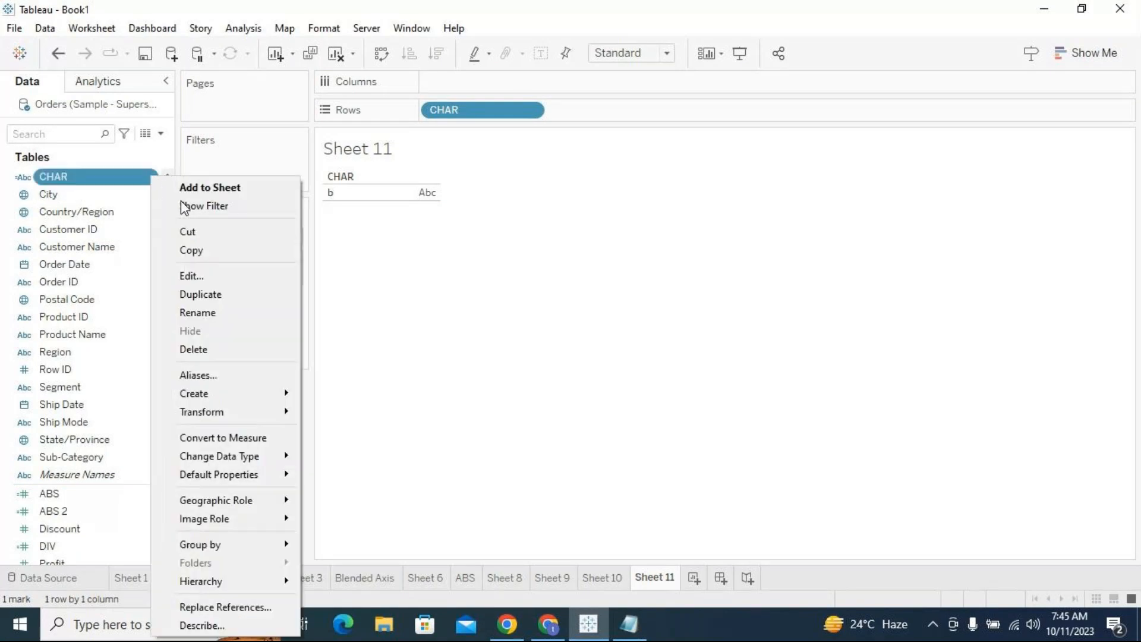
{"action": "left_click", "coordinate": [191, 276]}
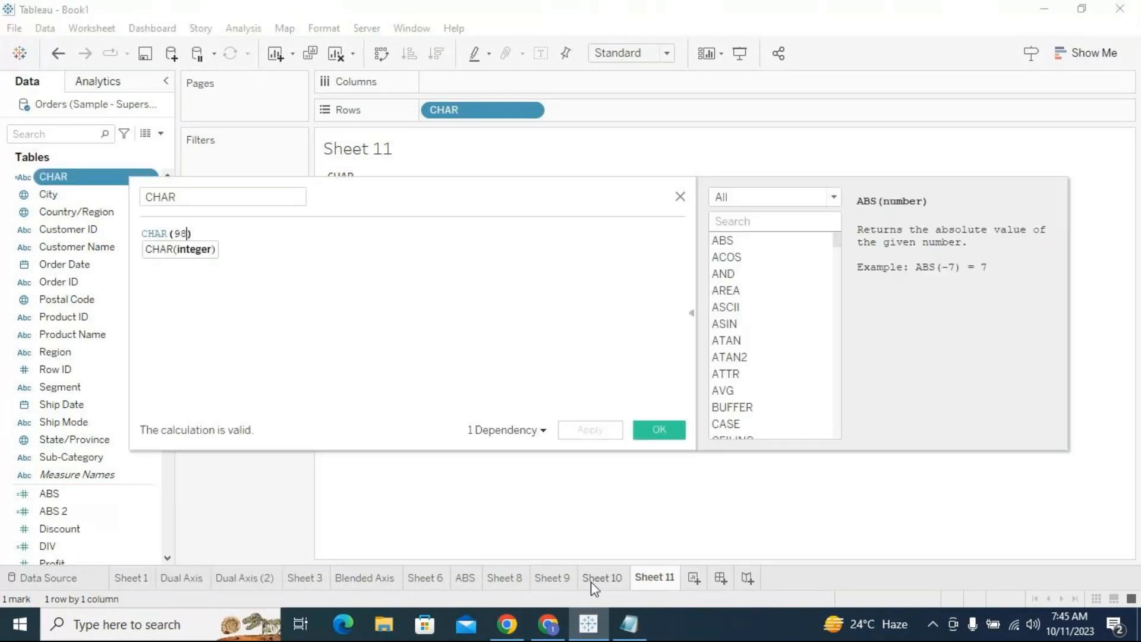
{"action": "left_click", "coordinate": [565, 635]}
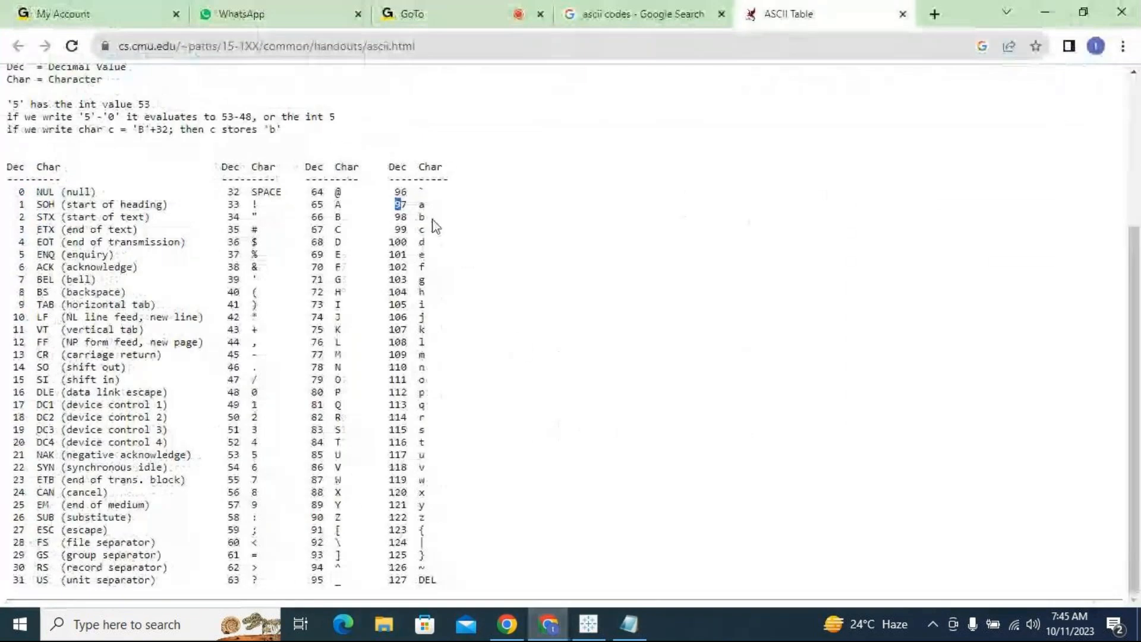
{"action": "left_click_drag", "start_coordinate": [407, 217], "coordinate": [390, 217]}
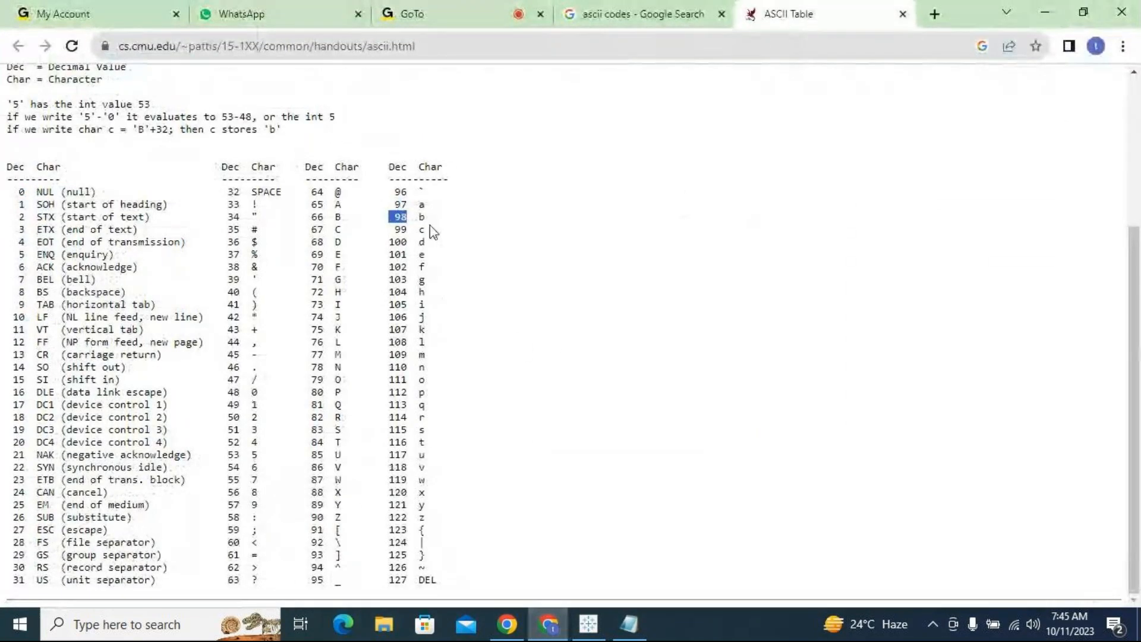
{"action": "left_click", "coordinate": [1044, 10]}
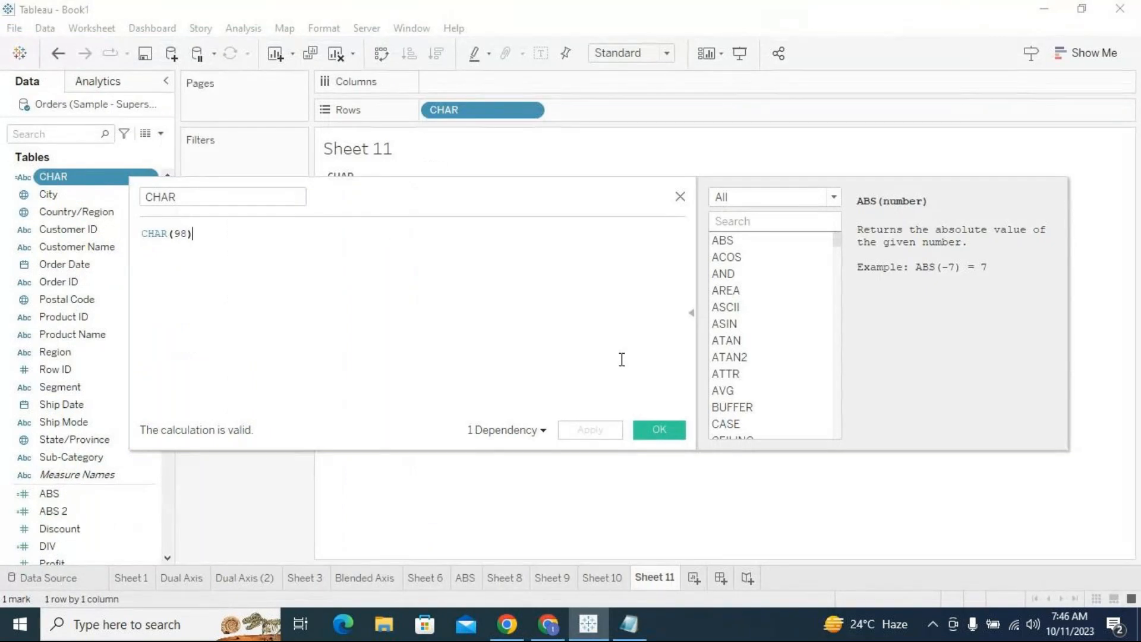
{"action": "left_click", "coordinate": [654, 430]}
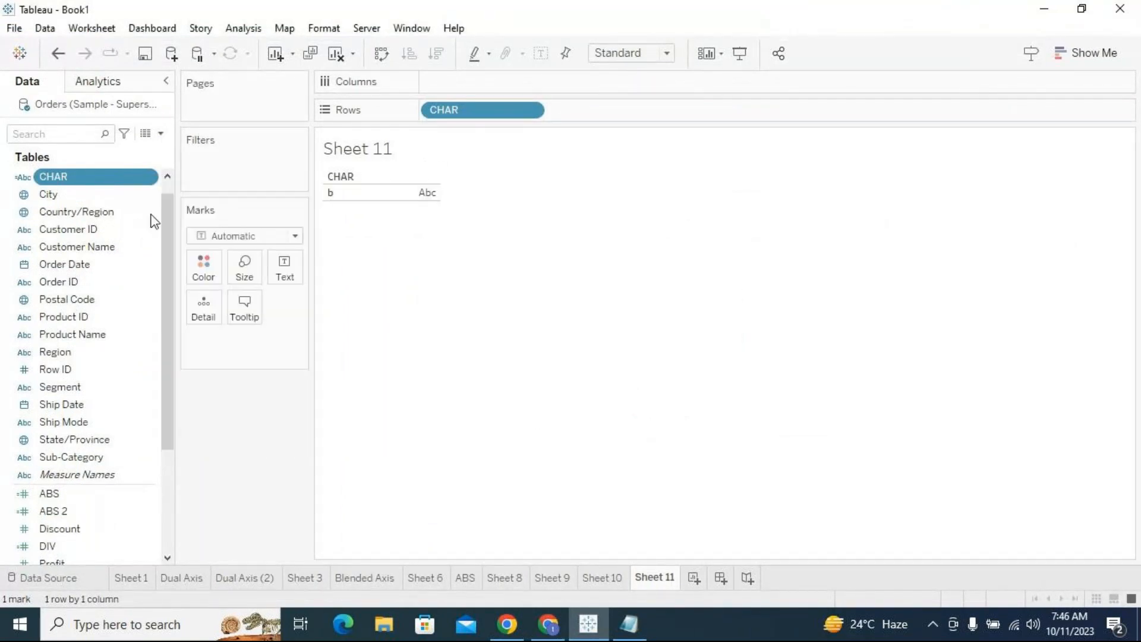
Read the descriptions of the CHAR and CONTAINS string functions from a new calculation, and close it without saving.
{"action": "left_click", "coordinate": [160, 133]}
{"action": "left_click", "coordinate": [127, 156]}
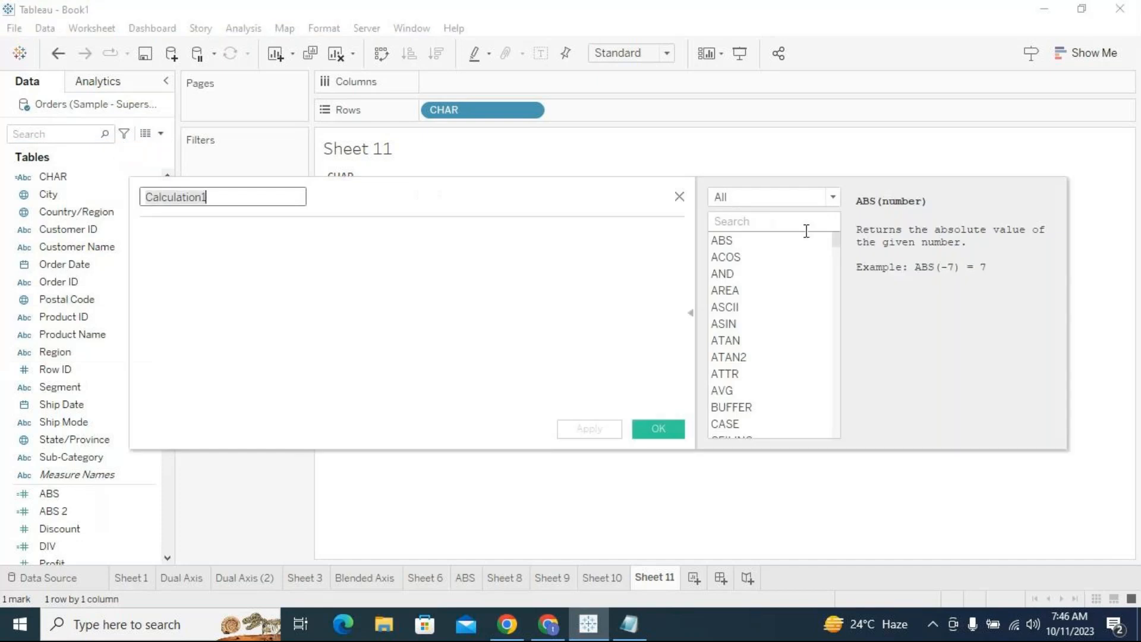
{"action": "left_click", "coordinate": [812, 200]}
{"action": "left_click", "coordinate": [758, 243]}
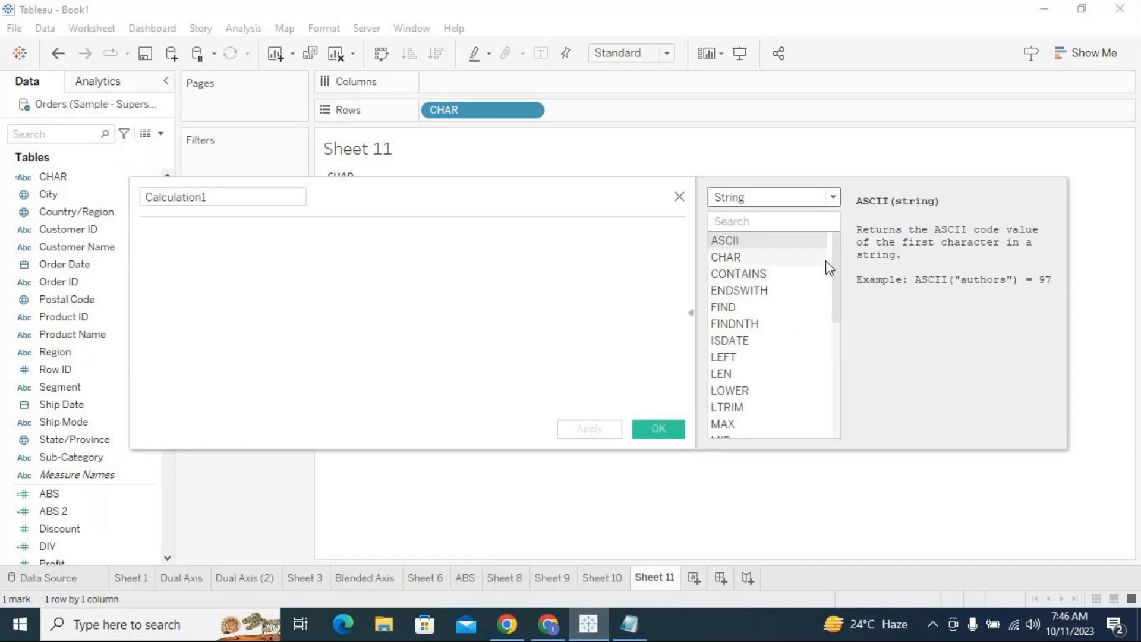
{"action": "left_click", "coordinate": [748, 260]}
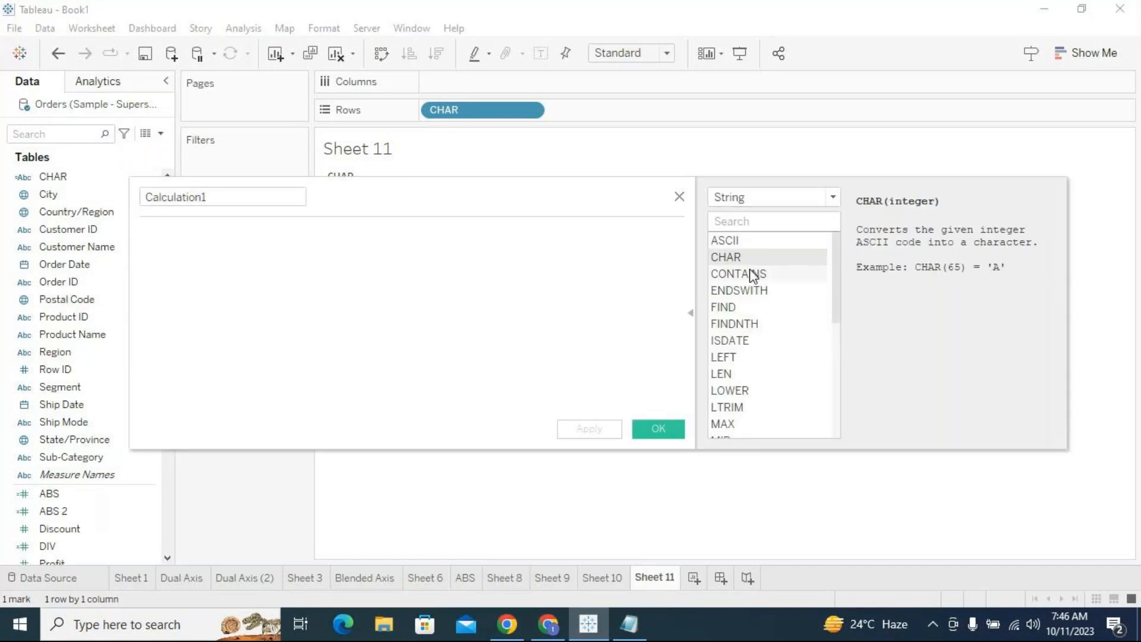
{"action": "left_click", "coordinate": [753, 274]}
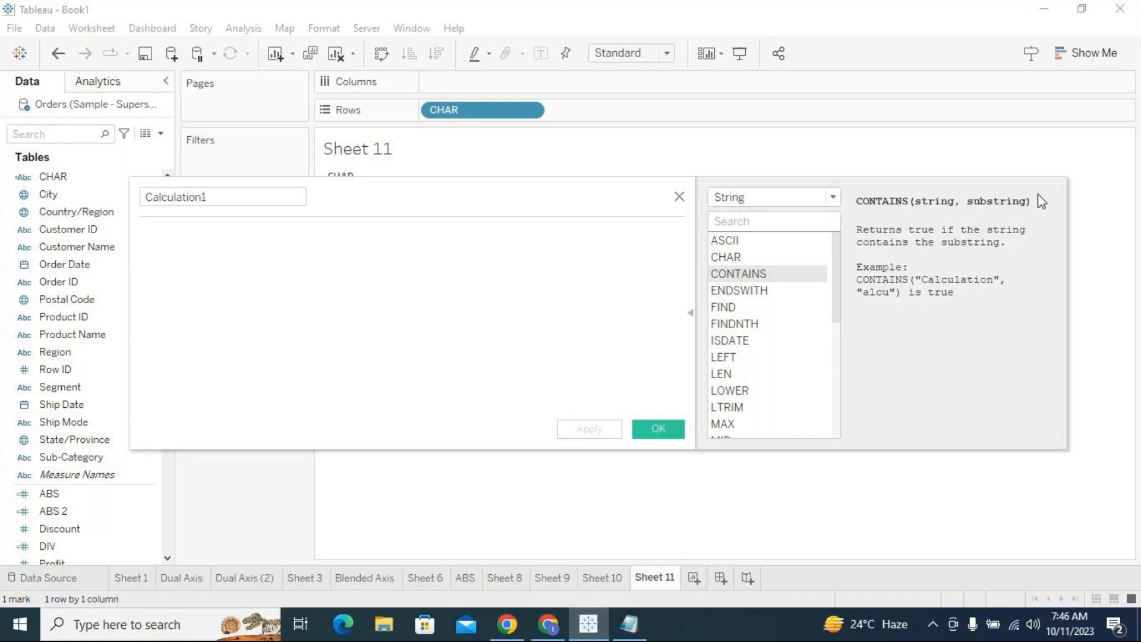
{"action": "left_click_drag", "start_coordinate": [373, 203], "coordinate": [388, 259]}
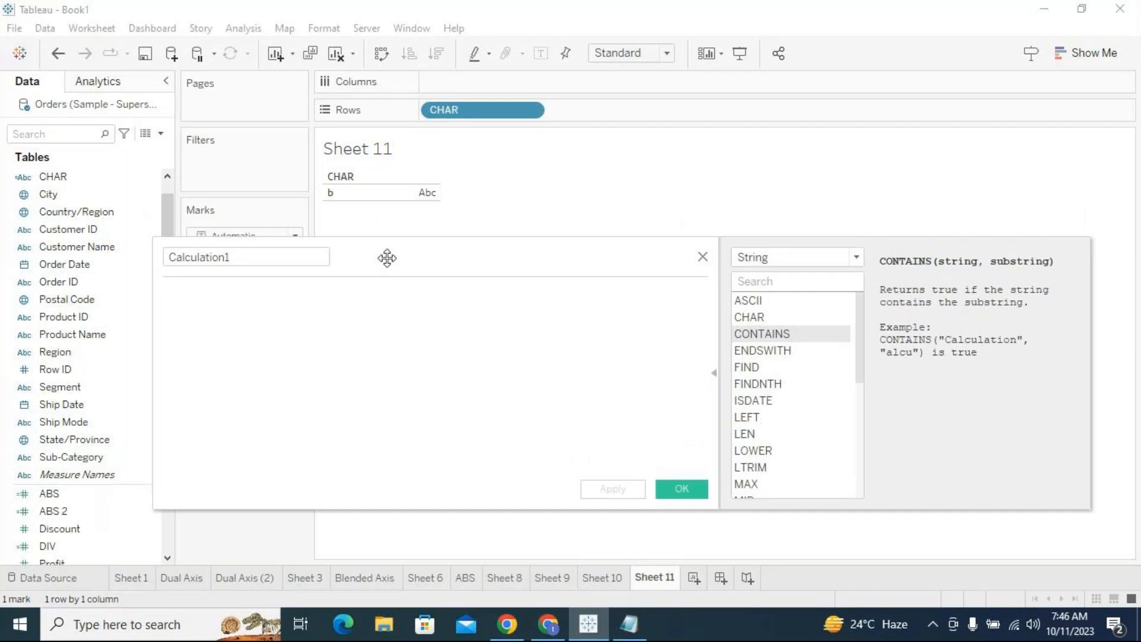
{"action": "left_click", "coordinate": [702, 257]}
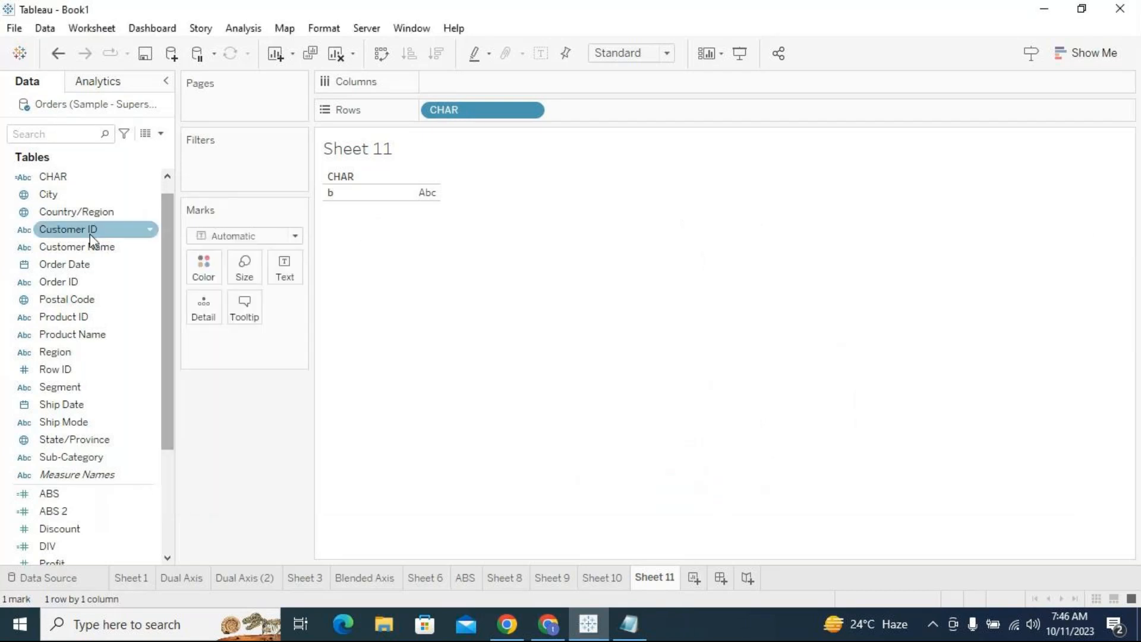
Add Category to Rows after CHAR and start a new calculated field named Contains.
{"action": "scroll", "coordinate": [107, 286], "scroll_direction": "up", "scroll_amount": 1}
{"action": "left_click_drag", "start_coordinate": [60, 177], "coordinate": [613, 120]}
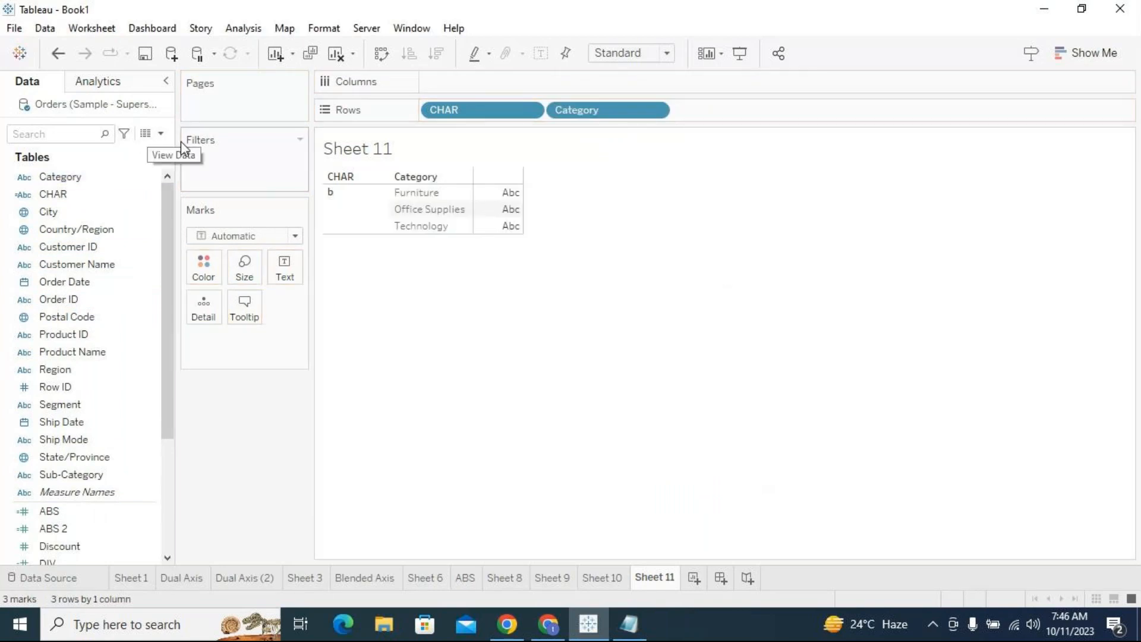
{"action": "left_click", "coordinate": [161, 135]}
{"action": "left_click", "coordinate": [114, 152]}
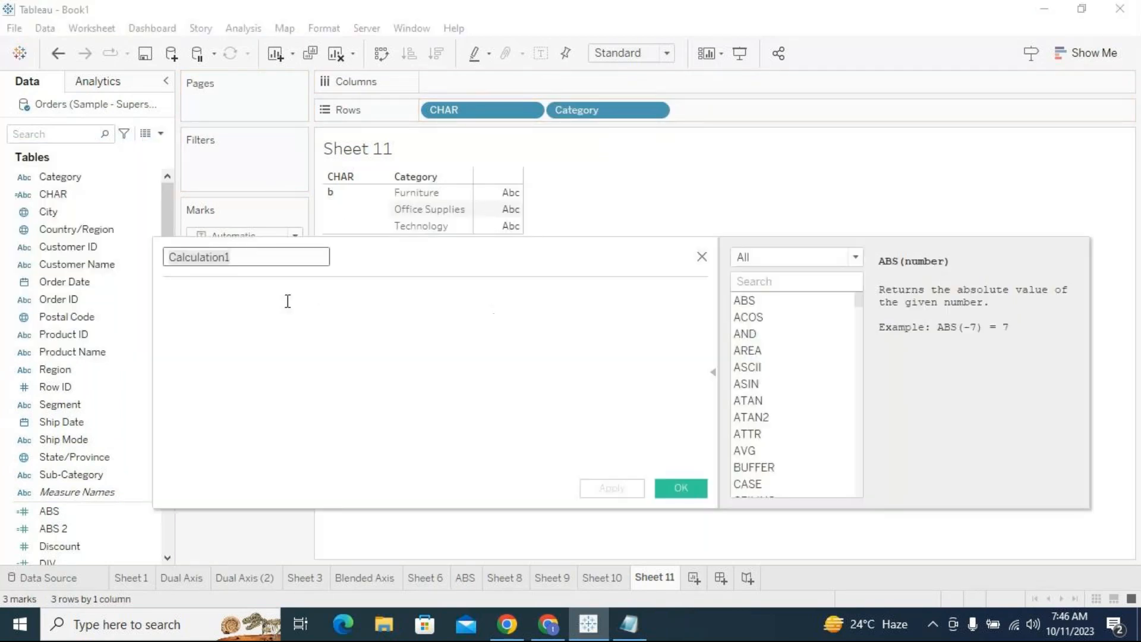
{"action": "type", "text": "Contains"}
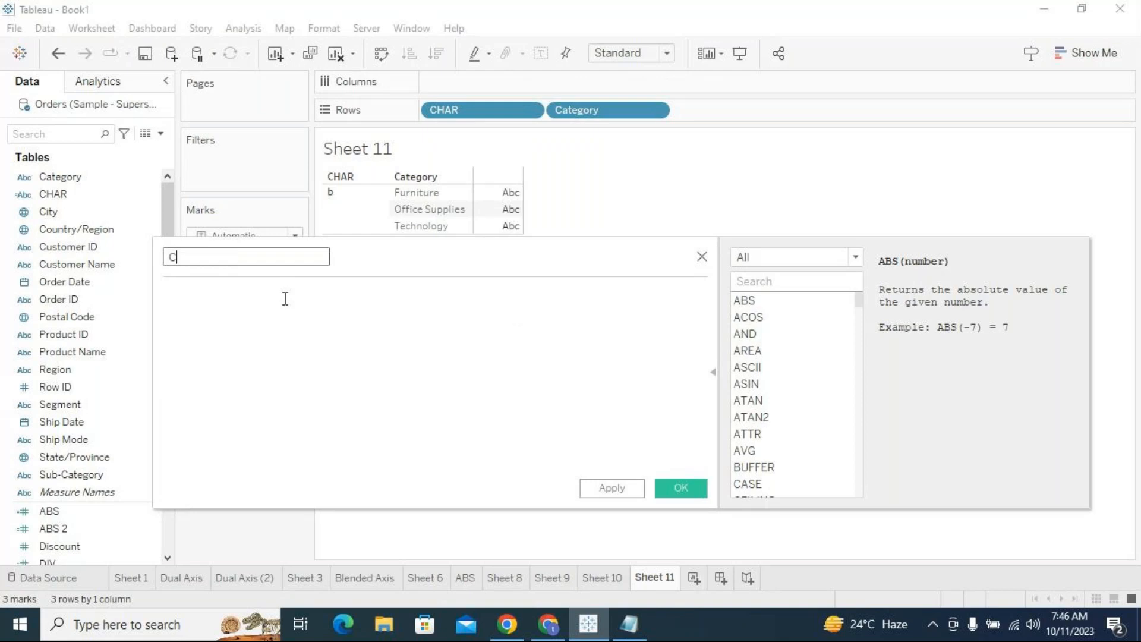
Enter the formula CONTAINS([Category],'urn') for the Contains field, apply it, and move the calculation editor clear of the table.
{"action": "left_click", "coordinate": [285, 299]}
{"action": "type", "text": "conta"}
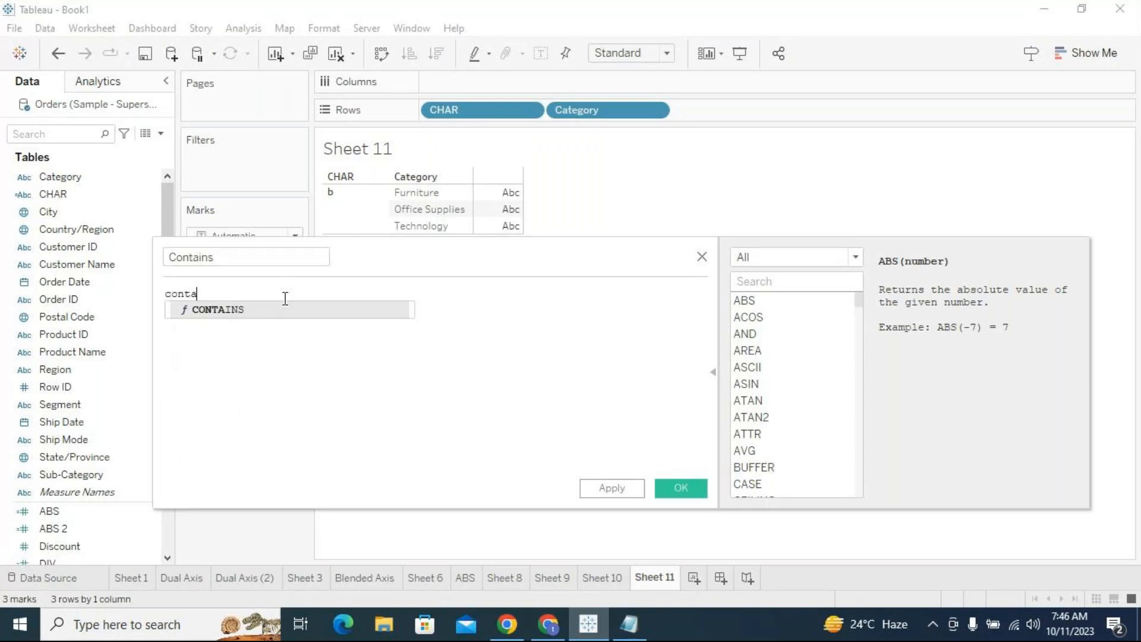
{"action": "key", "text": "Return"}
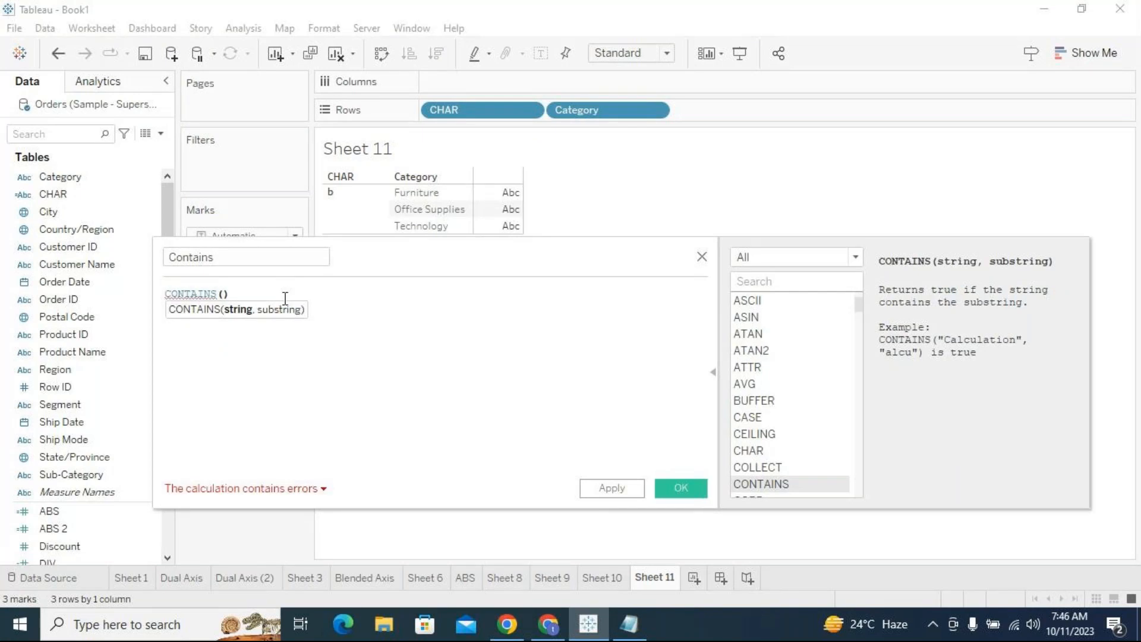
{"action": "type", "text": "cat"}
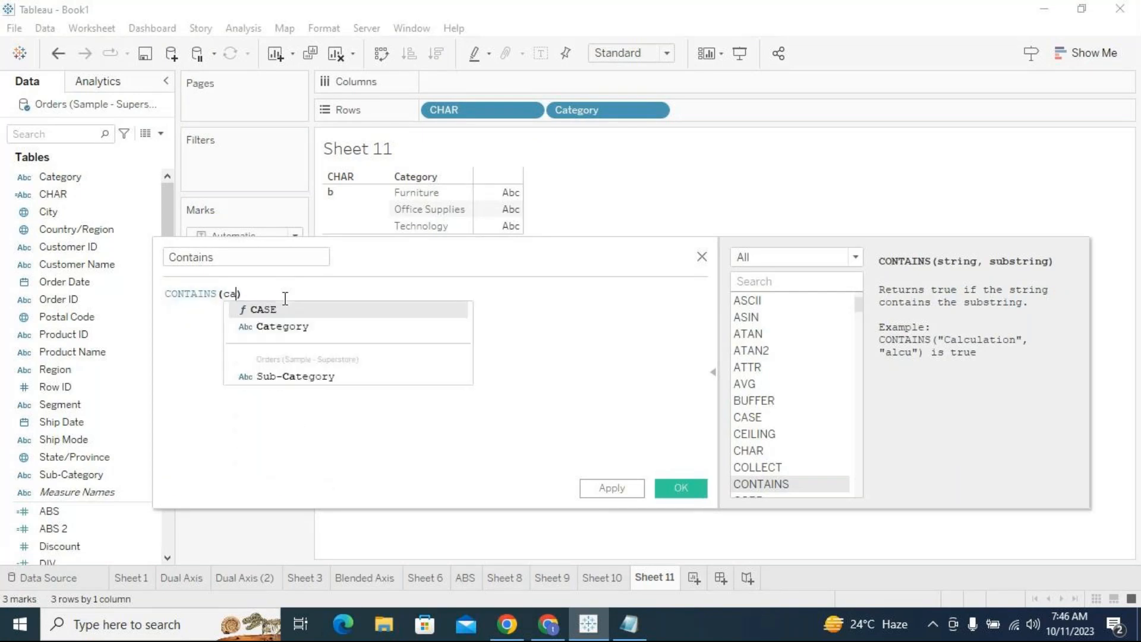
{"action": "key", "text": "Return"}
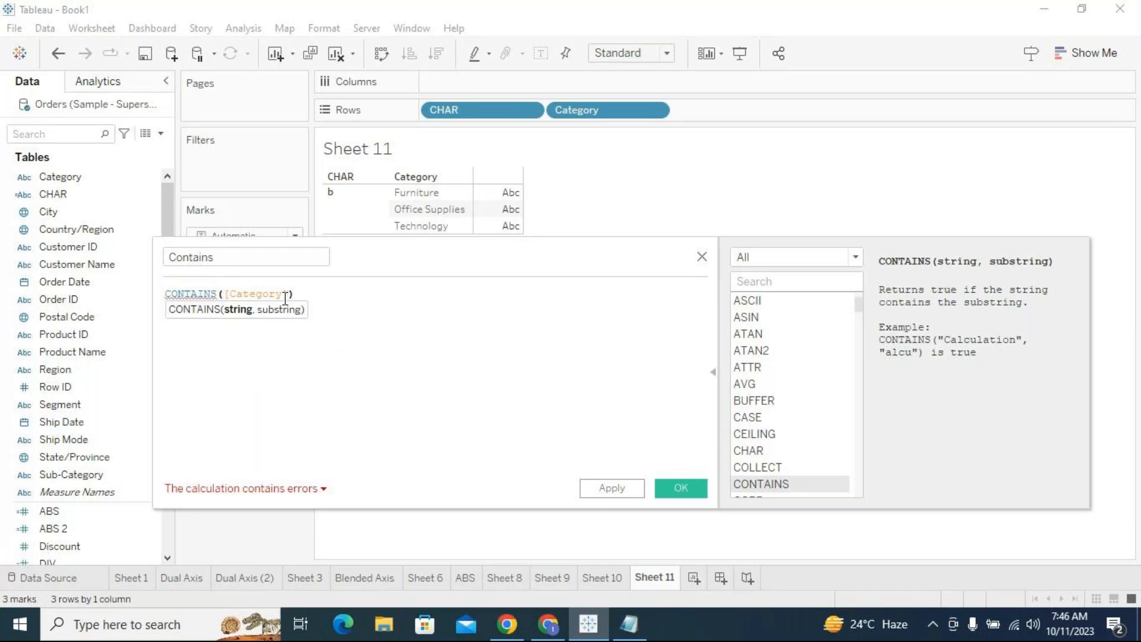
{"action": "type", "text": ","}
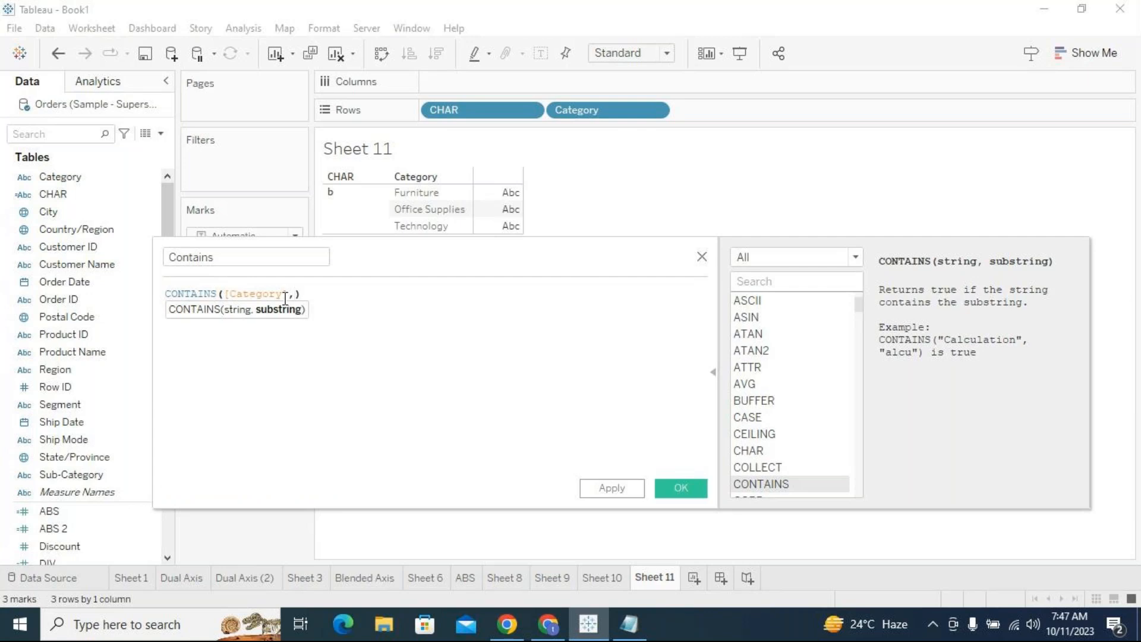
{"action": "type", "text": " 'urn'"}
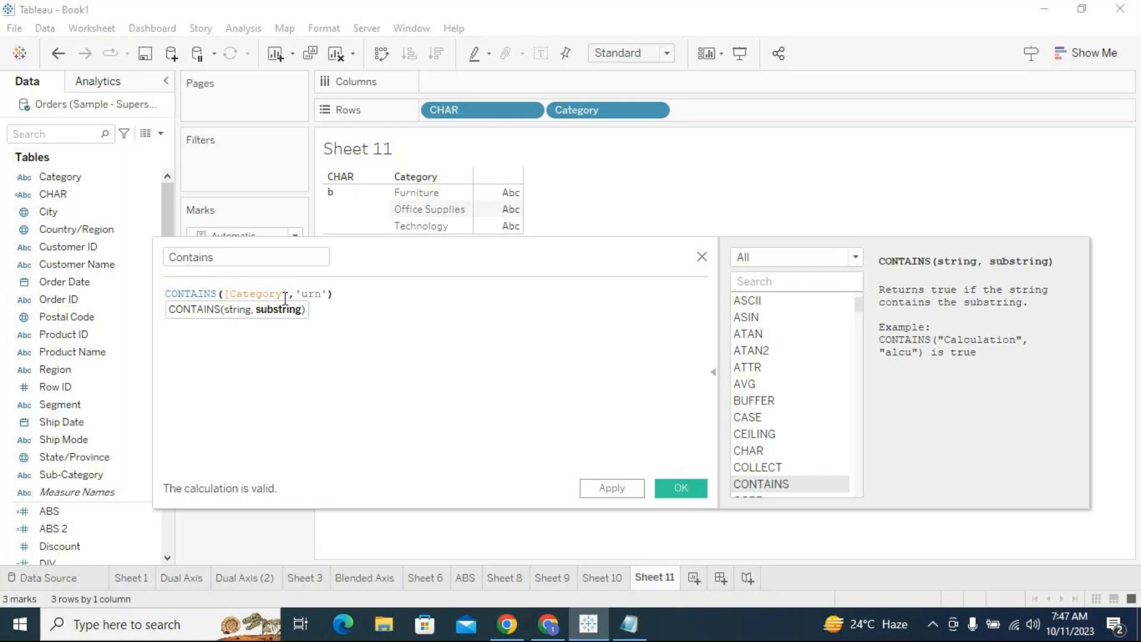
{"action": "left_click", "coordinate": [326, 424]}
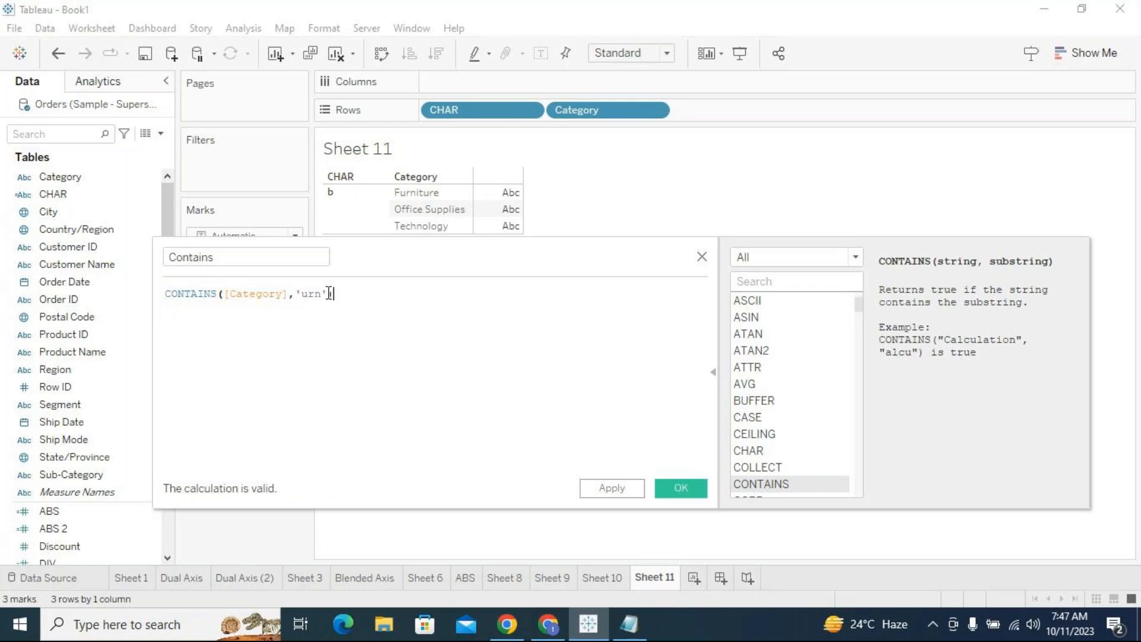
{"action": "left_click_drag", "start_coordinate": [330, 293], "coordinate": [297, 294]}
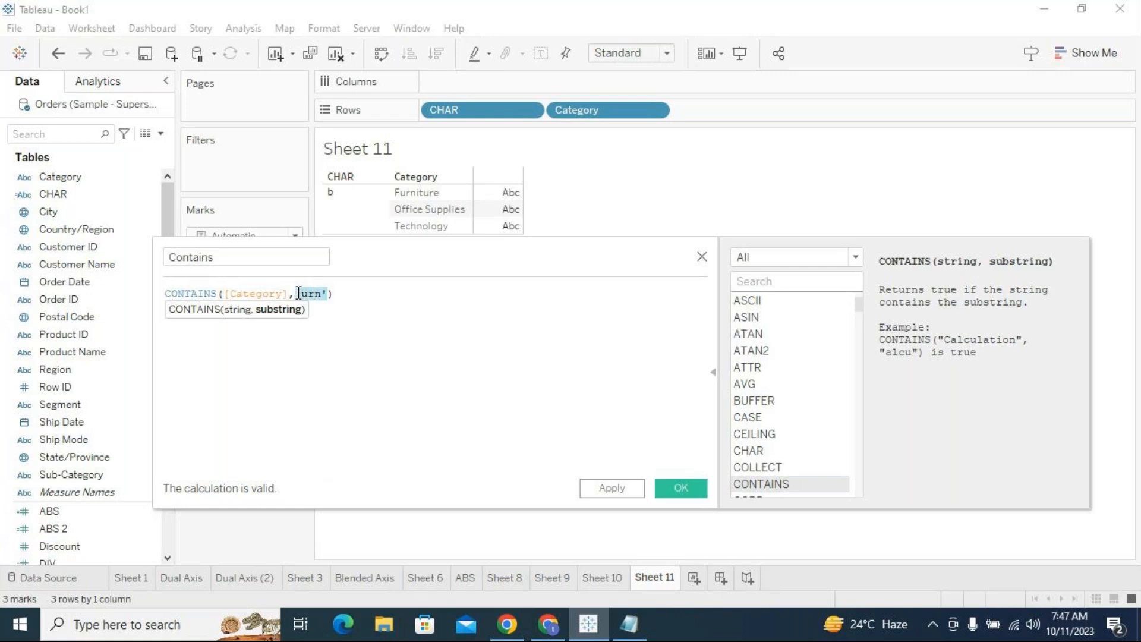
{"action": "left_click_drag", "start_coordinate": [289, 293], "coordinate": [225, 293]}
{"action": "left_click", "coordinate": [612, 488]}
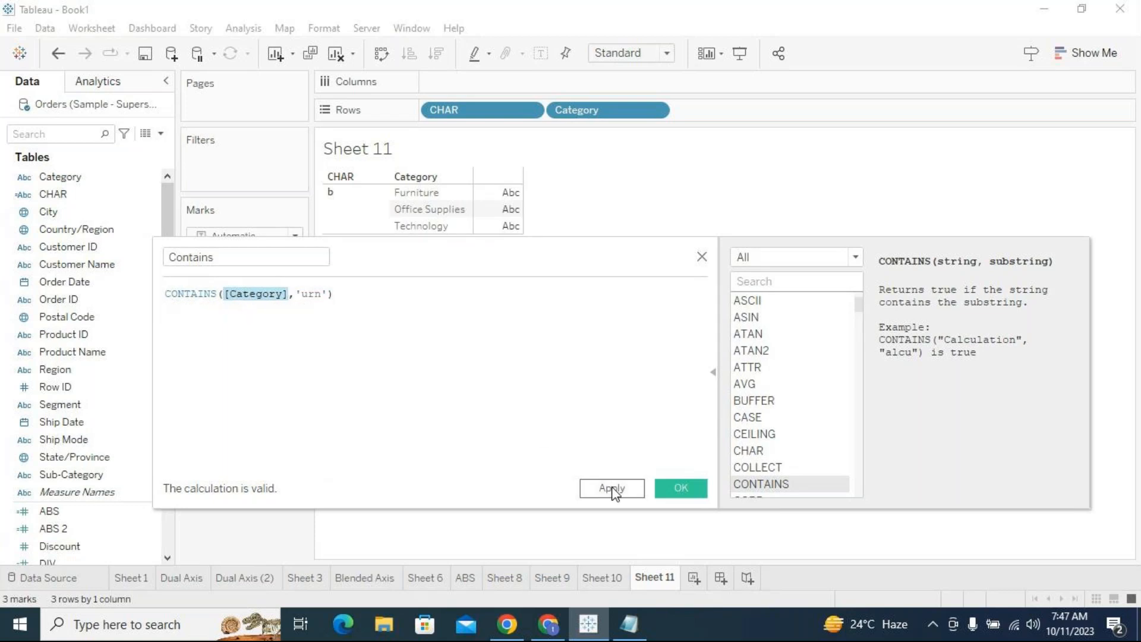
{"action": "left_click_drag", "start_coordinate": [359, 262], "coordinate": [264, 319]}
{"action": "left_click", "coordinate": [227, 369]}
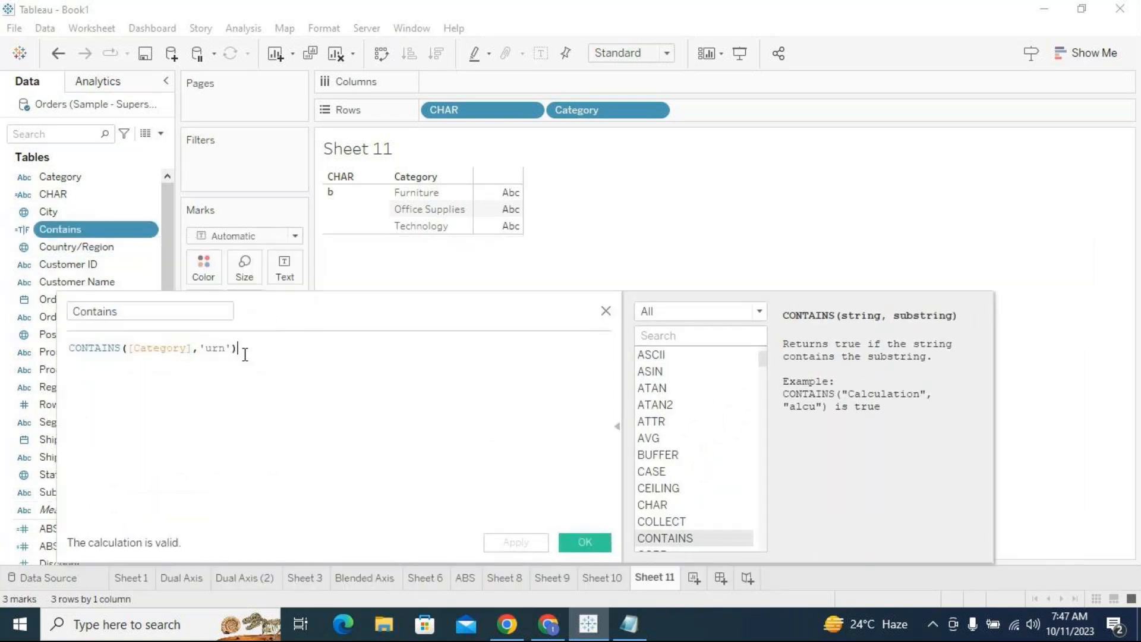
{"action": "triple_click", "coordinate": [80, 348]}
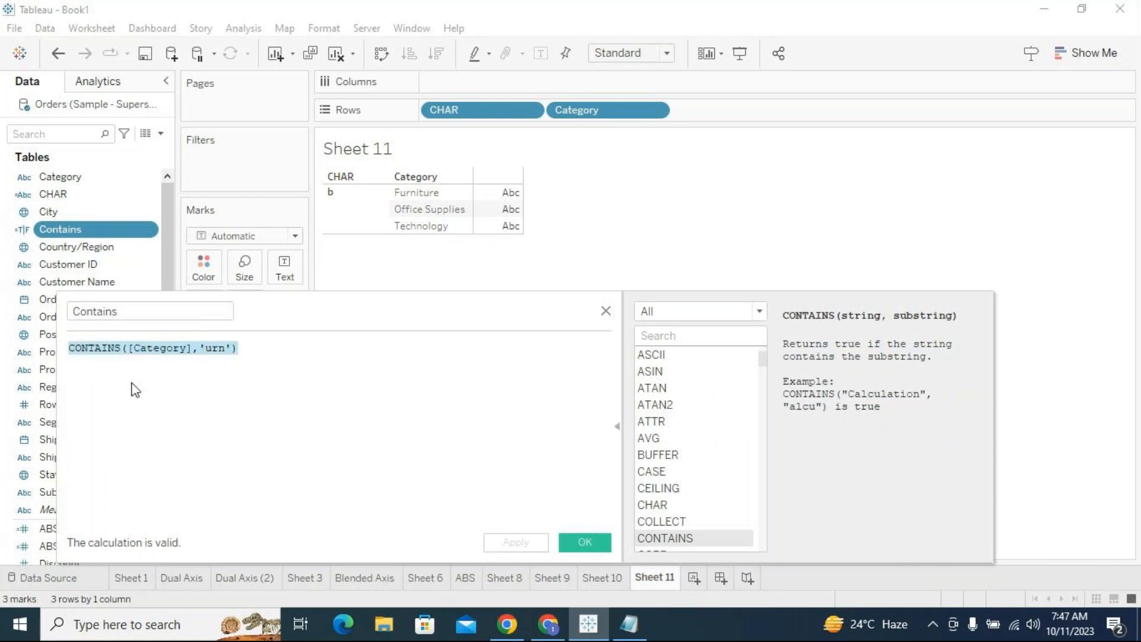
{"action": "left_click", "coordinate": [240, 348]}
{"action": "left_click_drag", "start_coordinate": [240, 349], "coordinate": [71, 348]}
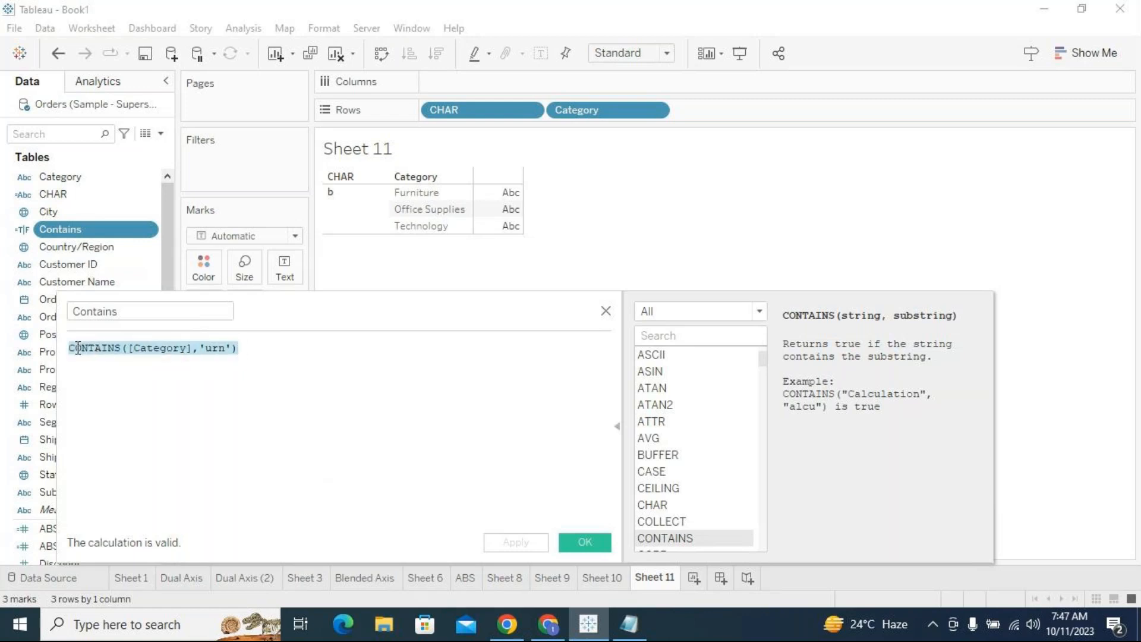
{"action": "left_click", "coordinate": [242, 349]}
{"action": "left_click_drag", "start_coordinate": [246, 349], "coordinate": [70, 347]}
{"action": "left_click", "coordinate": [245, 348]}
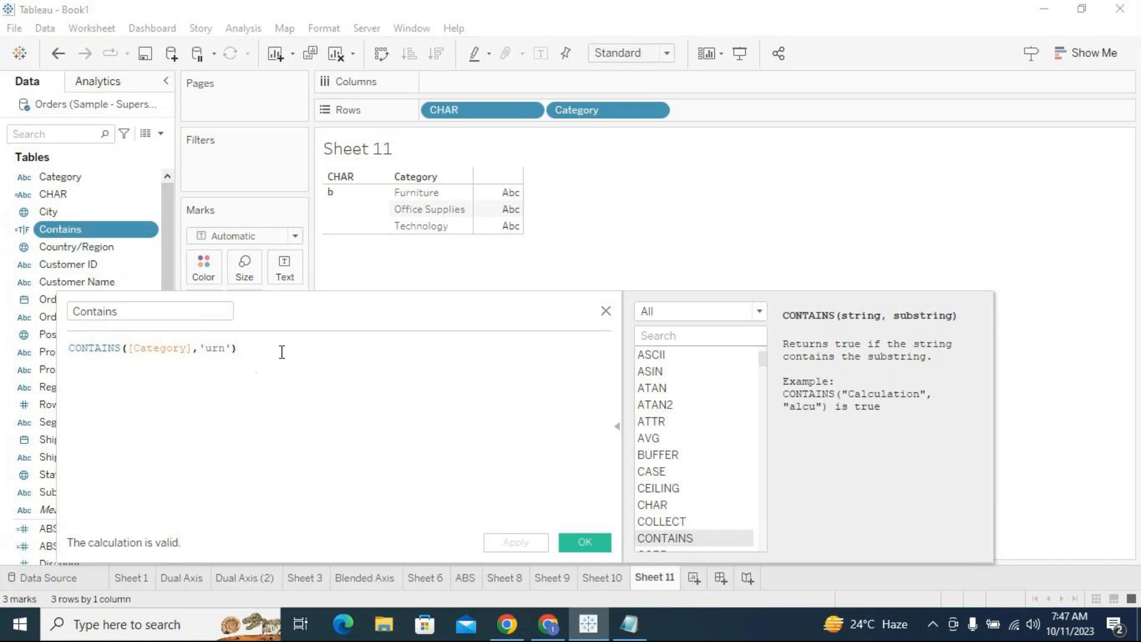
Place the Contains field on Rows after Category, keeping the calculation editor open.
{"action": "left_click_drag", "start_coordinate": [113, 230], "coordinate": [750, 110]}
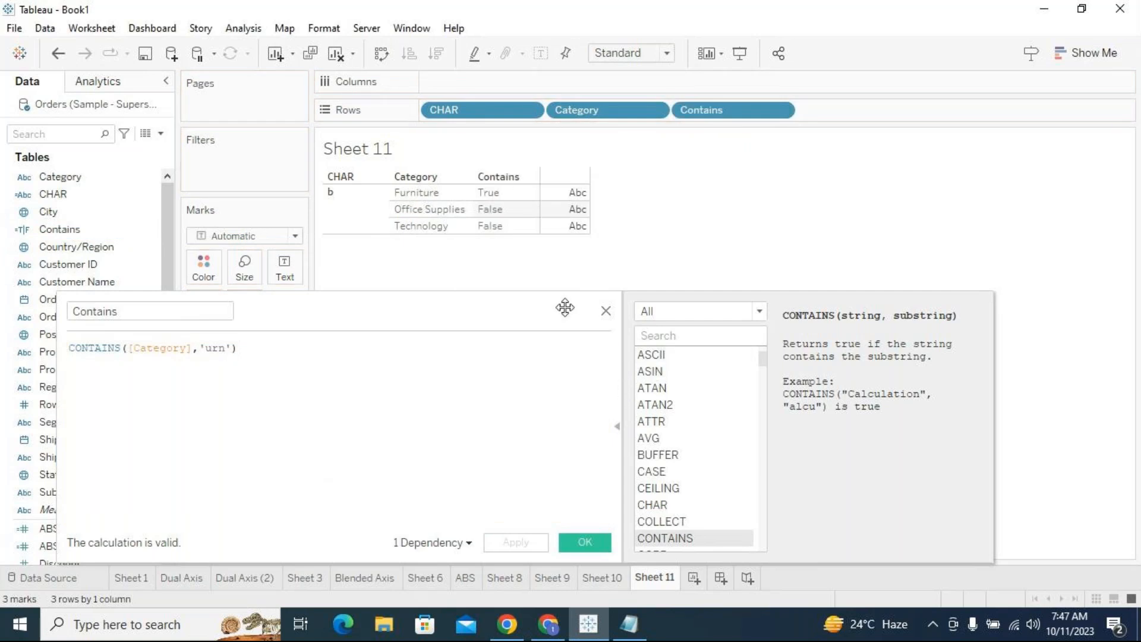
Inspect the Contains results for the Furniture, Office Supplies and Technology rows in the table.
{"action": "left_click", "coordinate": [418, 193]}
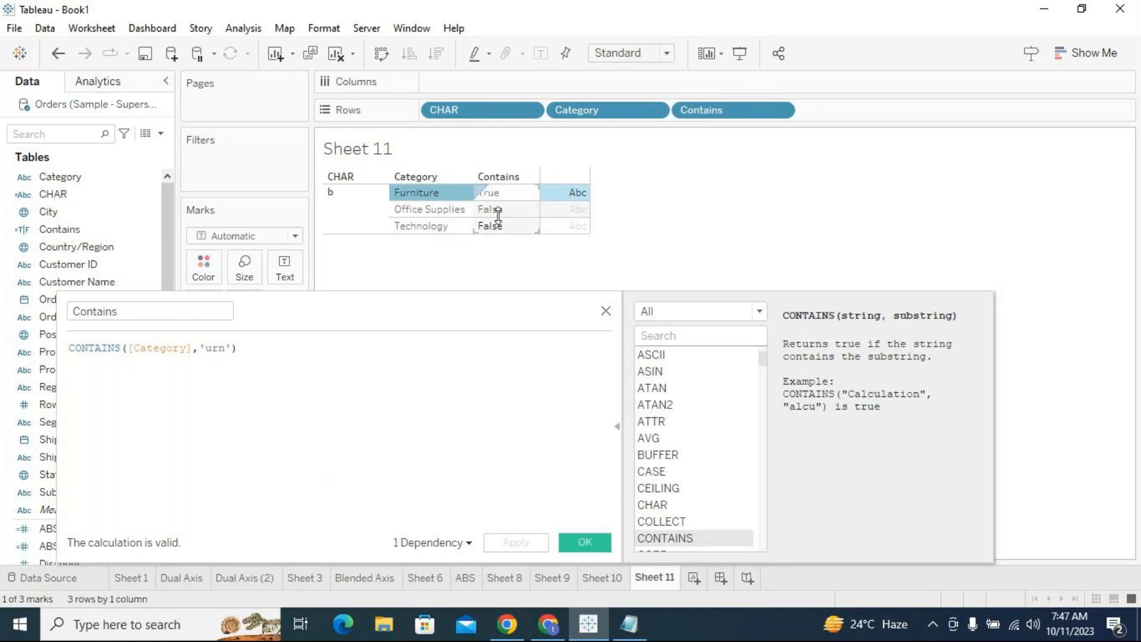
{"action": "left_click", "coordinate": [499, 210]}
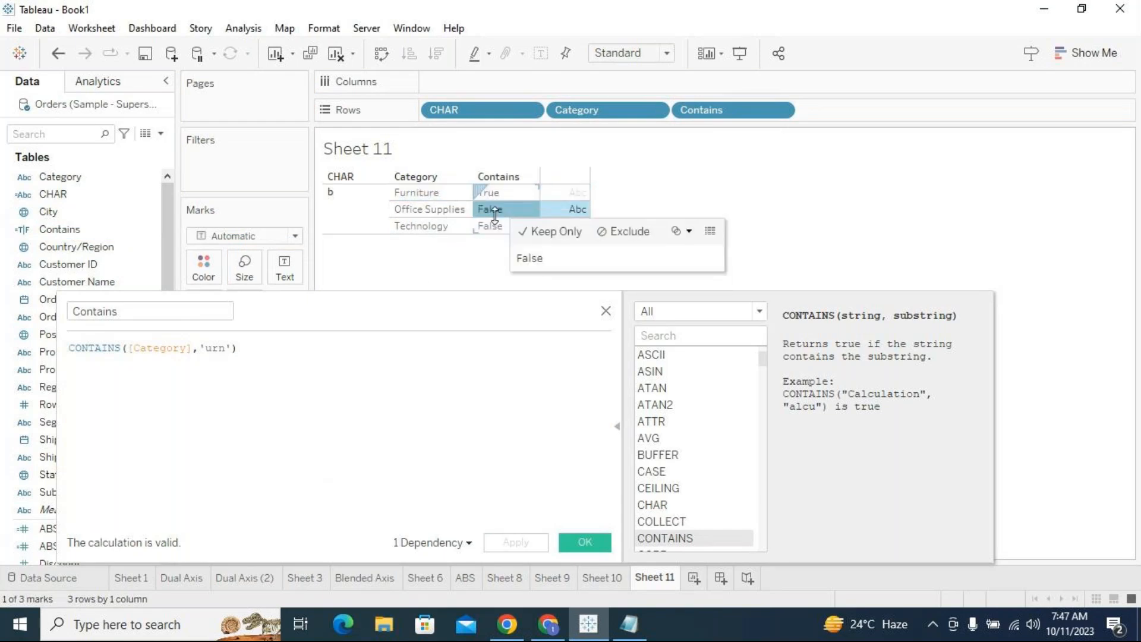
{"action": "left_click", "coordinate": [495, 224]}
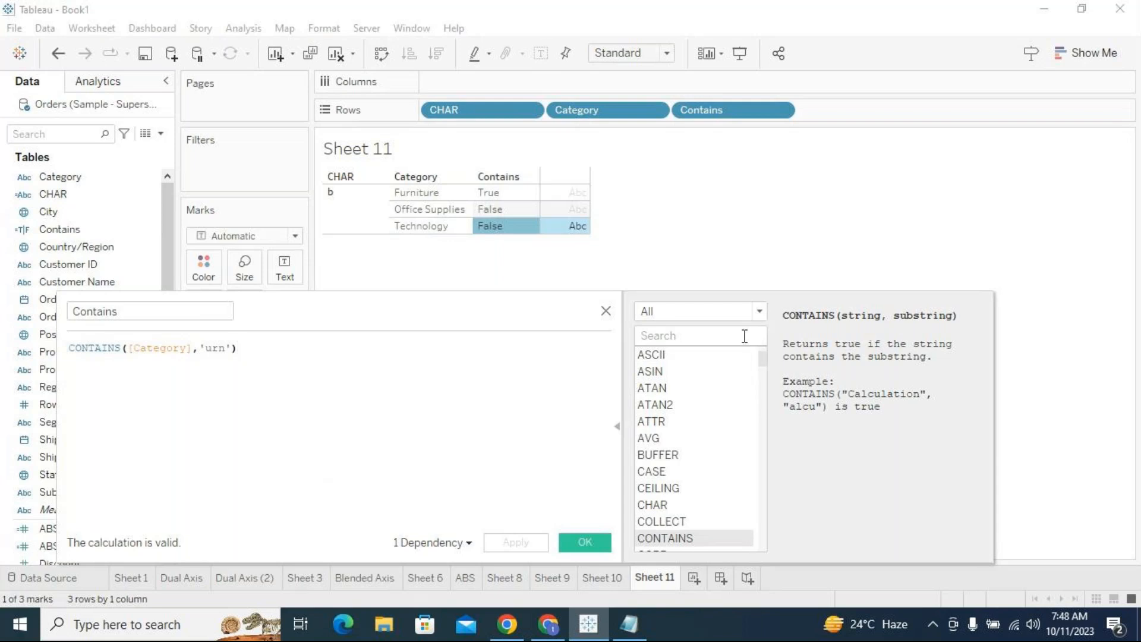
Filter the function list to String functions, read the description of ENDSWITH, and close the Contains calculation.
{"action": "left_click", "coordinate": [743, 311]}
{"action": "left_click", "coordinate": [681, 361]}
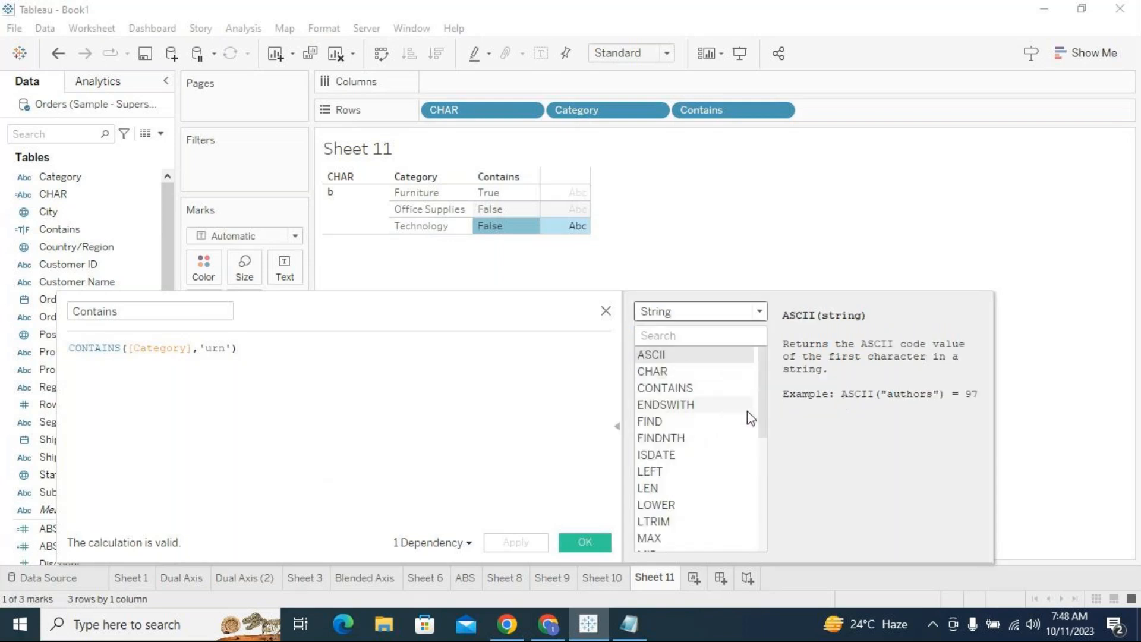
{"action": "left_click", "coordinate": [703, 406]}
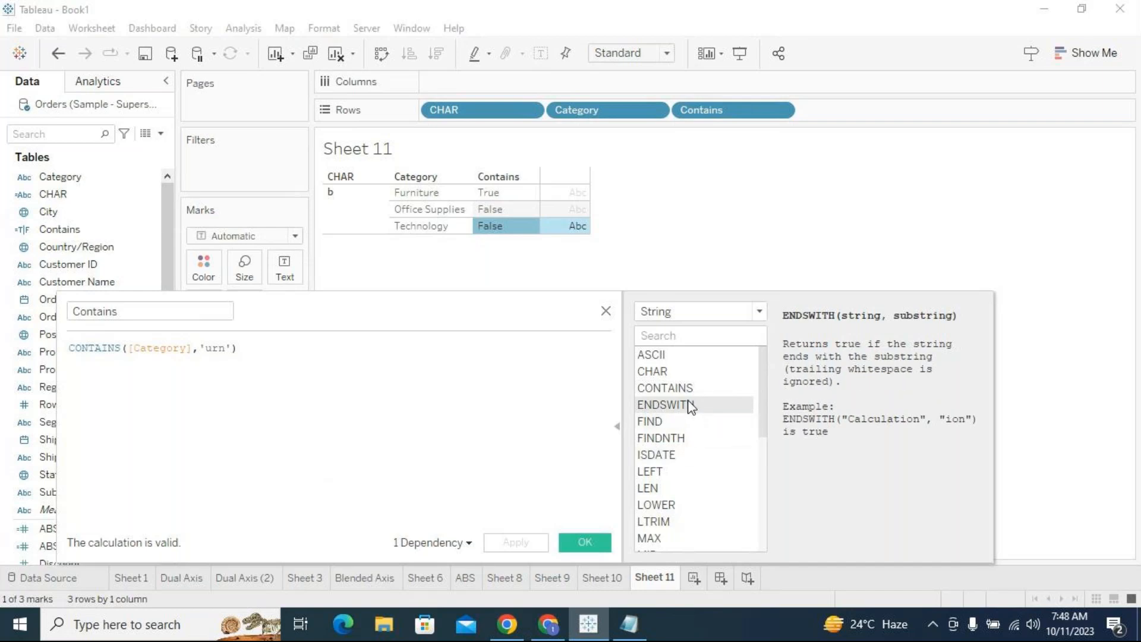
{"action": "left_click_drag", "start_coordinate": [527, 311], "coordinate": [564, 284]}
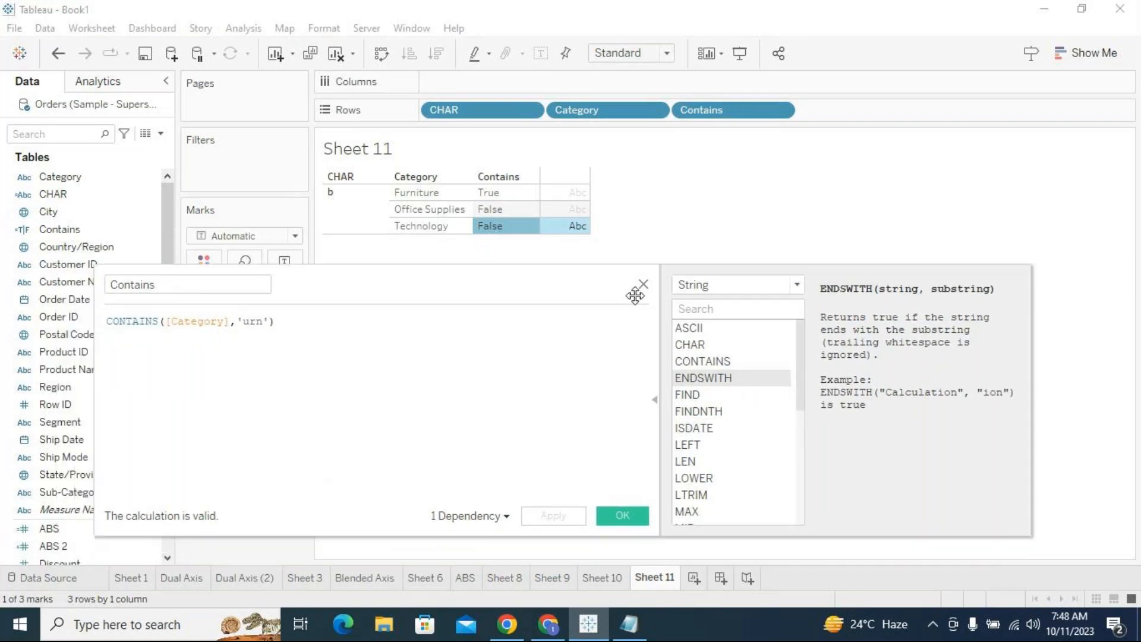
{"action": "left_click", "coordinate": [645, 285]}
Duplicate the Contains calculated field, open the copy for editing, and rename it End with.
{"action": "left_click", "coordinate": [147, 196]}
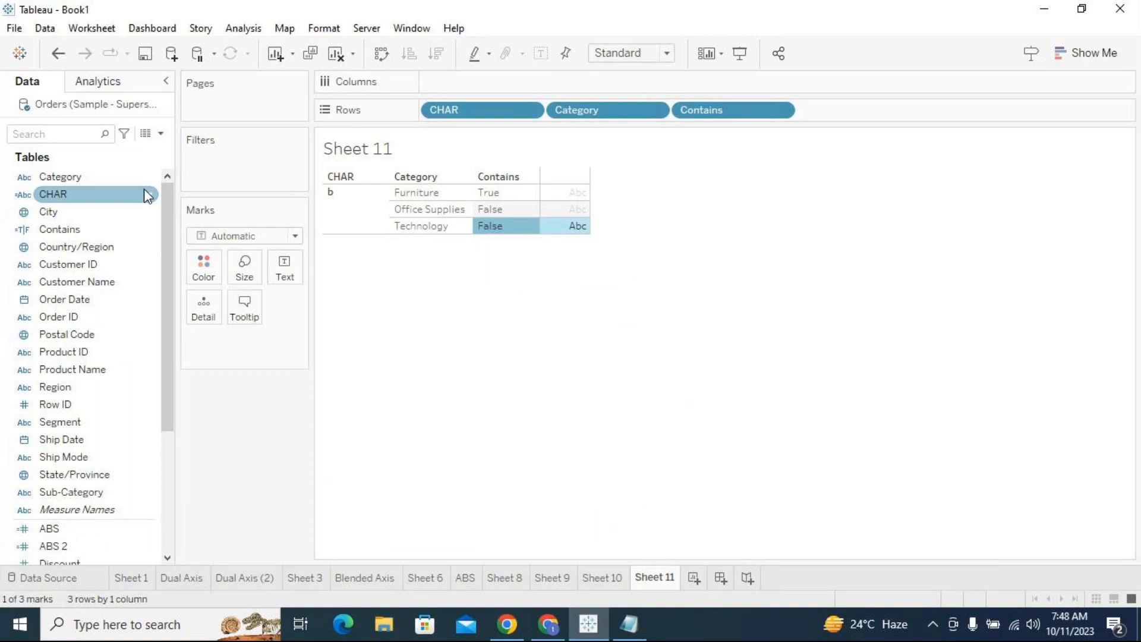
{"action": "right_click", "coordinate": [154, 232]}
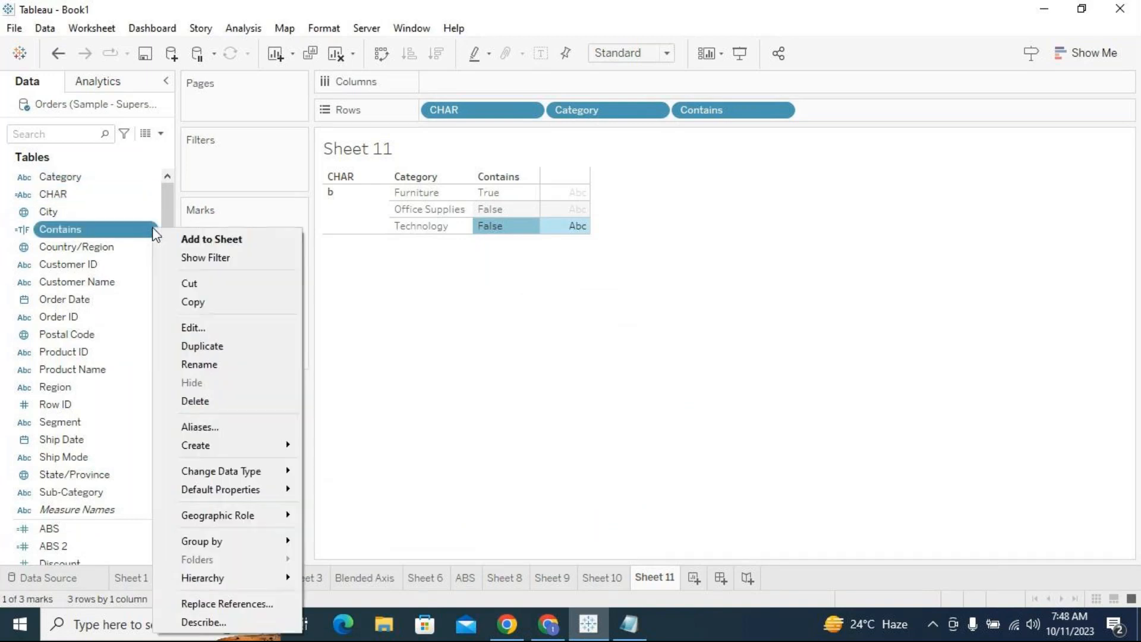
{"action": "left_click", "coordinate": [217, 346]}
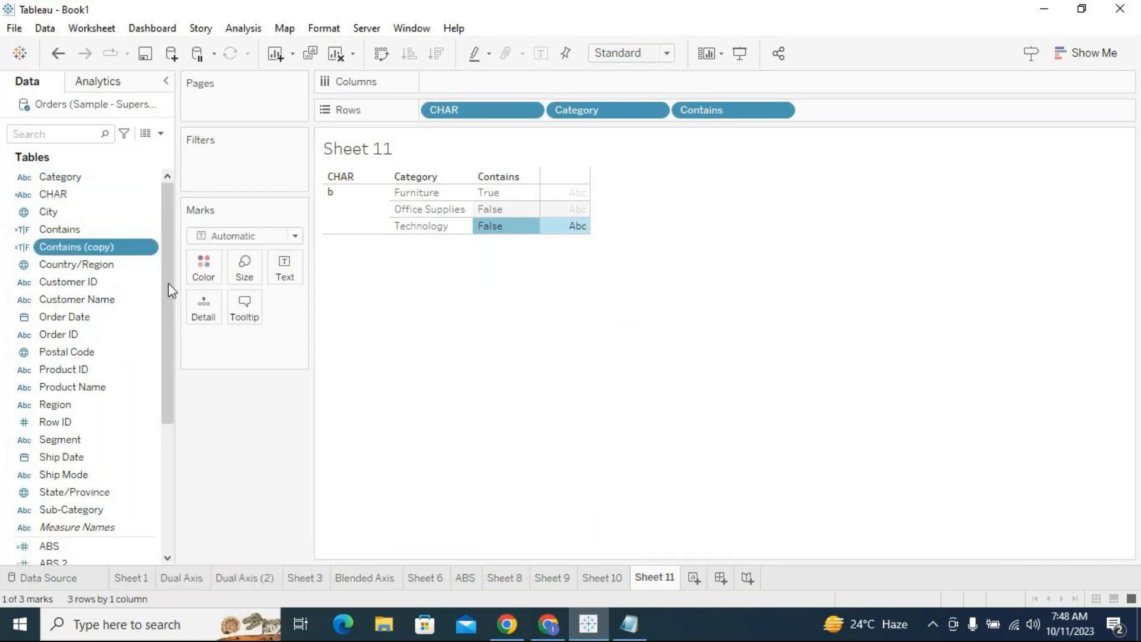
{"action": "left_click", "coordinate": [151, 248]}
{"action": "left_click", "coordinate": [178, 99]}
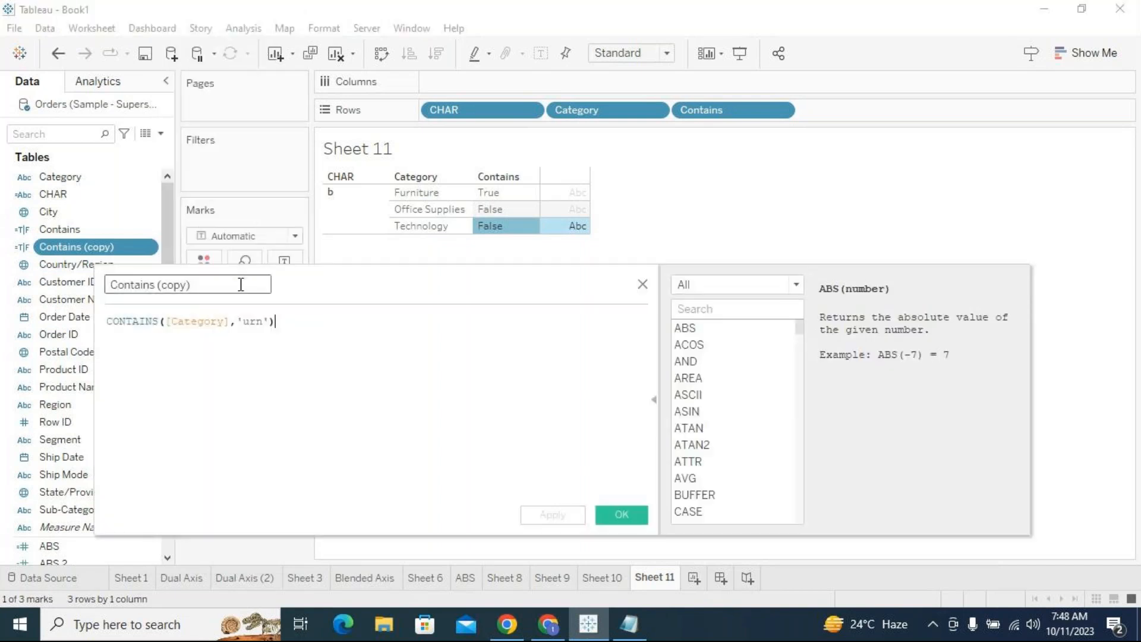
{"action": "left_click", "coordinate": [241, 285]}
{"action": "key", "text": "ctrl+a"}
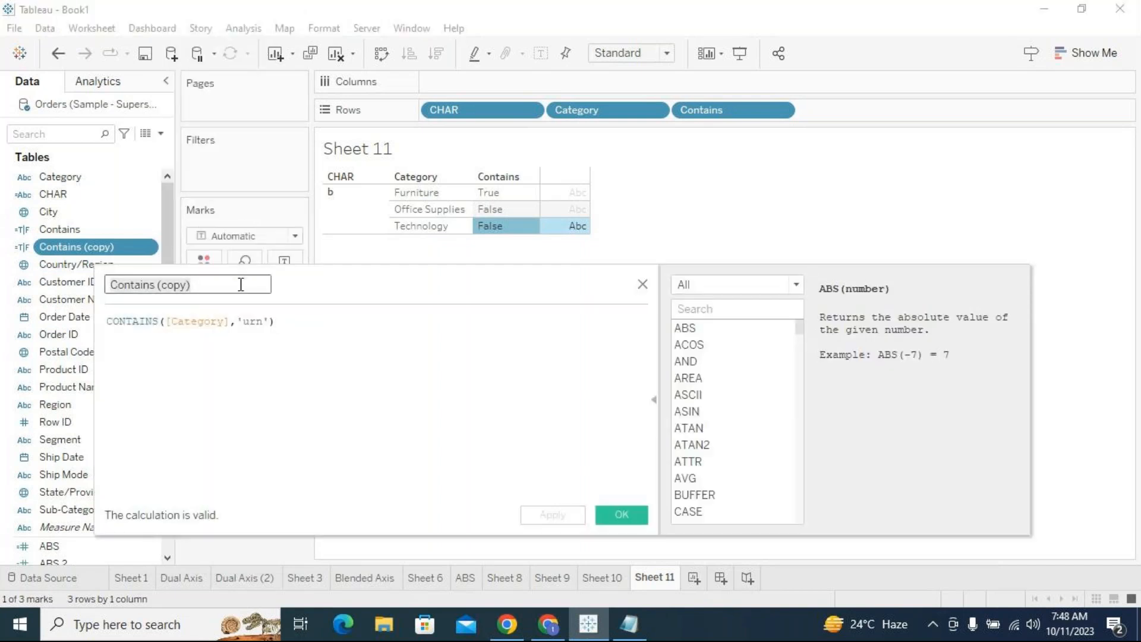
{"action": "type", "text": "End with"}
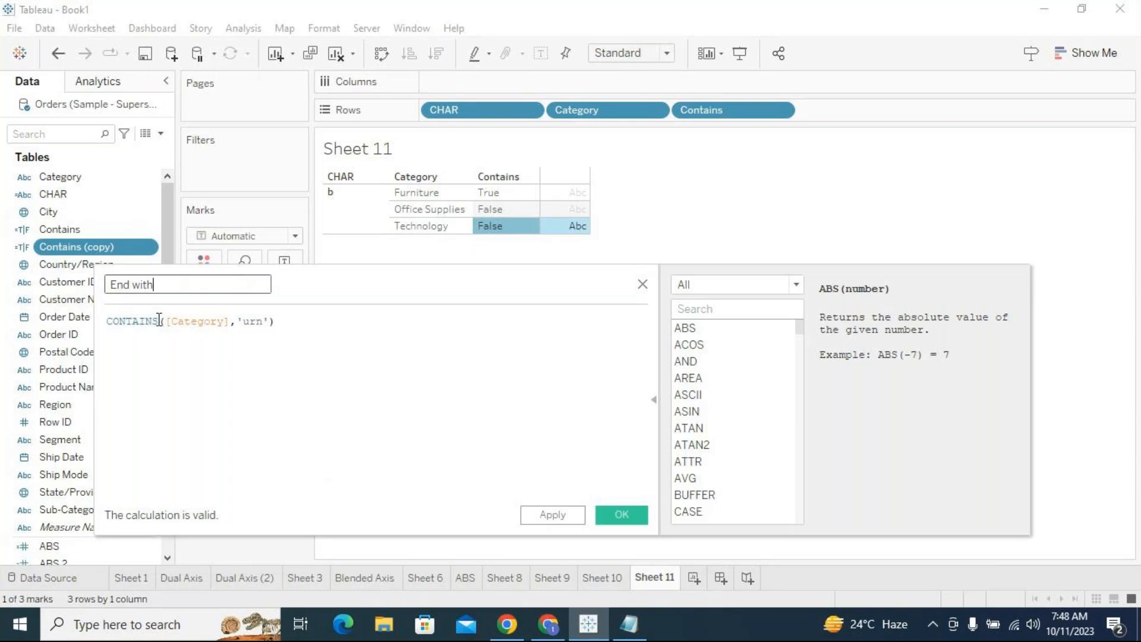
Change the End with formula to ENDSWITH([Category],'es') and apply it.
{"action": "left_click_drag", "start_coordinate": [159, 321], "coordinate": [64, 311]}
{"action": "type", "text": "End"}
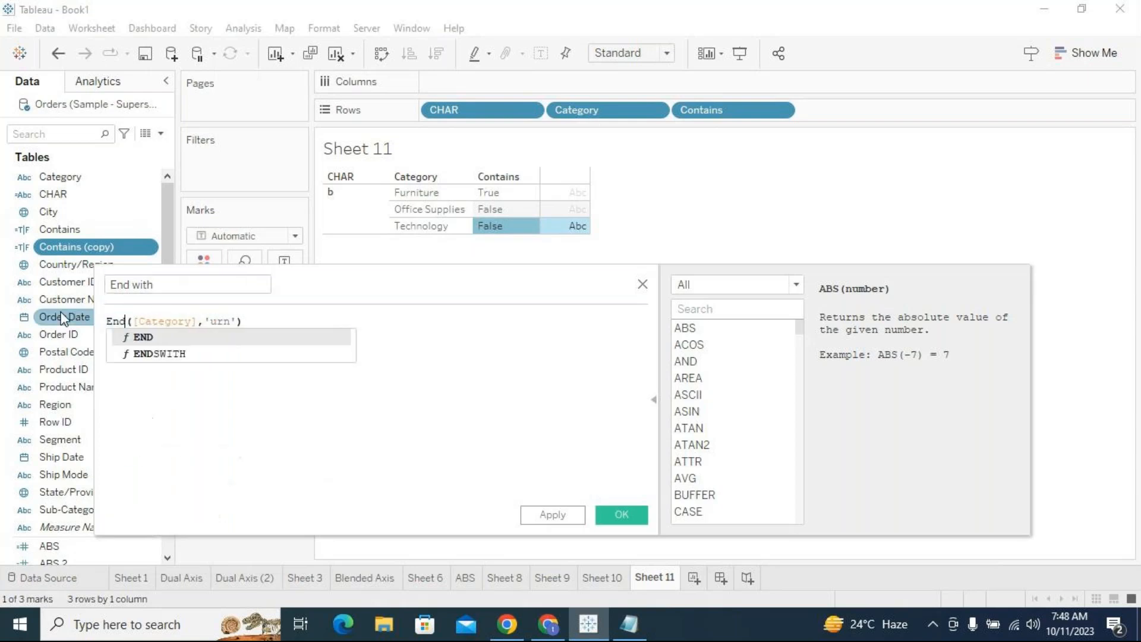
{"action": "type", "text": "sw"}
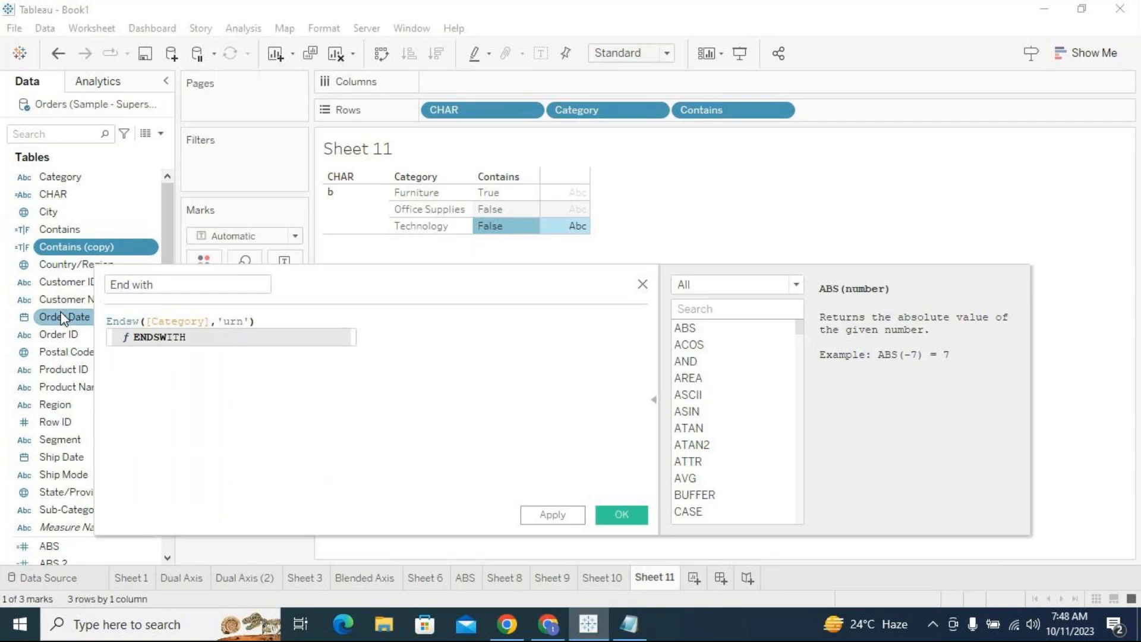
{"action": "key", "text": "Return"}
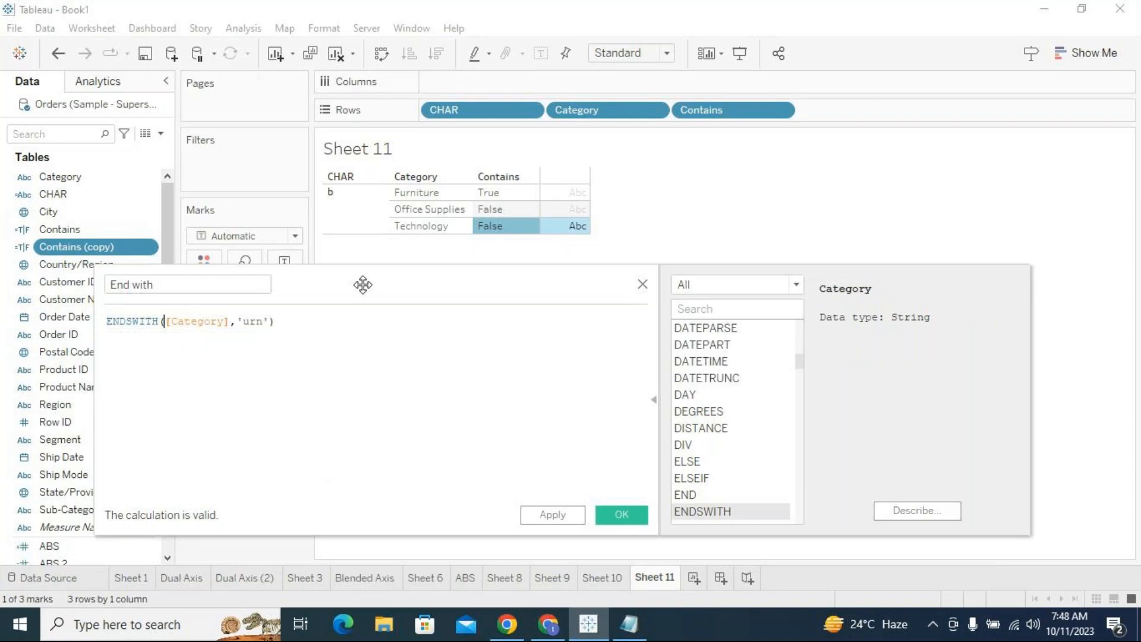
{"action": "left_click_drag", "start_coordinate": [362, 285], "coordinate": [443, 287]}
{"action": "left_click_drag", "start_coordinate": [343, 325], "coordinate": [324, 327]}
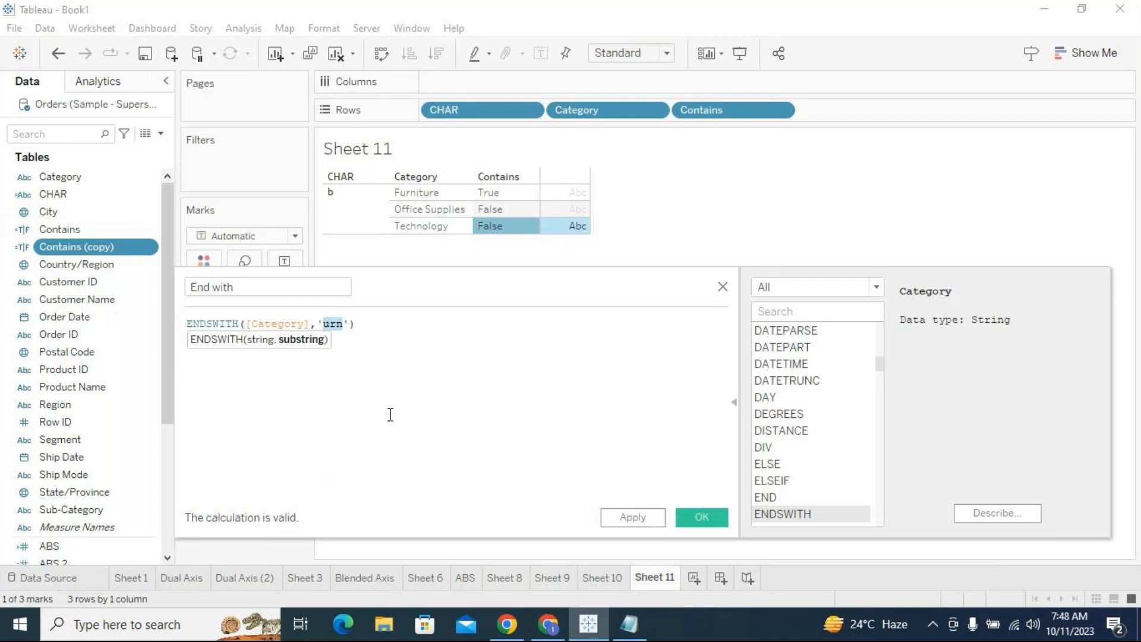
{"action": "type", "text": "es"}
{"action": "left_click", "coordinate": [642, 519]}
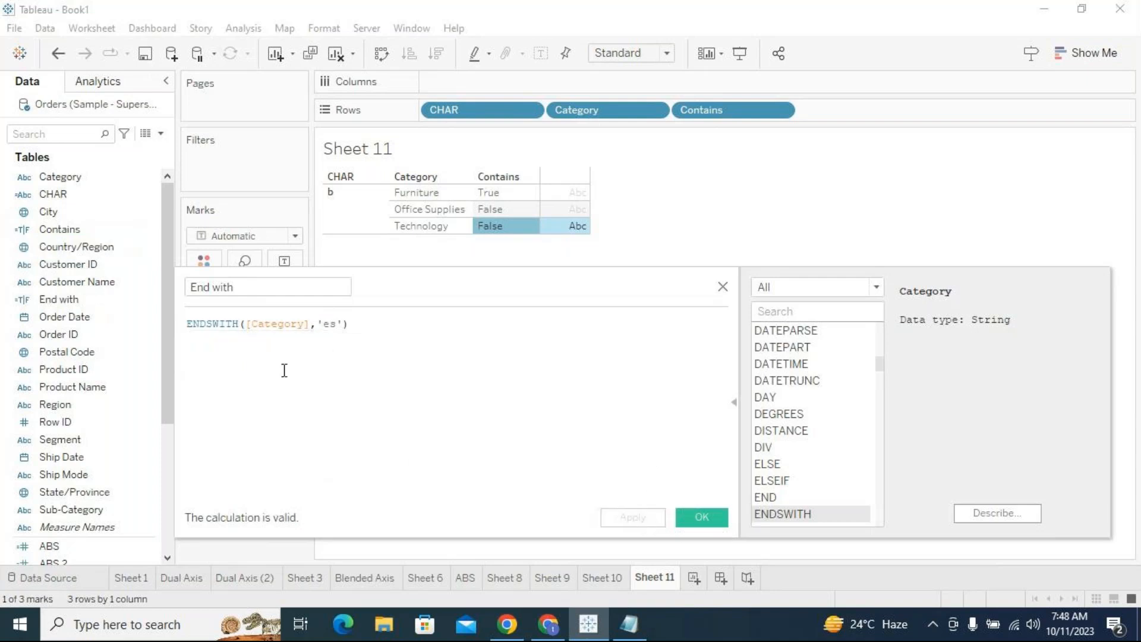
Place the End with field on Rows after Contains, close its calculation, and check its result for Office Supplies.
{"action": "left_click_drag", "start_coordinate": [88, 298], "coordinate": [888, 111]}
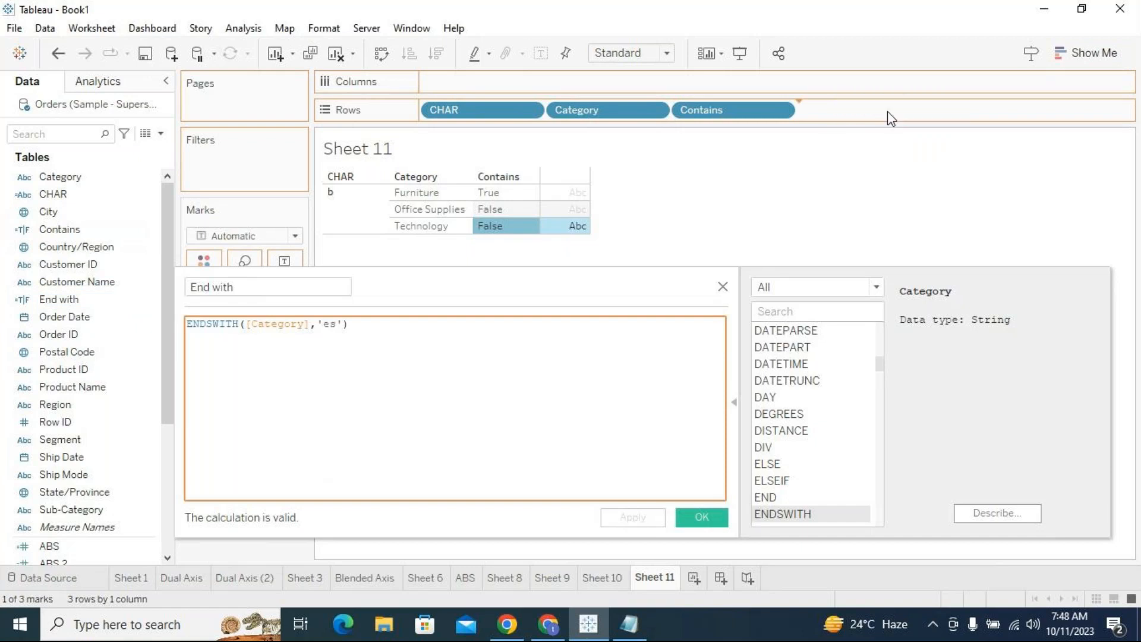
{"action": "left_click", "coordinate": [701, 517]}
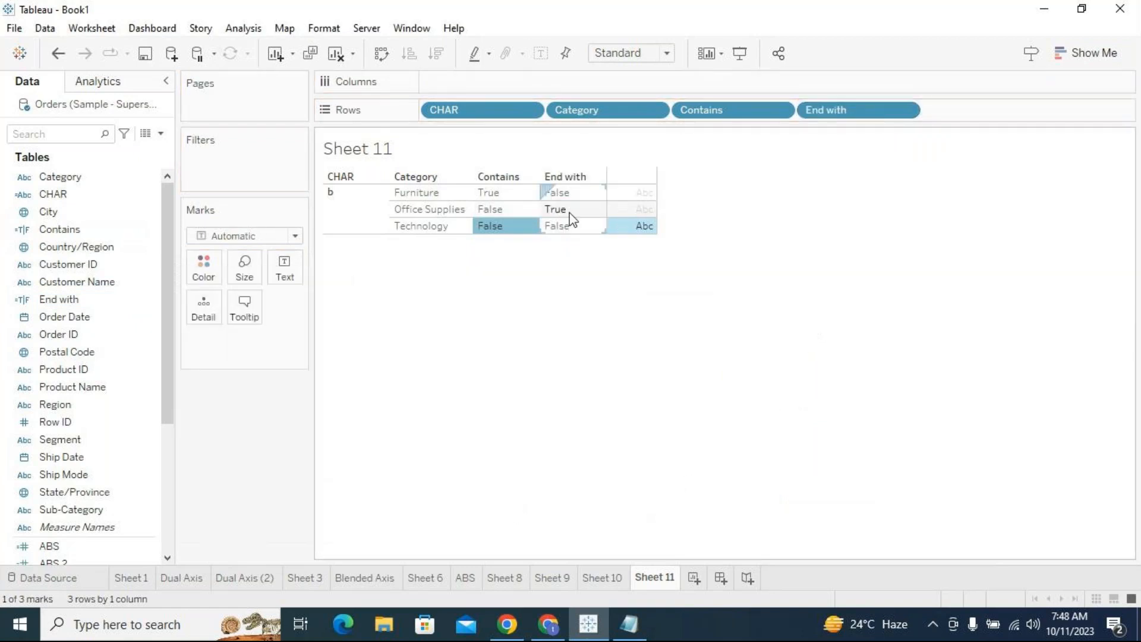
{"action": "left_click", "coordinate": [568, 210]}
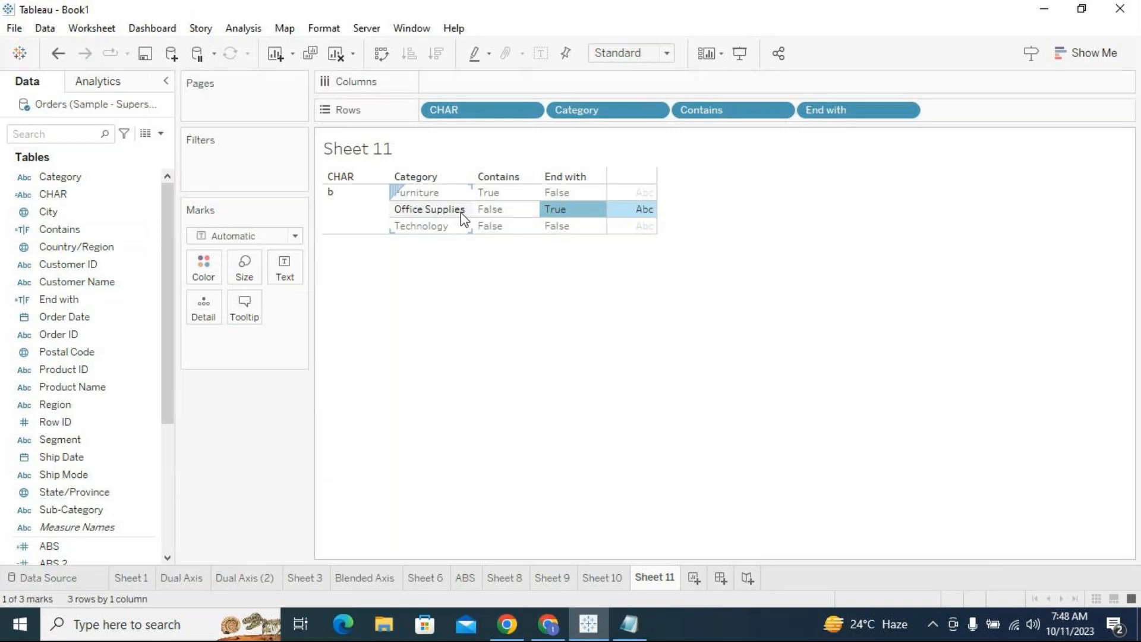
{"action": "left_click", "coordinate": [464, 213]}
{"action": "left_click", "coordinate": [579, 214]}
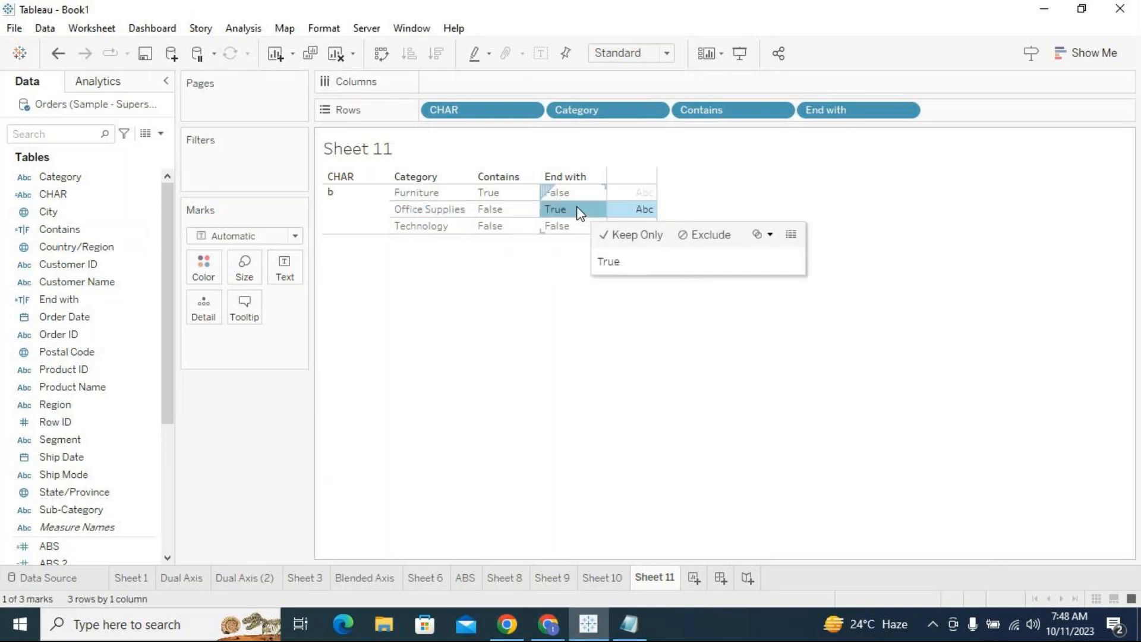
{"action": "left_click", "coordinate": [580, 215]}
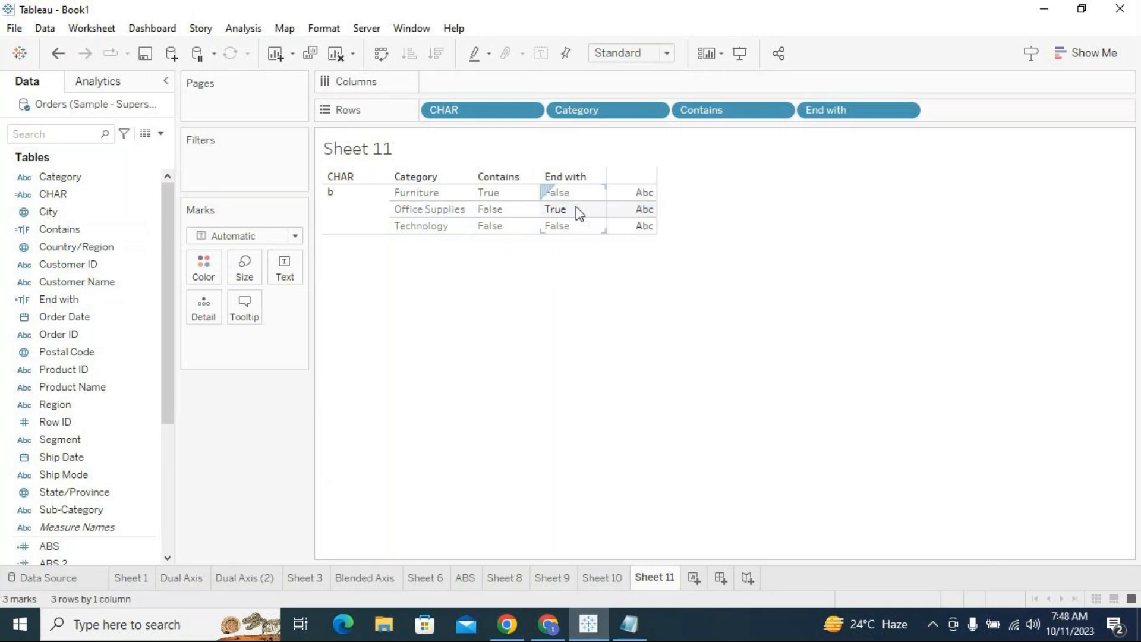
Start a new calculated field, filter the function list to String functions, and read the description of FIND.
{"action": "left_click", "coordinate": [160, 134]}
{"action": "left_click", "coordinate": [107, 151]}
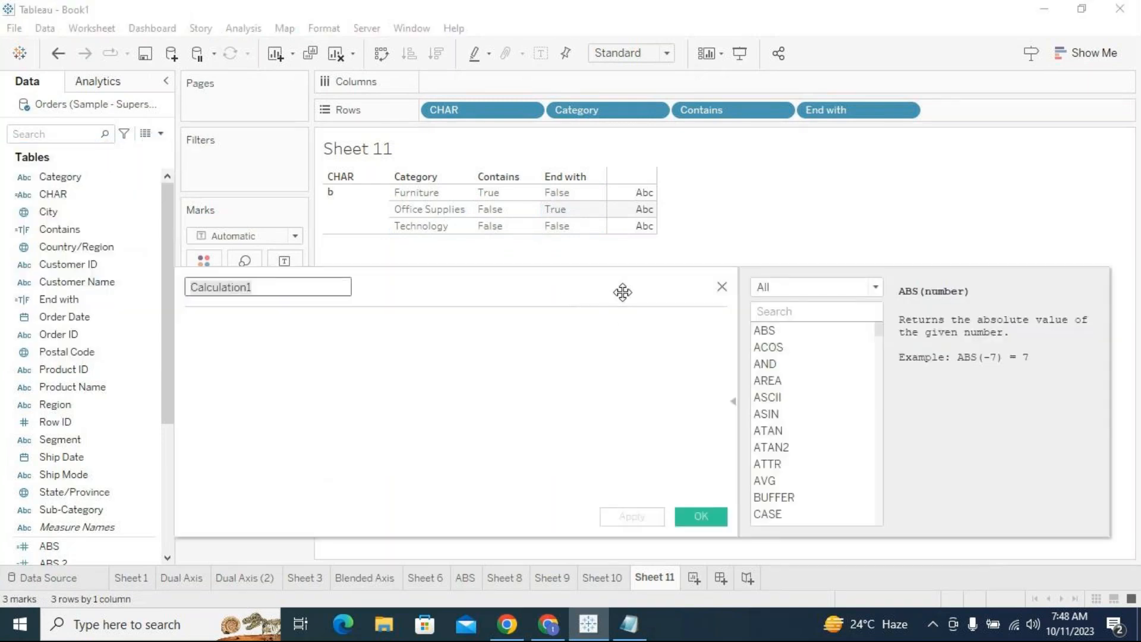
{"action": "left_click", "coordinate": [713, 217]}
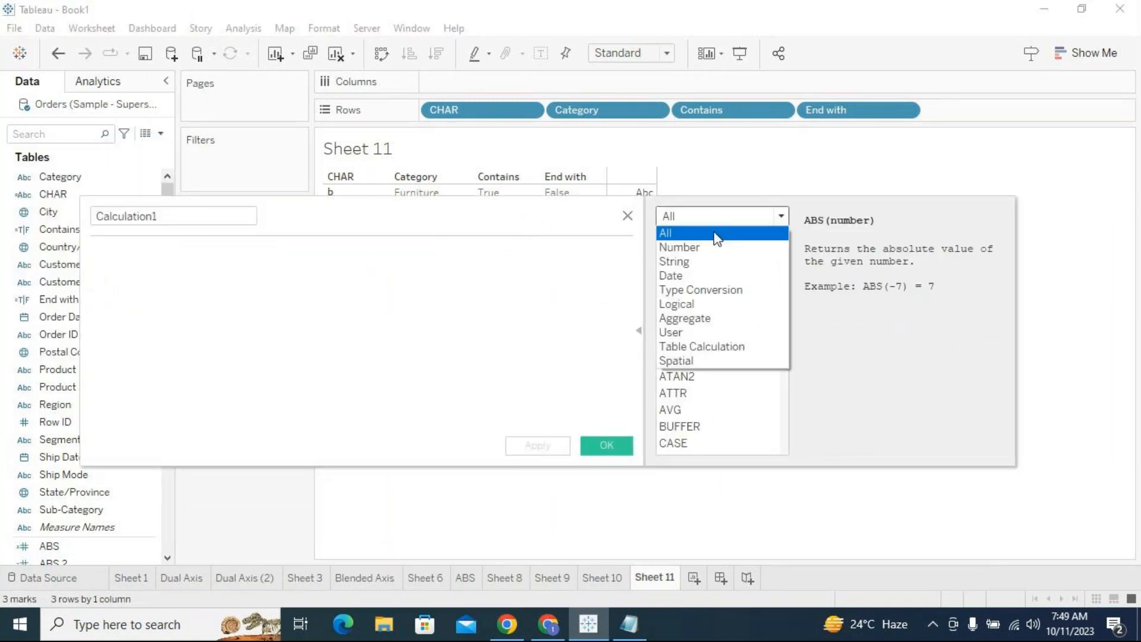
{"action": "left_click", "coordinate": [707, 264]}
{"action": "left_click_drag", "start_coordinate": [787, 277], "coordinate": [786, 291]}
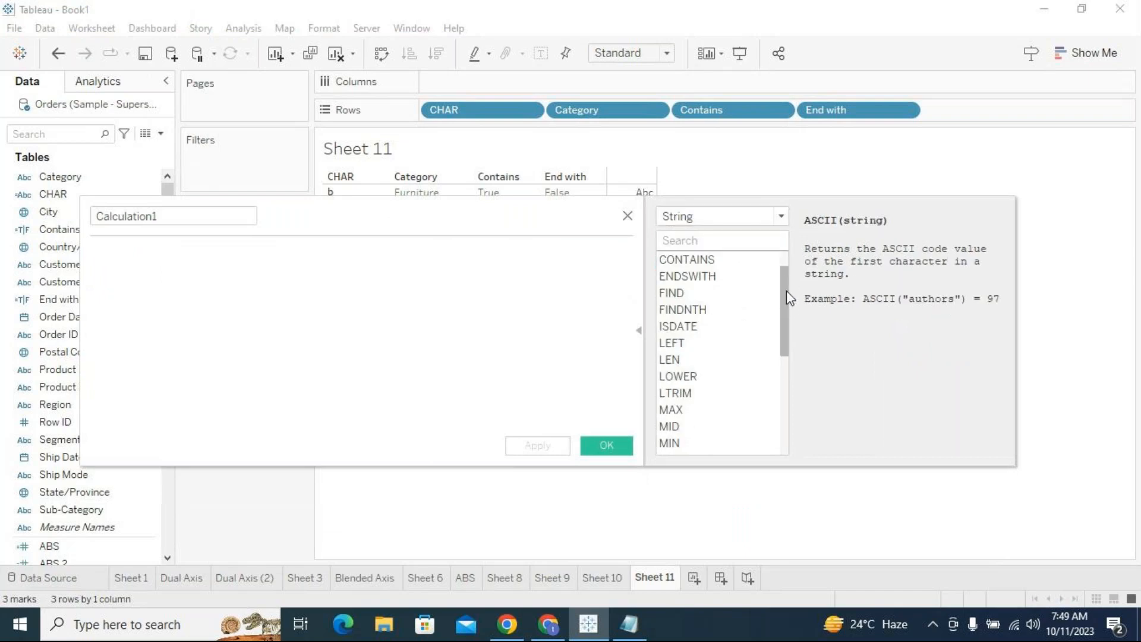
{"action": "left_click_drag", "start_coordinate": [537, 212], "coordinate": [538, 240]}
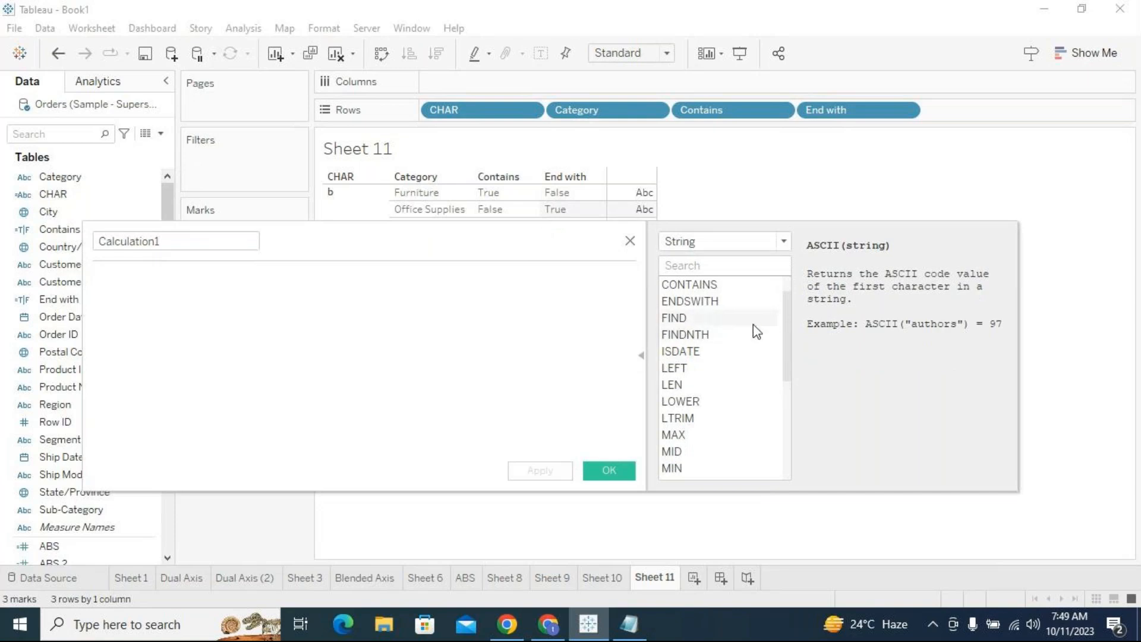
{"action": "left_click", "coordinate": [692, 324]}
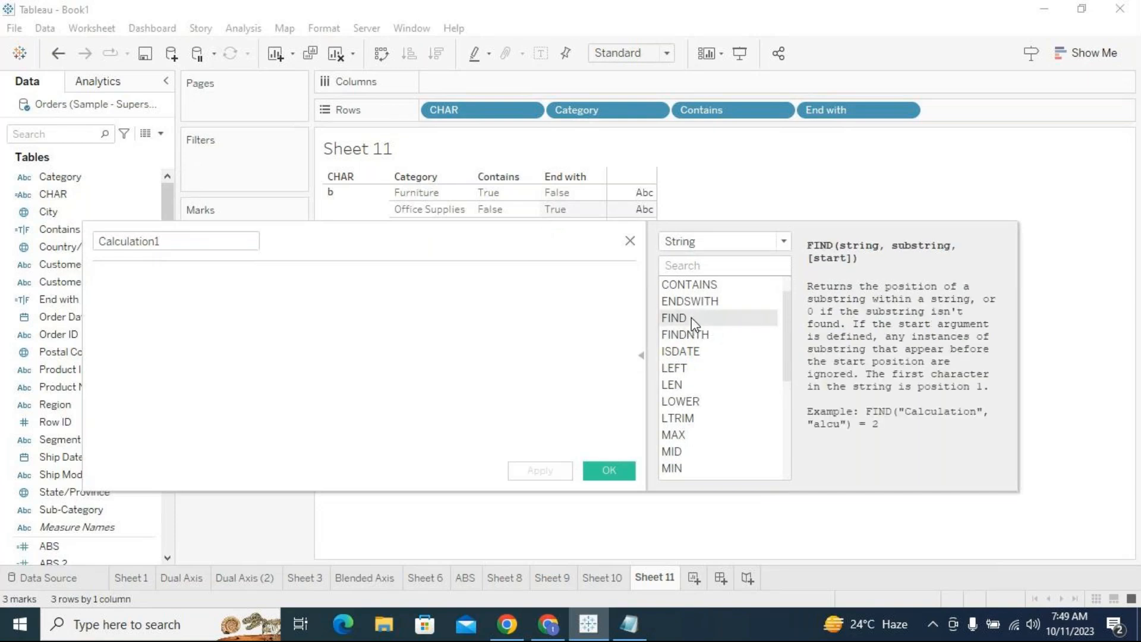
{"action": "left_click_drag", "start_coordinate": [446, 232], "coordinate": [396, 178]}
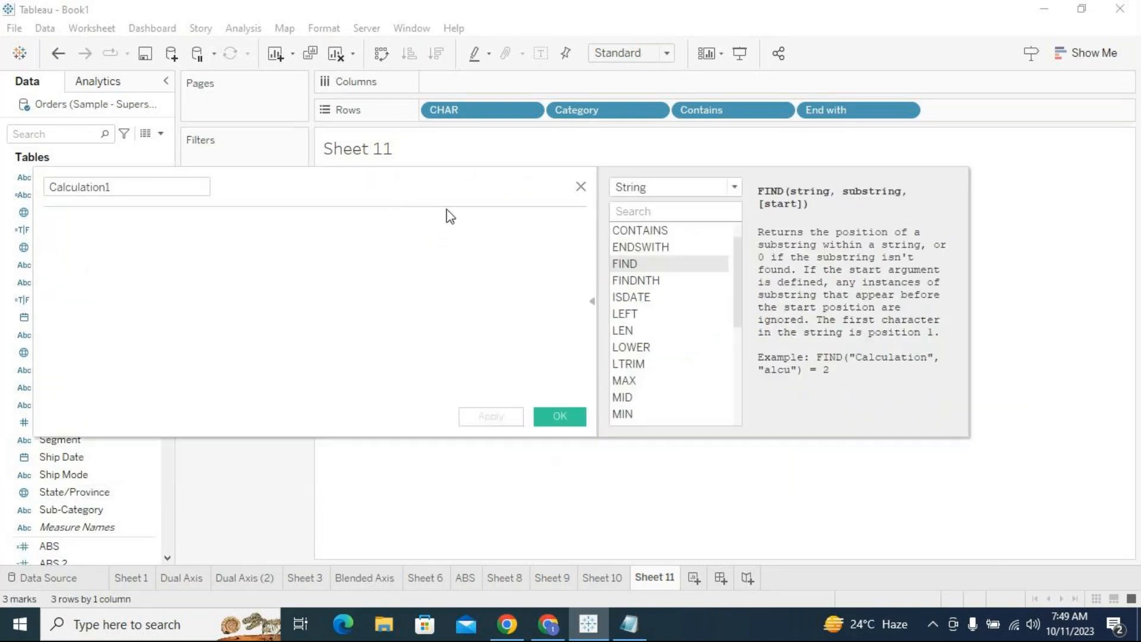
{"action": "left_click", "coordinate": [691, 245]}
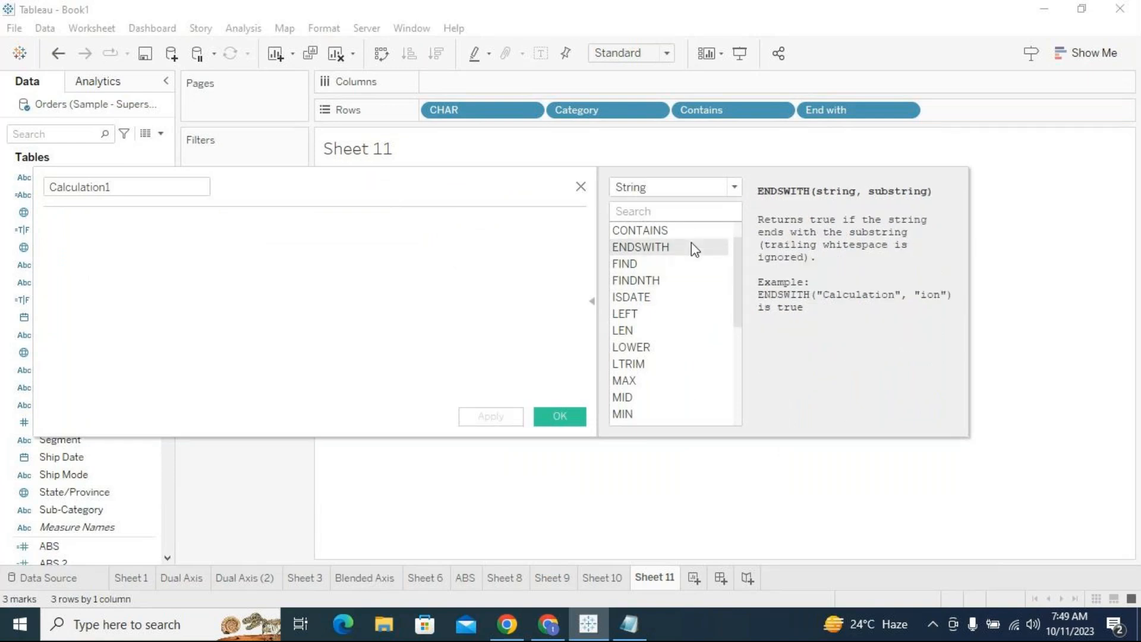
{"action": "left_click", "coordinate": [698, 262]}
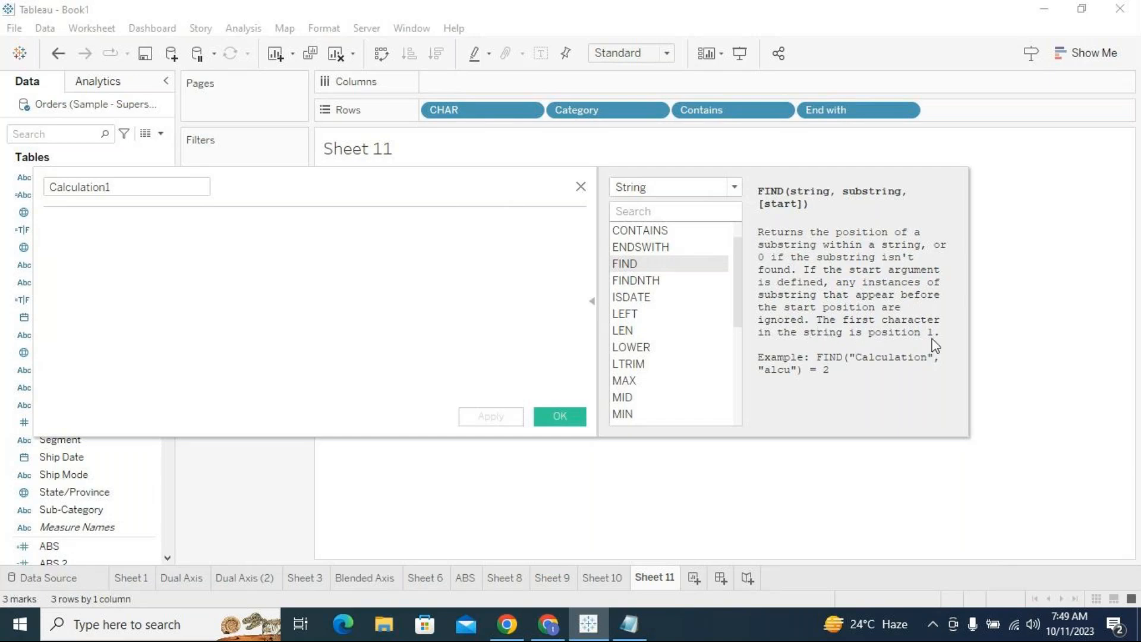
Move the calculation editor clear of the table and name the new calculated field Find.
{"action": "left_click_drag", "start_coordinate": [470, 202], "coordinate": [552, 271]}
{"action": "left_click", "coordinate": [215, 256]}
{"action": "key", "text": "ctrl+a"}
{"action": "key", "text": "BackSpace"}
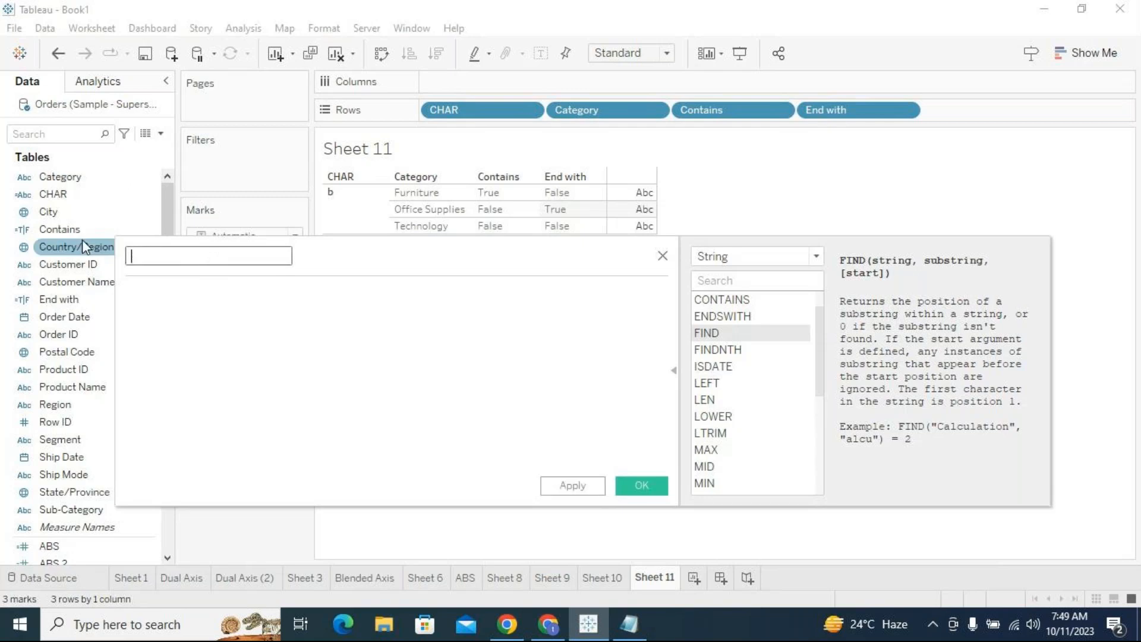
{"action": "type", "text": "Find"}
Enter FIND([Category],'f') as the formula of the Find field and apply it.
{"action": "left_click", "coordinate": [202, 314]}
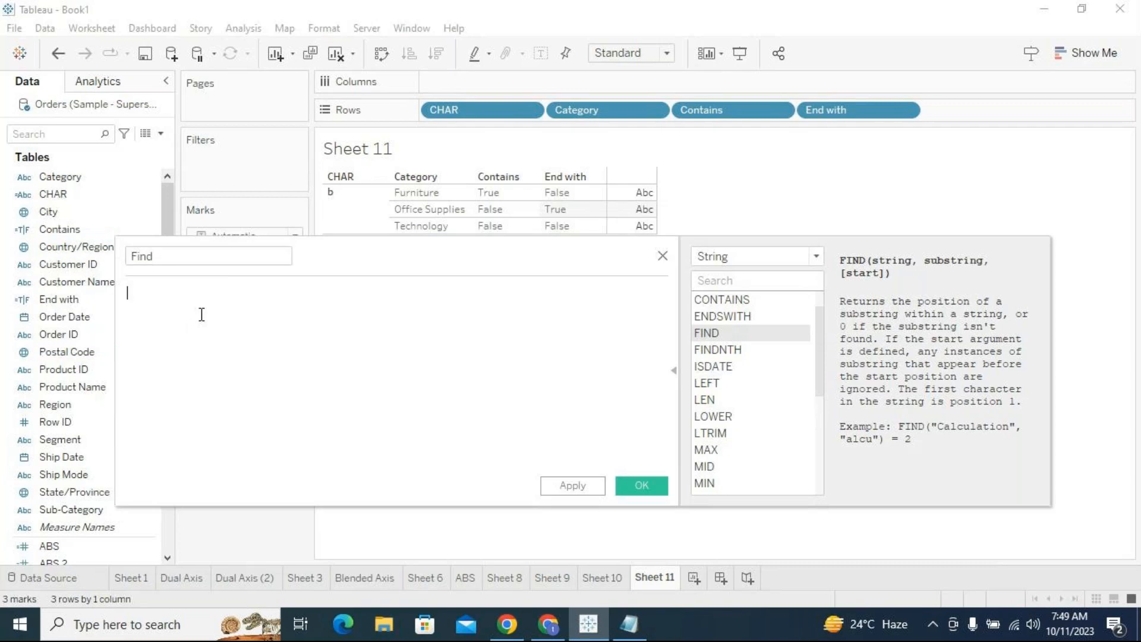
{"action": "type", "text": "find"}
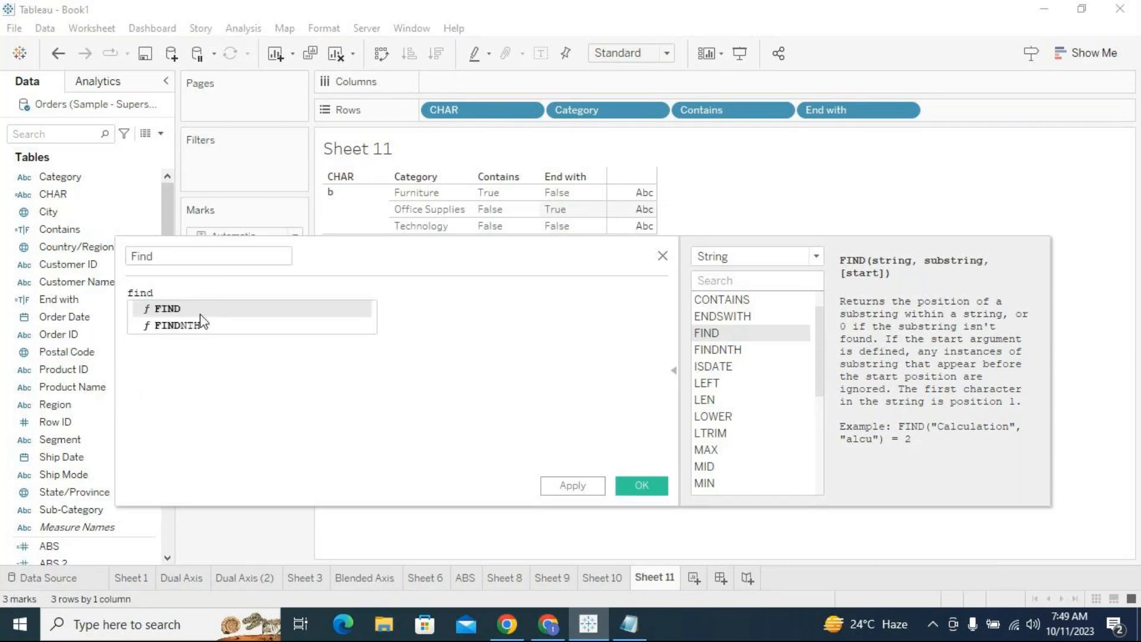
{"action": "key", "text": "Return"}
{"action": "type", "text": "cate"}
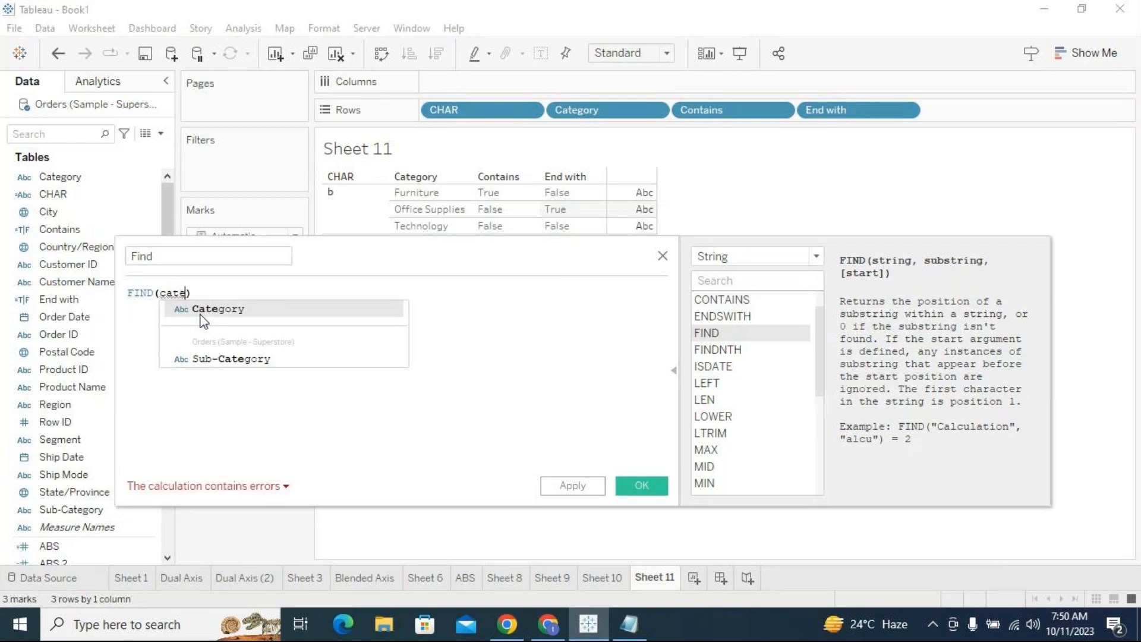
{"action": "left_click", "coordinate": [200, 312]}
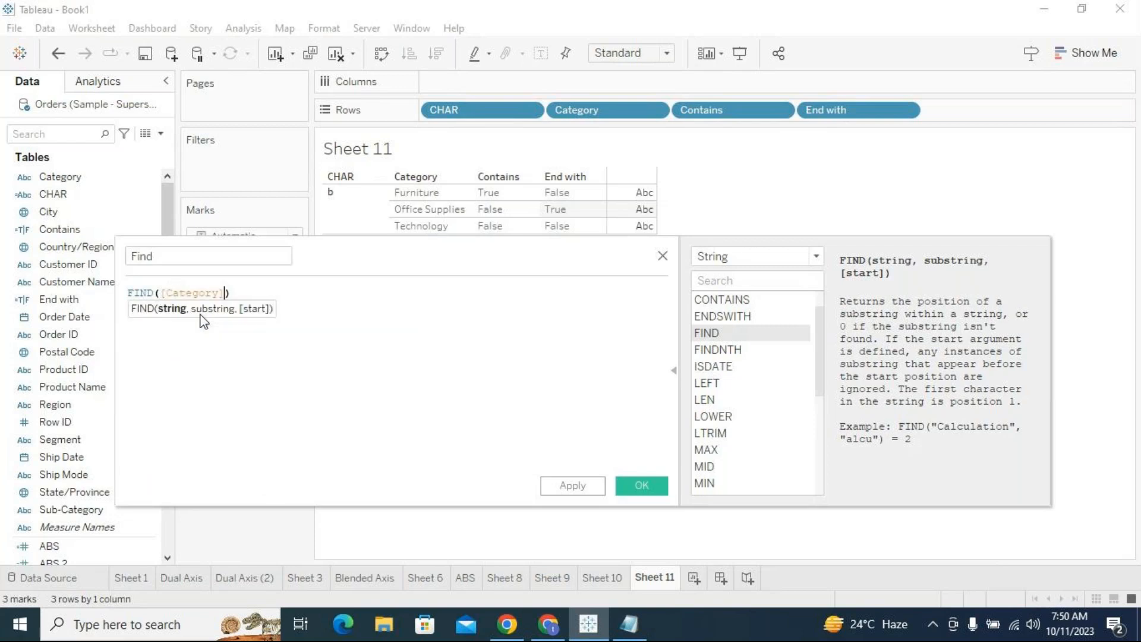
{"action": "type", "text": ","}
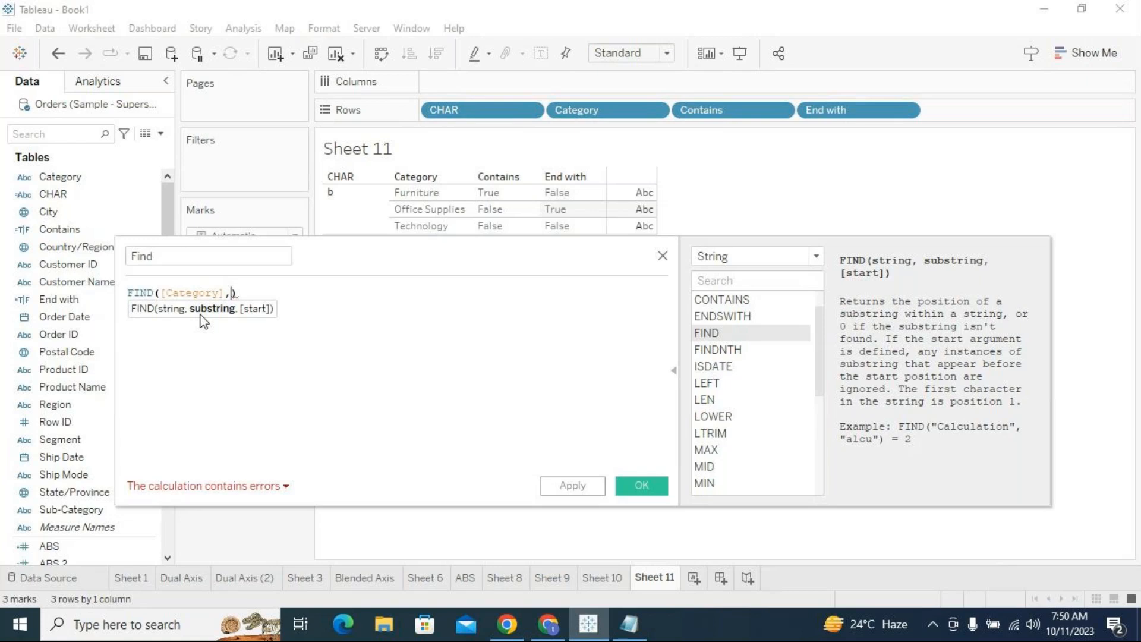
{"action": "type", "text": "'f'"}
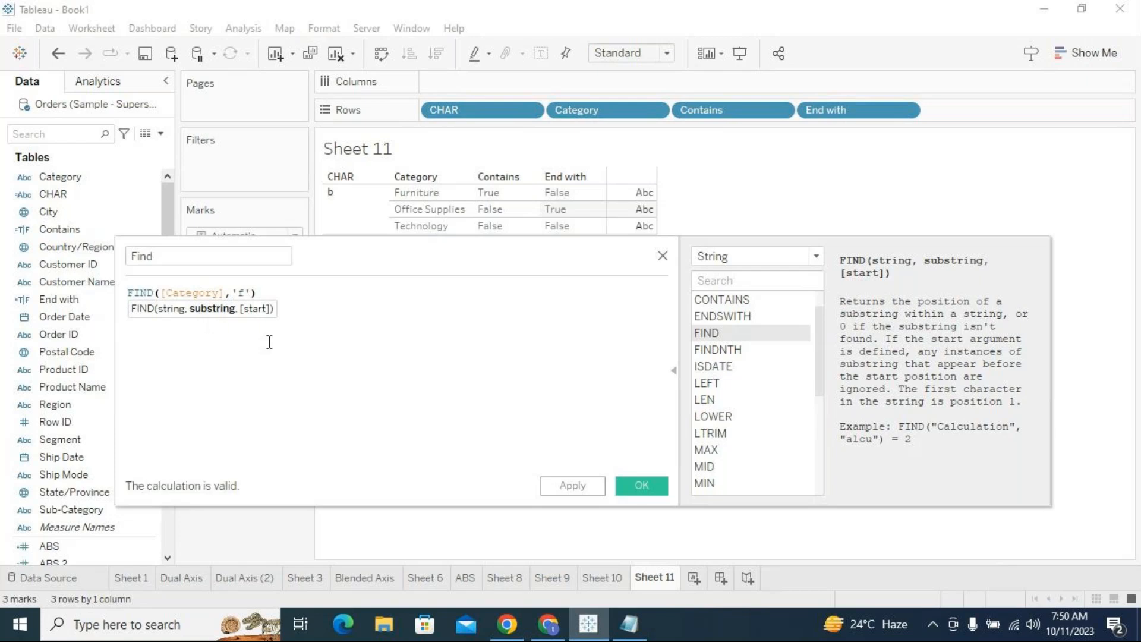
{"action": "left_click_drag", "start_coordinate": [360, 273], "coordinate": [385, 309]}
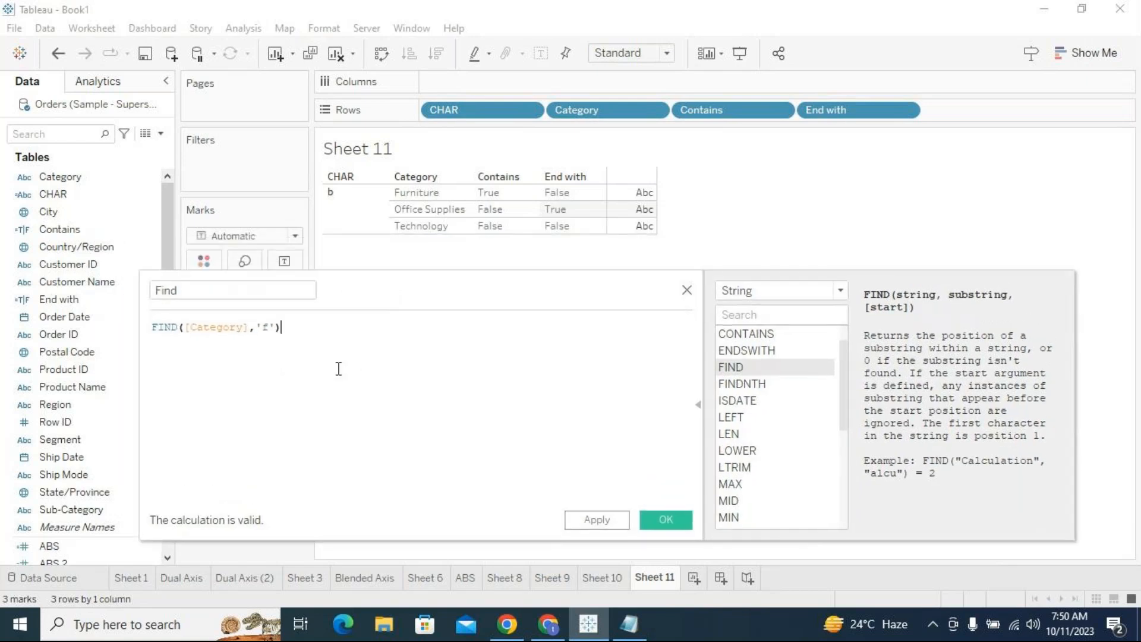
{"action": "left_click", "coordinate": [273, 325]}
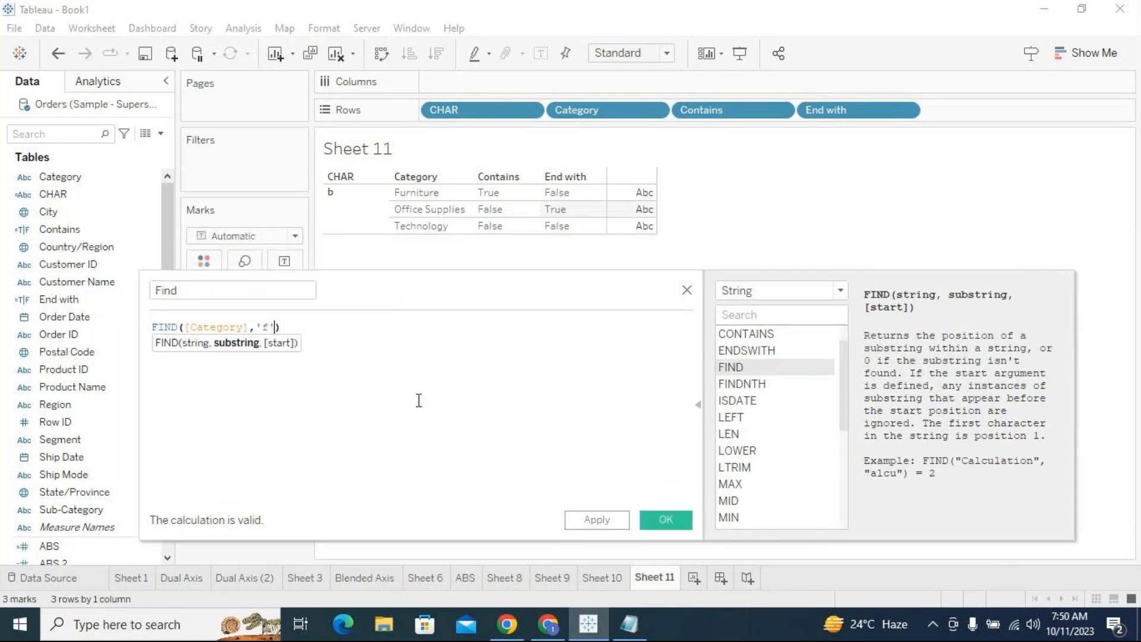
{"action": "left_click", "coordinate": [612, 522]}
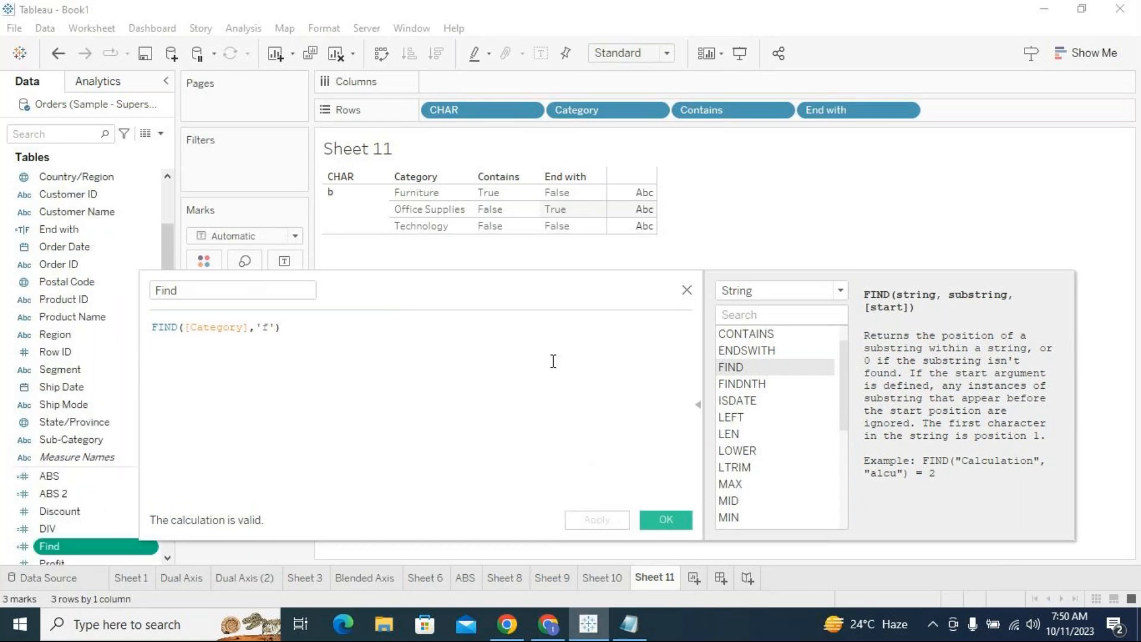
Review the substring and string arguments of the Find formula and close the calculation editor.
{"action": "left_click_drag", "start_coordinate": [524, 289], "coordinate": [512, 283]}
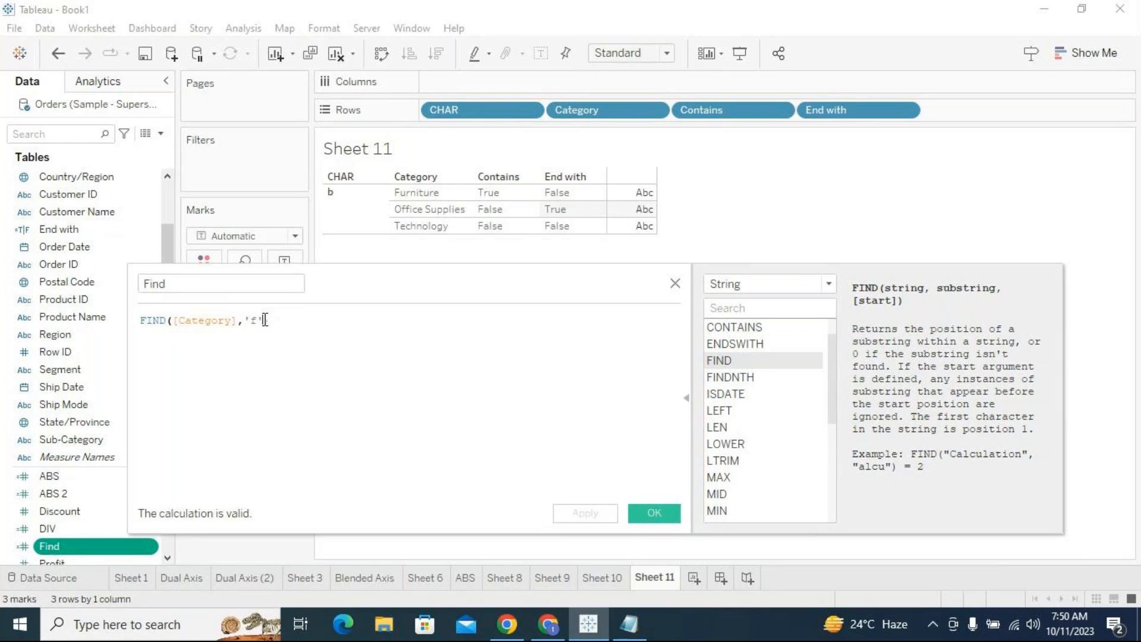
{"action": "type", "text": ")"}
{"action": "left_click_drag", "start_coordinate": [262, 321], "coordinate": [247, 319]}
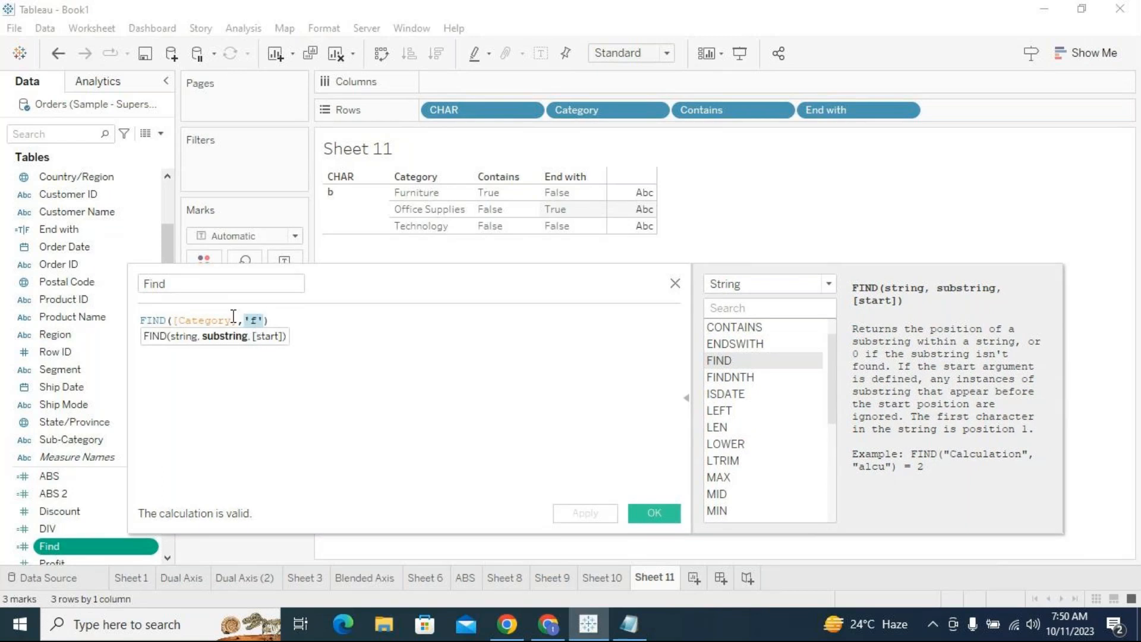
{"action": "left_click_drag", "start_coordinate": [233, 321], "coordinate": [174, 322]}
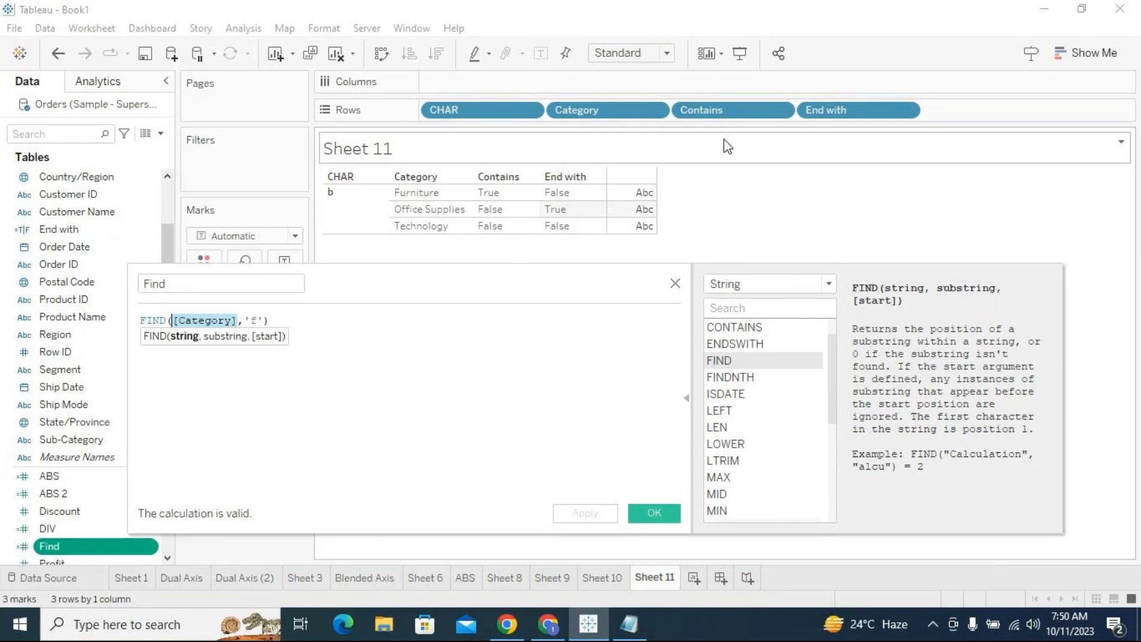
{"action": "left_click", "coordinate": [675, 283]}
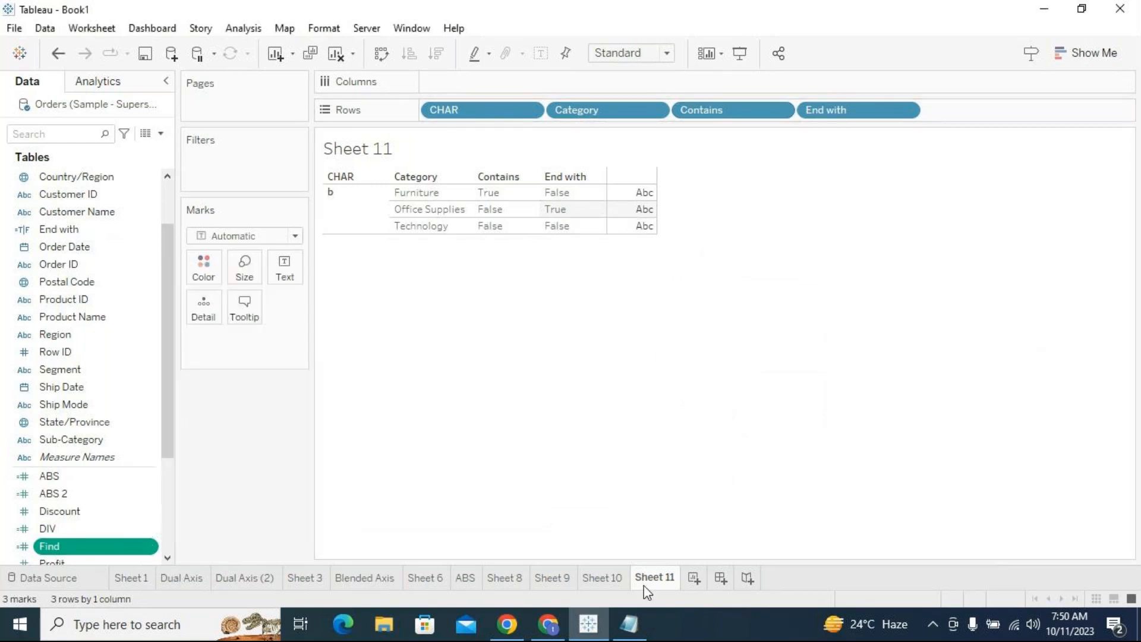
Duplicate Sheet 11 and remove CHAR, Contains and End with from Rows on the copy, keeping only Category.
{"action": "right_click", "coordinate": [659, 575]}
{"action": "left_click", "coordinate": [719, 402]}
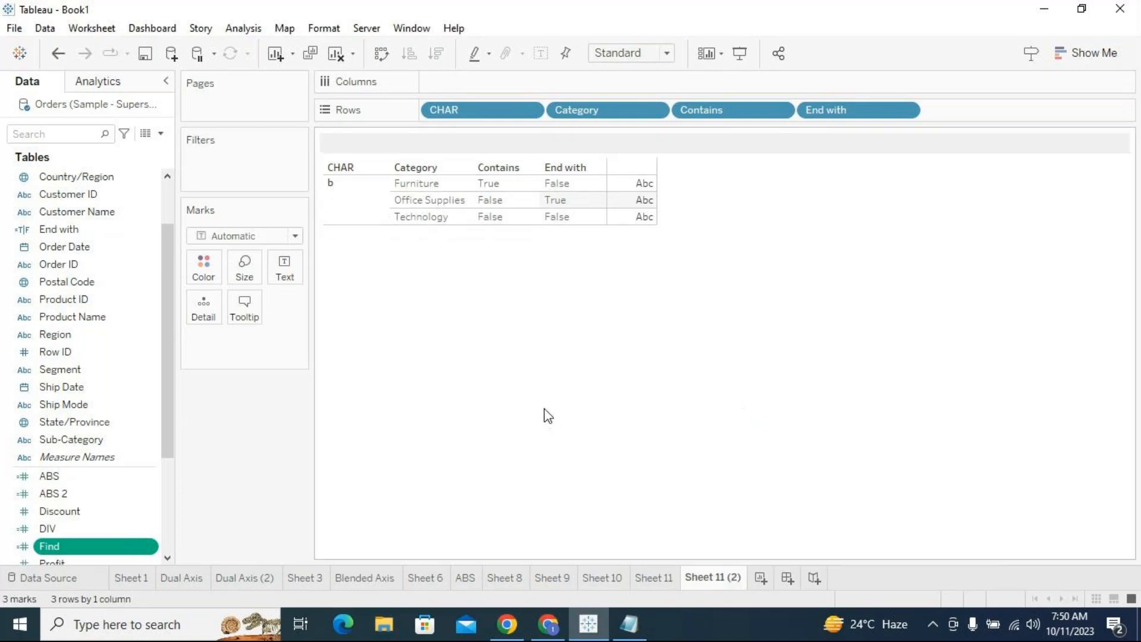
{"action": "left_click_drag", "start_coordinate": [690, 111], "coordinate": [951, 297]}
{"action": "left_click_drag", "start_coordinate": [476, 113], "coordinate": [465, 350]}
Place the Find field on Rows after Category and show the mark labels on the bars.
{"action": "left_click", "coordinate": [76, 548]}
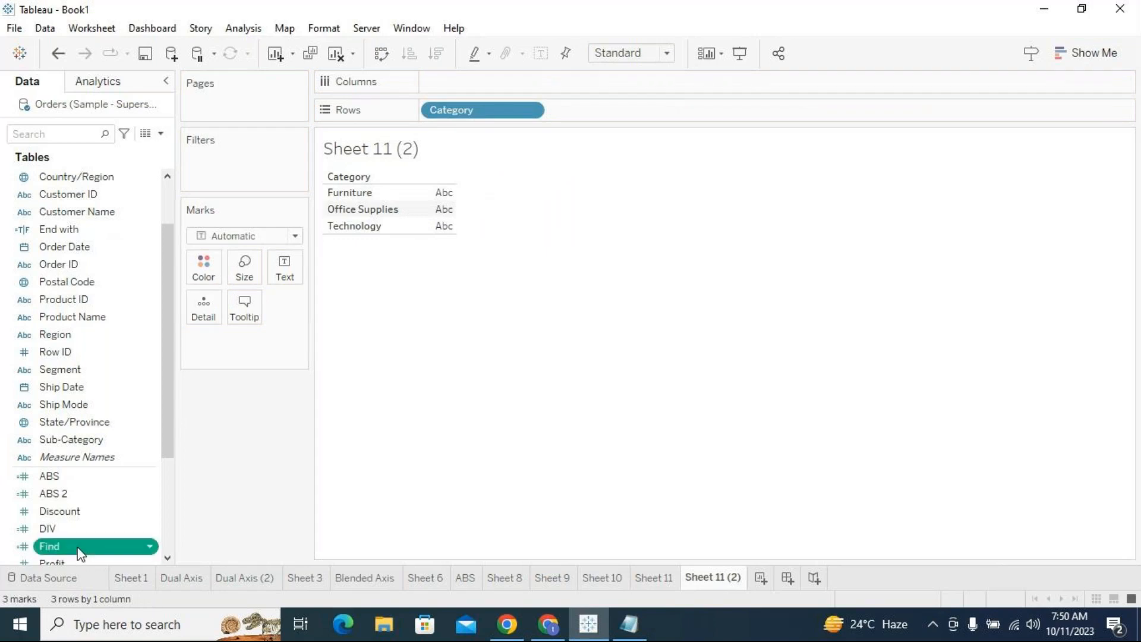
{"action": "left_click_drag", "start_coordinate": [110, 549], "coordinate": [663, 114]}
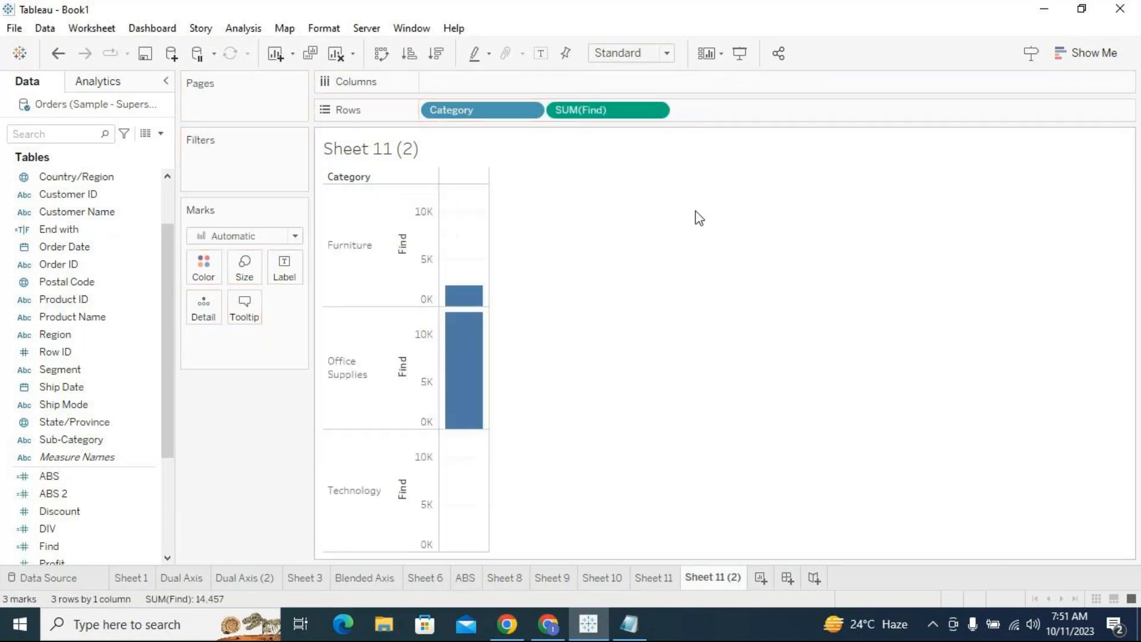
{"action": "left_click", "coordinate": [656, 112]}
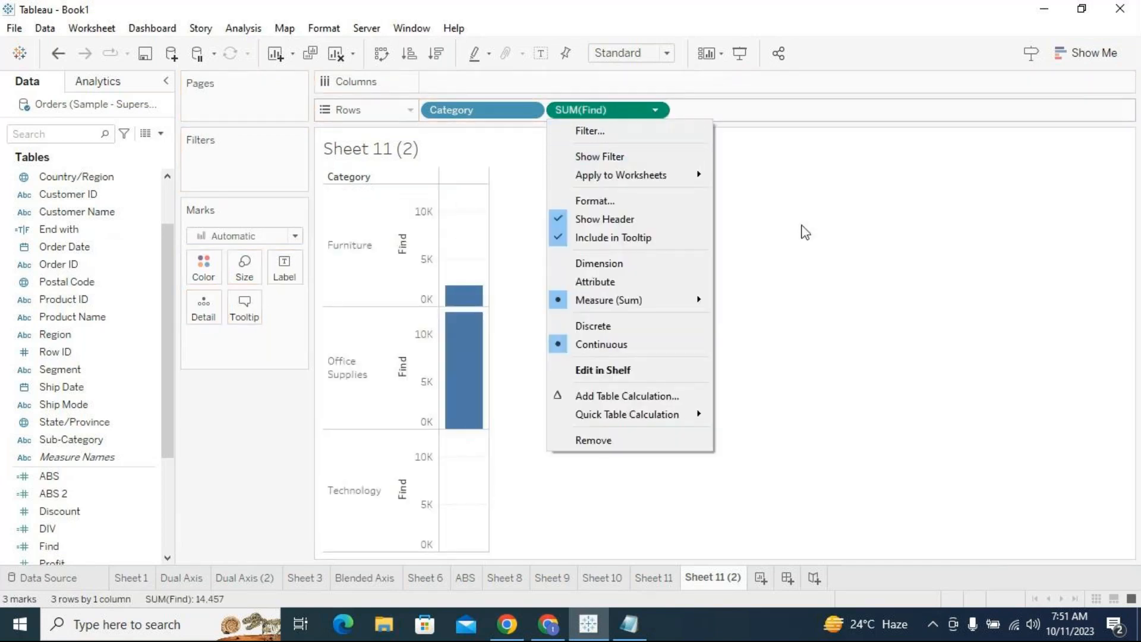
{"action": "left_click", "coordinate": [818, 241]}
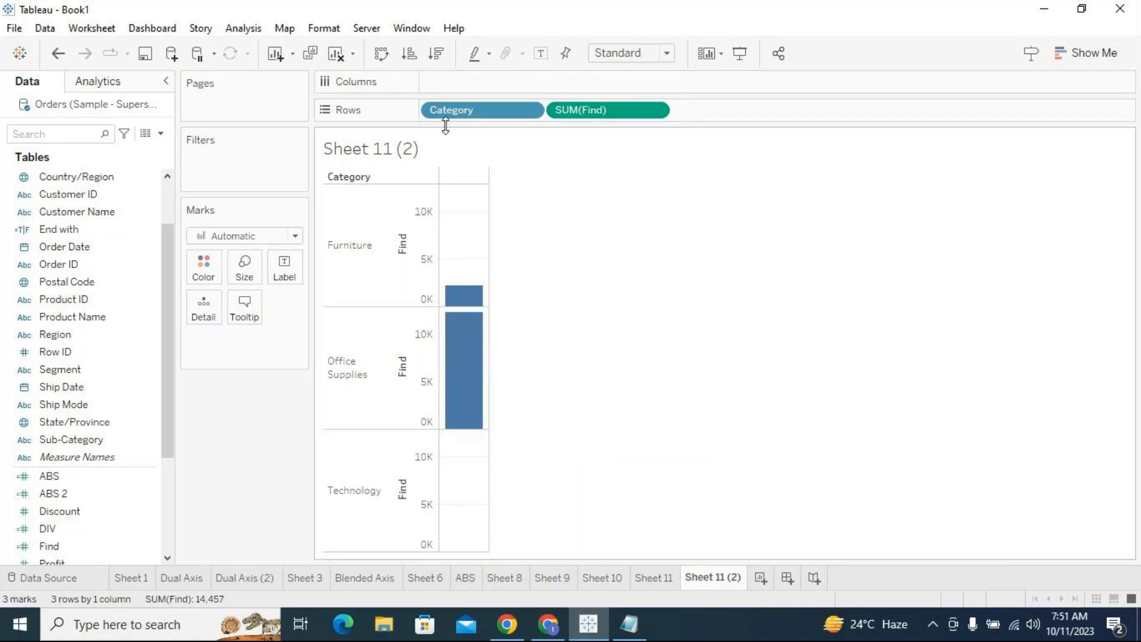
{"action": "left_click", "coordinate": [541, 53]}
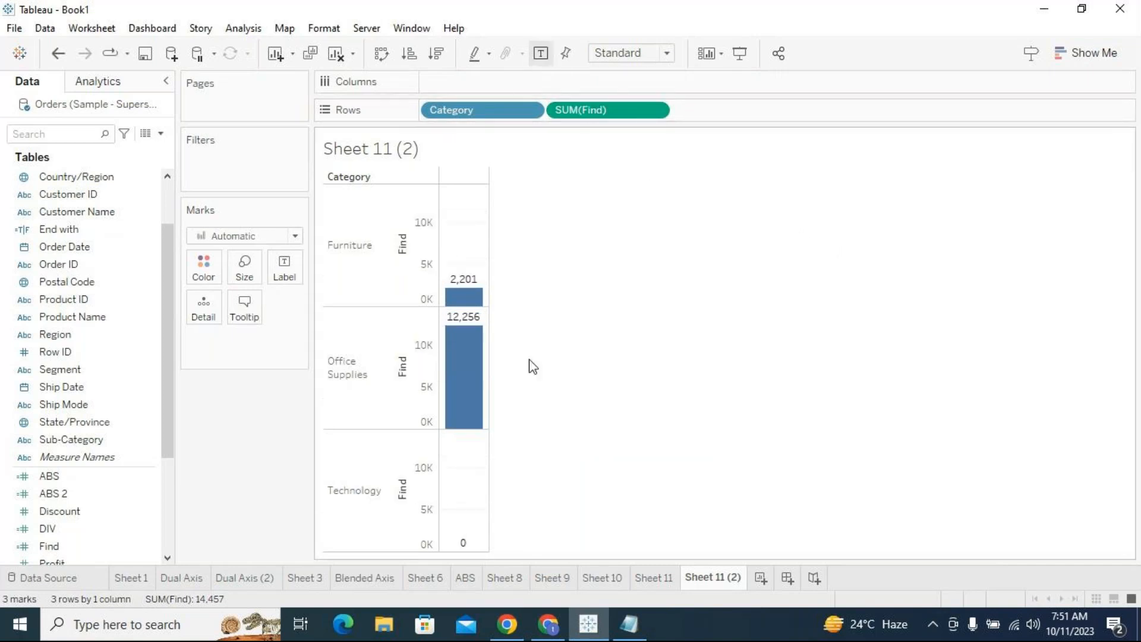
Compare the Find bars for Furniture and Office Supplies, and convert SUM(Find) on Rows to discrete.
{"action": "mouse_move", "coordinate": [451, 292]}
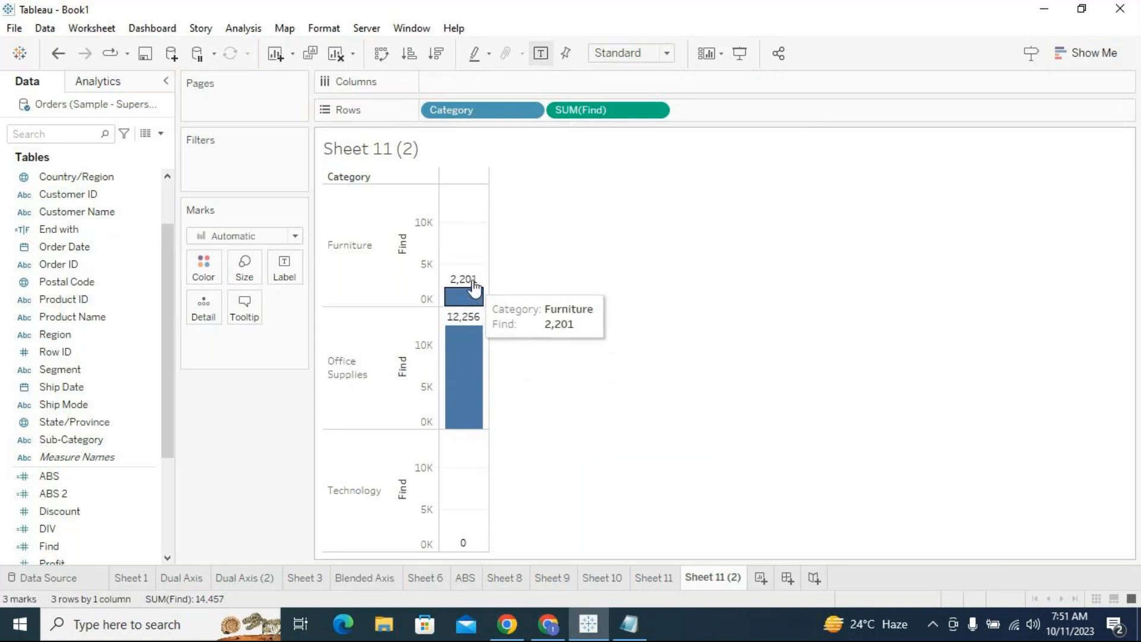
{"action": "left_click", "coordinate": [360, 260]}
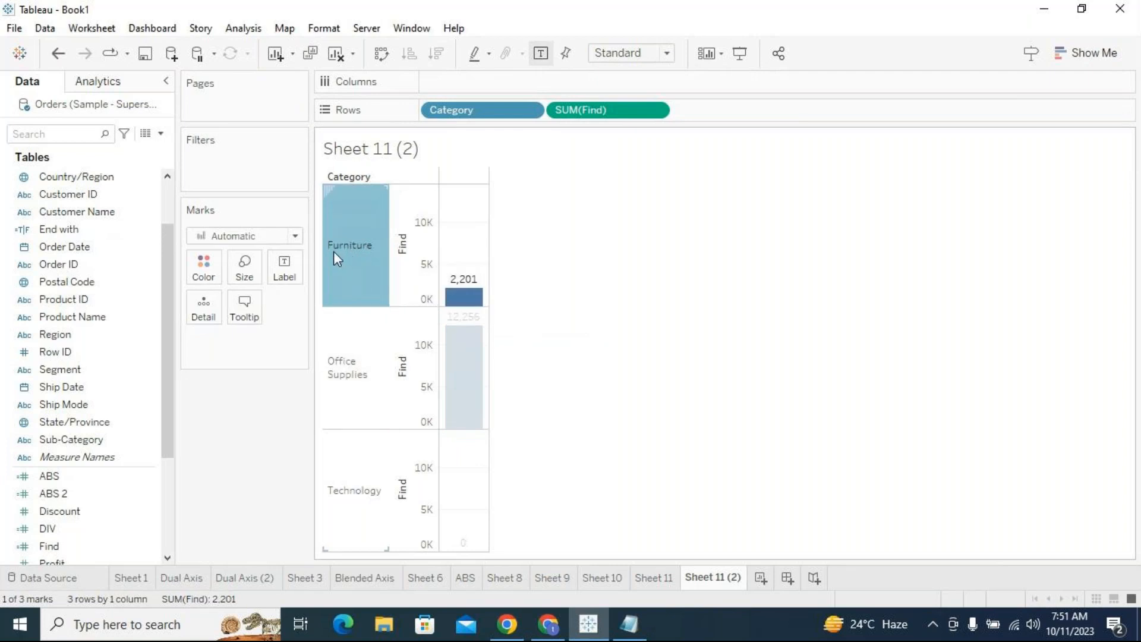
{"action": "mouse_move", "coordinate": [330, 248]}
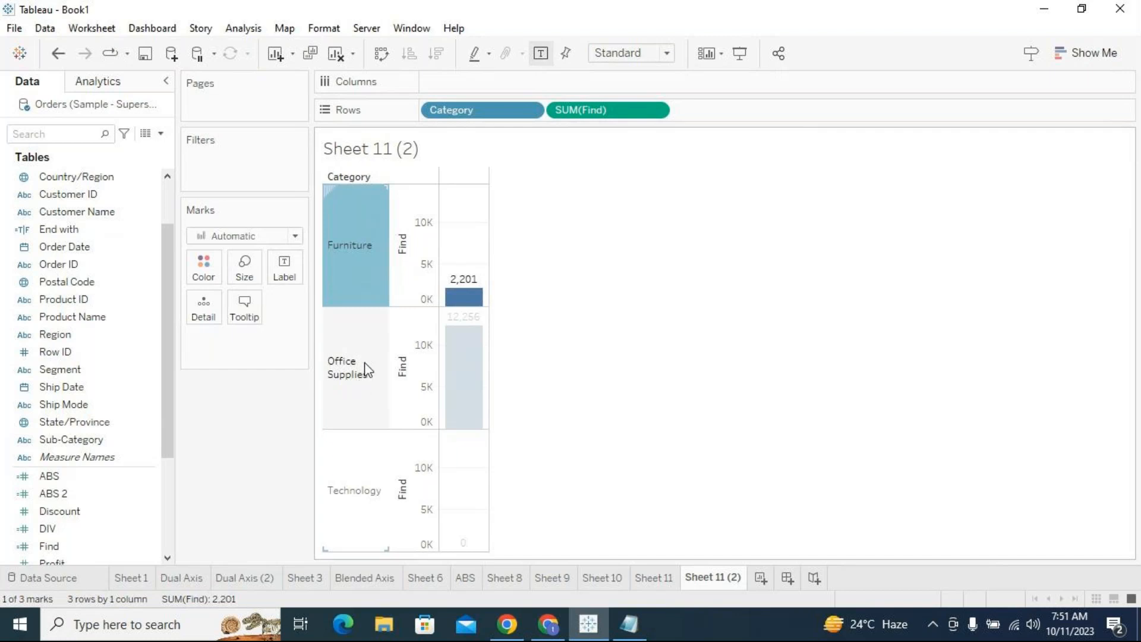
{"action": "left_click", "coordinate": [795, 356]}
{"action": "mouse_move", "coordinate": [470, 331]}
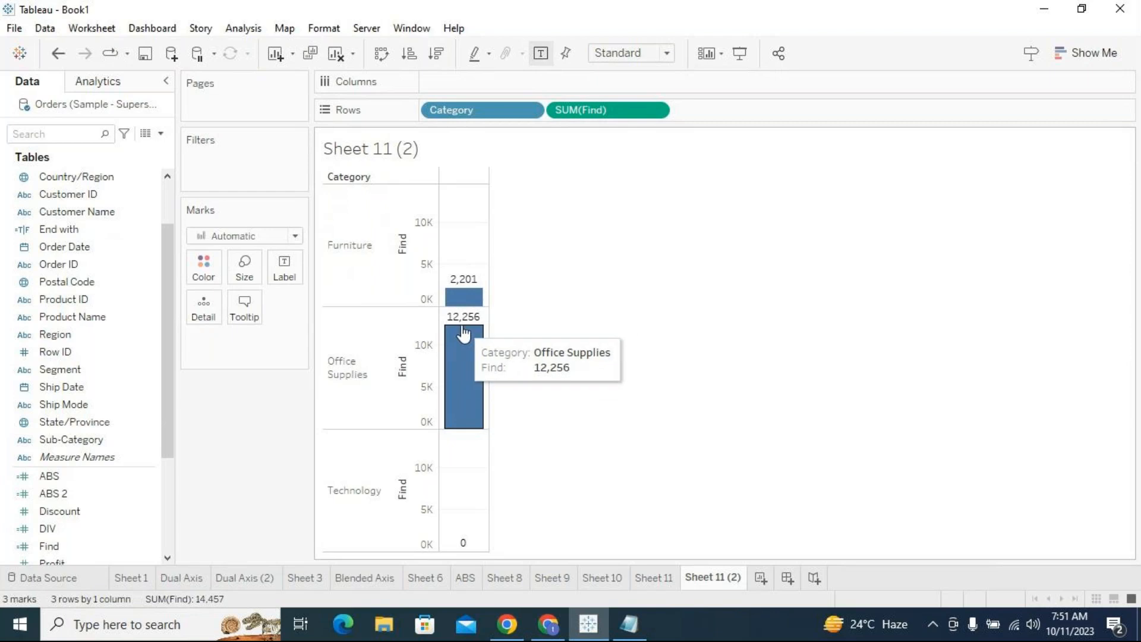
{"action": "left_click", "coordinate": [658, 111]}
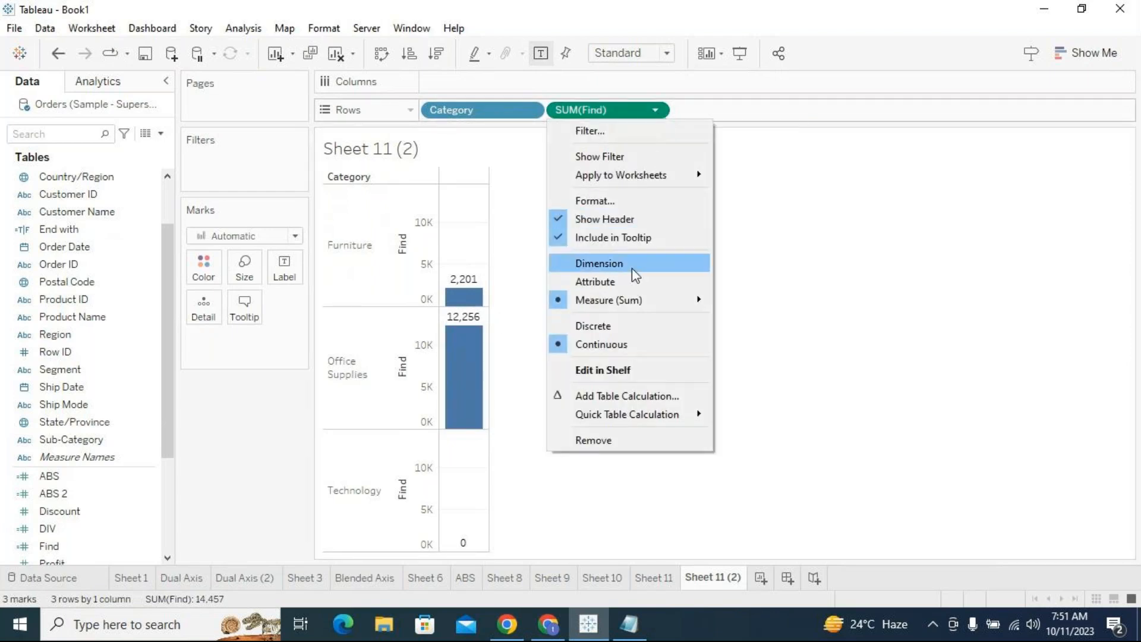
{"action": "left_click", "coordinate": [624, 321]}
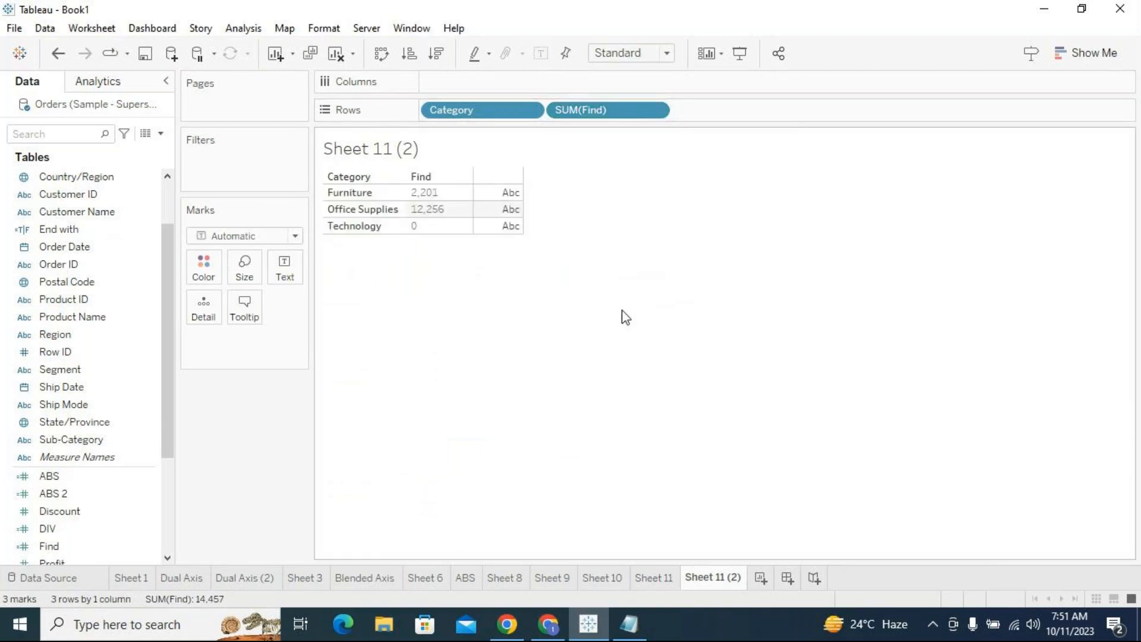
Open the Find calculation for editing and move its editor just below the Furniture row.
{"action": "left_click", "coordinate": [111, 494]}
{"action": "left_click", "coordinate": [121, 545]}
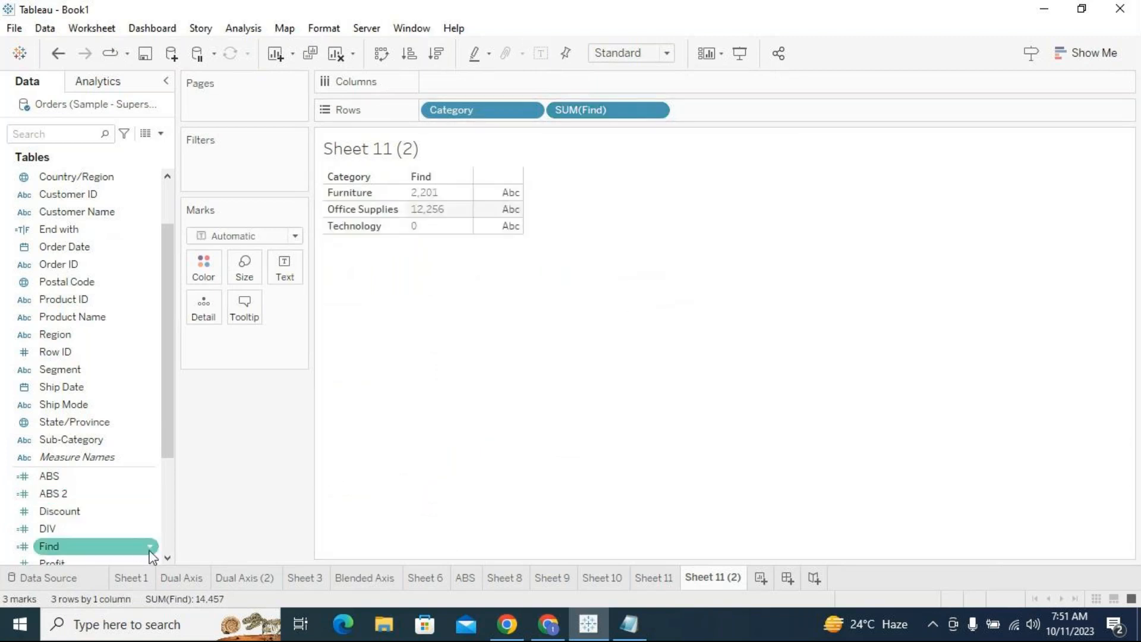
{"action": "left_click", "coordinate": [150, 546]}
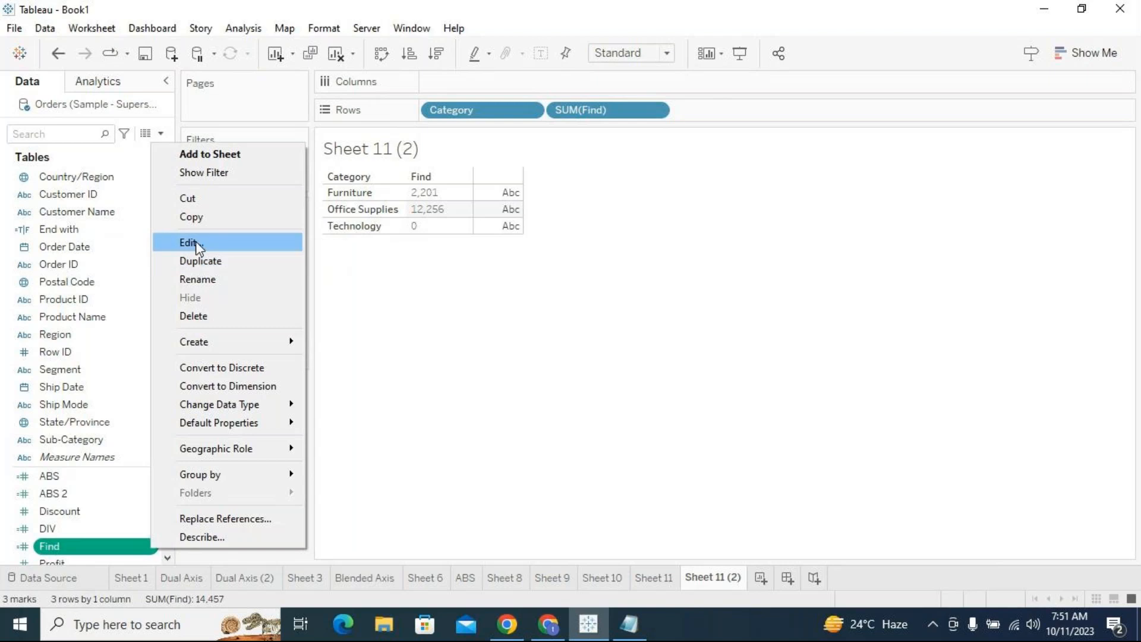
{"action": "left_click", "coordinate": [198, 243]}
{"action": "left_click_drag", "start_coordinate": [512, 288], "coordinate": [521, 227]}
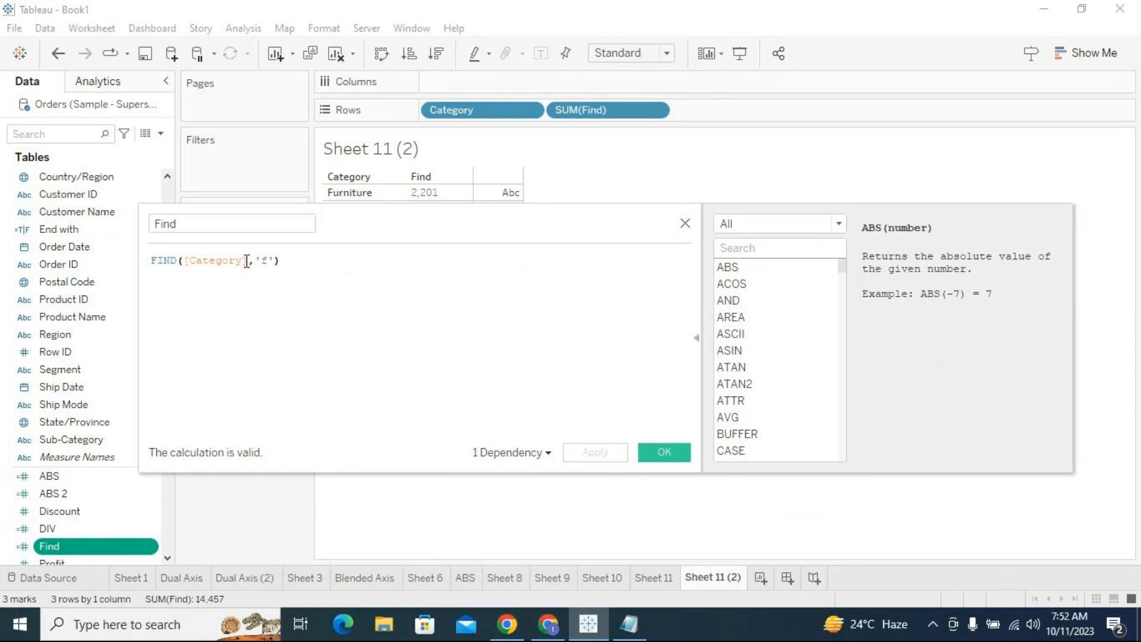
Examine the [Category] and 'f' arguments of the Find formula against the Furniture row of the table.
{"action": "left_click_drag", "start_coordinate": [249, 262], "coordinate": [187, 262]}
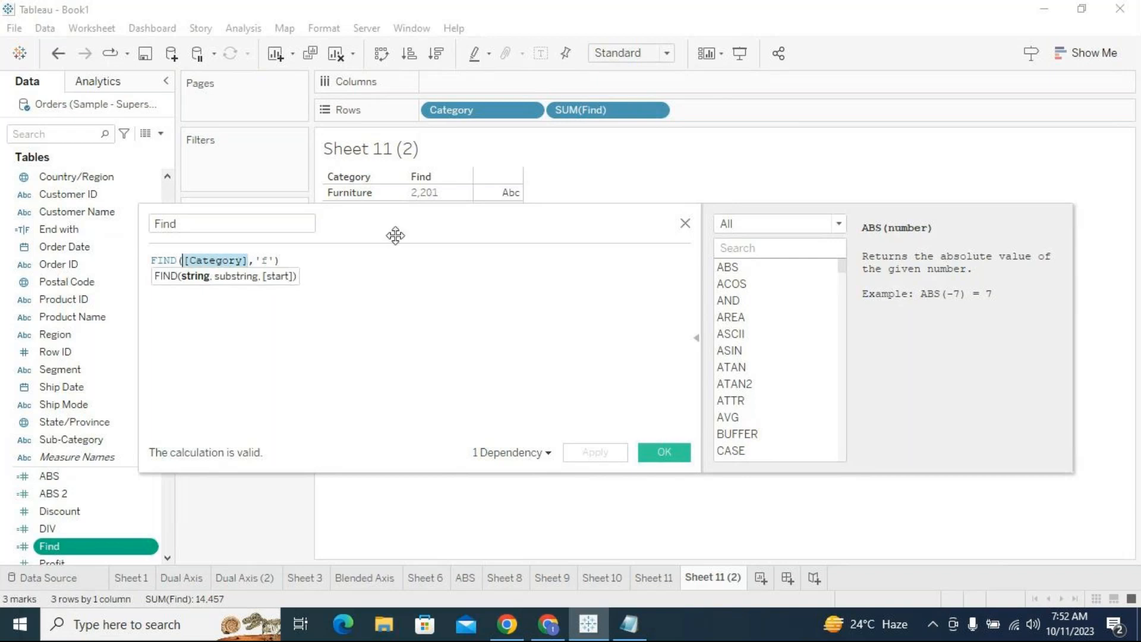
{"action": "left_click_drag", "start_coordinate": [405, 224], "coordinate": [410, 214]}
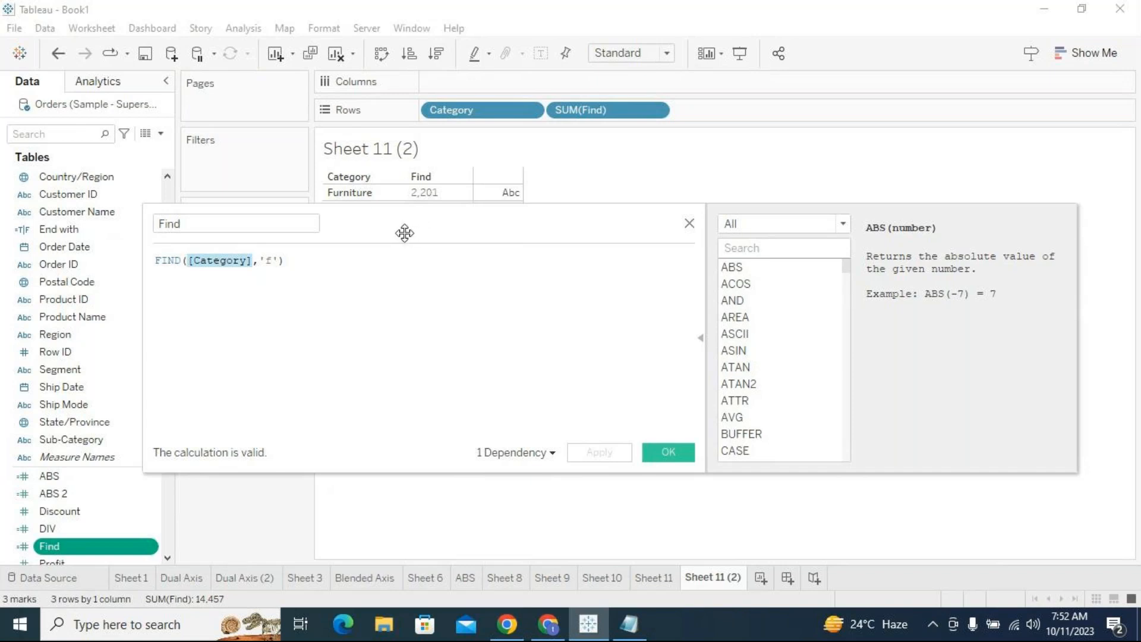
{"action": "left_click_drag", "start_coordinate": [405, 227], "coordinate": [410, 228]}
{"action": "left_click", "coordinate": [399, 300]}
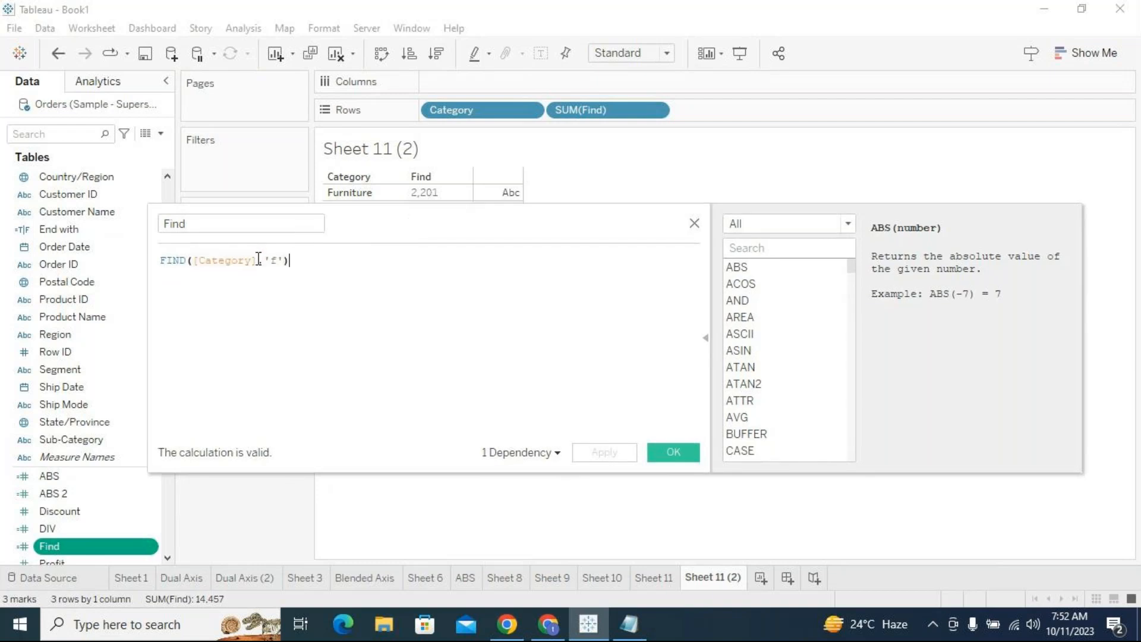
{"action": "left_click_drag", "start_coordinate": [260, 259], "coordinate": [196, 263]}
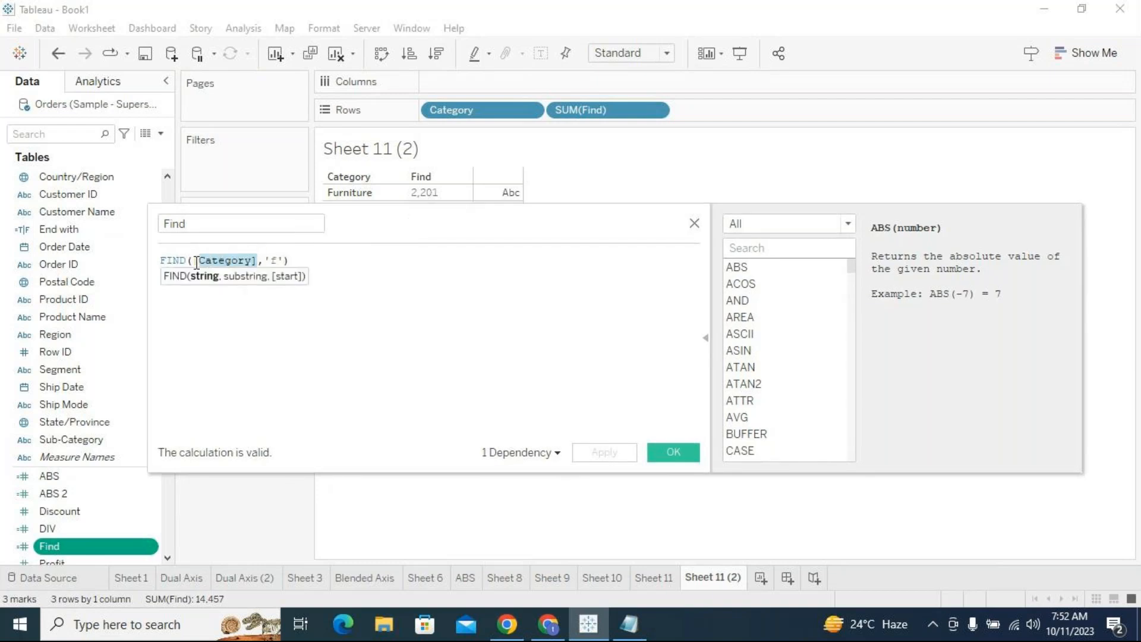
{"action": "left_click", "coordinate": [236, 309]}
{"action": "left_click_drag", "start_coordinate": [271, 259], "coordinate": [278, 260]}
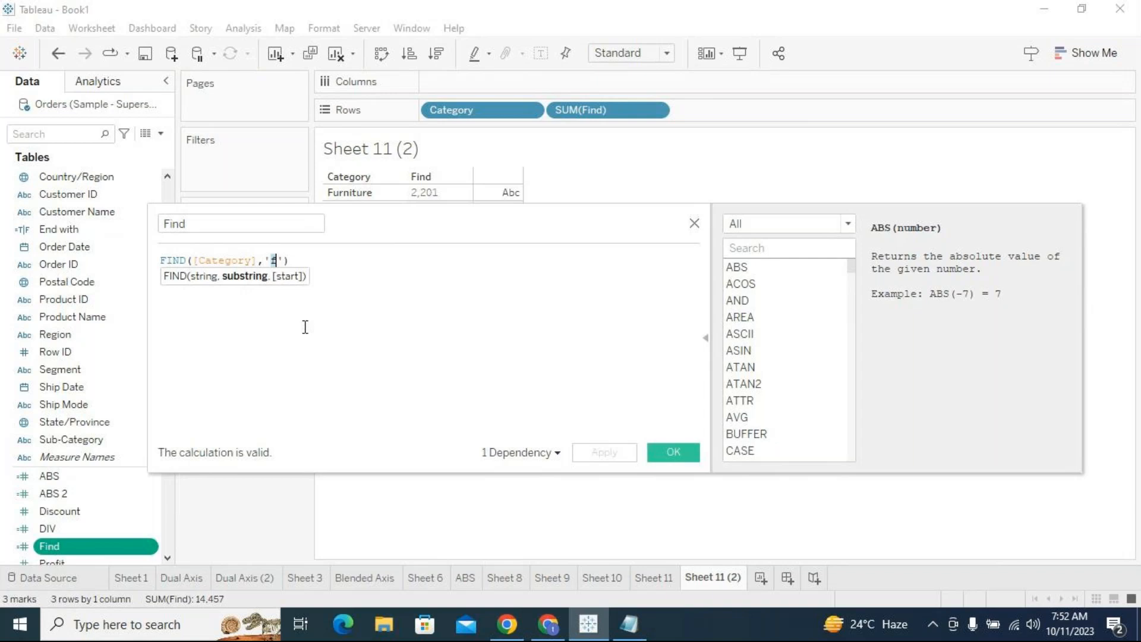
{"action": "type", "text": "f"}
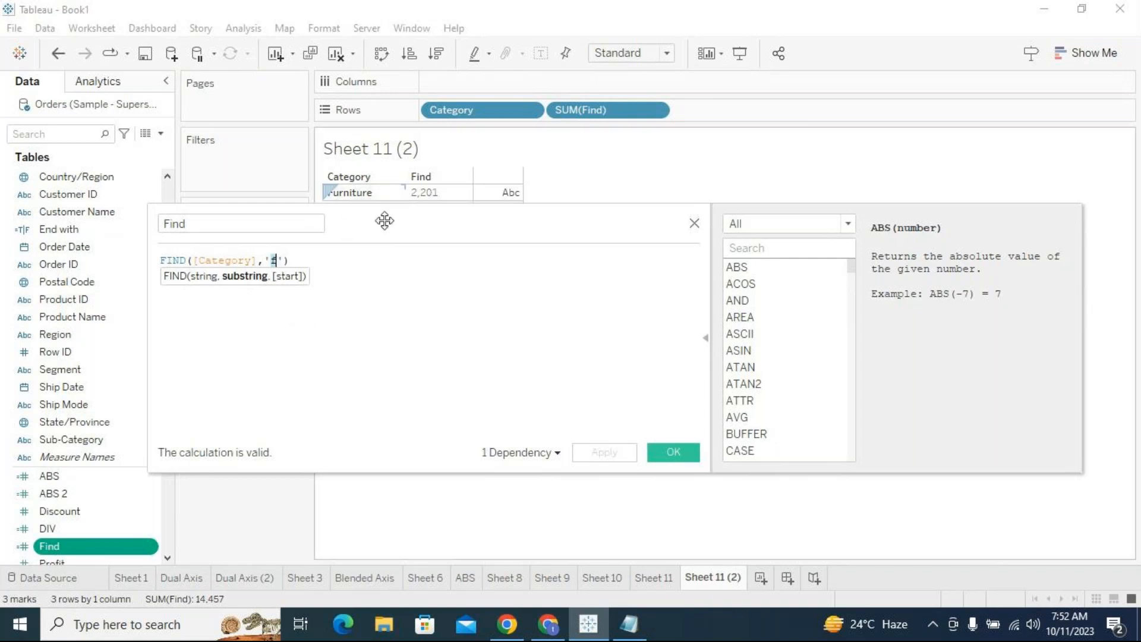
{"action": "left_click", "coordinate": [398, 258]}
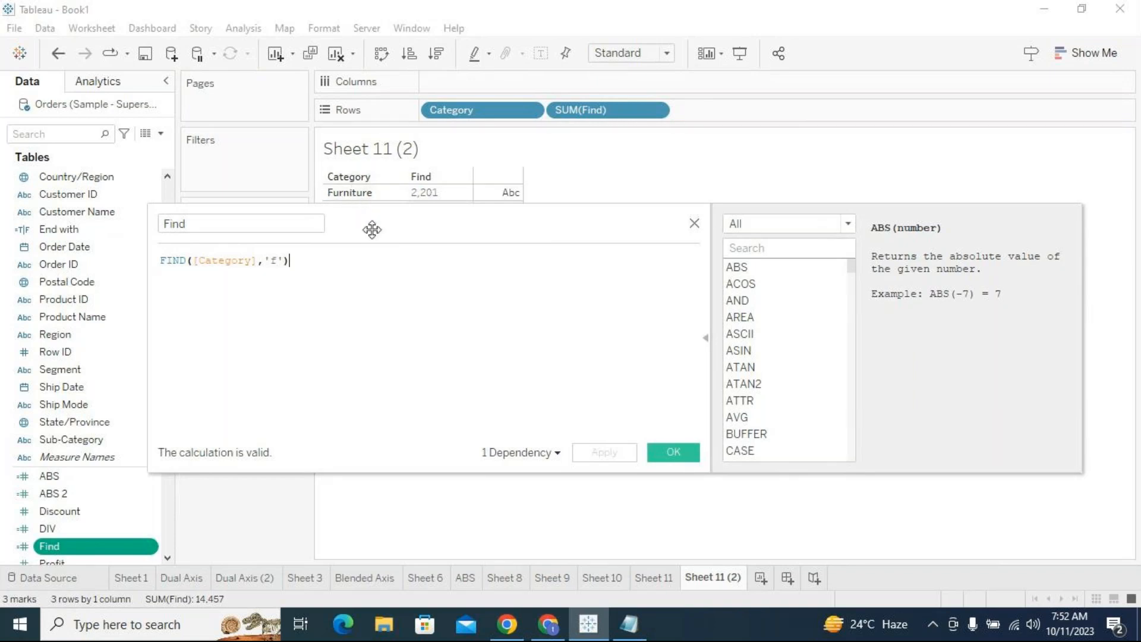
Move the Find calculation editor below the Technology row and compare the formula's 'f' argument with that row.
{"action": "left_click_drag", "start_coordinate": [377, 238], "coordinate": [378, 270]}
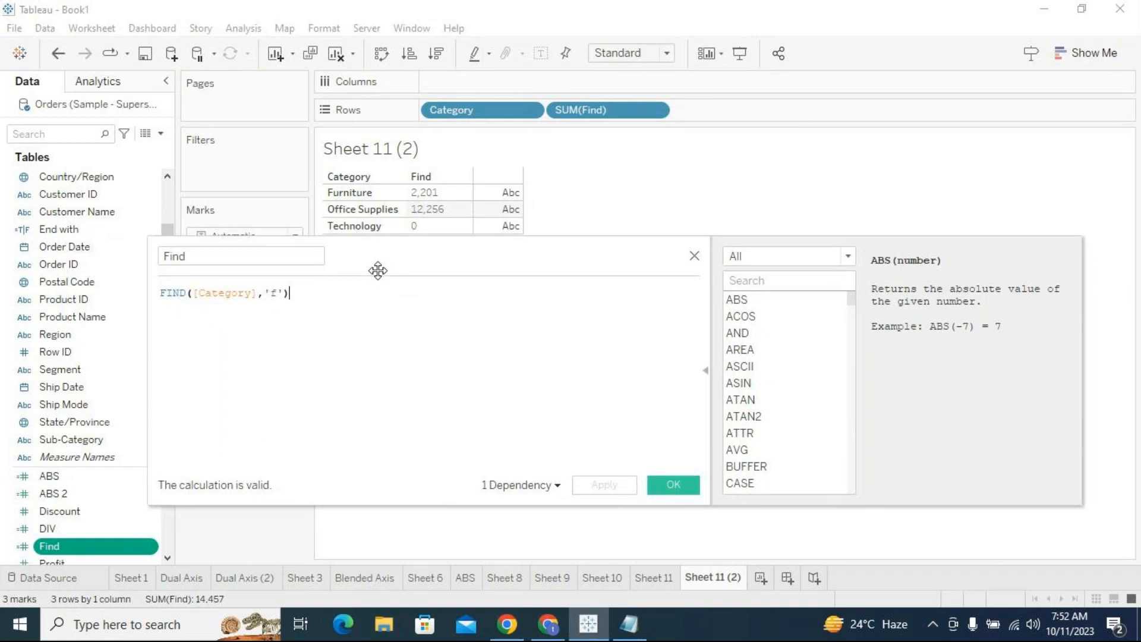
{"action": "left_click", "coordinate": [276, 294]}
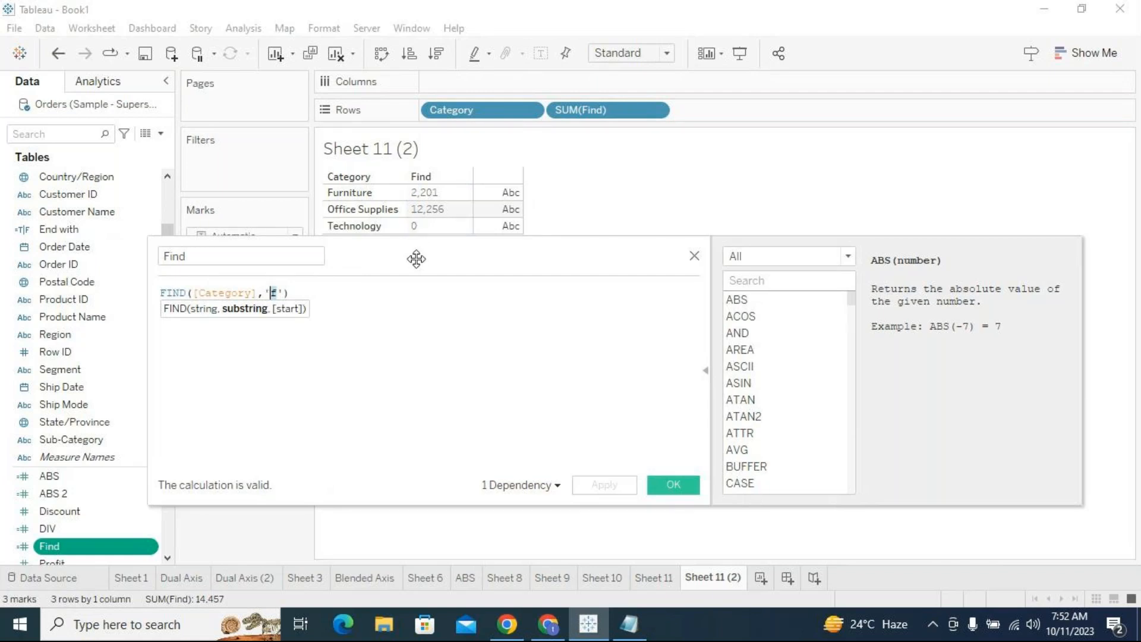
{"action": "left_click", "coordinate": [352, 230]}
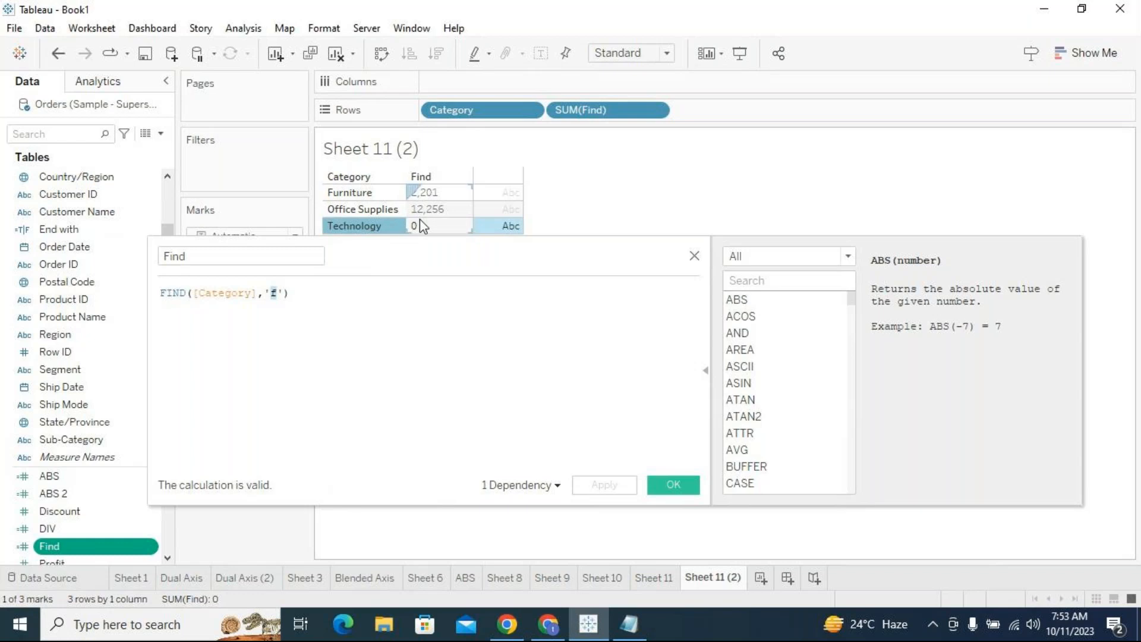
{"action": "left_click", "coordinate": [277, 302]}
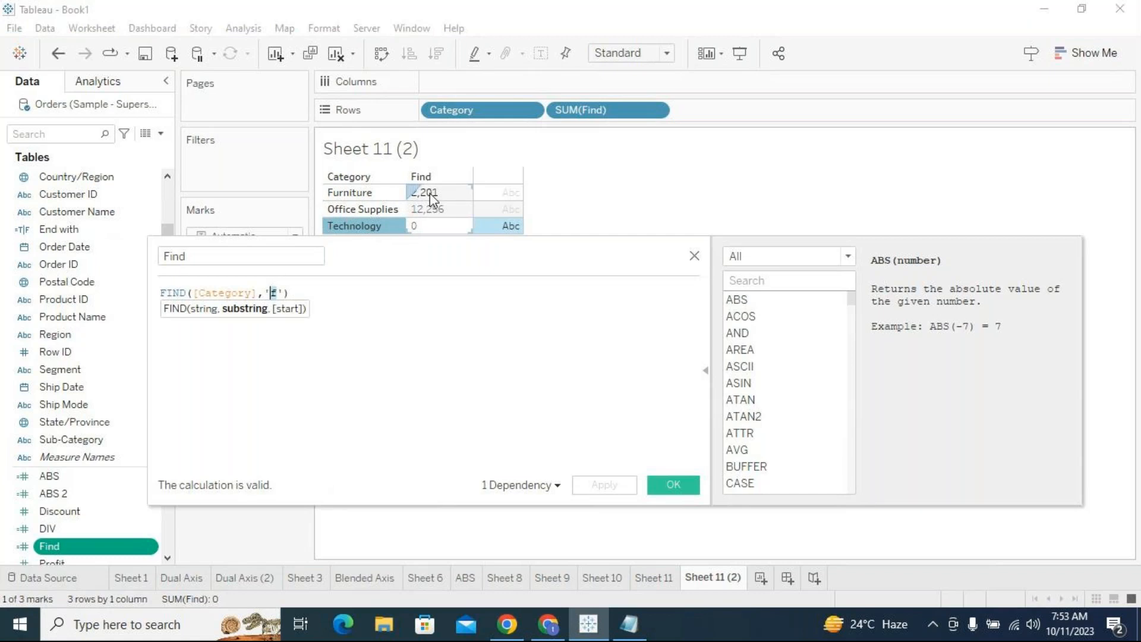
{"action": "left_click", "coordinate": [446, 320]}
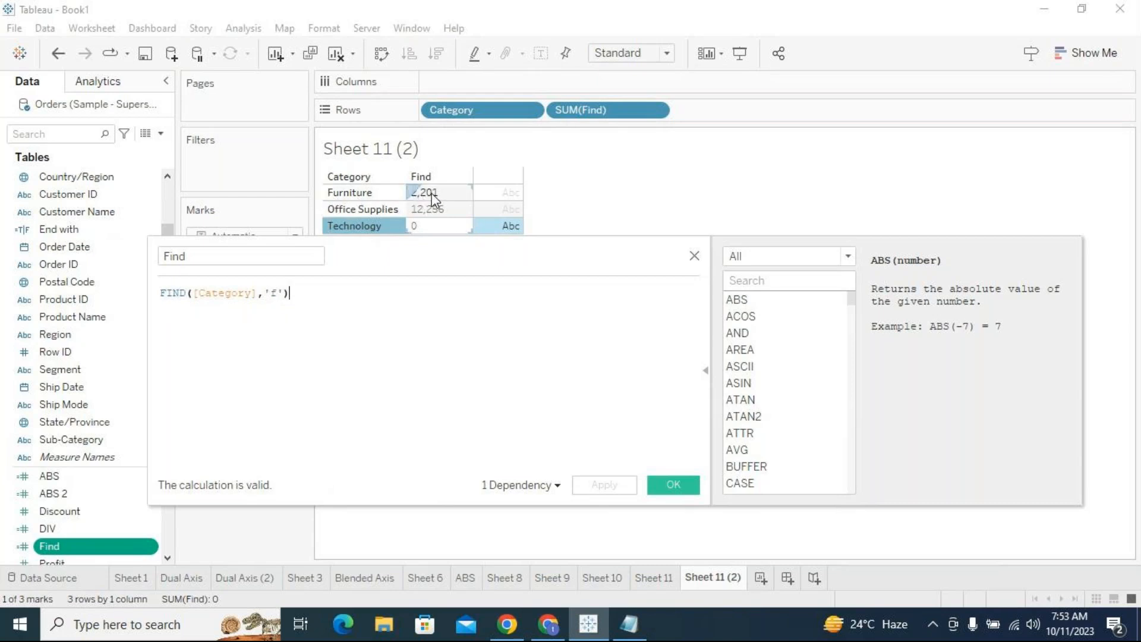
Lower the Find editor clear of the table with its function list hidden, and check the formula against the Furniture row.
{"action": "left_click_drag", "start_coordinate": [438, 253], "coordinate": [460, 282]}
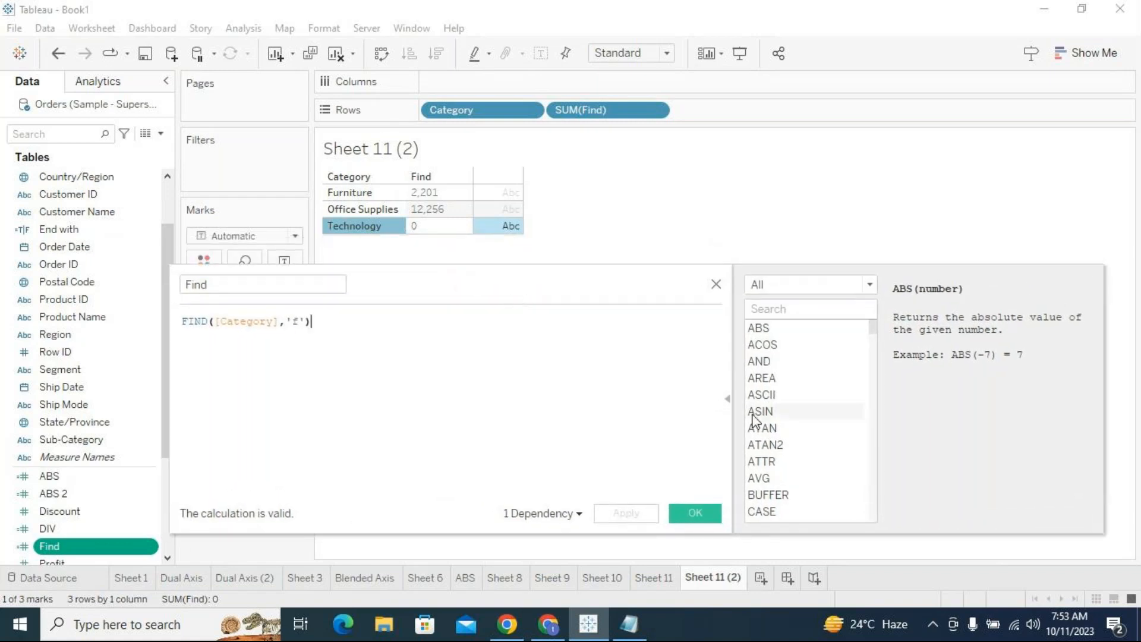
{"action": "left_click", "coordinate": [728, 399]}
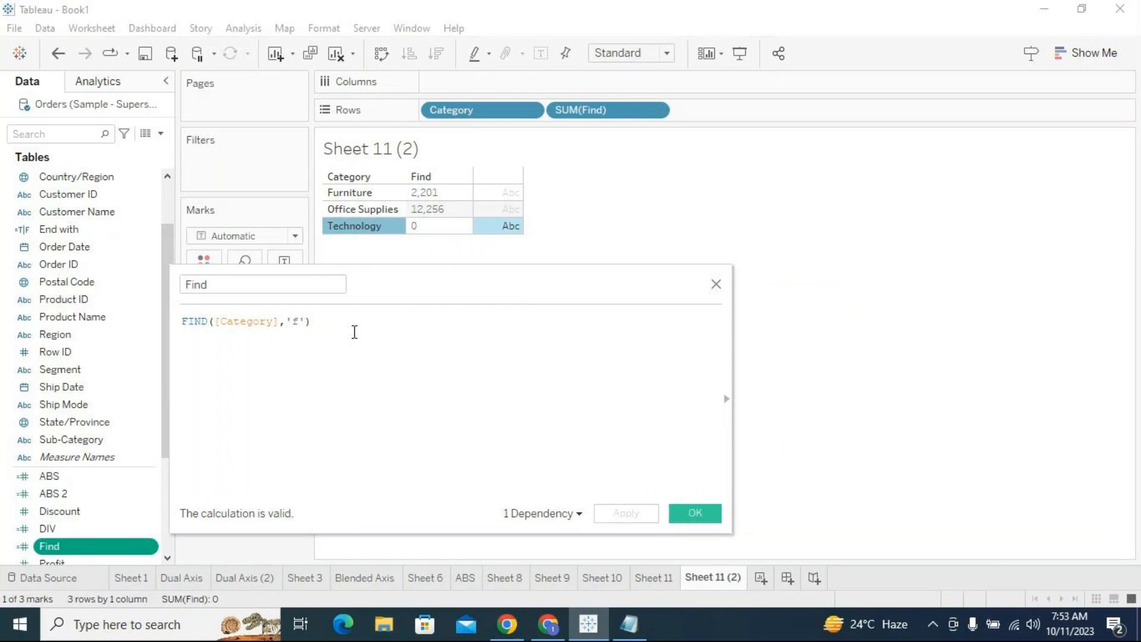
{"action": "left_click_drag", "start_coordinate": [334, 321], "coordinate": [180, 321]}
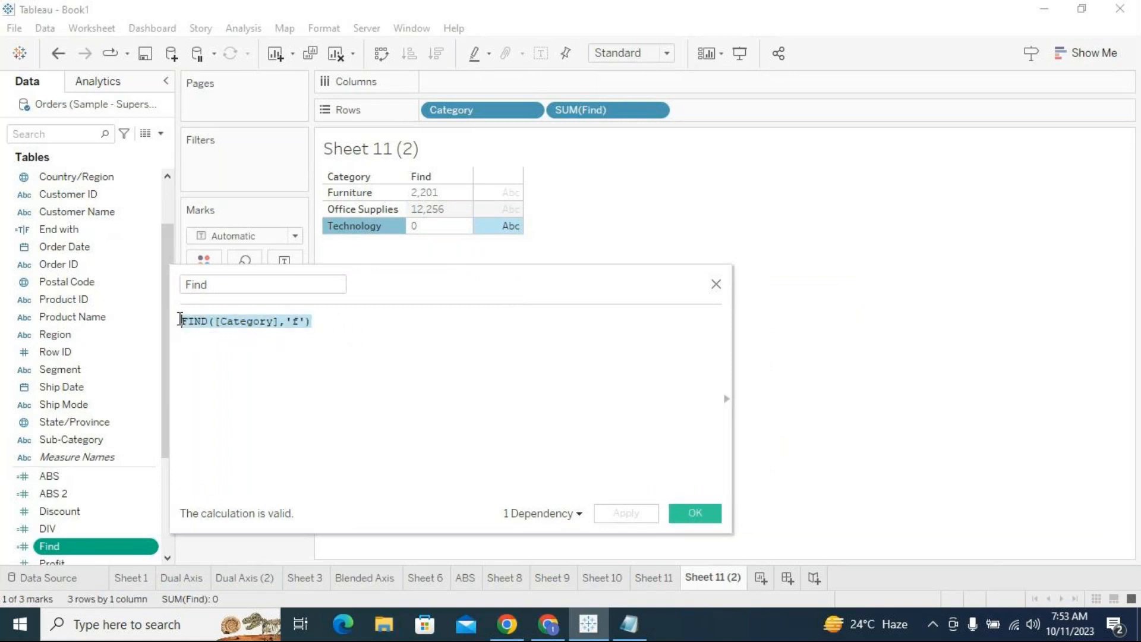
{"action": "left_click", "coordinate": [380, 198]}
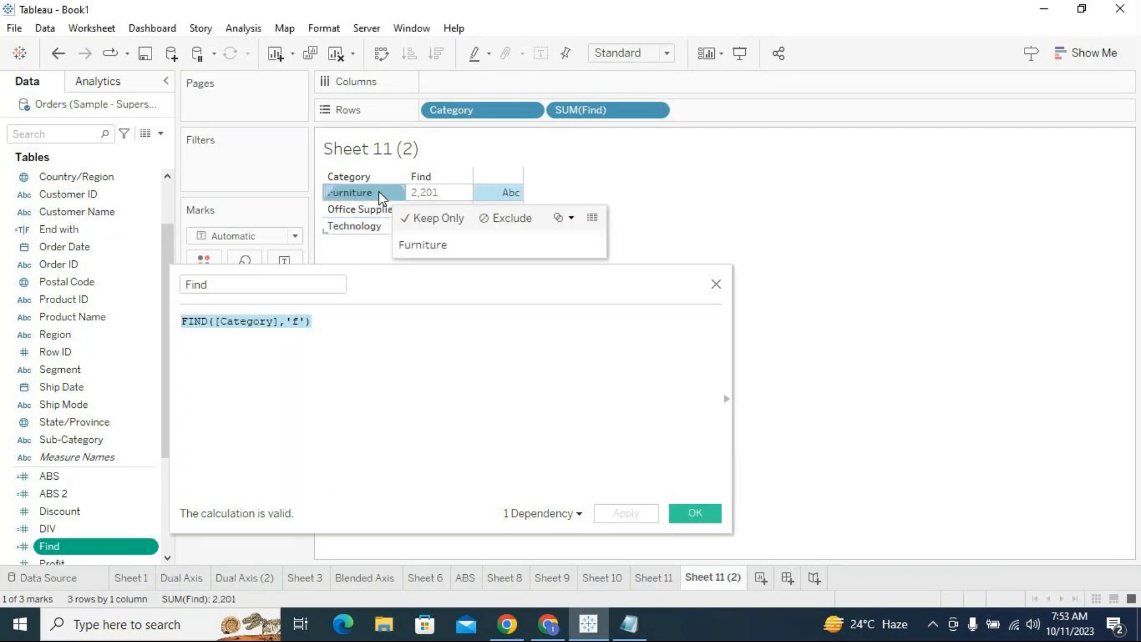
Add Orders (Count) to Rows after SUM(Find) and convert it to discrete.
{"action": "left_click_drag", "start_coordinate": [162, 383], "coordinate": [162, 476]}
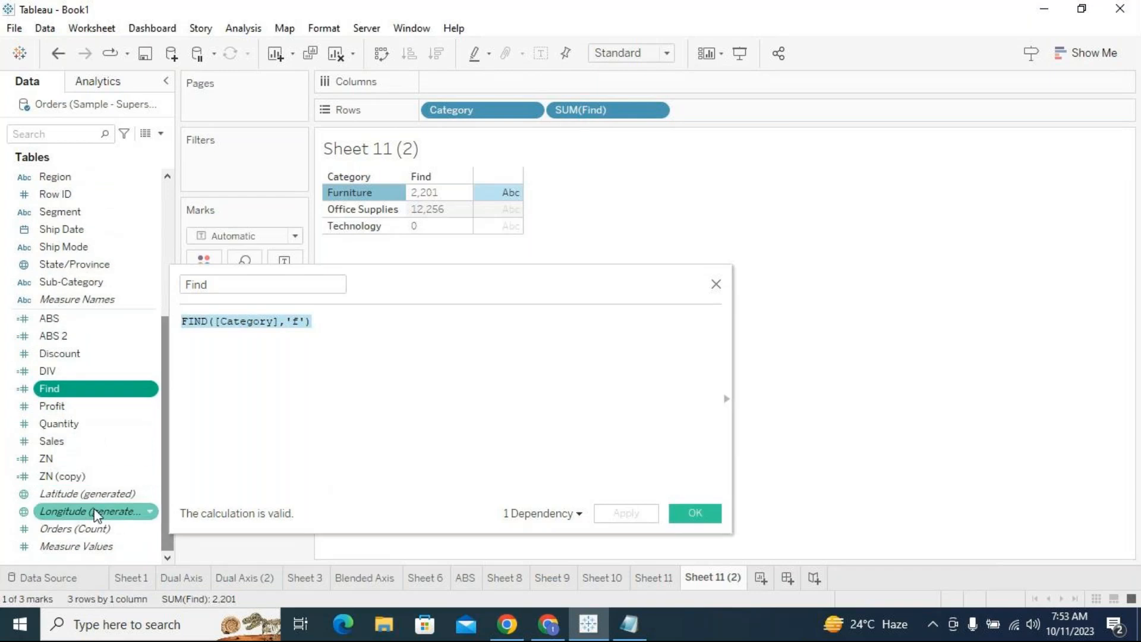
{"action": "left_click_drag", "start_coordinate": [97, 528], "coordinate": [739, 112]}
{"action": "left_click", "coordinate": [781, 110]}
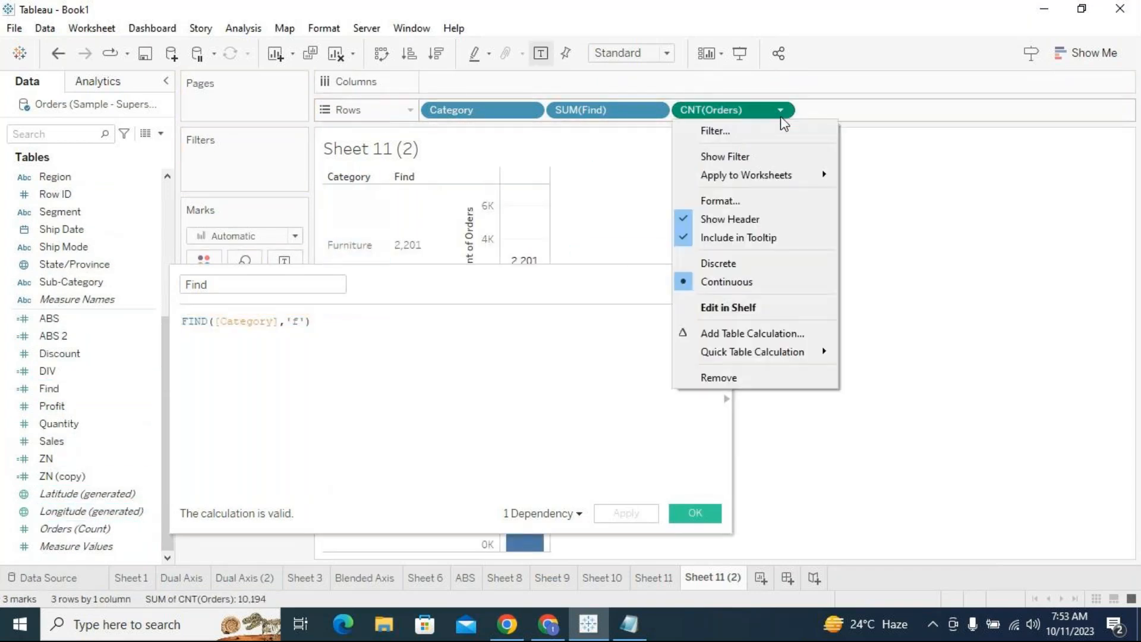
{"action": "left_click", "coordinate": [768, 265]}
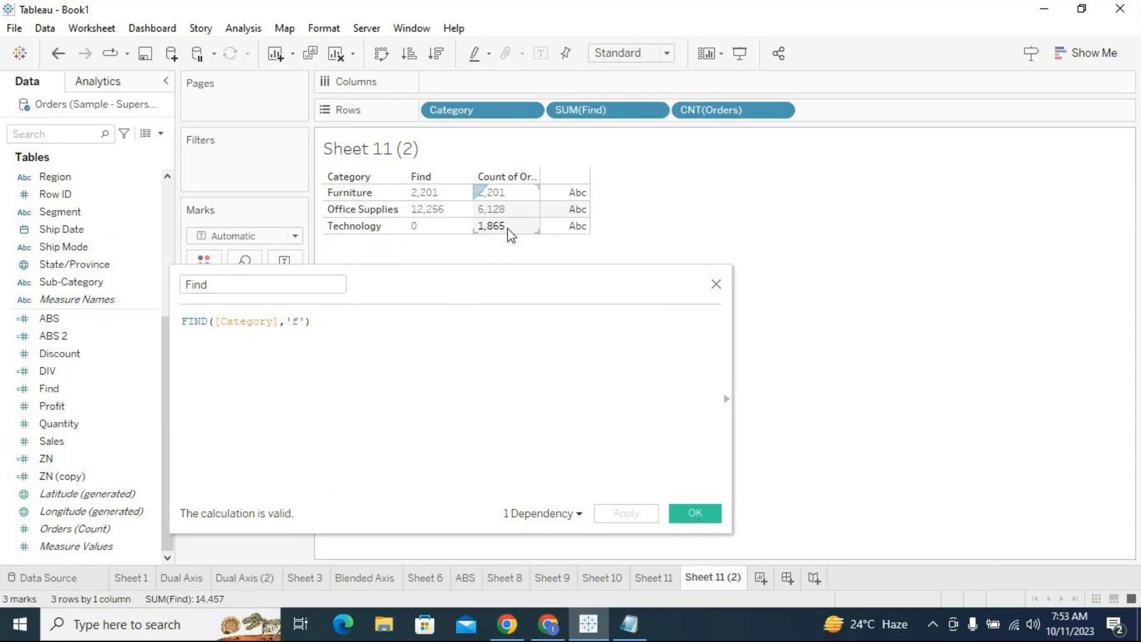
Compare the Find and Count of Orders values for Technology, Office Supplies and Furniture.
{"action": "left_click", "coordinate": [423, 227]}
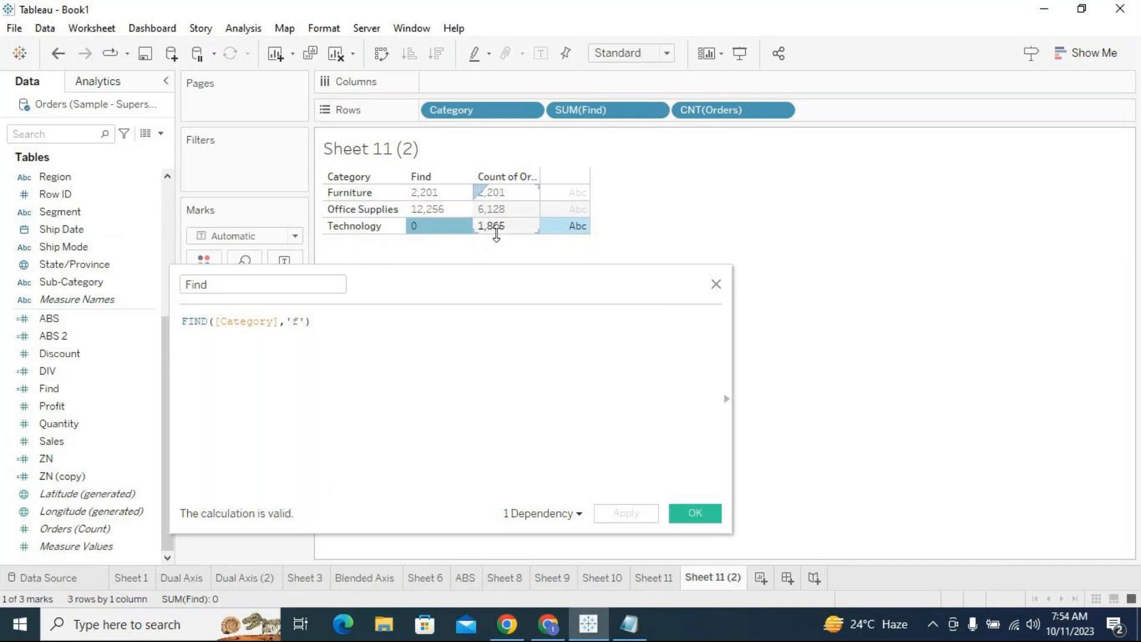
{"action": "left_click", "coordinate": [437, 230]}
{"action": "left_click", "coordinate": [438, 230]}
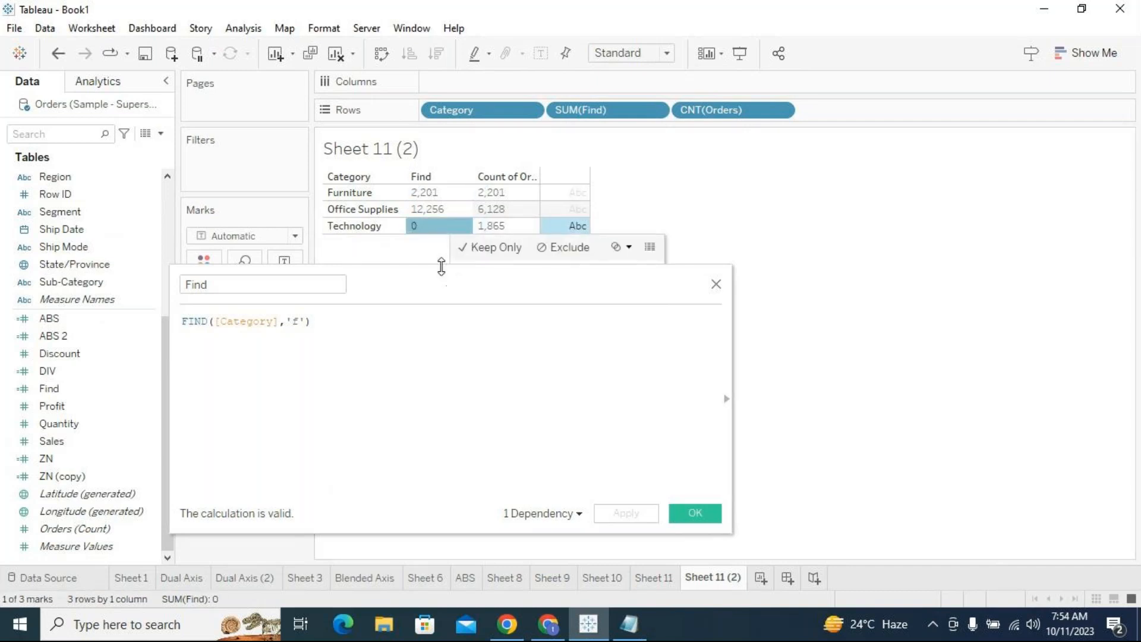
{"action": "left_click", "coordinate": [344, 328]}
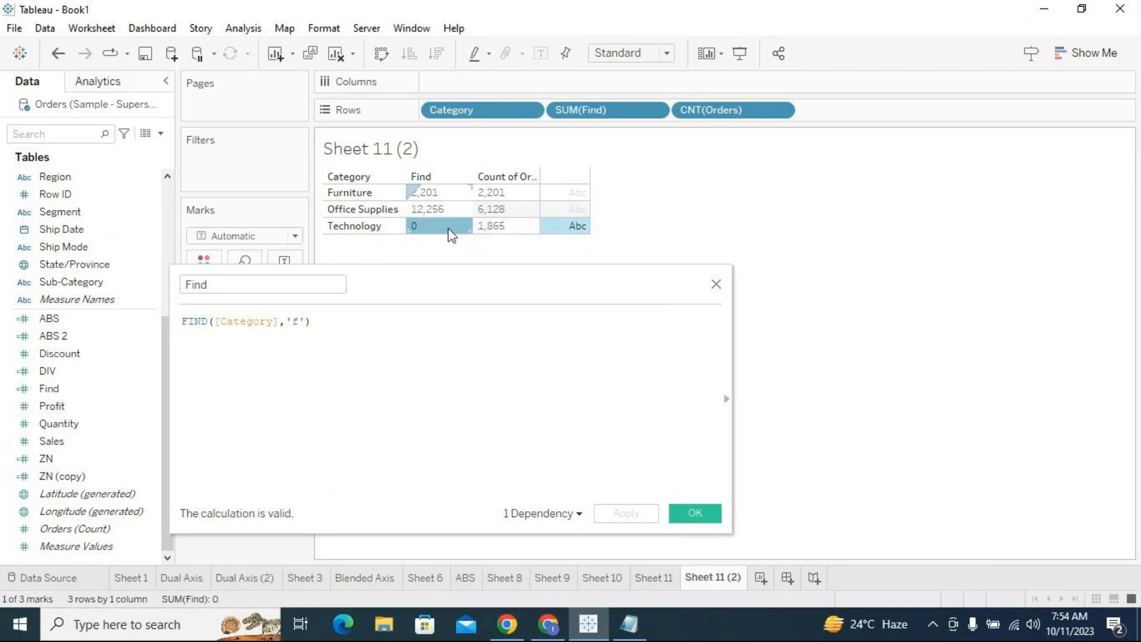
{"action": "mouse_move", "coordinate": [451, 233]}
{"action": "left_click", "coordinate": [441, 210]}
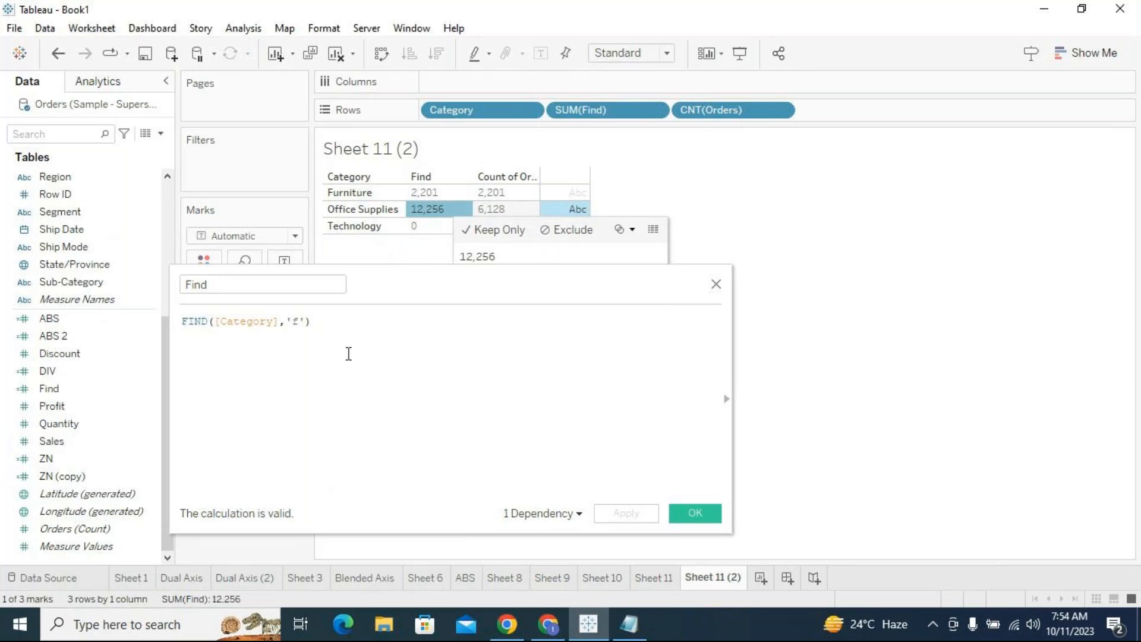
{"action": "left_click", "coordinate": [448, 192]}
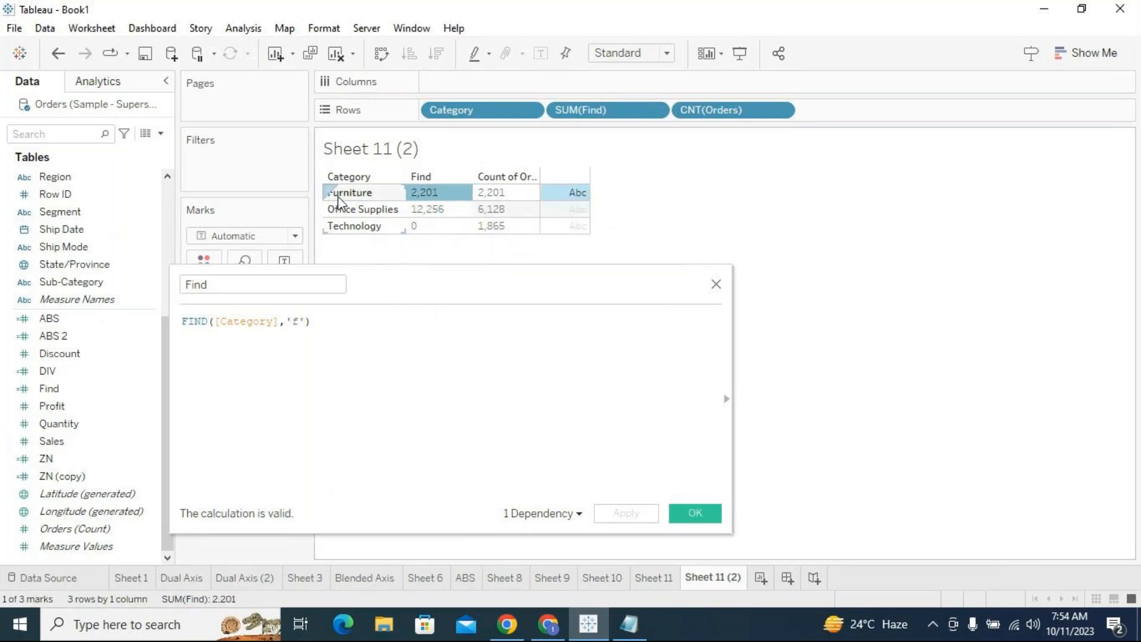
Examine the 'f' argument of the Find formula against the first letter of the Furniture category.
{"action": "left_click", "coordinate": [267, 334]}
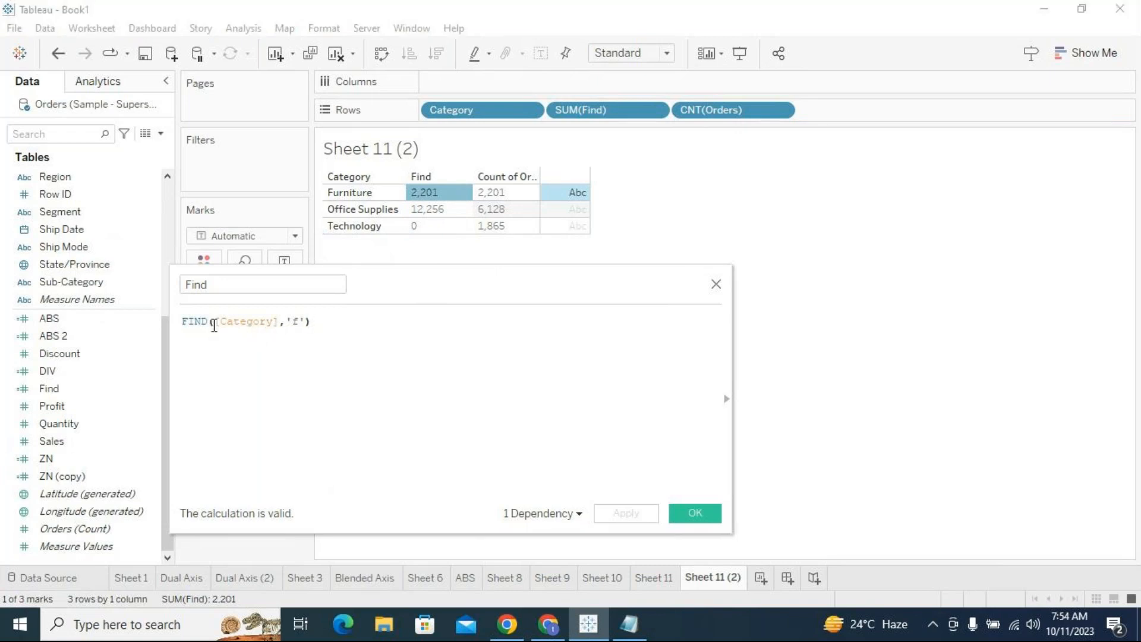
{"action": "double_click", "coordinate": [299, 322]}
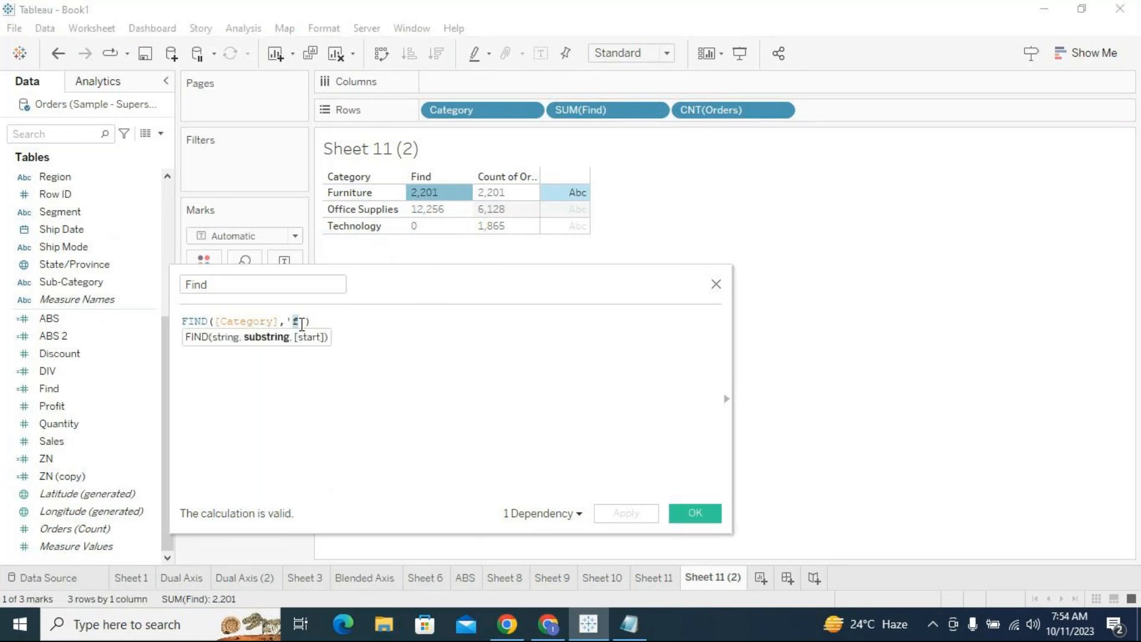
{"action": "left_click", "coordinate": [340, 193]}
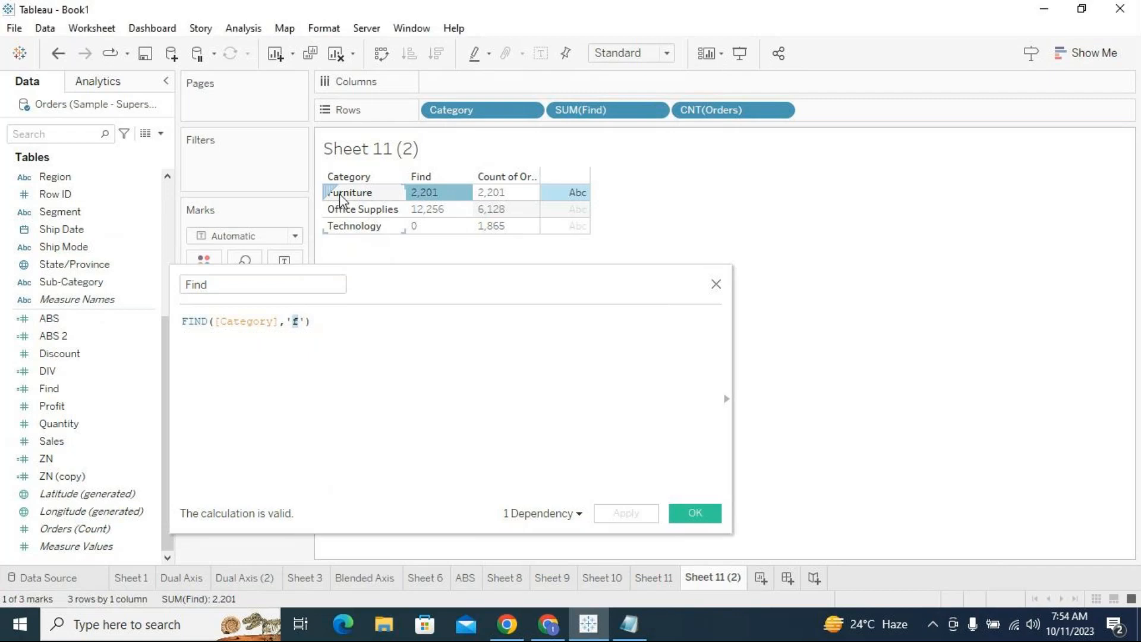
{"action": "left_click", "coordinate": [329, 196]}
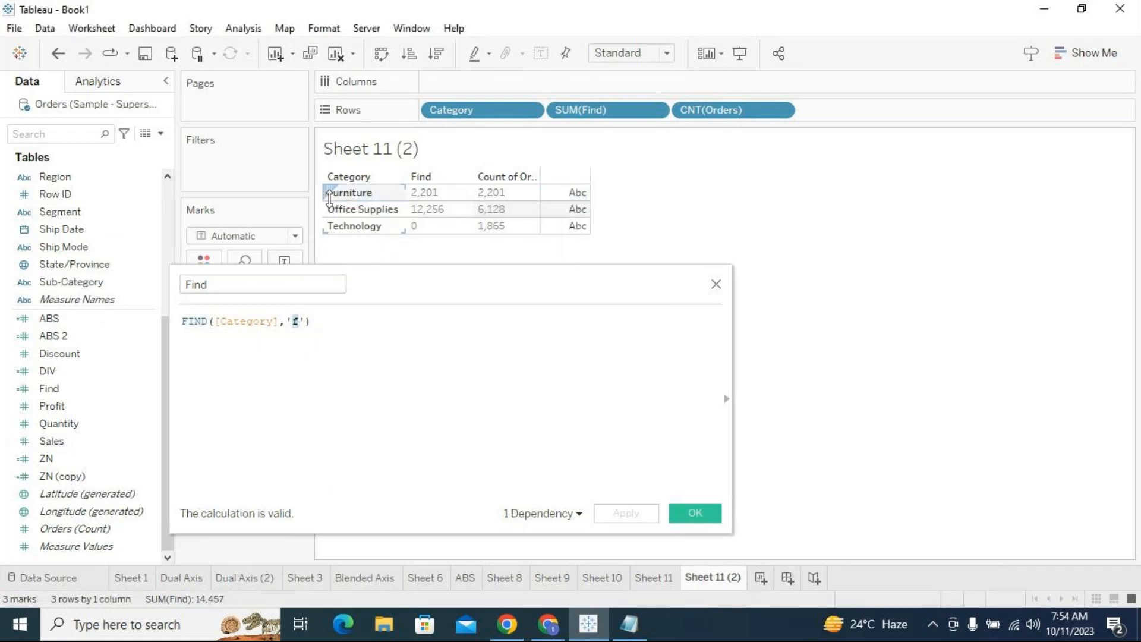
{"action": "left_click", "coordinate": [402, 333]}
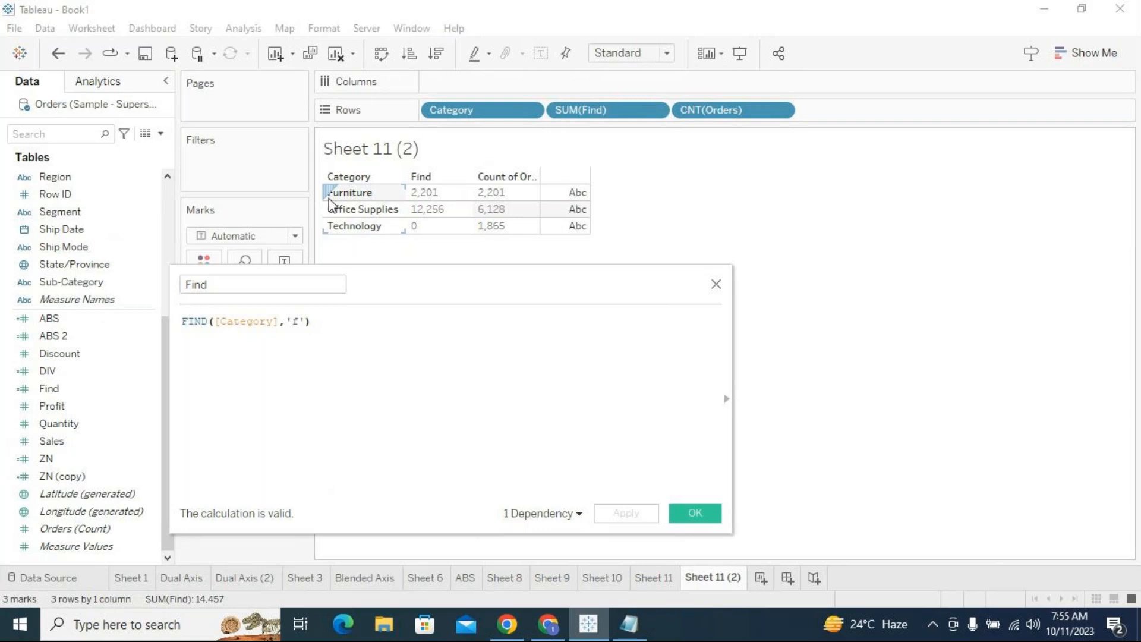
{"action": "left_click", "coordinate": [298, 320]}
{"action": "double_click", "coordinate": [296, 320]}
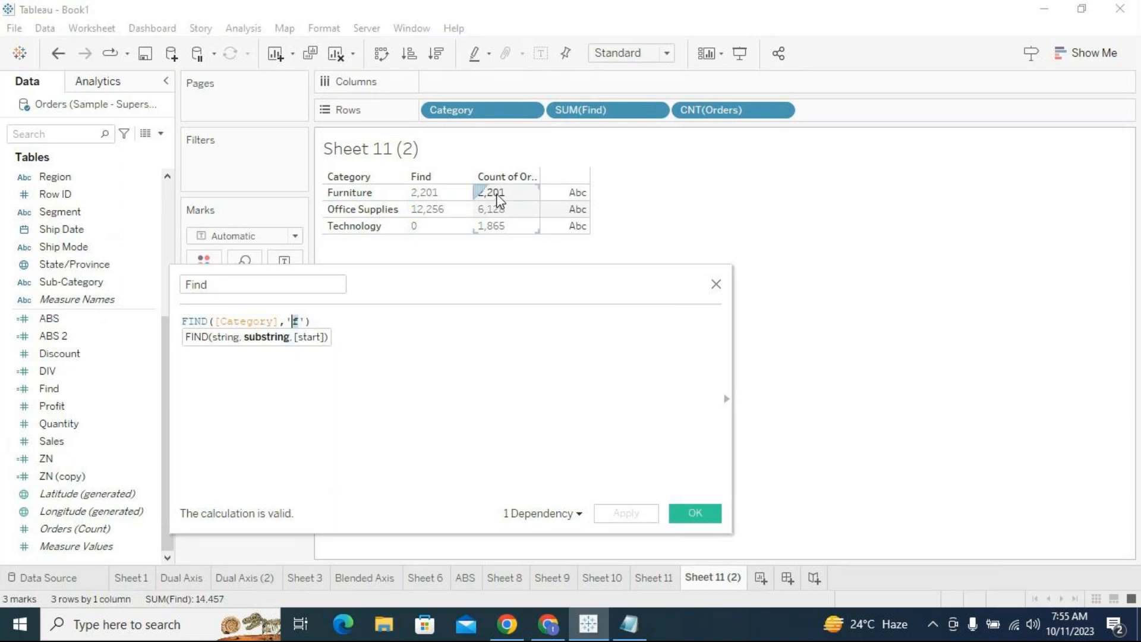
Check the Find values of Furniture and Office Supplies, and close the Find calculation editor.
{"action": "left_click", "coordinate": [443, 196]}
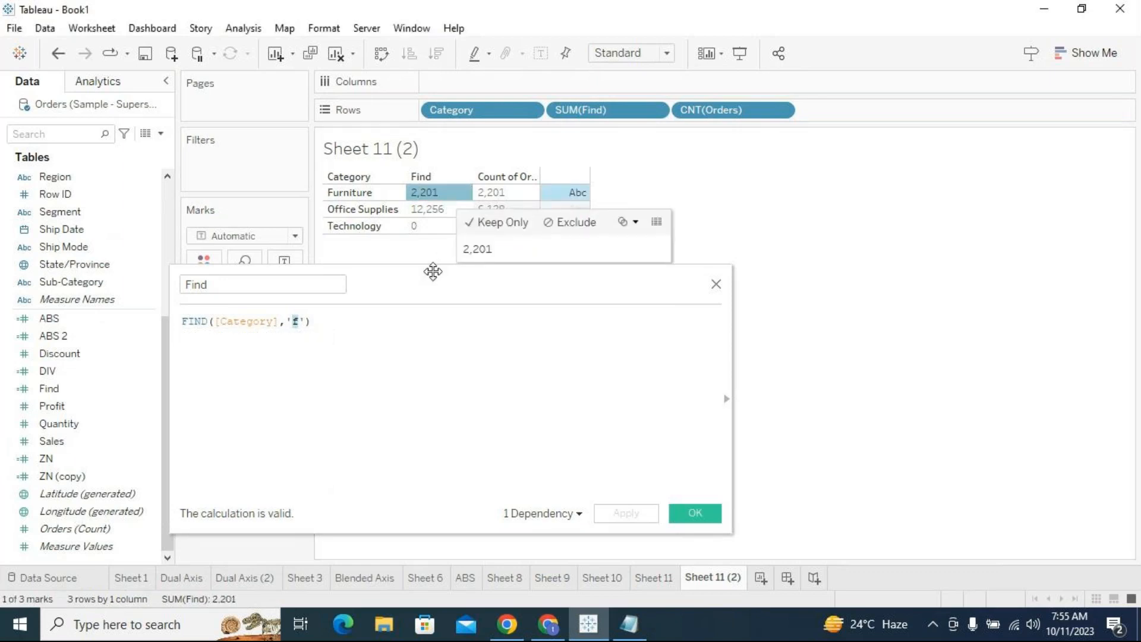
{"action": "left_click", "coordinate": [433, 210]}
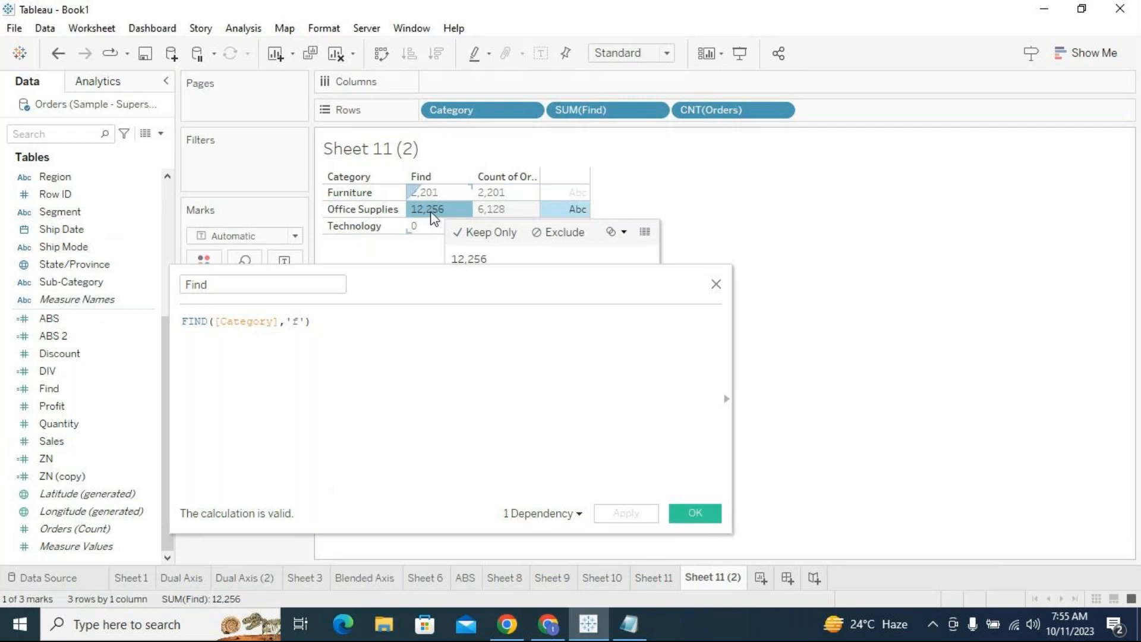
{"action": "left_click", "coordinate": [337, 214]}
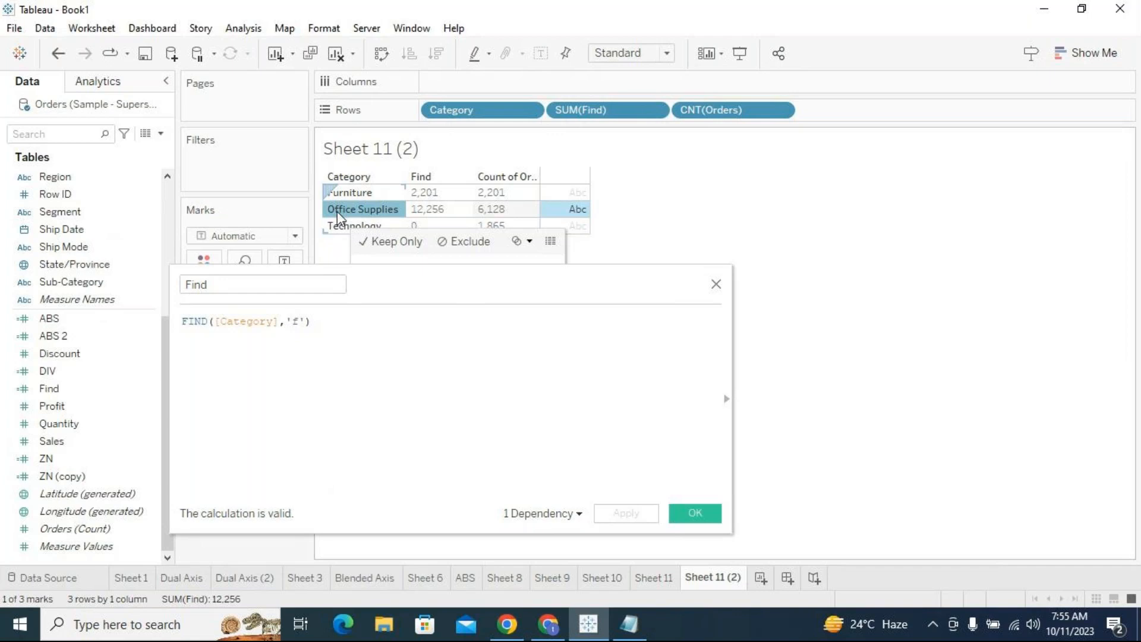
{"action": "left_click", "coordinate": [343, 215]}
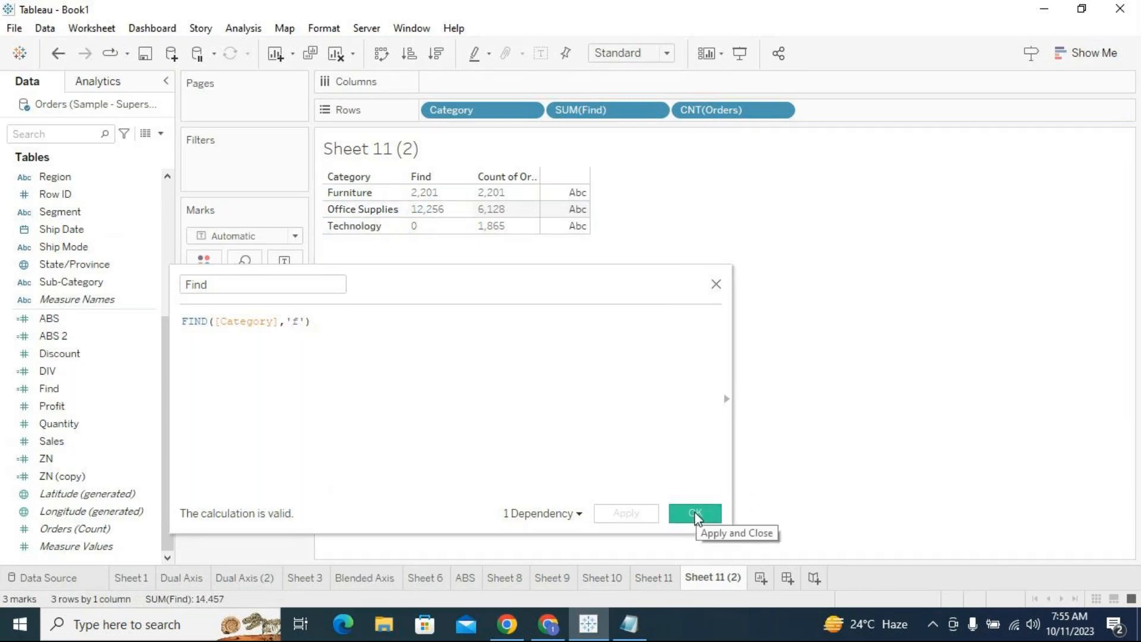
{"action": "left_click", "coordinate": [709, 514]}
Convert SUM(Find) on Rows to a dimension and make it discrete.
{"action": "left_click", "coordinate": [656, 113]}
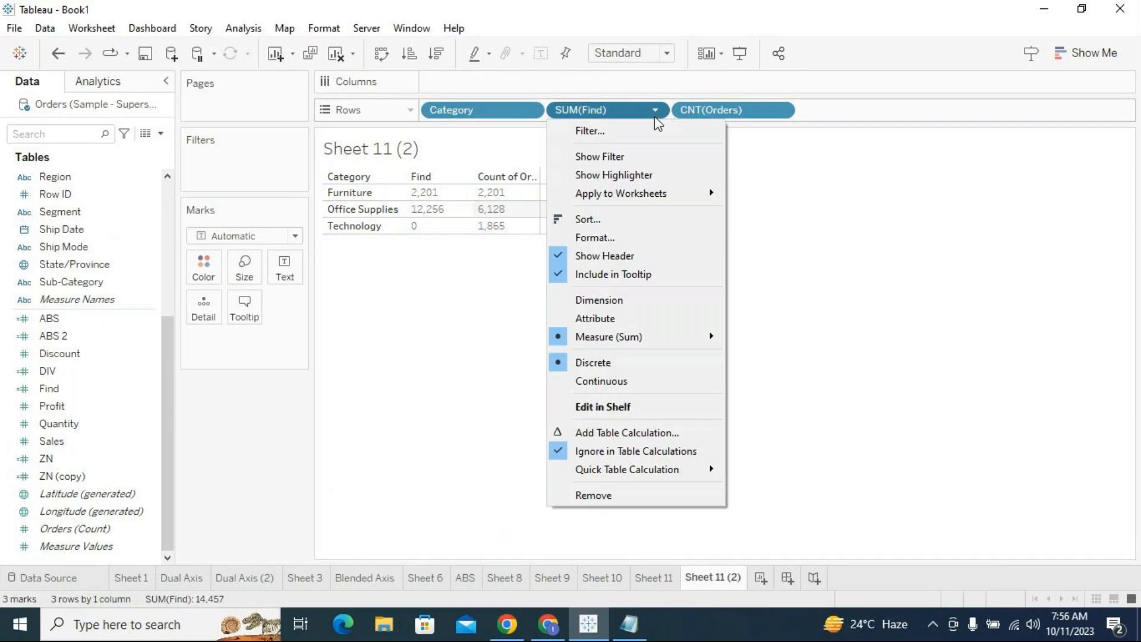
{"action": "left_click", "coordinate": [626, 300]}
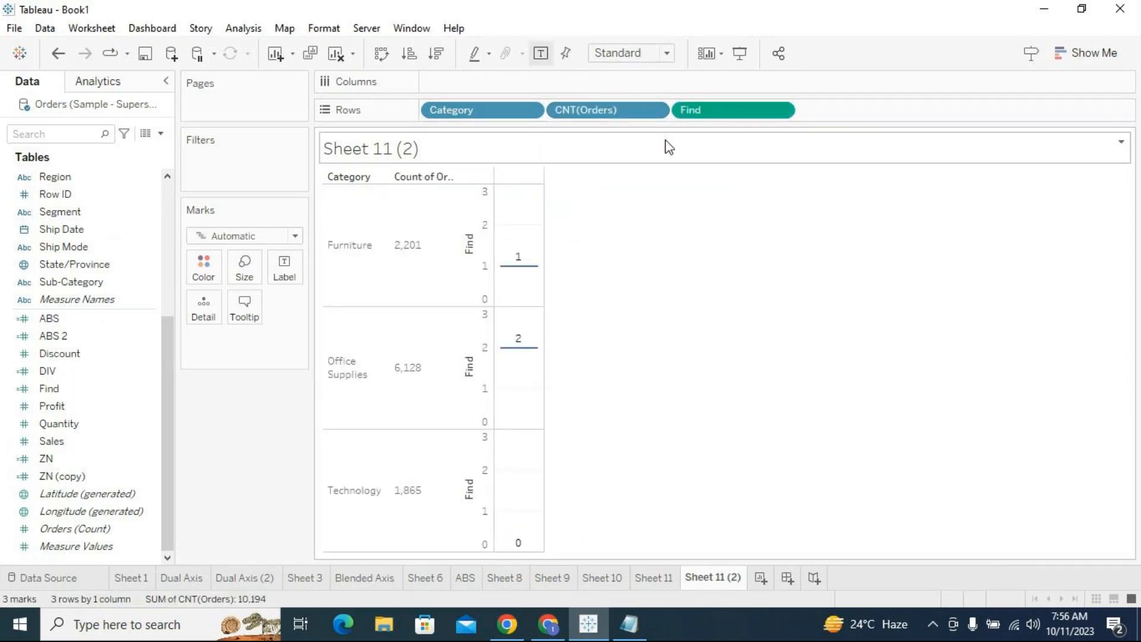
{"action": "left_click", "coordinate": [781, 110]}
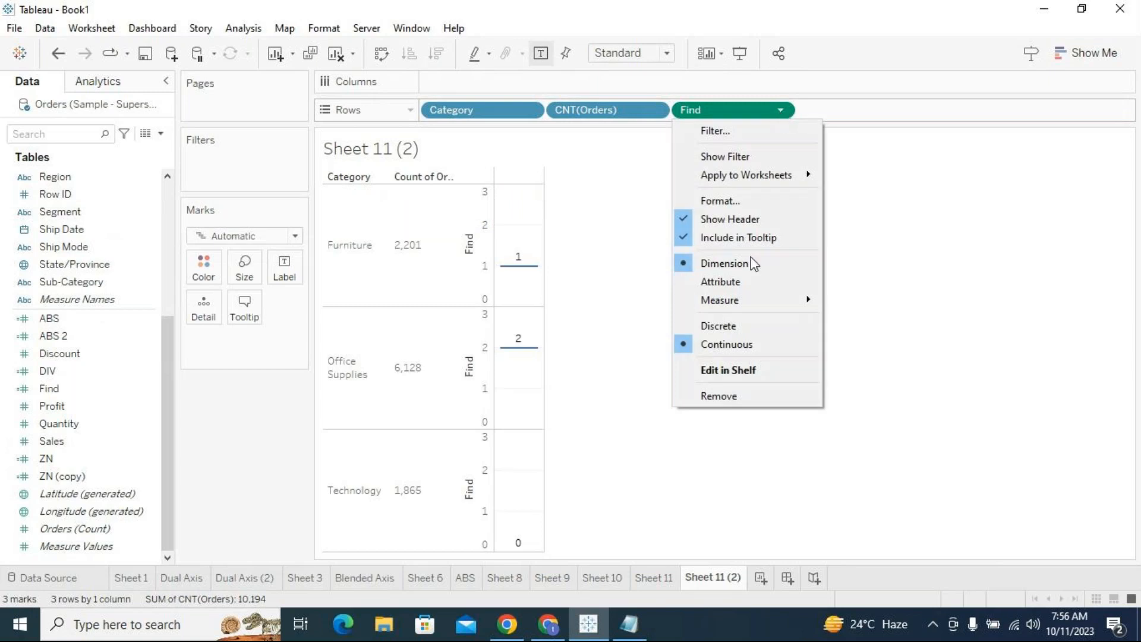
{"action": "left_click", "coordinate": [736, 322]}
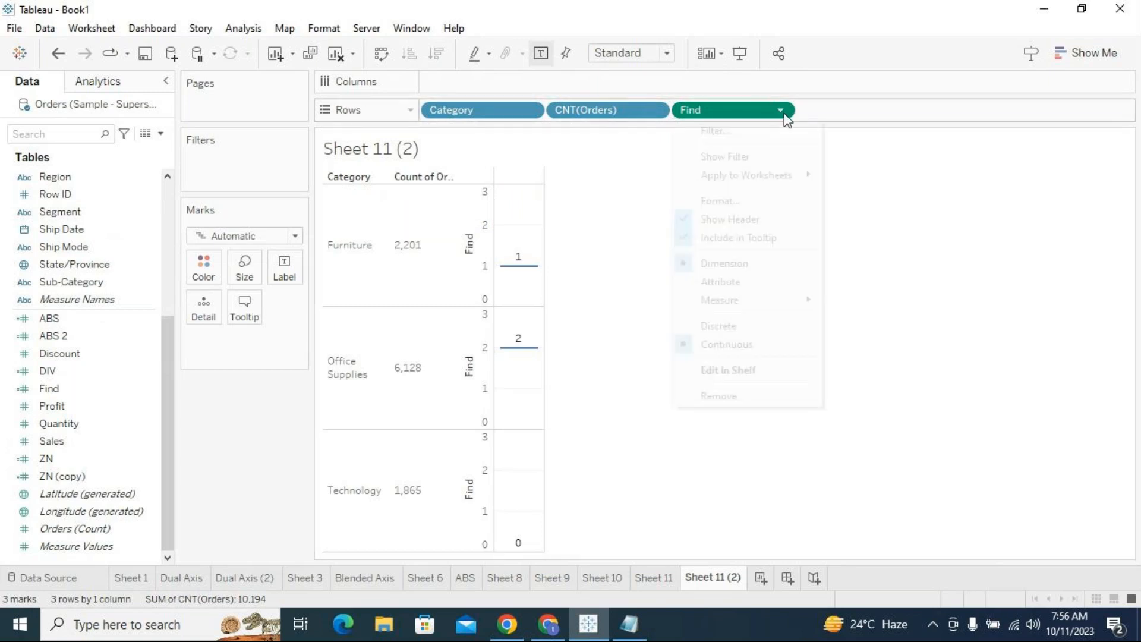
{"action": "left_click", "coordinate": [782, 111]}
{"action": "left_click", "coordinate": [728, 327]}
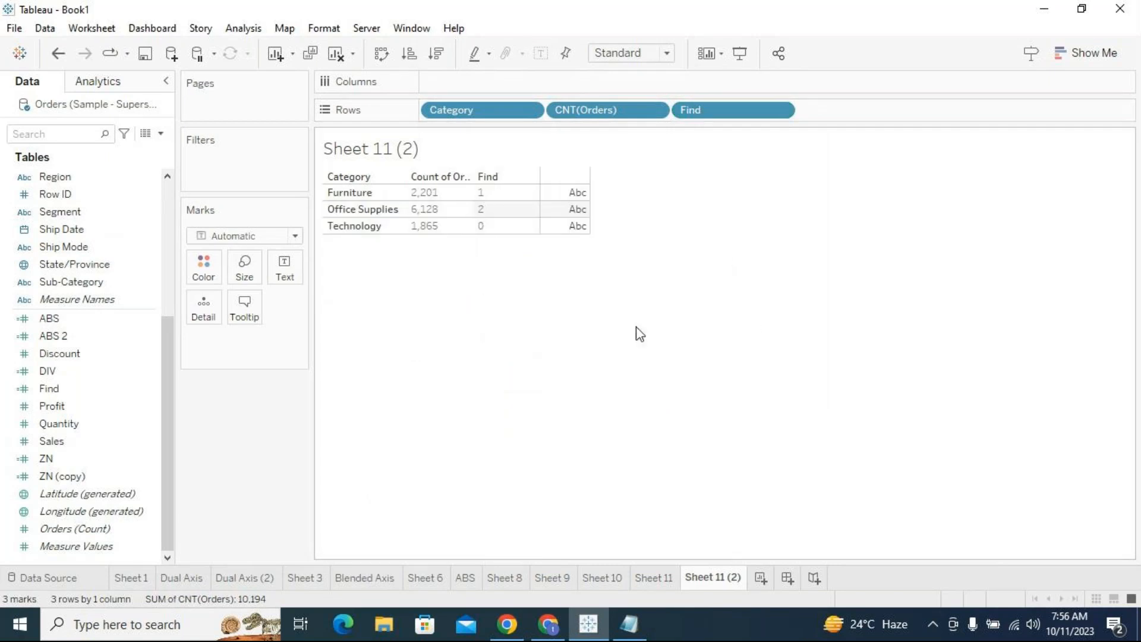
Check the Find value of Office Supplies, and undo the conversion of Find to a discrete dimension.
{"action": "left_click", "coordinate": [490, 209]}
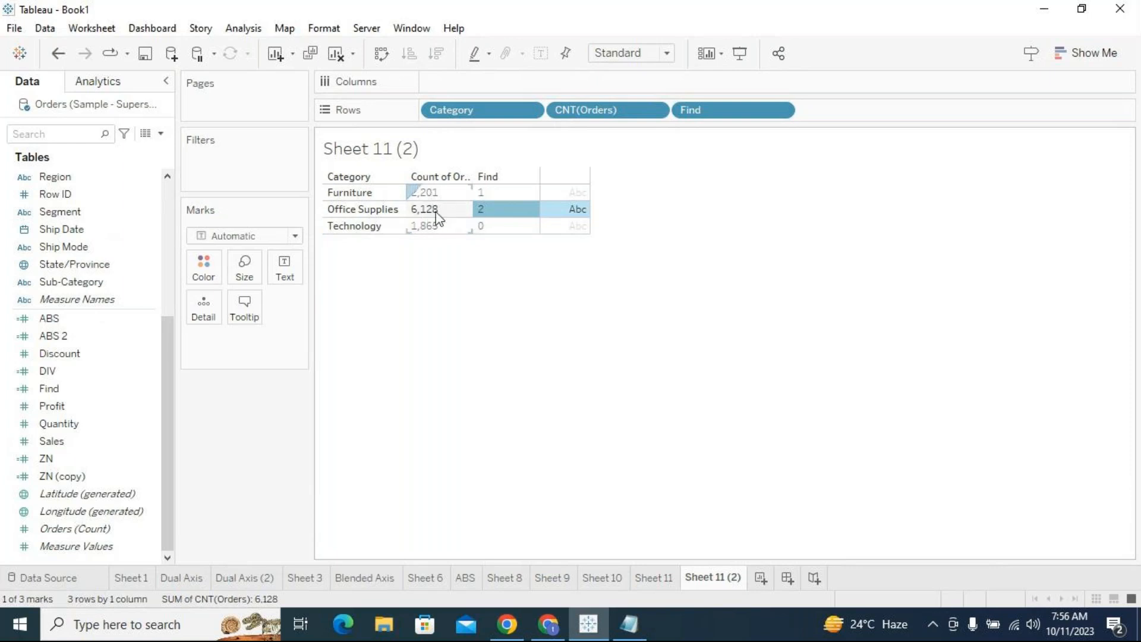
{"action": "mouse_move", "coordinate": [475, 210]}
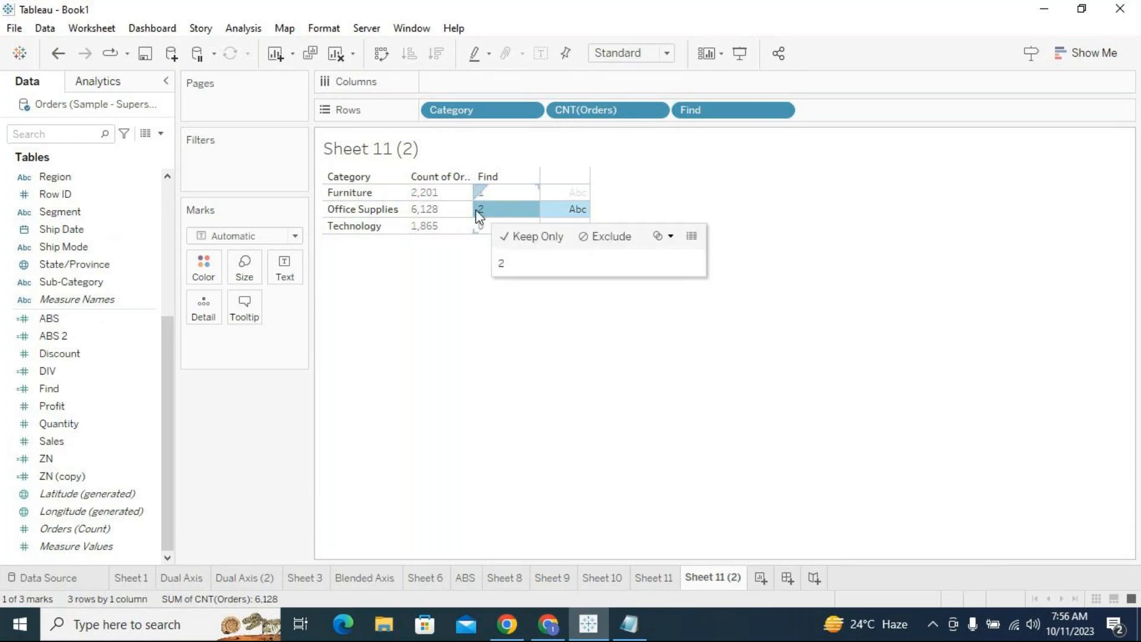
{"action": "left_click", "coordinate": [58, 53]}
{"action": "left_click", "coordinate": [58, 54]}
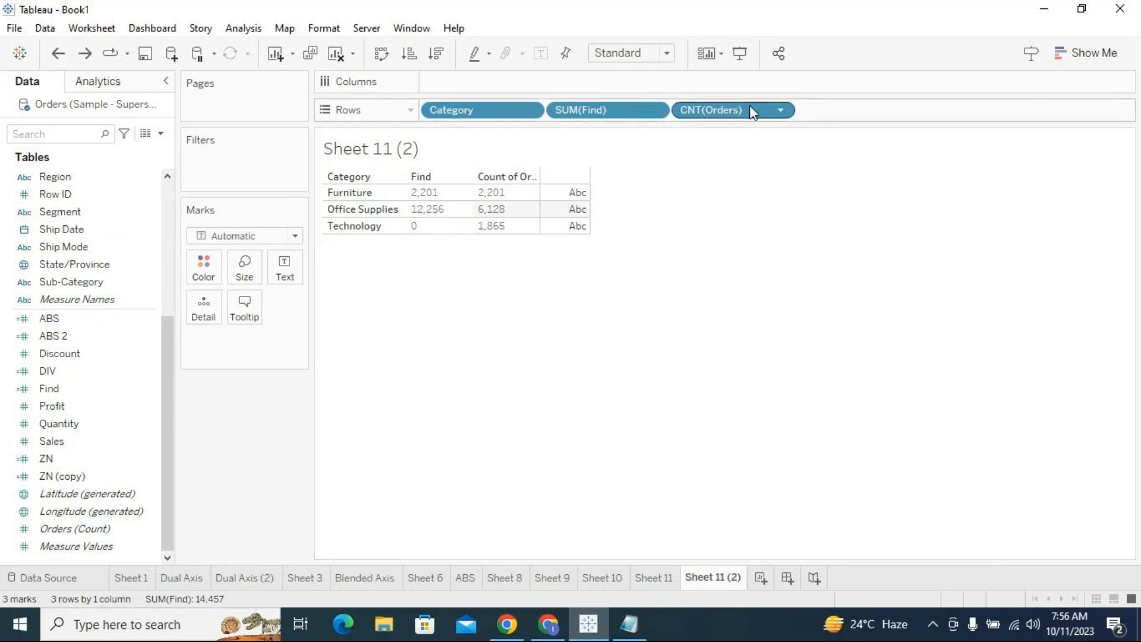
Remove CNT(Orders) from Rows, and convert SUM(Find) to a discrete dimension.
{"action": "left_click_drag", "start_coordinate": [739, 110], "coordinate": [927, 298]}
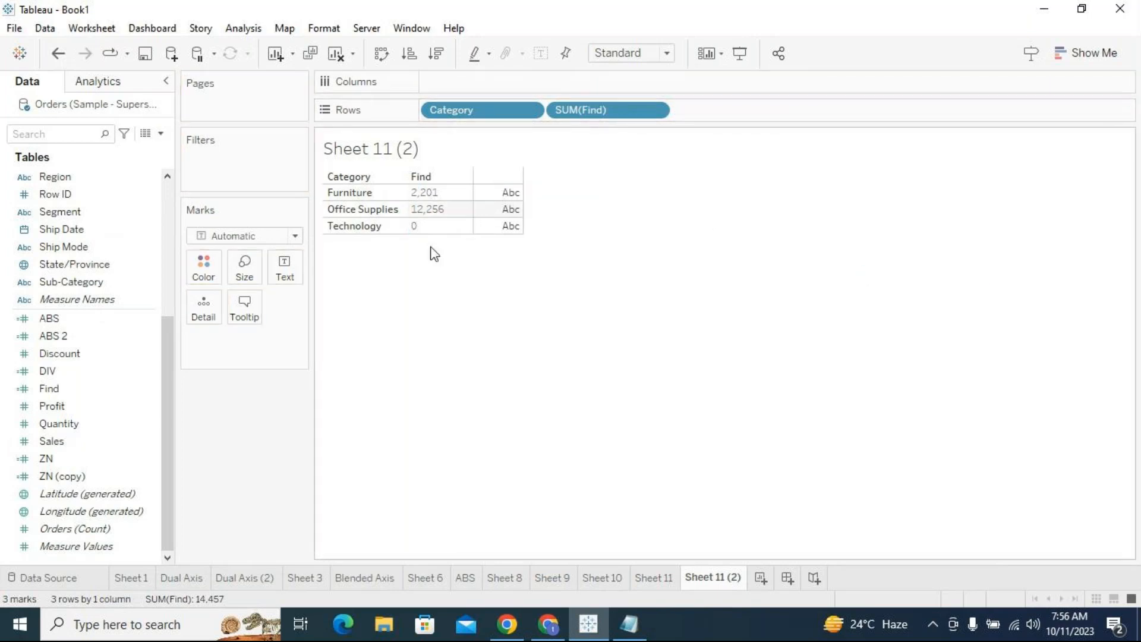
{"action": "left_click", "coordinate": [655, 111]}
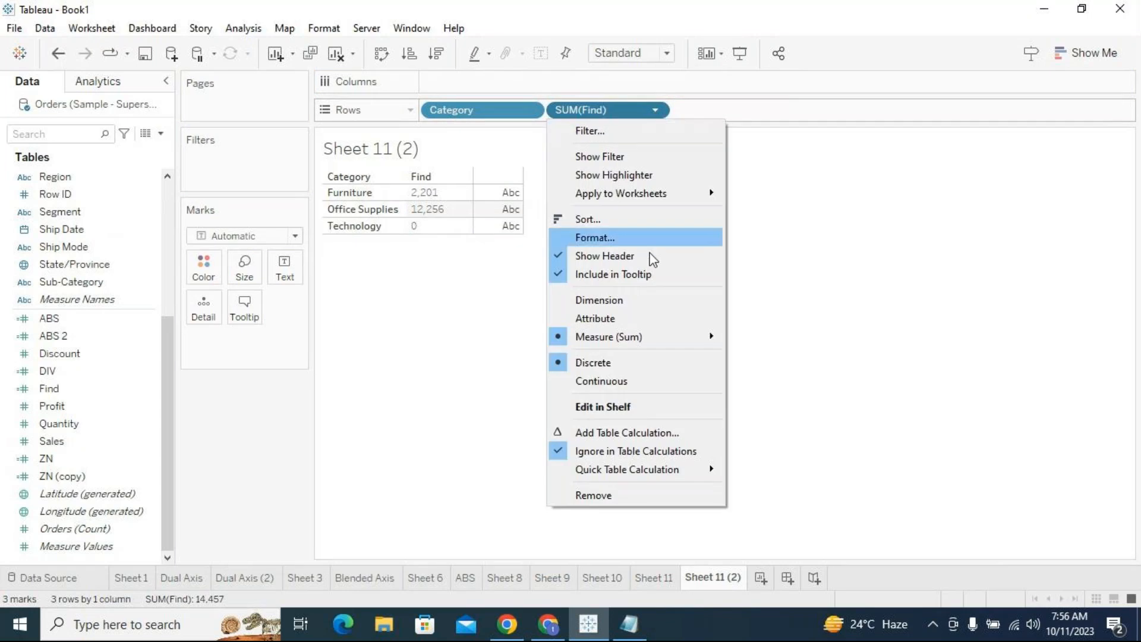
{"action": "left_click", "coordinate": [650, 302]}
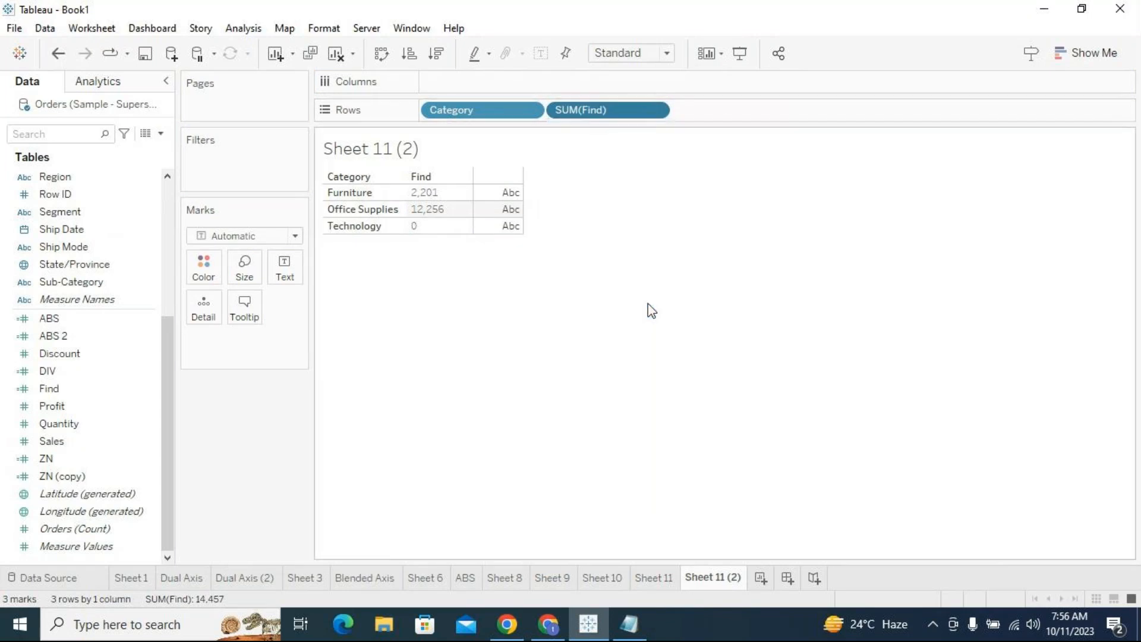
{"action": "left_click", "coordinate": [655, 111]}
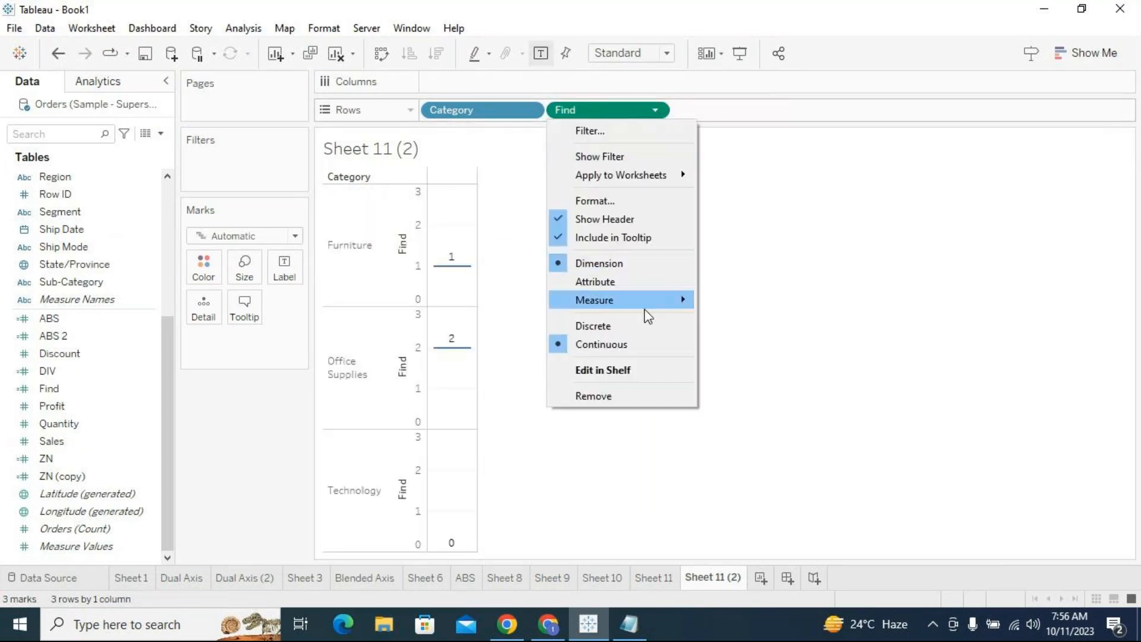
{"action": "left_click", "coordinate": [650, 326]}
Search the data fields for "find" and select the Find field.
{"action": "left_click", "coordinate": [147, 478]}
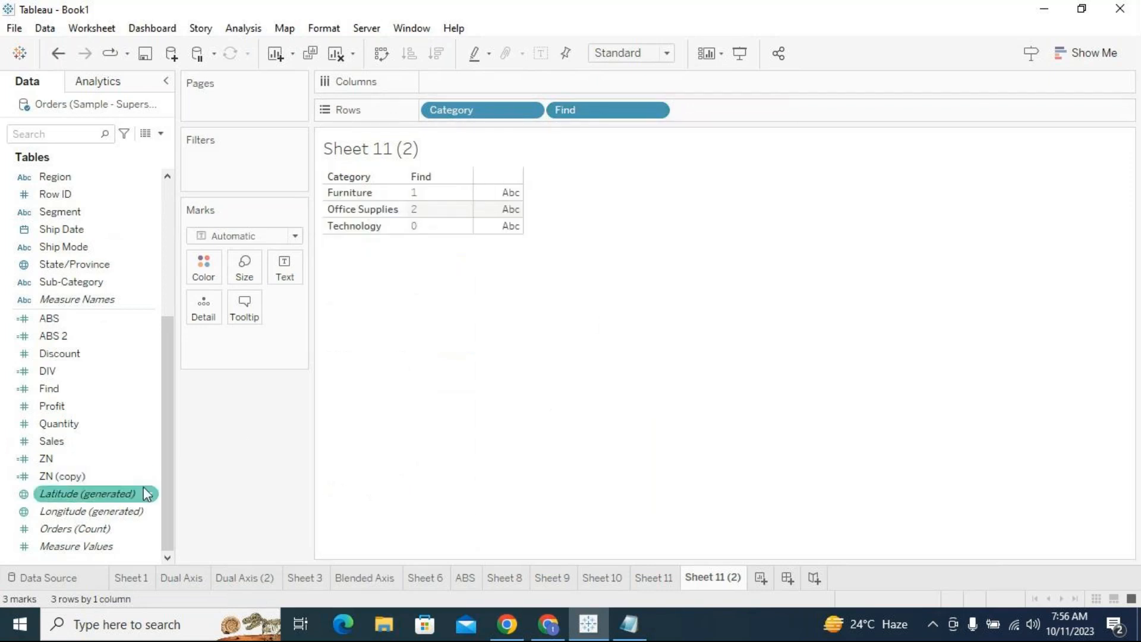
{"action": "scroll", "coordinate": [167, 432], "scroll_direction": "up", "scroll_amount": 1}
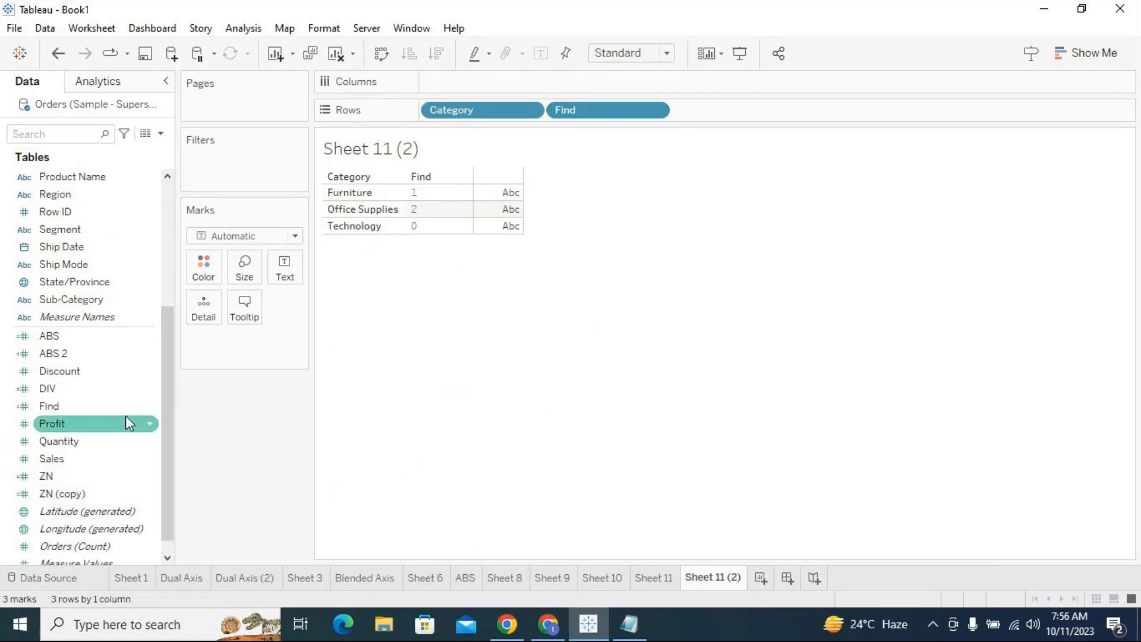
{"action": "scroll", "coordinate": [134, 417], "scroll_direction": "down", "scroll_amount": 1}
{"action": "scroll", "coordinate": [67, 446], "scroll_direction": "up", "scroll_amount": 5}
{"action": "scroll", "coordinate": [67, 446], "scroll_direction": "down", "scroll_amount": 4}
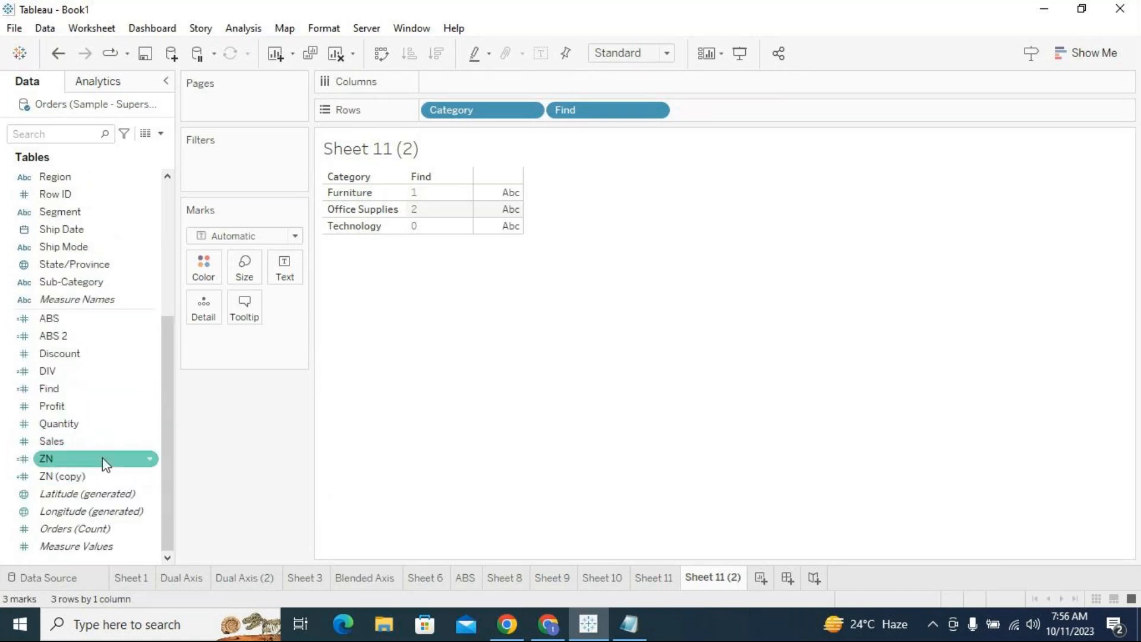
{"action": "scroll", "coordinate": [118, 334], "scroll_direction": "up", "scroll_amount": 4}
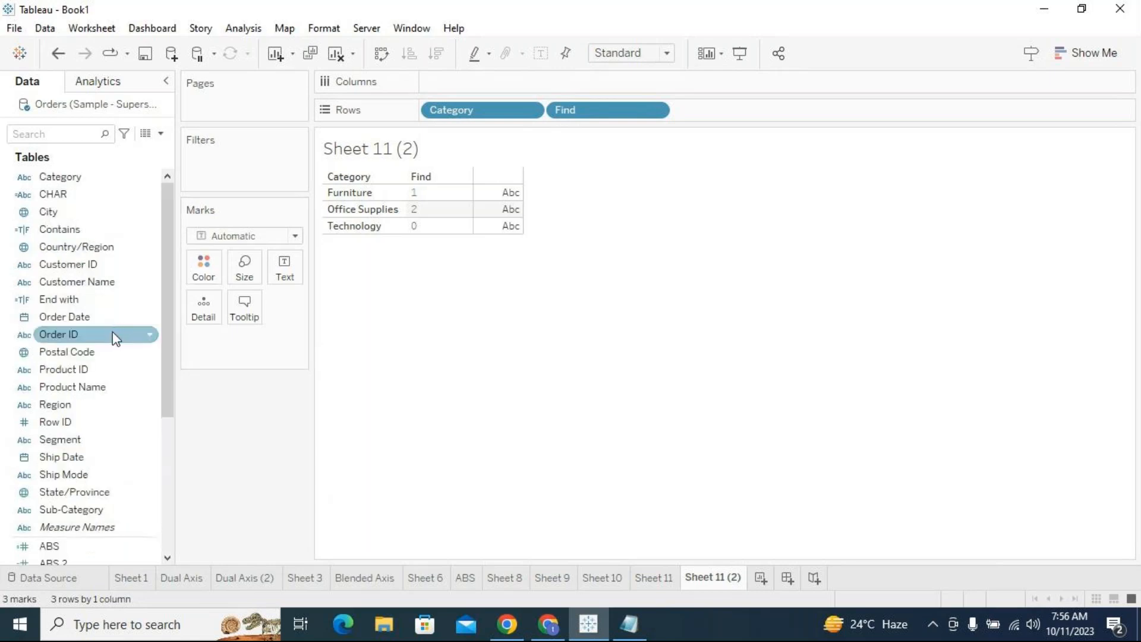
{"action": "scroll", "coordinate": [106, 375], "scroll_direction": "down", "scroll_amount": 3}
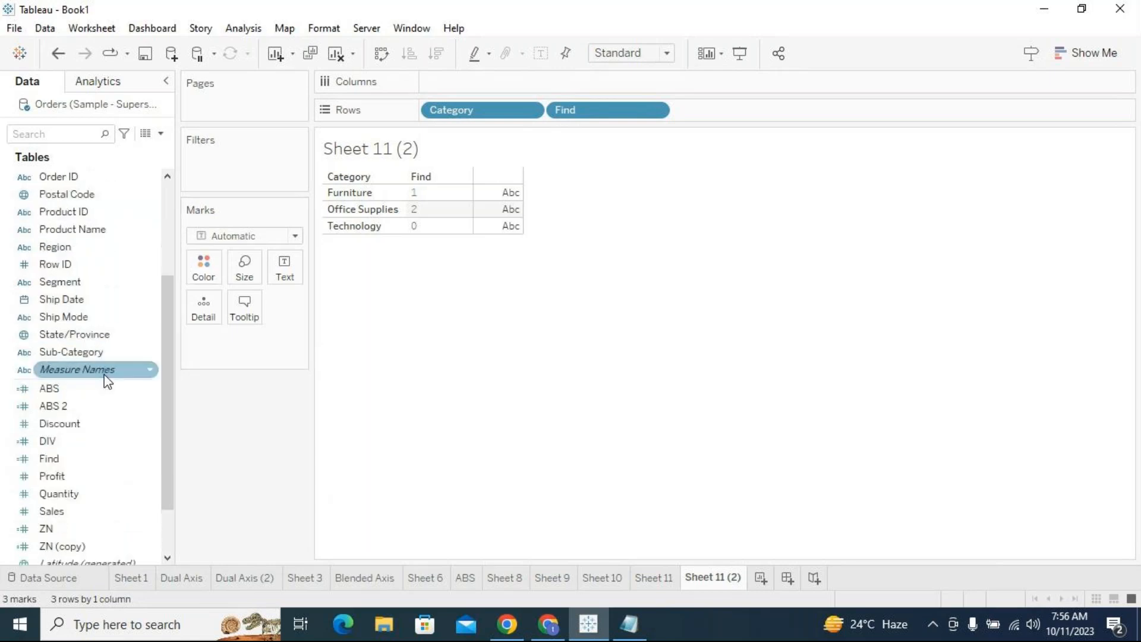
{"action": "scroll", "coordinate": [106, 380], "scroll_direction": "down", "scroll_amount": 1}
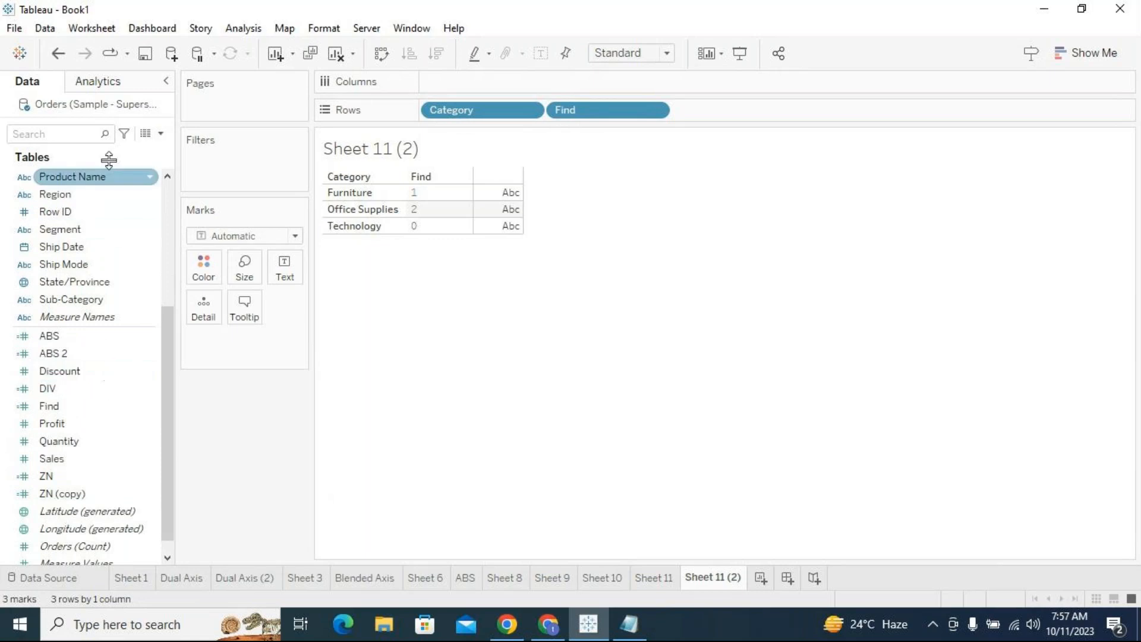
{"action": "left_click", "coordinate": [83, 131]}
{"action": "type", "text": "find"}
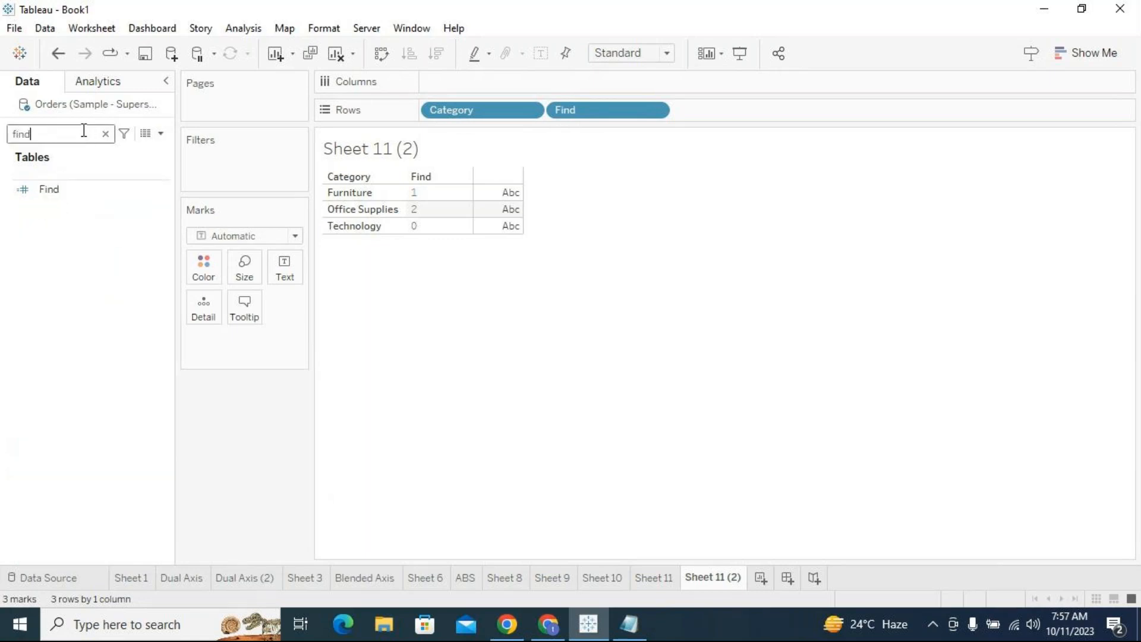
{"action": "left_click", "coordinate": [87, 189]}
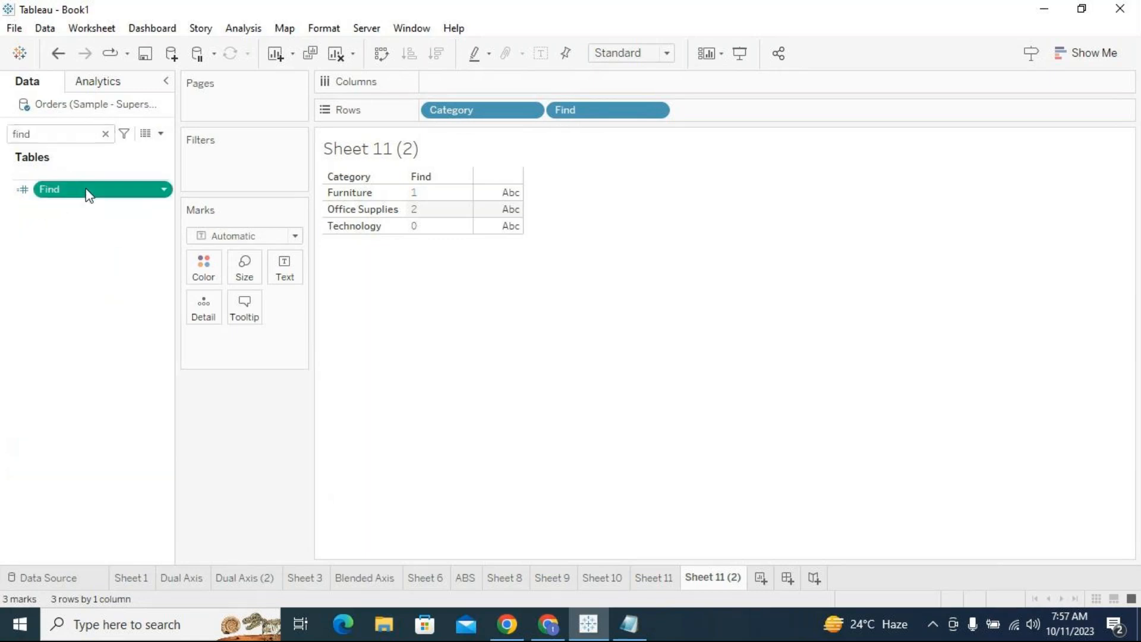
Set the default aggregation of the Find field to Average.
{"action": "left_click", "coordinate": [164, 190]}
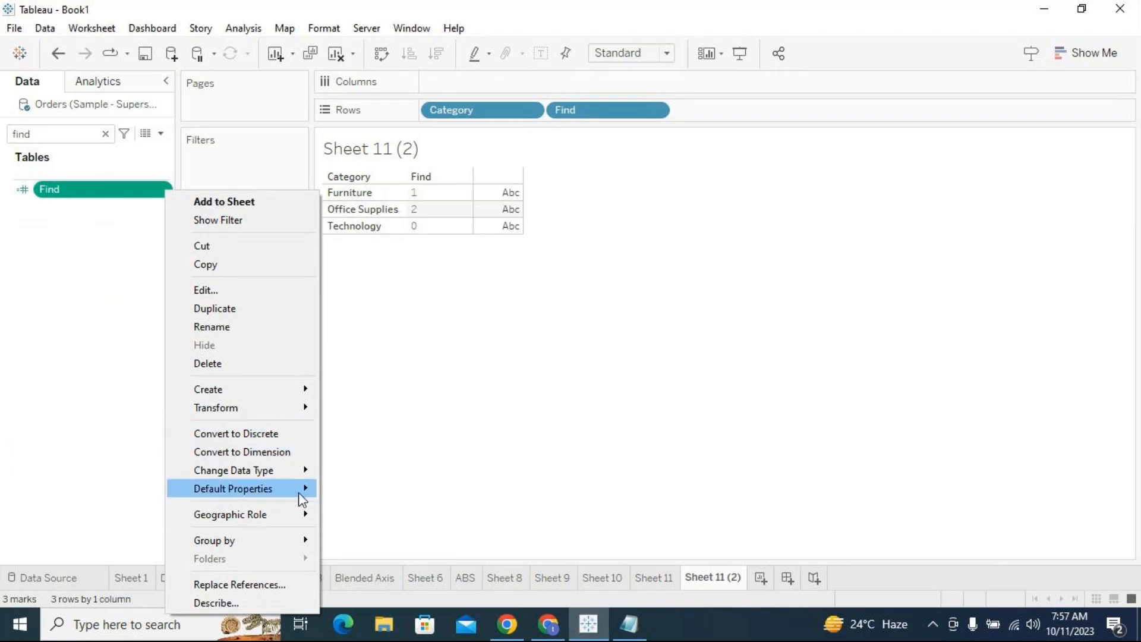
{"action": "mouse_move", "coordinate": [302, 491]}
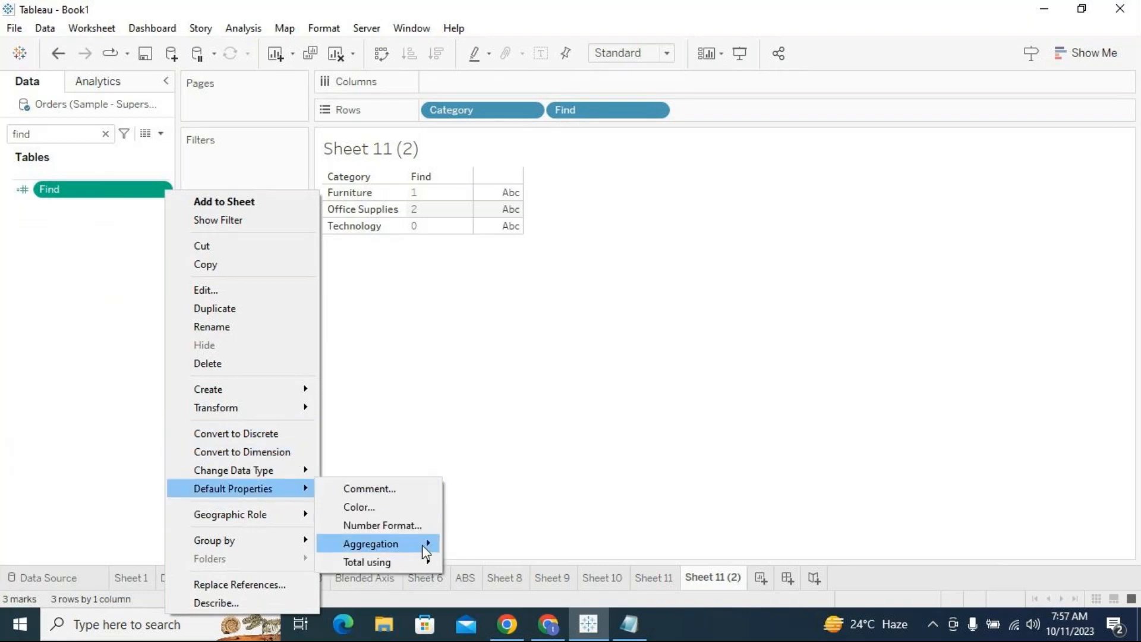
{"action": "mouse_move", "coordinate": [427, 544]}
{"action": "left_click", "coordinate": [483, 438]}
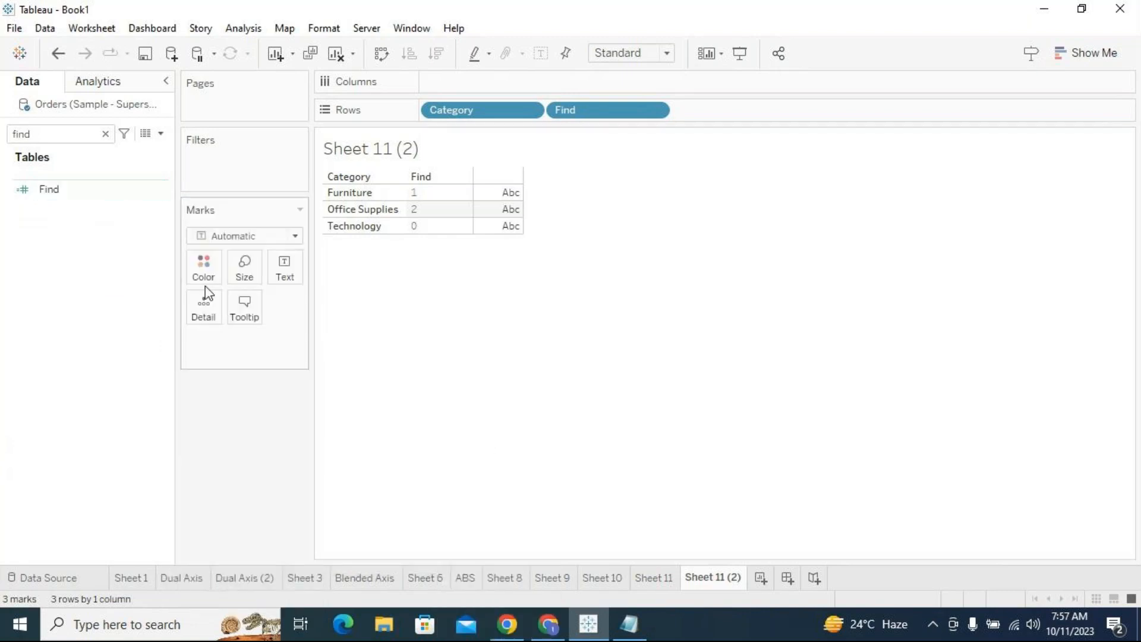
Set the default number format of the Find field to Number (Custom) with 0 decimal places.
{"action": "left_click", "coordinate": [166, 190]}
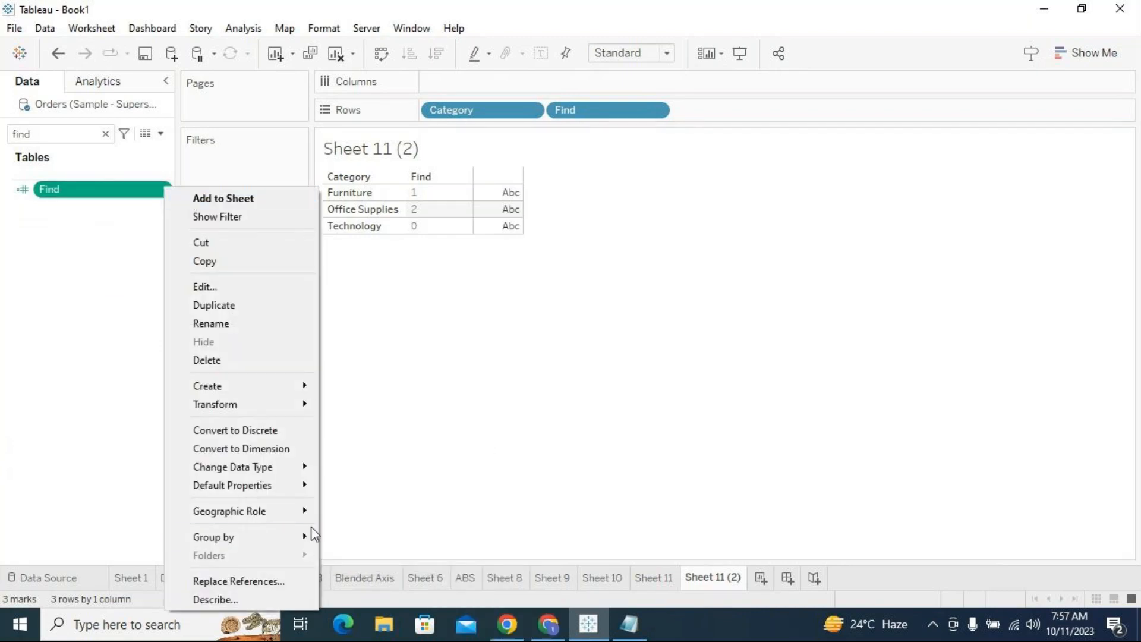
{"action": "mouse_move", "coordinate": [301, 537]}
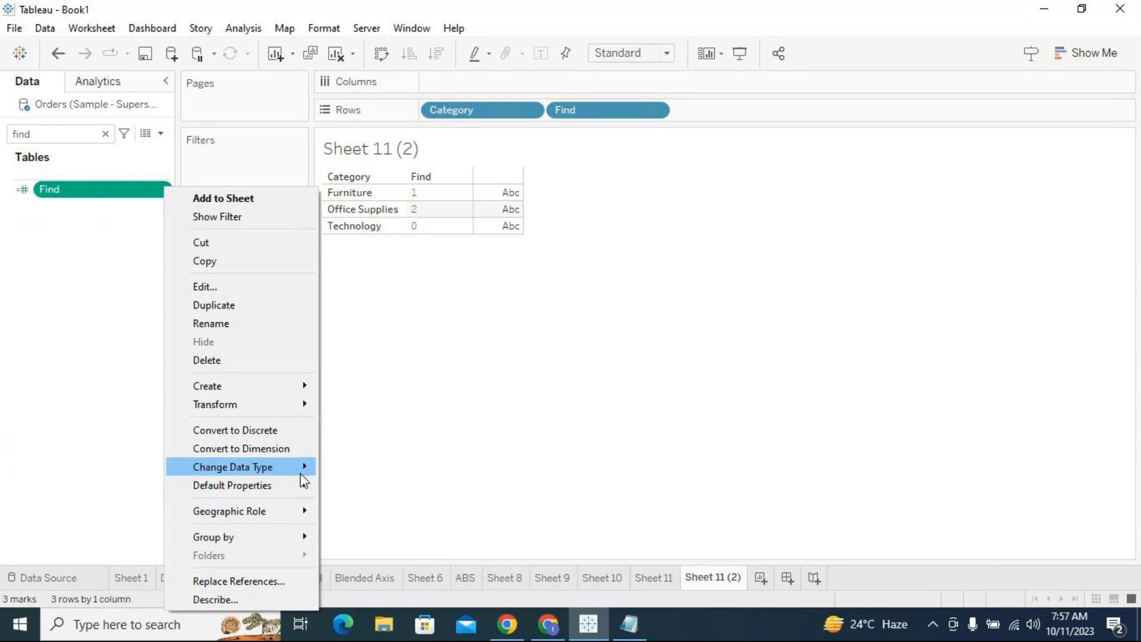
{"action": "mouse_move", "coordinate": [304, 487]}
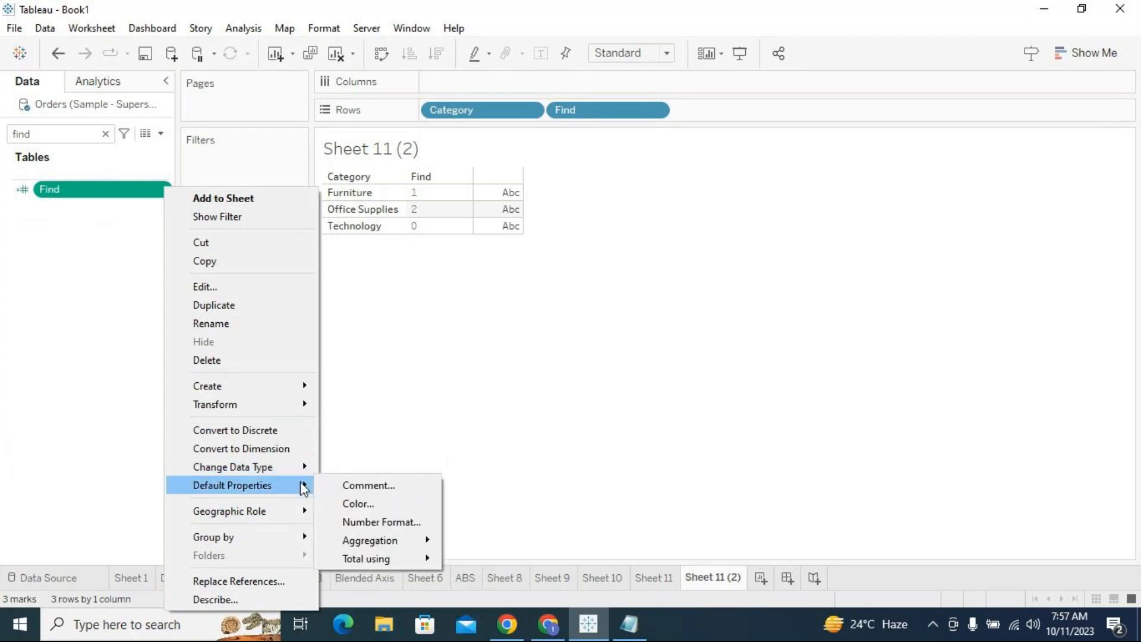
{"action": "left_click", "coordinate": [382, 521]}
{"action": "left_click", "coordinate": [466, 228]}
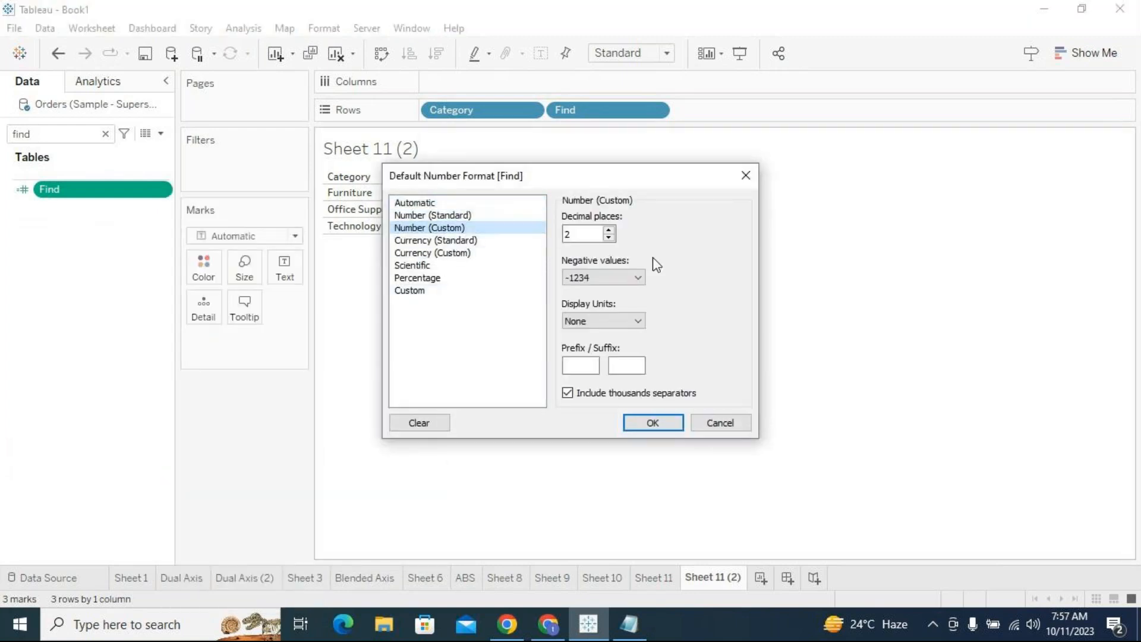
{"action": "left_click", "coordinate": [609, 237]}
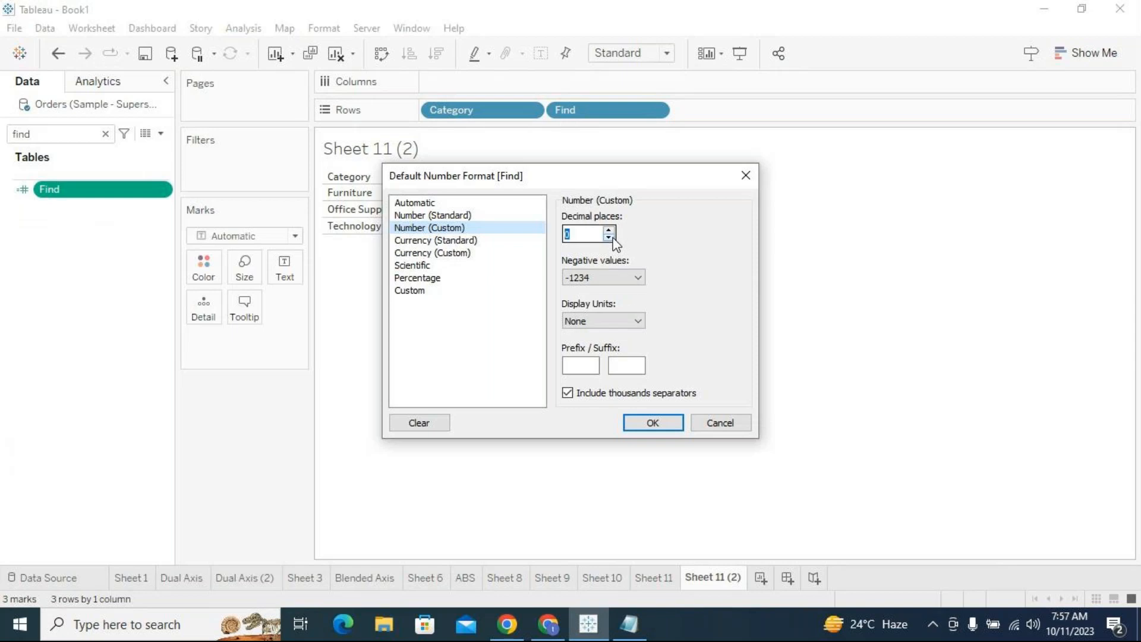
{"action": "left_click", "coordinate": [632, 424]}
Replace the Find dimension on Rows with AVG(Find), and make AVG(Find) discrete.
{"action": "mouse_move", "coordinate": [79, 190]}
{"action": "left_mouse_down"}
{"action": "mouse_move", "coordinate": [132, 194]}
{"action": "mouse_move", "coordinate": [704, 110]}
{"action": "left_mouse_up"}
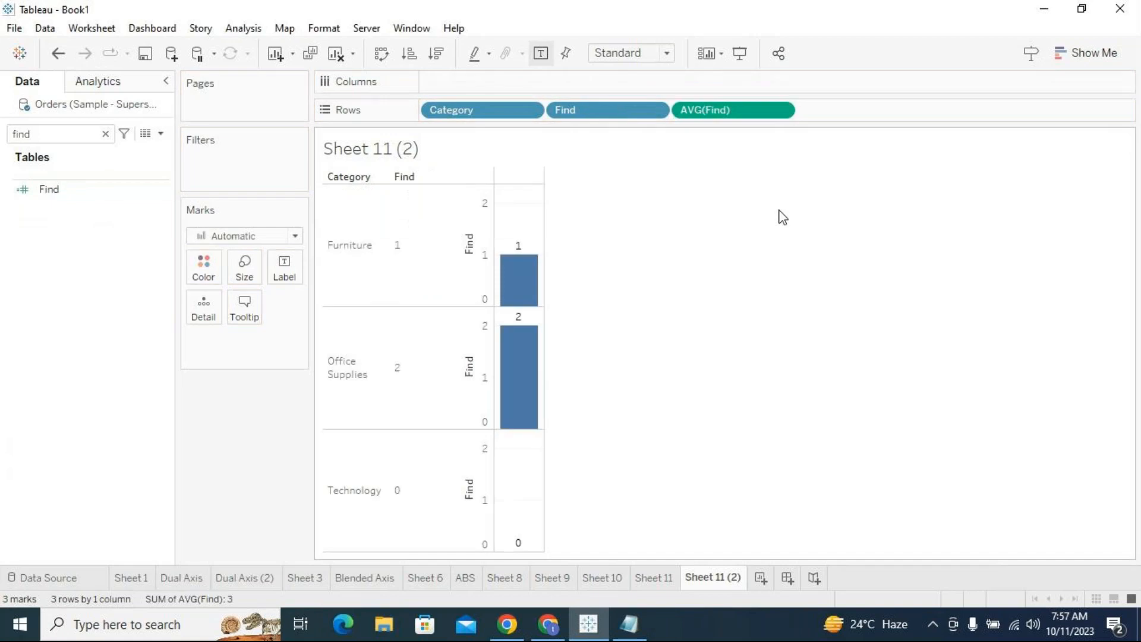
{"action": "left_click_drag", "start_coordinate": [616, 113], "coordinate": [700, 129]}
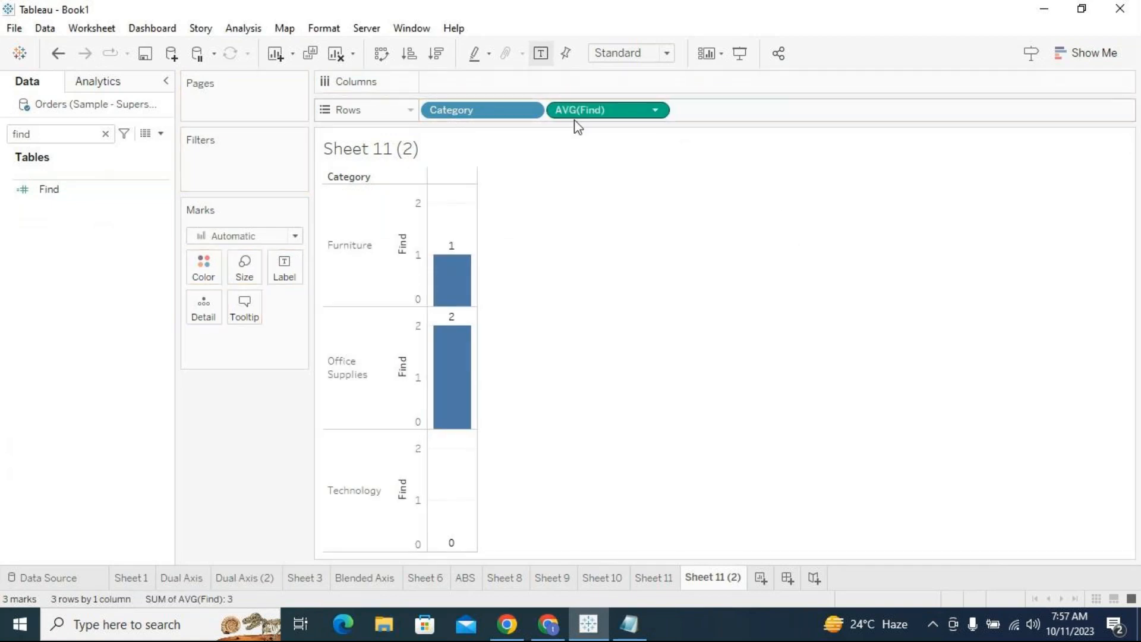
{"action": "left_click", "coordinate": [656, 112]}
{"action": "left_click", "coordinate": [601, 328]}
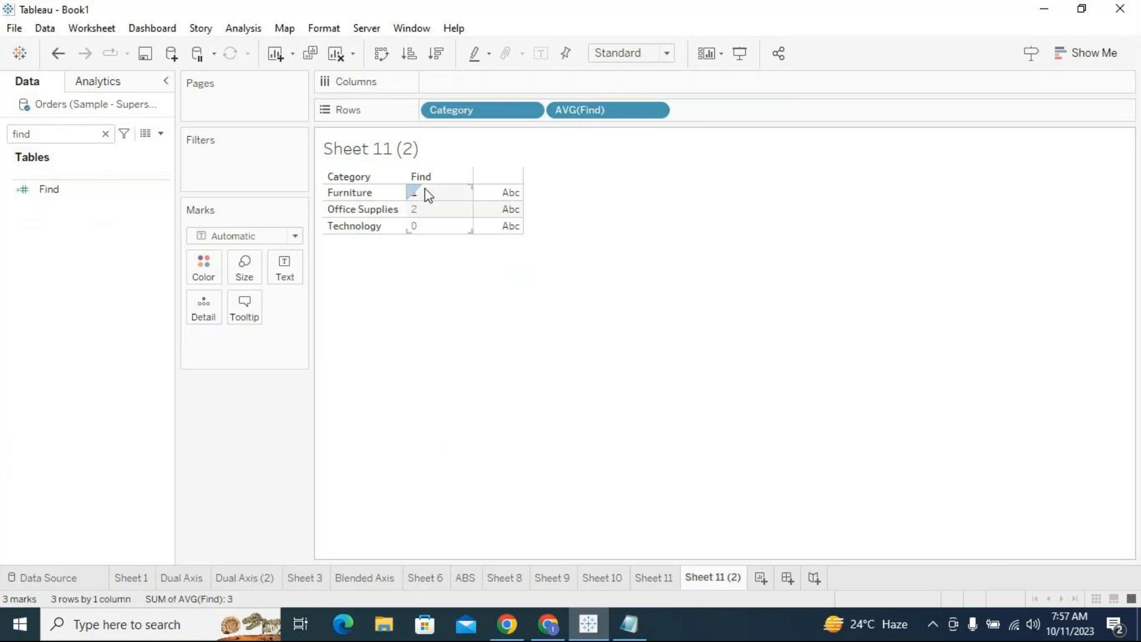
Clear the field search and open the Find calculation for editing, keeping the Category table in view.
{"action": "left_click", "coordinate": [105, 134]}
{"action": "scroll", "coordinate": [68, 480], "scroll_direction": "down", "scroll_amount": 3}
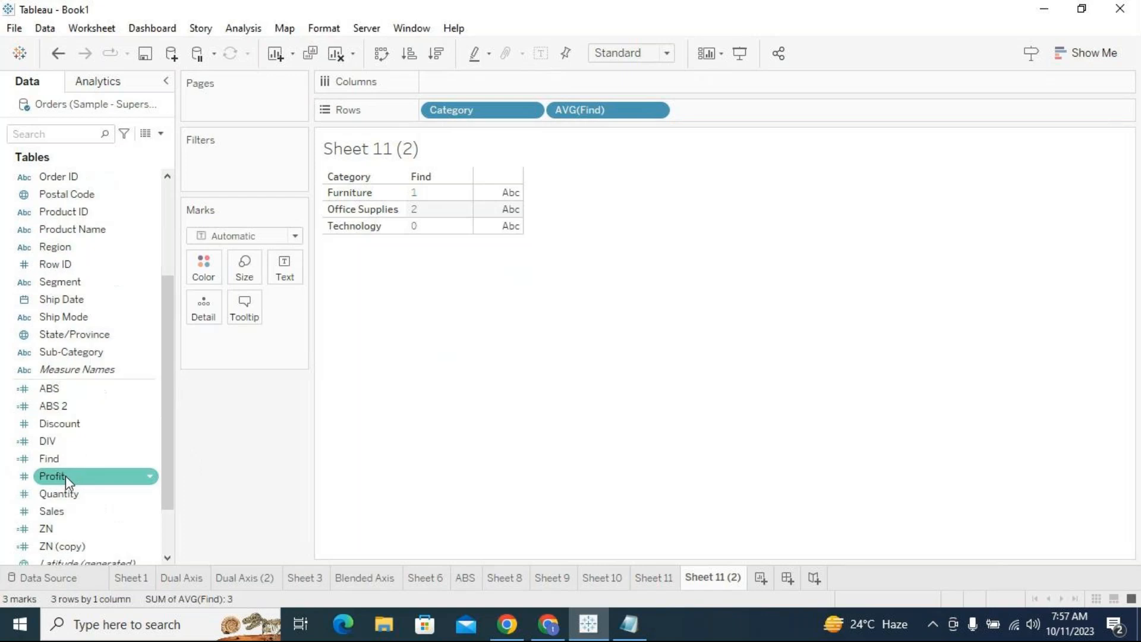
{"action": "right_click", "coordinate": [113, 458]}
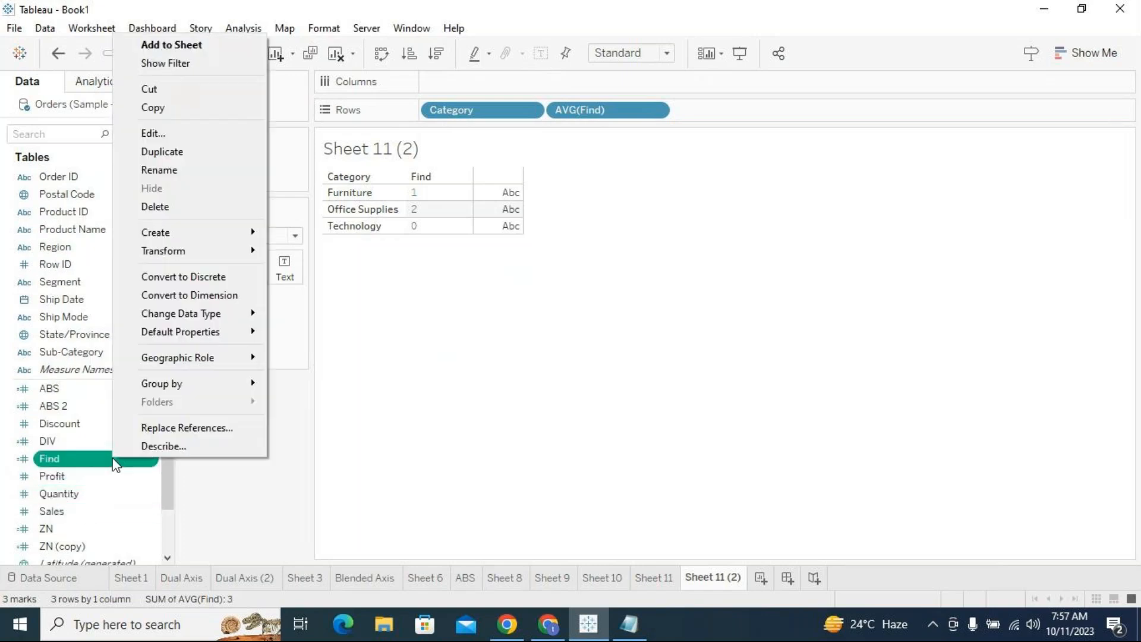
{"action": "left_click", "coordinate": [169, 134]}
{"action": "left_click_drag", "start_coordinate": [543, 255], "coordinate": [559, 243]}
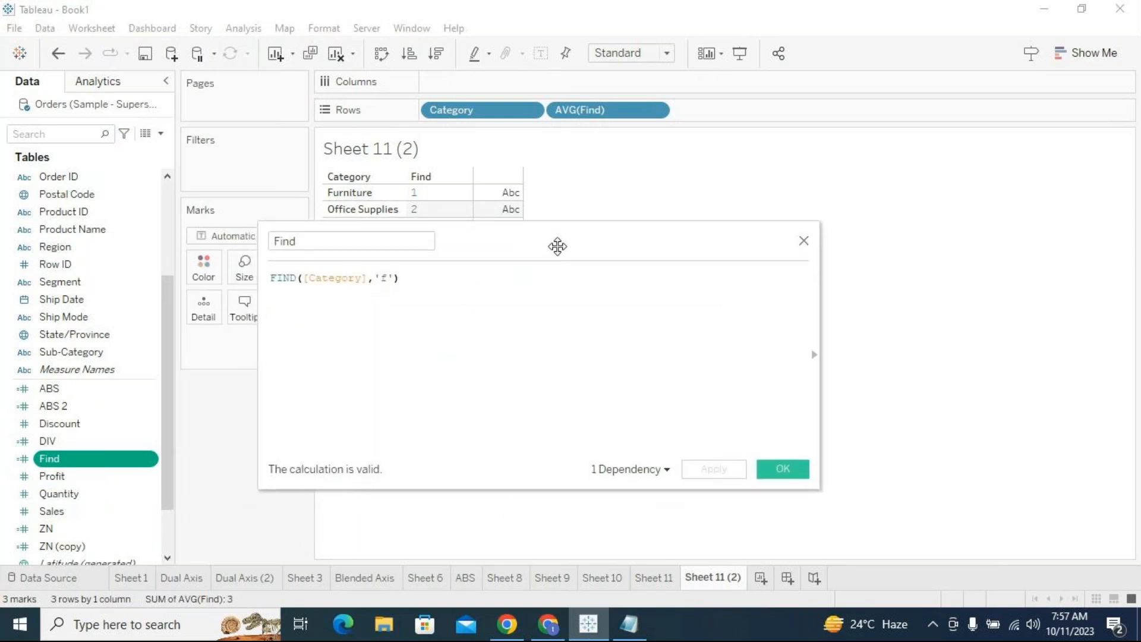
Compare the 'f' argument of the Find formula with the letters and Find values of Furniture, Office Supplies and Technology.
{"action": "left_click", "coordinate": [382, 276]}
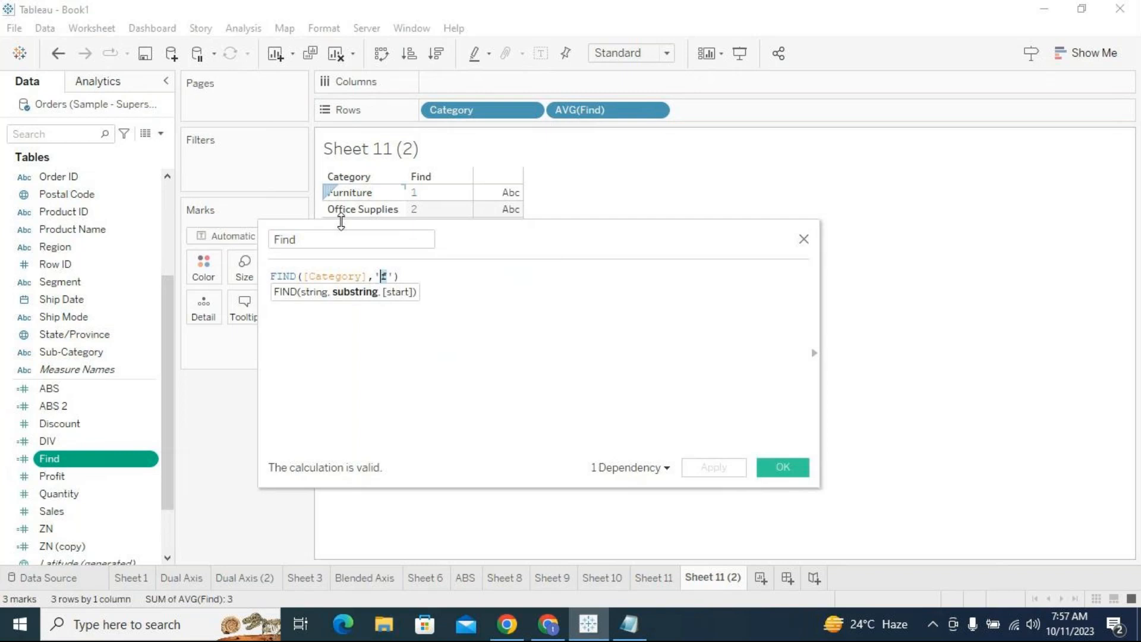
{"action": "mouse_move", "coordinate": [492, 250]}
{"action": "left_mouse_down"}
{"action": "mouse_move", "coordinate": [500, 241]}
{"action": "mouse_move", "coordinate": [504, 252]}
{"action": "left_mouse_up"}
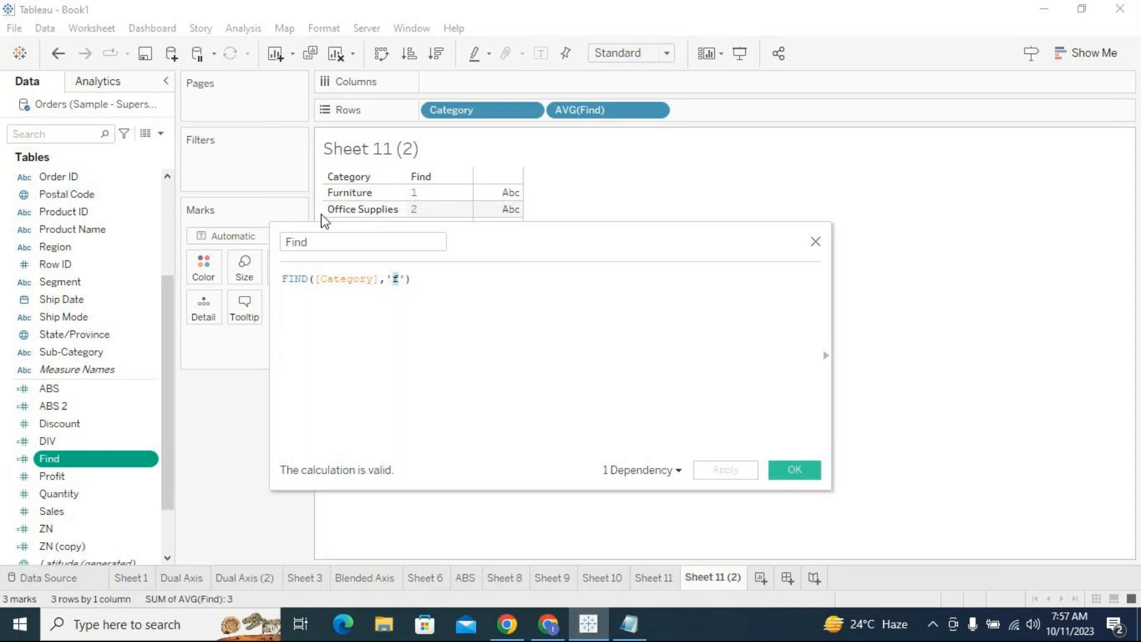
{"action": "left_click_drag", "start_coordinate": [570, 248], "coordinate": [572, 231]}
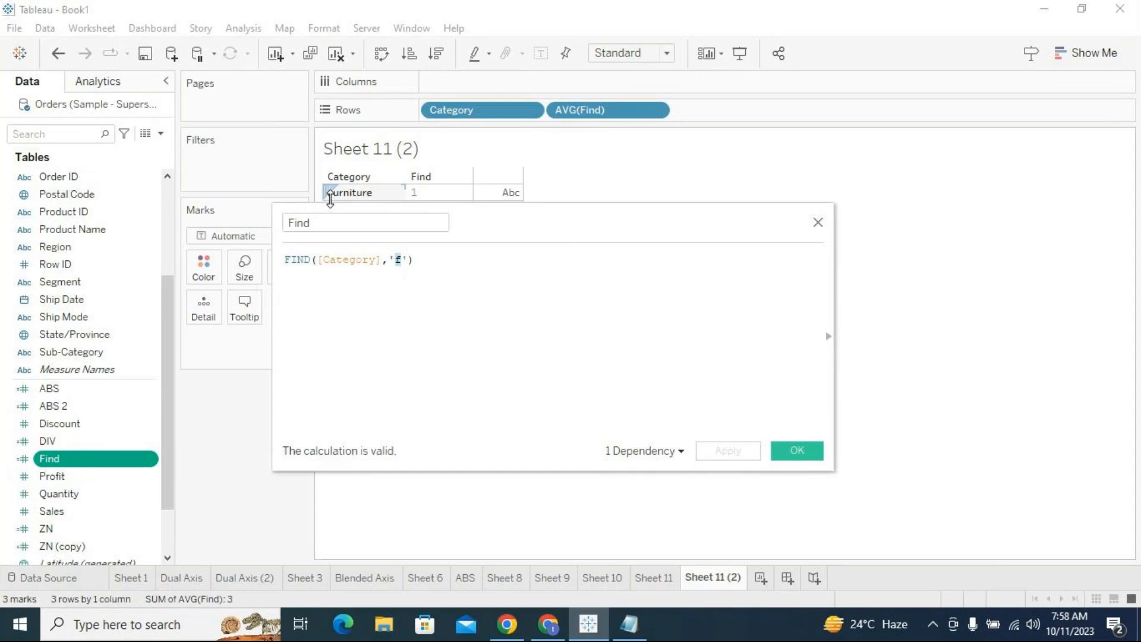
{"action": "left_click", "coordinate": [403, 261]}
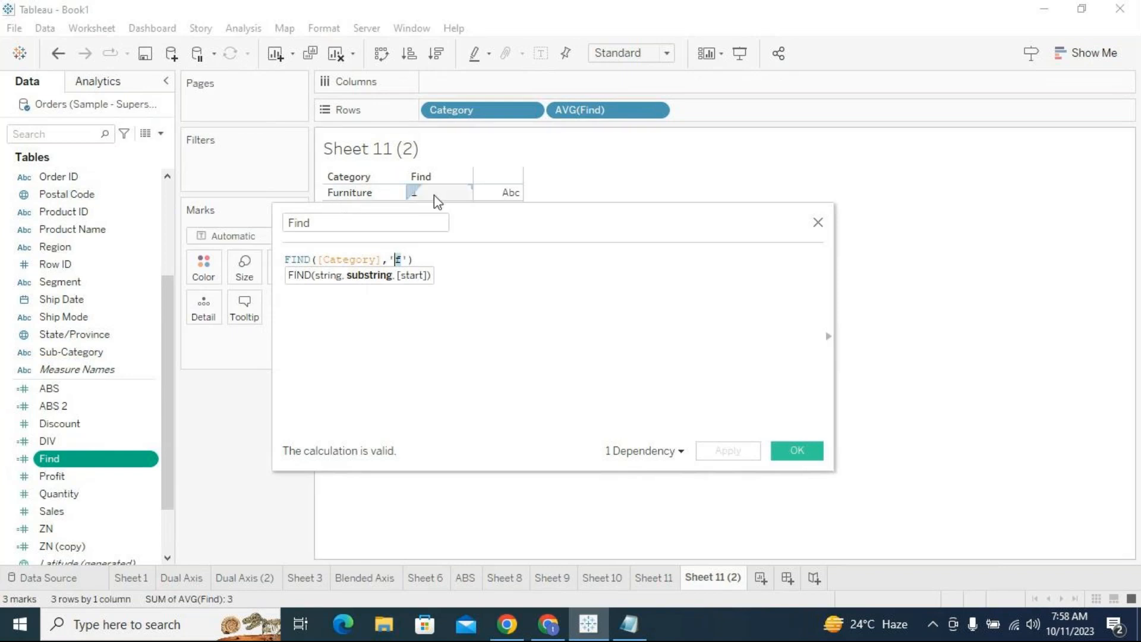
{"action": "left_click_drag", "start_coordinate": [500, 224], "coordinate": [501, 236]}
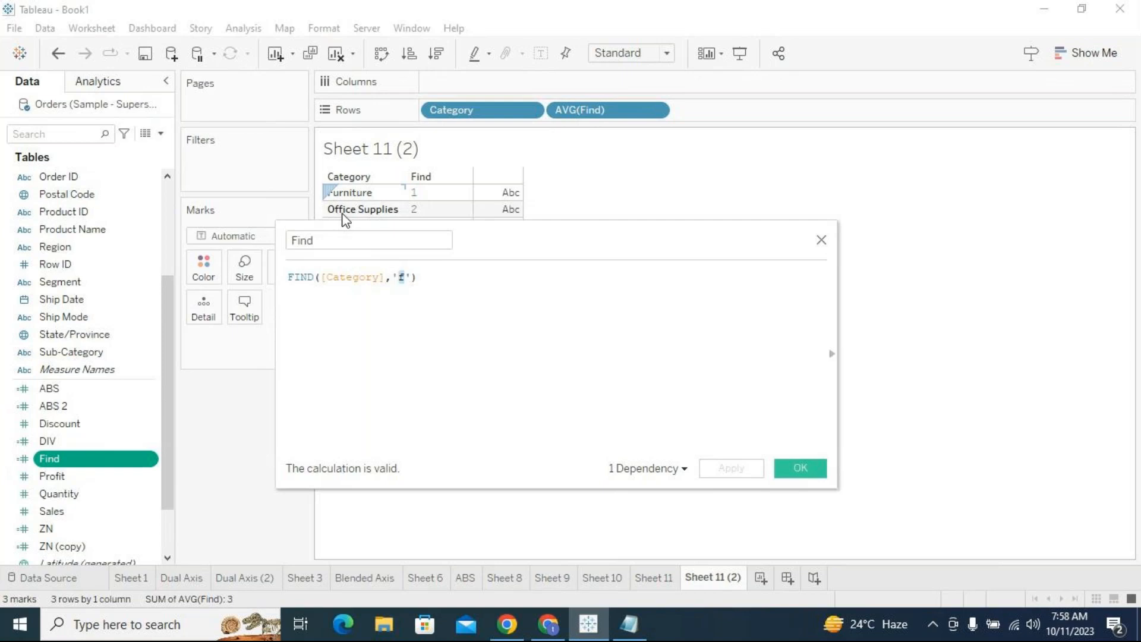
{"action": "left_click_drag", "start_coordinate": [528, 247], "coordinate": [440, 275]}
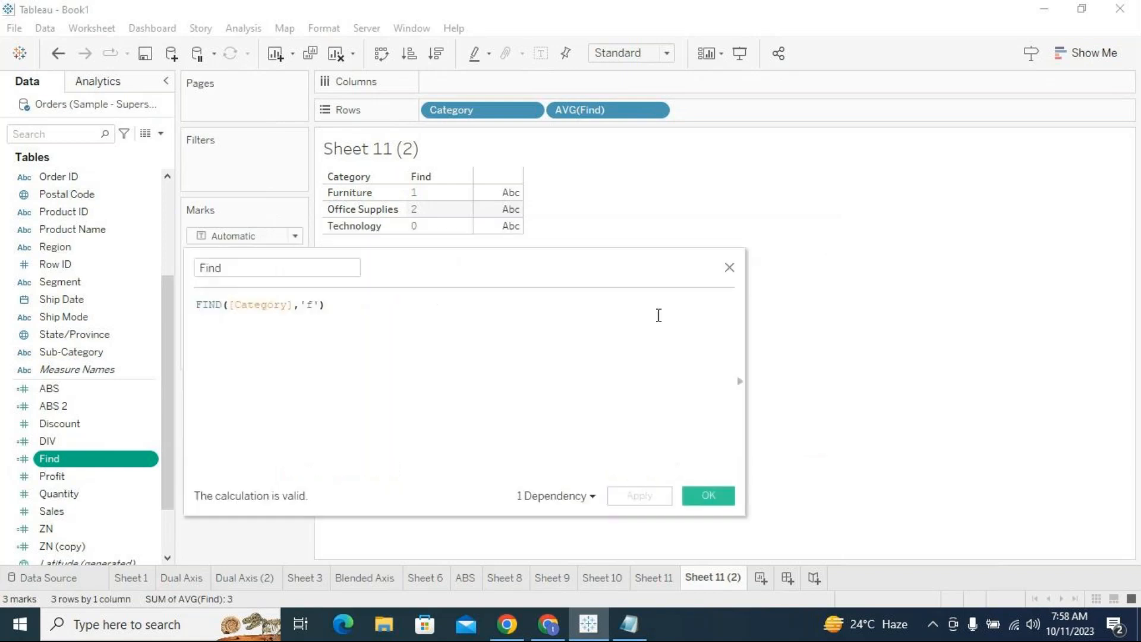
Look up "find" in the calculation editor's function reference and read the FIND description.
{"action": "left_click", "coordinate": [740, 381]}
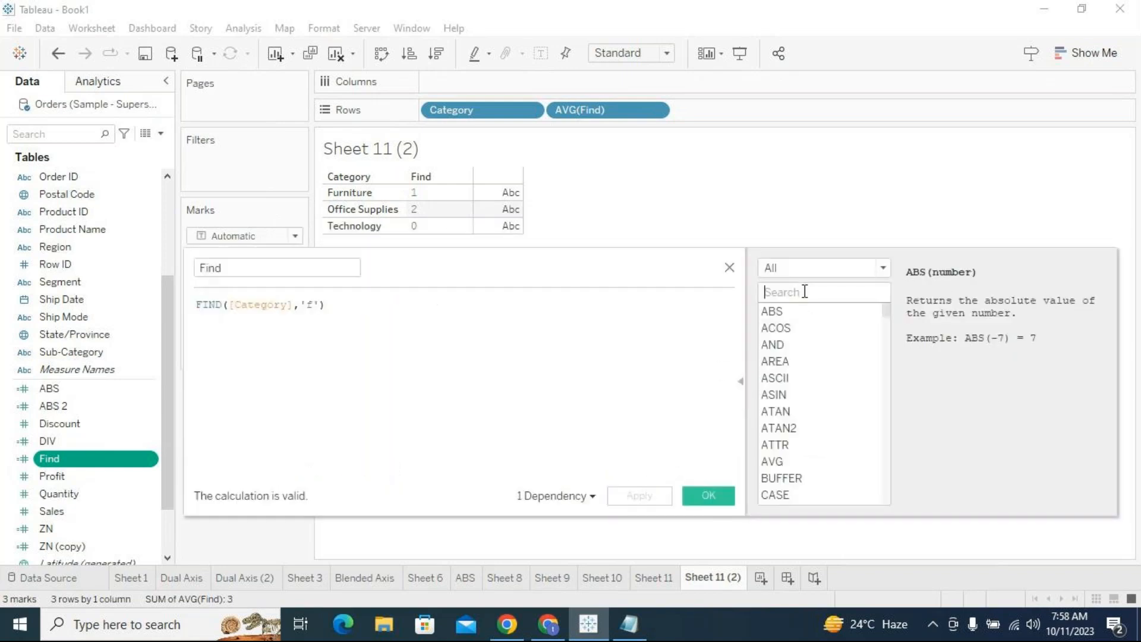
{"action": "type", "text": "find"}
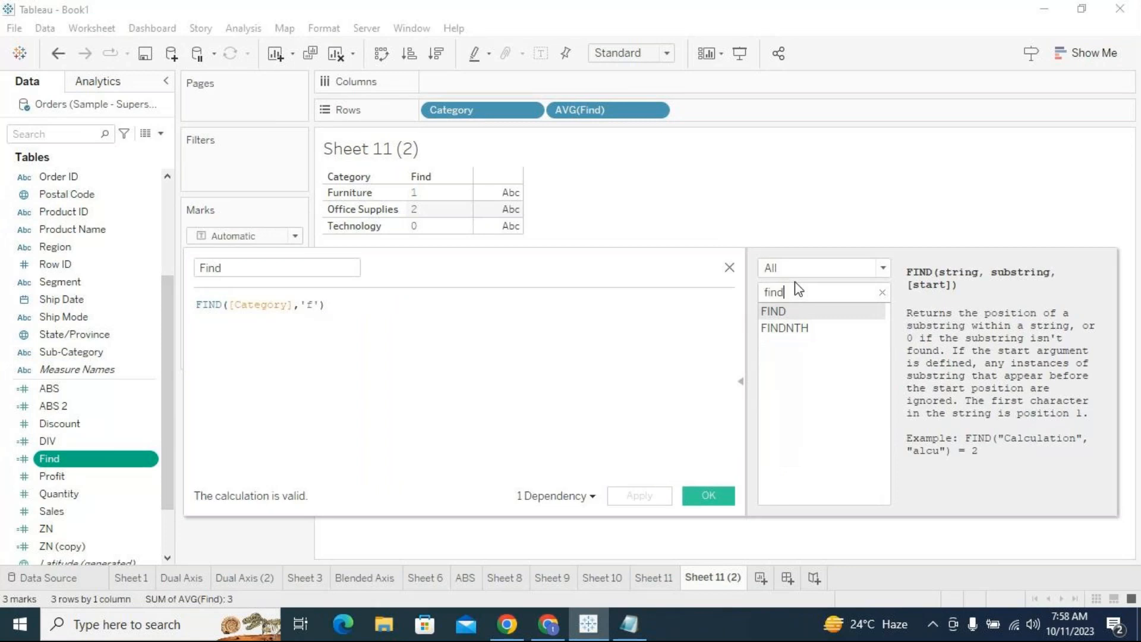
{"action": "left_click_drag", "start_coordinate": [649, 275], "coordinate": [592, 294]}
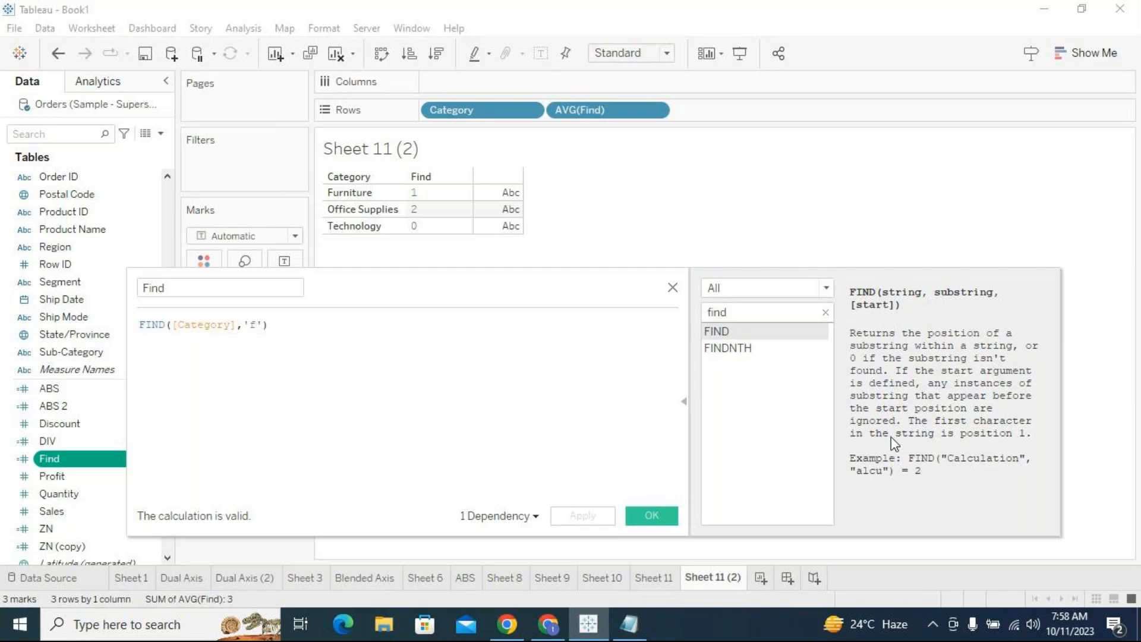
Add a start argument of 2 to the Find formula and apply it, keeping the Category table in view with the function reference collapsed.
{"action": "left_click", "coordinate": [332, 214]}
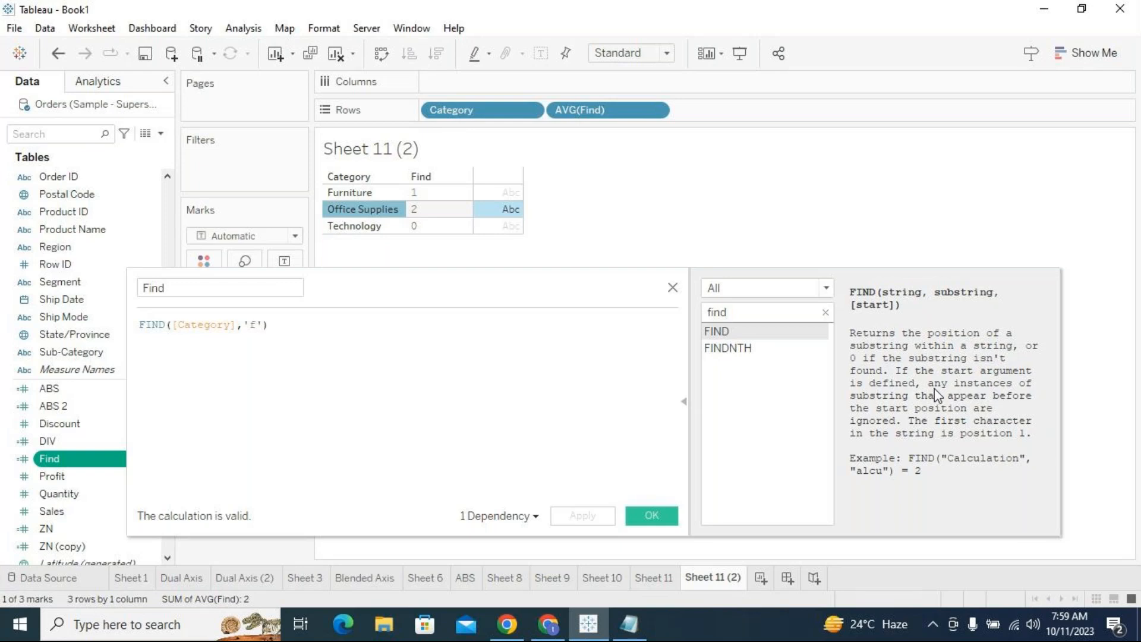
{"action": "left_click", "coordinate": [265, 327]}
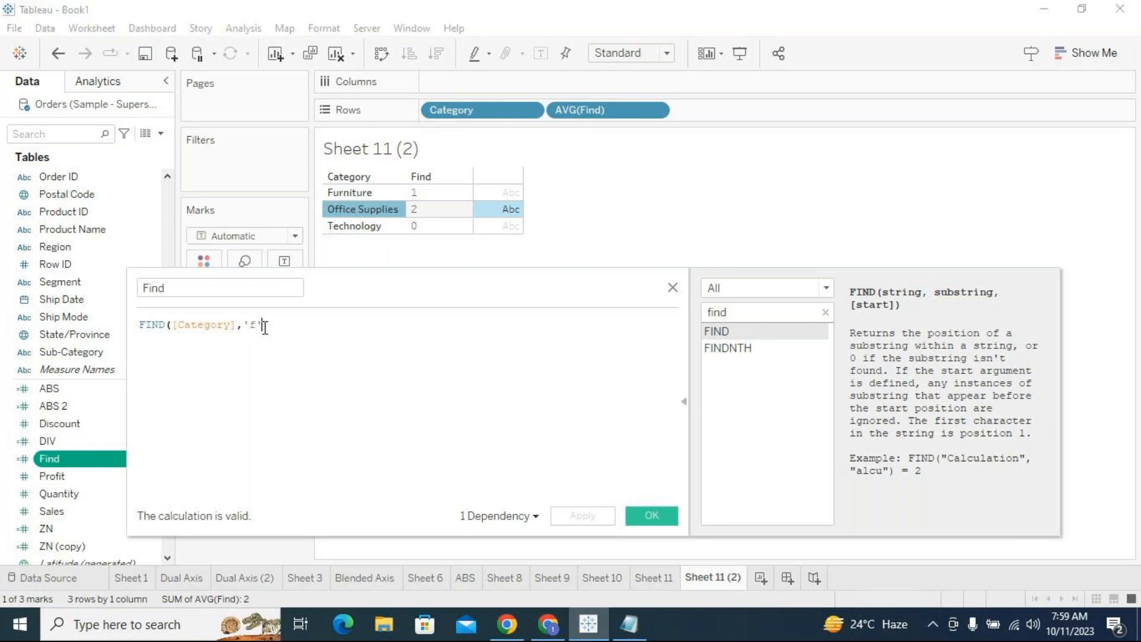
{"action": "type", "text": ","}
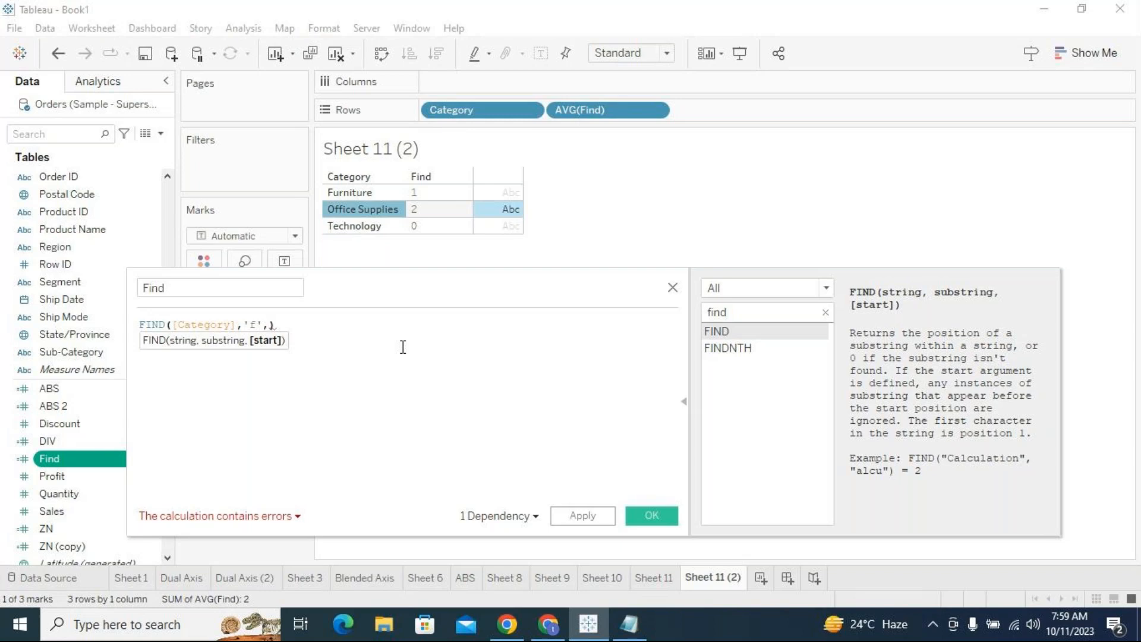
{"action": "type", "text": "2"}
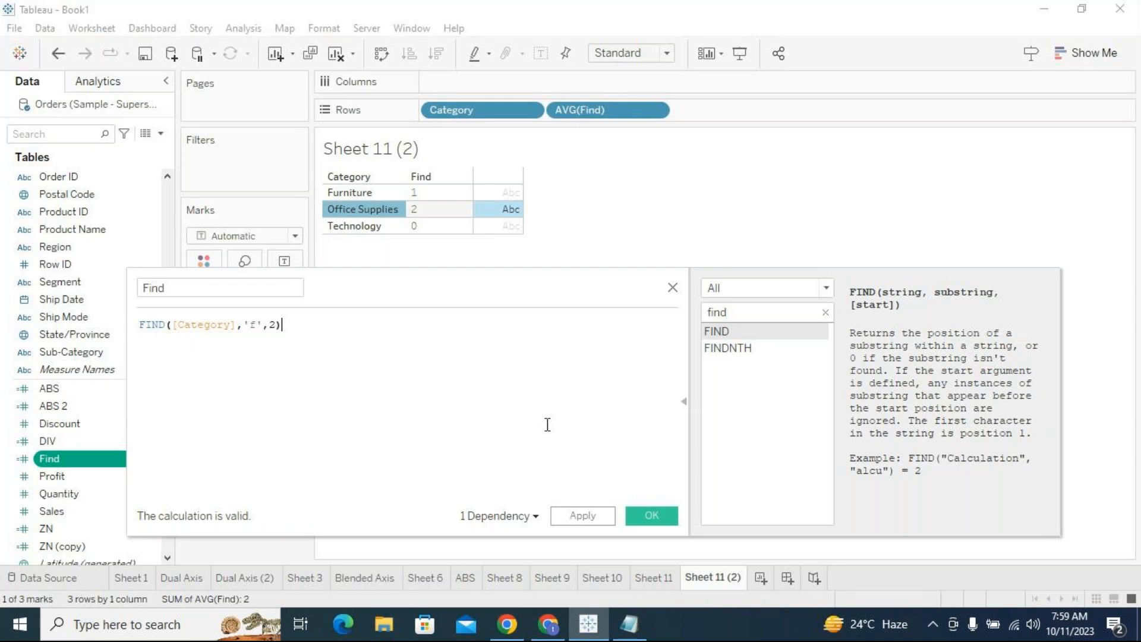
{"action": "left_click", "coordinate": [588, 516]}
{"action": "left_click_drag", "start_coordinate": [459, 286], "coordinate": [490, 235]}
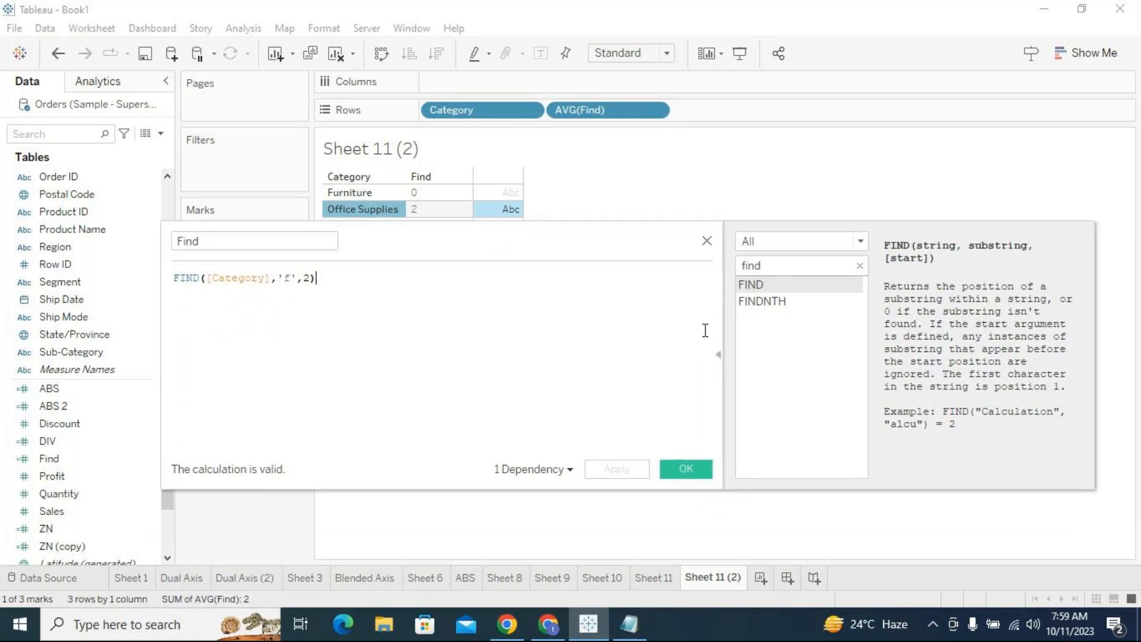
{"action": "left_click", "coordinate": [718, 362]}
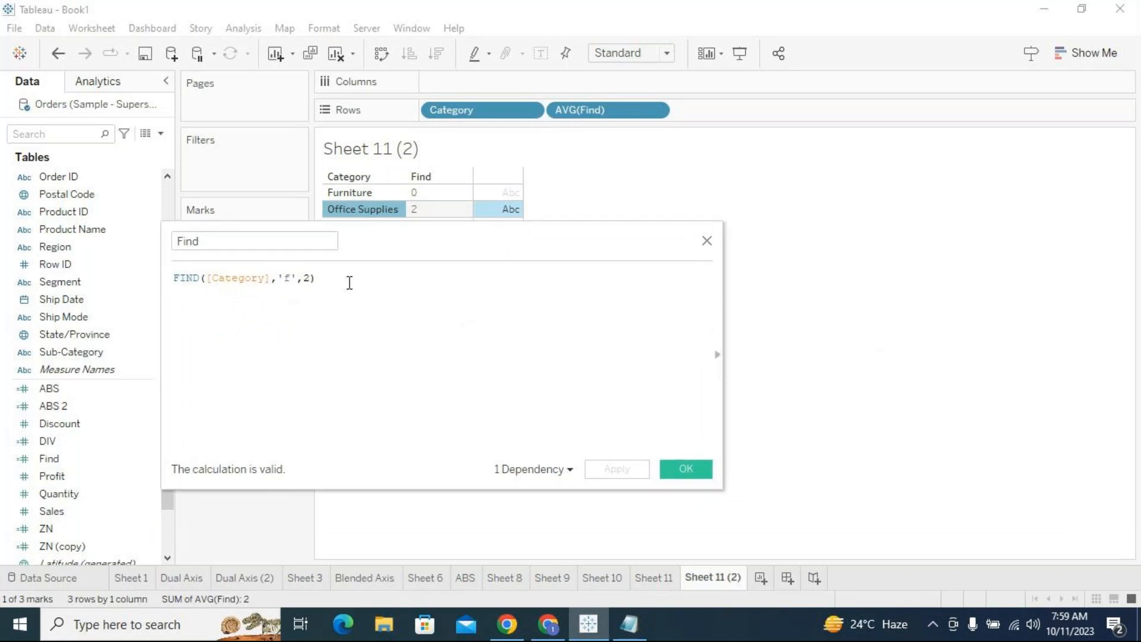
Examine the FIND([Category],'f',2) formula, focusing on its start argument.
{"action": "triple_click", "coordinate": [173, 280]}
{"action": "left_click", "coordinate": [236, 310]}
{"action": "left_click", "coordinate": [305, 278]}
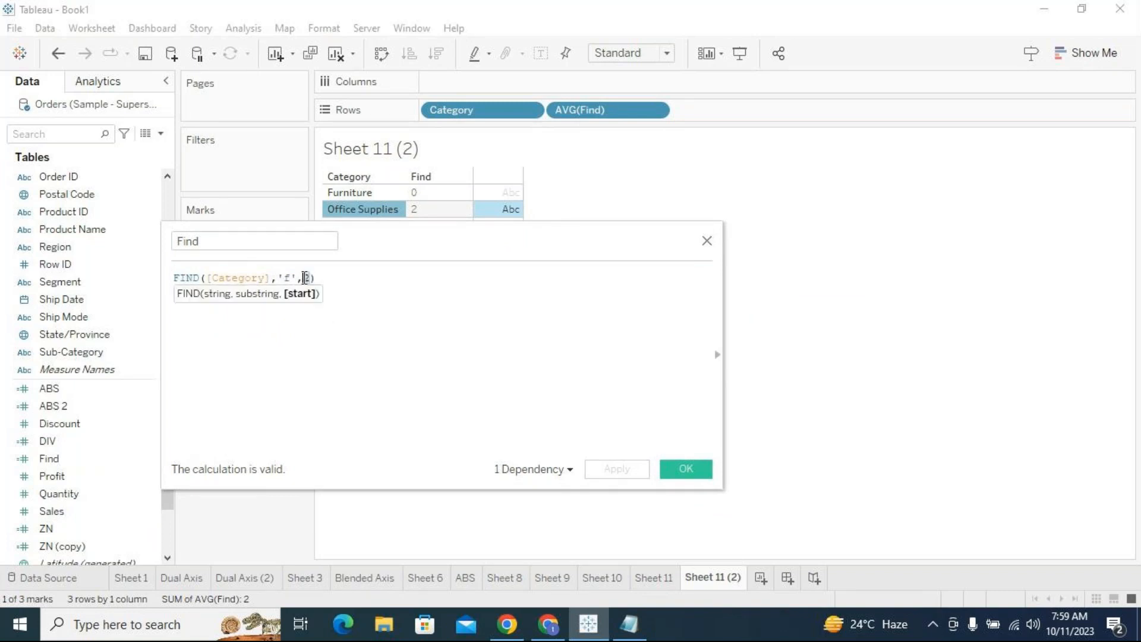
{"action": "double_click", "coordinate": [306, 278]}
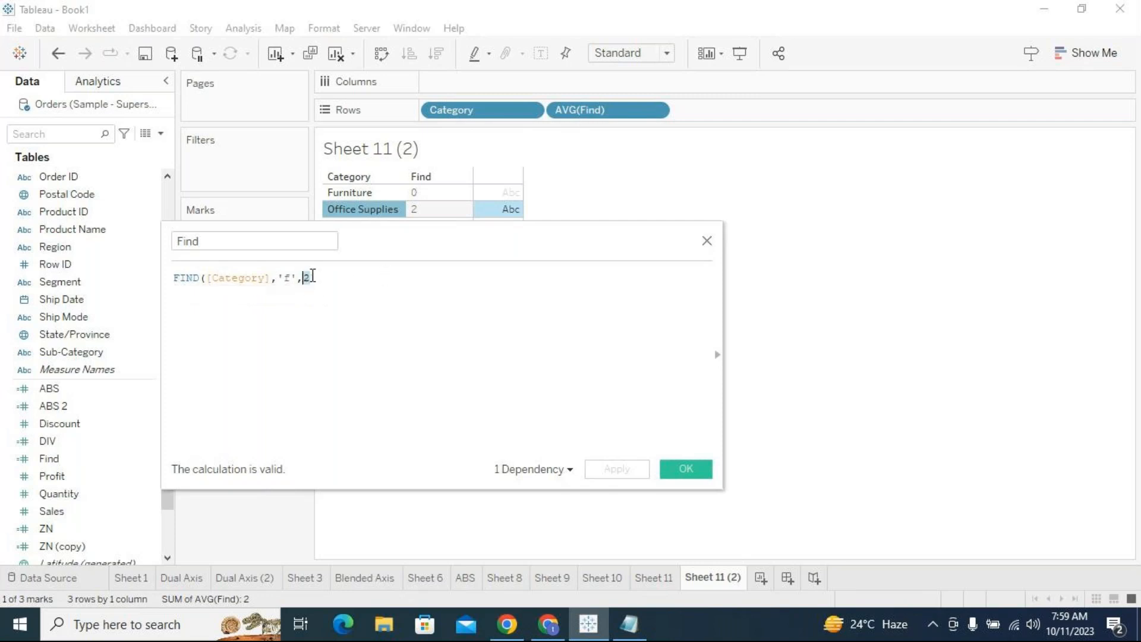
{"action": "left_click_drag", "start_coordinate": [311, 276], "coordinate": [306, 277]}
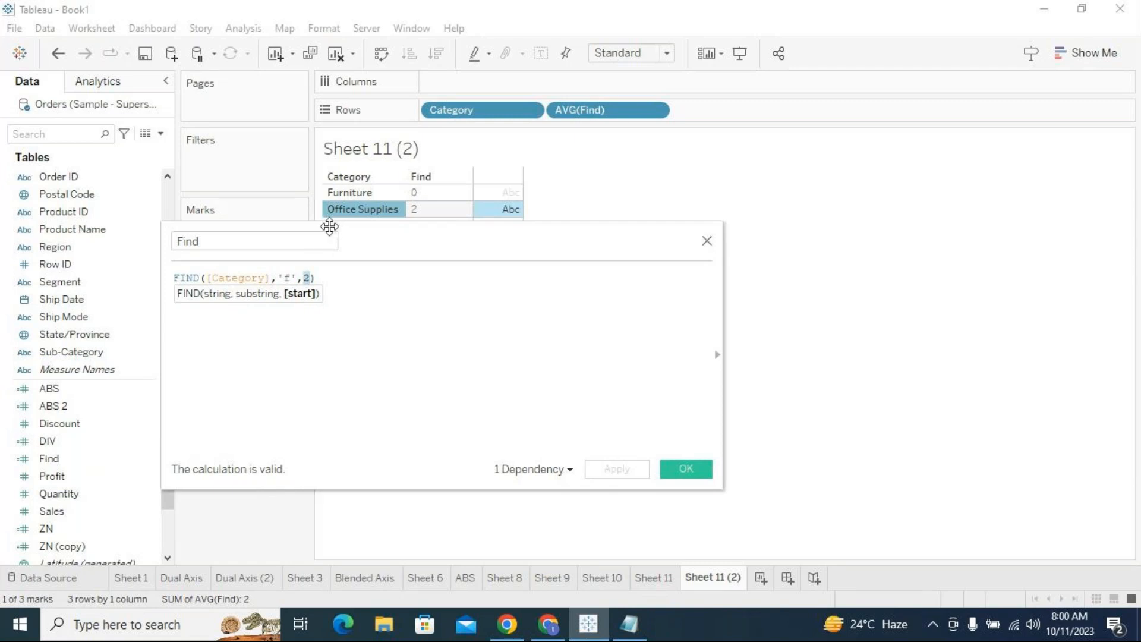
{"action": "left_click", "coordinate": [317, 277]}
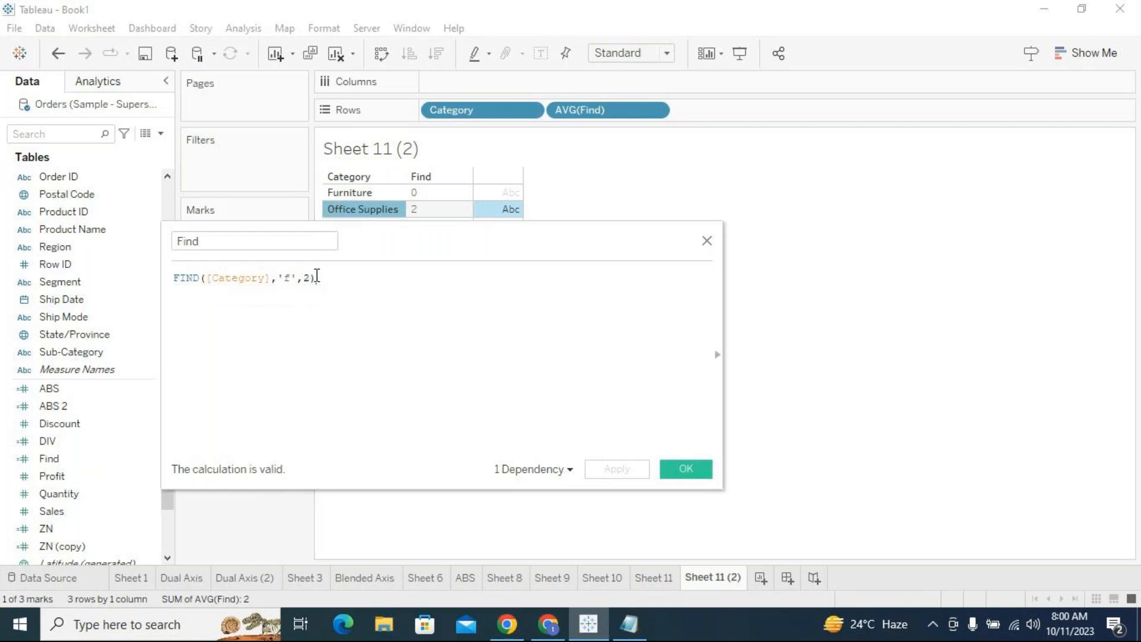
{"action": "left_click", "coordinate": [310, 278]}
{"action": "left_click_drag", "start_coordinate": [310, 278], "coordinate": [305, 279]}
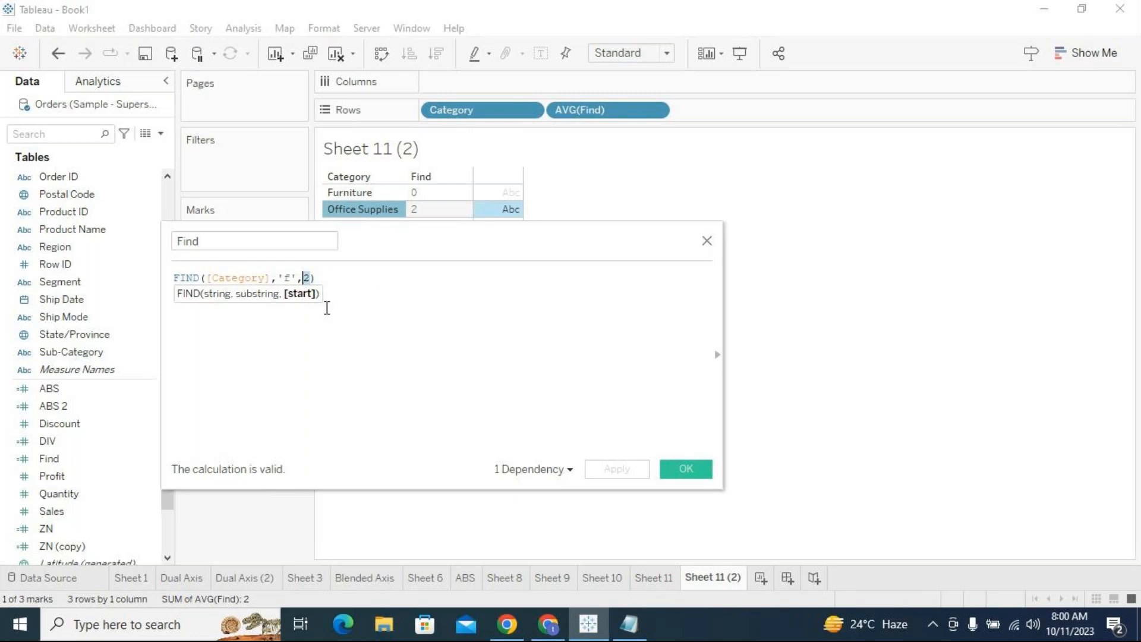
Compare the Office Supplies letters and Find value with the formula's 'f' substring and start argument.
{"action": "left_click", "coordinate": [333, 214]}
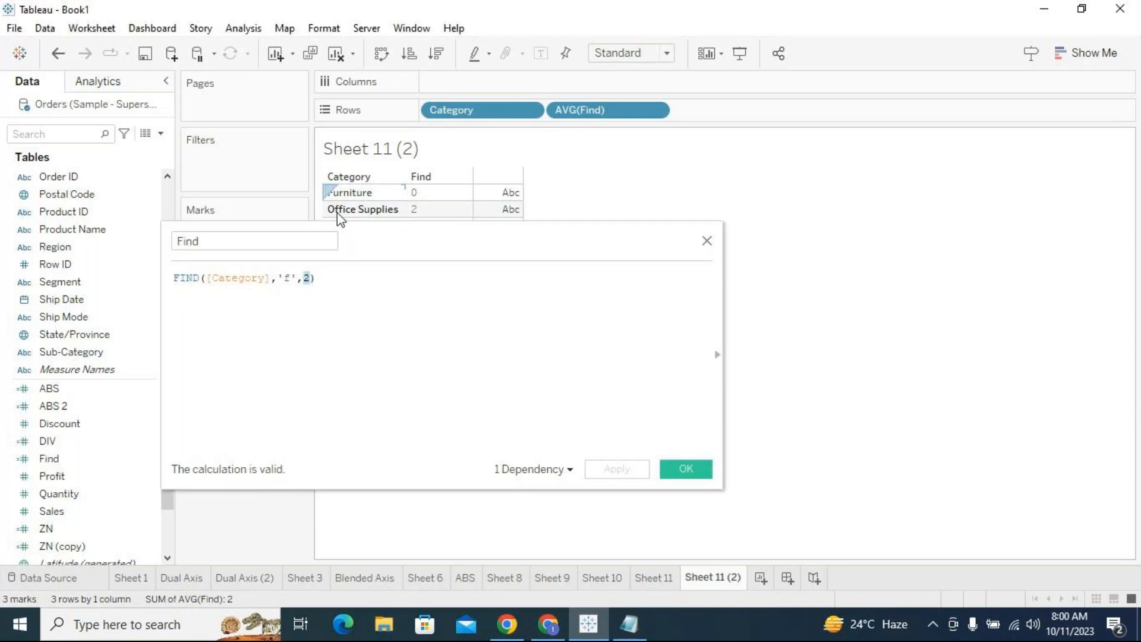
{"action": "left_click", "coordinate": [337, 213]}
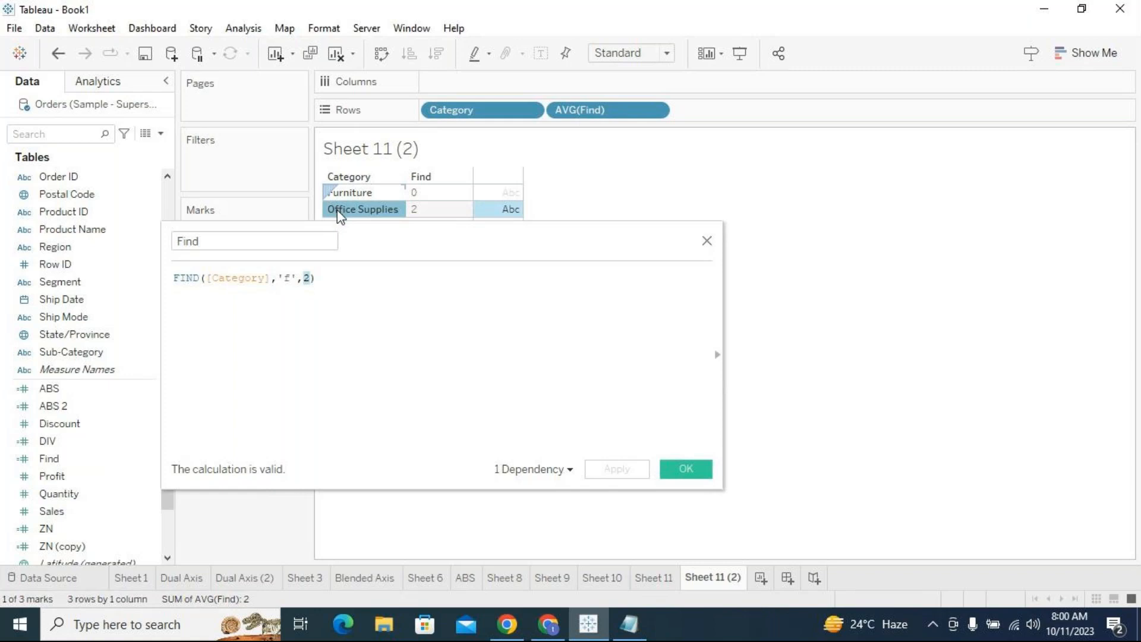
{"action": "left_click", "coordinate": [309, 277]}
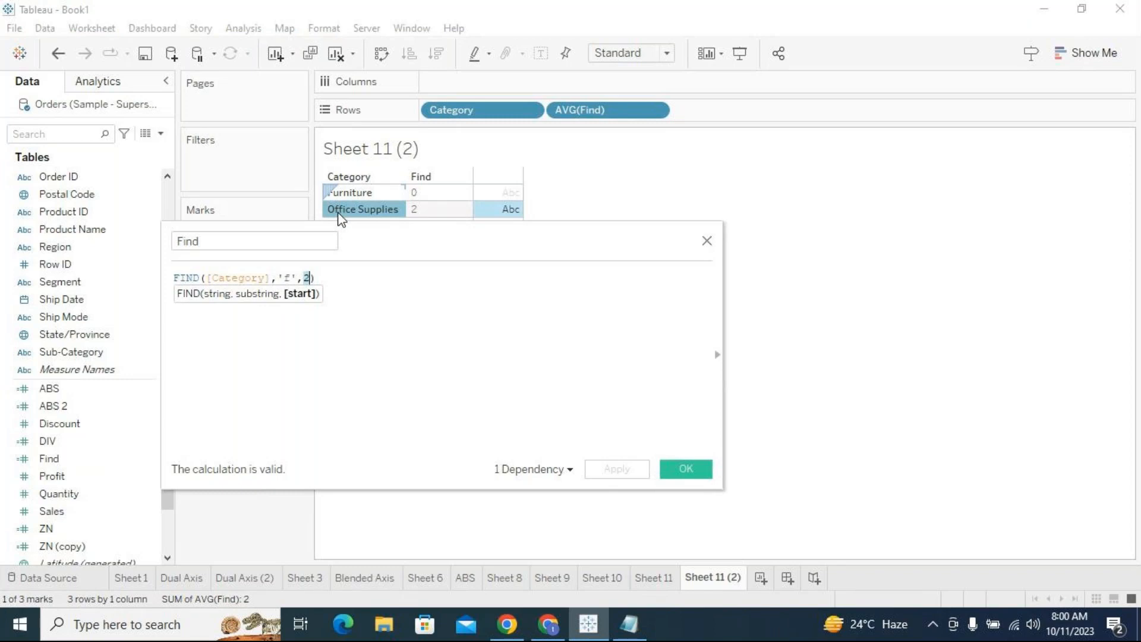
{"action": "left_click", "coordinate": [285, 278]}
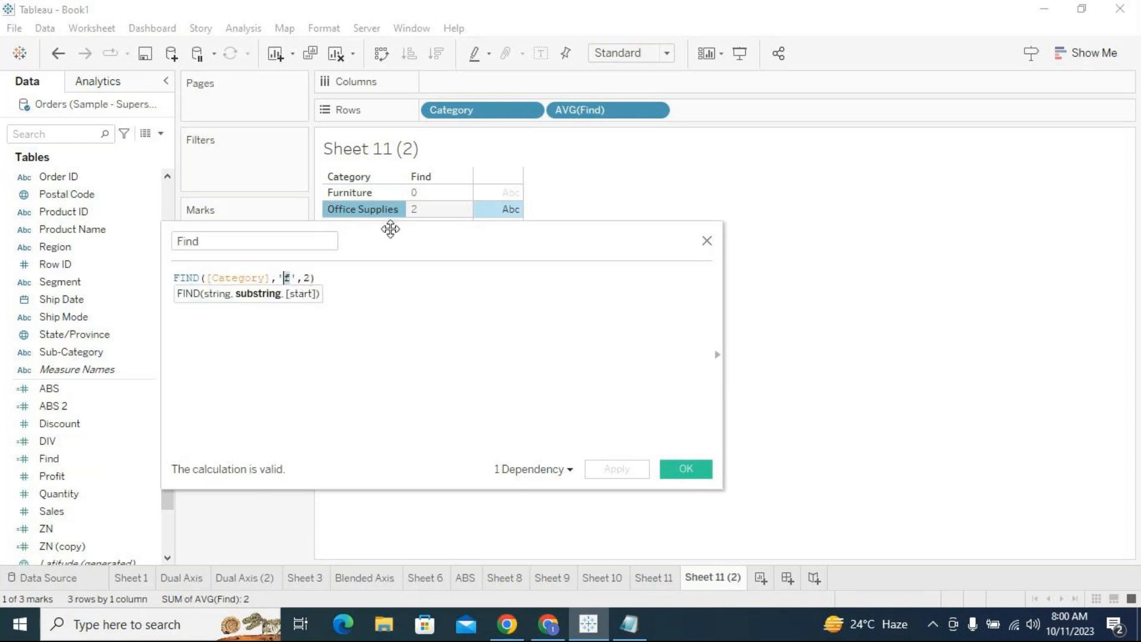
{"action": "left_click", "coordinate": [420, 213]}
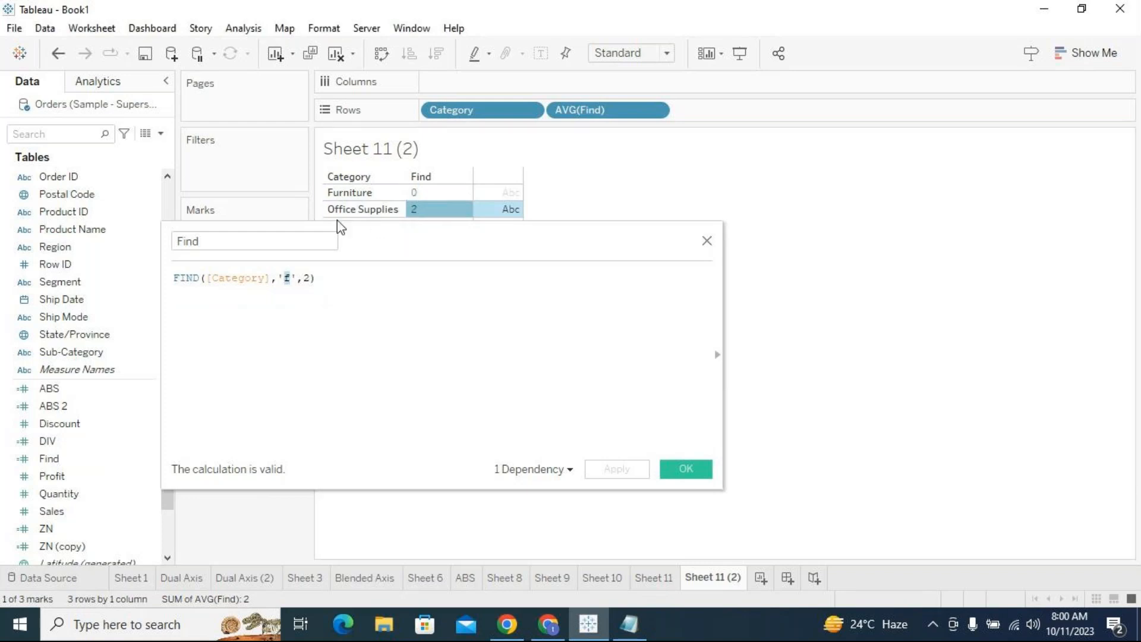
{"action": "left_click", "coordinate": [418, 213]}
{"action": "left_click", "coordinate": [416, 212]}
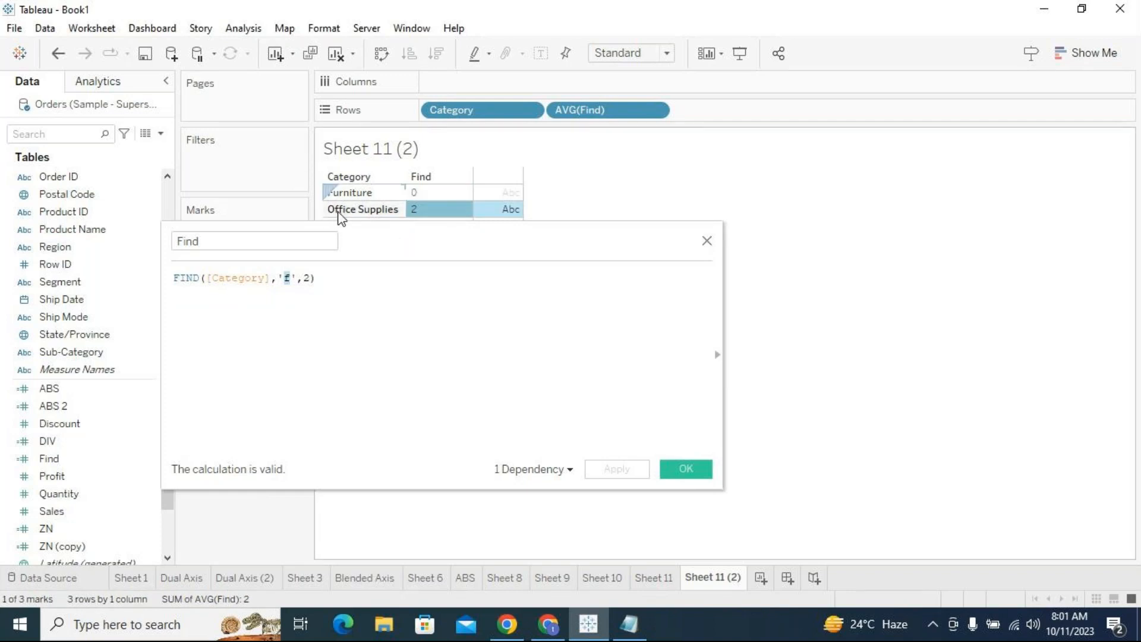
Set the Find formula's start argument to 3, apply it, and select Office Supplies to check its position.
{"action": "double_click", "coordinate": [306, 279]}
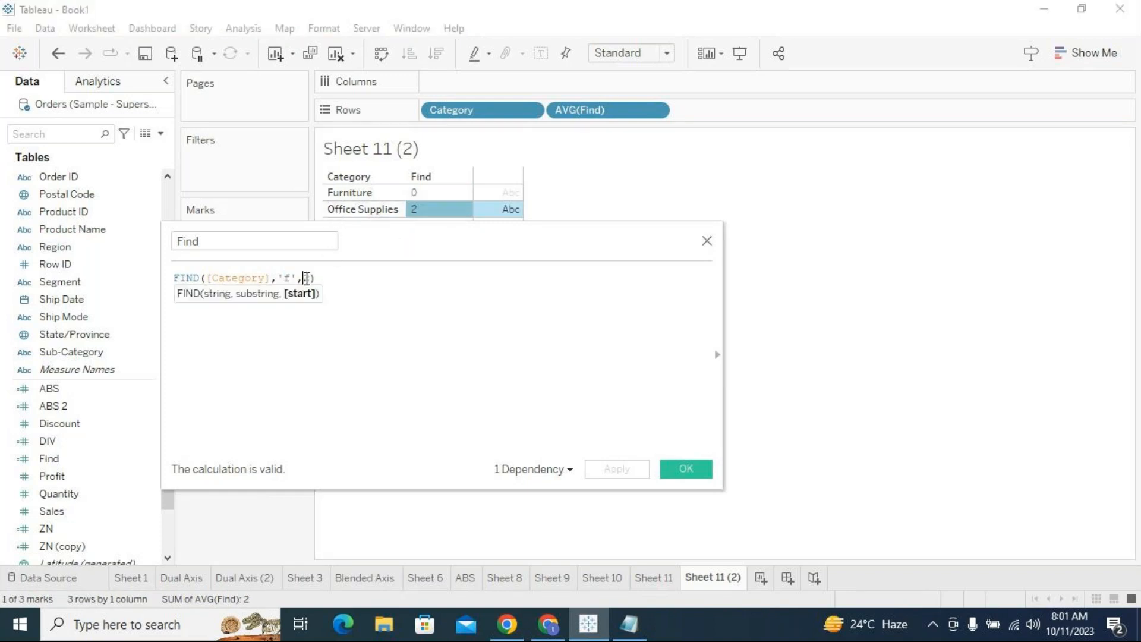
{"action": "type", "text": "3"}
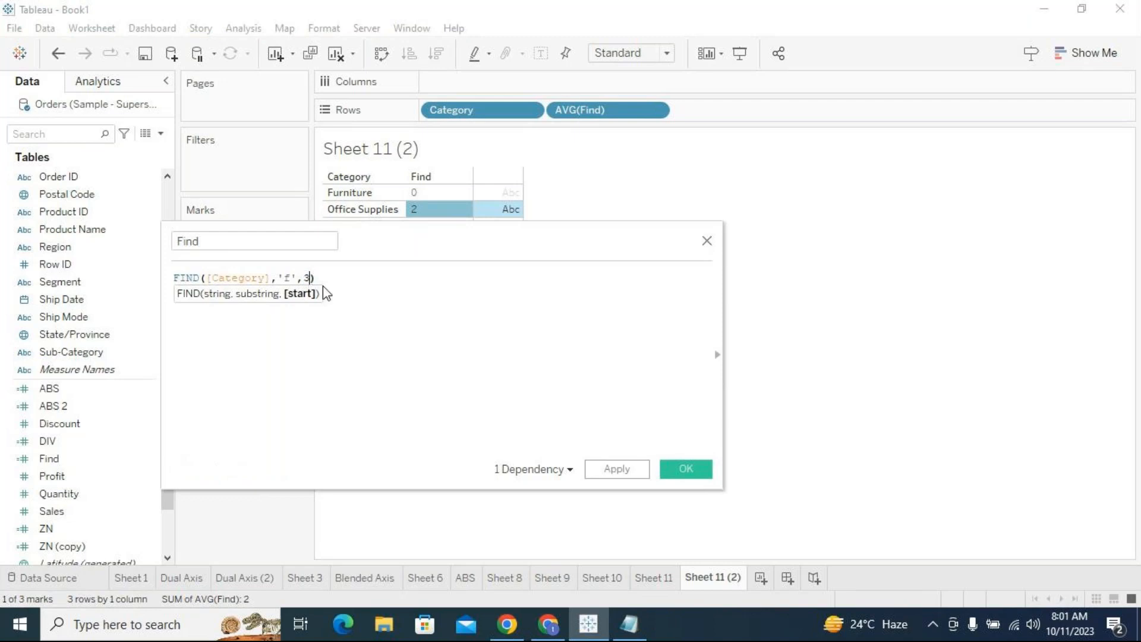
{"action": "left_click", "coordinate": [632, 470]}
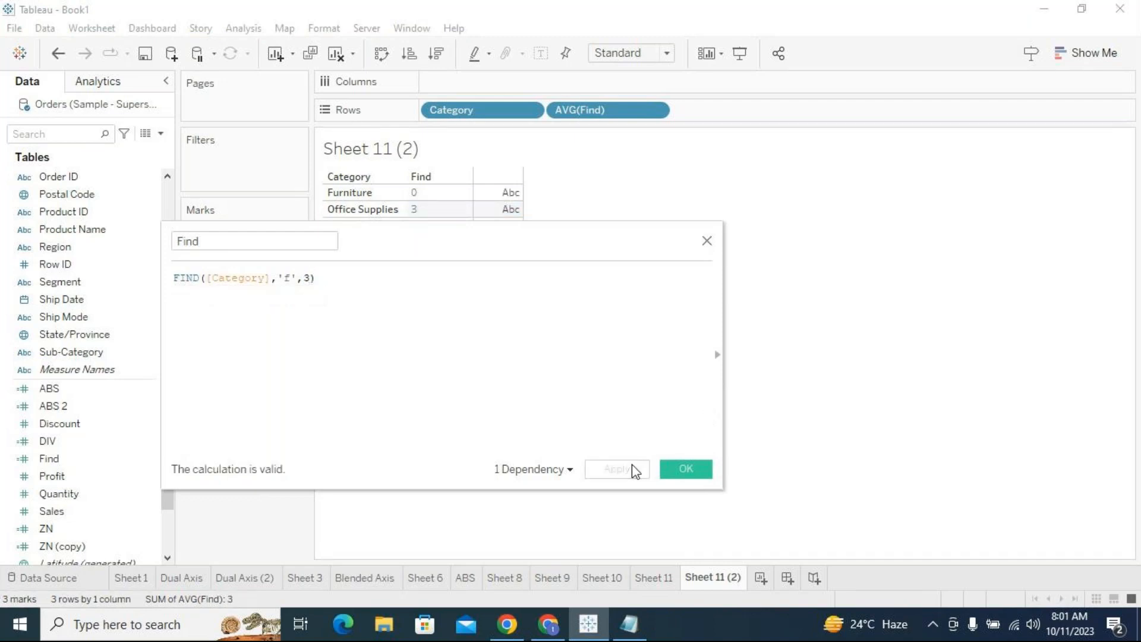
{"action": "left_click", "coordinate": [343, 215]}
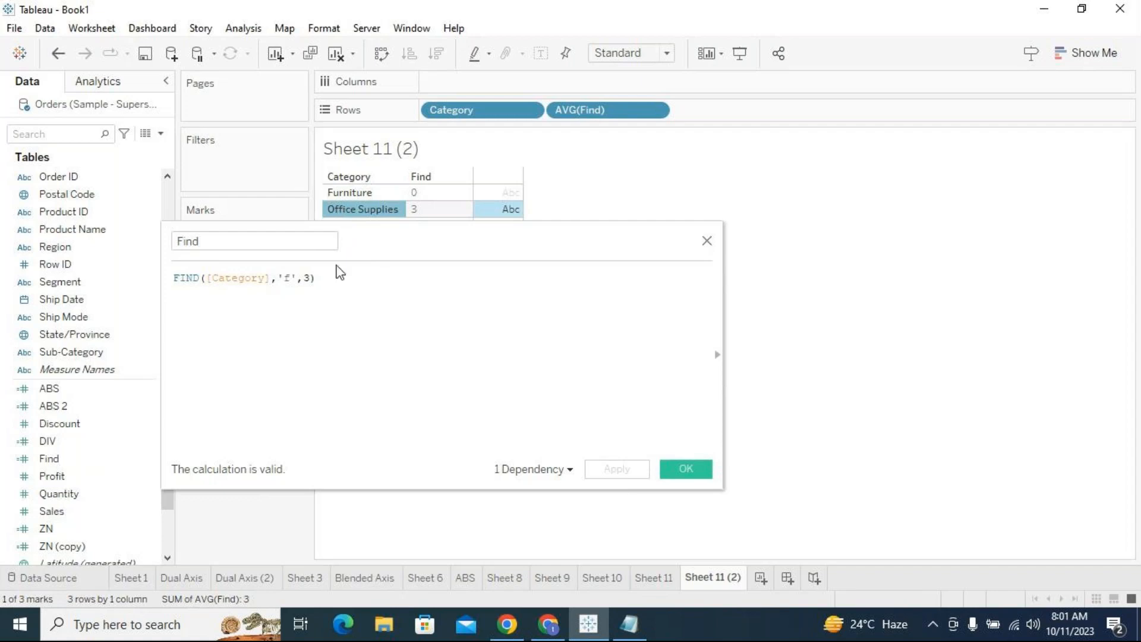
Set the Find formula's start argument to 4 and apply the calculation.
{"action": "left_click", "coordinate": [311, 277]}
{"action": "key", "text": "BackSpace"}
{"action": "type", "text": ")"}
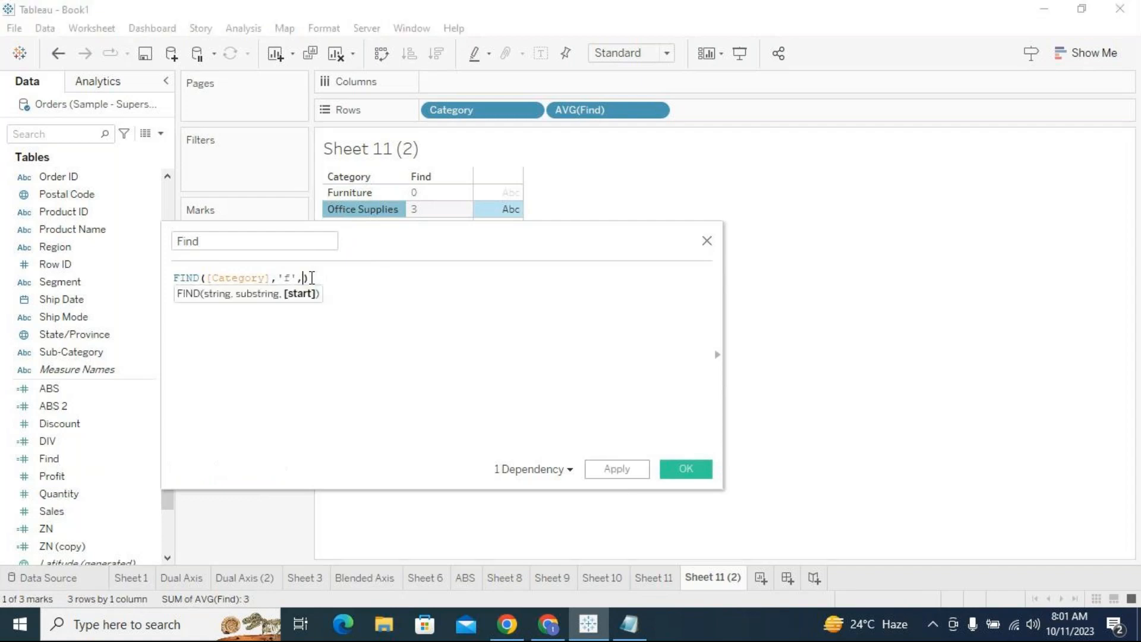
{"action": "type", "text": "4"}
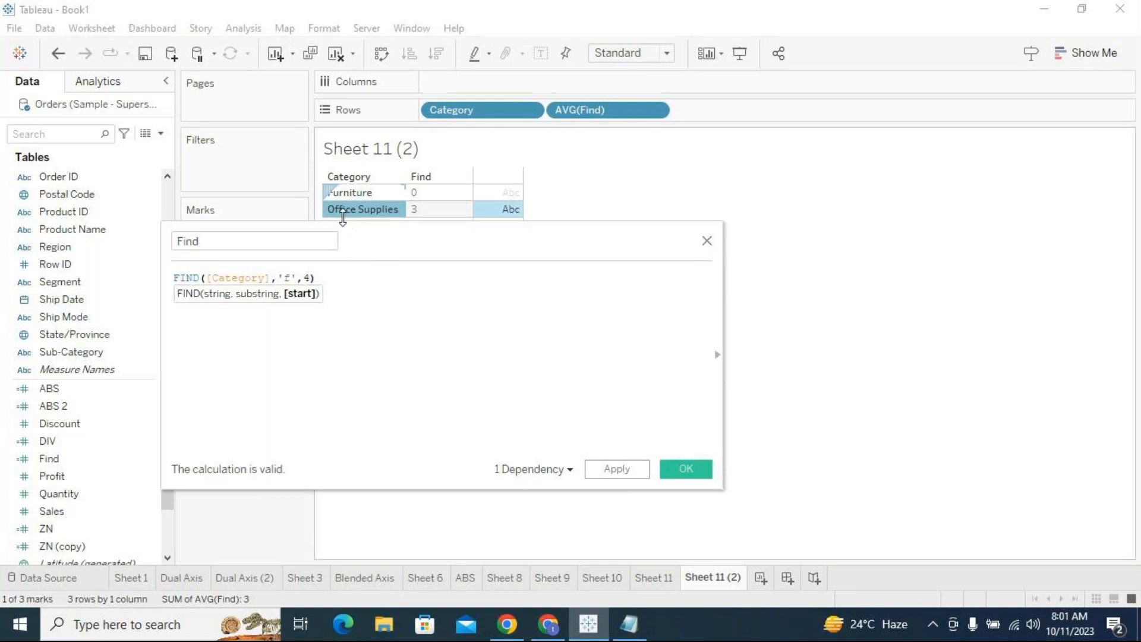
{"action": "left_click", "coordinate": [622, 470]}
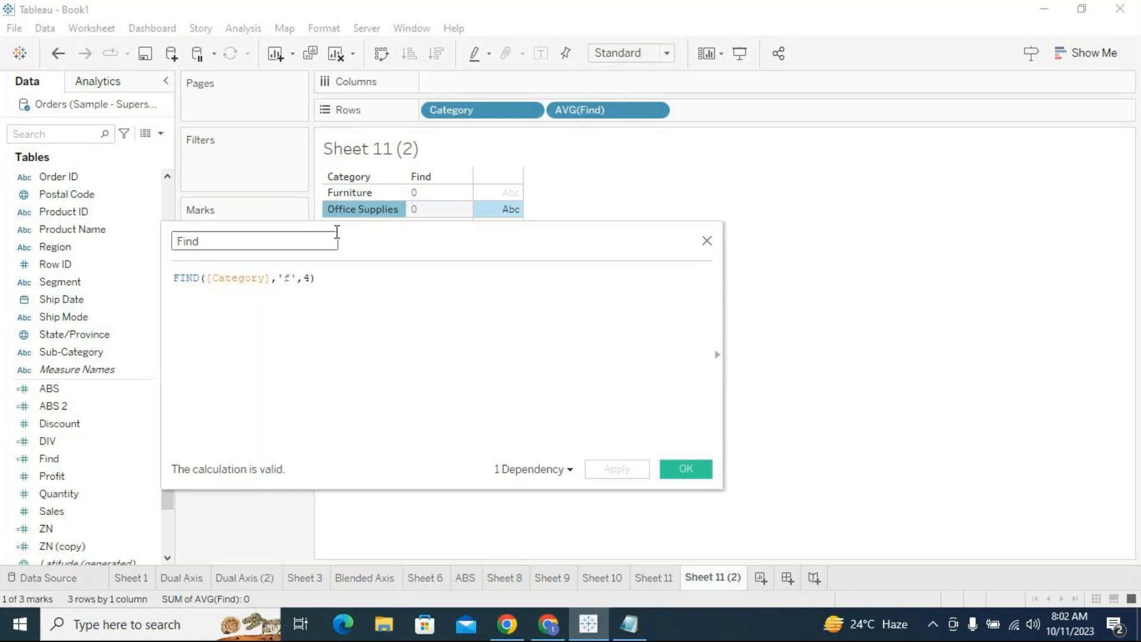
Review how the FIND function name and its start argument work together in the formula.
{"action": "left_click", "coordinate": [308, 277]}
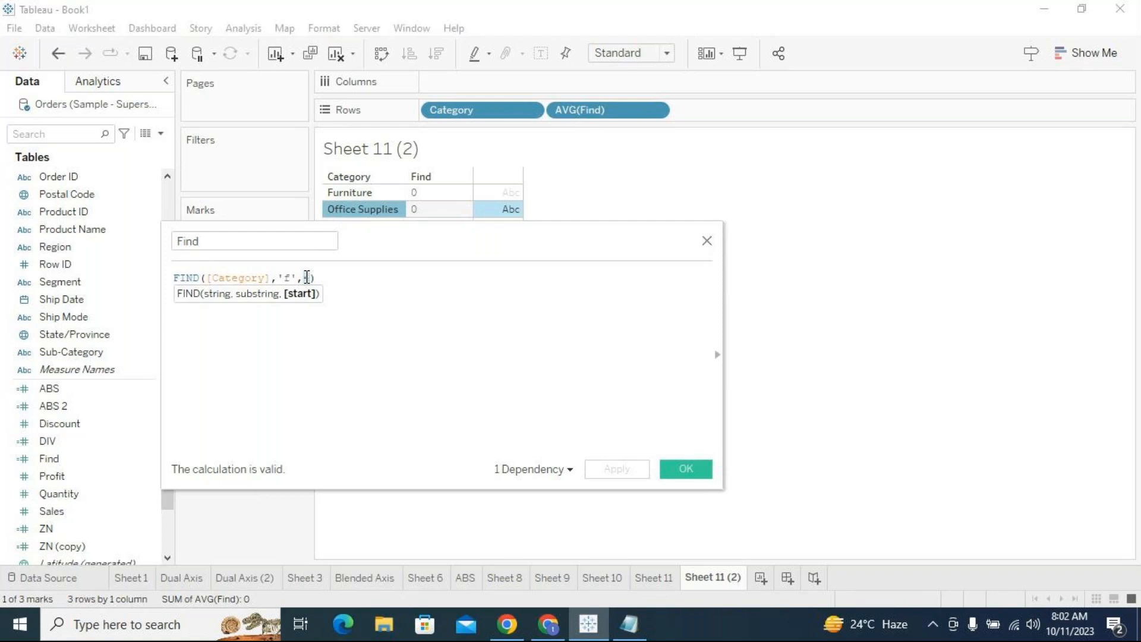
{"action": "left_click", "coordinate": [340, 305]}
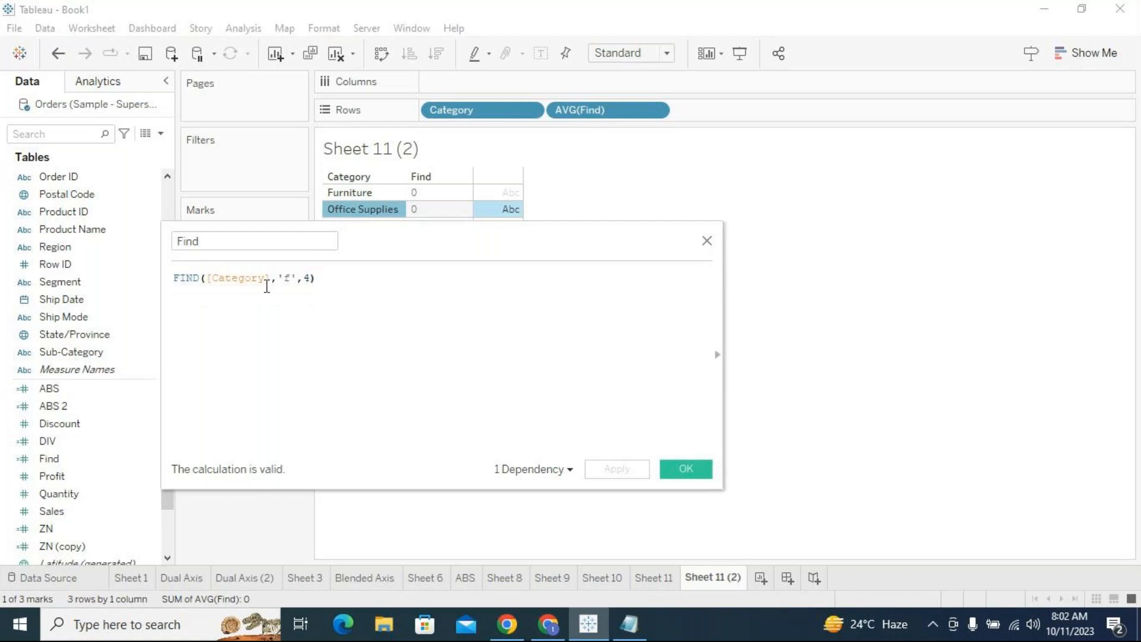
{"action": "double_click", "coordinate": [176, 277]}
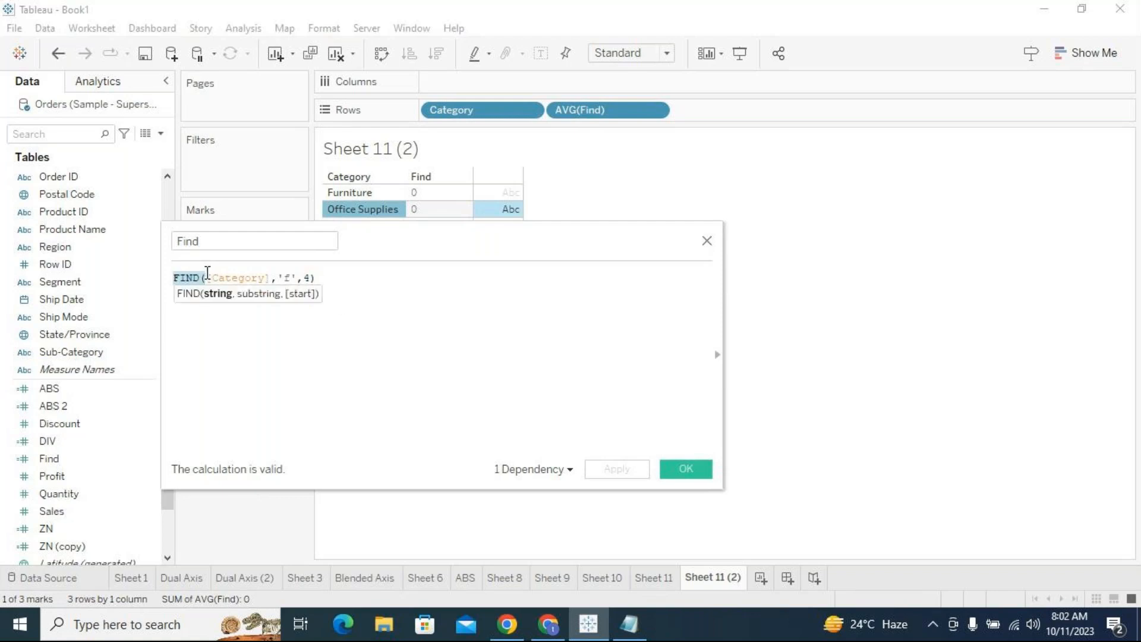
{"action": "double_click", "coordinate": [306, 275]}
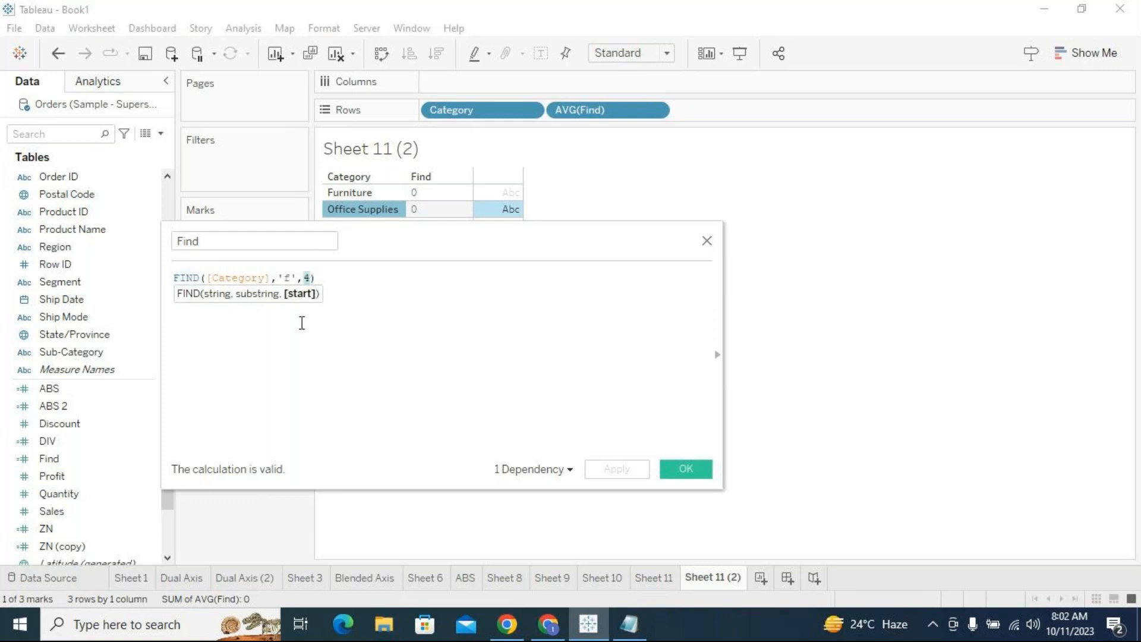
{"action": "left_click", "coordinate": [175, 278]}
{"action": "left_click_drag", "start_coordinate": [175, 278], "coordinate": [209, 278]}
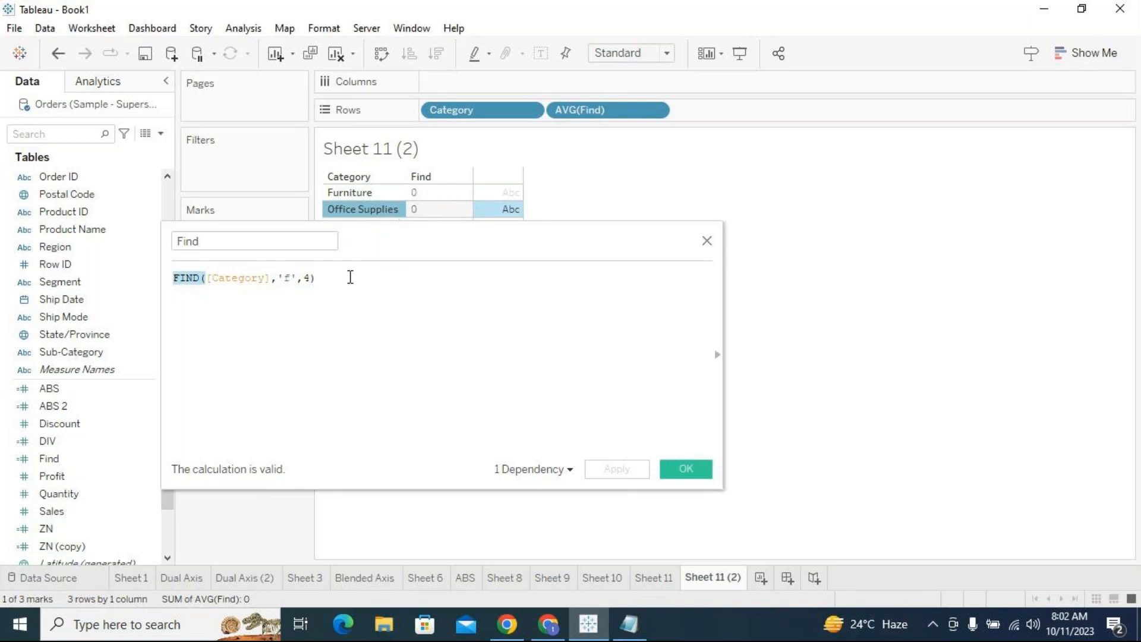
Change the Find formula back to FIND([Category],'f',3) and apply it.
{"action": "left_click", "coordinate": [311, 277]}
{"action": "type", "text": ")"}
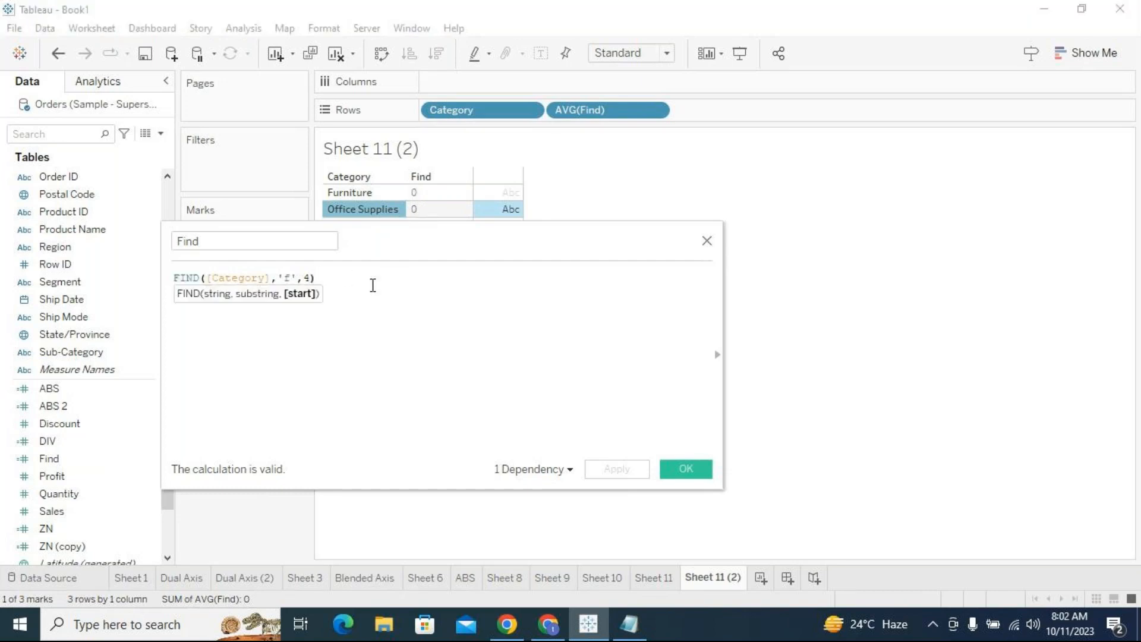
{"action": "key", "text": "Left"}
{"action": "key", "text": "BackSpace"}
{"action": "type", "text": "3"}
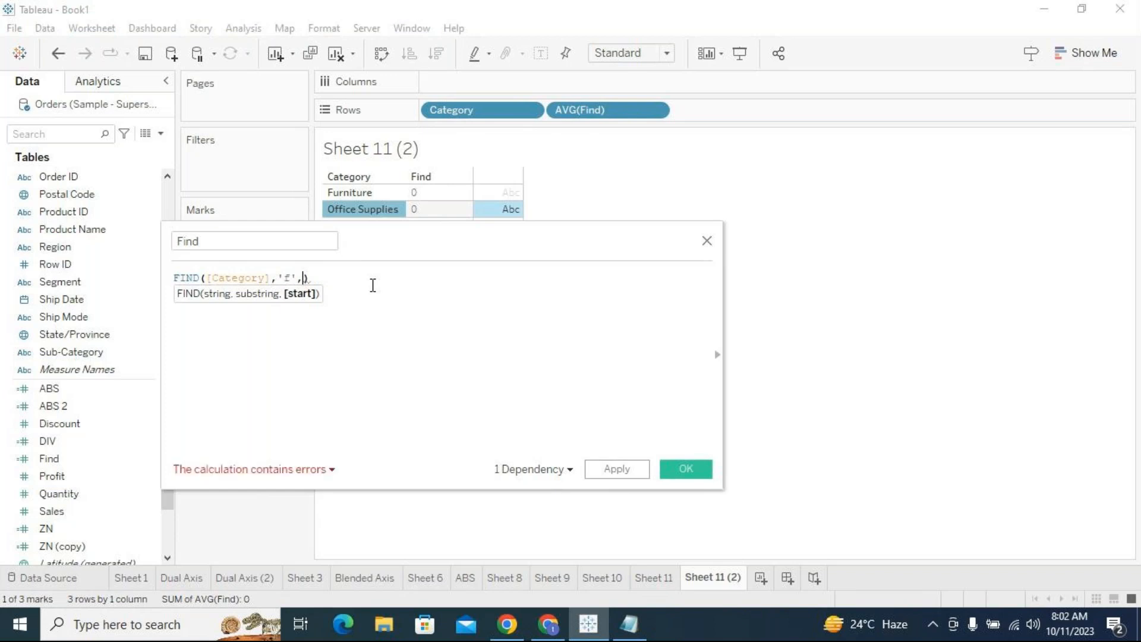
{"action": "left_click", "coordinate": [621, 470]}
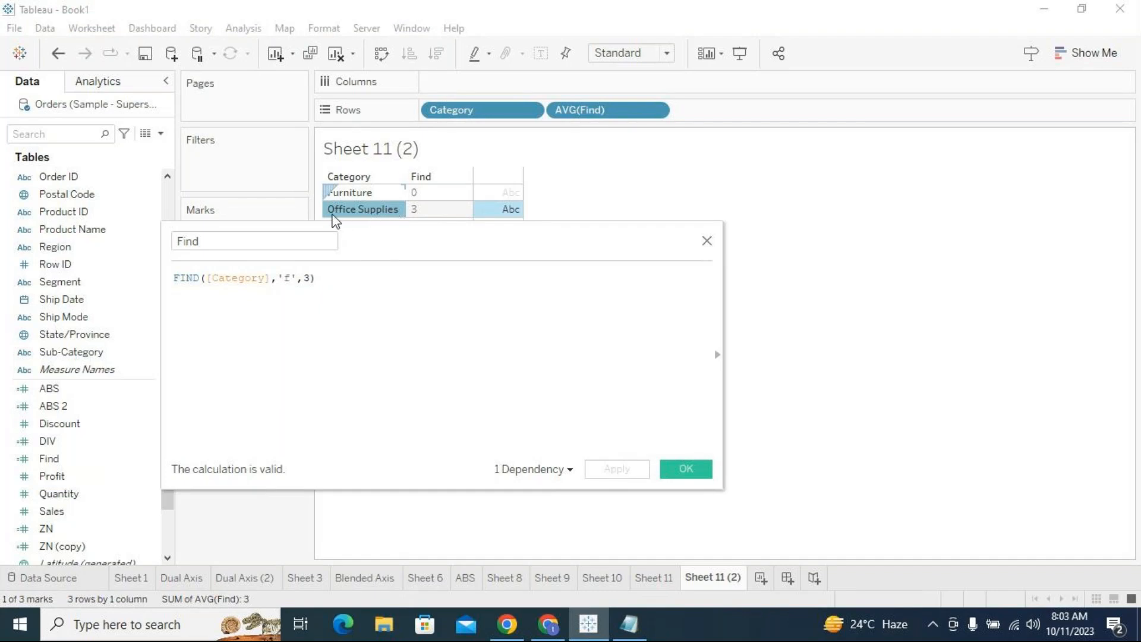
Remove the start argument from the Find formula, leaving FIND([Category],'f'), and apply the calculation.
{"action": "left_click_drag", "start_coordinate": [202, 278], "coordinate": [173, 277]}
{"action": "left_click_drag", "start_coordinate": [308, 278], "coordinate": [297, 278]}
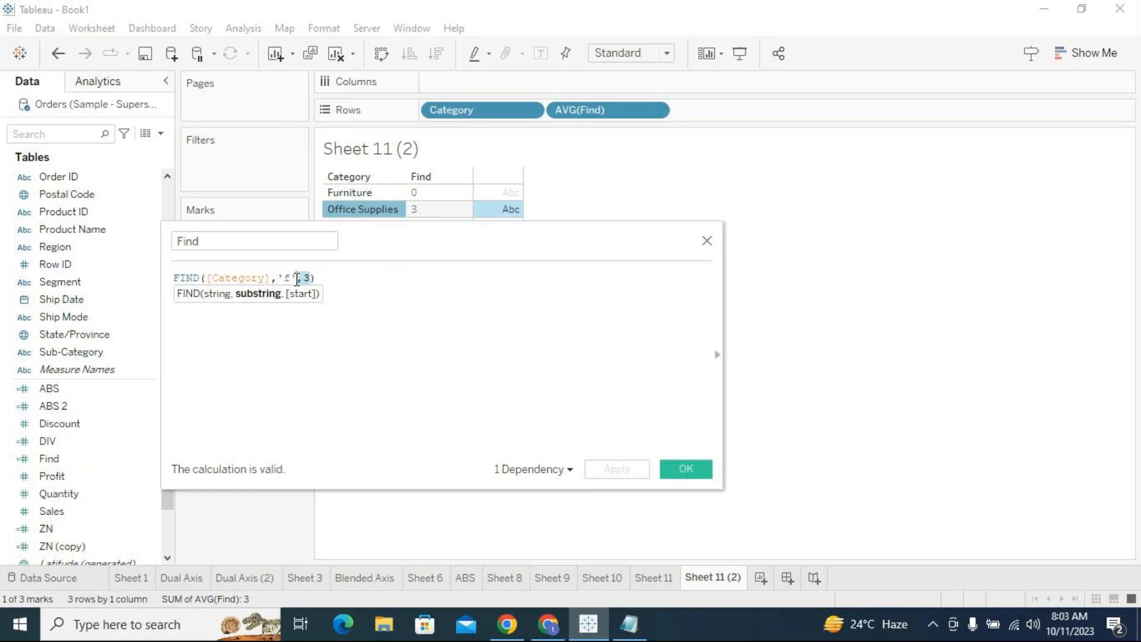
{"action": "key", "text": "BackSpace"}
{"action": "left_click", "coordinate": [597, 469]}
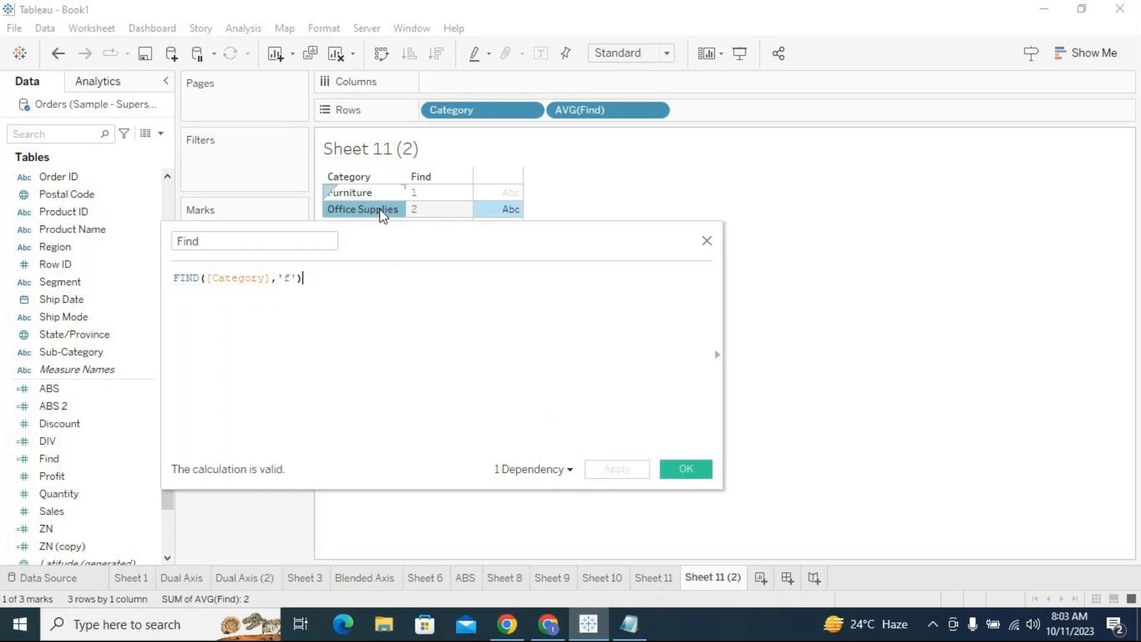
Add the start argument 3 back to the Find formula, clear the Office Supplies selection, and apply the calculation.
{"action": "type", "text": ",3"}
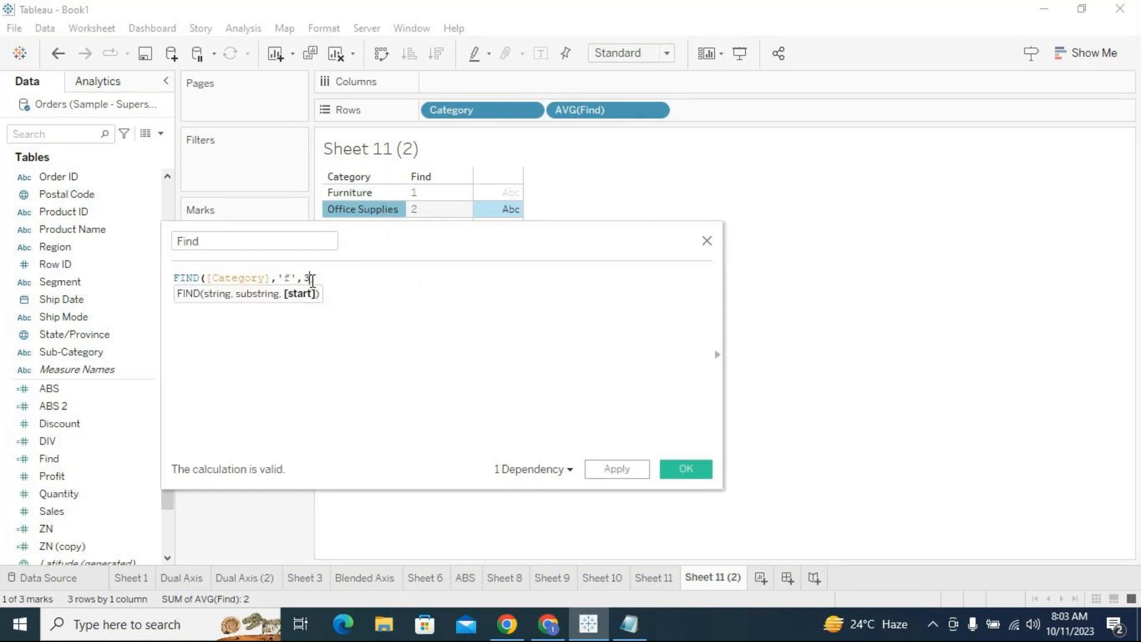
{"action": "left_click_drag", "start_coordinate": [314, 278], "coordinate": [298, 278]}
{"action": "left_click", "coordinate": [310, 277]}
{"action": "double_click", "coordinate": [308, 278]}
{"action": "left_click", "coordinate": [358, 288]}
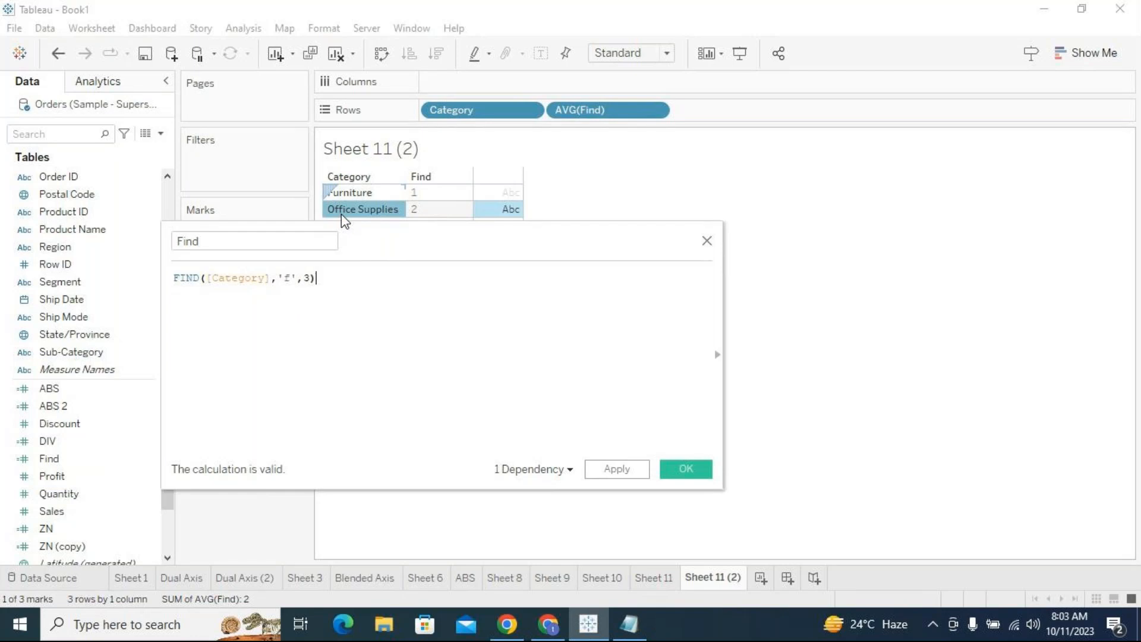
{"action": "double_click", "coordinate": [288, 277]}
{"action": "left_click_drag", "start_coordinate": [287, 278], "coordinate": [279, 276]}
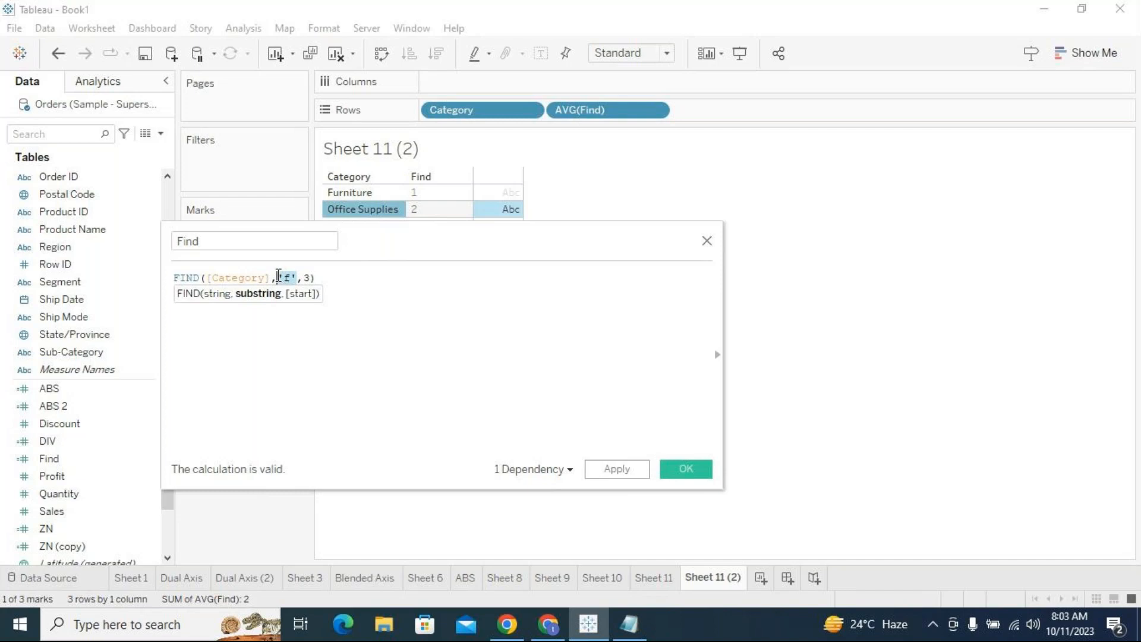
{"action": "left_click", "coordinate": [341, 214]}
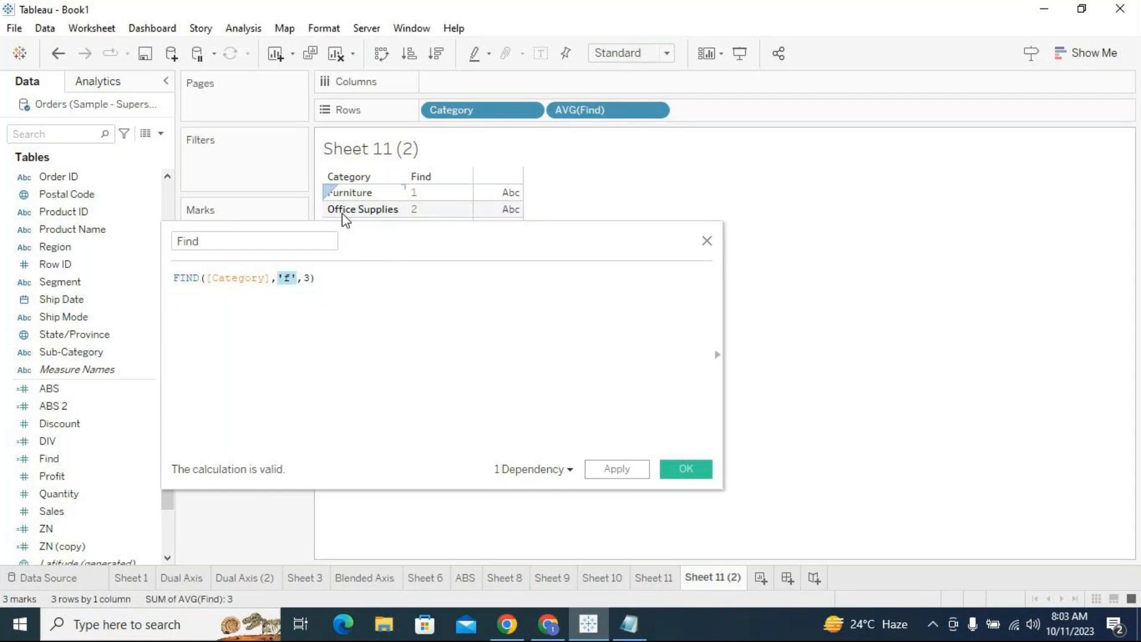
{"action": "left_click", "coordinate": [597, 470]}
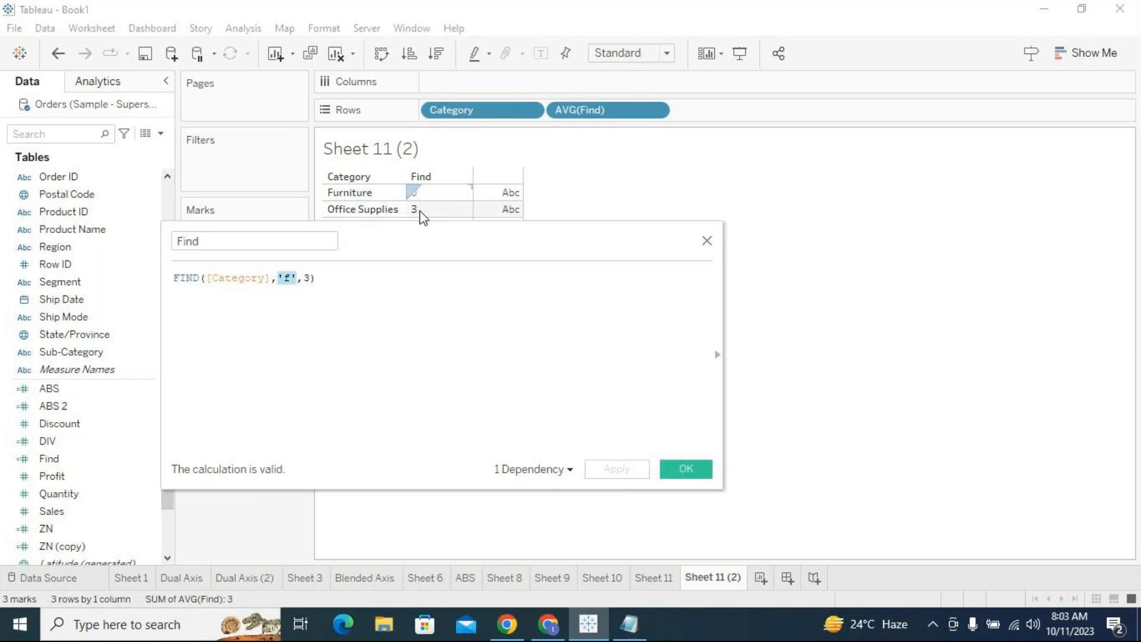
Replace the start argument in the Find formula with 2 and apply the change.
{"action": "left_click", "coordinate": [309, 278]}
{"action": "key", "text": "BackSpace"}
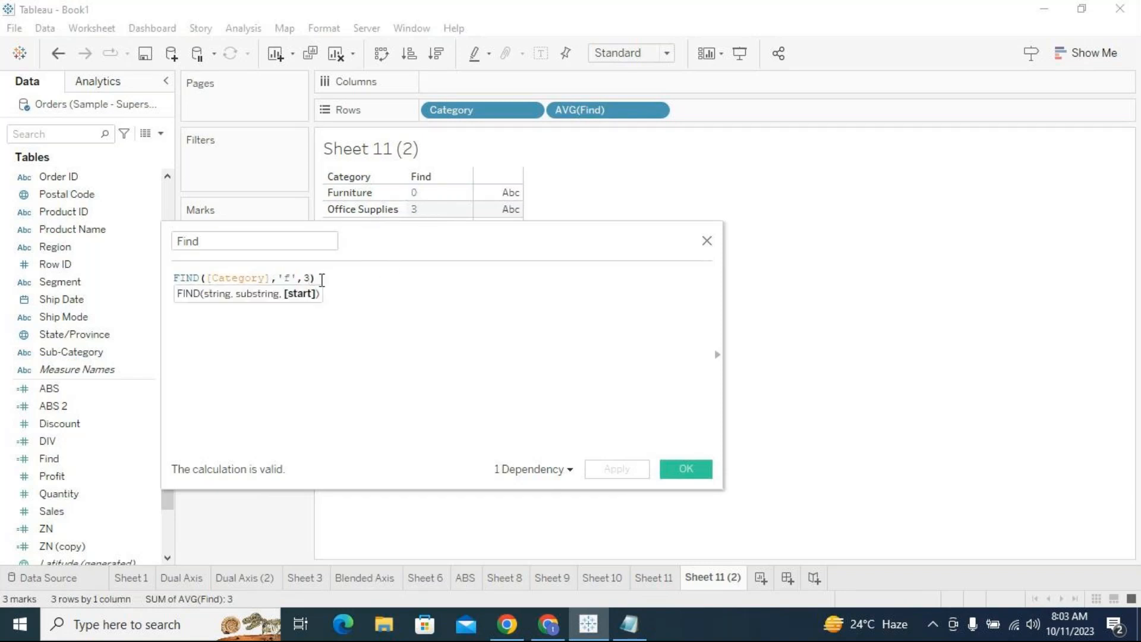
{"action": "type", "text": "2"}
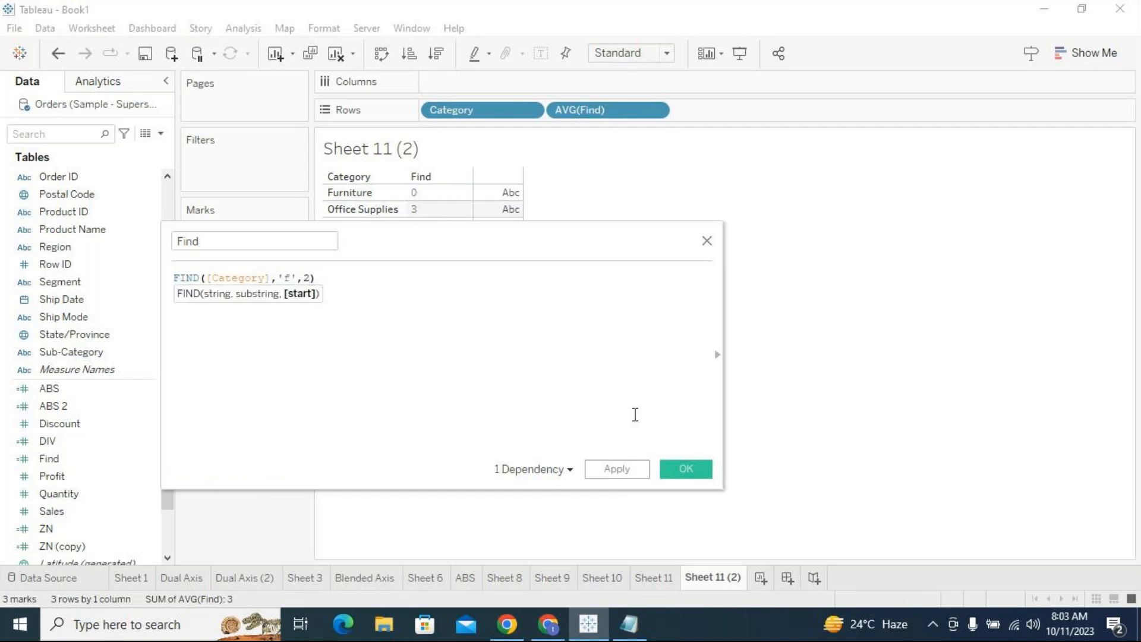
{"action": "left_click", "coordinate": [618, 469]}
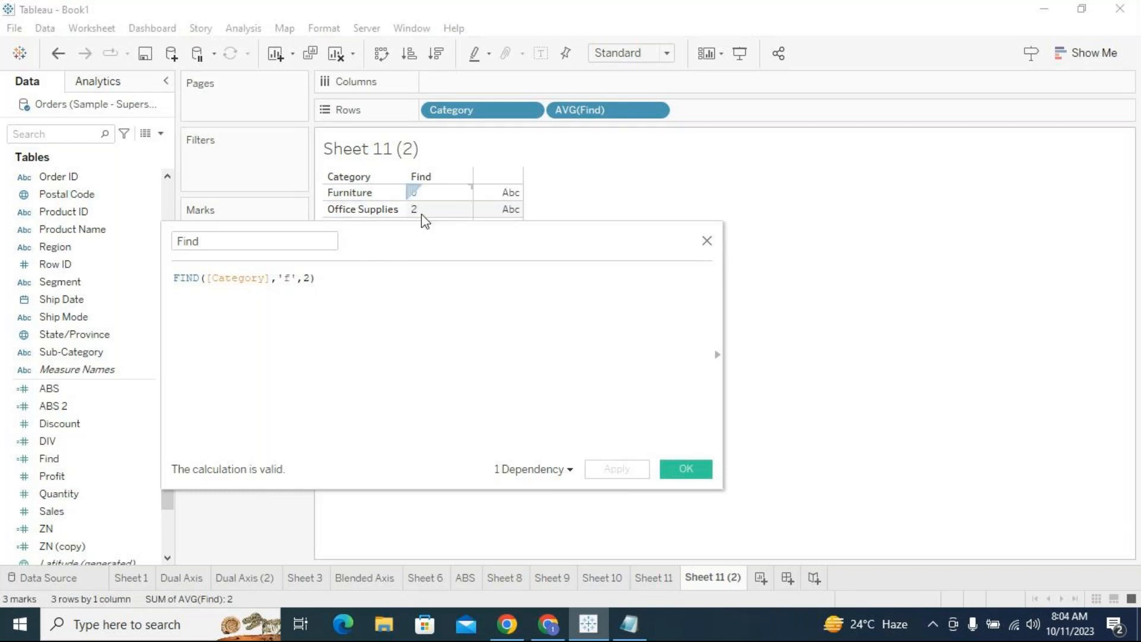
Set the Find formula's start argument to 3 again and apply the calculation.
{"action": "left_click", "coordinate": [311, 277]}
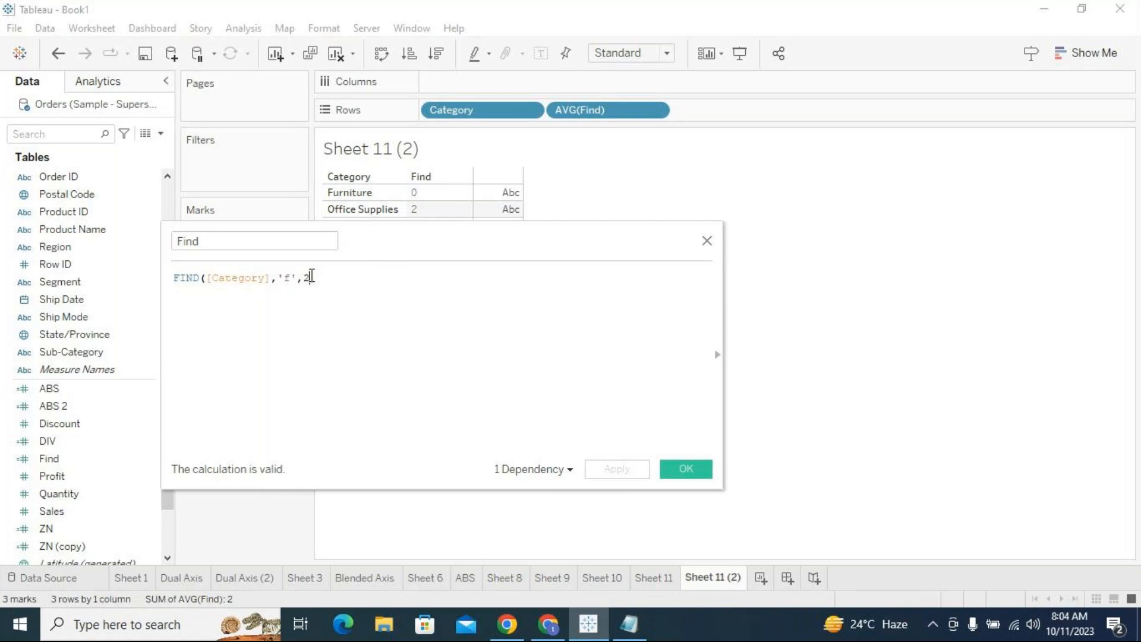
{"action": "key", "text": "BackSpace"}
{"action": "type", "text": "3"}
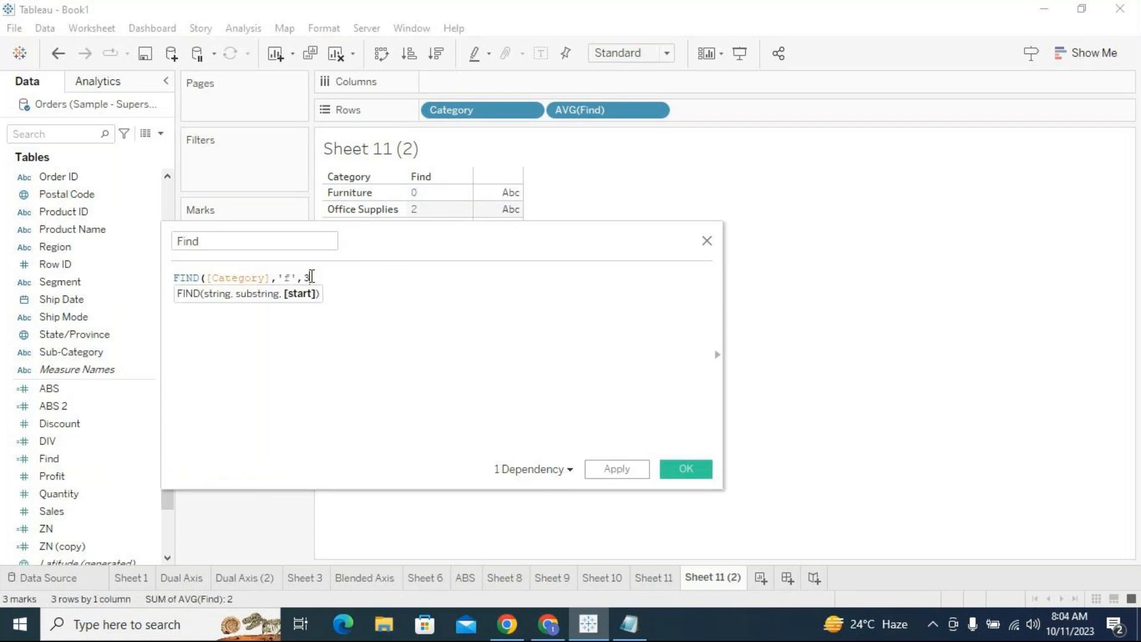
{"action": "left_click", "coordinate": [615, 472]}
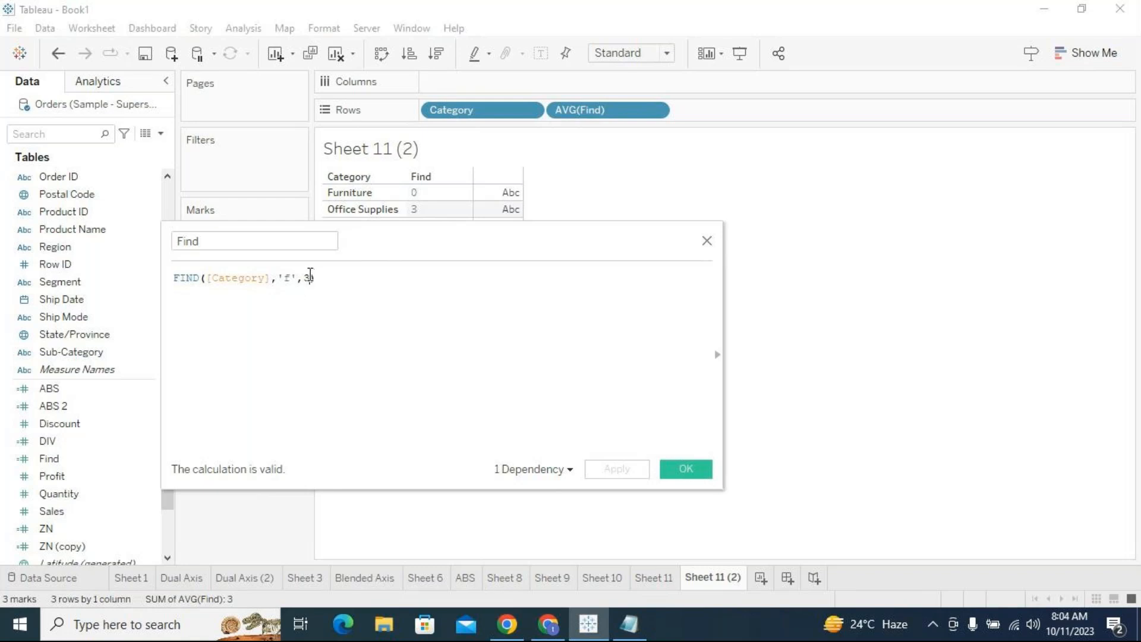
Examine the start argument, the FIND function name and the 'f' substring in the Find formula.
{"action": "left_click_drag", "start_coordinate": [310, 278], "coordinate": [299, 275]}
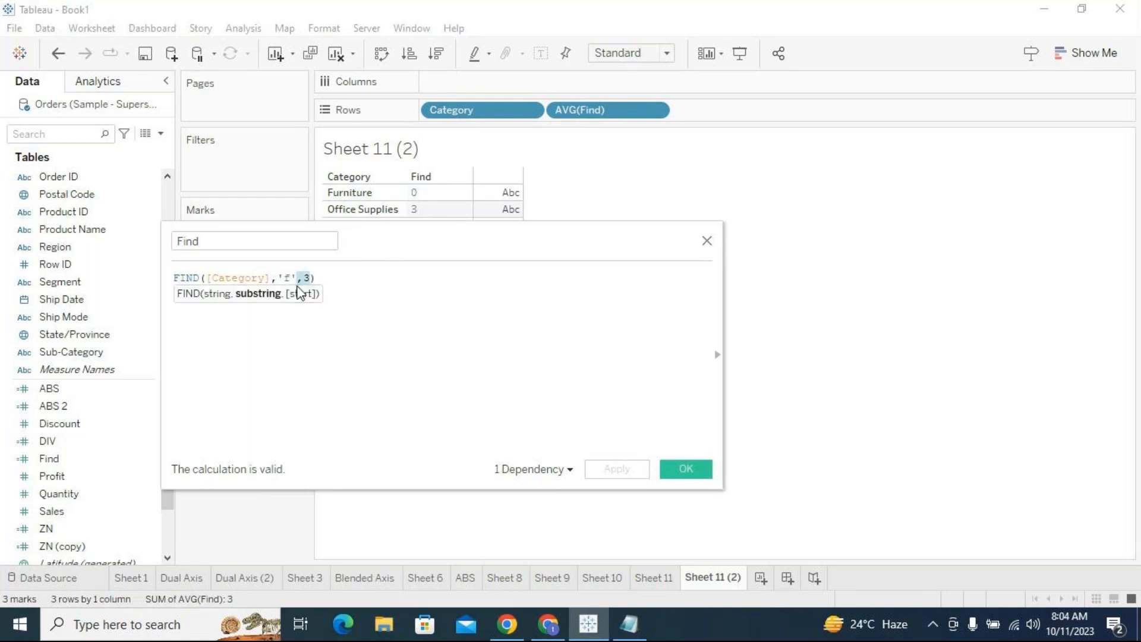
{"action": "left_click_drag", "start_coordinate": [204, 275], "coordinate": [177, 274]}
{"action": "left_click", "coordinate": [379, 333]}
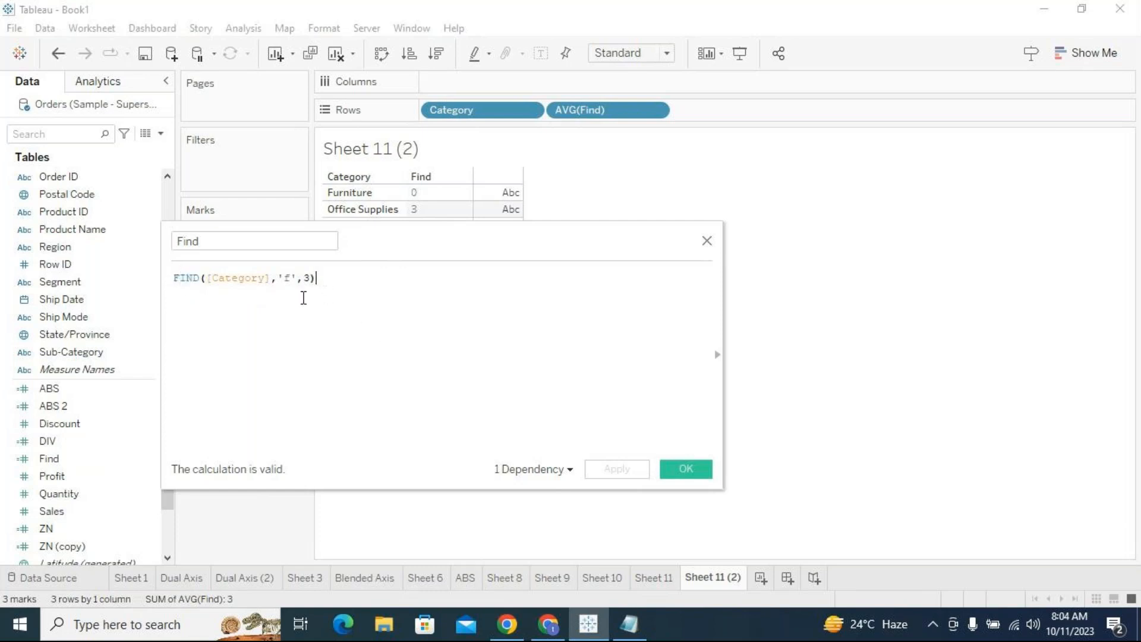
{"action": "left_click", "coordinate": [290, 280]}
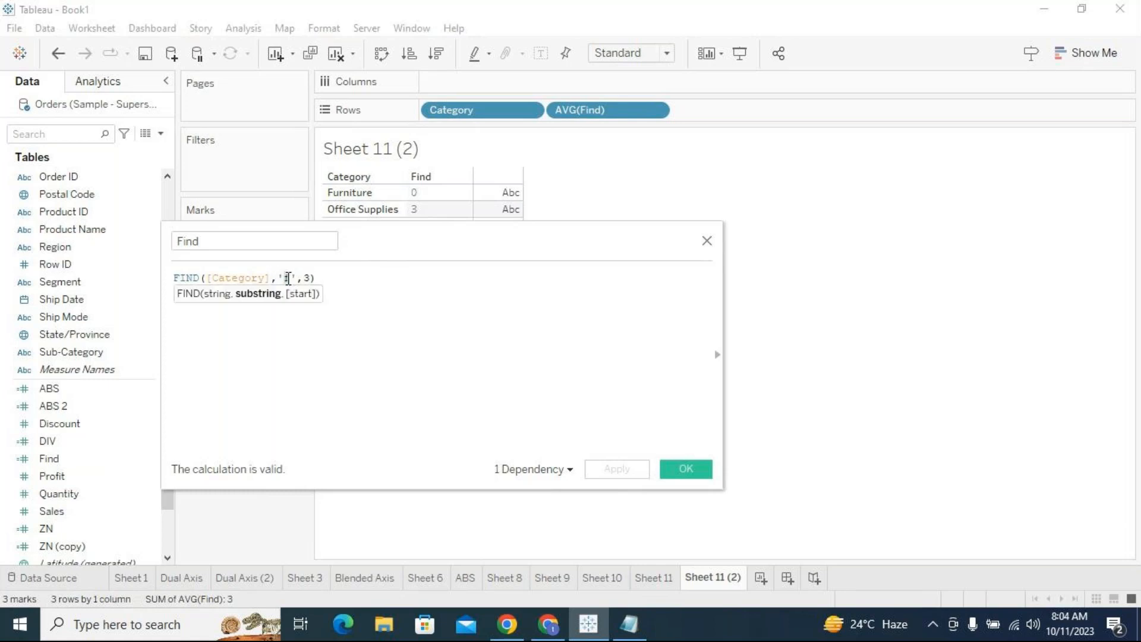
{"action": "left_click", "coordinate": [296, 347]}
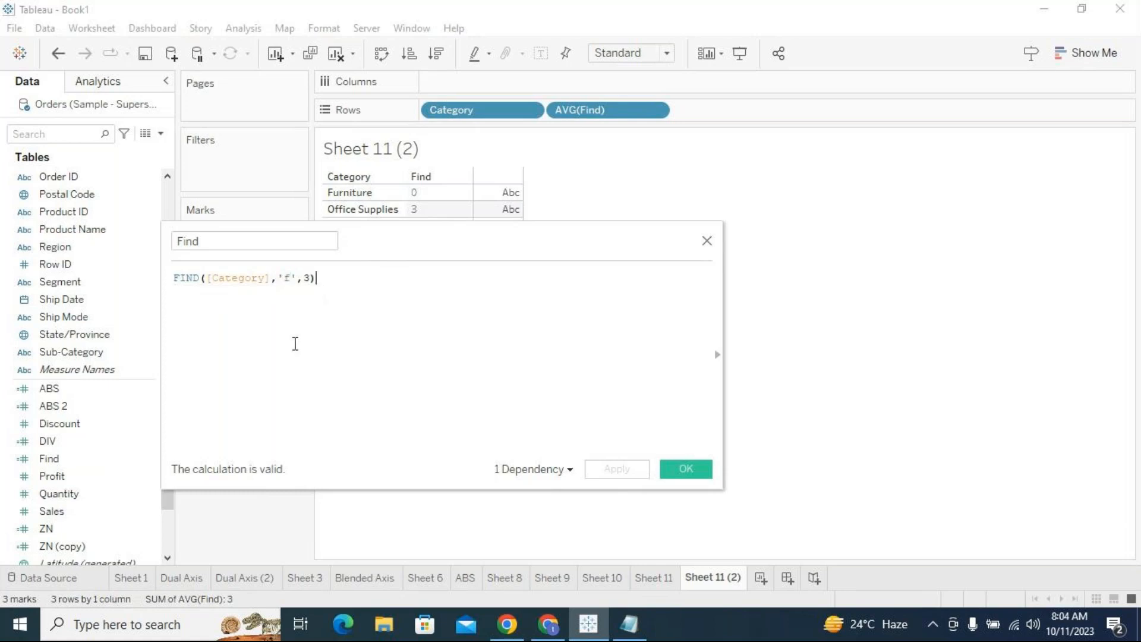
{"action": "left_click", "coordinate": [208, 278]}
{"action": "double_click", "coordinate": [184, 278]}
{"action": "left_click", "coordinate": [248, 312]}
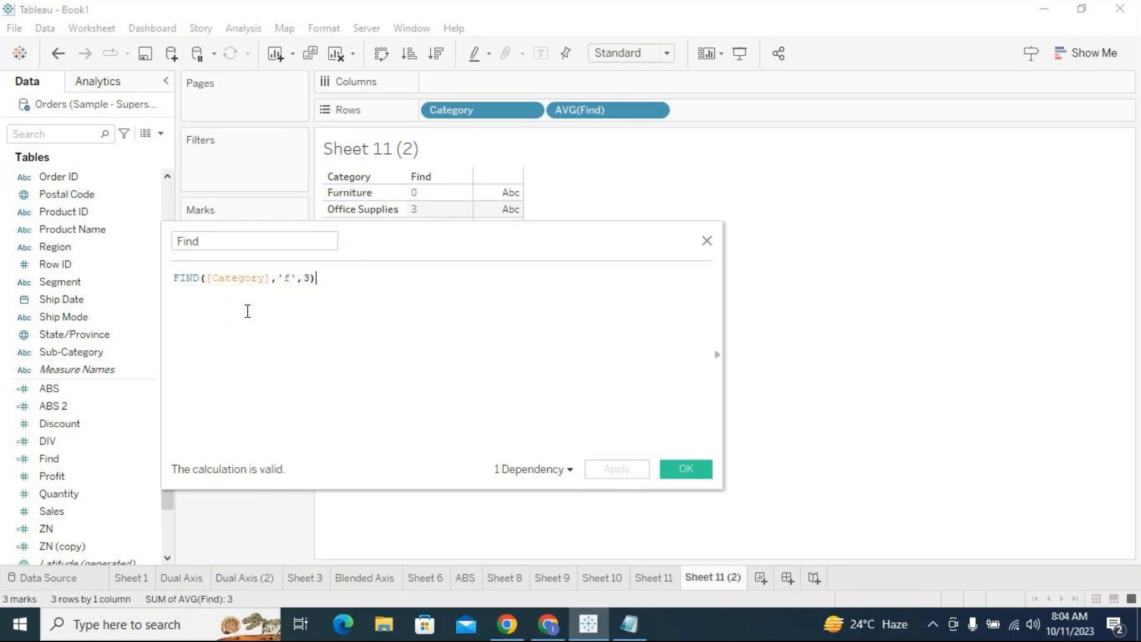
Set the start argument of the Find formula to 1 and apply the calculation.
{"action": "left_click", "coordinate": [306, 278]}
{"action": "double_click", "coordinate": [308, 277]}
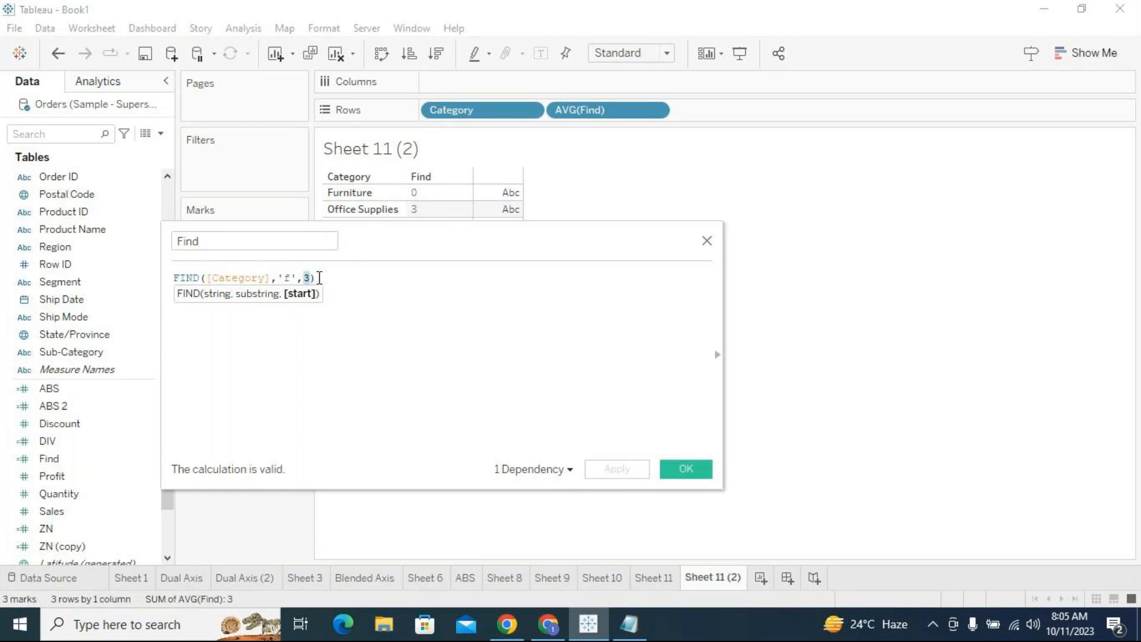
{"action": "key", "text": "BackSpace"}
{"action": "type", "text": "1"}
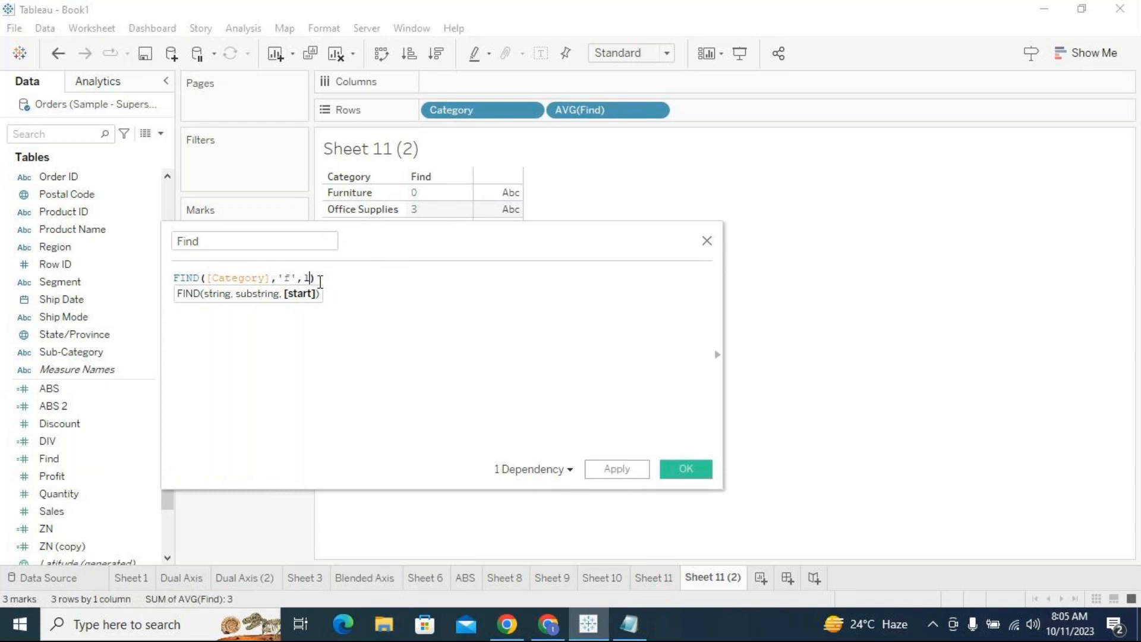
{"action": "left_click", "coordinate": [633, 469]}
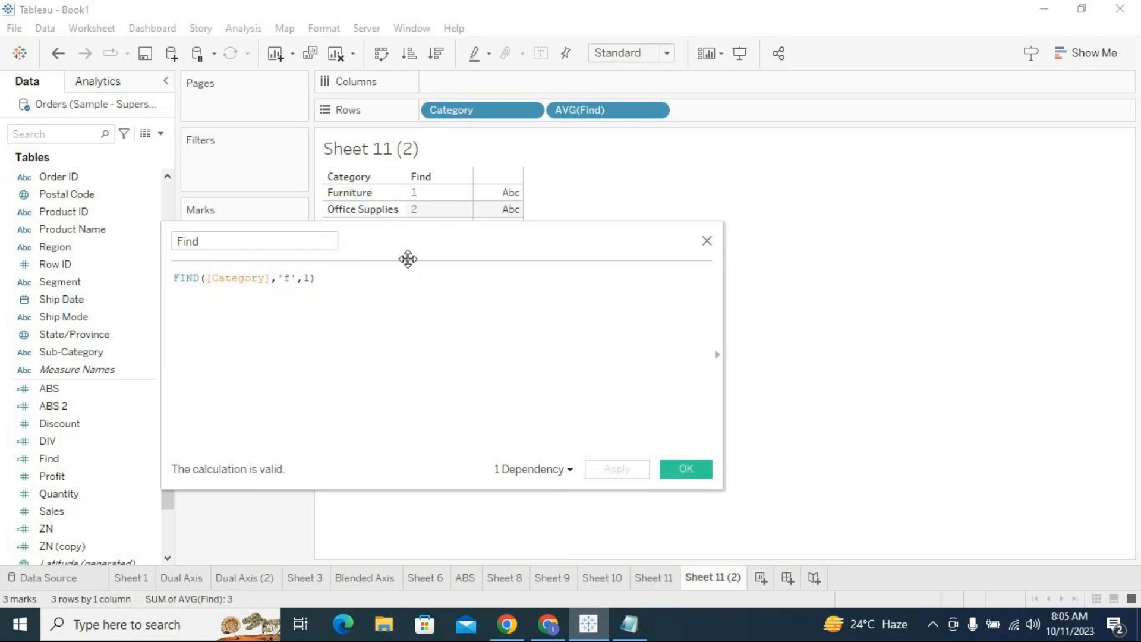
Move the calculation editor clear of the Technology row to compare the Find positions for all categories.
{"action": "left_click_drag", "start_coordinate": [409, 250], "coordinate": [421, 247]}
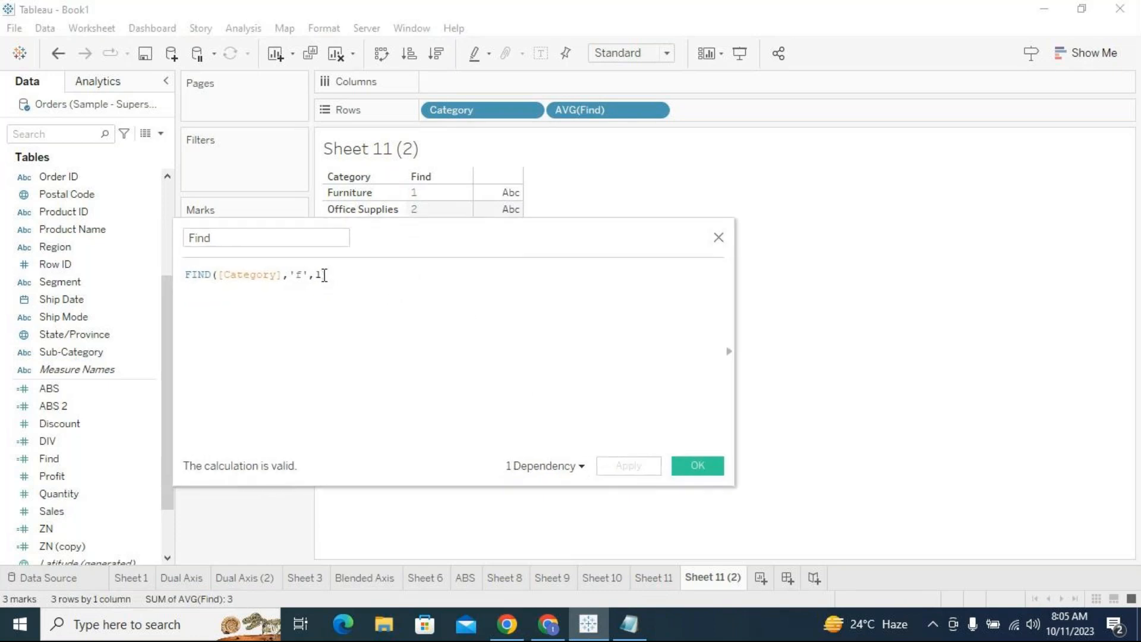
{"action": "left_click", "coordinate": [318, 274]}
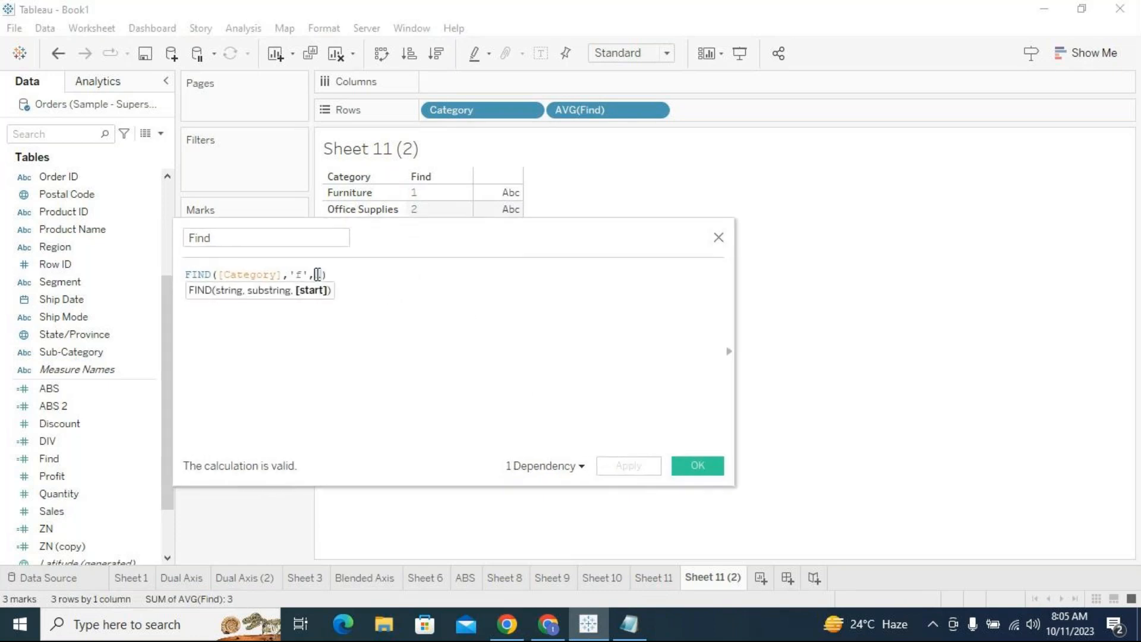
{"action": "left_click", "coordinate": [378, 243]}
{"action": "left_click_drag", "start_coordinate": [378, 243], "coordinate": [385, 257]}
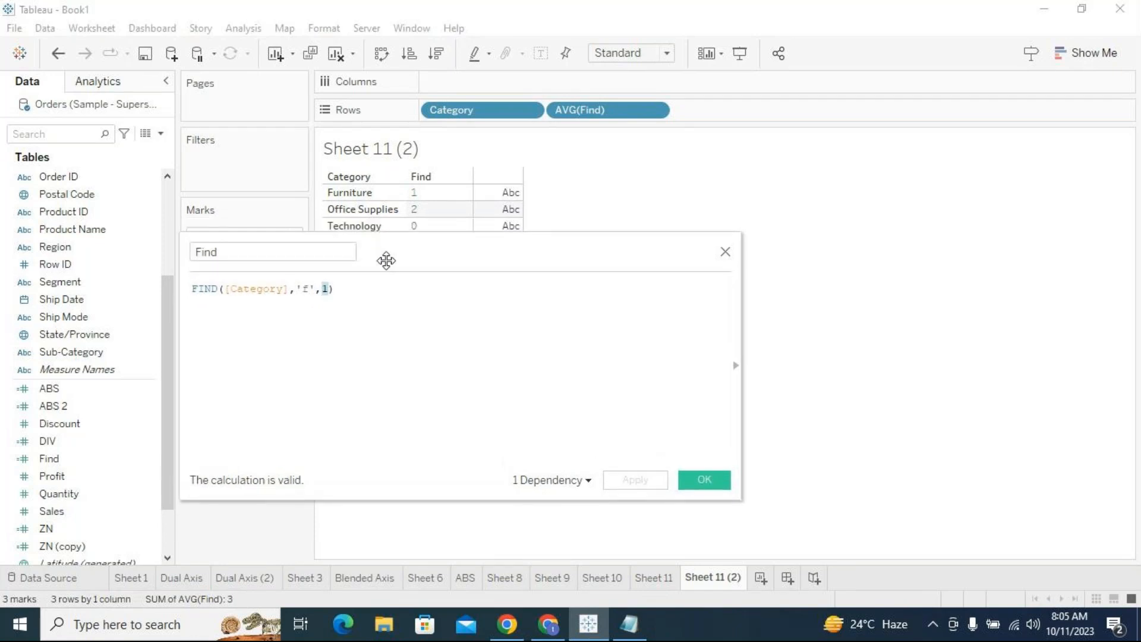
Delete the start argument from the Find formula, re-enter it as 1, and apply the calculation.
{"action": "mouse_move", "coordinate": [331, 288]}
{"action": "left_mouse_down"}
{"action": "mouse_move", "coordinate": [319, 286]}
{"action": "mouse_move", "coordinate": [327, 292]}
{"action": "left_mouse_up"}
{"action": "left_click", "coordinate": [336, 341]}
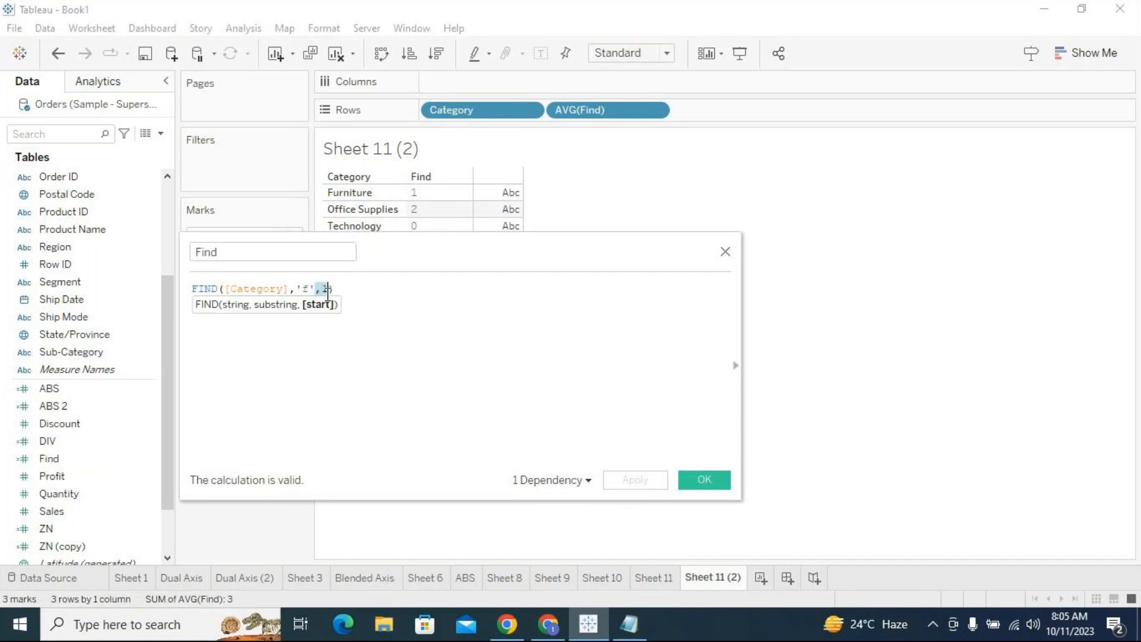
{"action": "key", "text": "BackSpace"}
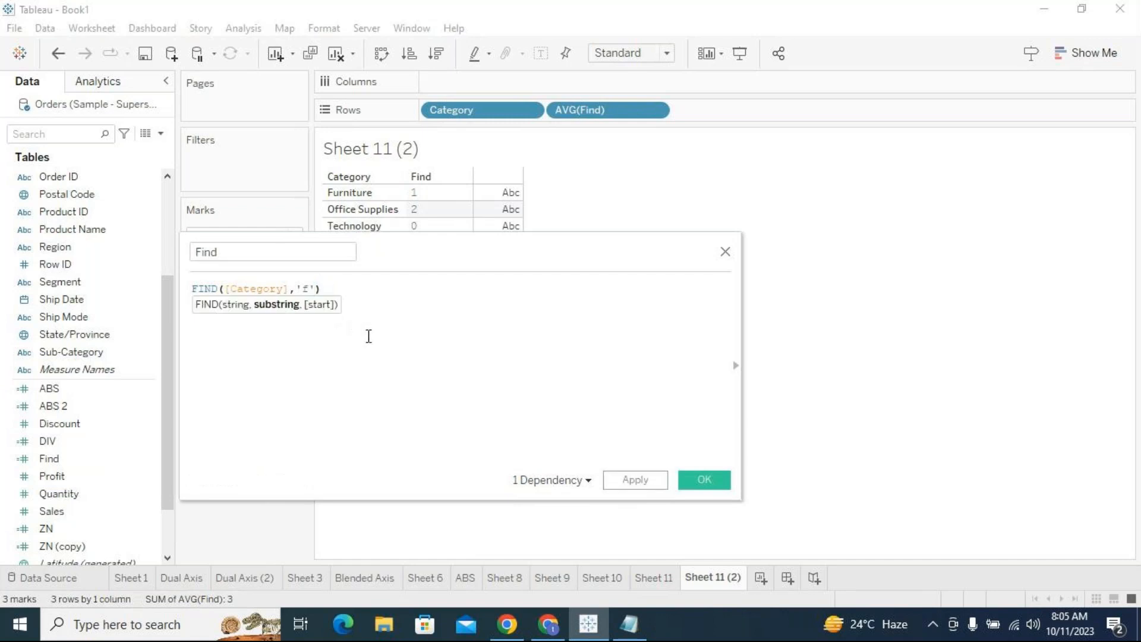
{"action": "type", "text": ",1"}
{"action": "left_click", "coordinate": [543, 349]}
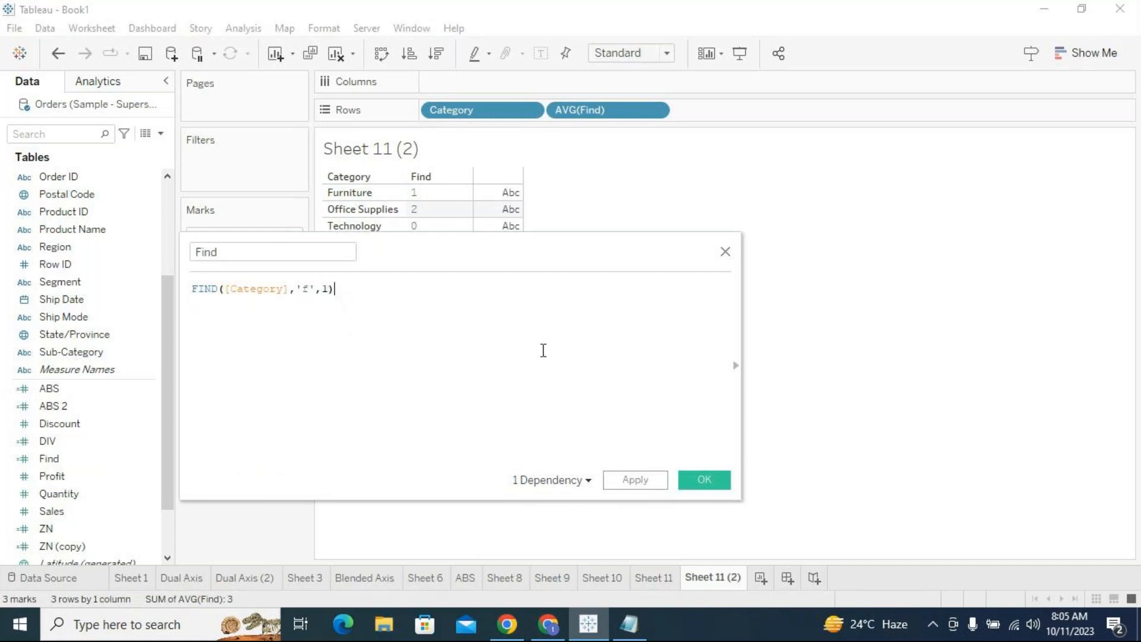
{"action": "left_click", "coordinate": [657, 487]}
Reposition the calculation editor and highlight the Find formula's start argument to review its role.
{"action": "left_click_drag", "start_coordinate": [450, 258], "coordinate": [455, 246]}
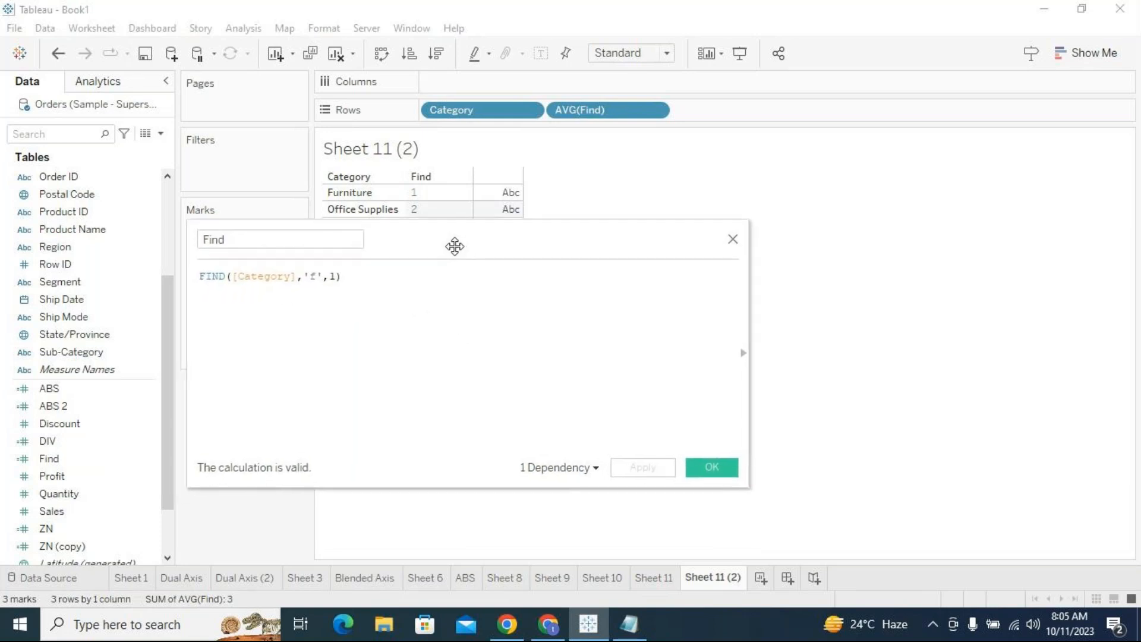
{"action": "left_click", "coordinate": [336, 275]}
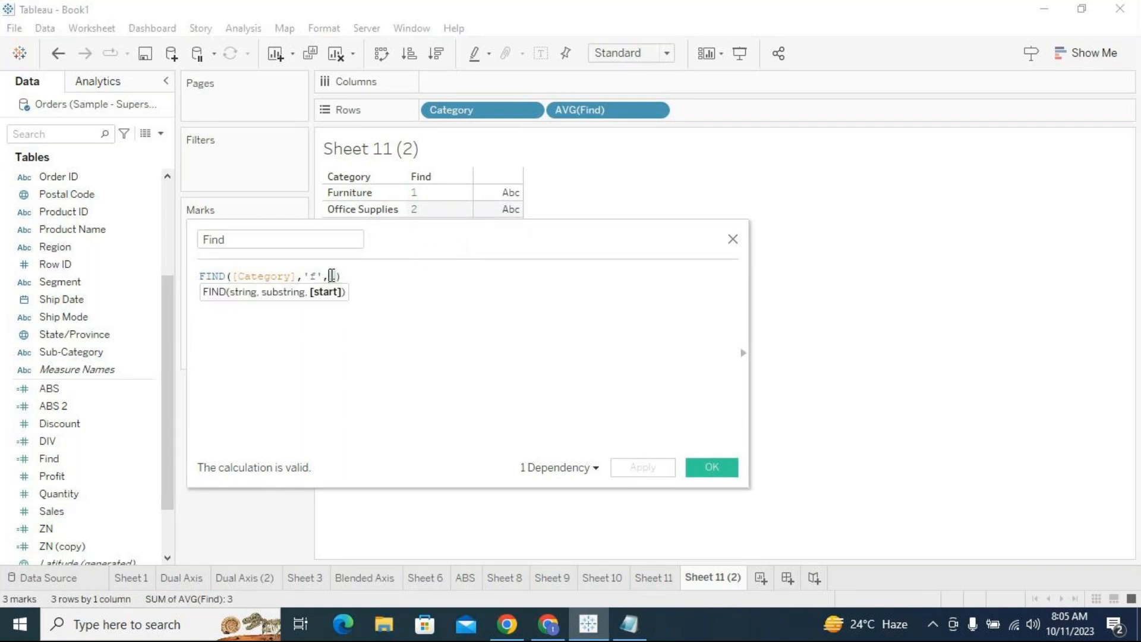
{"action": "left_click_drag", "start_coordinate": [392, 249], "coordinate": [394, 249]}
{"action": "left_click", "coordinate": [339, 277]}
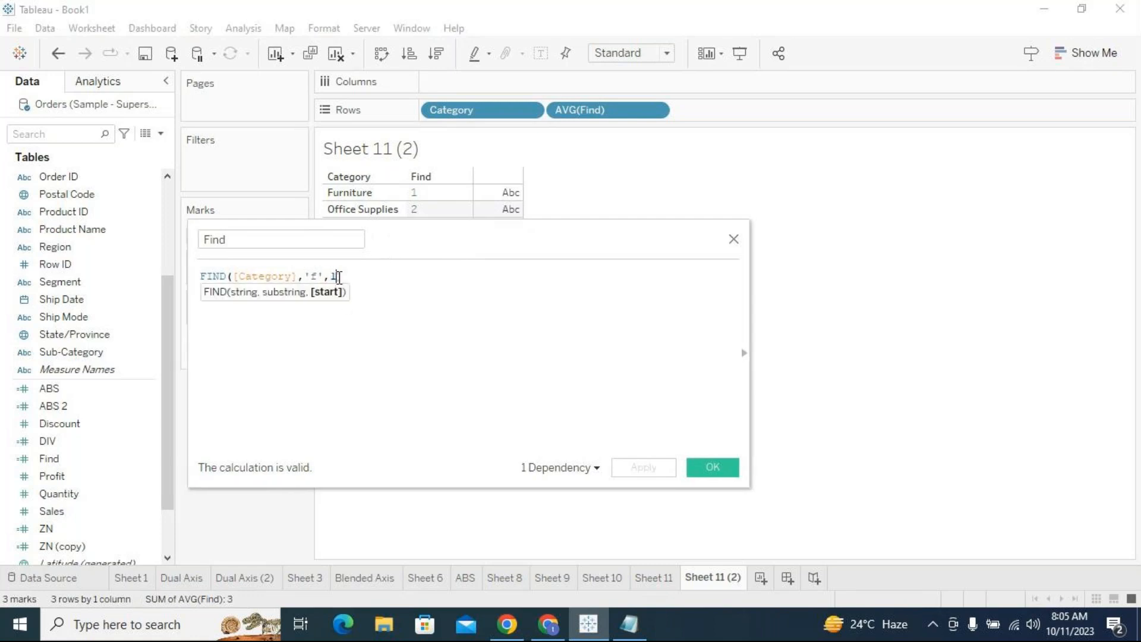
{"action": "double_click", "coordinate": [335, 276]}
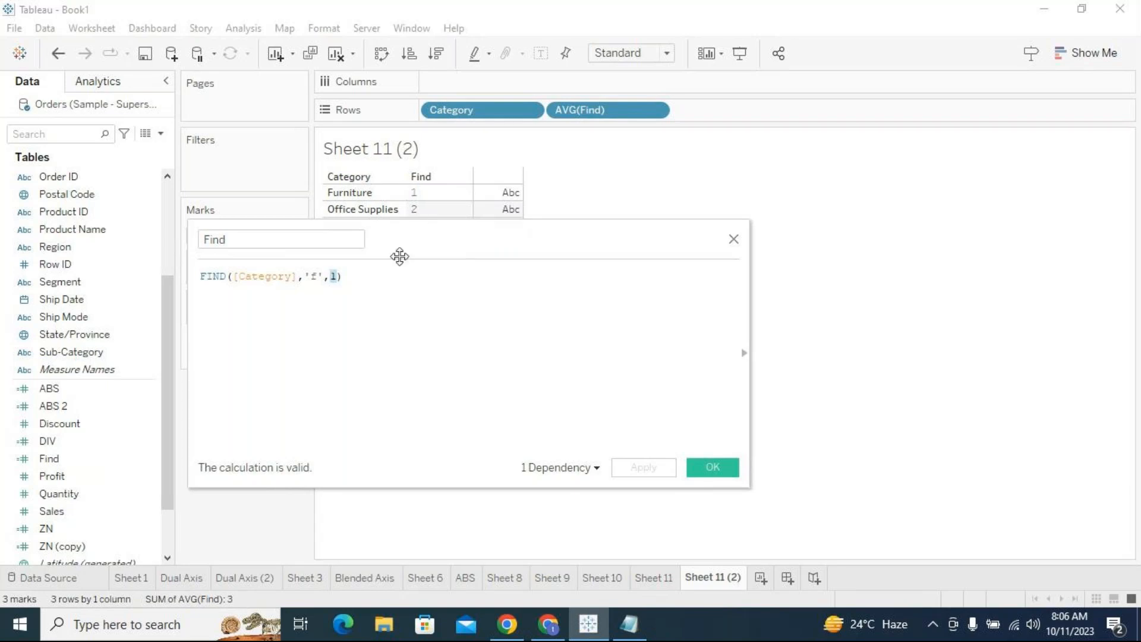
Change the Find formula to FIND([Category],'f',2), apply it, and highlight the start argument.
{"action": "left_click", "coordinate": [351, 277]}
{"action": "key", "text": "BackSpace"}
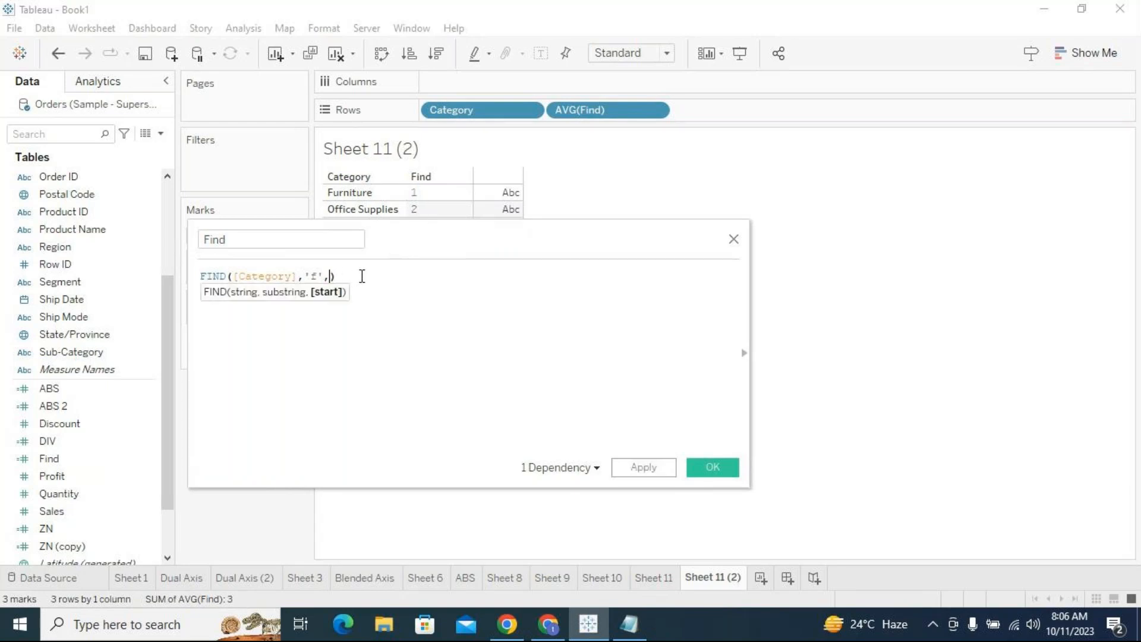
{"action": "type", "text": "2"}
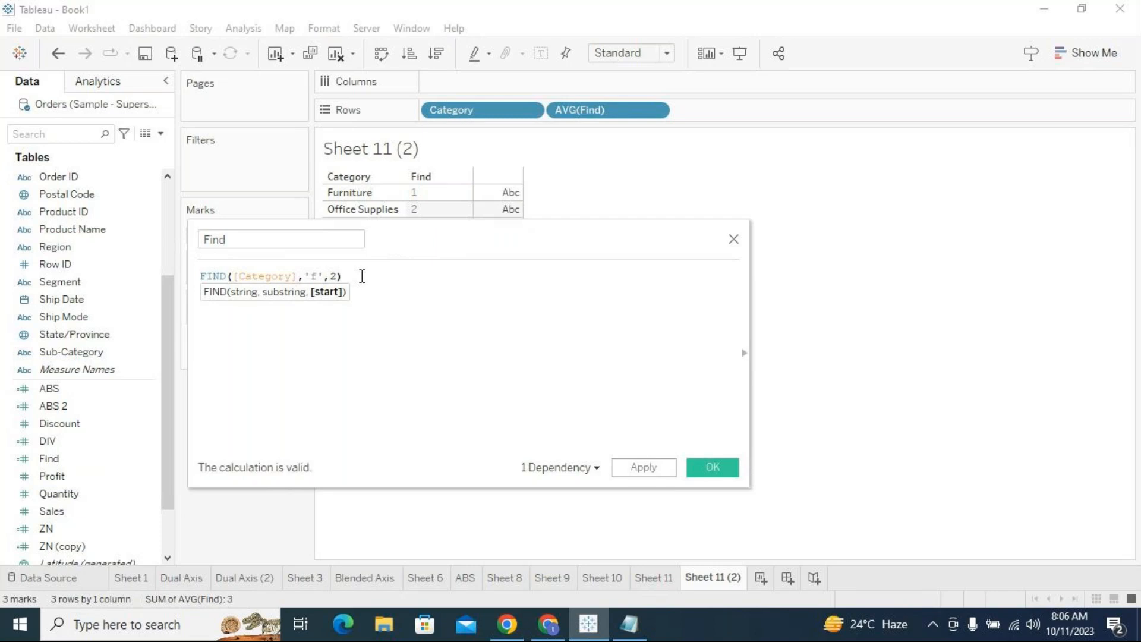
{"action": "left_click", "coordinate": [659, 470]}
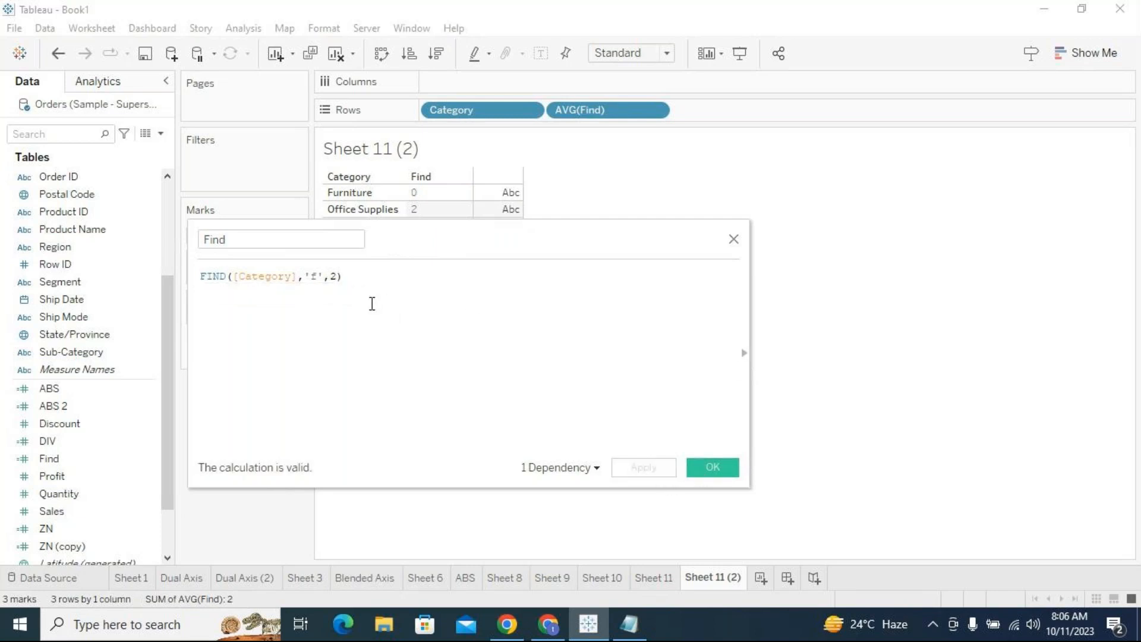
{"action": "double_click", "coordinate": [332, 277]}
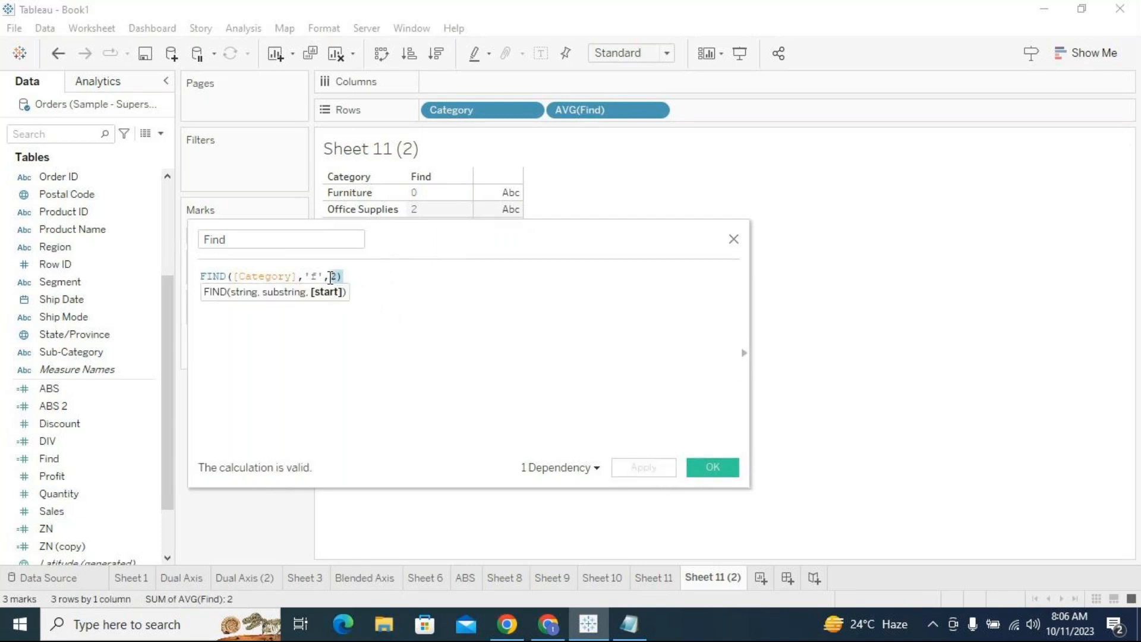
Set the start argument of the Find formula to 3 and apply the calculation.
{"action": "left_click", "coordinate": [408, 284]}
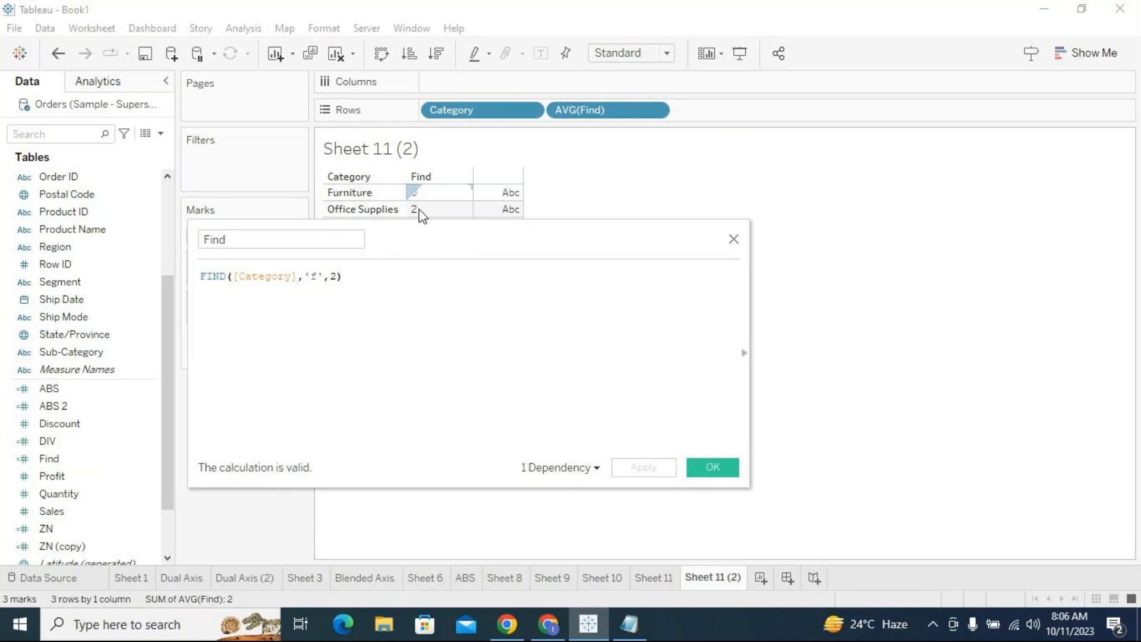
{"action": "left_click", "coordinate": [338, 278]}
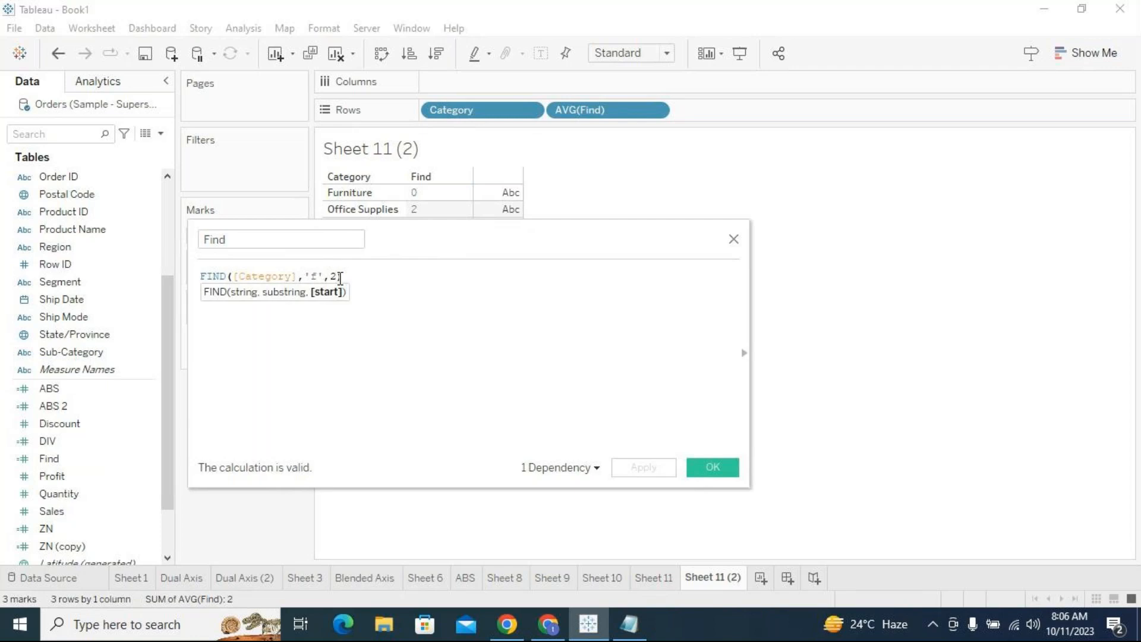
{"action": "key", "text": "BackSpace"}
{"action": "type", "text": "3"}
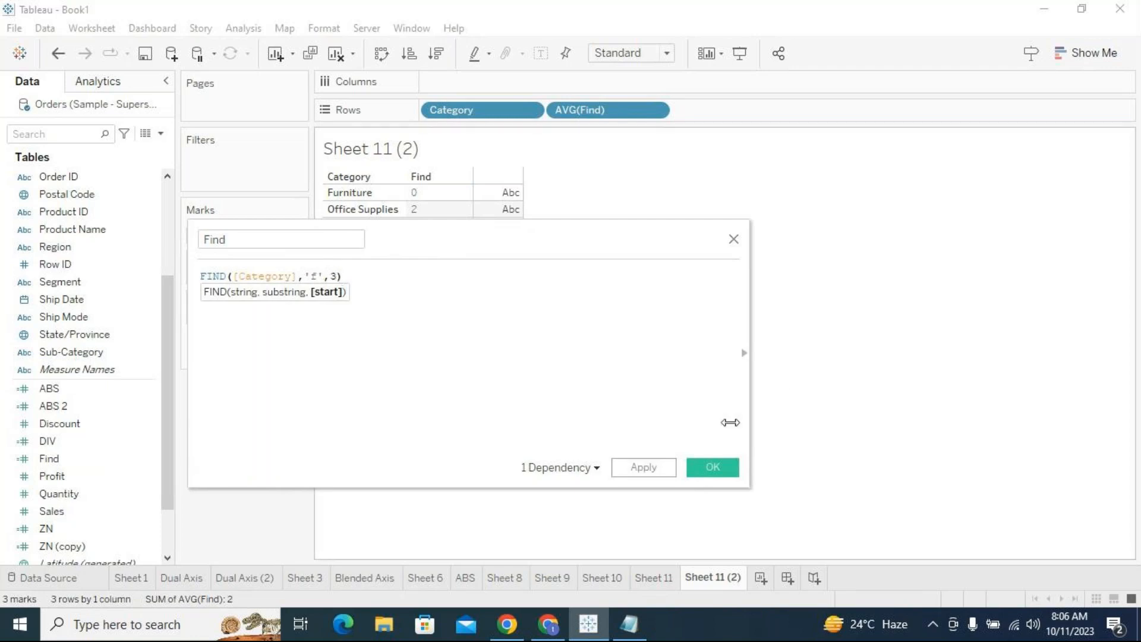
{"action": "left_click", "coordinate": [658, 466]}
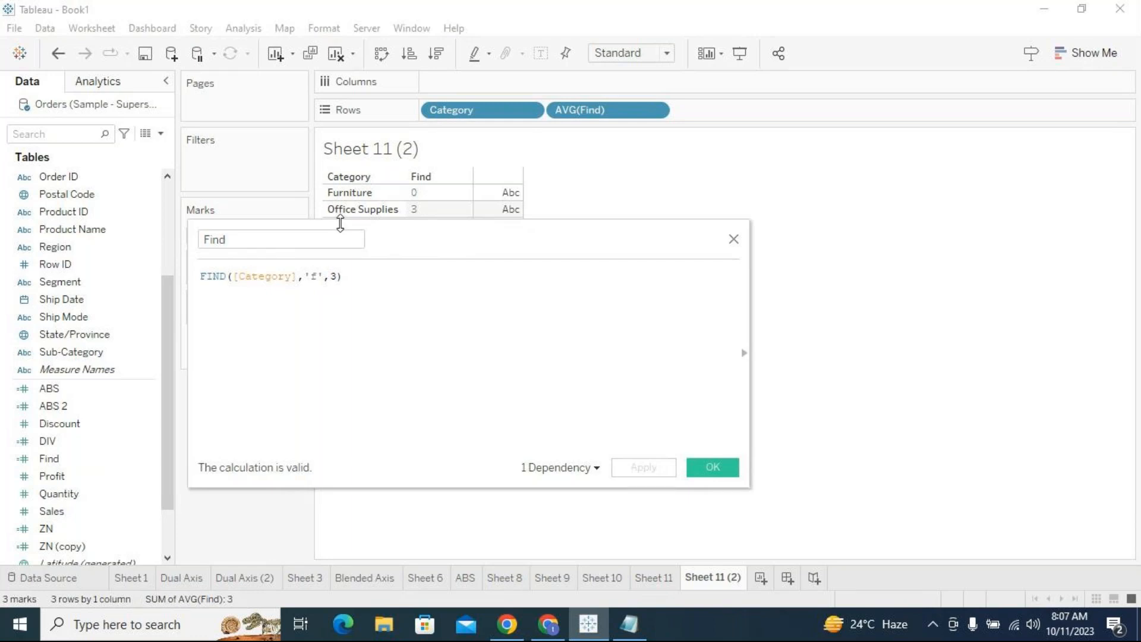
{"action": "left_click_drag", "start_coordinate": [341, 223], "coordinate": [344, 224]}
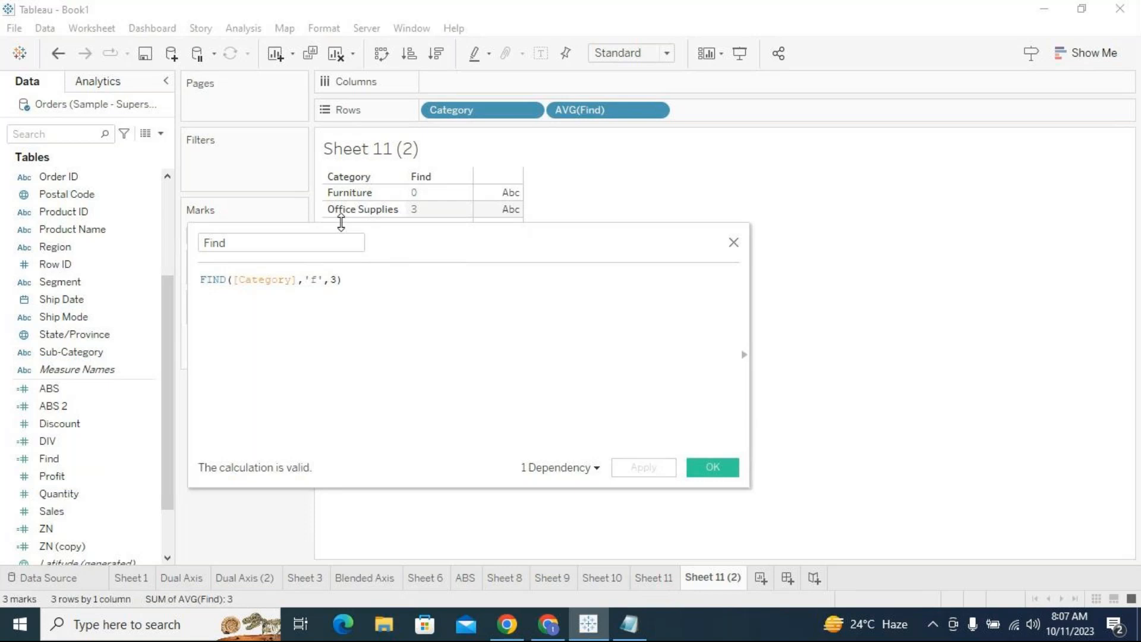
{"action": "left_click_drag", "start_coordinate": [342, 223], "coordinate": [339, 221]}
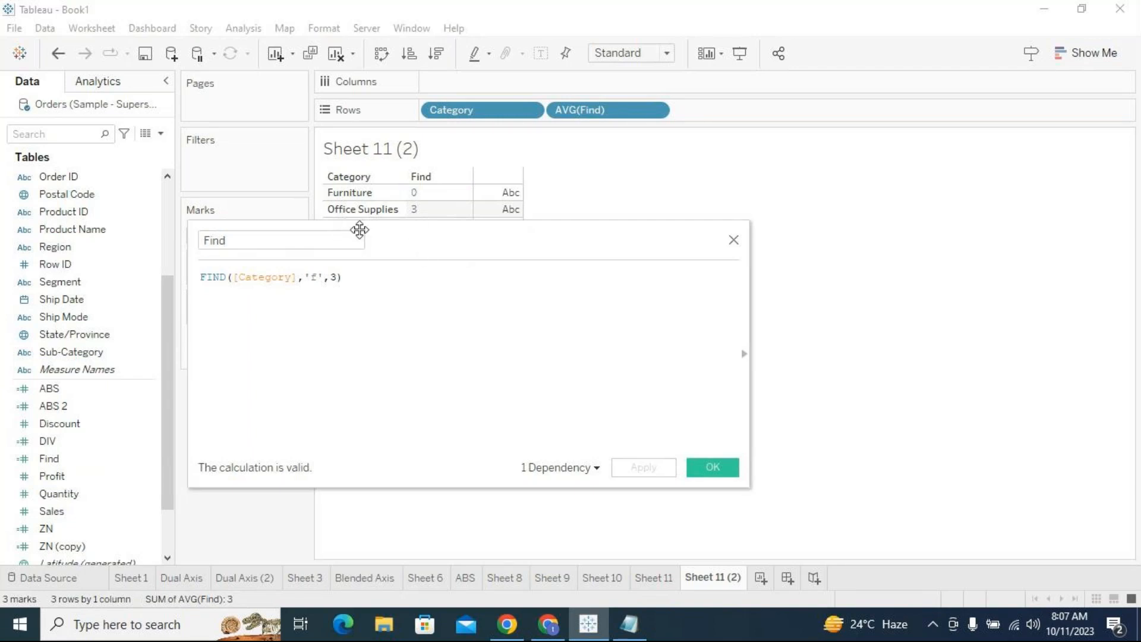
Change the Find formula to FIND([Category],'f',4) and apply it.
{"action": "double_click", "coordinate": [334, 278]}
{"action": "type", "text": "4"}
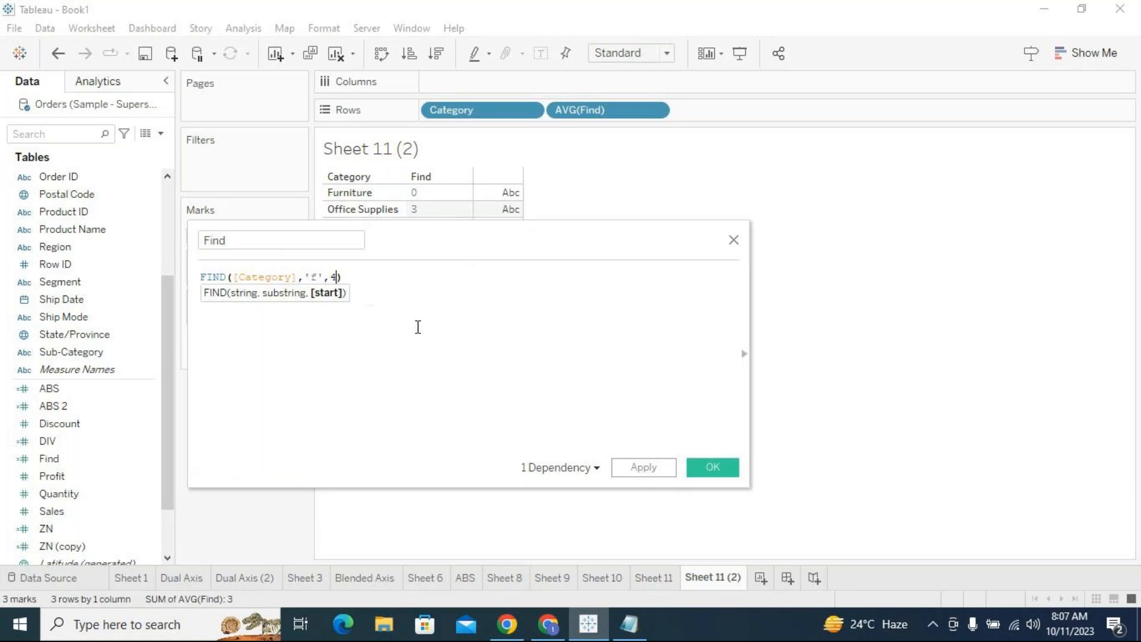
{"action": "left_click", "coordinate": [651, 470]}
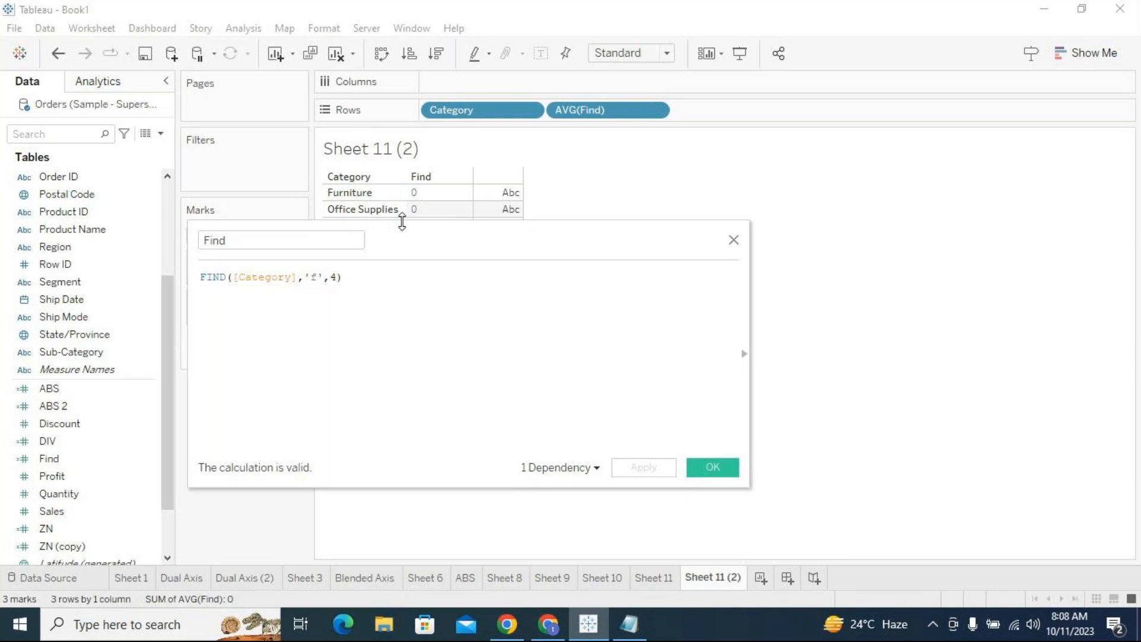
Uncover the full Category table and compare the Office Supplies result with the highlighted start argument of the Find formula.
{"action": "left_click", "coordinate": [427, 213]}
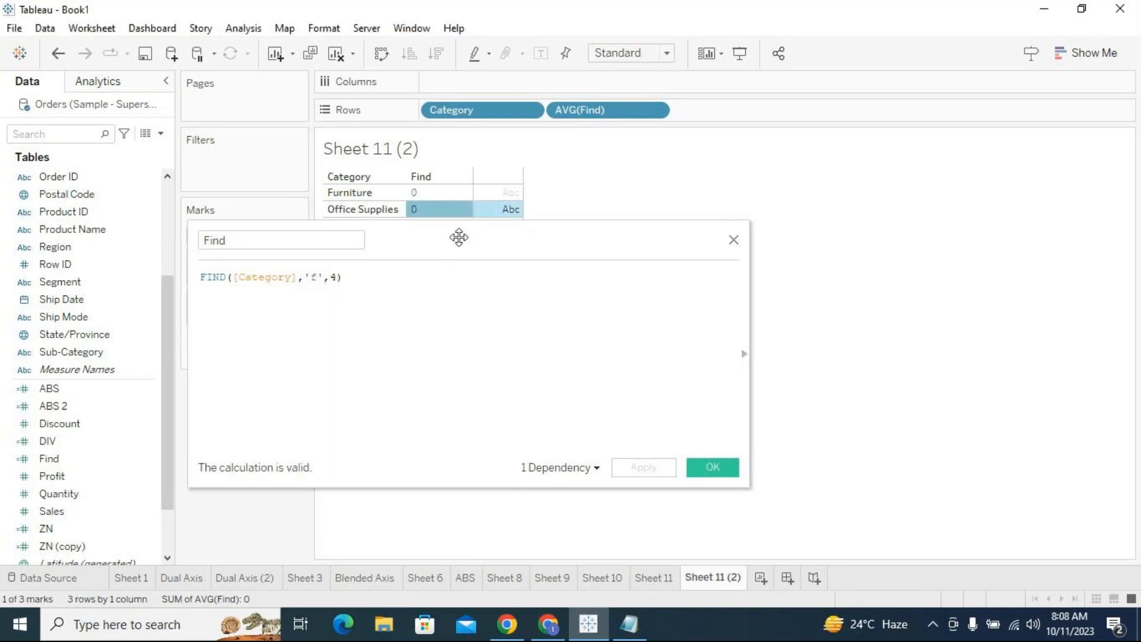
{"action": "left_click_drag", "start_coordinate": [458, 237], "coordinate": [466, 273]}
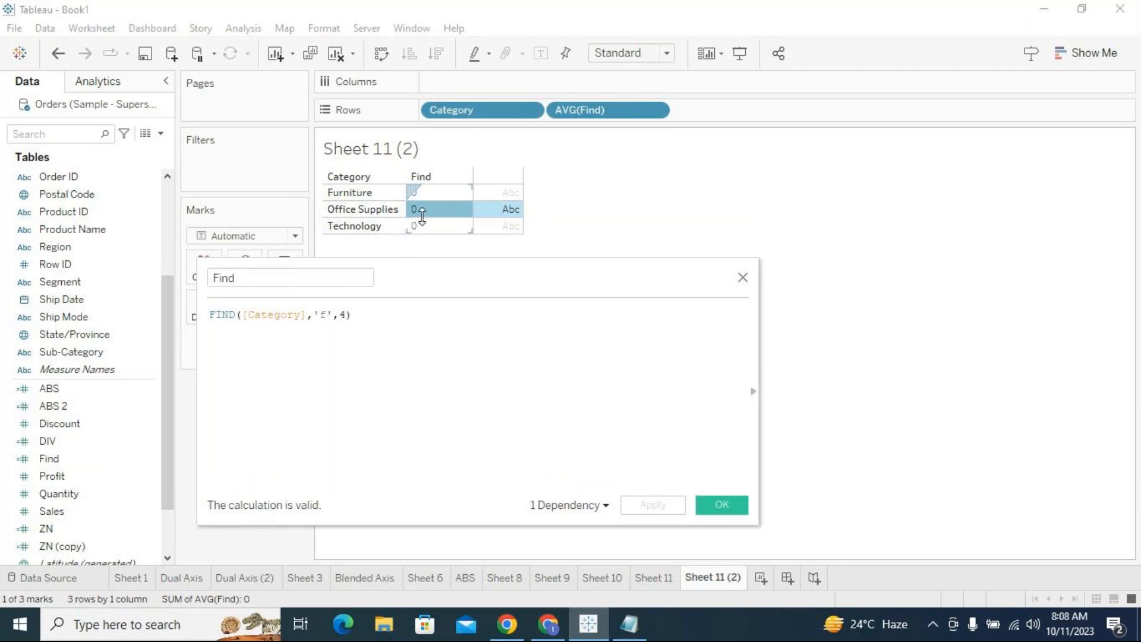
{"action": "mouse_move", "coordinate": [426, 217]}
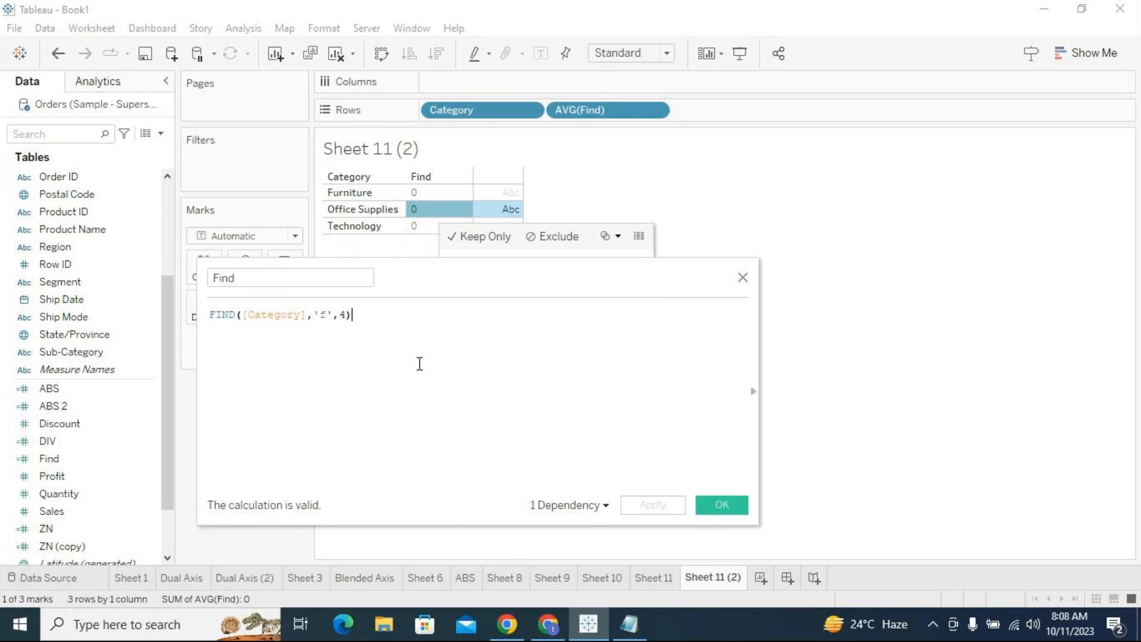
{"action": "left_click_drag", "start_coordinate": [347, 315], "coordinate": [341, 315]}
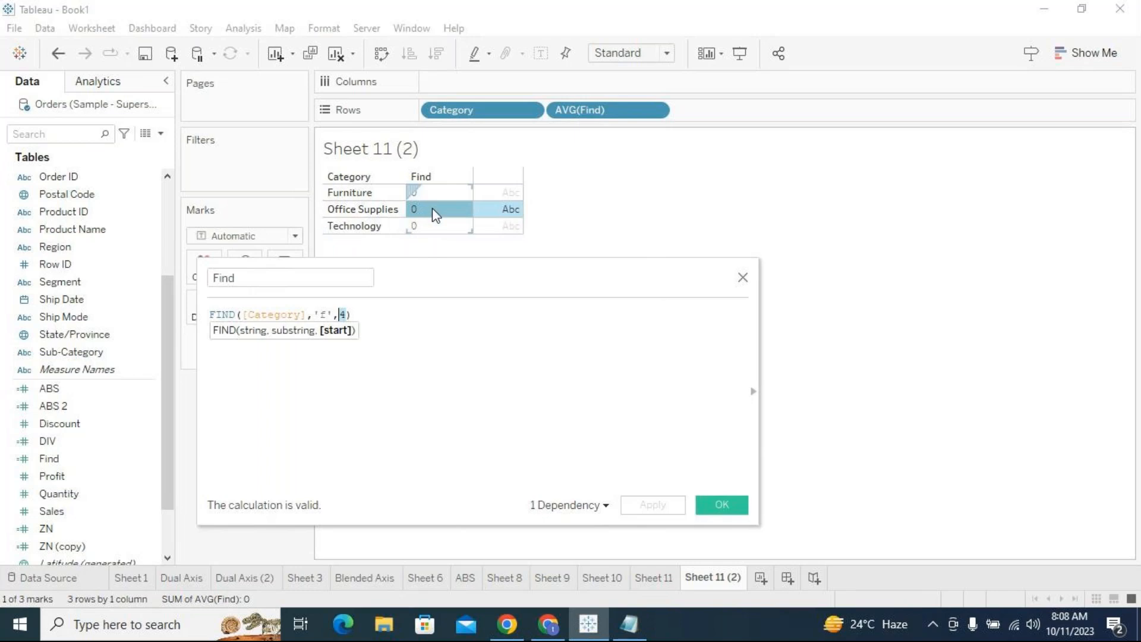
{"action": "mouse_move", "coordinate": [432, 209]}
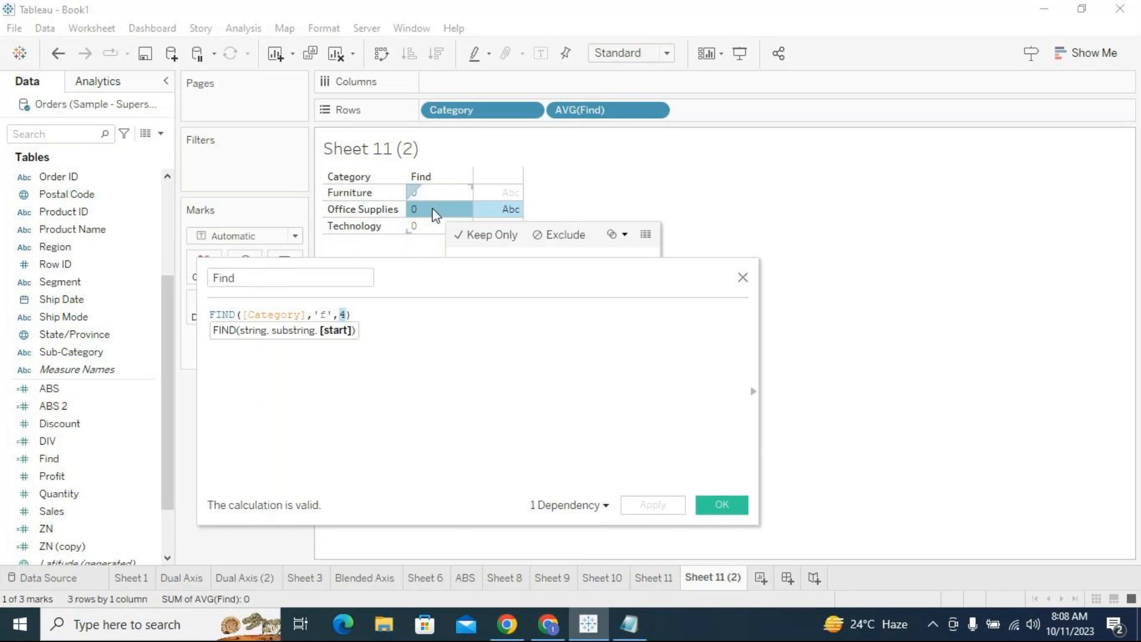
{"action": "left_click", "coordinate": [370, 321]}
{"action": "double_click", "coordinate": [347, 314]}
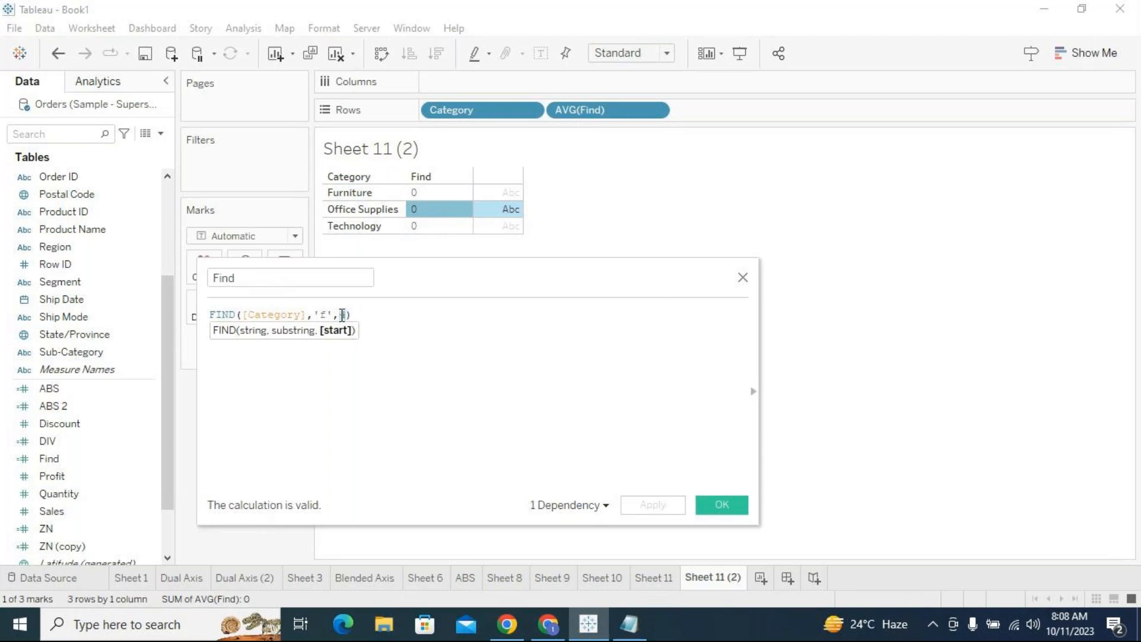
Highlight the FIND function name in the formula, then accept the calculation and close its editor.
{"action": "left_click_drag", "start_coordinate": [398, 267], "coordinate": [398, 232]}
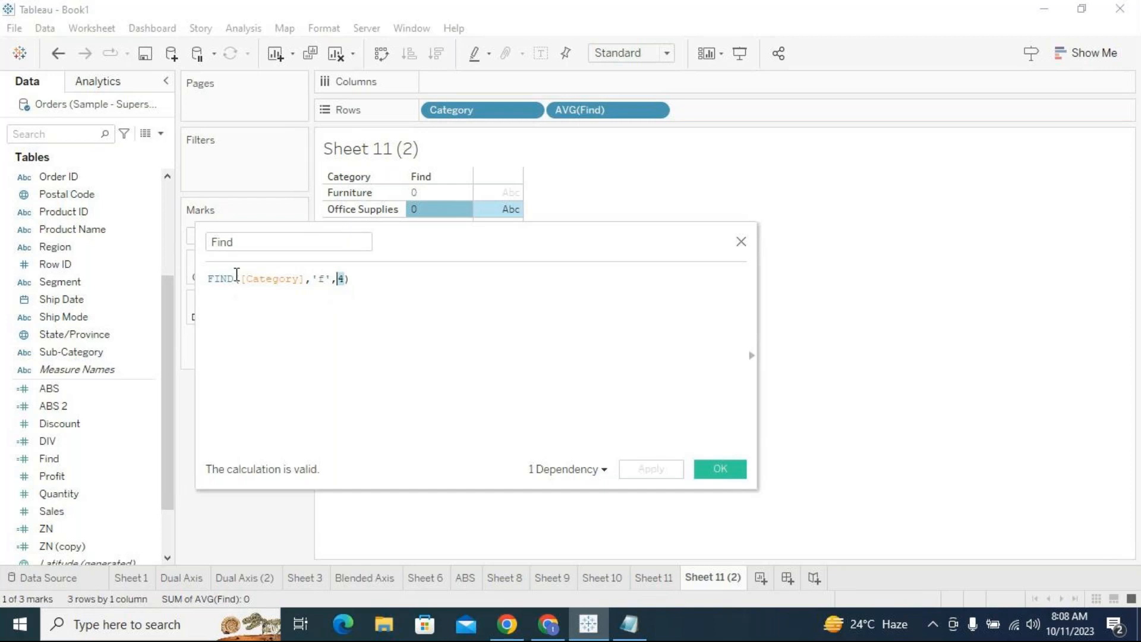
{"action": "left_click_drag", "start_coordinate": [242, 279], "coordinate": [196, 280]}
{"action": "left_click", "coordinate": [364, 315]}
{"action": "left_click", "coordinate": [720, 469]}
{"action": "left_click", "coordinate": [626, 456]}
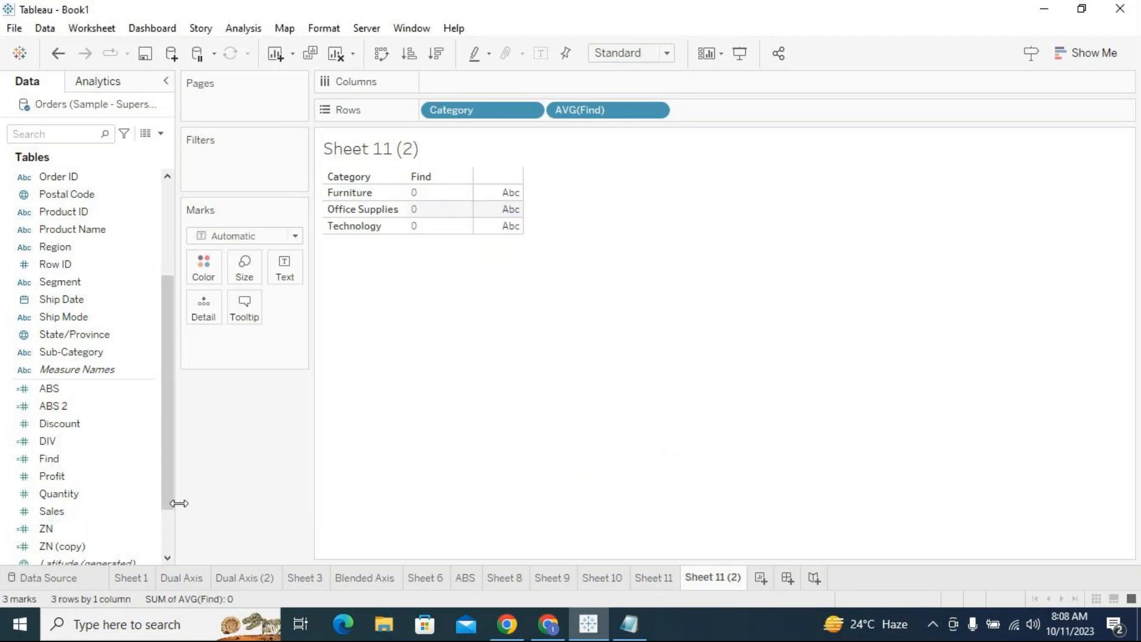
Duplicate the Find calculated field.
{"action": "scroll", "coordinate": [161, 403], "scroll_direction": "down", "scroll_amount": 1}
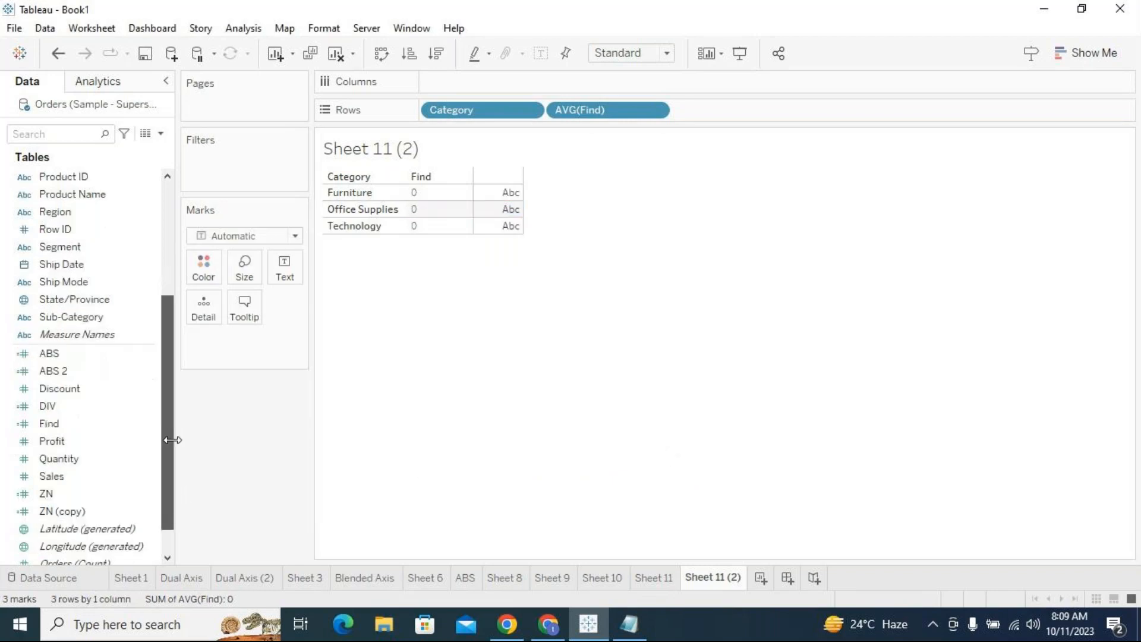
{"action": "right_click", "coordinate": [87, 425]}
{"action": "left_click", "coordinate": [152, 133]}
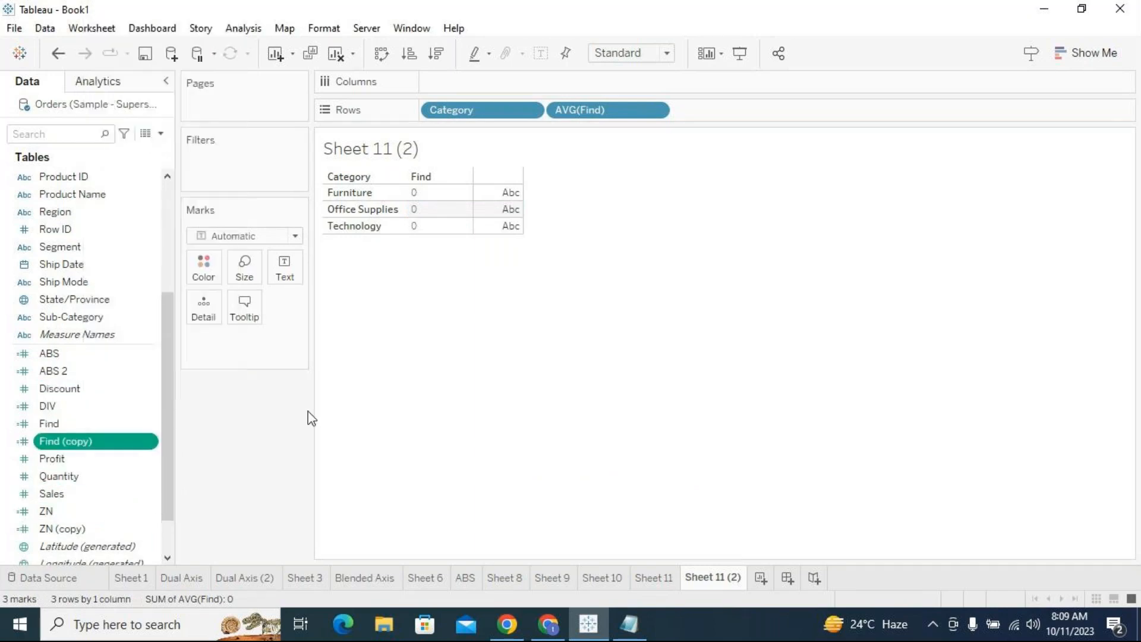
Edit the duplicated Find field's formula to FIND([Category],'f',-1) and apply it.
{"action": "left_click", "coordinate": [151, 443]}
{"action": "left_click", "coordinate": [193, 138]}
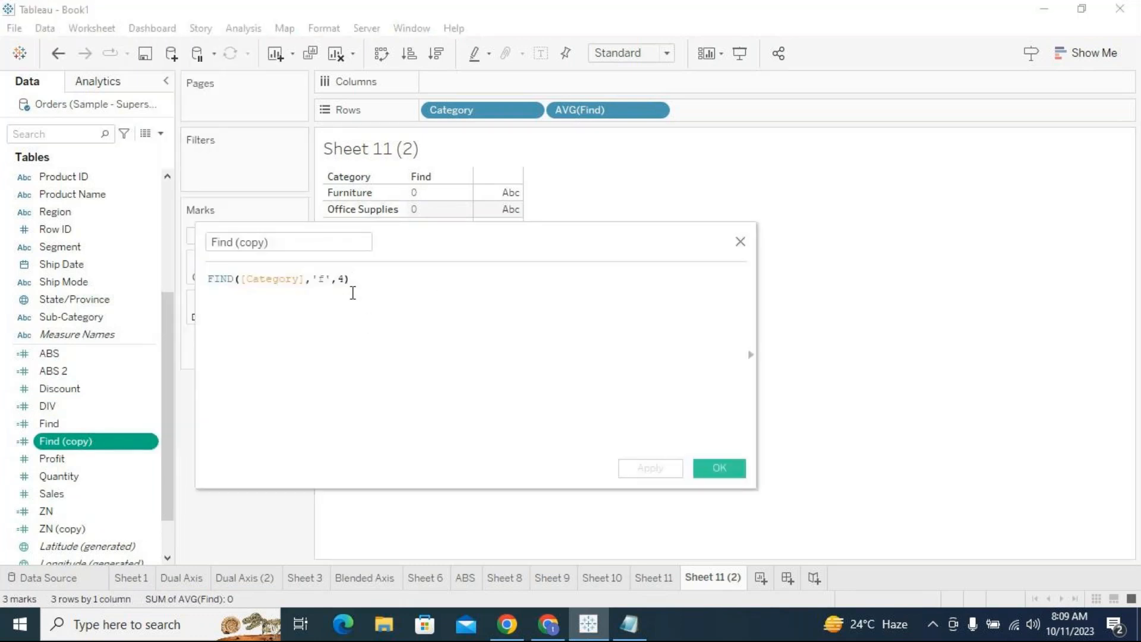
{"action": "left_click", "coordinate": [340, 279]}
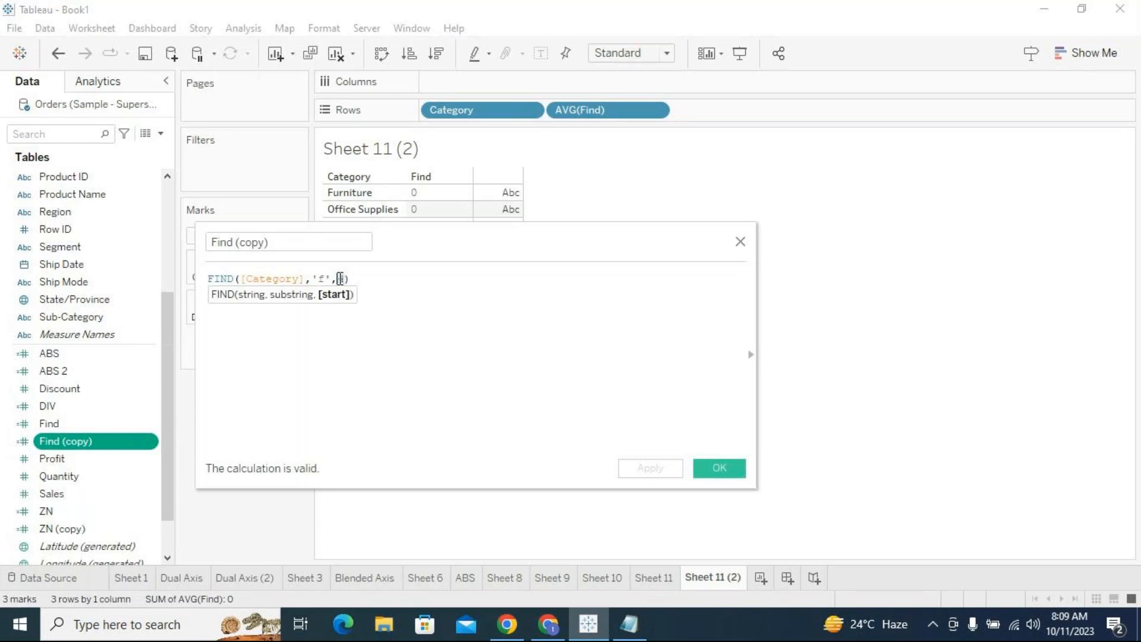
{"action": "type", "text": "-1"}
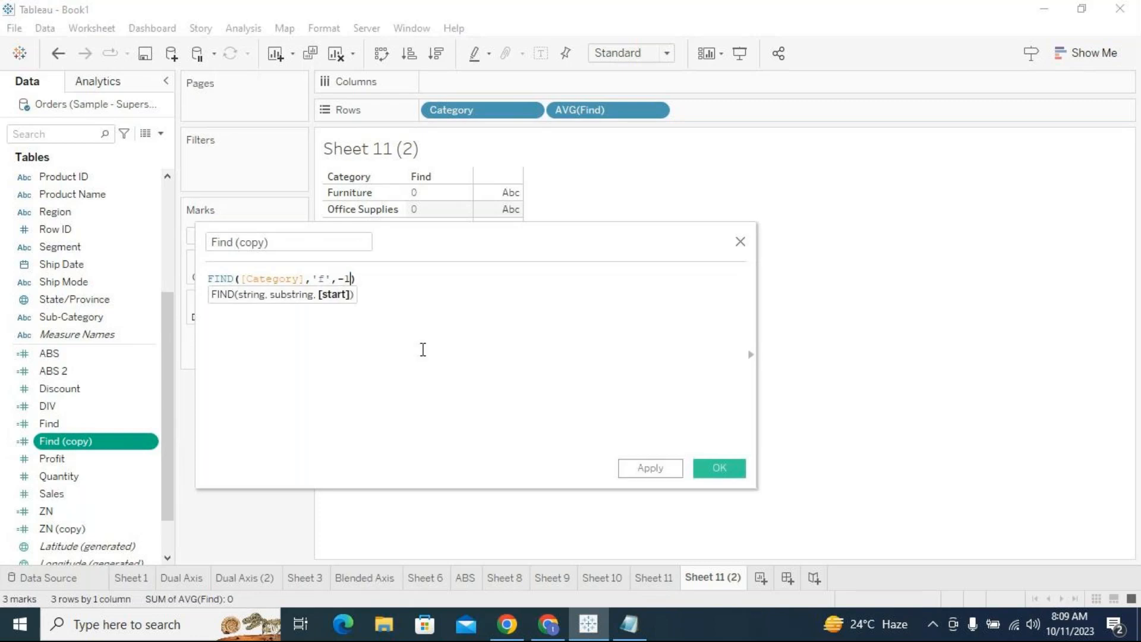
{"action": "left_click", "coordinate": [650, 469]}
Try Find (copy) as a continuous measure on Rows, then take it off and close the calculation editor.
{"action": "mouse_move", "coordinate": [517, 244]}
{"action": "left_mouse_down"}
{"action": "mouse_move", "coordinate": [543, 340]}
{"action": "mouse_move", "coordinate": [511, 264]}
{"action": "left_mouse_up"}
{"action": "left_click_drag", "start_coordinate": [84, 443], "coordinate": [747, 119]}
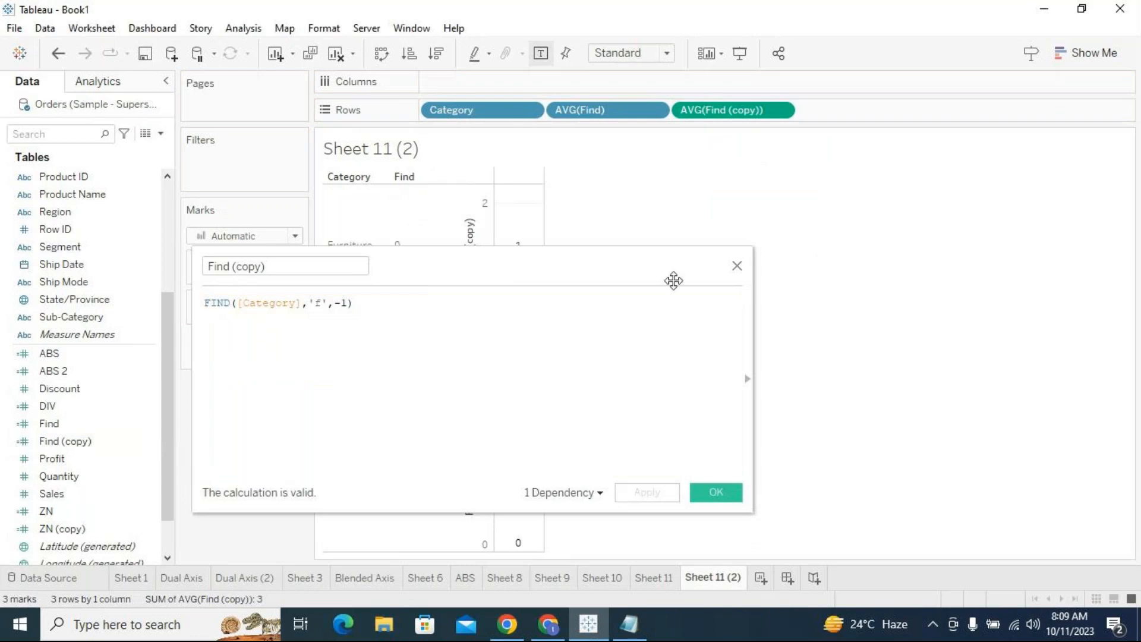
{"action": "left_click_drag", "start_coordinate": [559, 269], "coordinate": [555, 312]}
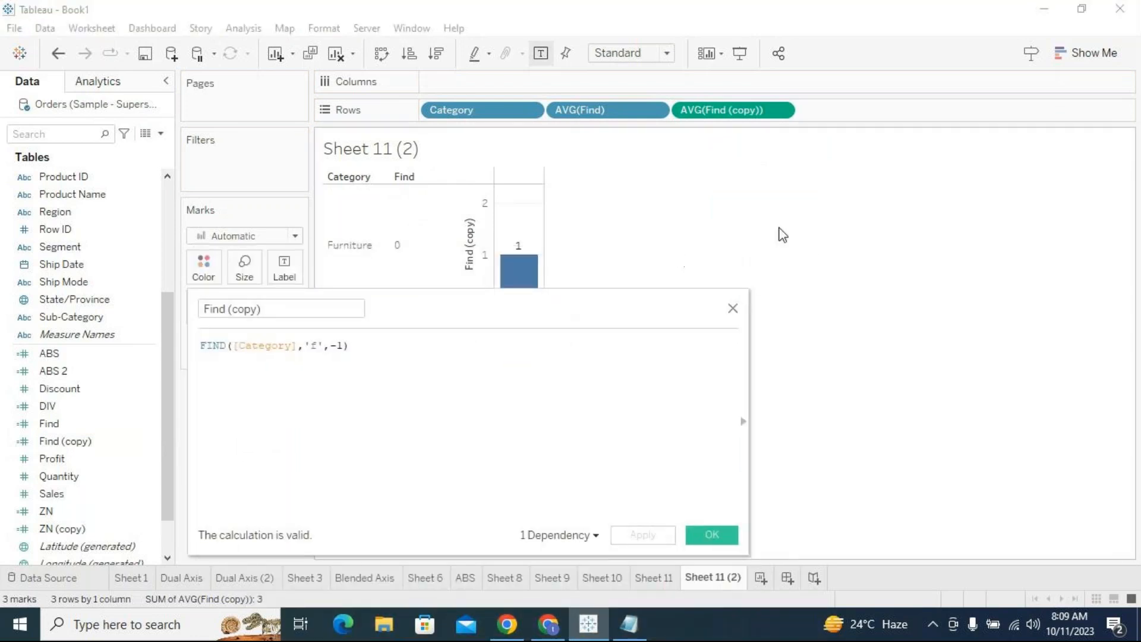
{"action": "left_click_drag", "start_coordinate": [744, 110], "coordinate": [784, 344]}
{"action": "left_click", "coordinate": [733, 308]}
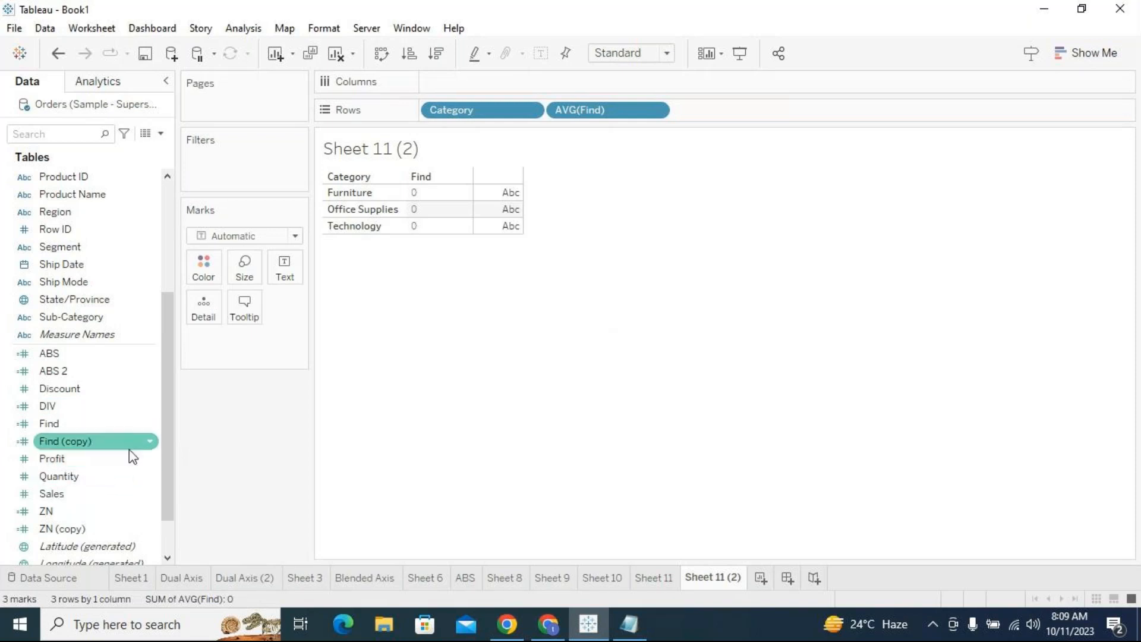
{"action": "left_click", "coordinate": [152, 442]}
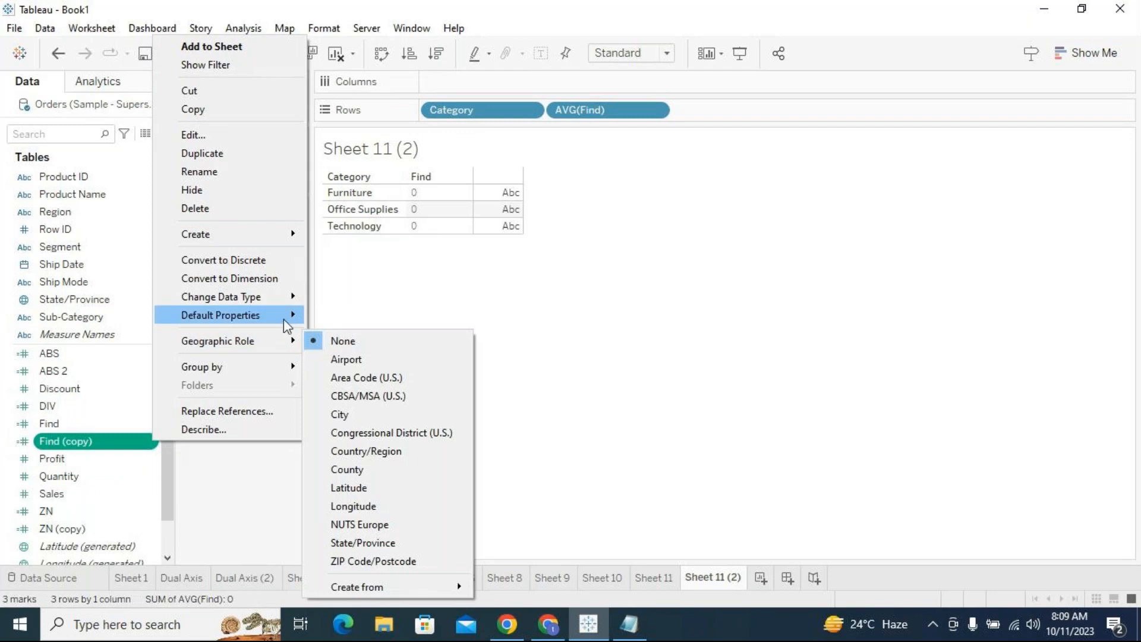
{"action": "mouse_move", "coordinate": [286, 325]}
{"action": "mouse_move", "coordinate": [416, 372]}
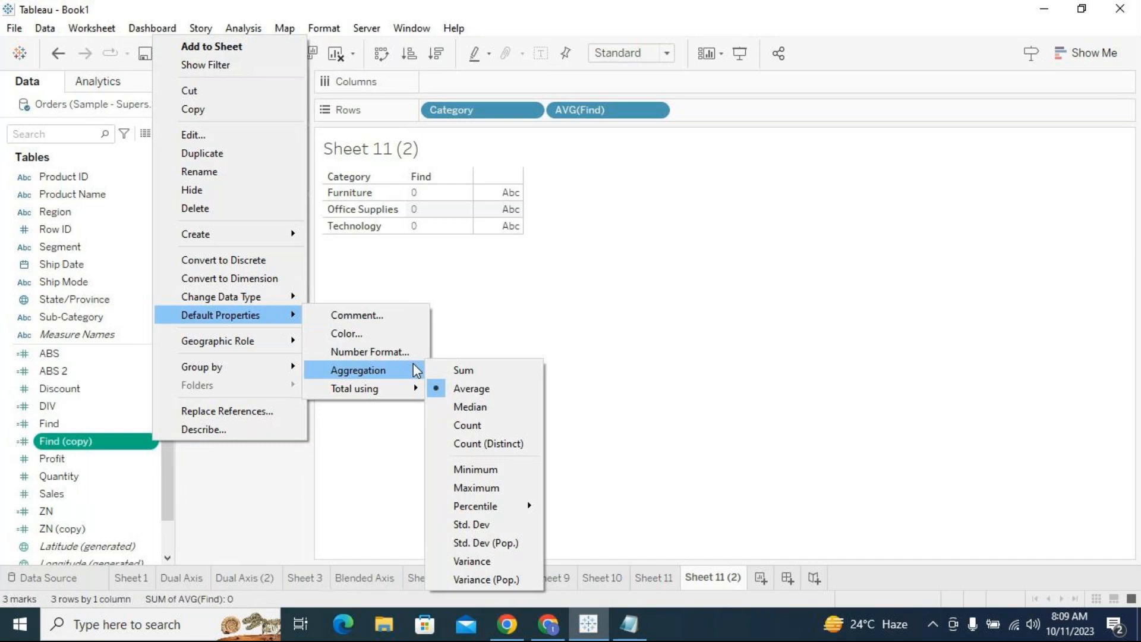
{"action": "left_click", "coordinate": [384, 352]}
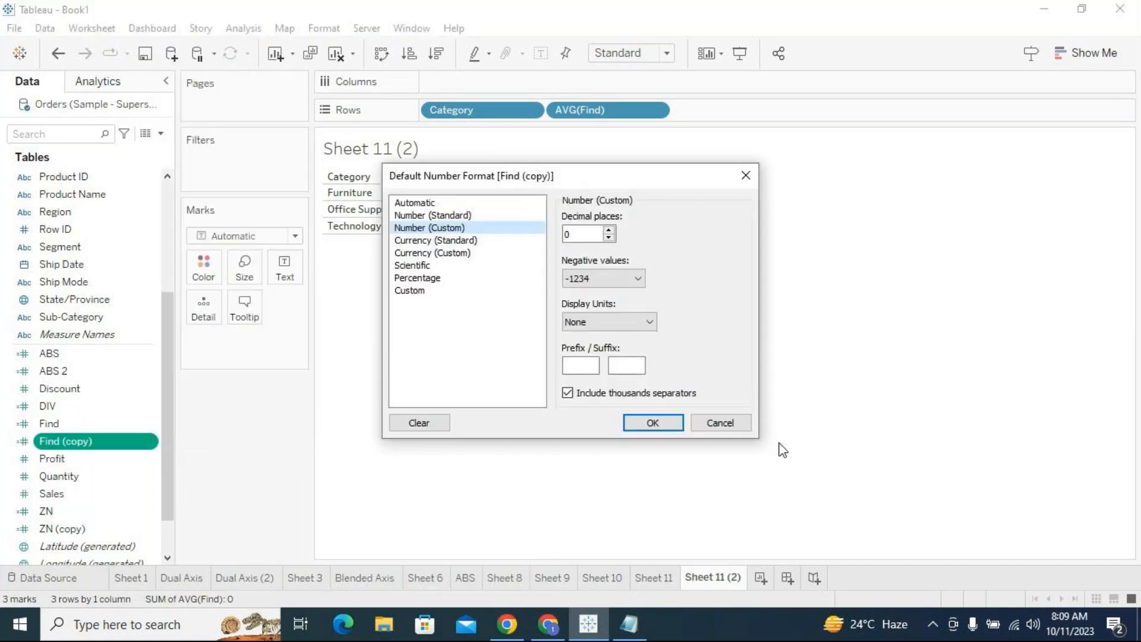
{"action": "left_click", "coordinate": [718, 425]}
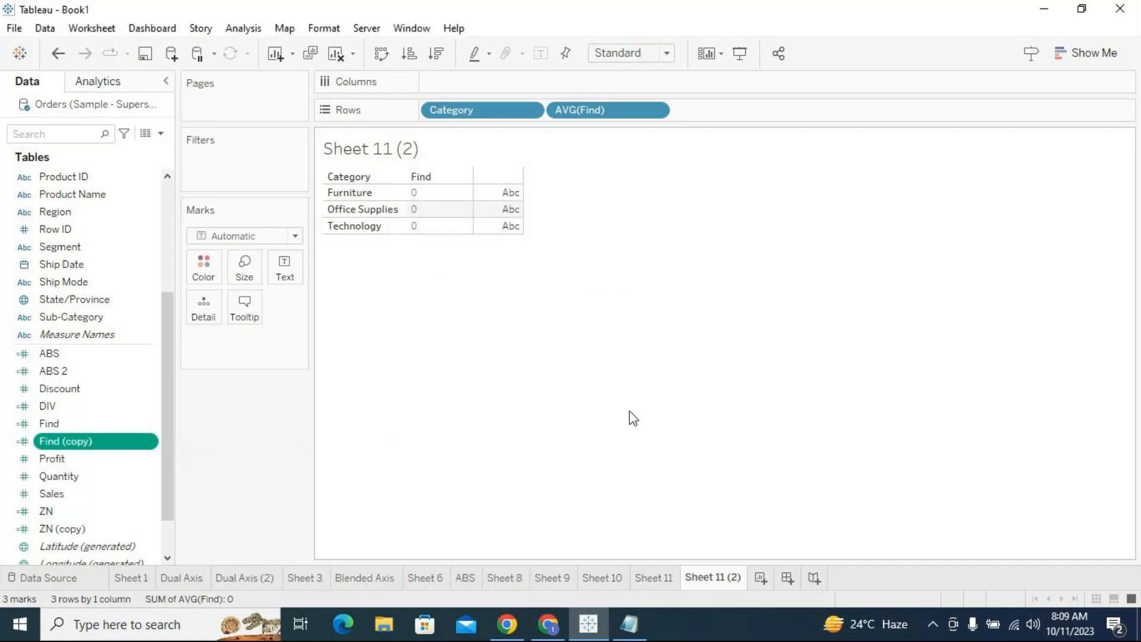
{"action": "left_click", "coordinate": [654, 578]}
{"action": "left_click", "coordinate": [713, 578]}
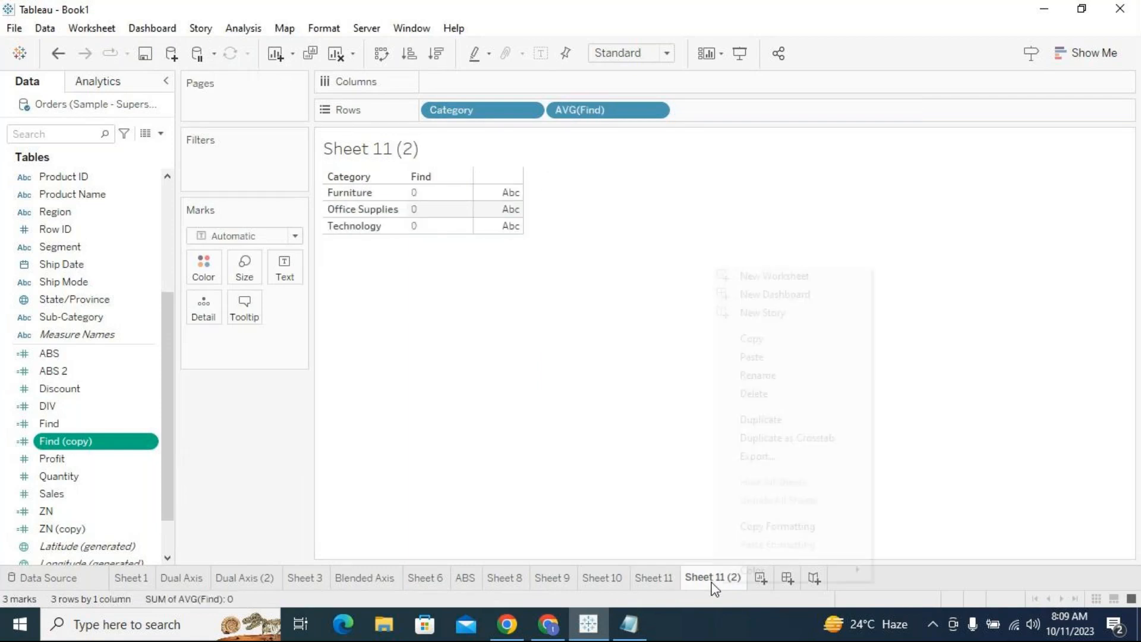
{"action": "right_click", "coordinate": [714, 580]}
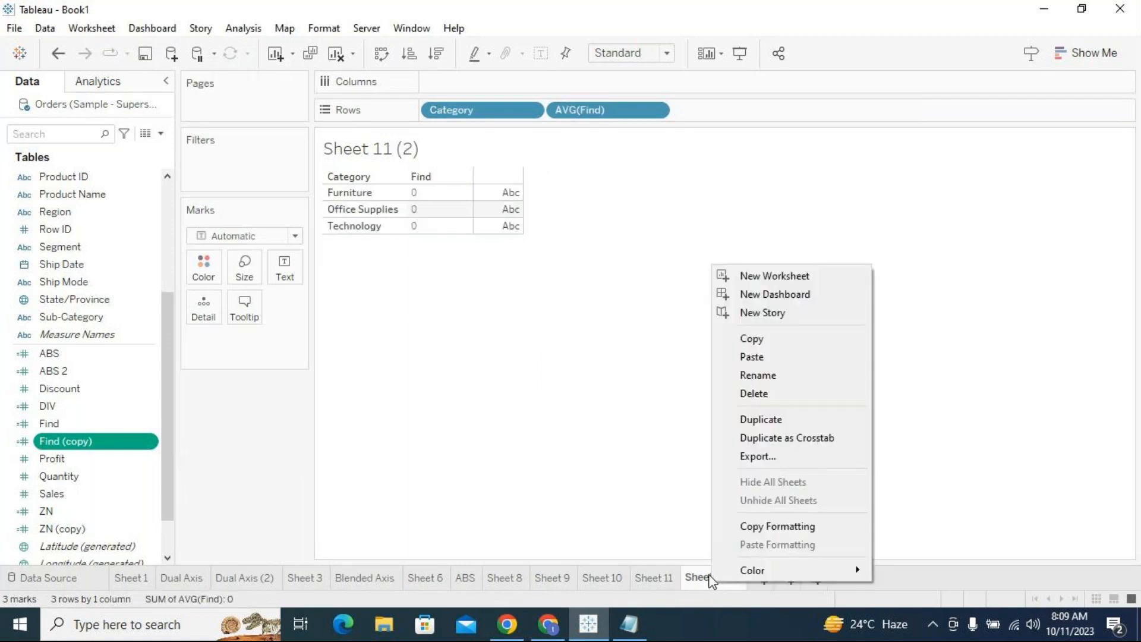
{"action": "left_click", "coordinate": [593, 516]}
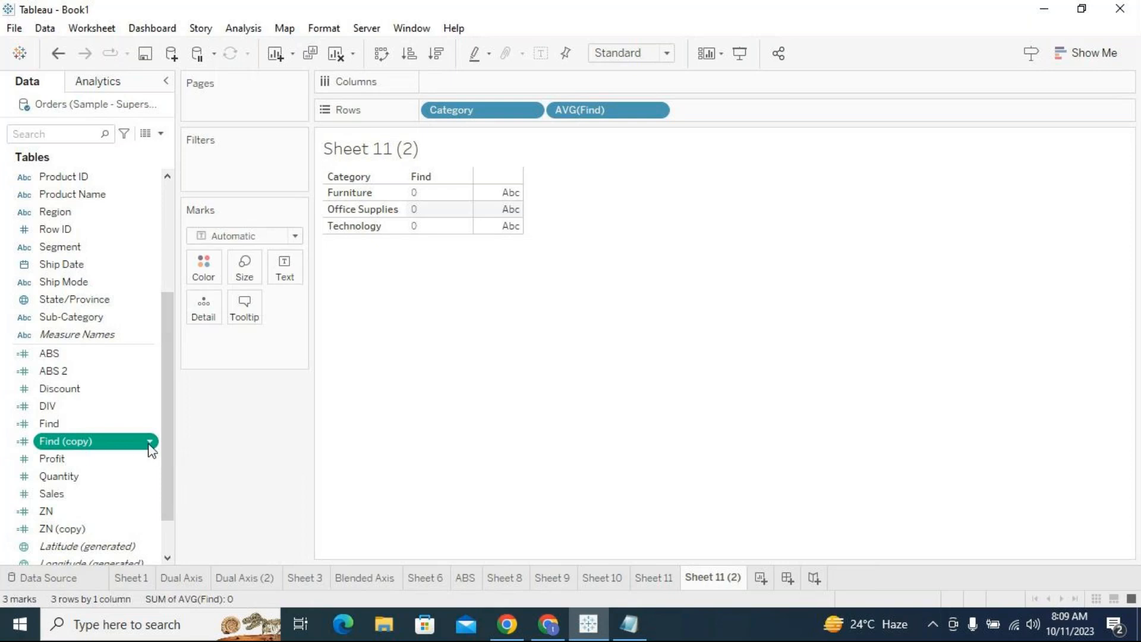
Add Find (copy) to Rows as a discrete average and place AVG(Find) after it.
{"action": "left_click_drag", "start_coordinate": [124, 439], "coordinate": [755, 115]}
{"action": "left_click", "coordinate": [781, 110]}
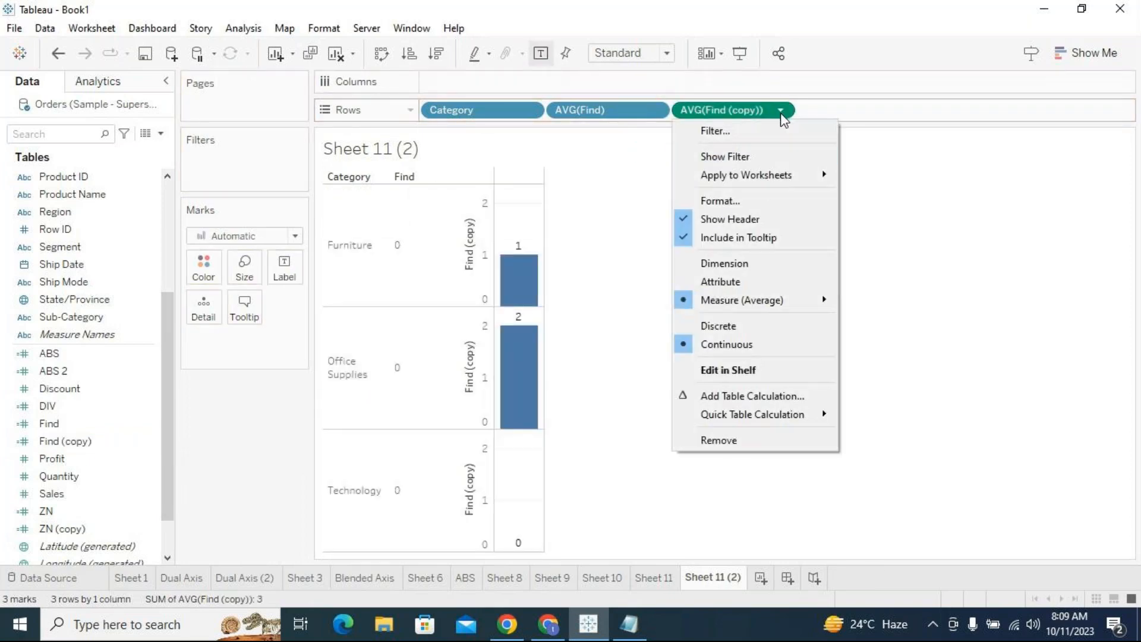
{"action": "left_click", "coordinate": [776, 326]}
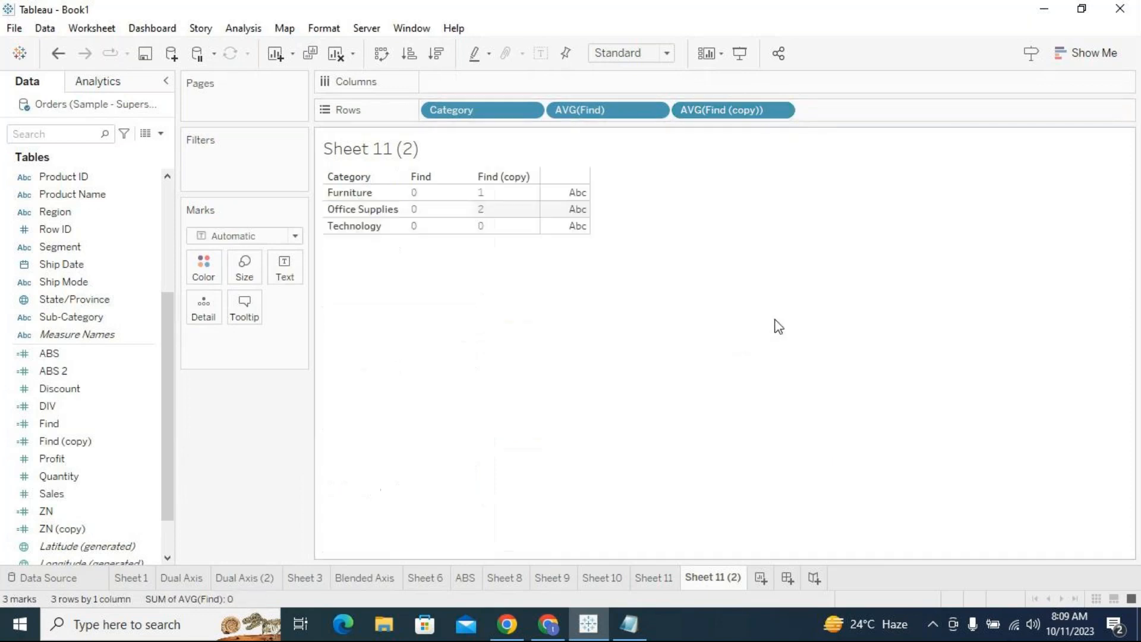
{"action": "left_click_drag", "start_coordinate": [607, 112], "coordinate": [948, 111]}
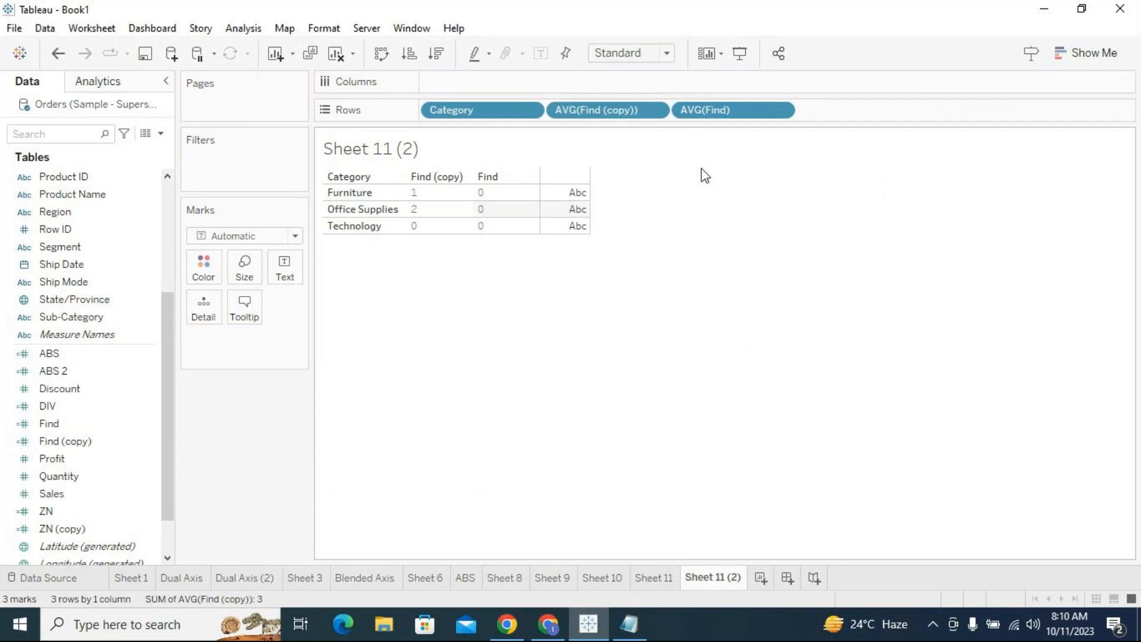
Rename the Find (copy) calculated field as Find -ve start position and apply the change.
{"action": "left_click", "coordinate": [149, 442]}
{"action": "left_click", "coordinate": [150, 443]}
{"action": "left_click", "coordinate": [193, 152]}
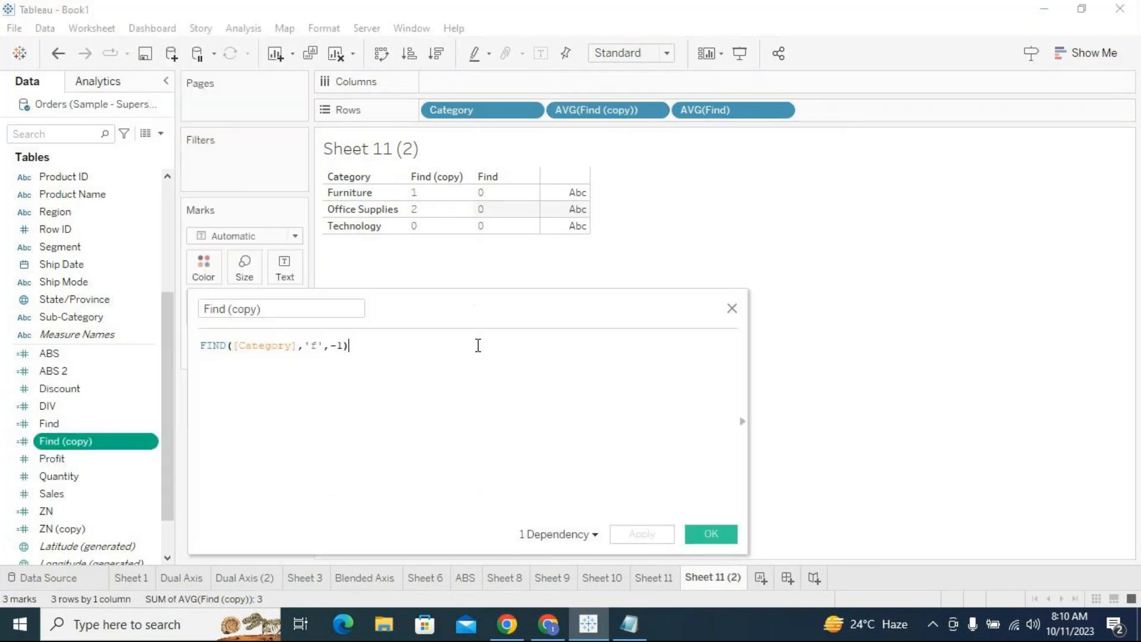
{"action": "left_click_drag", "start_coordinate": [284, 310], "coordinate": [227, 307]}
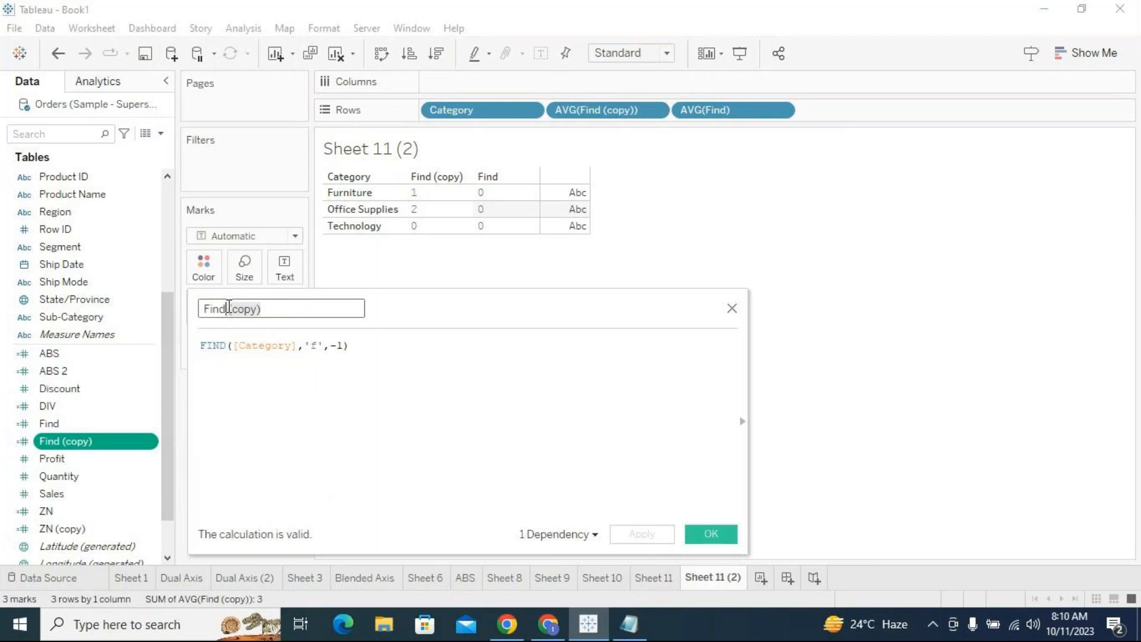
{"action": "key", "text": "BackSpace"}
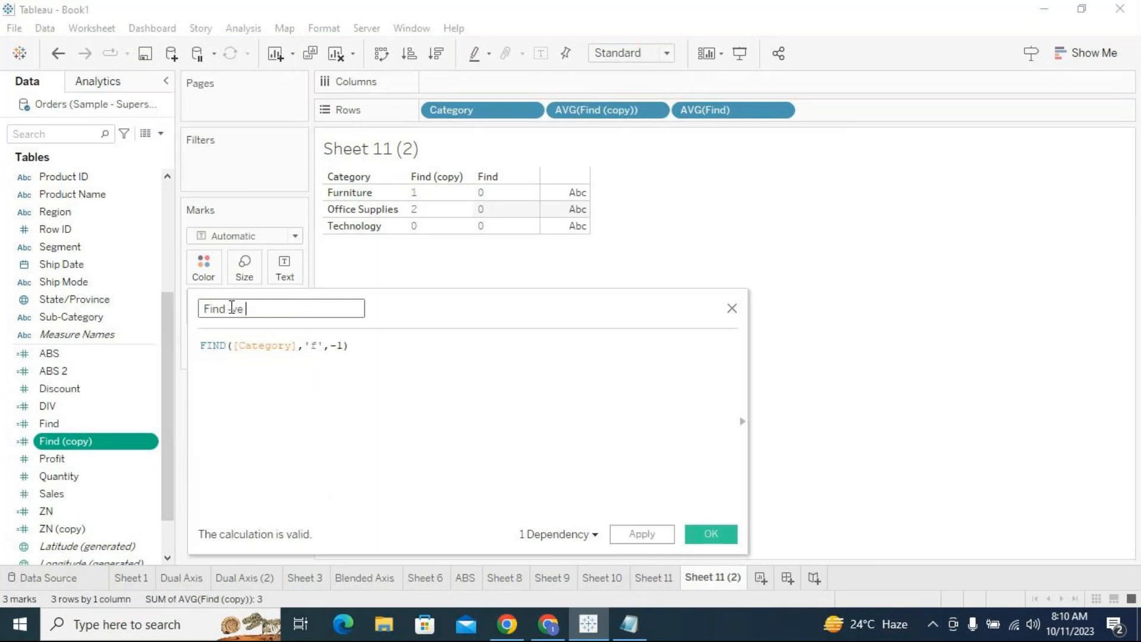
{"action": "type", "text": "-ve start position"}
{"action": "left_click", "coordinate": [539, 434]}
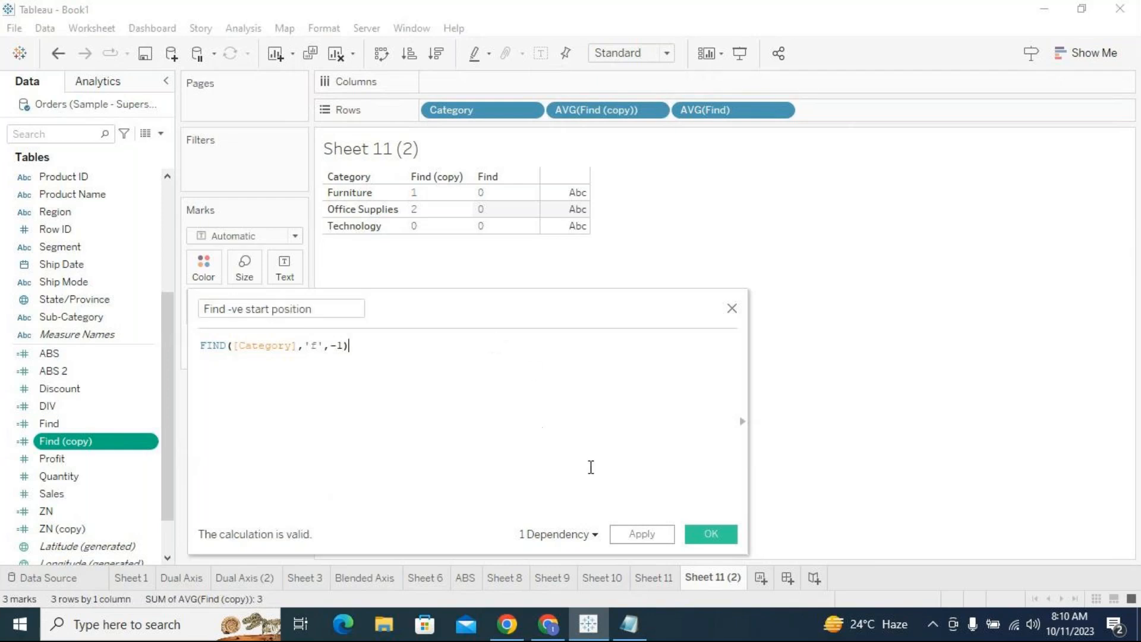
{"action": "left_click", "coordinate": [630, 533]}
{"action": "left_click_drag", "start_coordinate": [482, 310], "coordinate": [599, 232]}
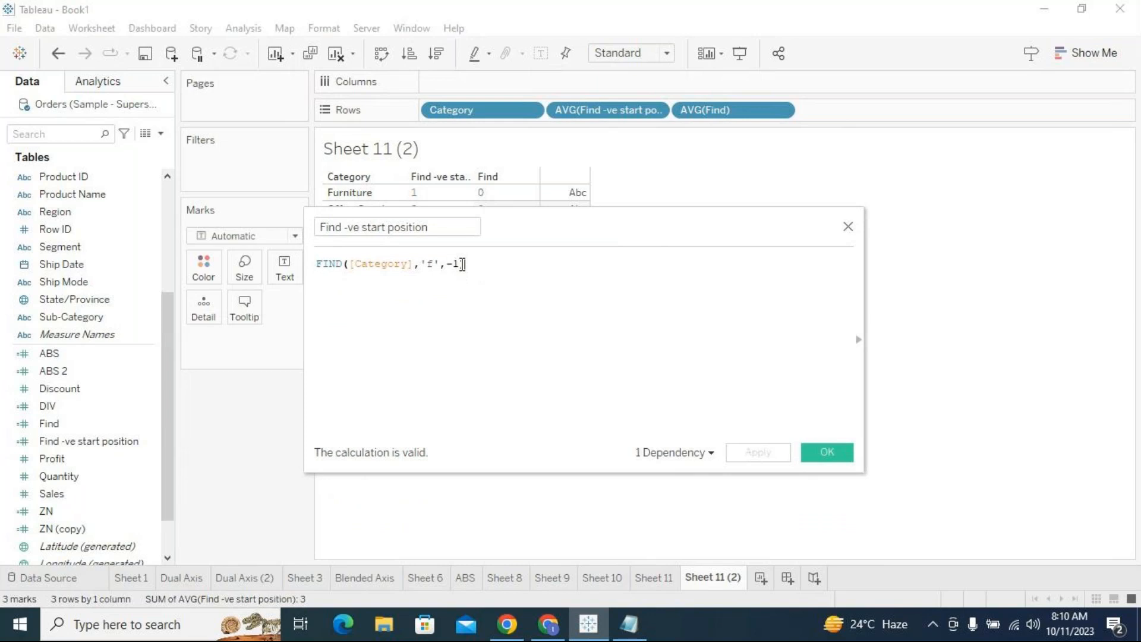
{"action": "left_click_drag", "start_coordinate": [459, 264], "coordinate": [451, 266]}
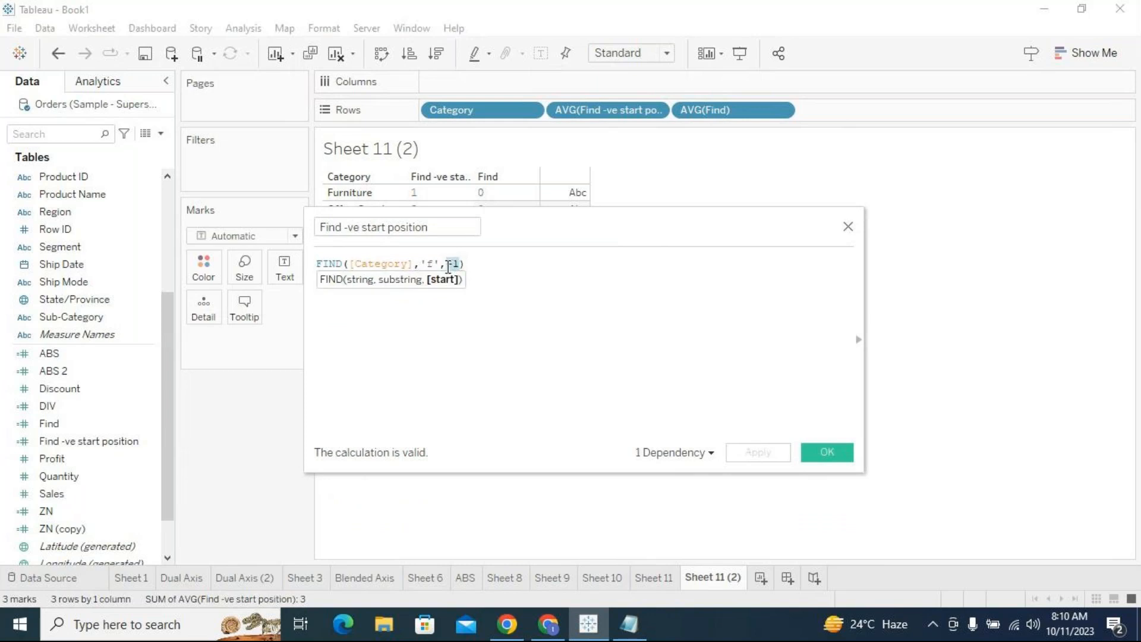
{"action": "left_click_drag", "start_coordinate": [550, 226], "coordinate": [571, 238]}
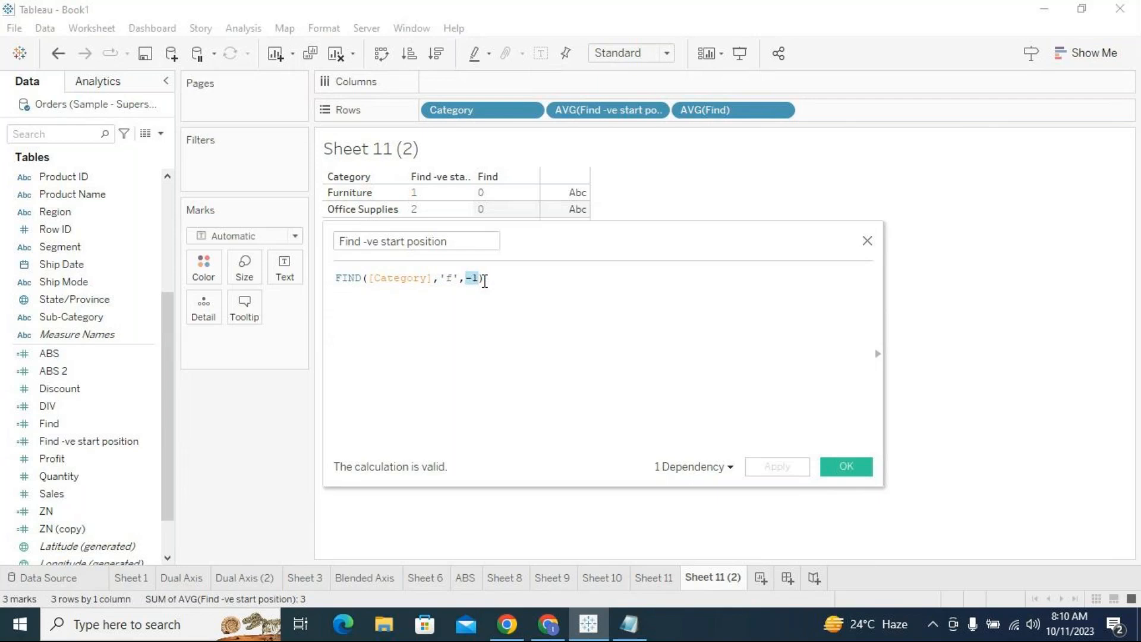
{"action": "left_click_drag", "start_coordinate": [573, 234], "coordinate": [566, 268]}
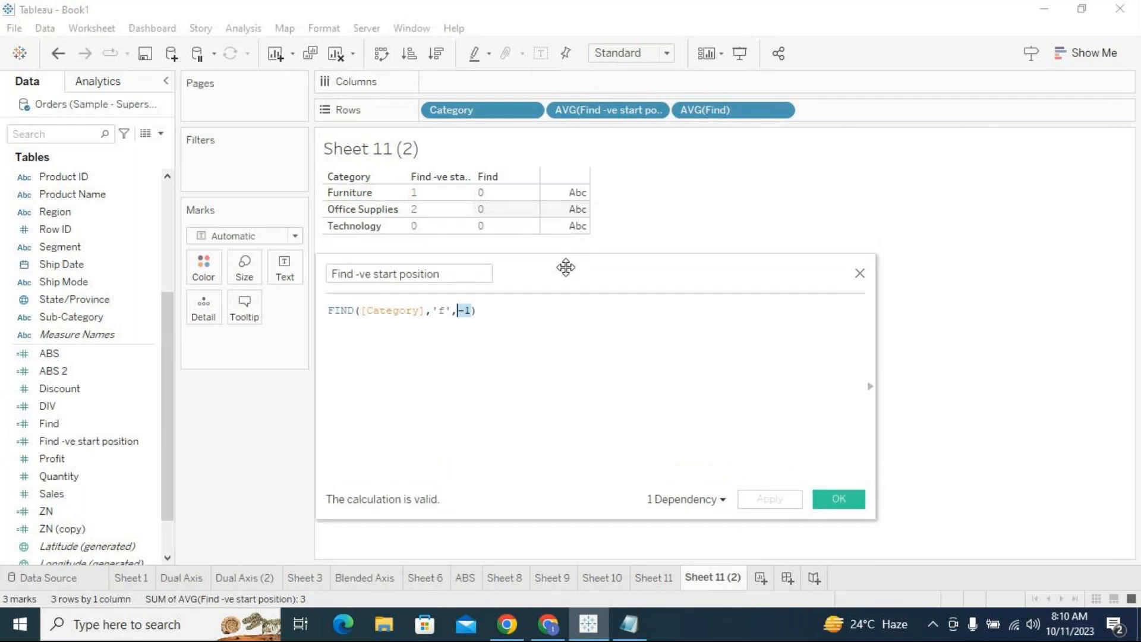
Duplicate the Find -ve start position field and name the copy Find +ve start position.
{"action": "left_click", "coordinate": [150, 442]}
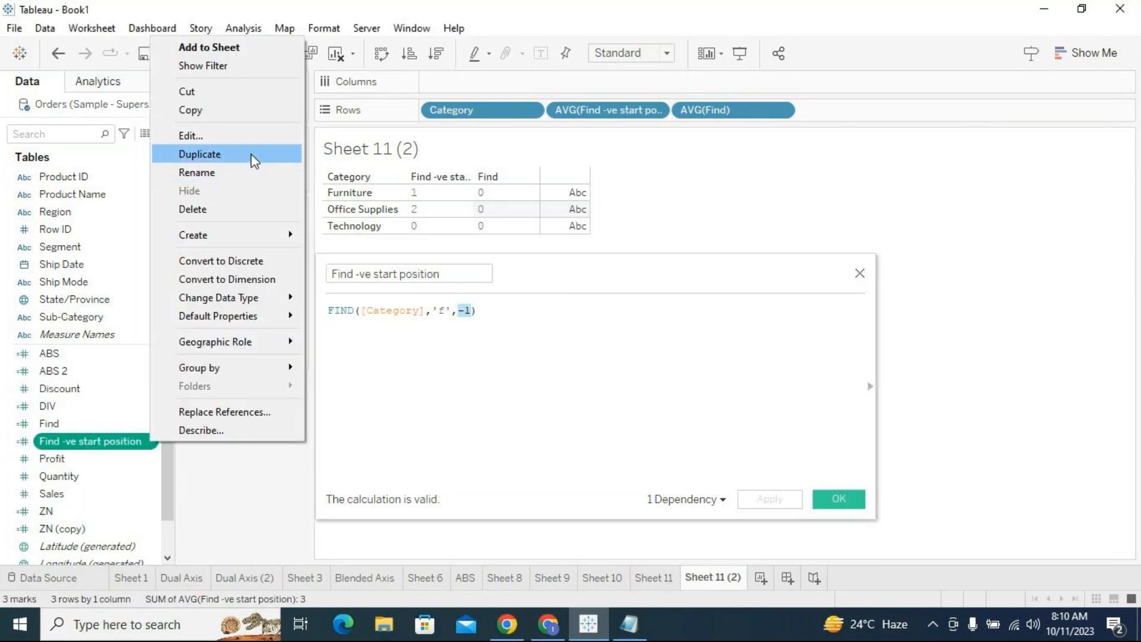
{"action": "left_click", "coordinate": [251, 154]}
{"action": "left_click", "coordinate": [152, 459]}
{"action": "left_click", "coordinate": [244, 153]}
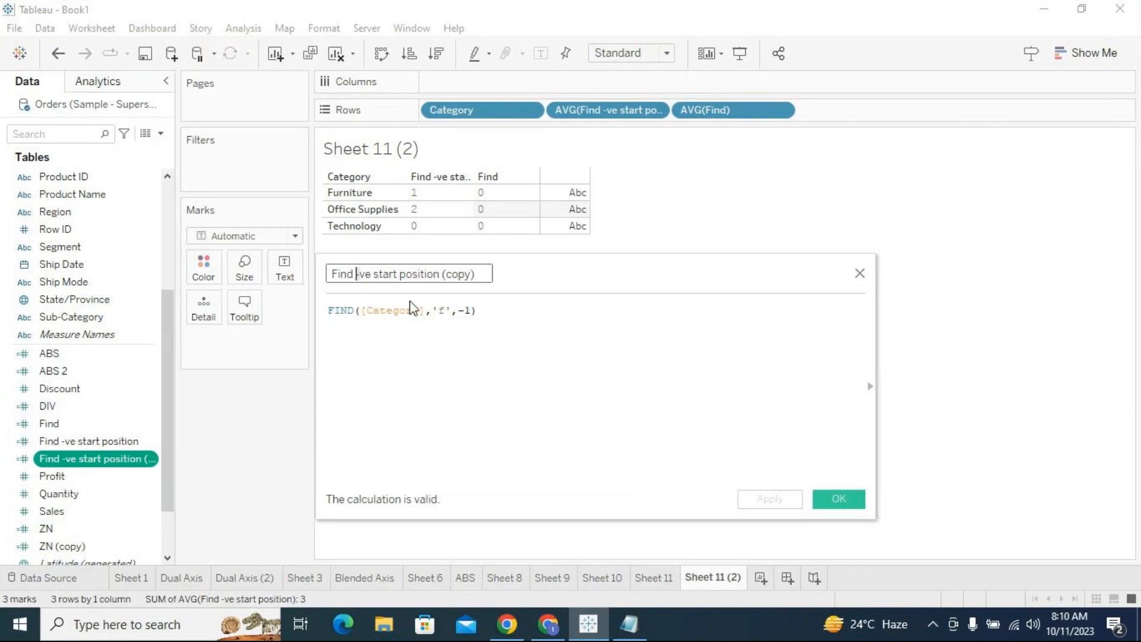
{"action": "type", "text": "+"}
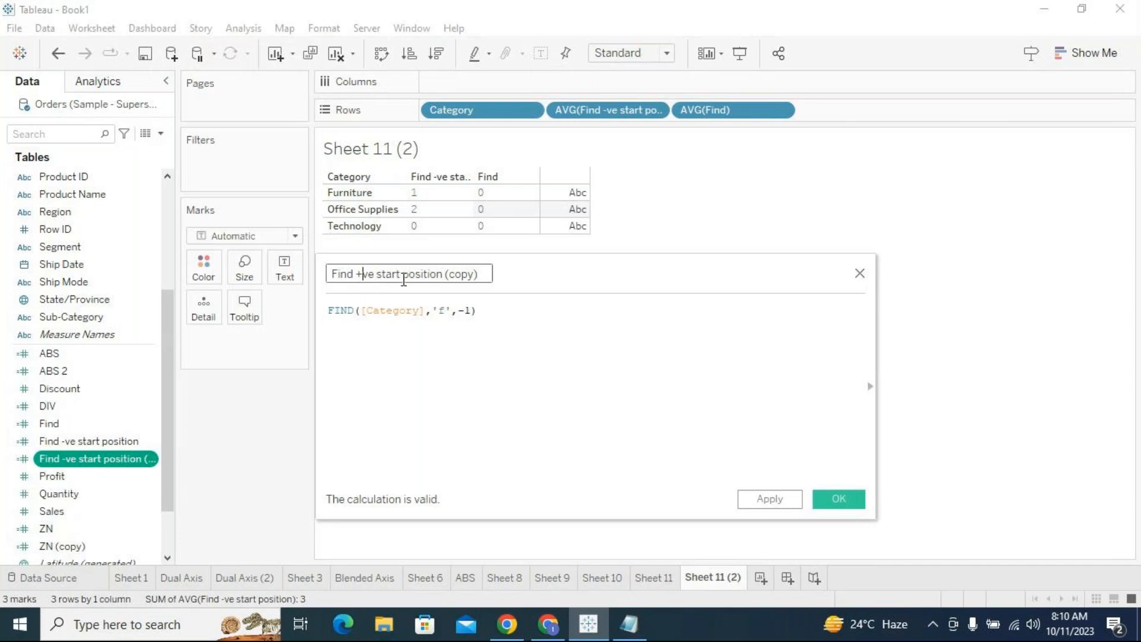
{"action": "left_click_drag", "start_coordinate": [446, 278], "coordinate": [484, 275]}
{"action": "key", "text": "BackSpace"}
Change the copy's formula to FIND([Category],'f',1) and save the calculation.
{"action": "left_click_drag", "start_coordinate": [461, 311], "coordinate": [470, 314]}
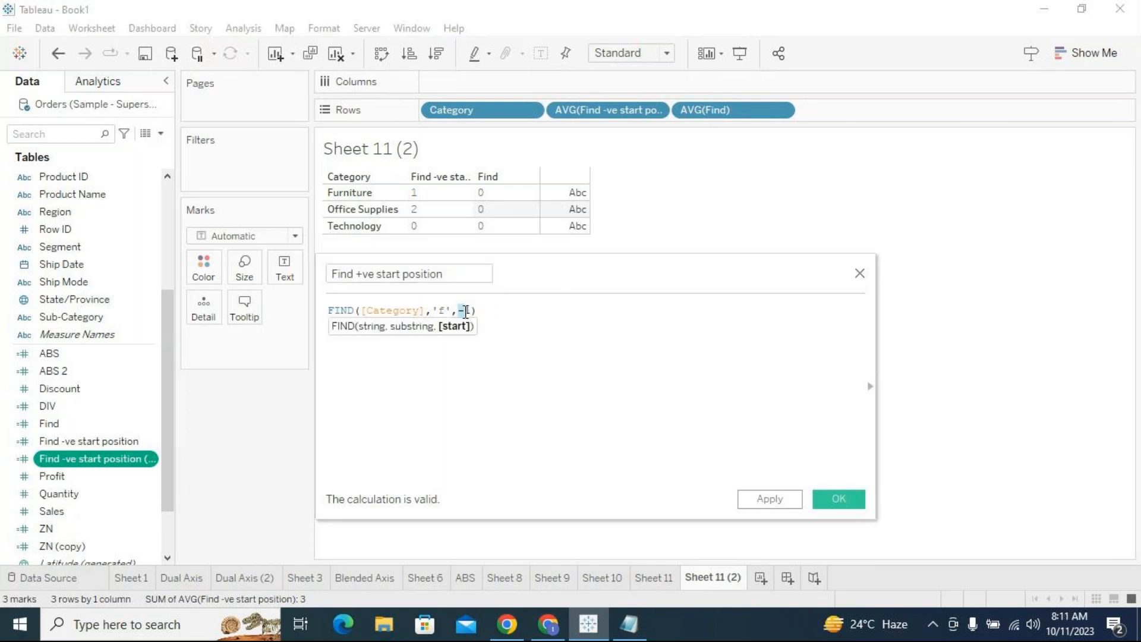
{"action": "key", "text": "BackSpace"}
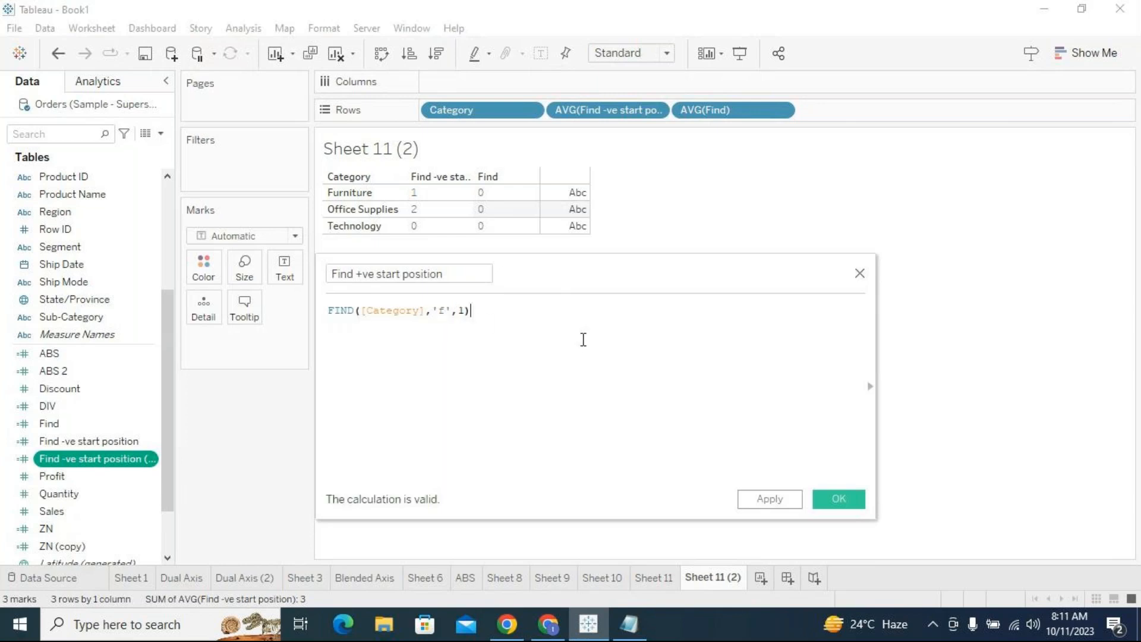
{"action": "left_click_drag", "start_coordinate": [619, 288], "coordinate": [580, 275]}
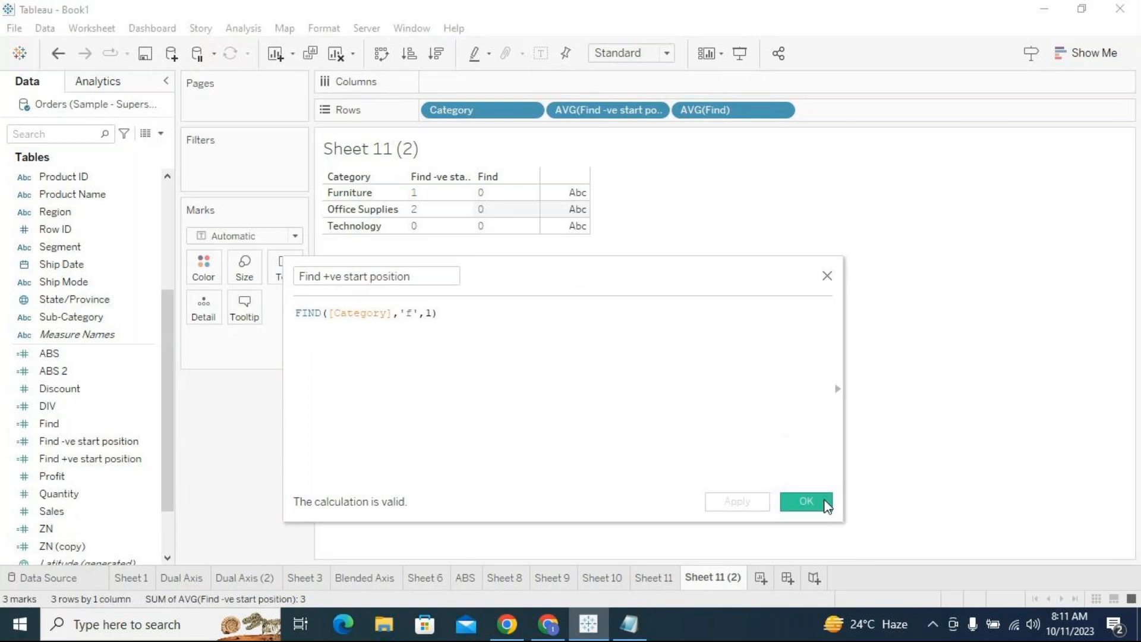
{"action": "left_click", "coordinate": [809, 501]}
Add Find +ve start position to Rows as a discrete average and place AVG(Find) after it.
{"action": "left_click_drag", "start_coordinate": [84, 456], "coordinate": [832, 113]}
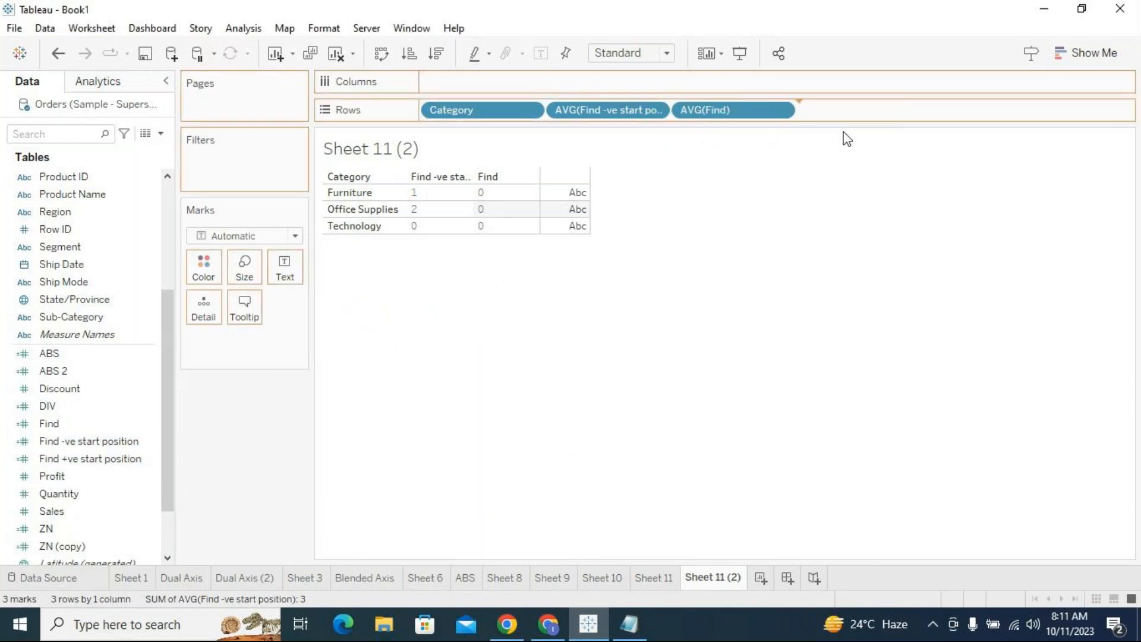
{"action": "left_click", "coordinate": [906, 110]}
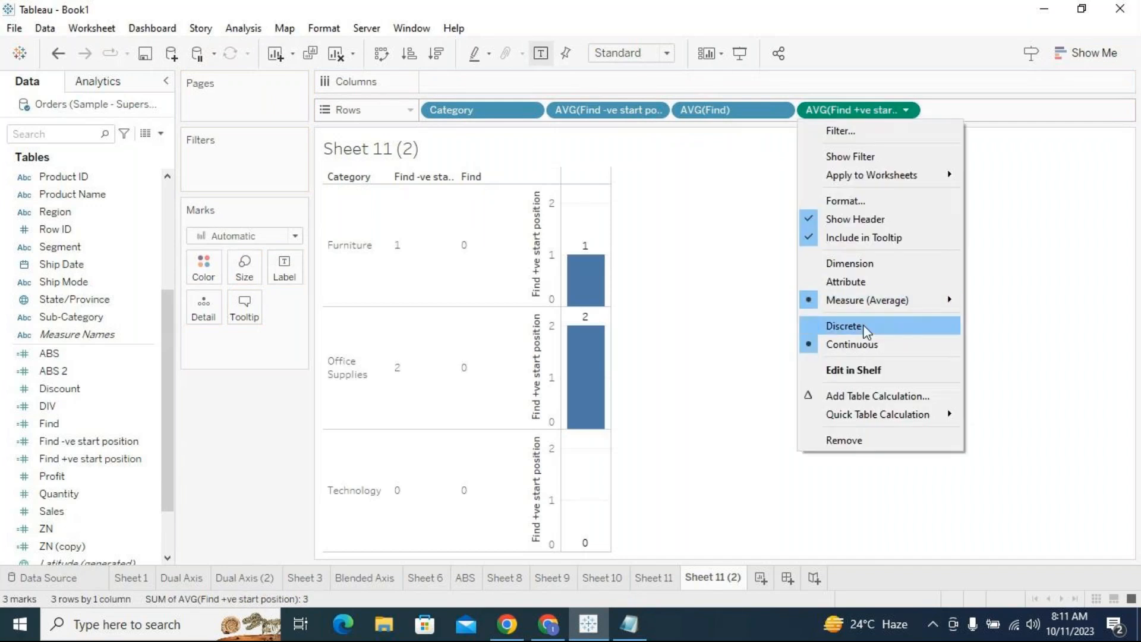
{"action": "left_click", "coordinate": [859, 326]}
{"action": "left_click_drag", "start_coordinate": [728, 116], "coordinate": [982, 113]}
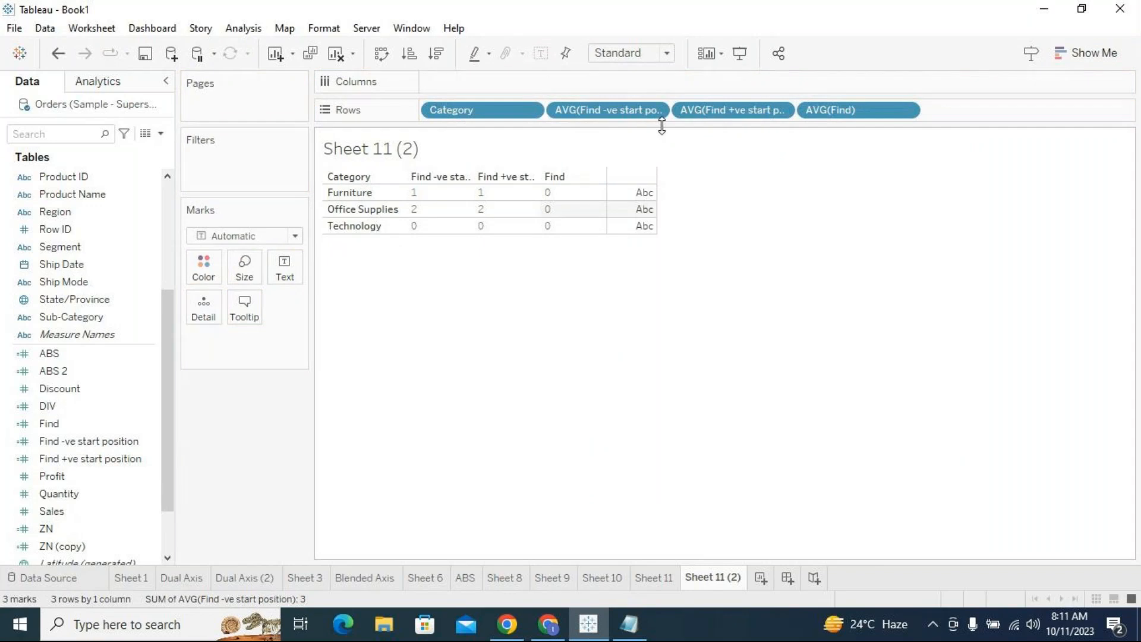
Edit the Find -ve start position formula to FIND([Category],'f',-2) and apply it.
{"action": "left_click", "coordinate": [149, 441]}
{"action": "left_click", "coordinate": [238, 134]}
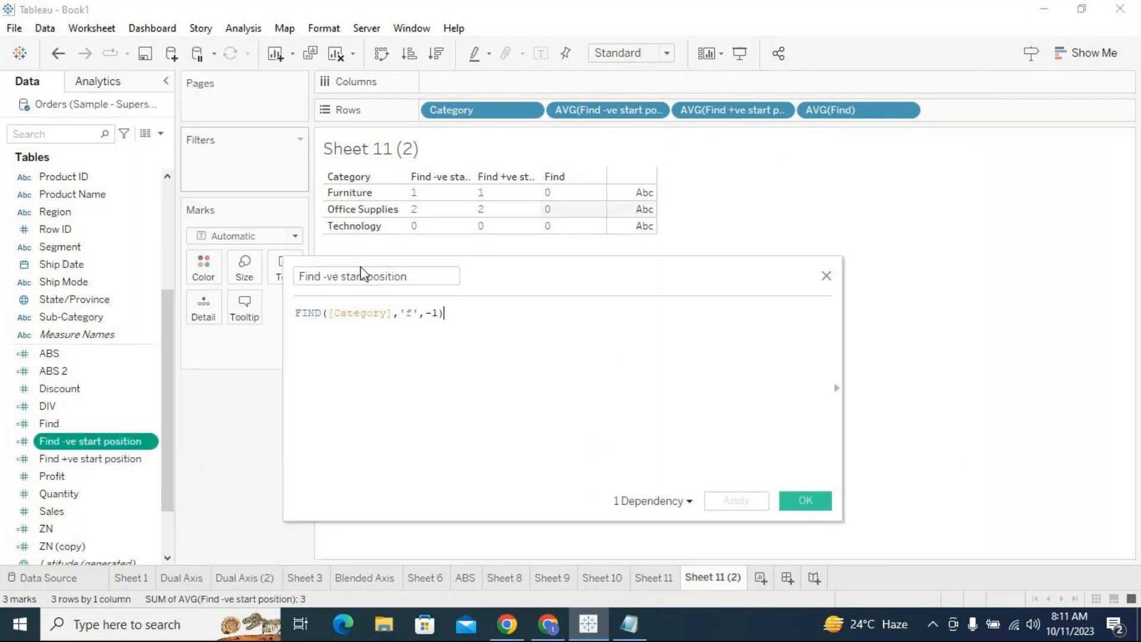
{"action": "left_click", "coordinate": [434, 312]}
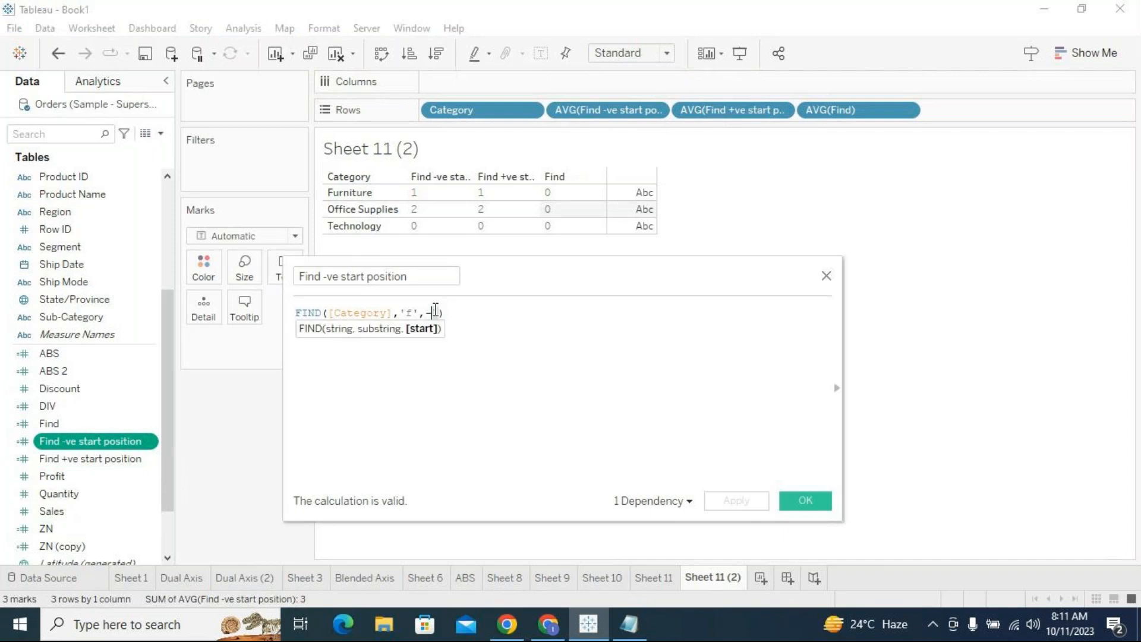
{"action": "left_click_drag", "start_coordinate": [553, 275], "coordinate": [553, 280]}
{"action": "type", "text": "2"}
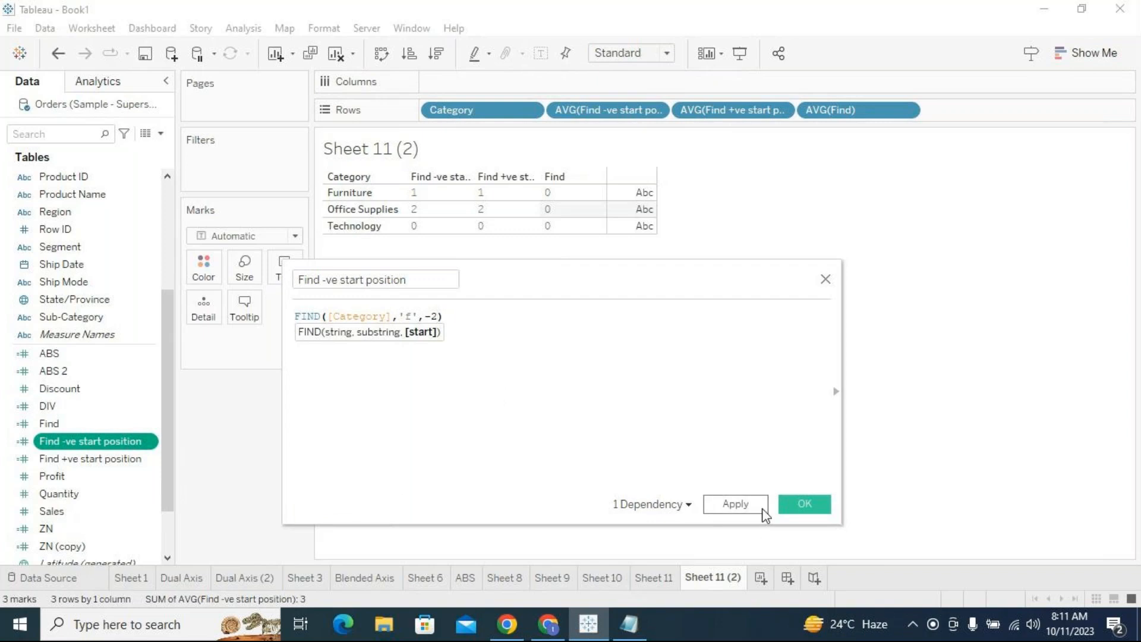
{"action": "left_click", "coordinate": [762, 508]}
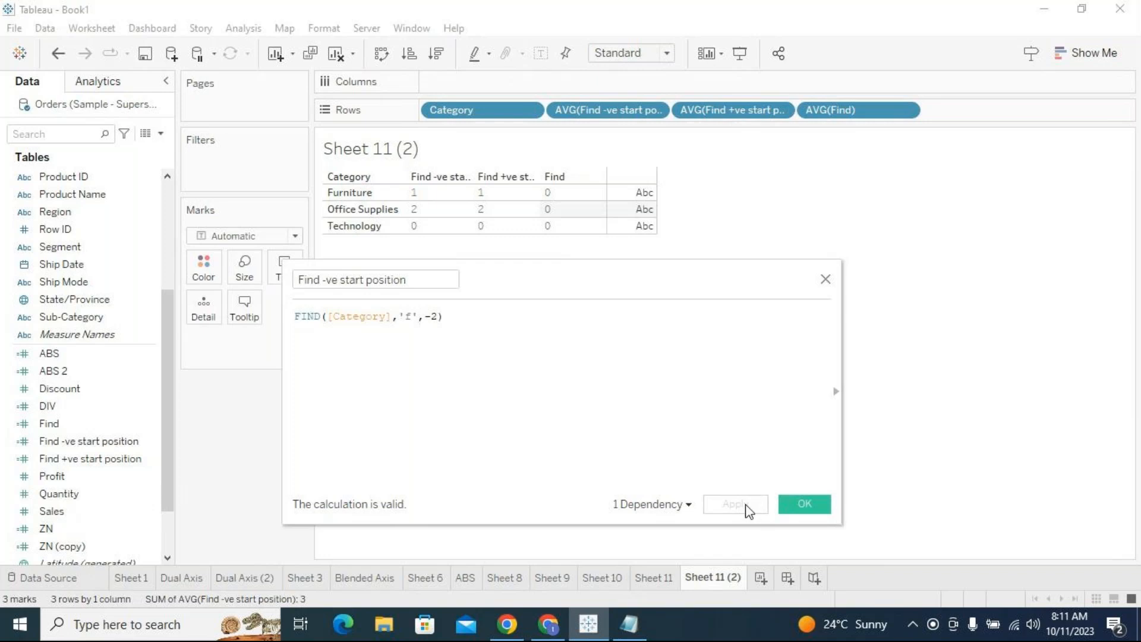
Try a start argument of -3 in the Find -ve start position formula and apply it.
{"action": "left_click", "coordinate": [433, 316]}
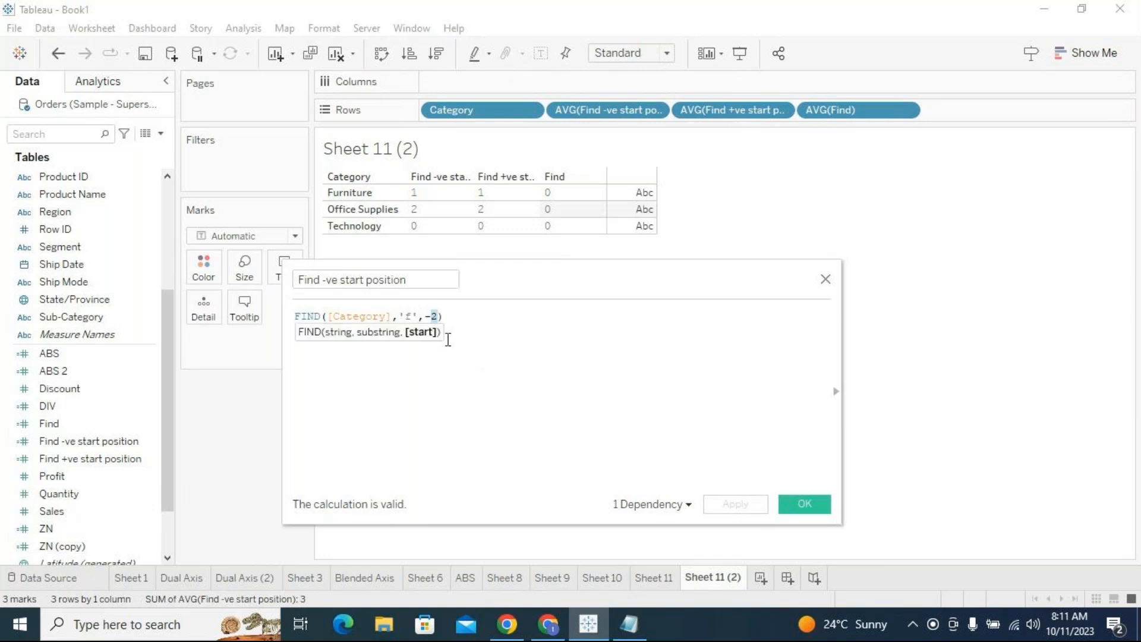
{"action": "key", "text": "BackSpace"}
{"action": "type", "text": "3"}
{"action": "left_click", "coordinate": [761, 505]}
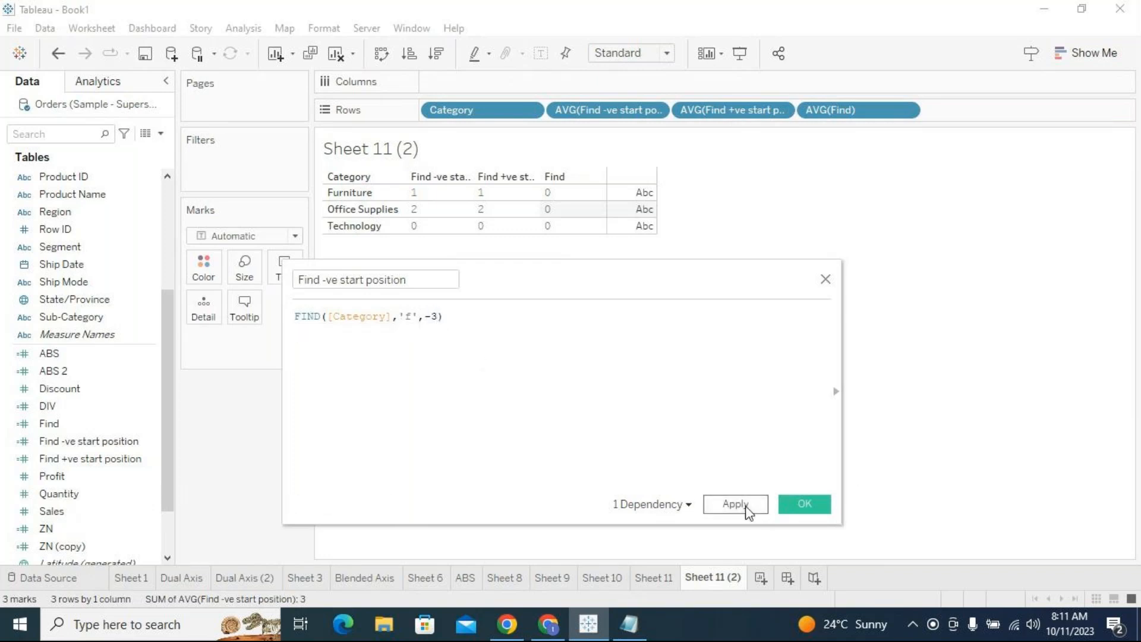
{"action": "left_click_drag", "start_coordinate": [587, 279], "coordinate": [522, 285]}
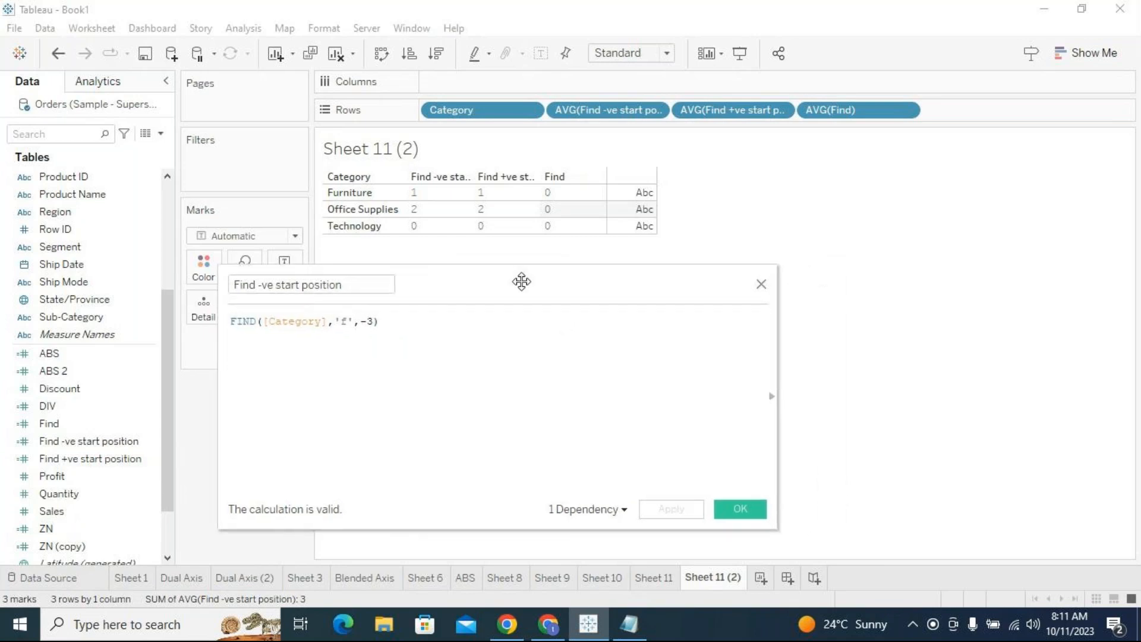
Try start arguments of -13 and -12 in the Find -ve start position formula, applying each one.
{"action": "double_click", "coordinate": [370, 322]}
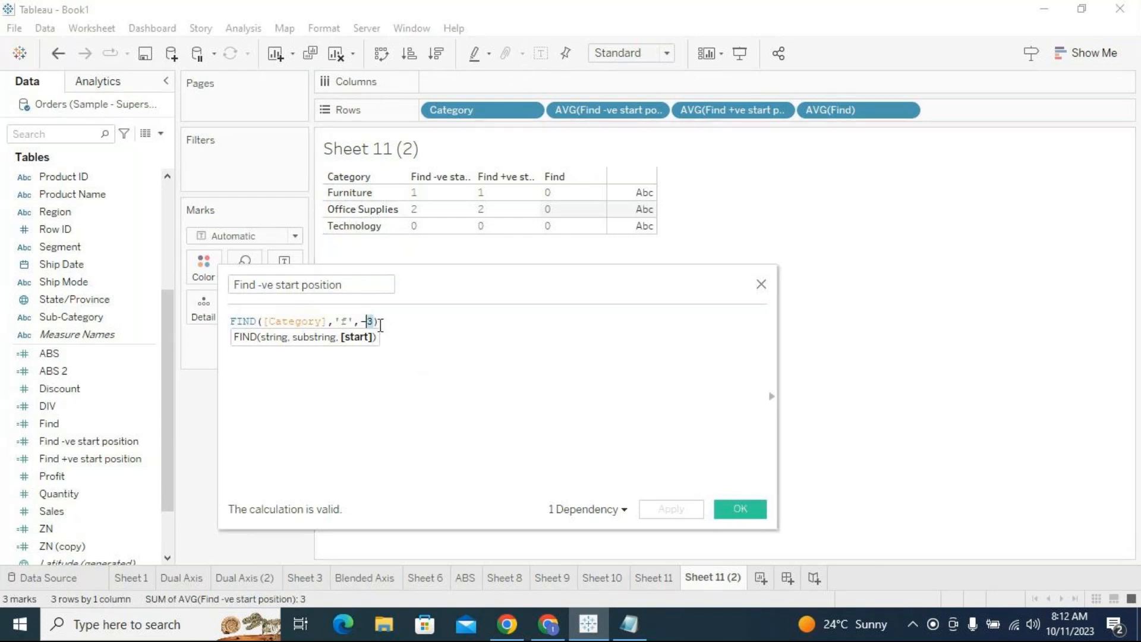
{"action": "type", "text": "1"}
{"action": "left_click", "coordinate": [652, 510]}
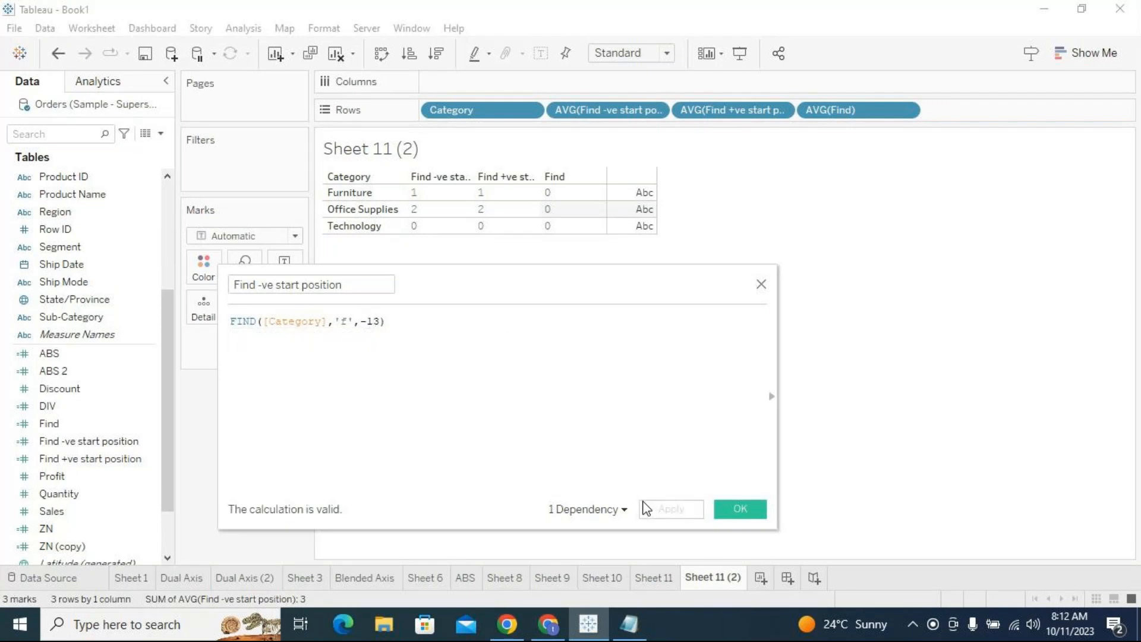
{"action": "left_click", "coordinate": [377, 321]}
{"action": "key", "text": "BackSpace"}
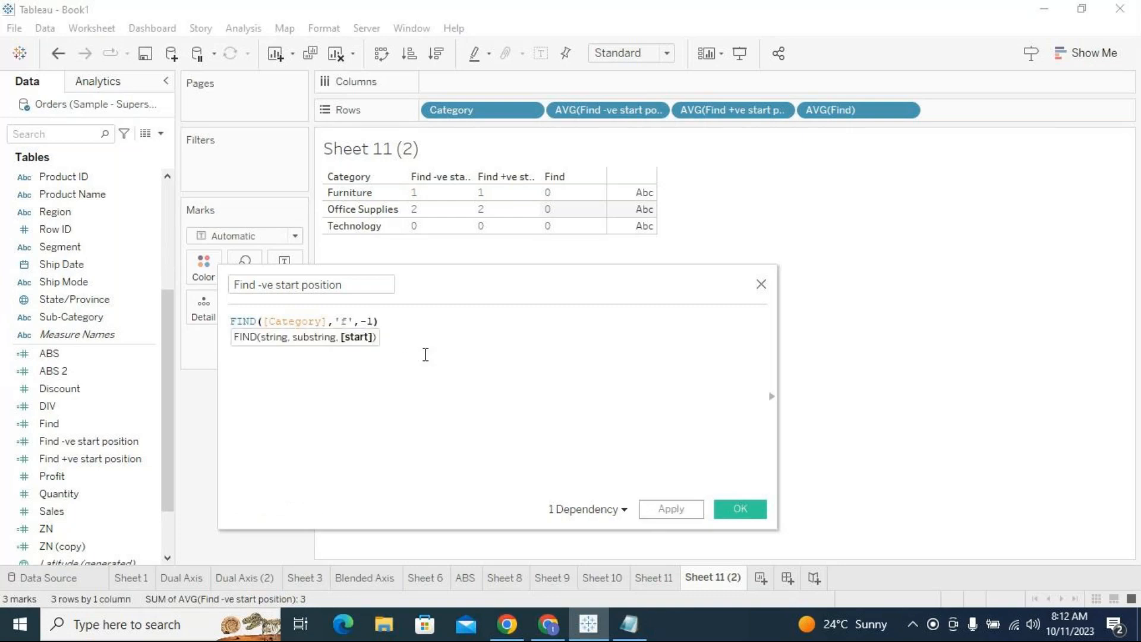
{"action": "type", "text": "2"}
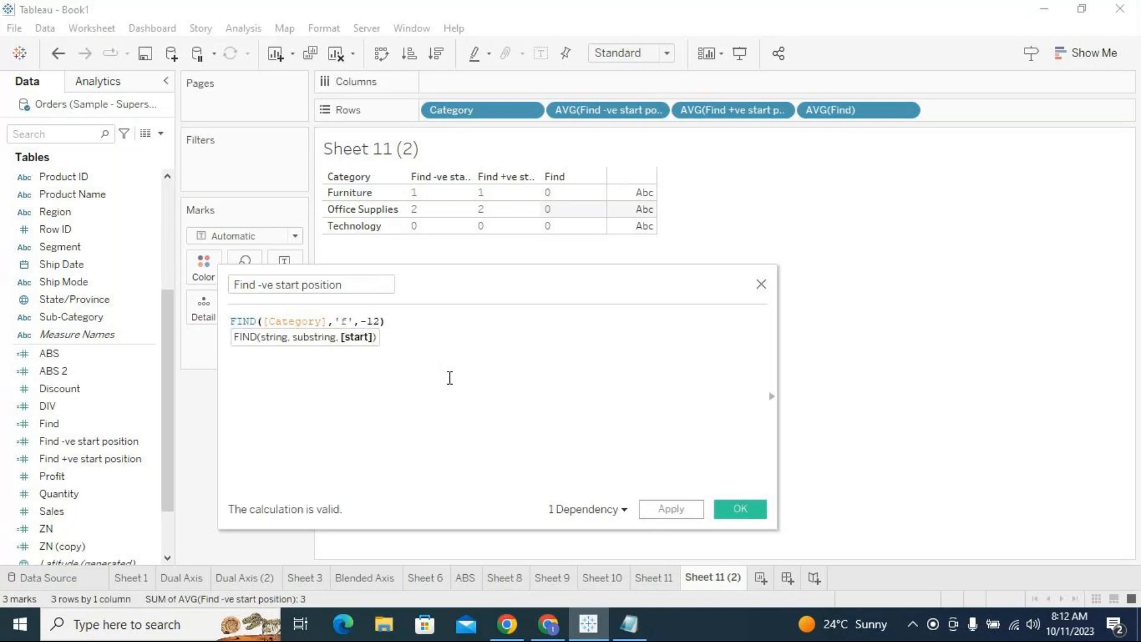
{"action": "left_click", "coordinate": [687, 510]}
Try a start argument of -11 in the Find -ve start position formula and apply it.
{"action": "left_click", "coordinate": [380, 321]}
{"action": "key", "text": "BackSpace"}
{"action": "left_click", "coordinate": [657, 513]}
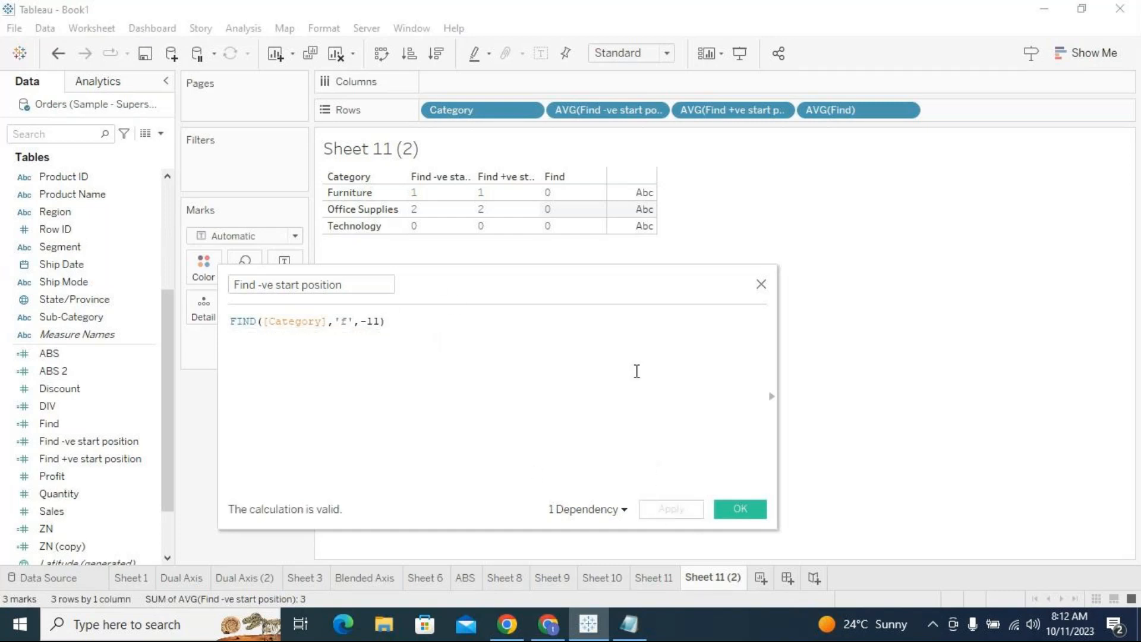
Set the formula to FIND([Category],'f',0), apply it, and select the Office Supplies row in the table.
{"action": "left_click_drag", "start_coordinate": [604, 281], "coordinate": [704, 253]}
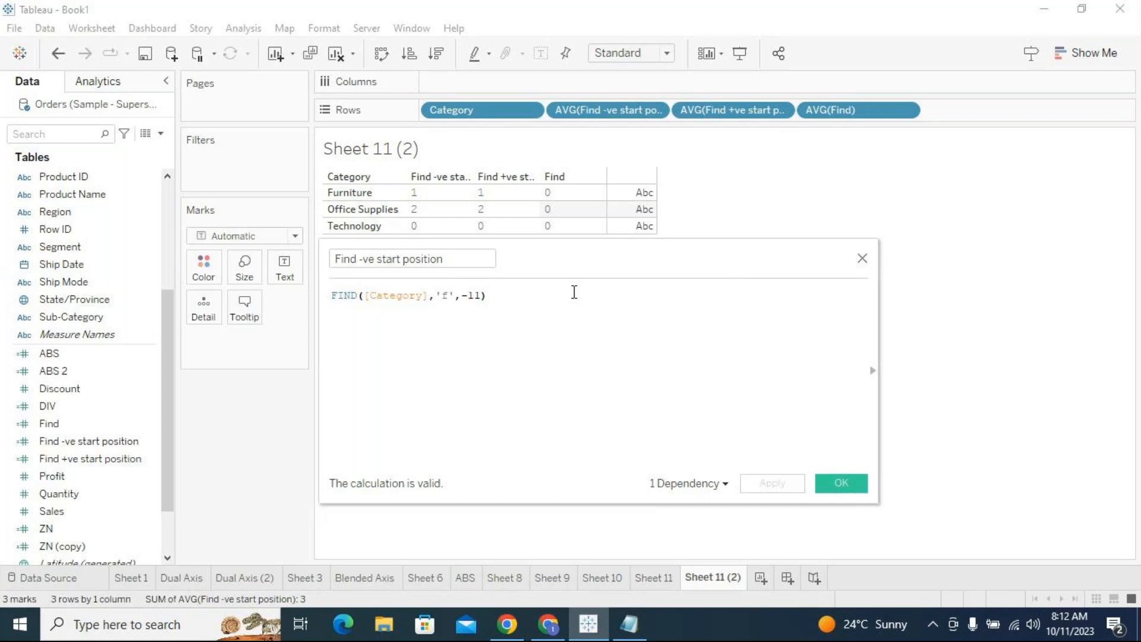
{"action": "left_click_drag", "start_coordinate": [483, 296], "coordinate": [465, 296]}
{"action": "type", "text": "0"}
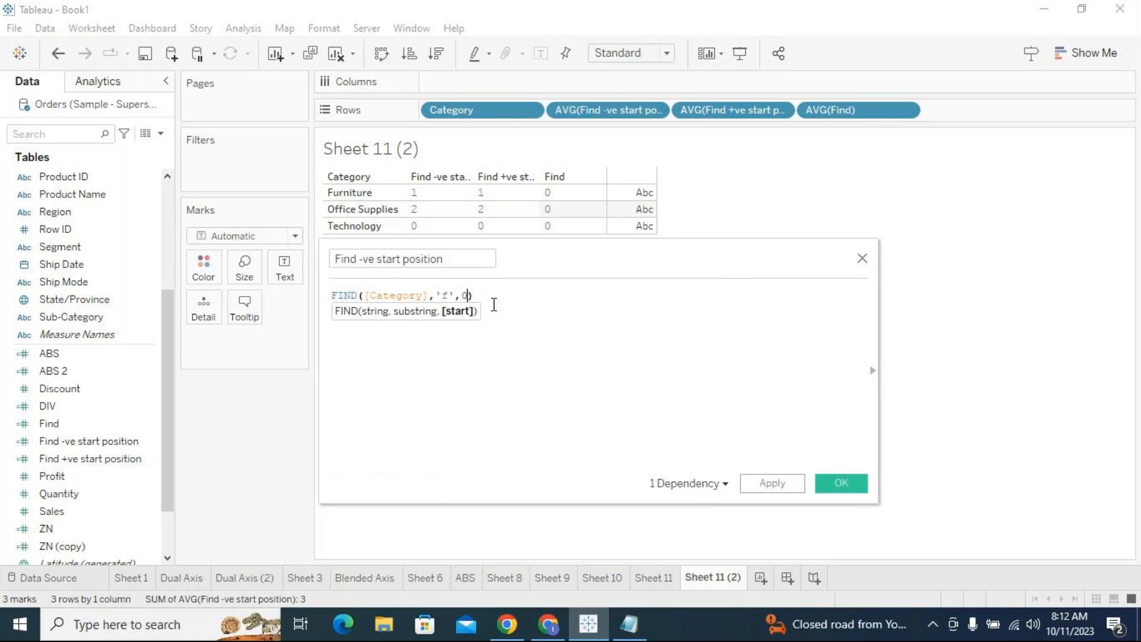
{"action": "left_click", "coordinate": [776, 483]}
{"action": "mouse_move", "coordinate": [573, 257]}
{"action": "left_mouse_down"}
{"action": "mouse_move", "coordinate": [576, 237]}
{"action": "mouse_move", "coordinate": [583, 292]}
{"action": "mouse_move", "coordinate": [575, 255]}
{"action": "left_mouse_up"}
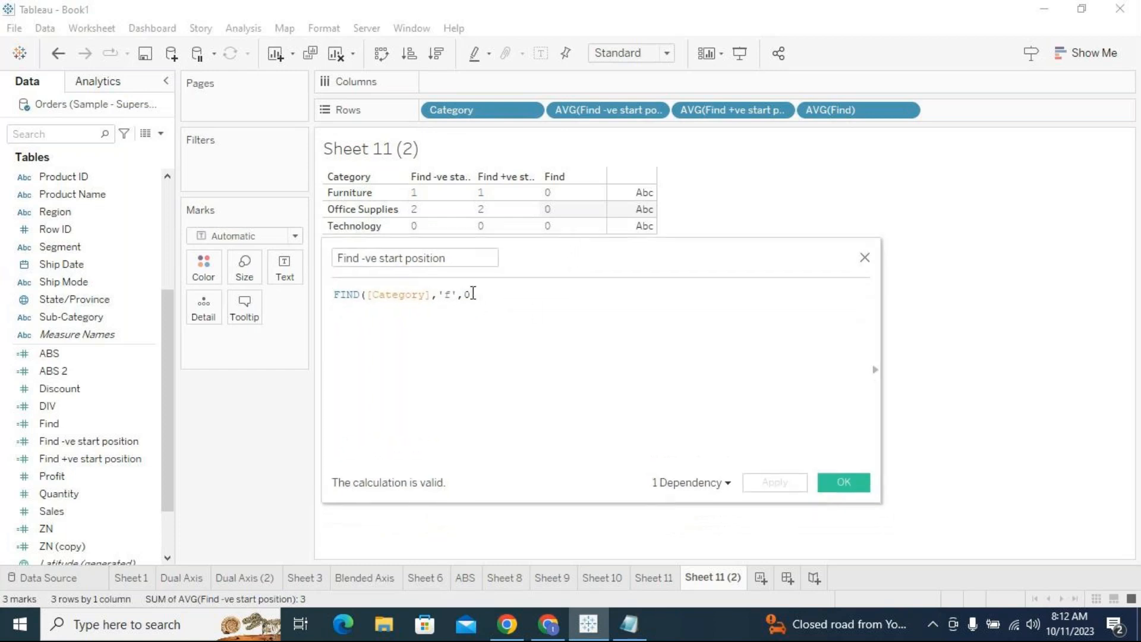
{"action": "type", "text": ")"}
{"action": "left_click_drag", "start_coordinate": [547, 272], "coordinate": [544, 256]}
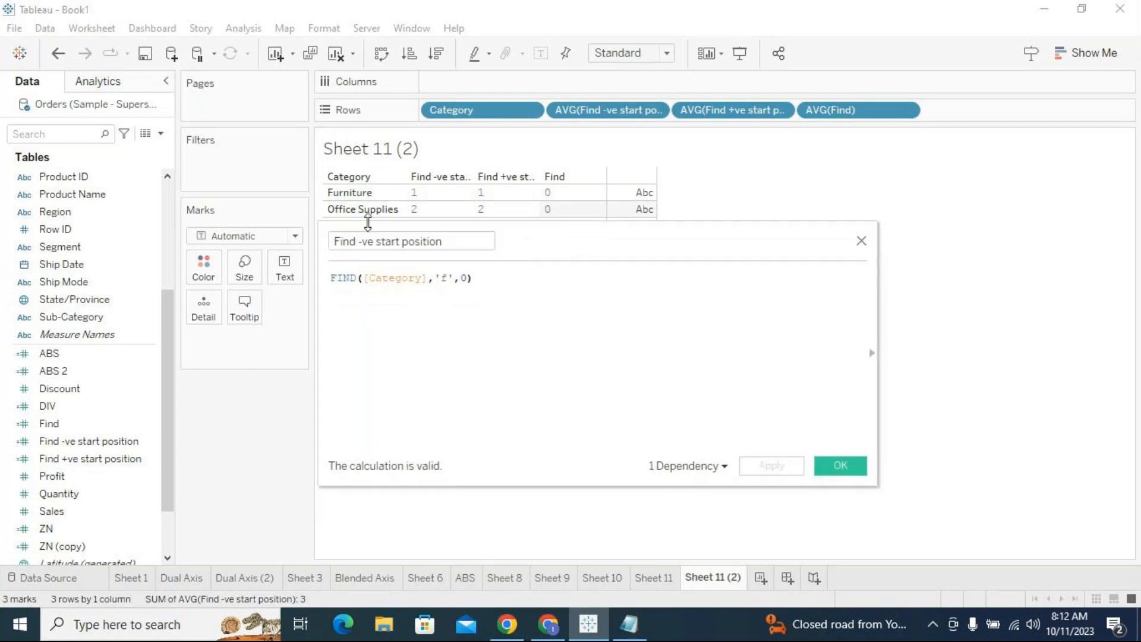
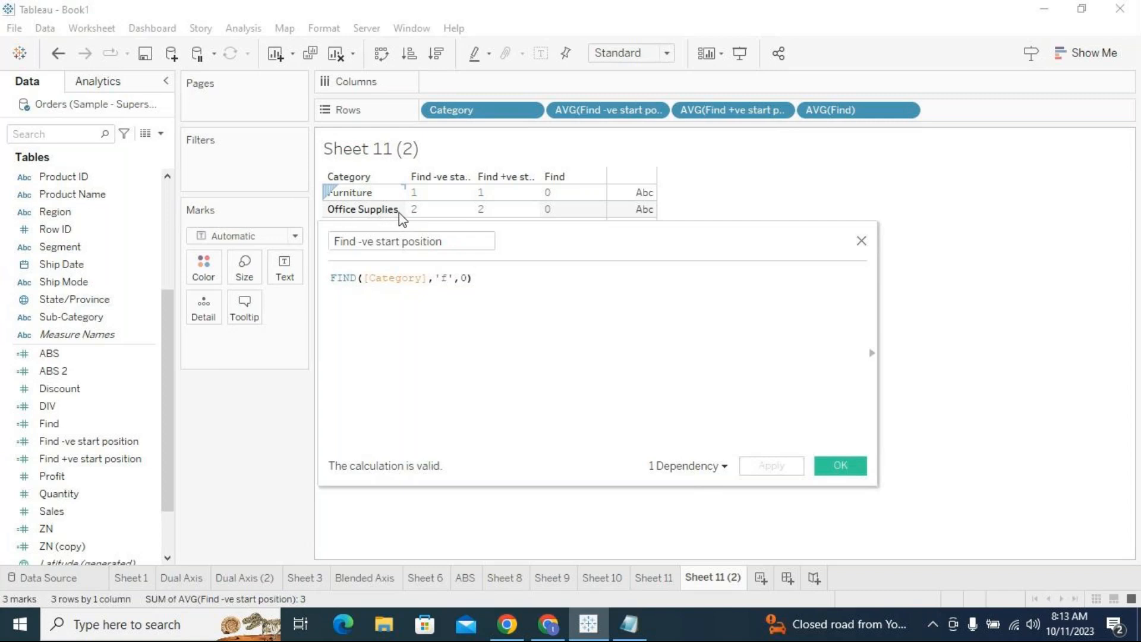
{"action": "left_click", "coordinate": [345, 210]}
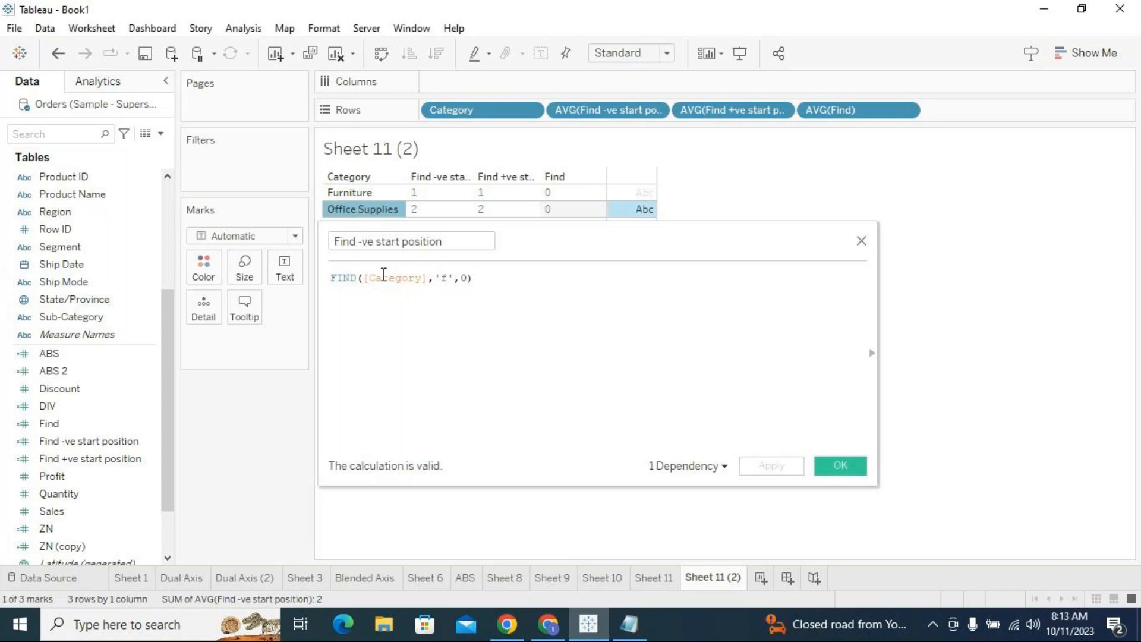
Set the Find -ve start position formula to FIND([Category],'f',-1), apply it, and save the calculation.
{"action": "double_click", "coordinate": [464, 278]}
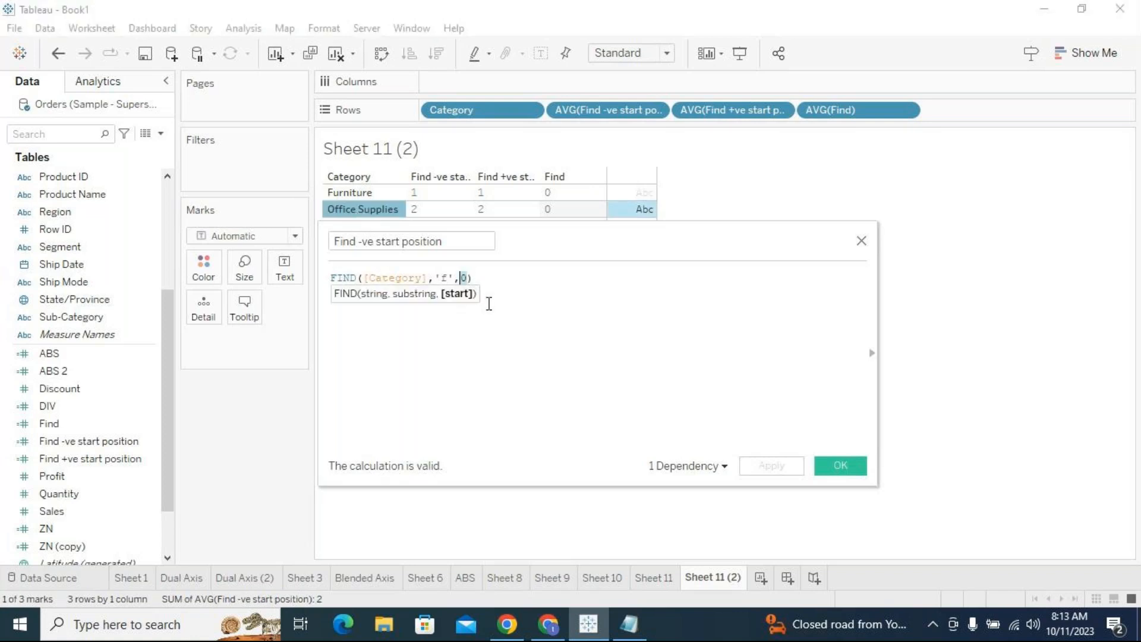
{"action": "type", "text": "-1"}
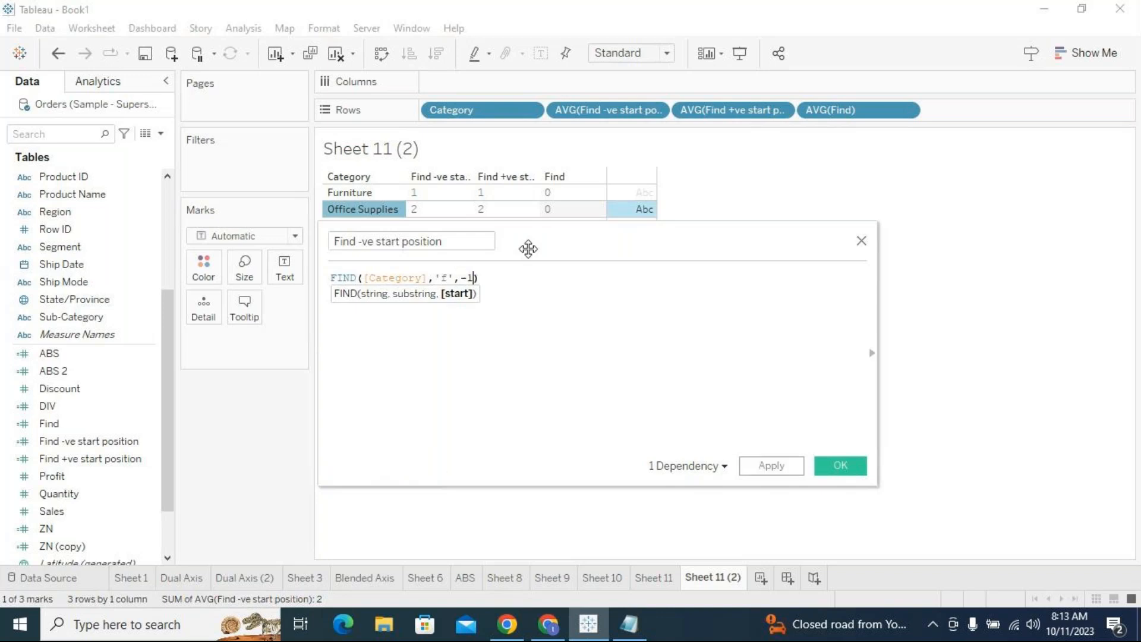
{"action": "left_click", "coordinate": [782, 465]}
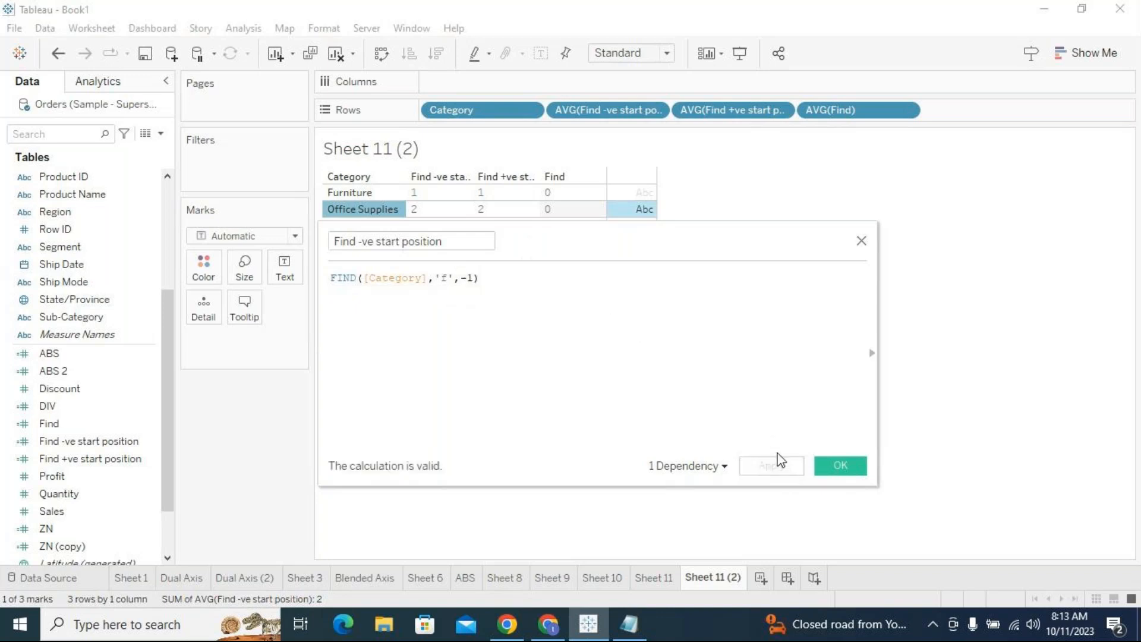
{"action": "left_click", "coordinate": [854, 466]}
{"action": "left_click", "coordinate": [477, 383]}
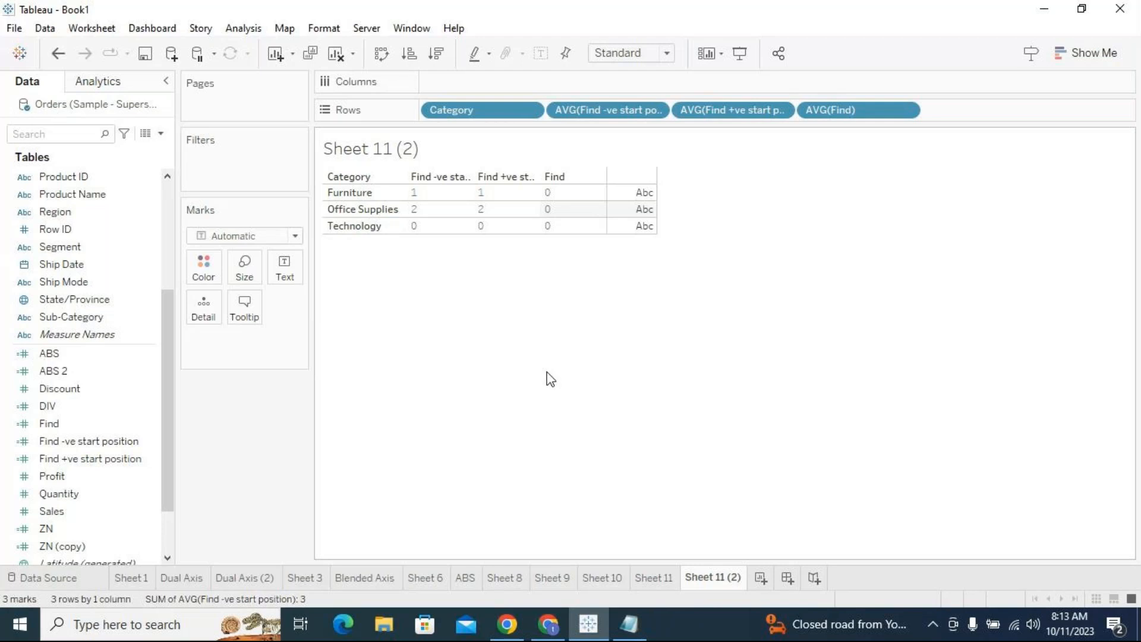
Review the string function results on Sheet 11 and the ASCII Table page in Chrome, and return to Sheet 11 (2).
{"action": "left_click", "coordinate": [659, 578]}
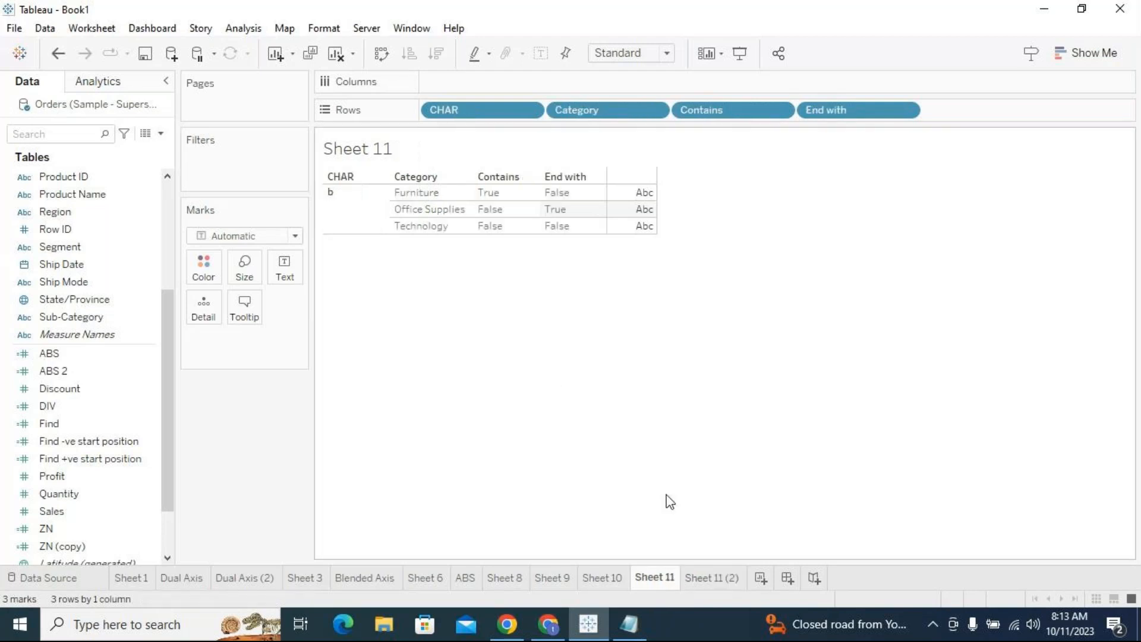
{"action": "mouse_move", "coordinate": [548, 625]}
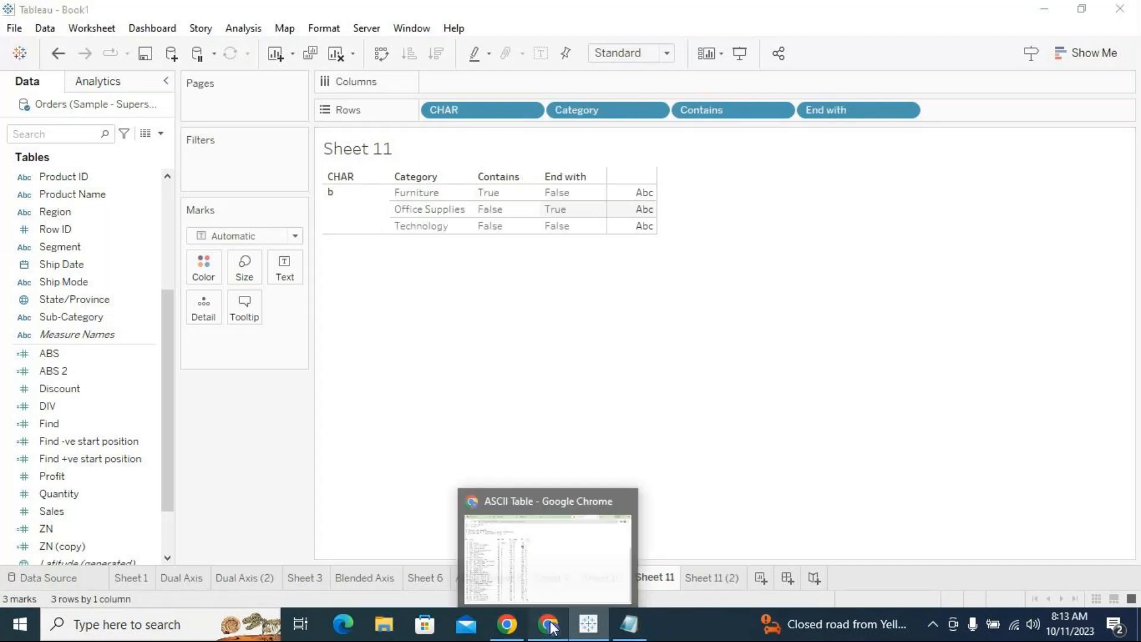
{"action": "left_click", "coordinate": [545, 541]}
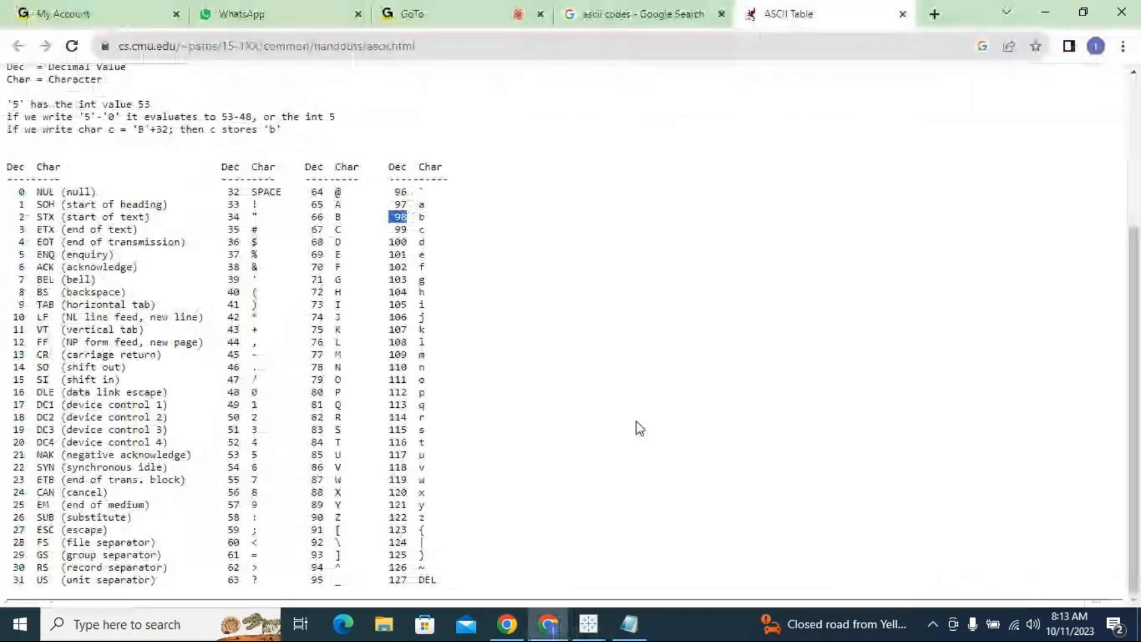
{"action": "left_click", "coordinate": [1045, 12]}
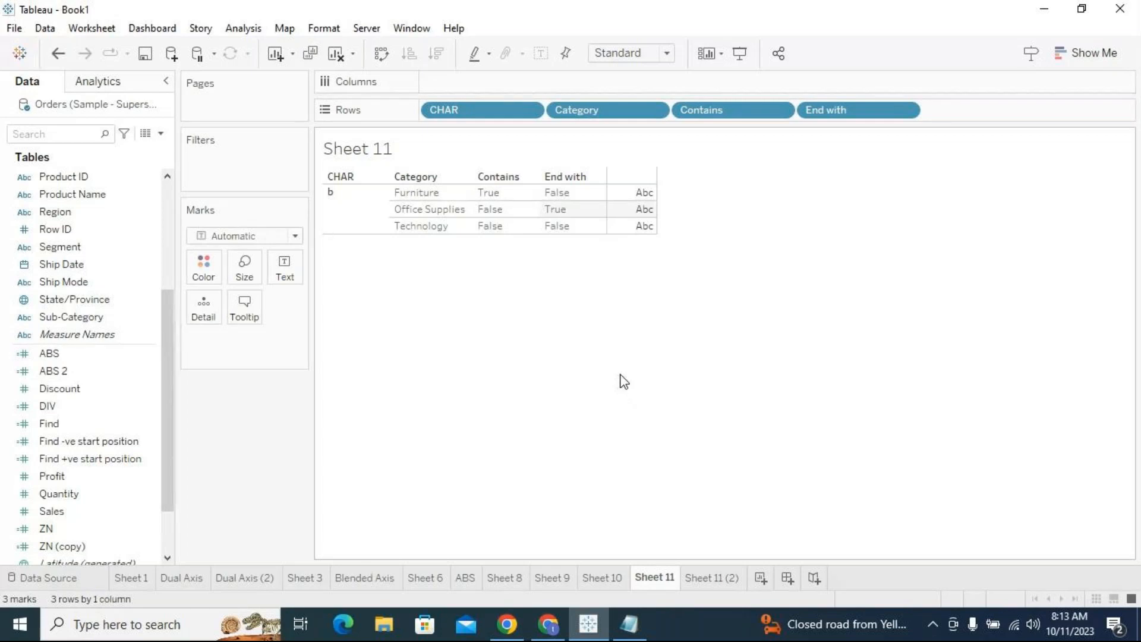
{"action": "left_click", "coordinate": [732, 582]}
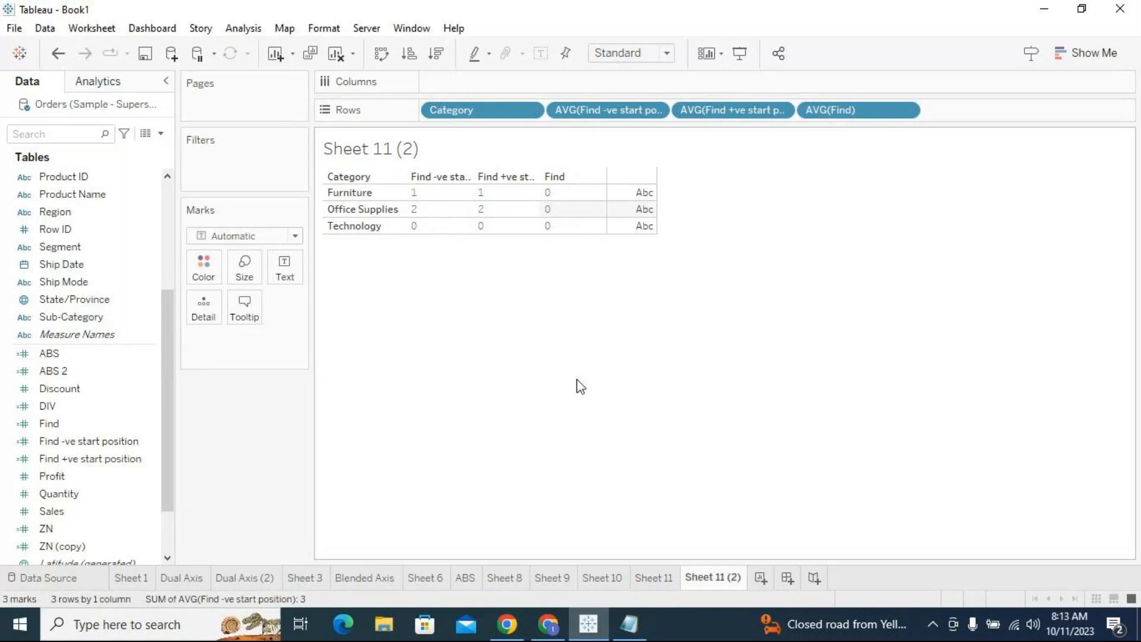
Reopen the Find -ve start position calculation, try a start argument of 1, and apply it.
{"action": "left_click", "coordinate": [144, 461]}
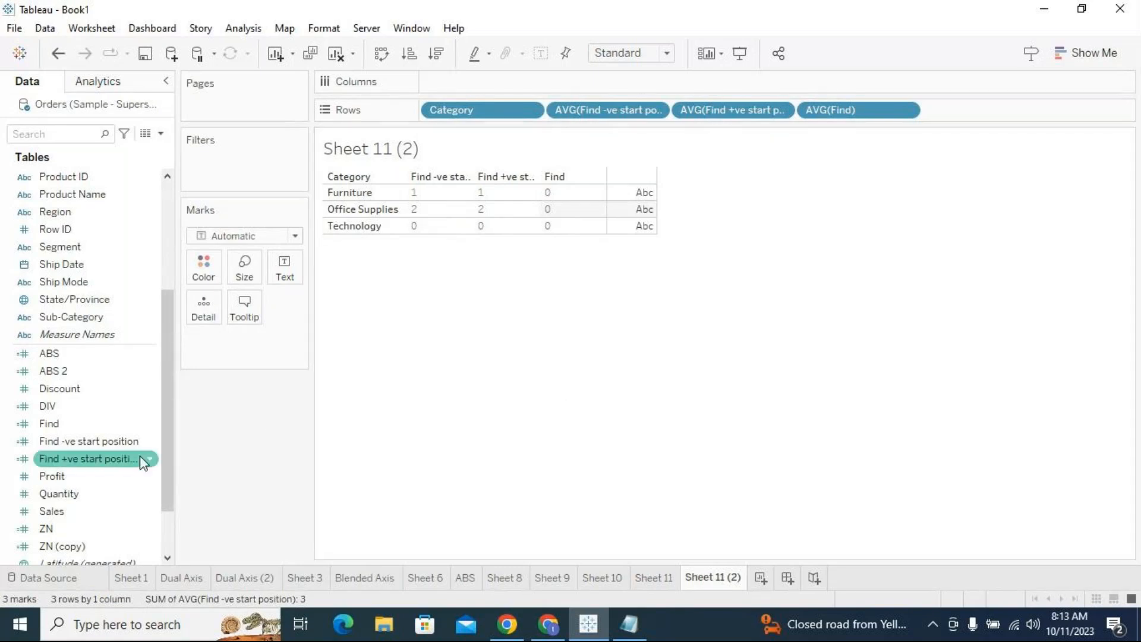
{"action": "left_click", "coordinate": [143, 441]}
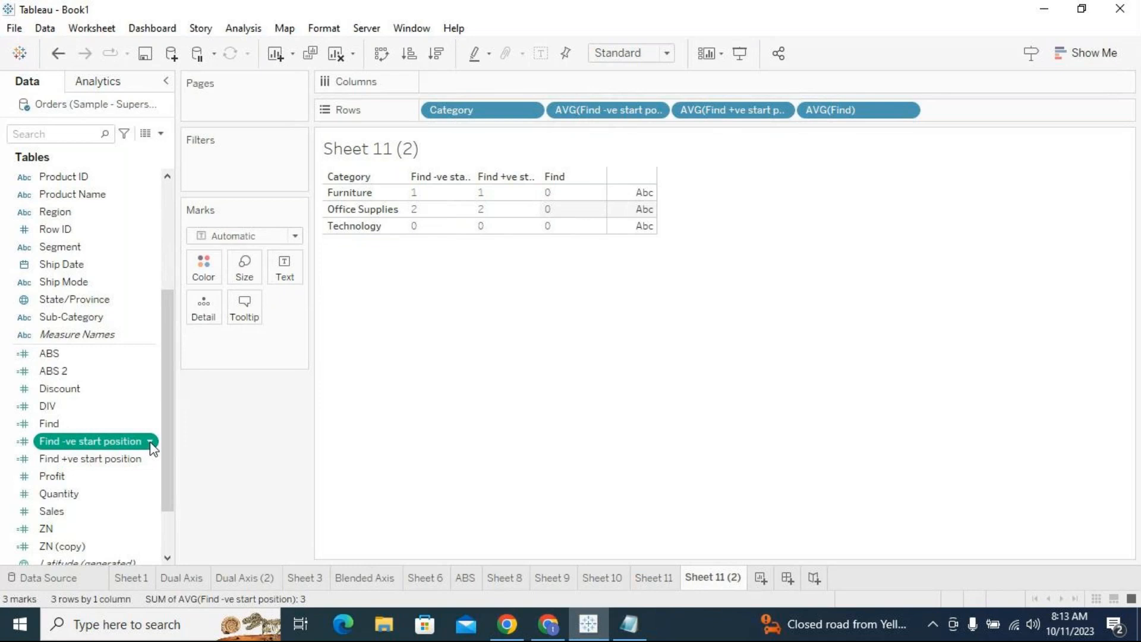
{"action": "left_click", "coordinate": [151, 441]}
{"action": "left_click", "coordinate": [211, 137]}
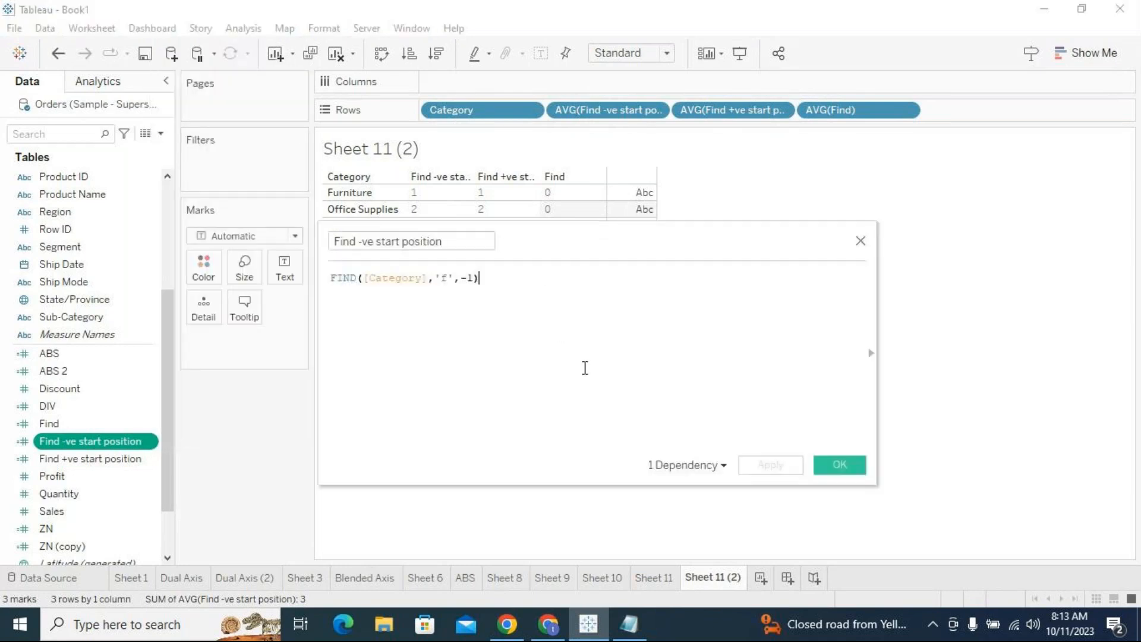
{"action": "type", "text": ")"}
{"action": "double_click", "coordinate": [467, 277]}
{"action": "left_click_drag", "start_coordinate": [564, 242], "coordinate": [546, 301]}
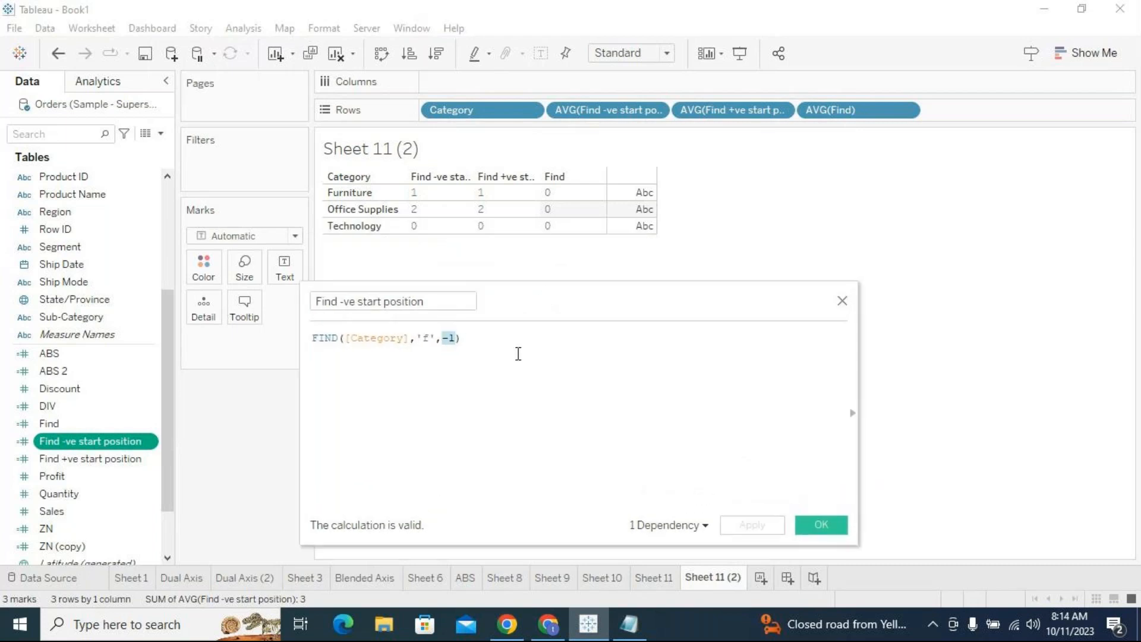
{"action": "left_click_drag", "start_coordinate": [453, 339], "coordinate": [458, 338]}
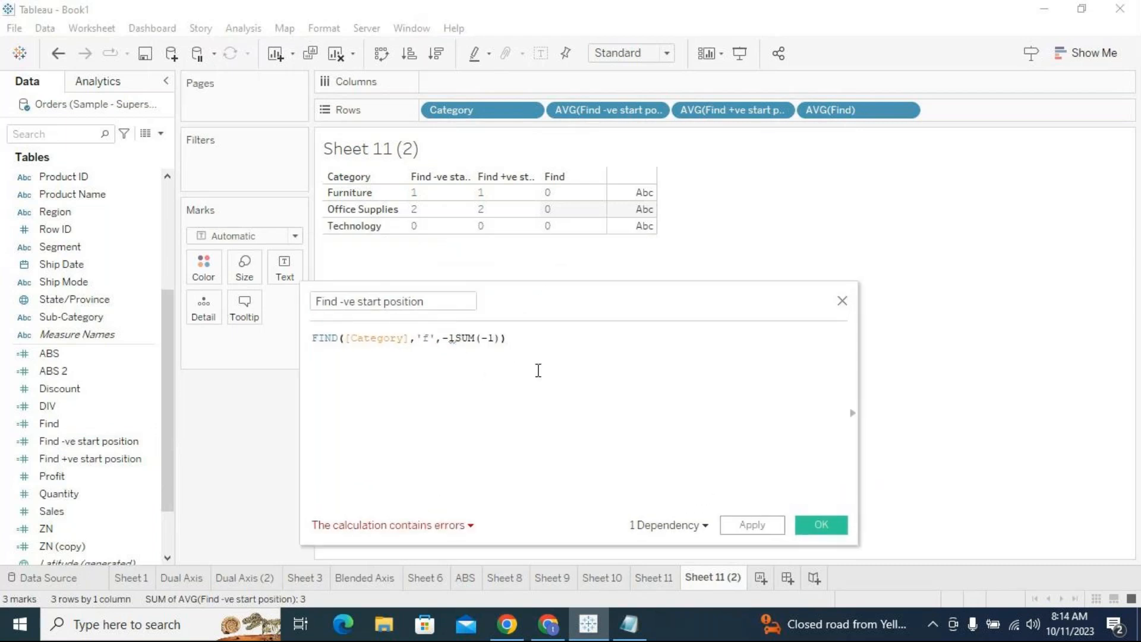
{"action": "key", "text": "ctrl+z"}
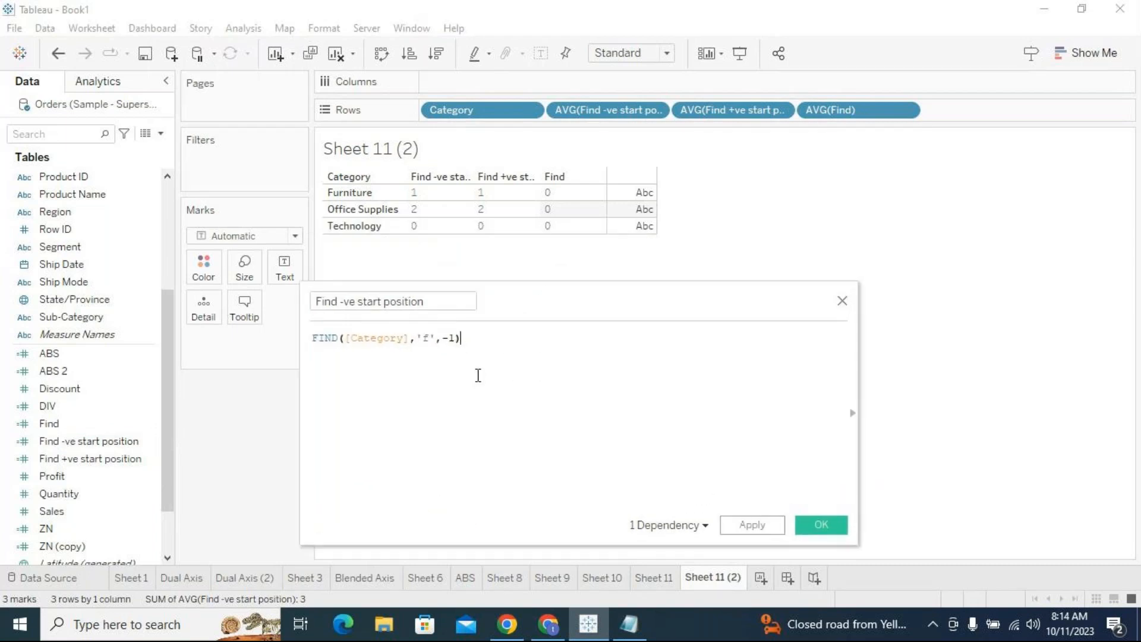
{"action": "left_click", "coordinate": [450, 337]}
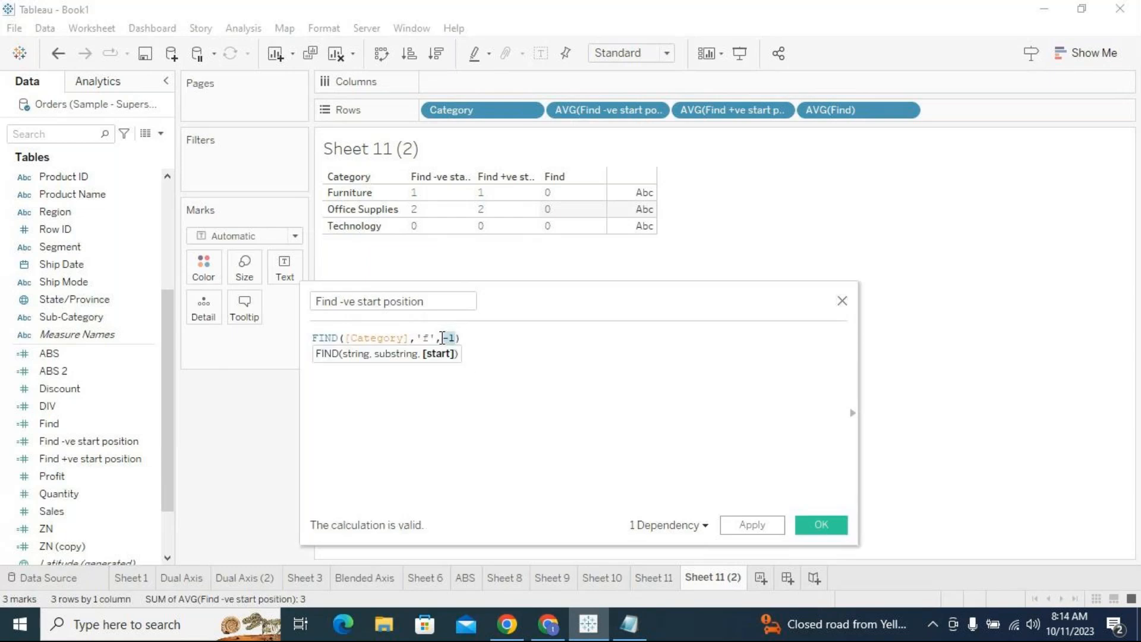
{"action": "type", "text": "1"}
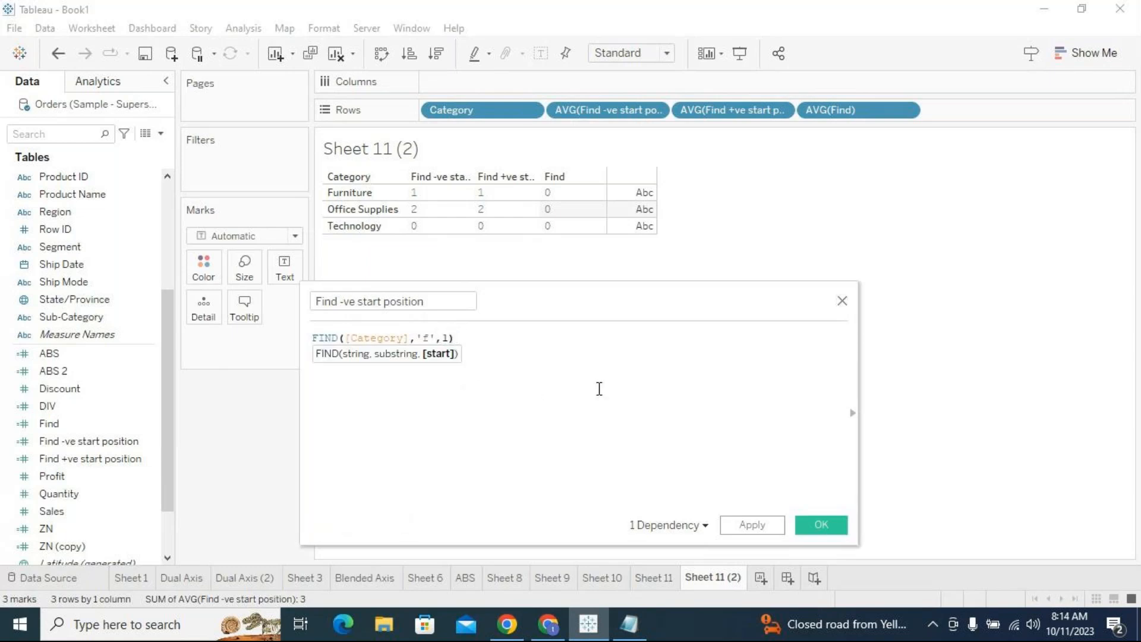
{"action": "left_click", "coordinate": [766, 533]}
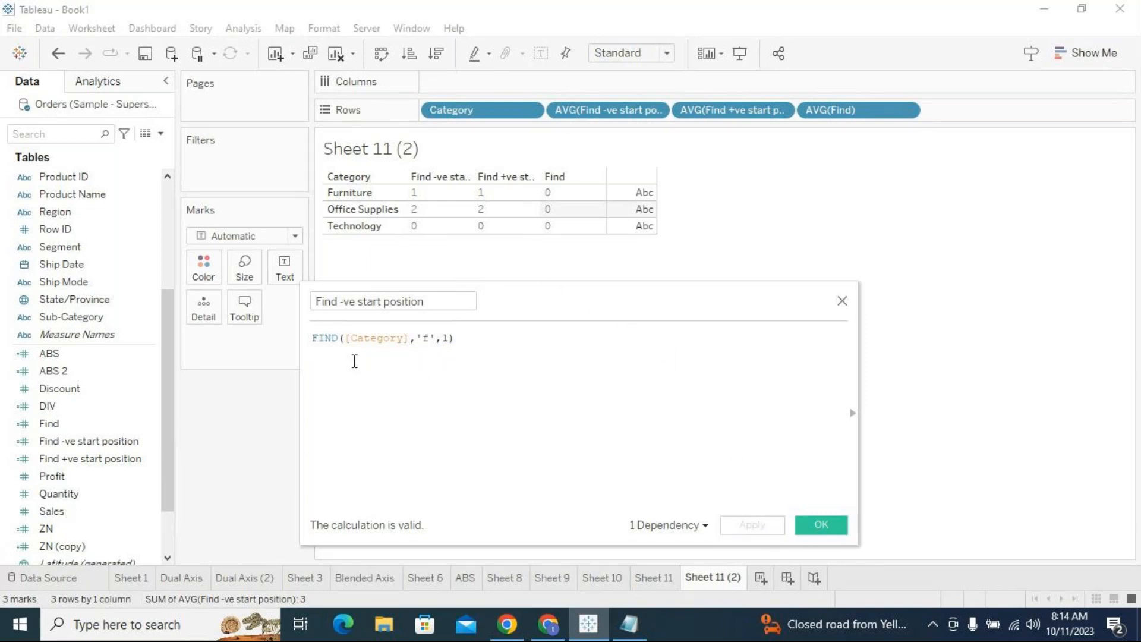
Try a start argument of -3 in the Find -ve start position formula and apply it.
{"action": "left_click_drag", "start_coordinate": [344, 339], "coordinate": [311, 339]}
{"action": "left_click", "coordinate": [443, 338]}
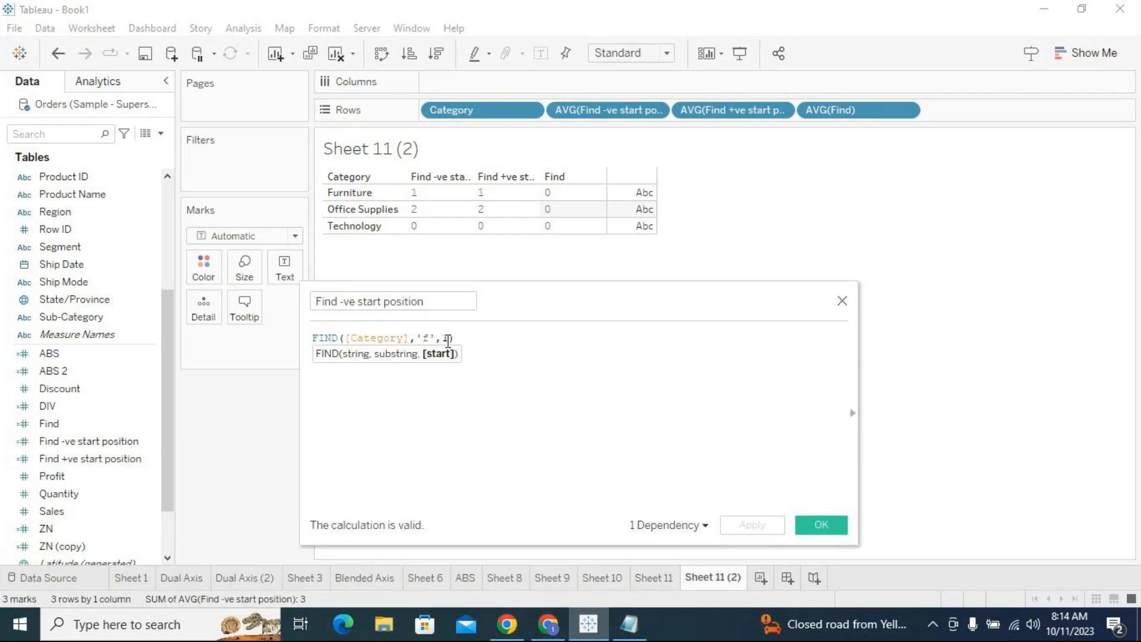
{"action": "type", "text": "-"}
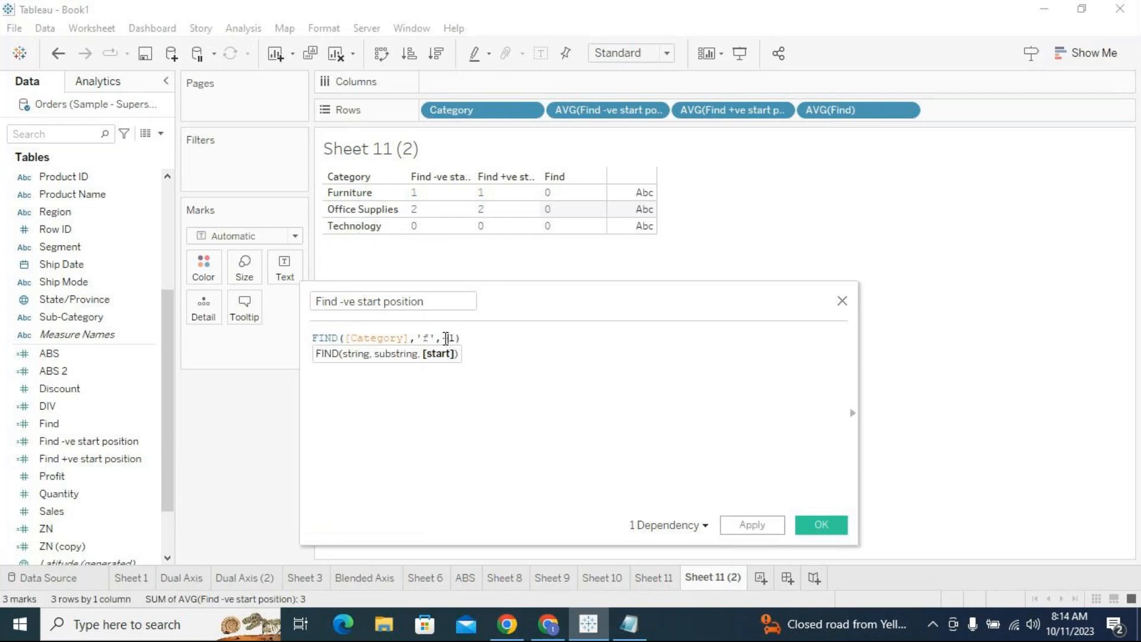
{"action": "key", "text": "Delete"}
{"action": "key", "text": "Delete"}
{"action": "key", "text": "BackSpace"}
{"action": "type", "text": ")"}
{"action": "left_click", "coordinate": [765, 524]}
{"action": "left_click_drag", "start_coordinate": [535, 299], "coordinate": [564, 289]}
Try a start argument of 3 in the Find -ve start position formula and apply it.
{"action": "left_click", "coordinate": [456, 316]}
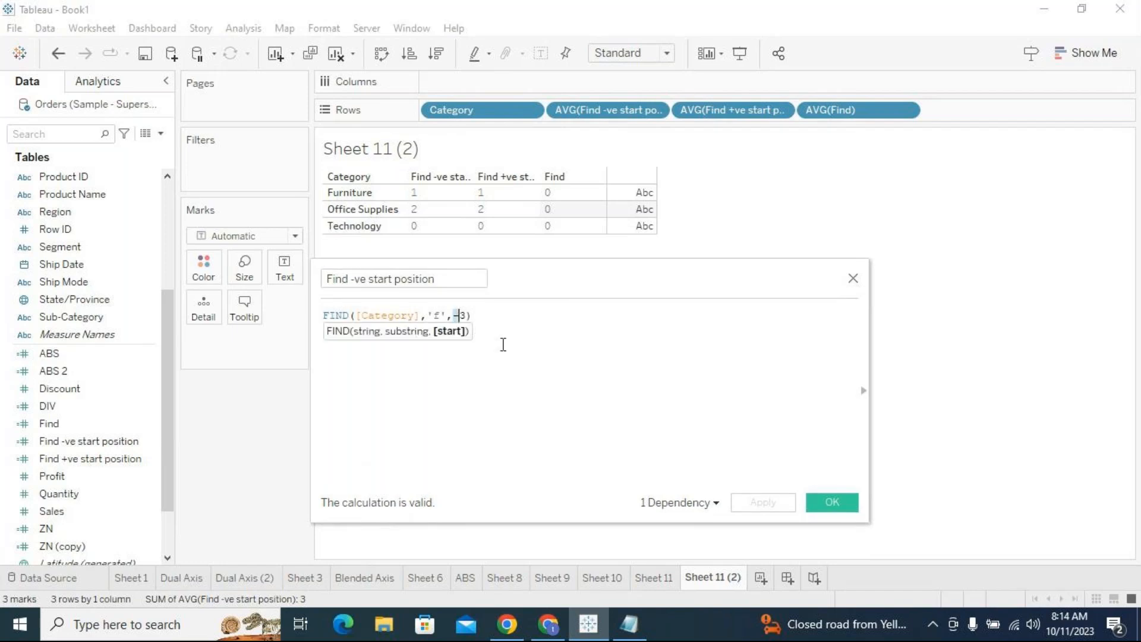
{"action": "key", "text": "BackSpace"}
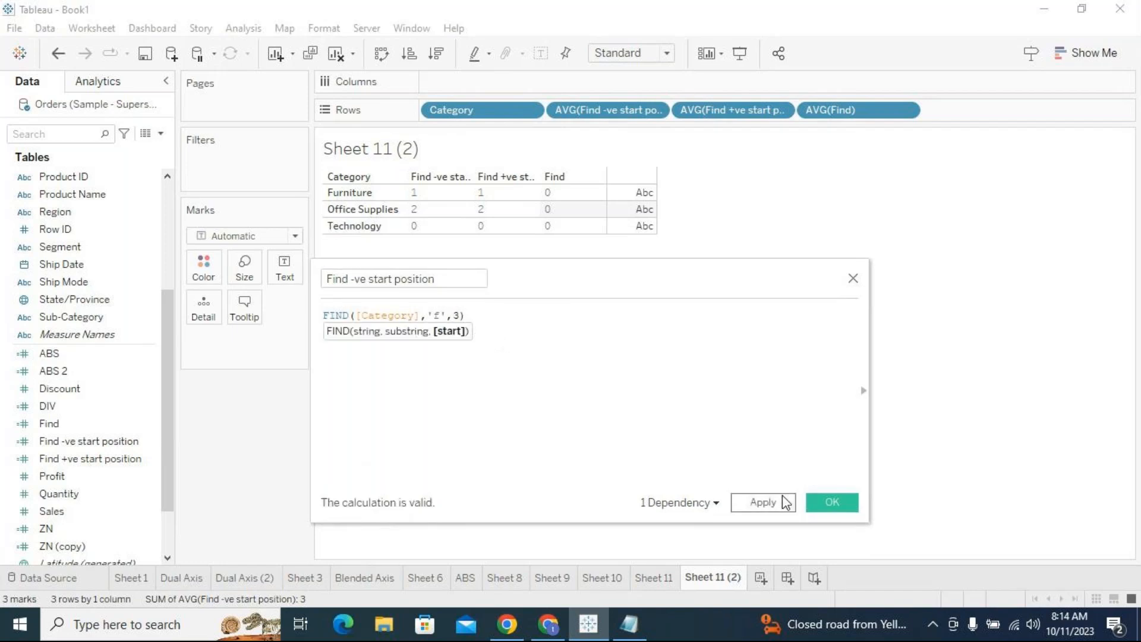
{"action": "left_click", "coordinate": [783, 502]}
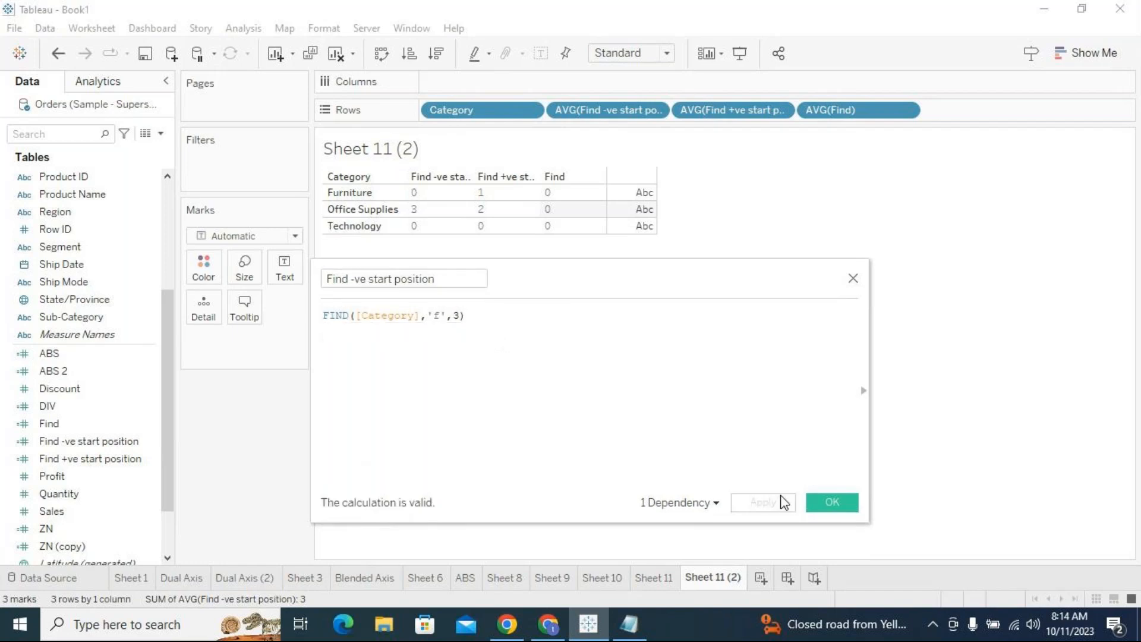
Set the start argument of the Find -ve start position formula back to -1, apply it, and save the calculation.
{"action": "left_click", "coordinate": [460, 316]}
{"action": "key", "text": "BackSpace"}
{"action": "type", "text": "-1"}
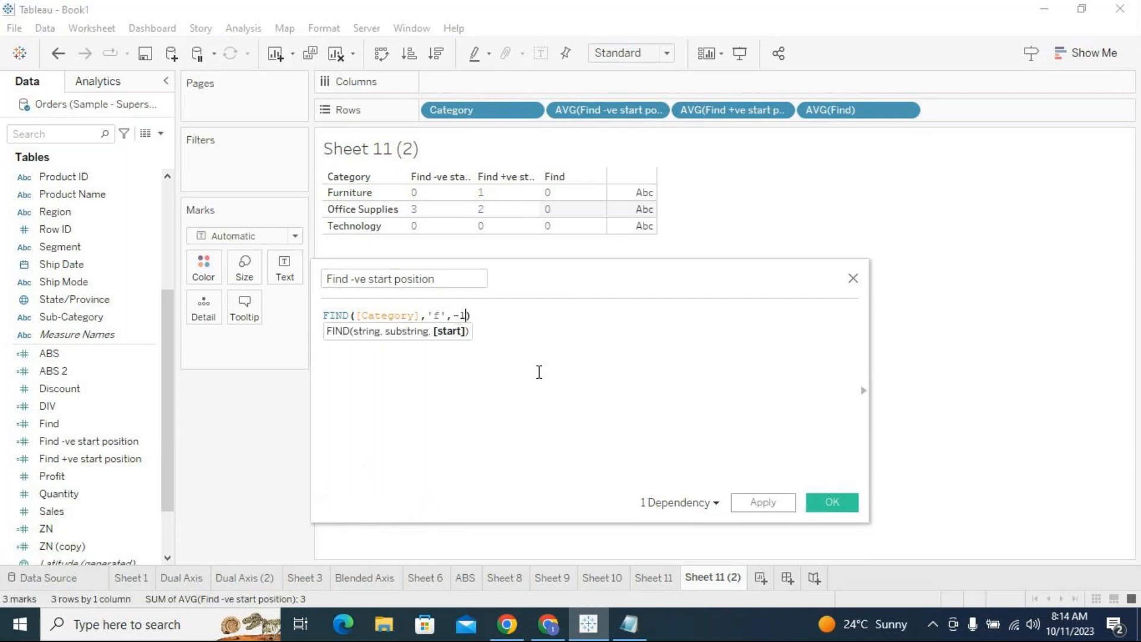
{"action": "left_click", "coordinate": [767, 502]}
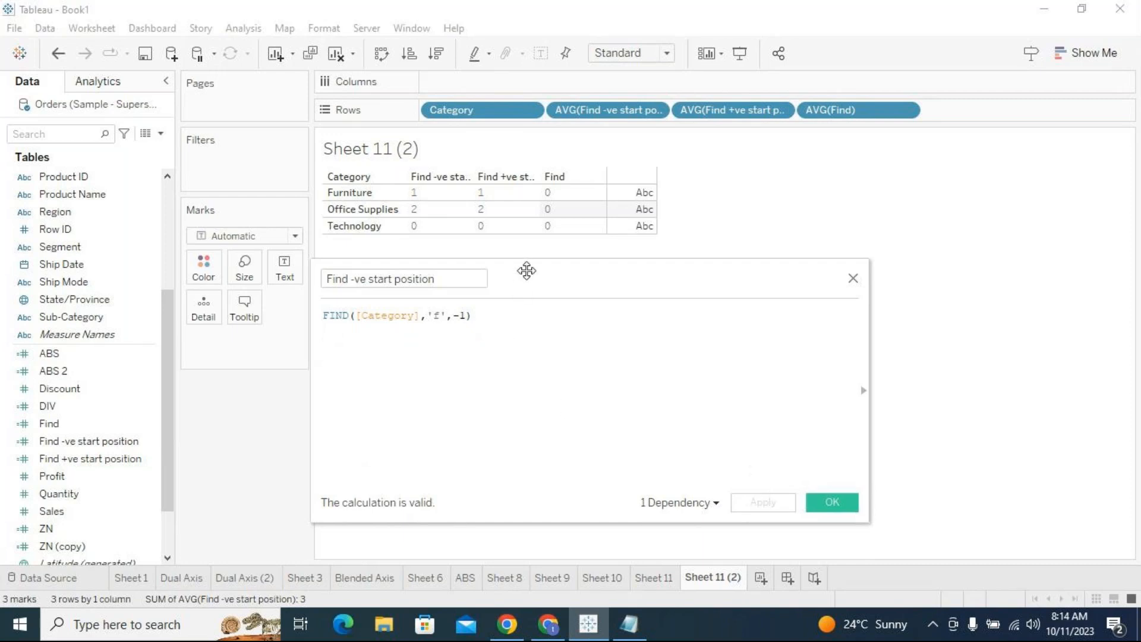
{"action": "left_click_drag", "start_coordinate": [525, 270], "coordinate": [544, 275]}
{"action": "left_click_drag", "start_coordinate": [469, 297], "coordinate": [455, 296]}
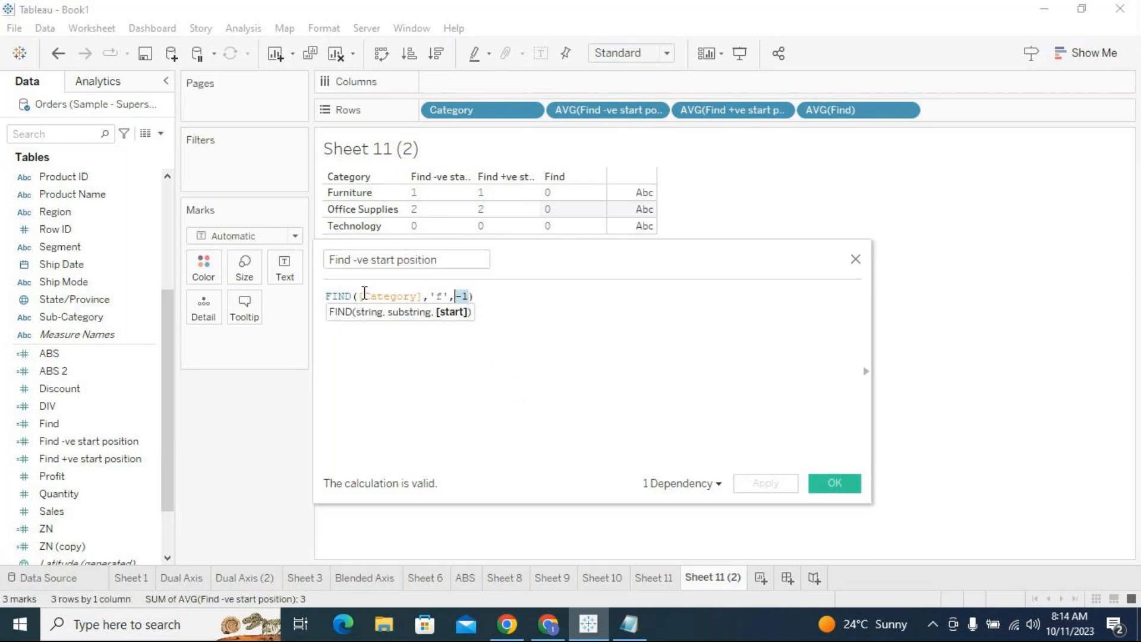
{"action": "left_click", "coordinate": [455, 428]}
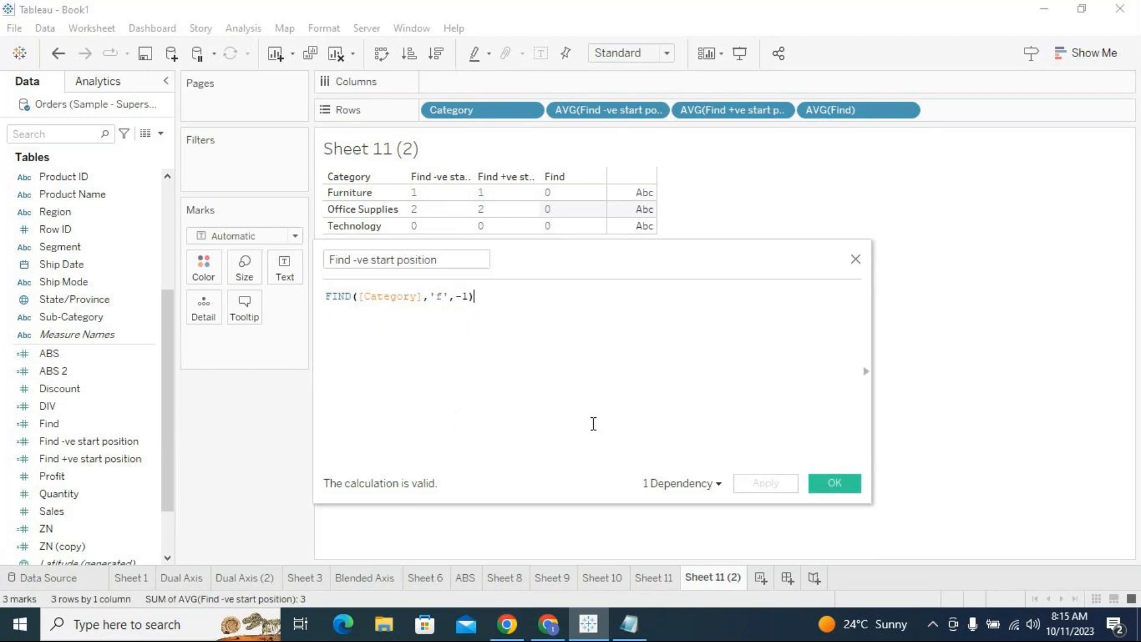
{"action": "left_click", "coordinate": [828, 480]}
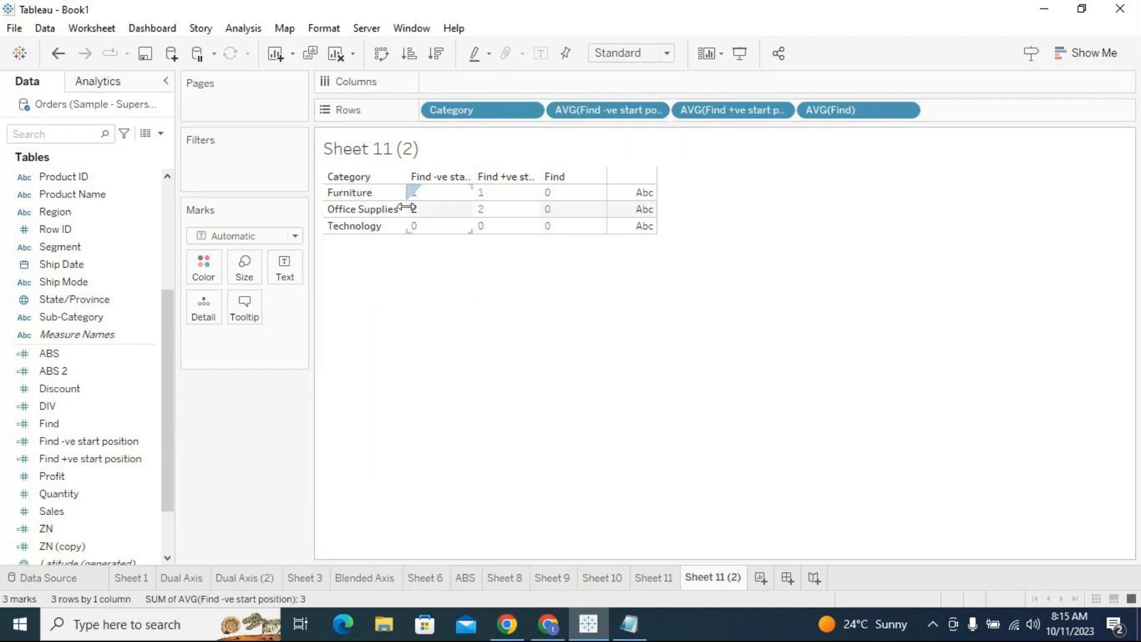
Reopen the Find -ve start position calculation and examine its start argument against the values in the Category table.
{"action": "left_click", "coordinate": [153, 441]}
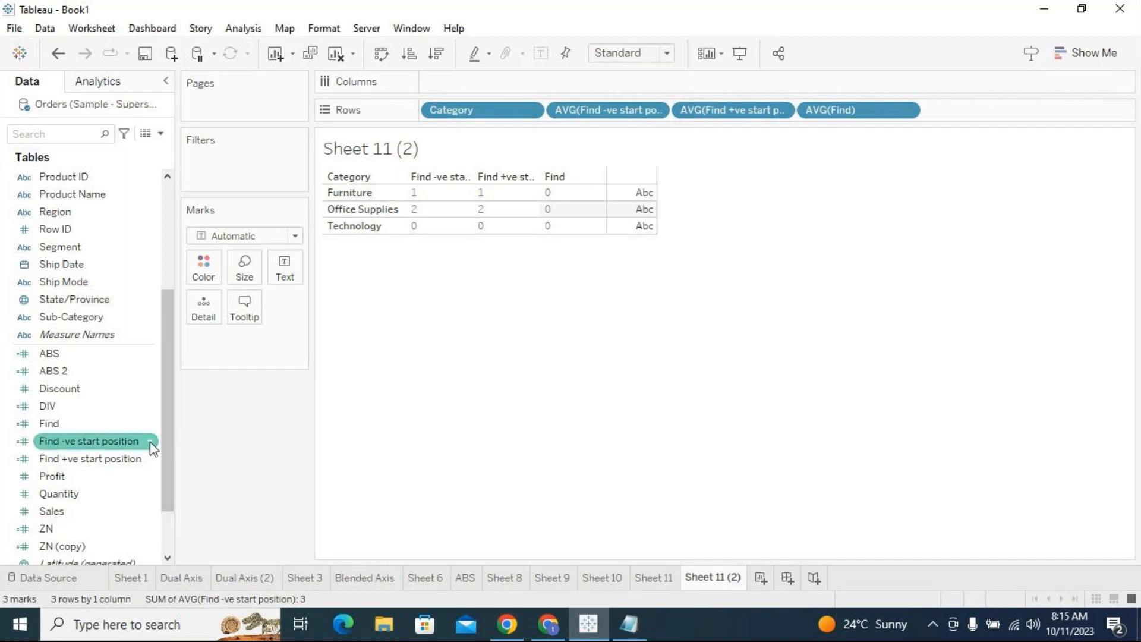
{"action": "right_click", "coordinate": [152, 441]}
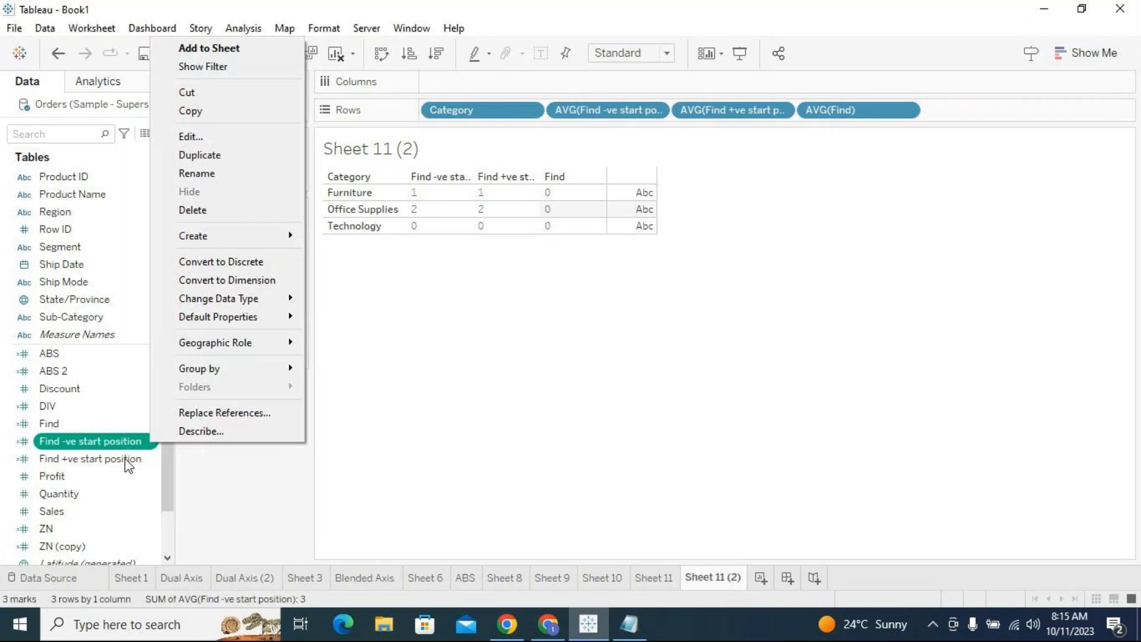
{"action": "left_click", "coordinate": [233, 485]}
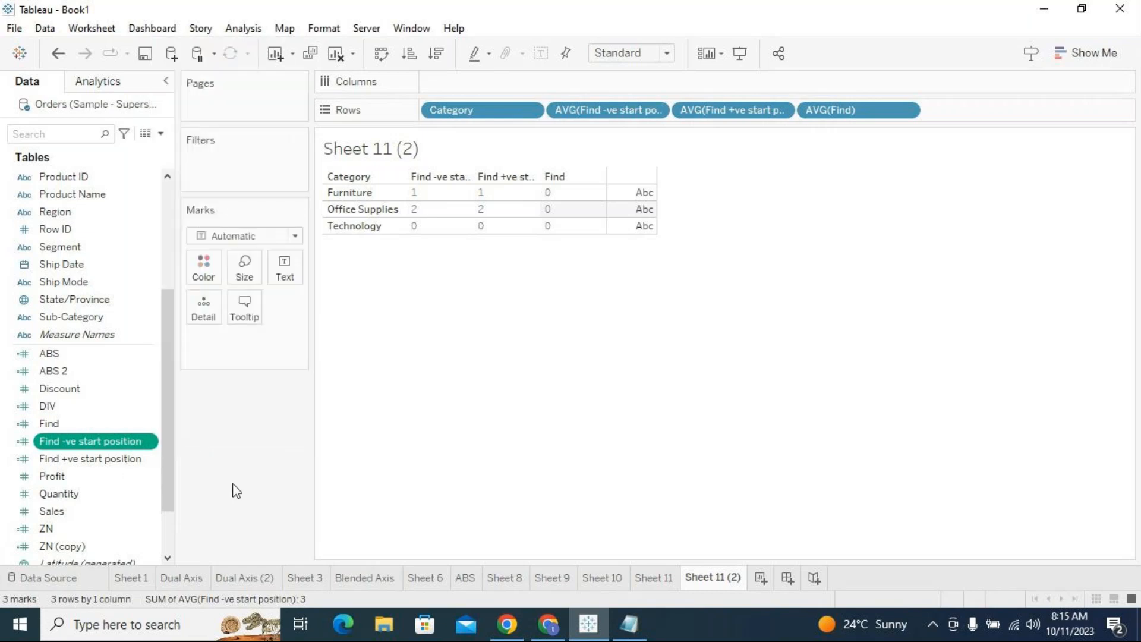
{"action": "left_click", "coordinate": [151, 442]}
{"action": "left_click", "coordinate": [224, 134]}
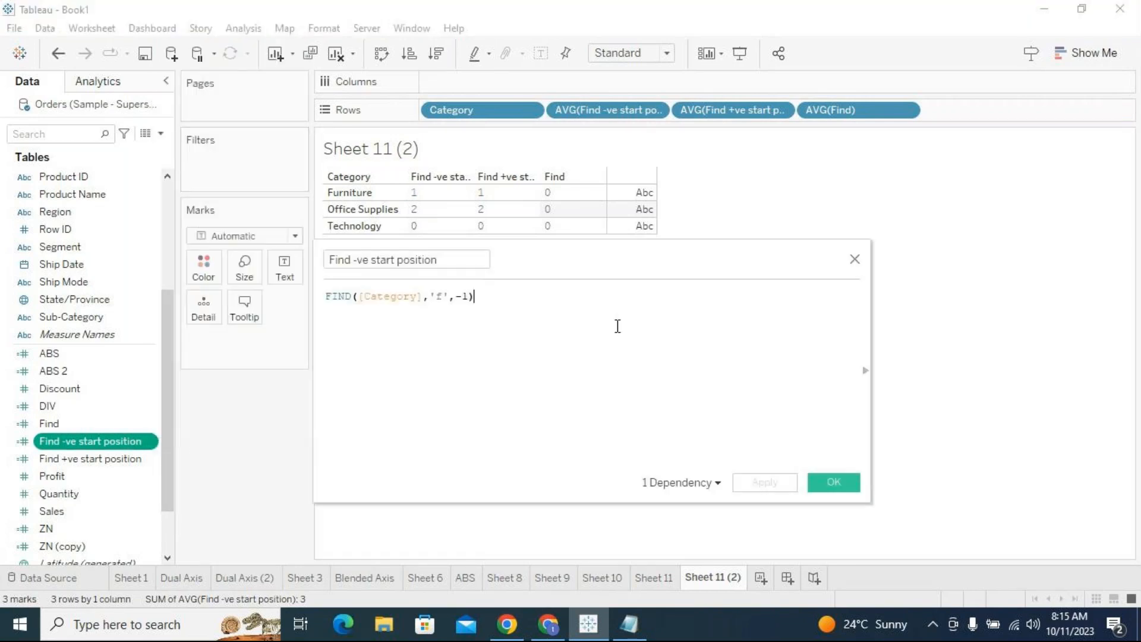
{"action": "left_click_drag", "start_coordinate": [618, 263], "coordinate": [621, 261]}
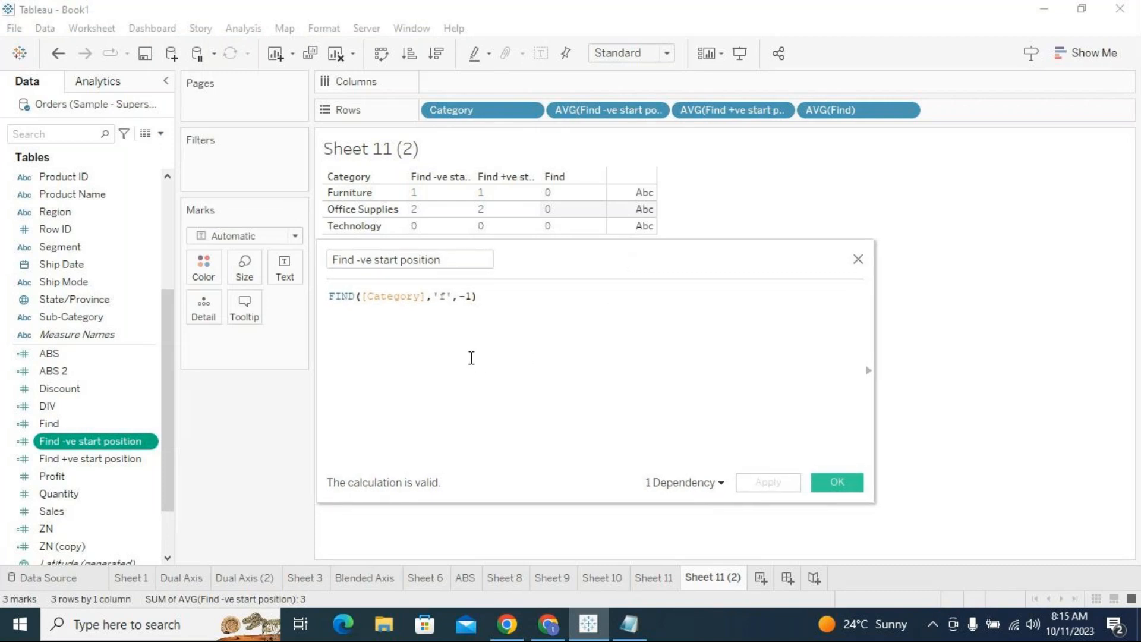
{"action": "left_click_drag", "start_coordinate": [476, 296], "coordinate": [462, 297]}
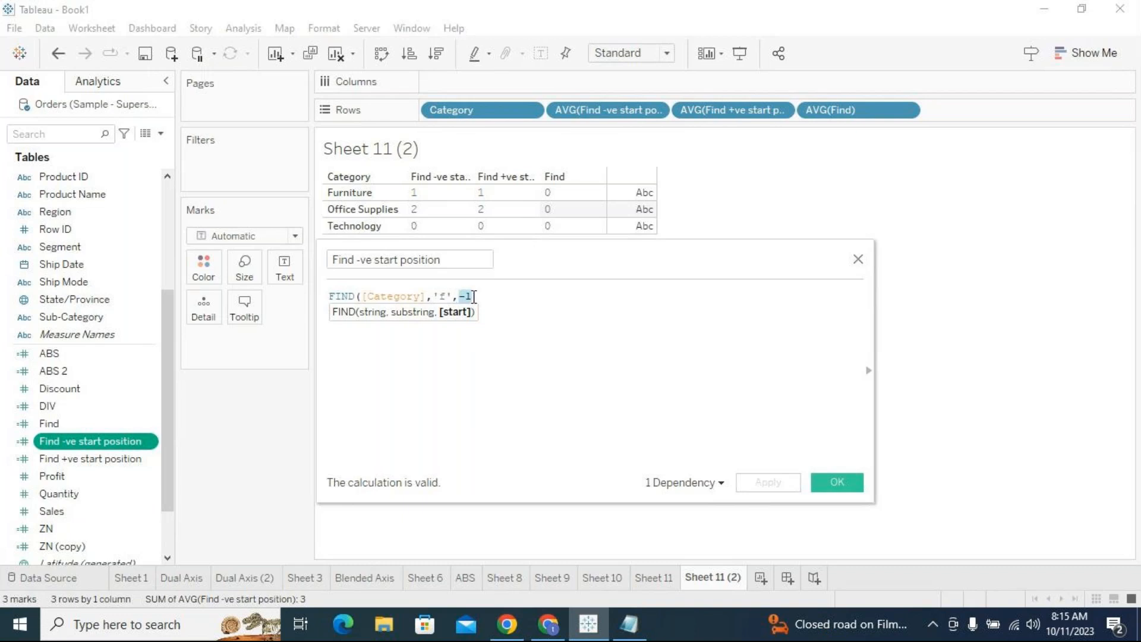
{"action": "left_click_drag", "start_coordinate": [463, 296], "coordinate": [460, 297]}
{"action": "left_click", "coordinate": [473, 371]}
{"action": "left_click", "coordinate": [520, 376]}
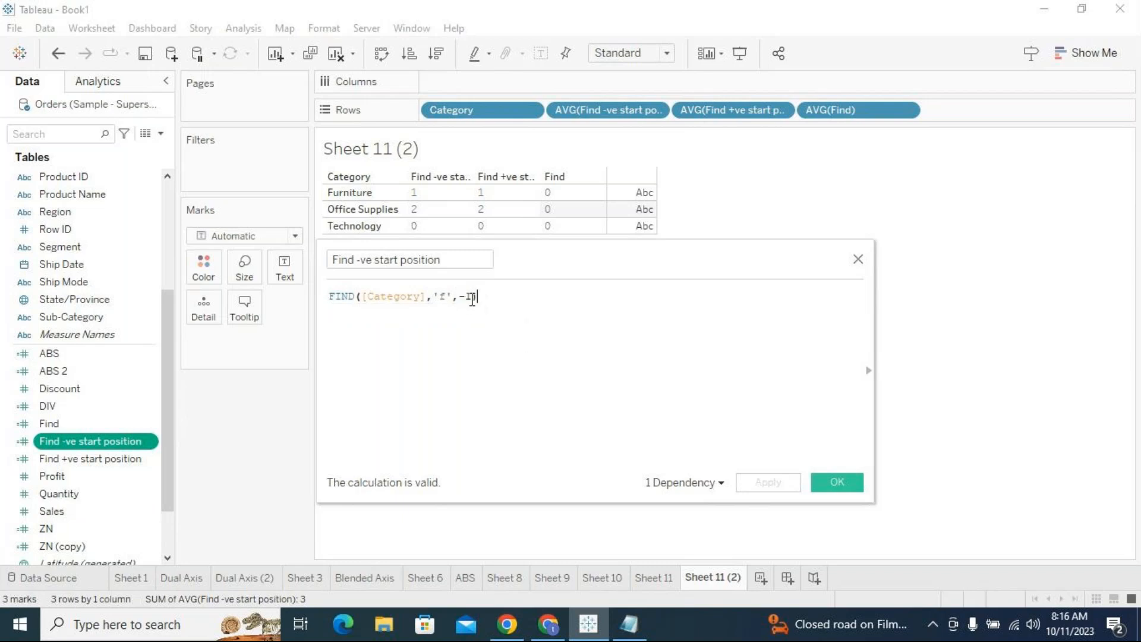
Review the -1 start argument in the Find -ve start position formula, and close the calculation editor.
{"action": "double_click", "coordinate": [469, 295]}
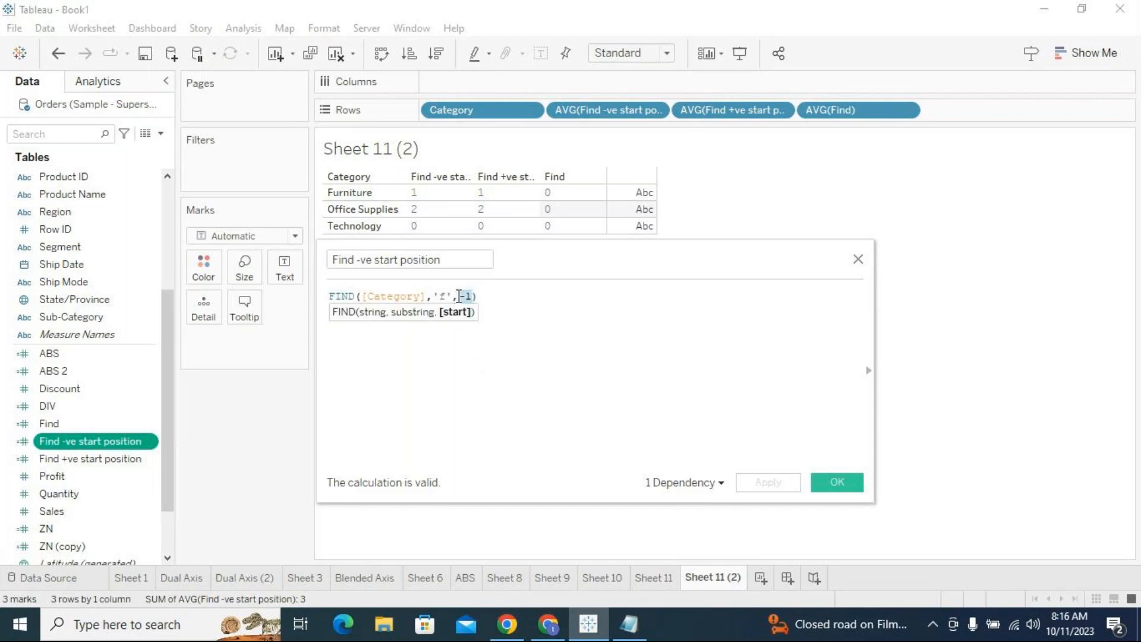
{"action": "left_click", "coordinate": [427, 330]}
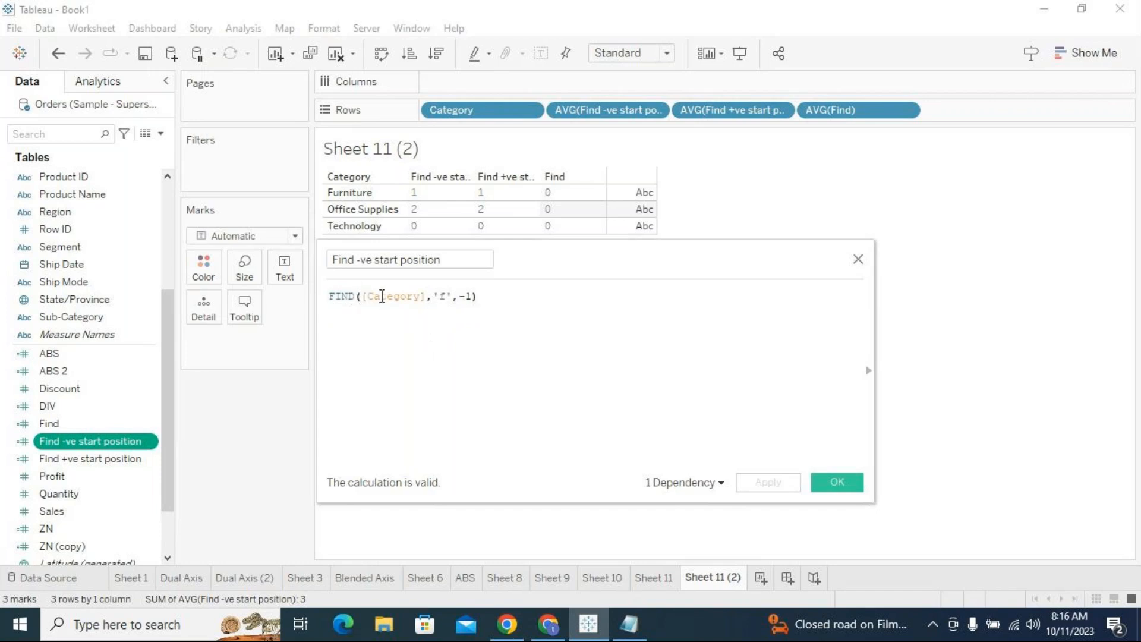
{"action": "left_click_drag", "start_coordinate": [472, 297], "coordinate": [461, 297]}
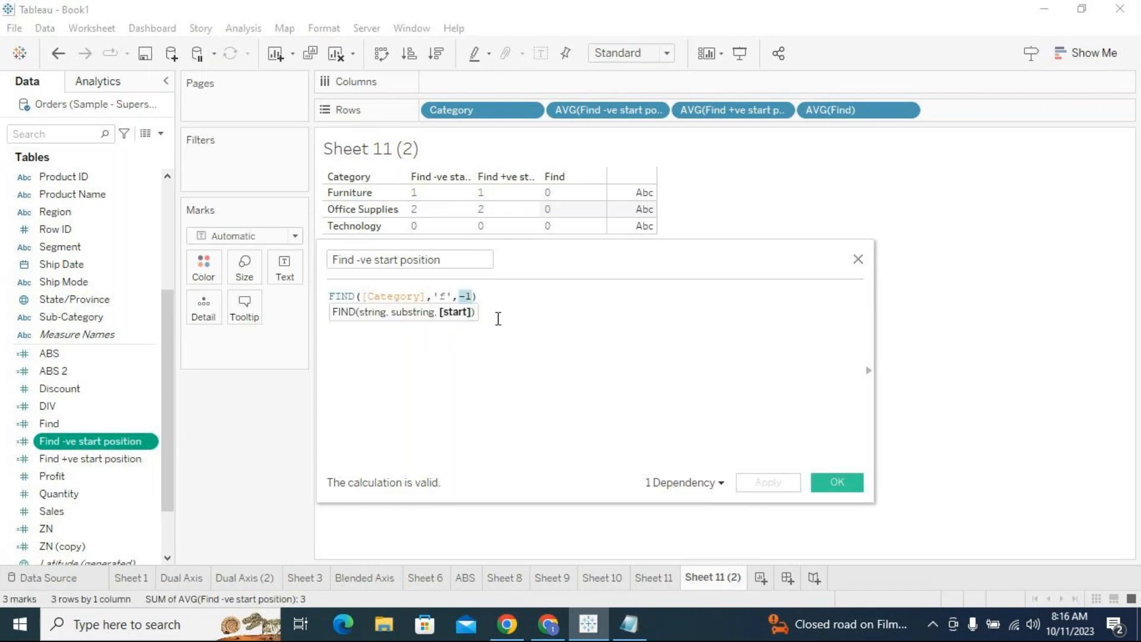
{"action": "left_click", "coordinate": [510, 324]}
{"action": "left_click_drag", "start_coordinate": [530, 264], "coordinate": [535, 260]}
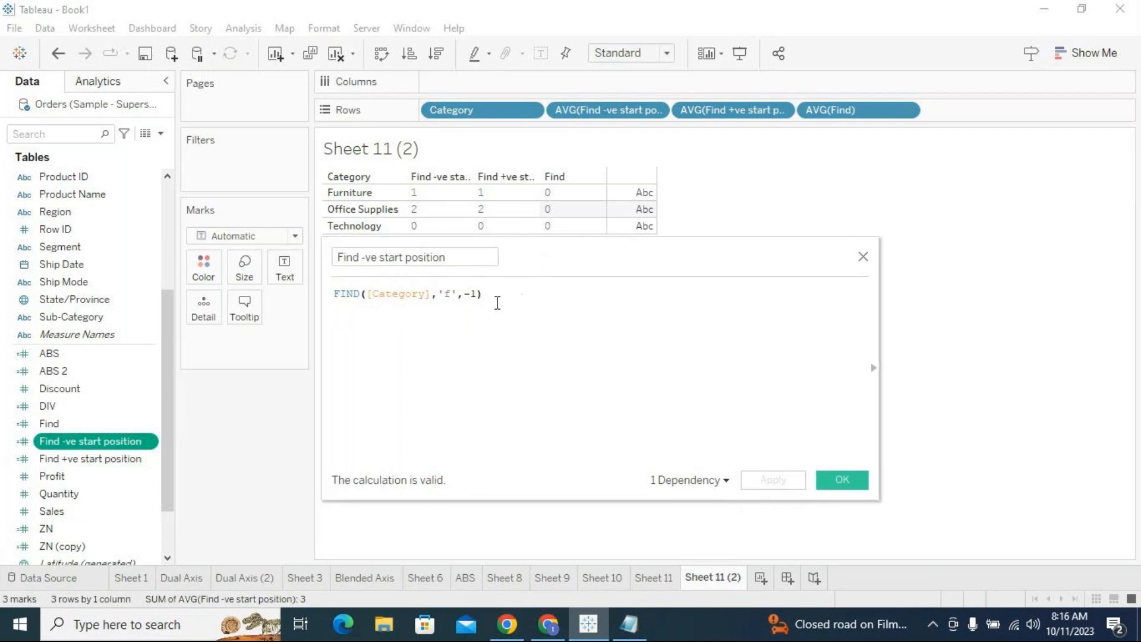
{"action": "type", "text": ")"}
{"action": "left_click", "coordinate": [857, 482]}
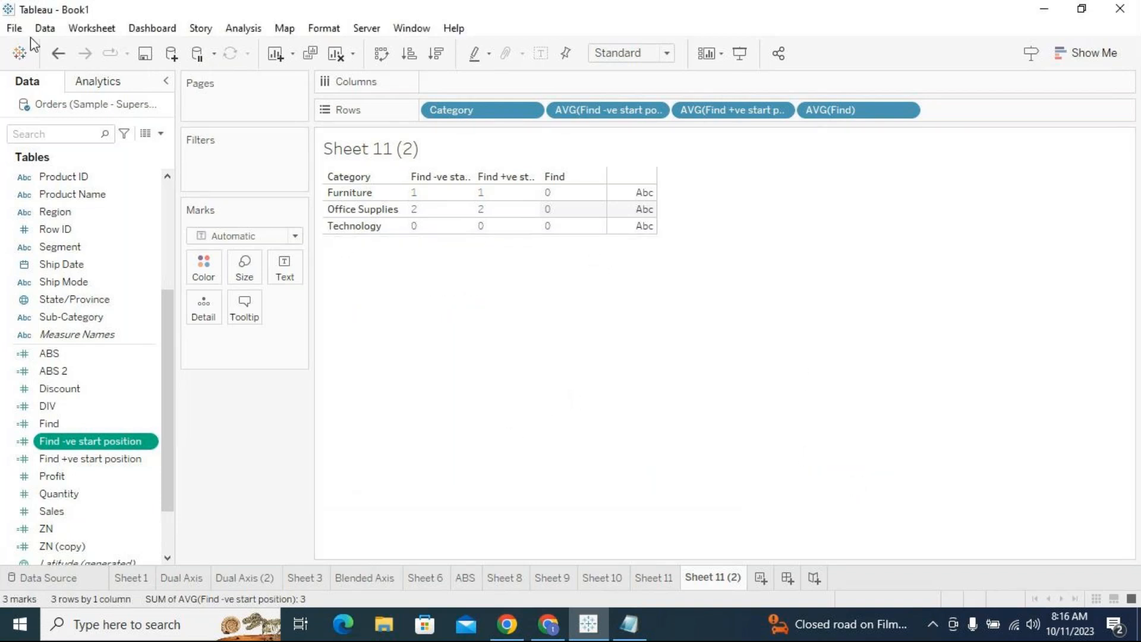
Save the workbook in the Tableau Class folder as a Tableau Packaged Workbook (*.twbx) named 11th Oct 2023, and close the workbook window.
{"action": "left_click", "coordinate": [17, 29]}
{"action": "left_click", "coordinate": [78, 131]}
{"action": "left_click", "coordinate": [498, 415]}
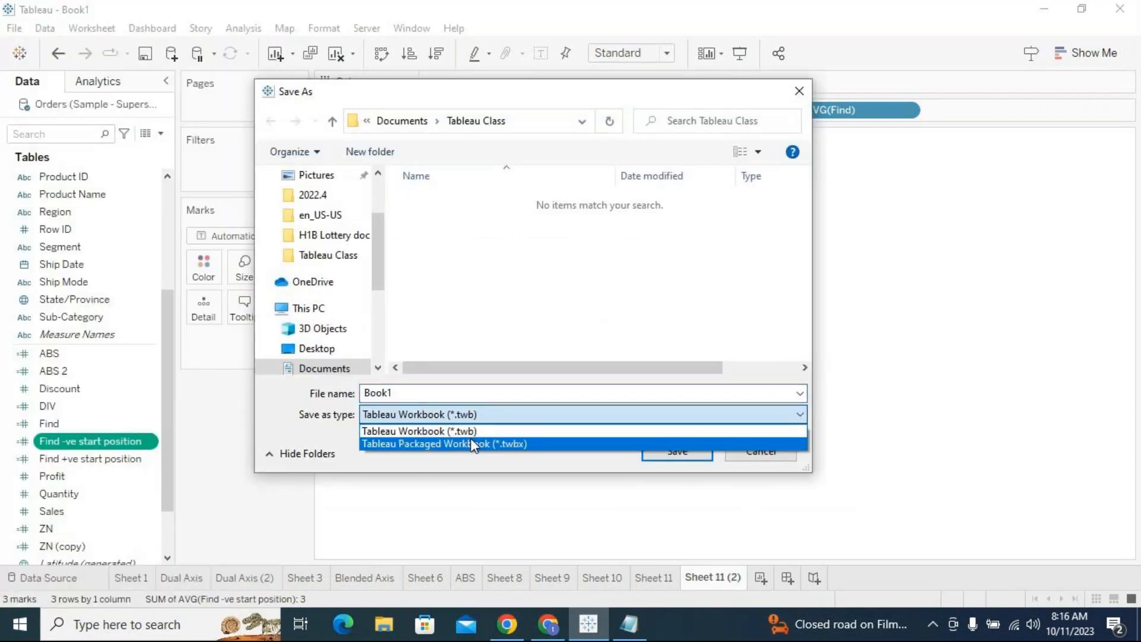
{"action": "left_click", "coordinate": [472, 442]}
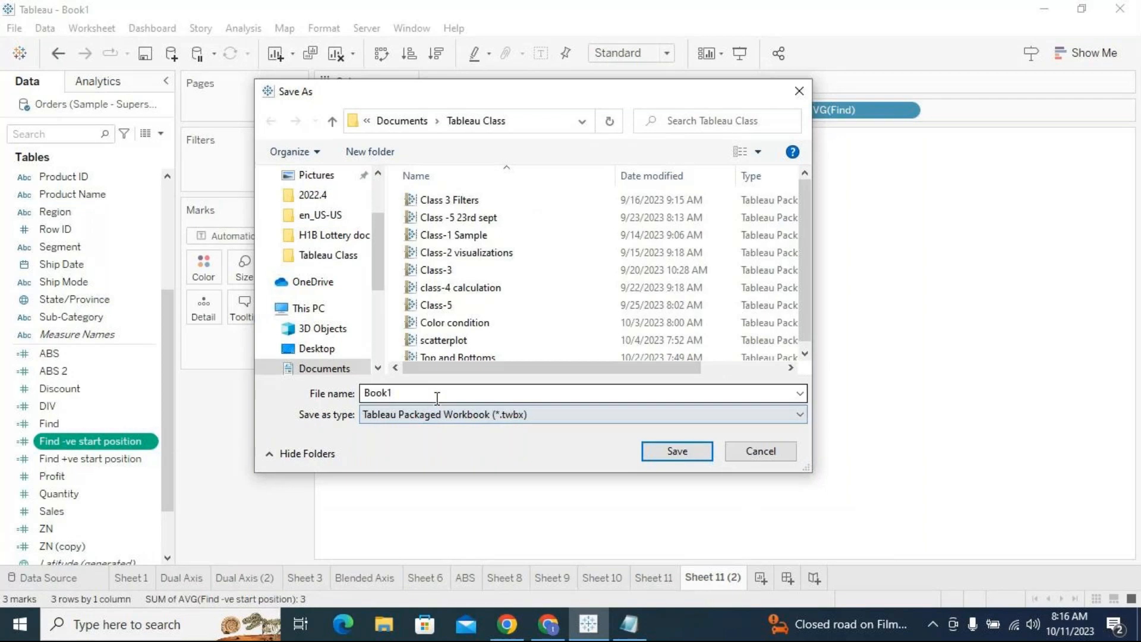
{"action": "double_click", "coordinate": [485, 397]}
{"action": "key", "text": "BackSpace"}
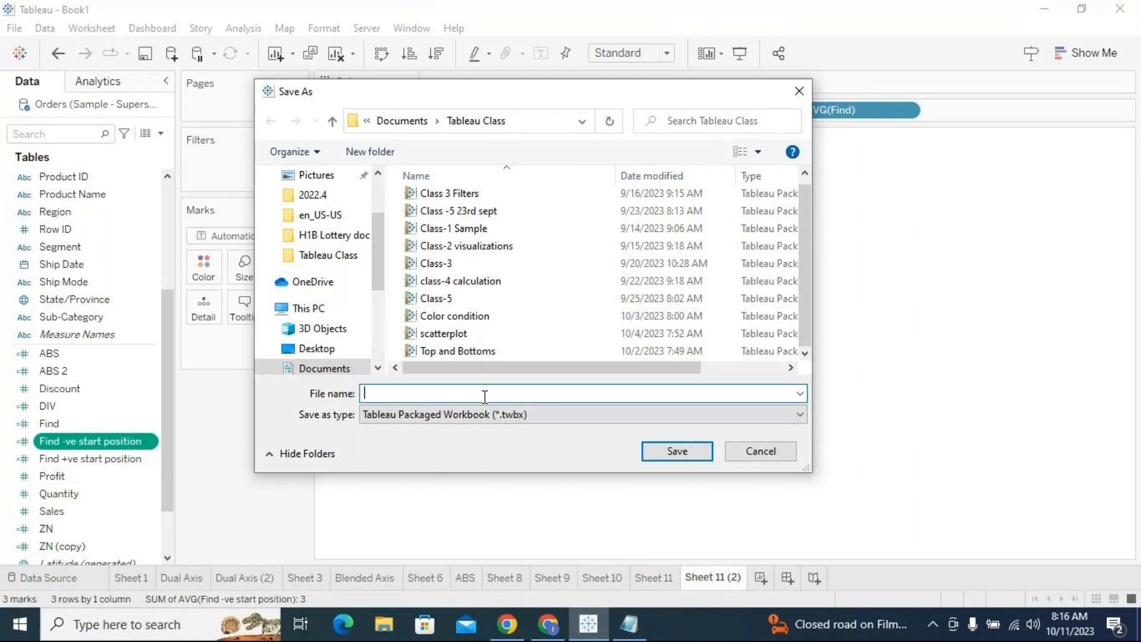
{"action": "type", "text": "11th Oct"}
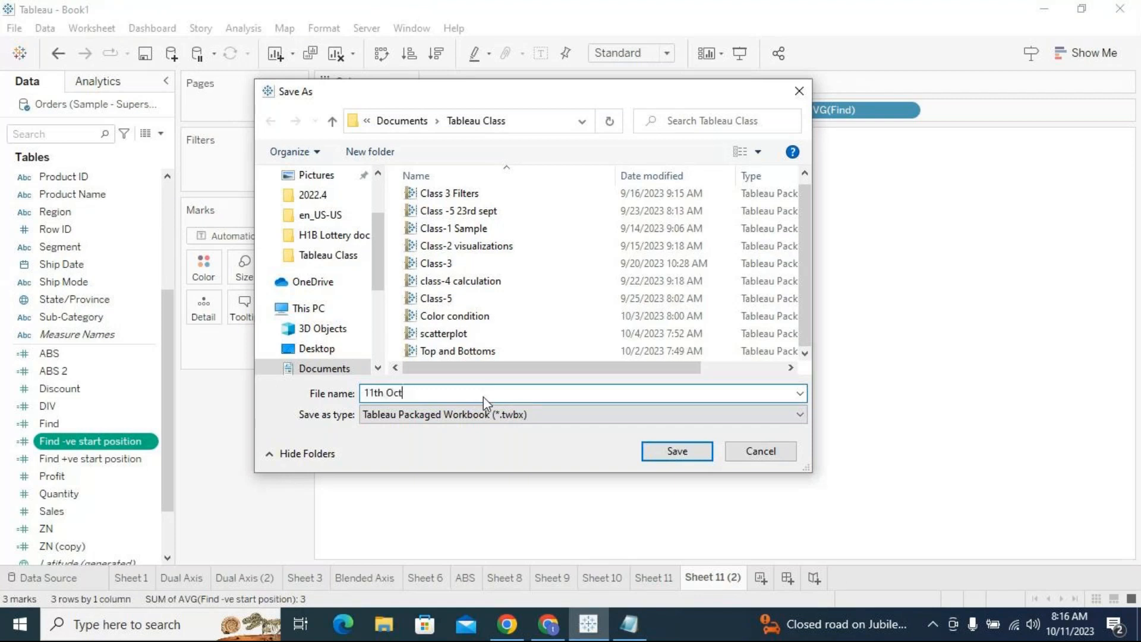
{"action": "type", "text": " 2023"}
{"action": "left_click", "coordinate": [678, 455]}
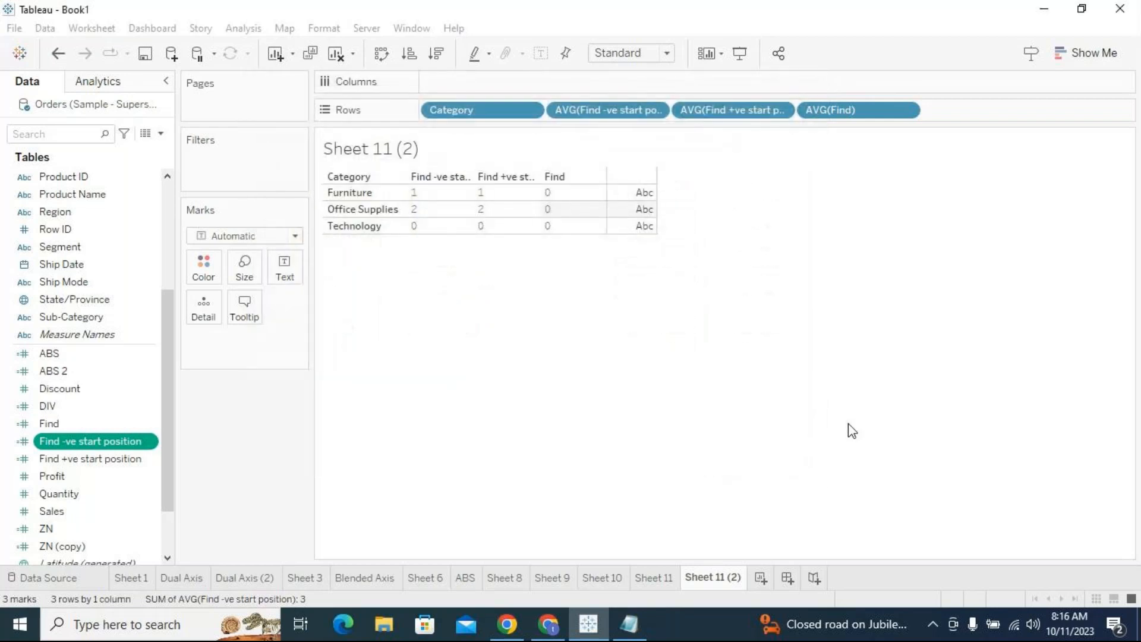
{"action": "left_click", "coordinate": [1122, 10]}
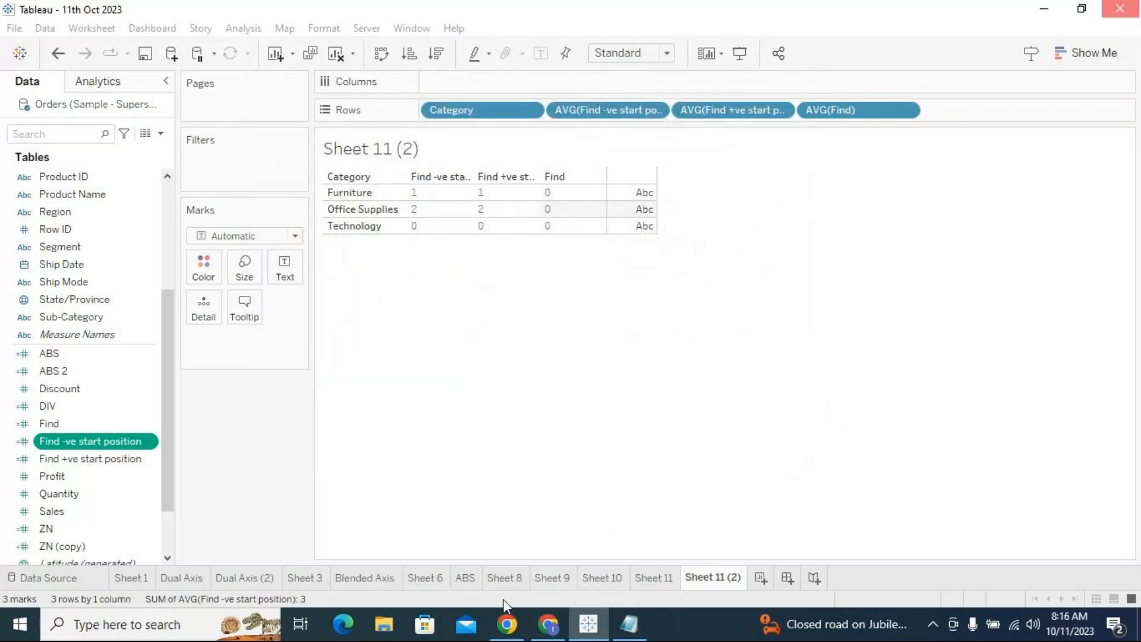